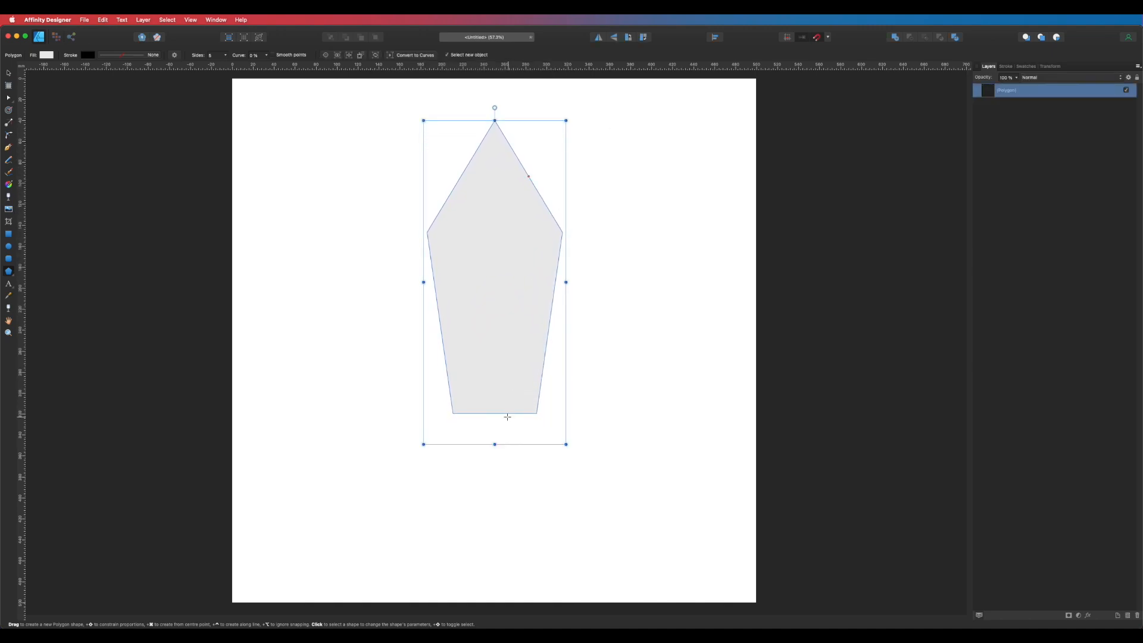
Stretch the polygon a little taller, widen it to about 149 mm, and move it lower on the page
{"action": "left_click_drag", "start_coordinate": [495, 444], "coordinate": [495, 460]}
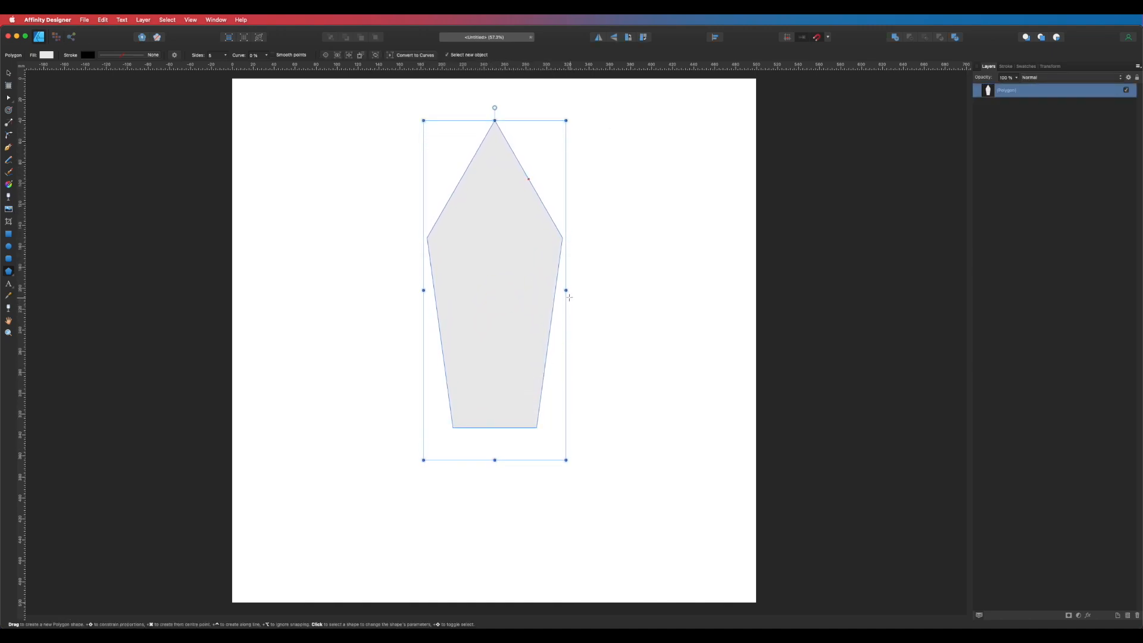
{"action": "left_click_drag", "start_coordinate": [566, 291], "coordinate": [580, 288]}
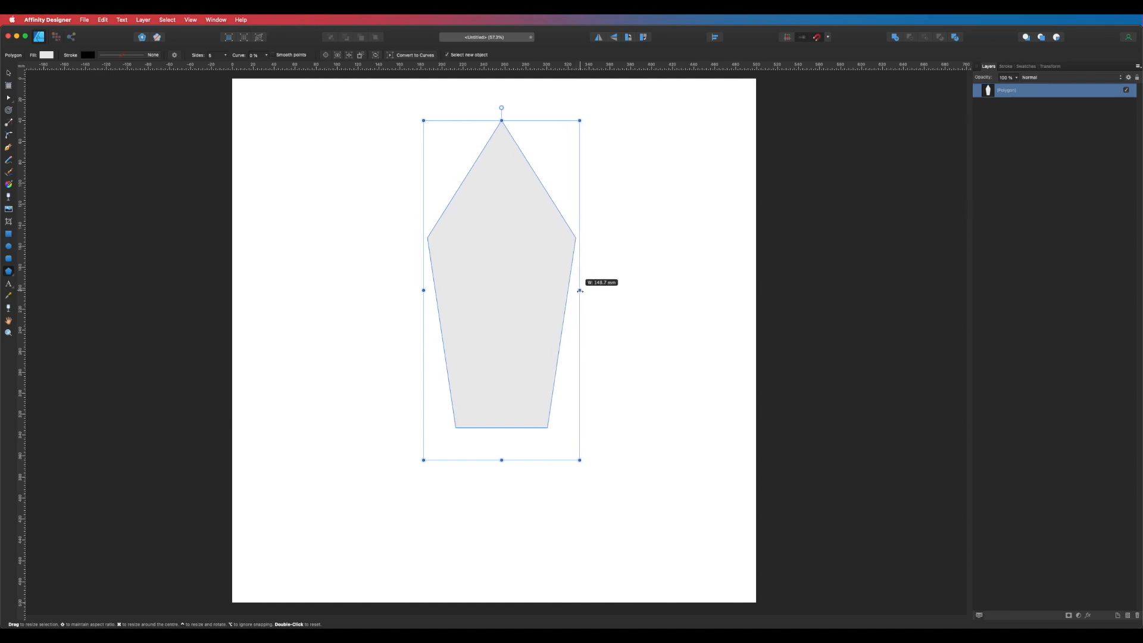
{"action": "left_click_drag", "start_coordinate": [505, 252], "coordinate": [590, 288]}
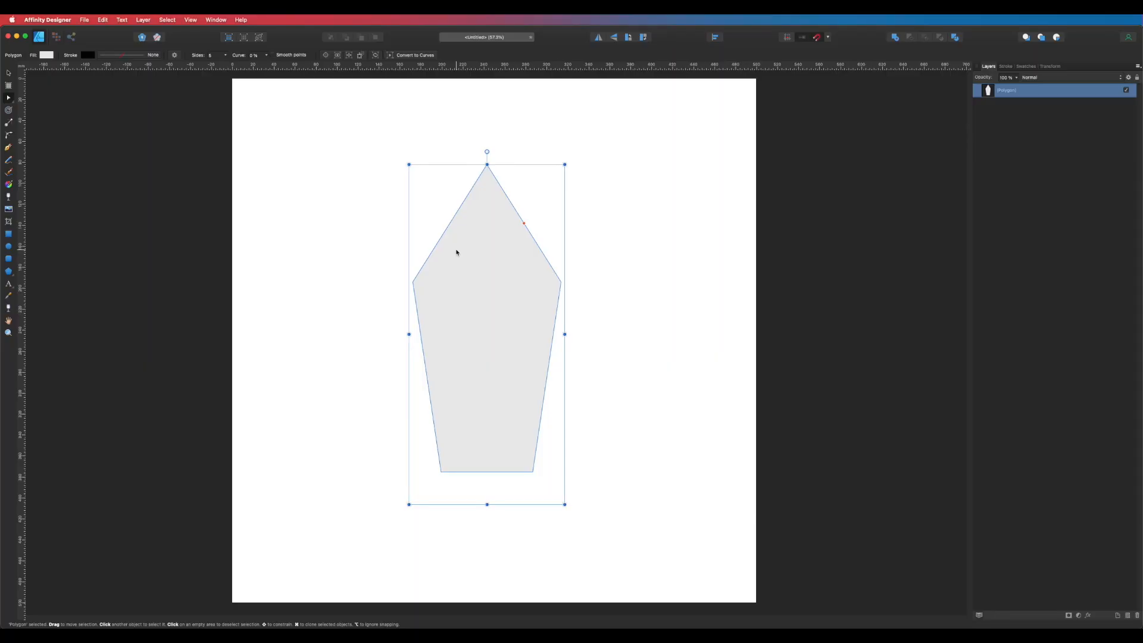
Convert the polygon to curves and lower its apex node straight down to flatten the peaked top
{"action": "key", "text": "super+Return"}
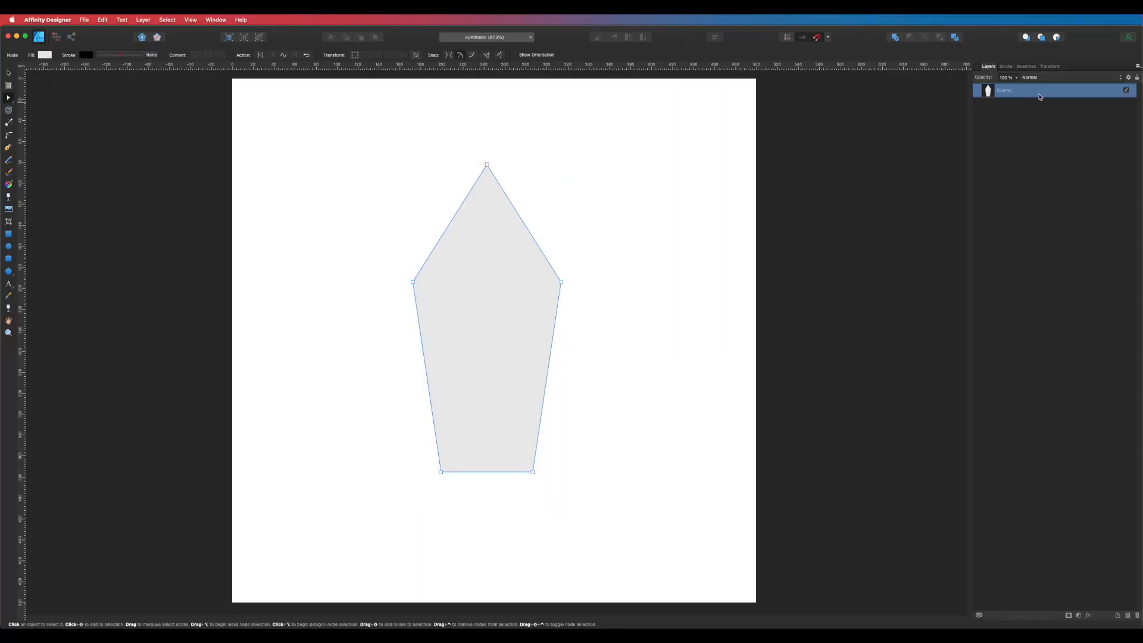
{"action": "left_click", "coordinate": [487, 164]}
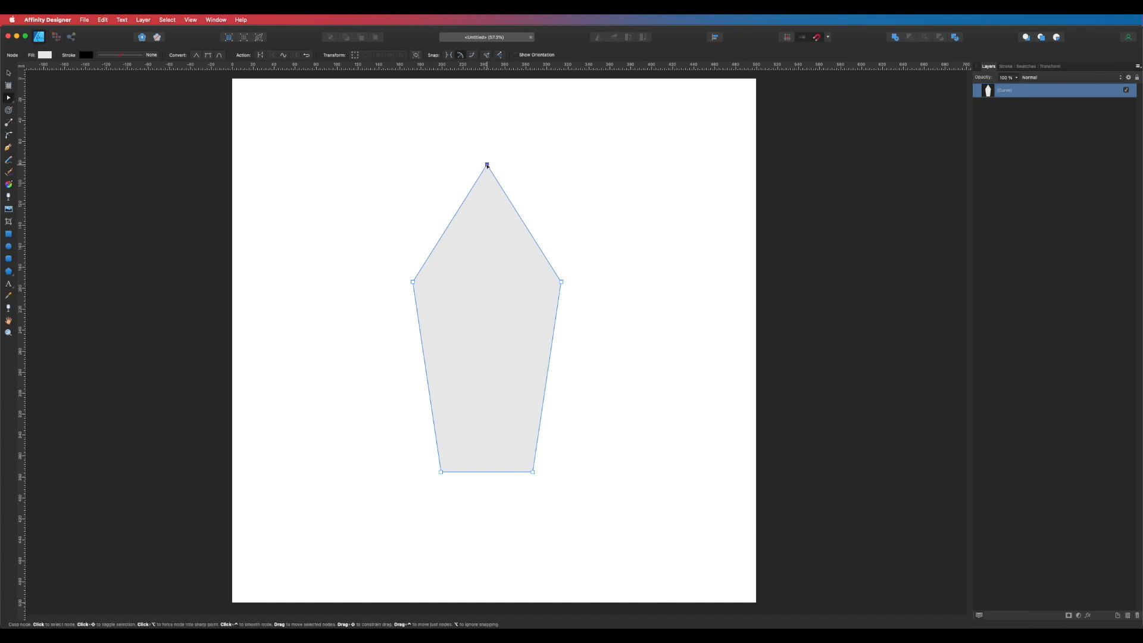
{"action": "left_click_drag", "start_coordinate": [487, 166], "coordinate": [489, 245]}
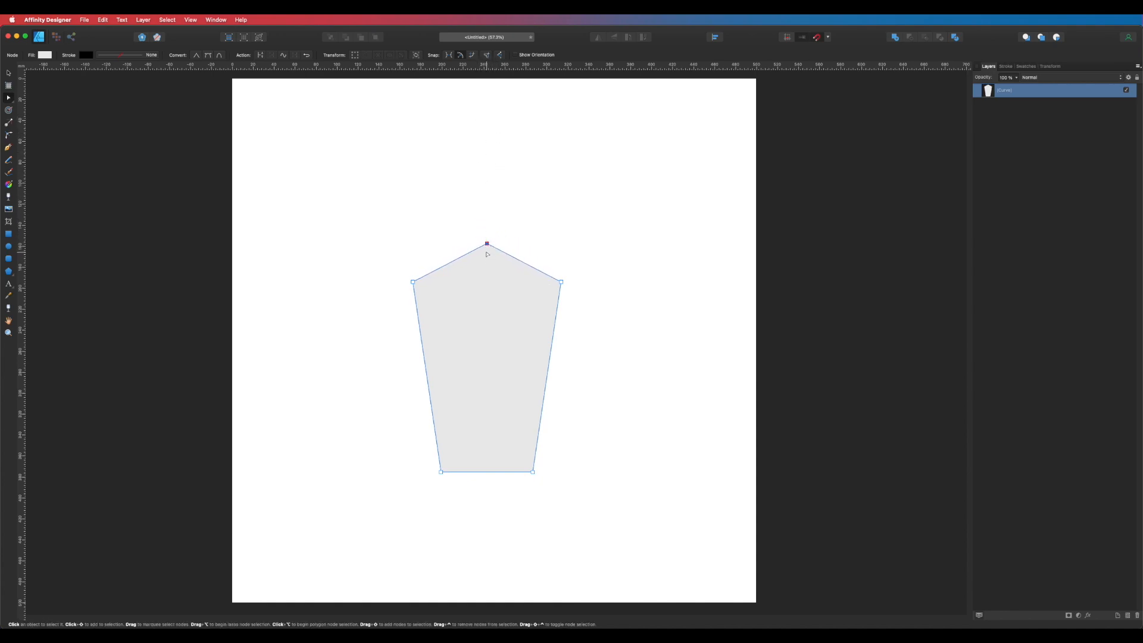
{"action": "left_click", "coordinate": [503, 222]}
{"action": "left_click", "coordinate": [502, 303]}
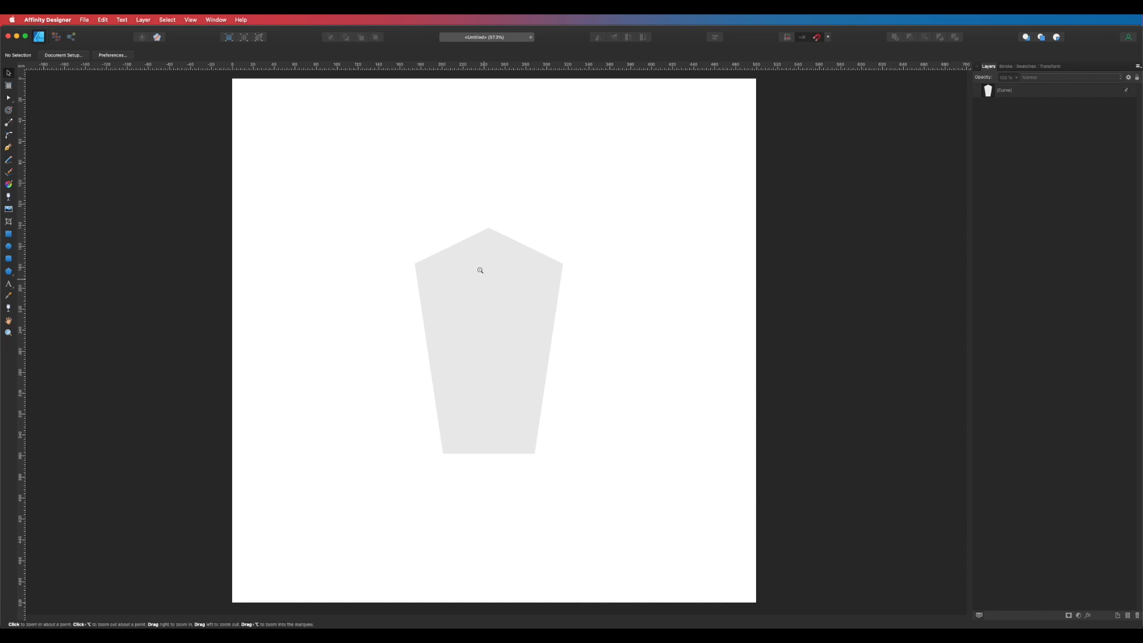
Try to round the upper-left shoulder by placing nodes beside the corner and converting the corner node to smooth
{"action": "left_click_drag", "start_coordinate": [480, 271], "coordinate": [618, 344]}
{"action": "left_click_drag", "start_coordinate": [575, 386], "coordinate": [570, 335]}
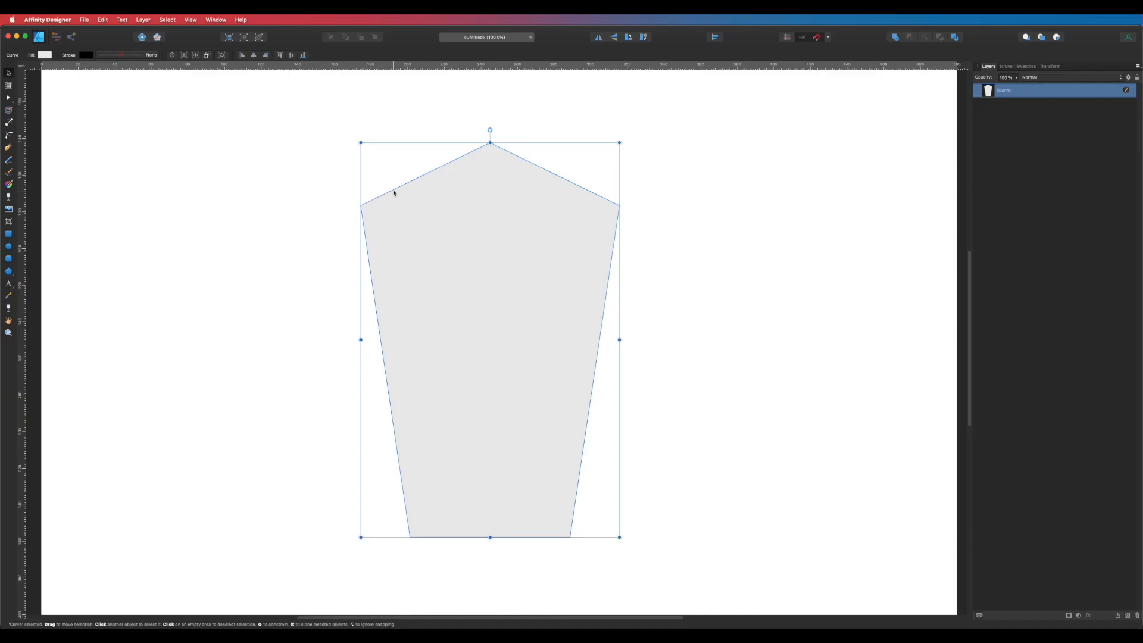
{"action": "key", "text": "a"}
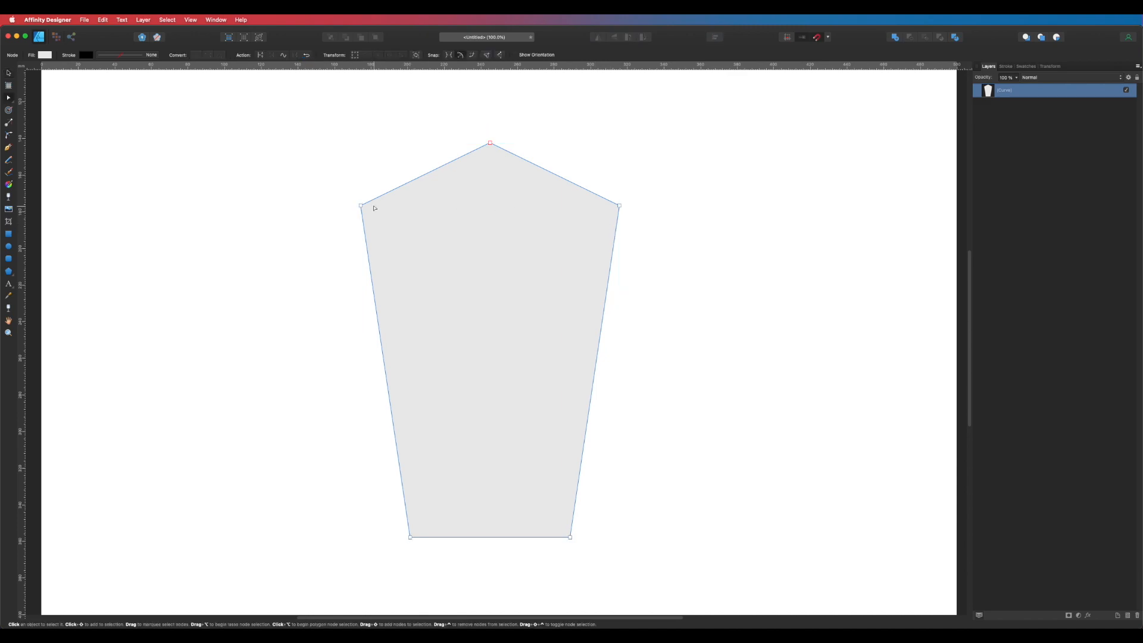
{"action": "scroll", "coordinate": [347, 179], "scroll_direction": "up", "scroll_amount": 3}
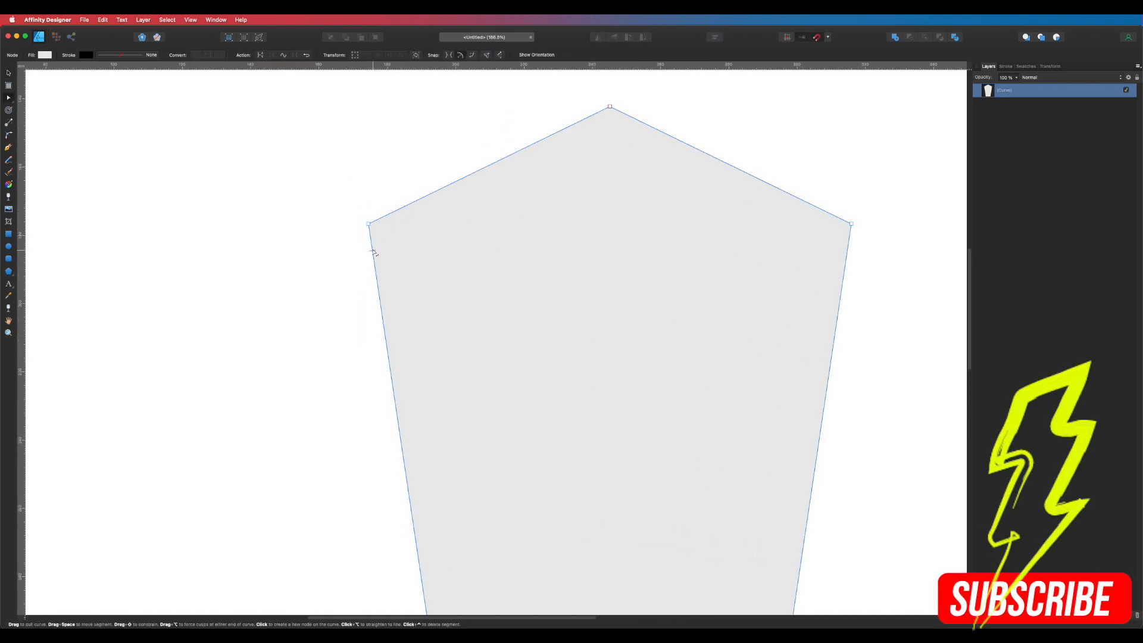
{"action": "left_click", "coordinate": [368, 224]}
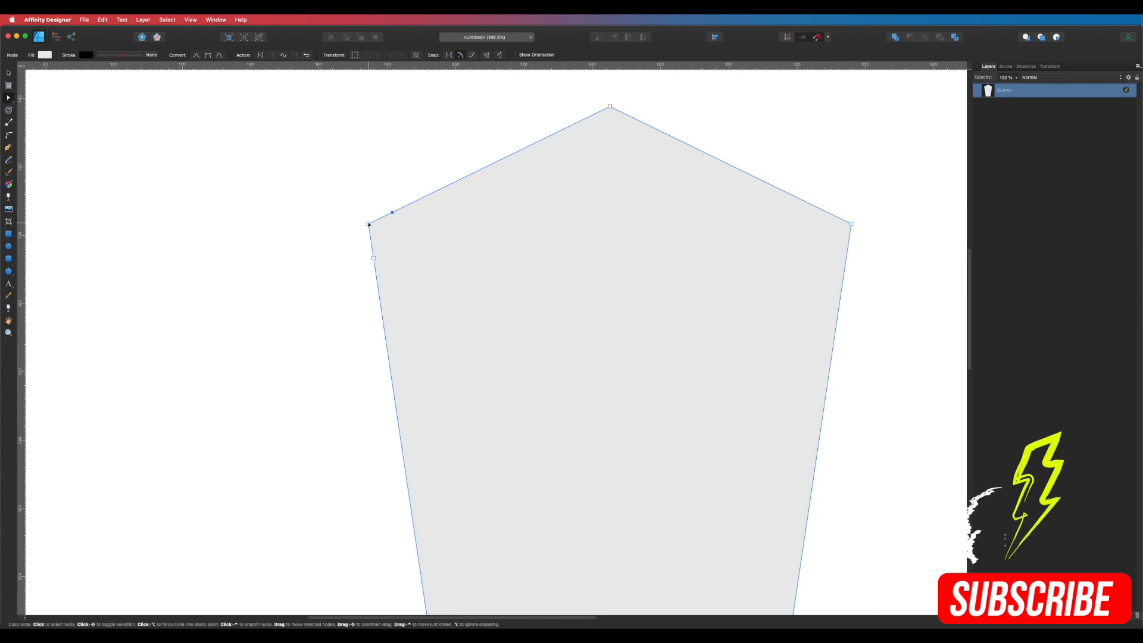
{"action": "left_click", "coordinate": [208, 56]}
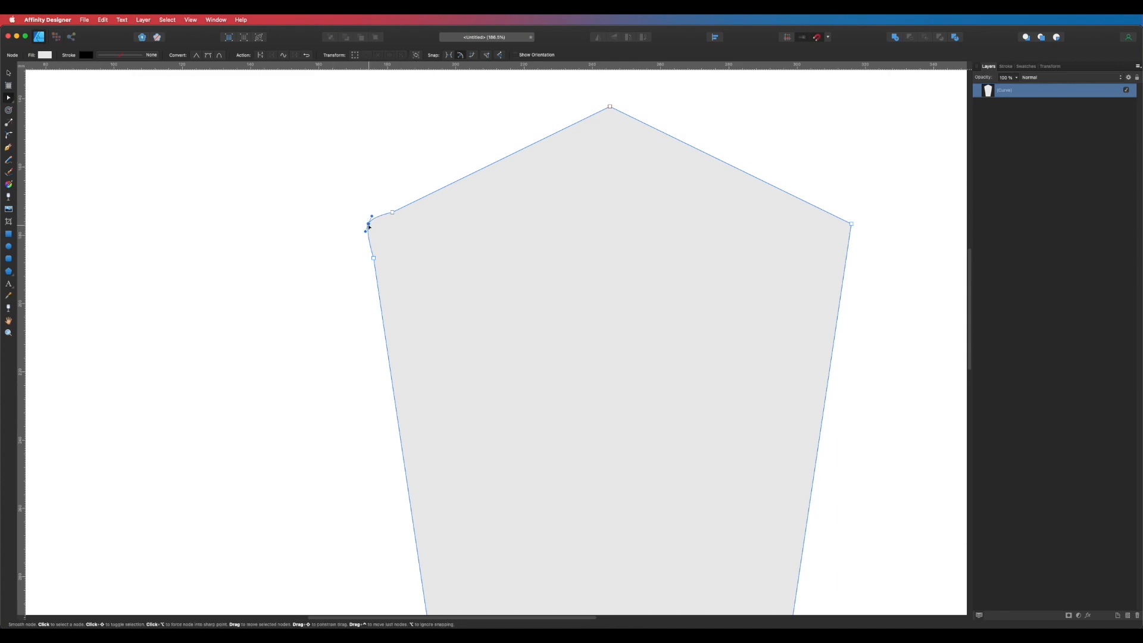
{"action": "left_click_drag", "start_coordinate": [368, 223], "coordinate": [373, 227]}
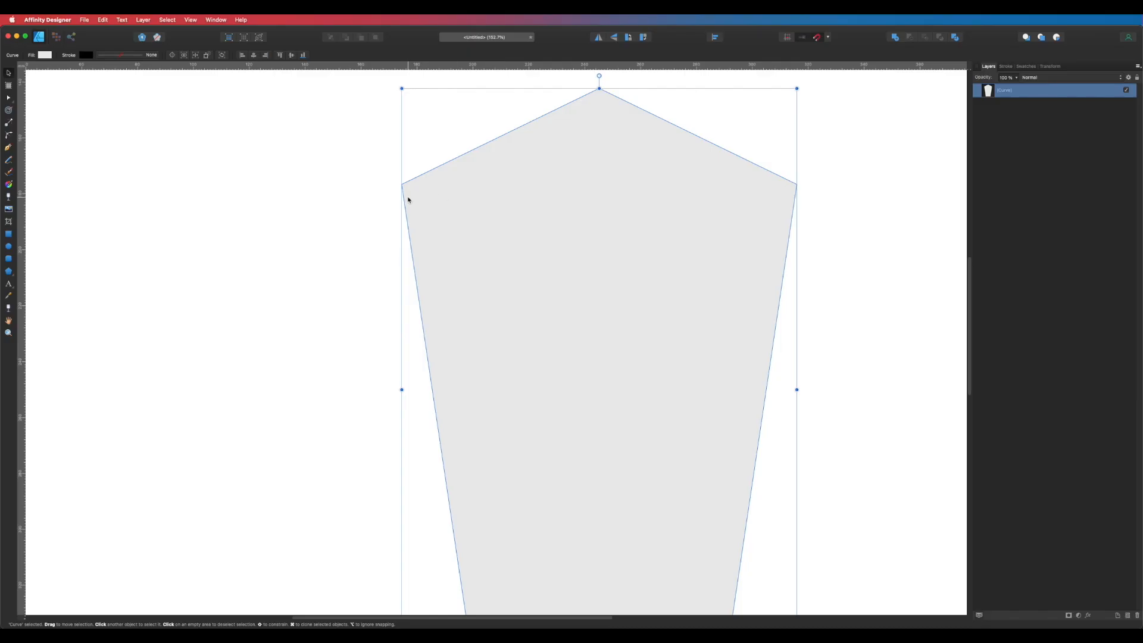
{"action": "key", "text": "a"}
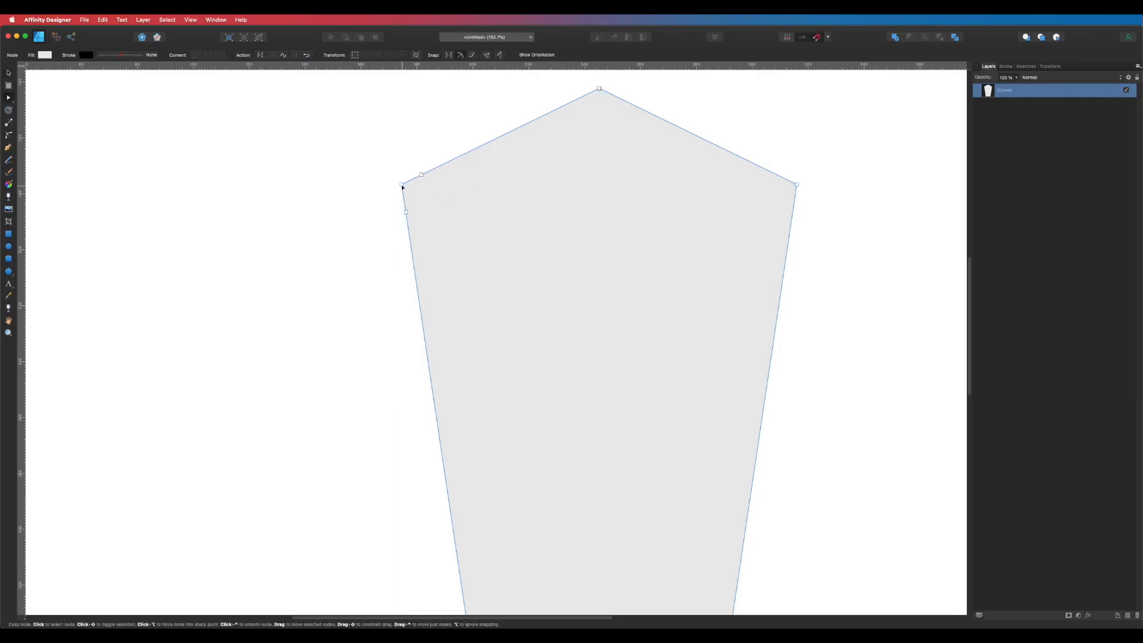
{"action": "left_click", "coordinate": [402, 185]}
{"action": "key", "text": "super+z"}
Round both shoulder corners together with the Corner tool to a radius of about 35 mm
{"action": "left_click", "coordinate": [402, 185]}
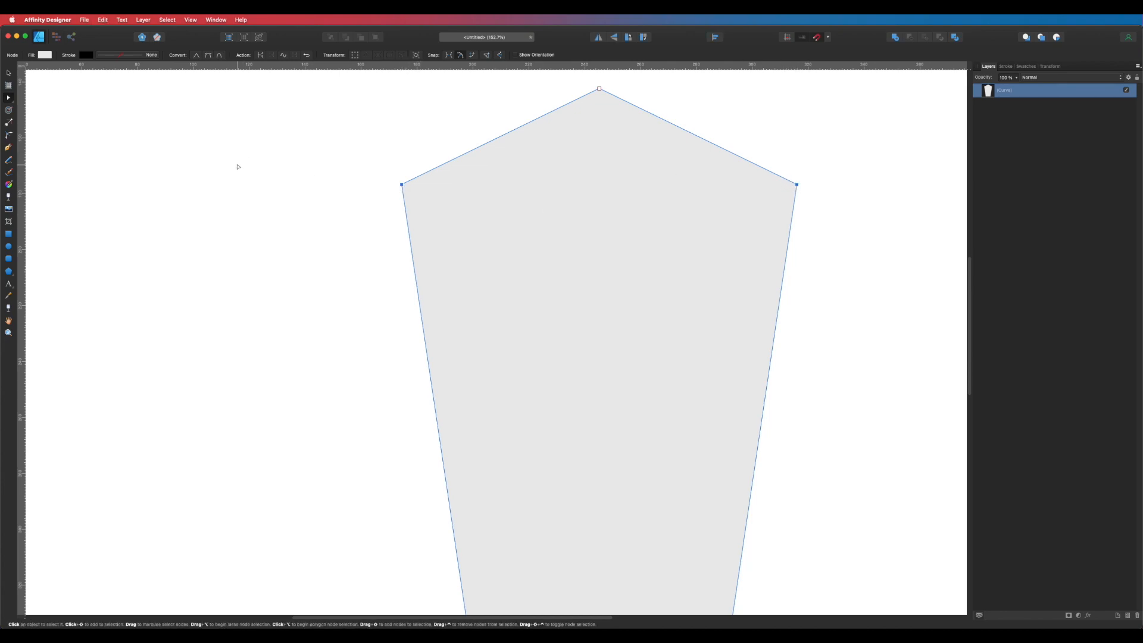
{"action": "left_click", "coordinate": [9, 136]}
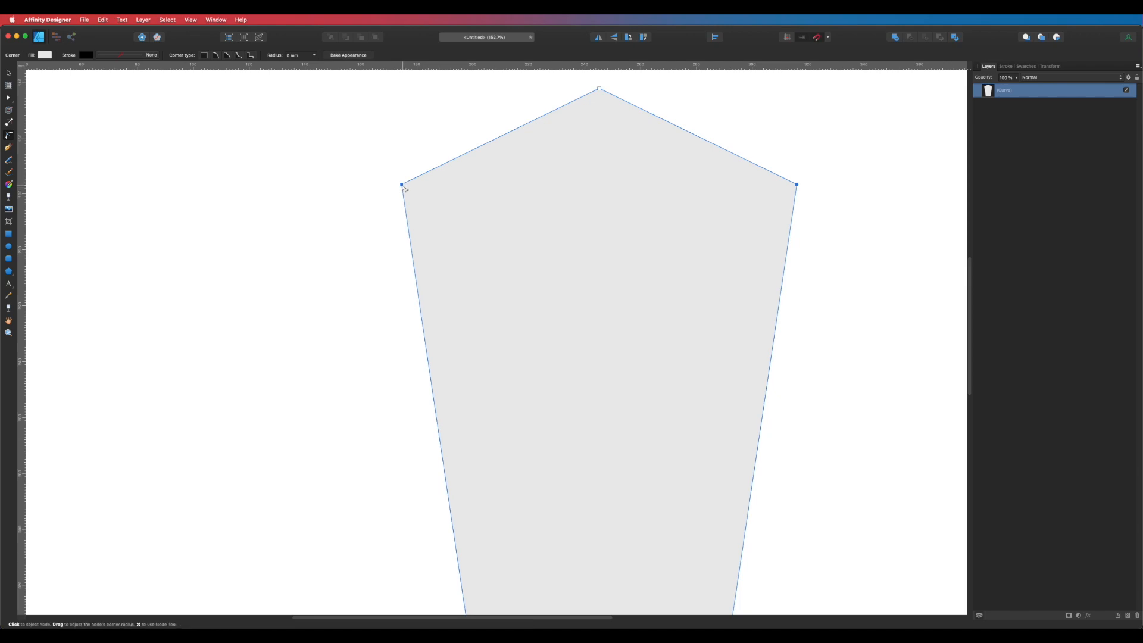
{"action": "left_click_drag", "start_coordinate": [404, 189], "coordinate": [504, 247]}
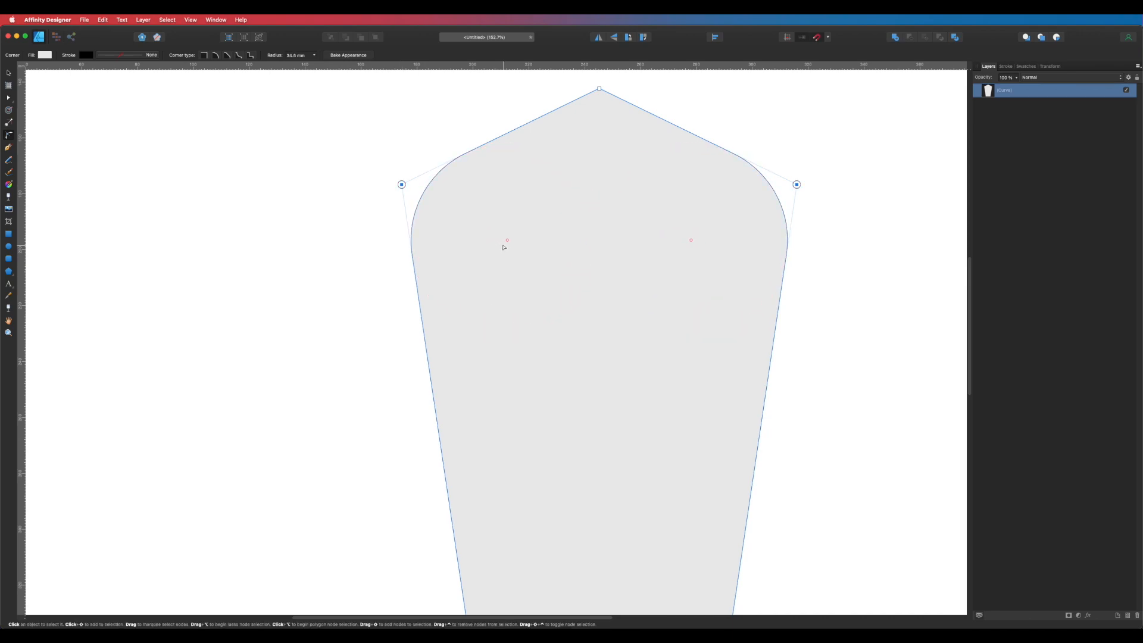
{"action": "left_click", "coordinate": [369, 247]}
{"action": "key", "text": "super+1"}
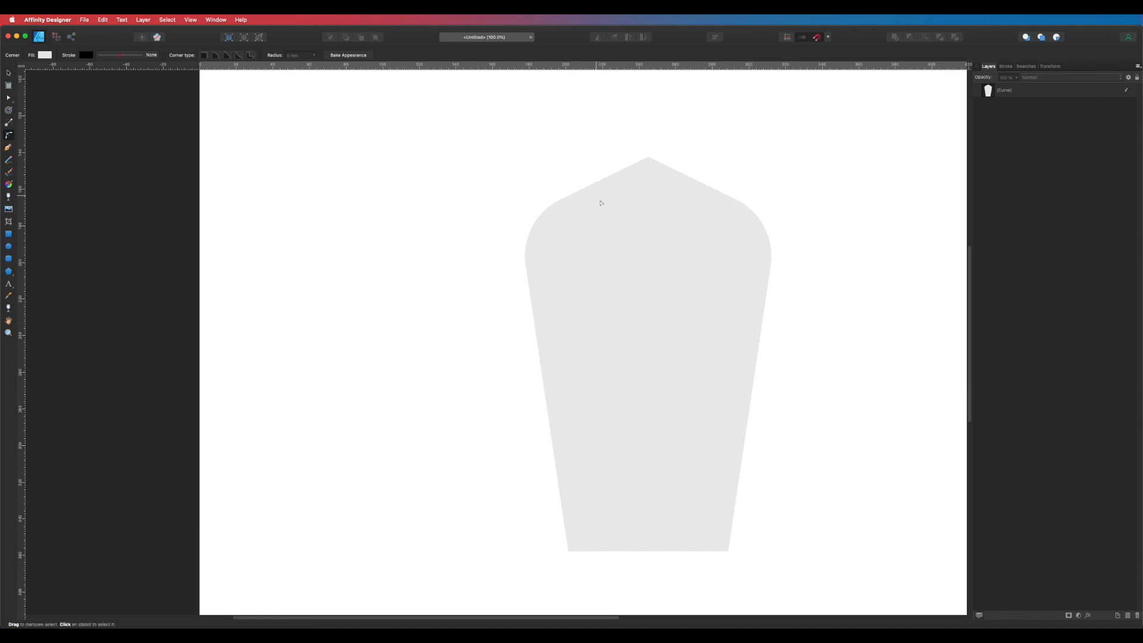
Round both bottom corners of the shape together with a small radius using the Corner tool
{"action": "scroll", "coordinate": [666, 344], "scroll_direction": "down", "scroll_amount": 5}
{"action": "left_click", "coordinate": [631, 353]}
{"action": "scroll", "coordinate": [689, 394], "scroll_direction": "up", "scroll_amount": 5}
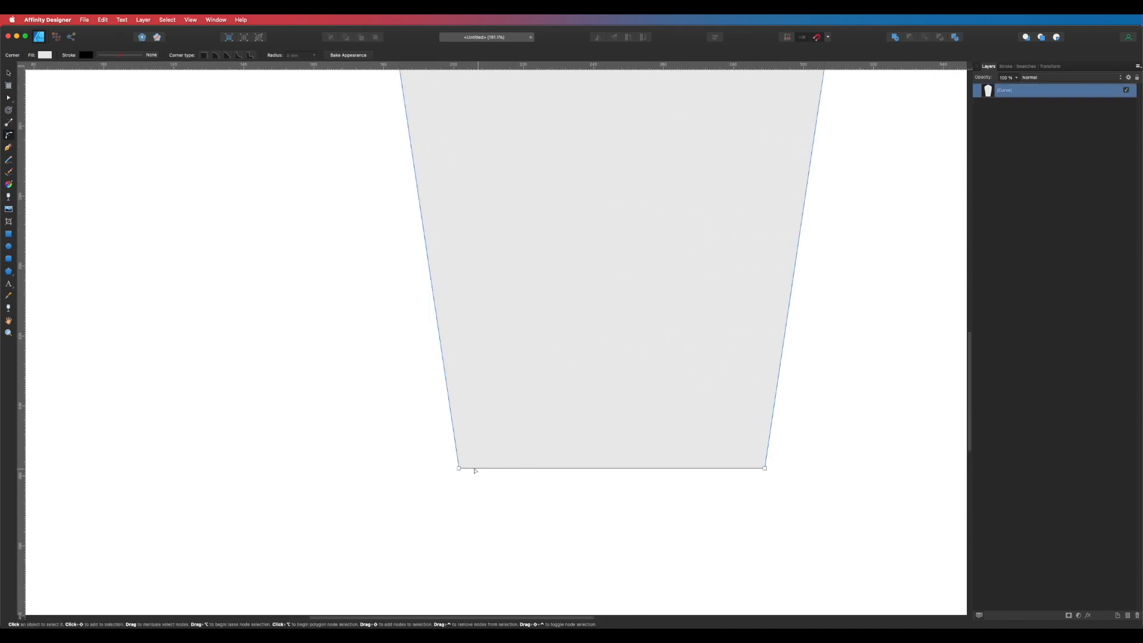
{"action": "left_click", "coordinate": [458, 468]}
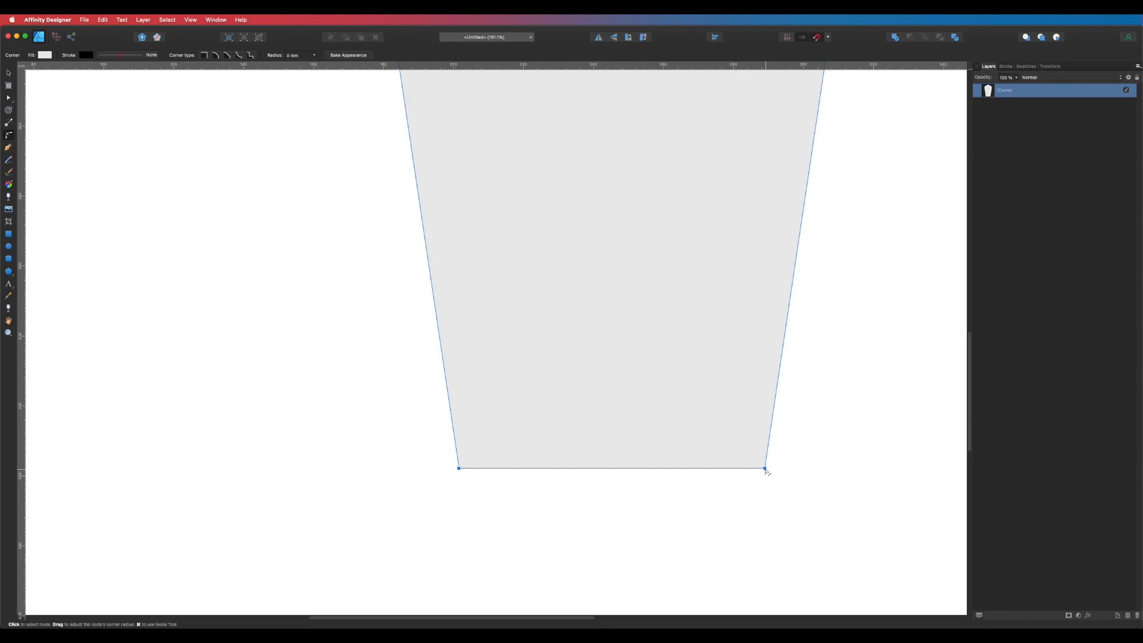
{"action": "left_click_drag", "start_coordinate": [765, 470], "coordinate": [751, 450]}
{"action": "left_click", "coordinate": [781, 480]}
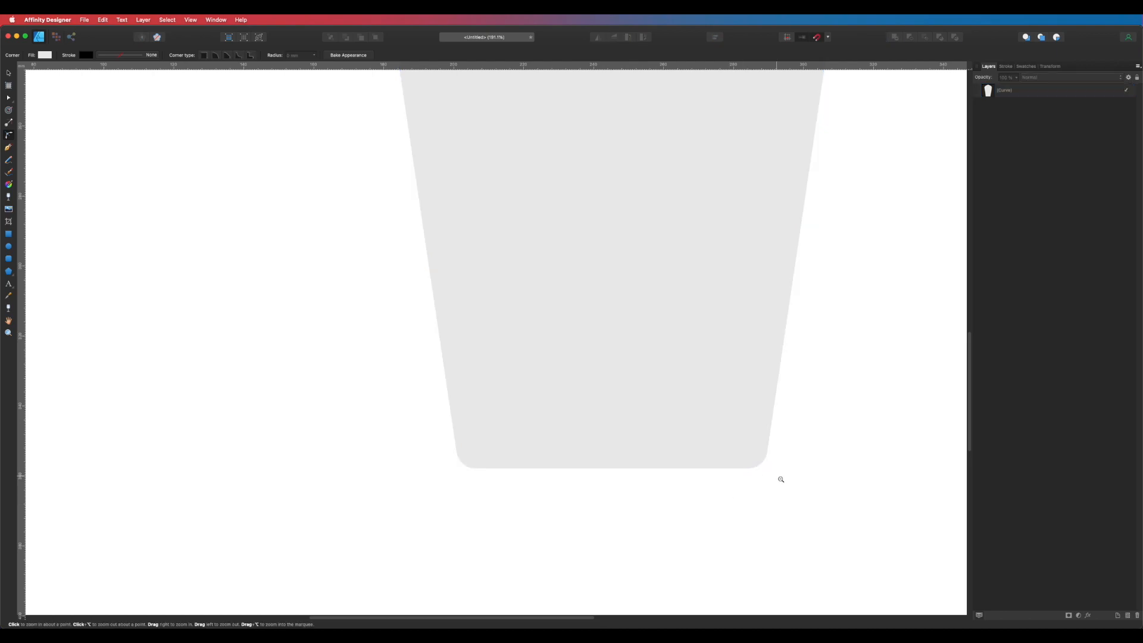
Select the rounded shape and dock the Swatches panel beneath the Layers panel
{"action": "scroll", "coordinate": [781, 471], "scroll_direction": "down", "scroll_amount": 5}
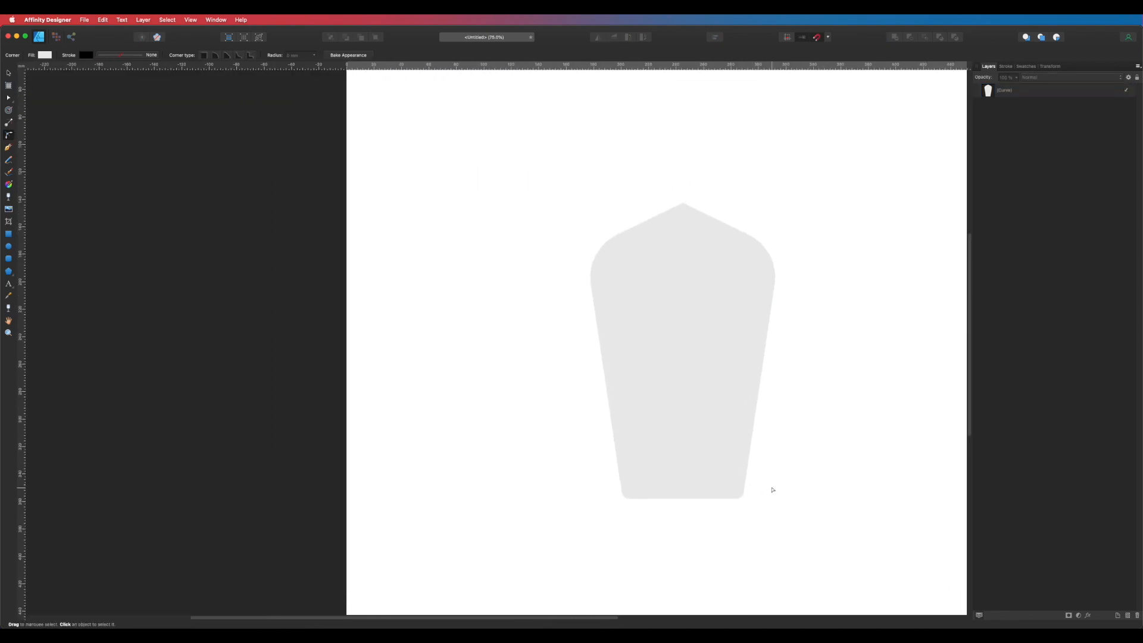
{"action": "left_click_drag", "start_coordinate": [798, 441], "coordinate": [766, 459]}
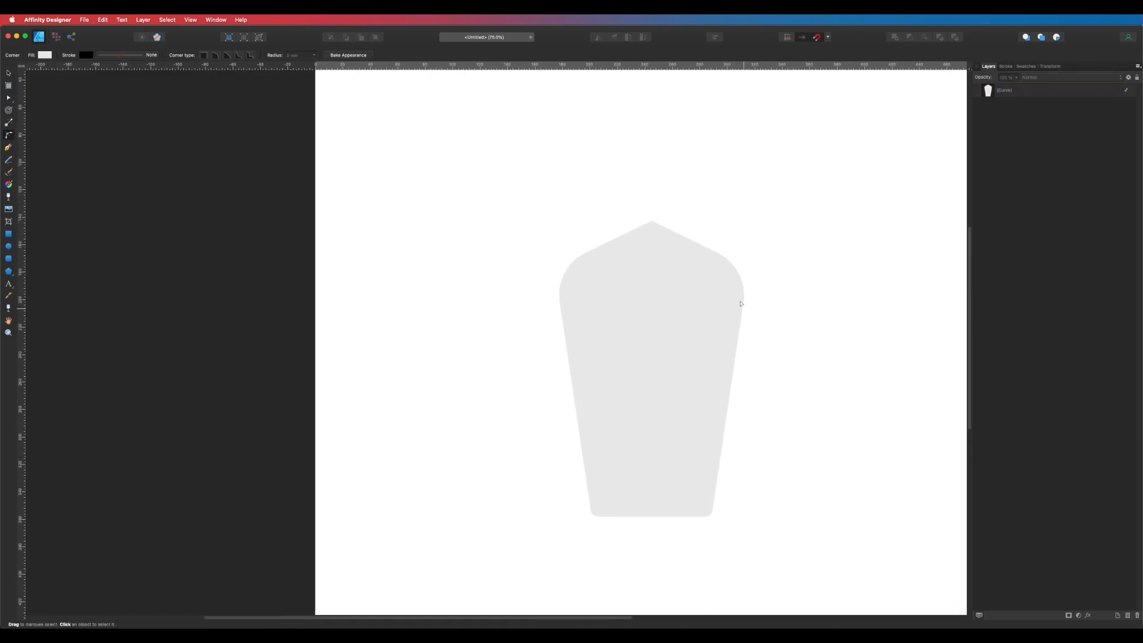
{"action": "left_click_drag", "start_coordinate": [665, 221], "coordinate": [772, 268]}
{"action": "left_click_drag", "start_coordinate": [747, 297], "coordinate": [749, 222]}
{"action": "key", "text": "v"}
{"action": "left_click", "coordinate": [686, 257]}
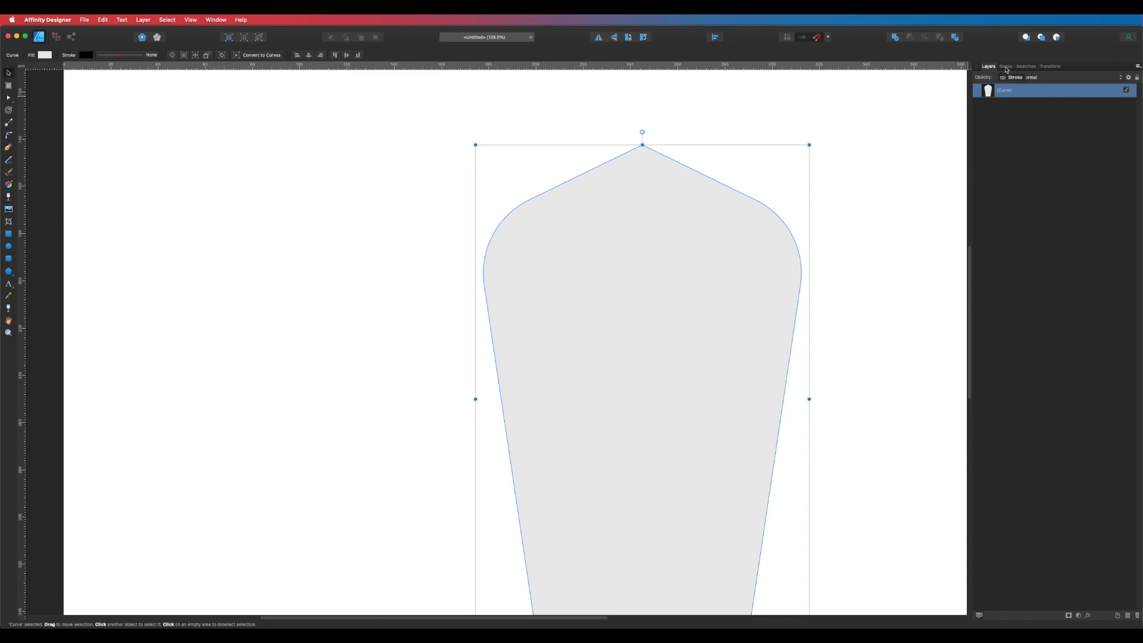
{"action": "left_click", "coordinate": [1032, 68]}
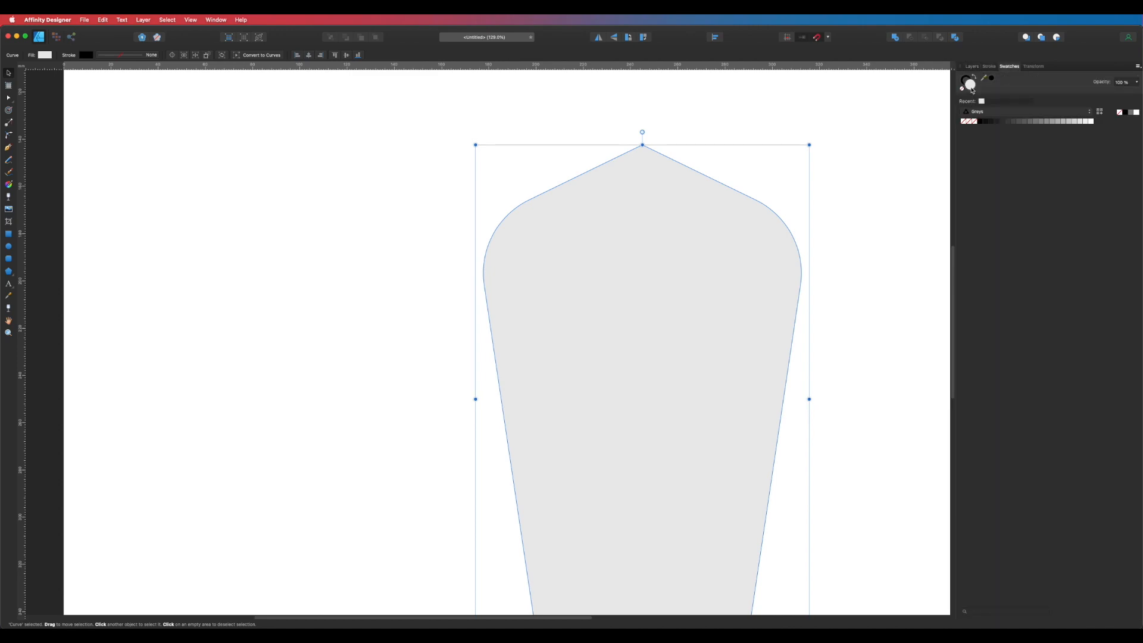
{"action": "left_click_drag", "start_coordinate": [1016, 67], "coordinate": [1011, 610]}
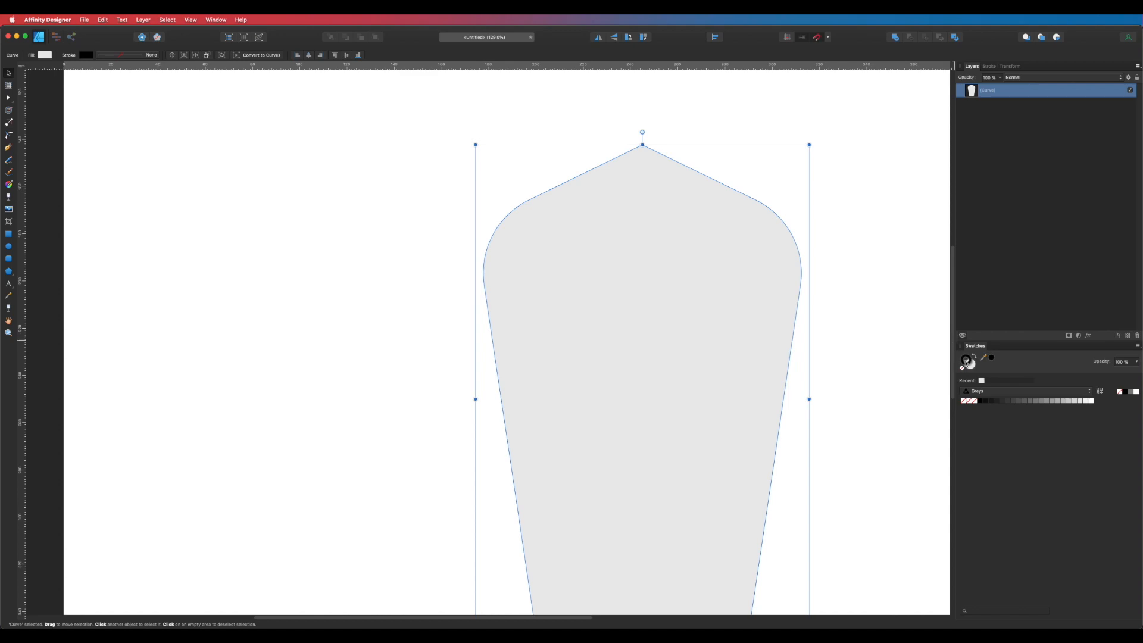
Give the shape a black outline with a stroke width of about 19 pt and deselect it
{"action": "left_click", "coordinate": [1127, 392]}
{"action": "left_click", "coordinate": [991, 66]}
{"action": "mouse_move", "coordinate": [984, 90]}
{"action": "left_mouse_down"}
{"action": "mouse_move", "coordinate": [1072, 91]}
{"action": "mouse_move", "coordinate": [1042, 90]}
{"action": "mouse_move", "coordinate": [1050, 110]}
{"action": "left_mouse_up"}
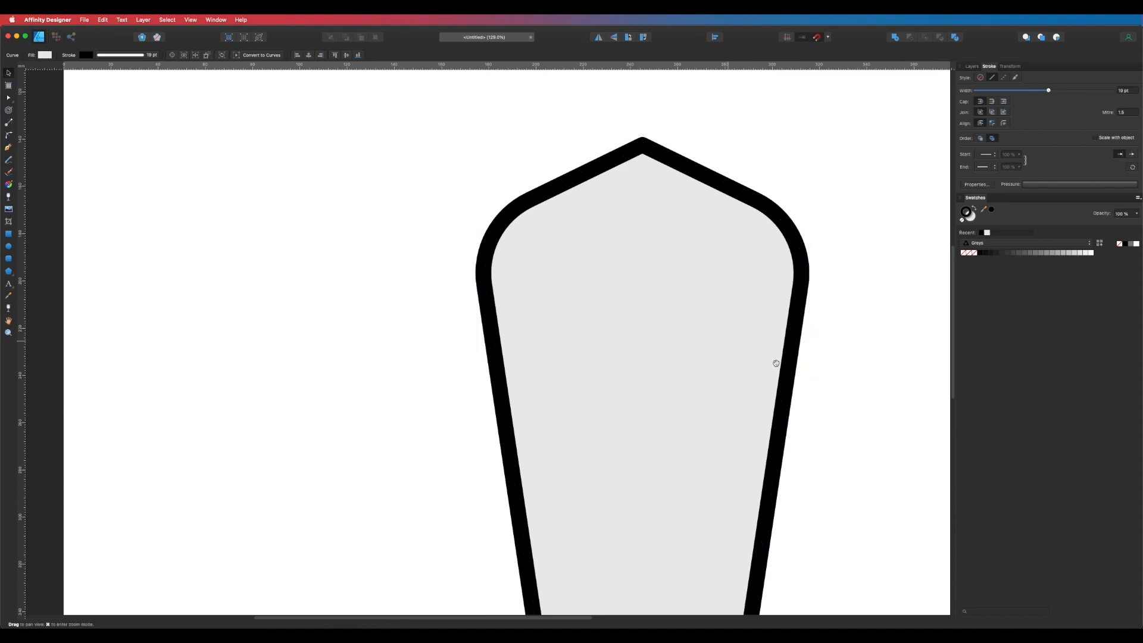
{"action": "scroll", "coordinate": [773, 362], "scroll_direction": "down", "scroll_amount": 5}
{"action": "key", "text": "c"}
{"action": "left_click", "coordinate": [804, 446]}
{"action": "scroll", "coordinate": [756, 401], "scroll_direction": "right", "scroll_amount": 2}
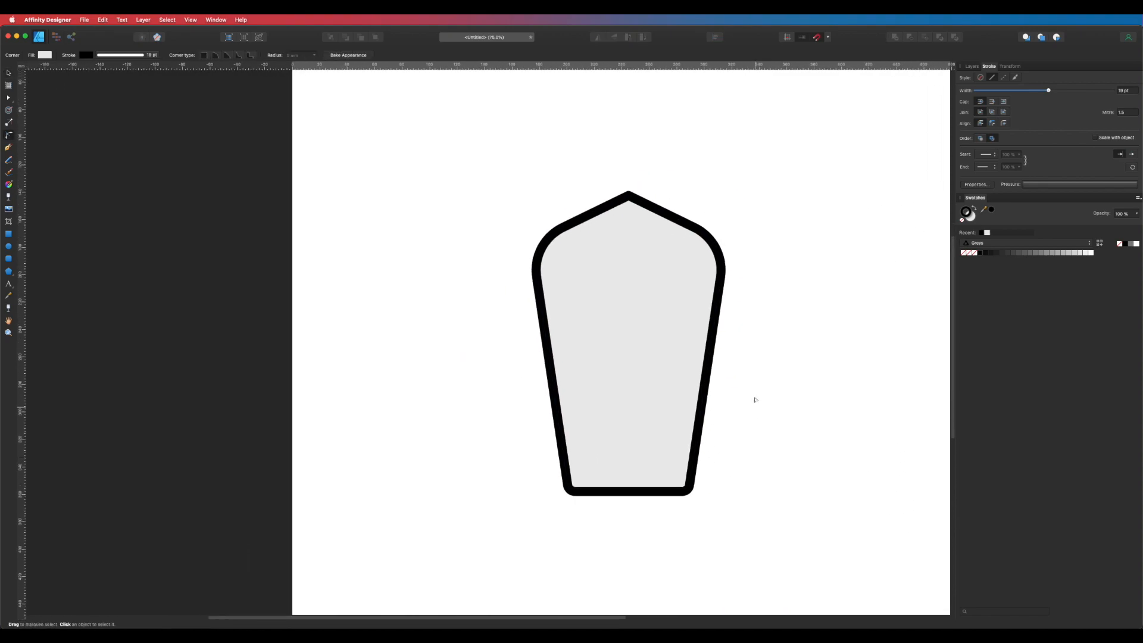
Move the outlined shape slightly and place a vertical ruler guide through its centre
{"action": "left_click", "coordinate": [677, 298]}
{"action": "key", "text": "v"}
{"action": "left_click_drag", "start_coordinate": [620, 300], "coordinate": [628, 305]}
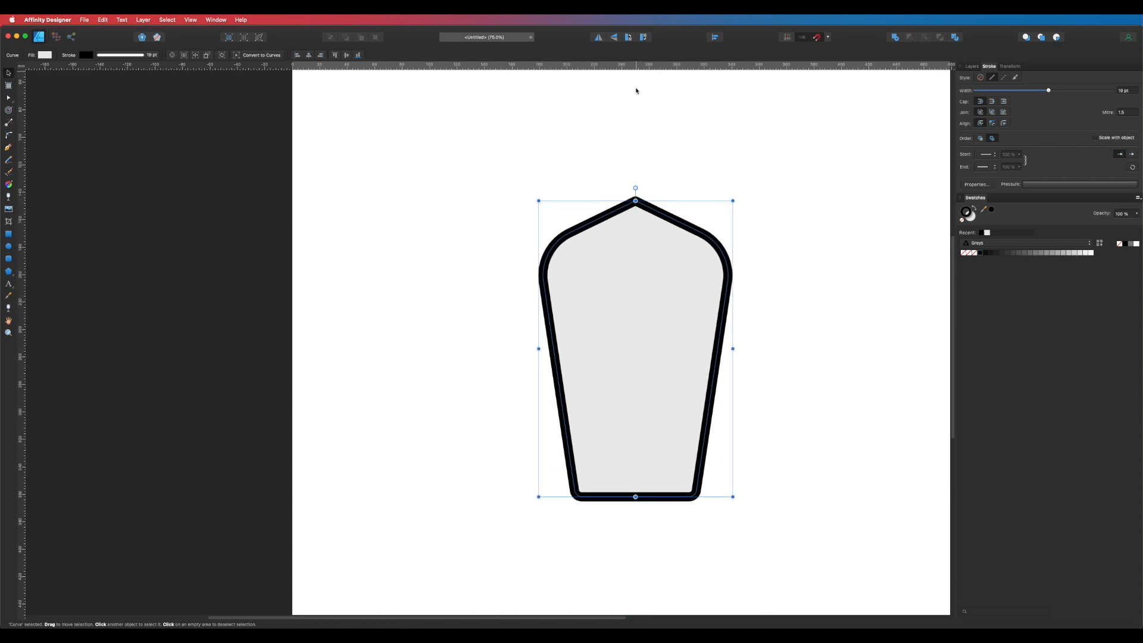
{"action": "left_click_drag", "start_coordinate": [25, 262], "coordinate": [634, 204]}
{"action": "key", "text": "super+semicolon"}
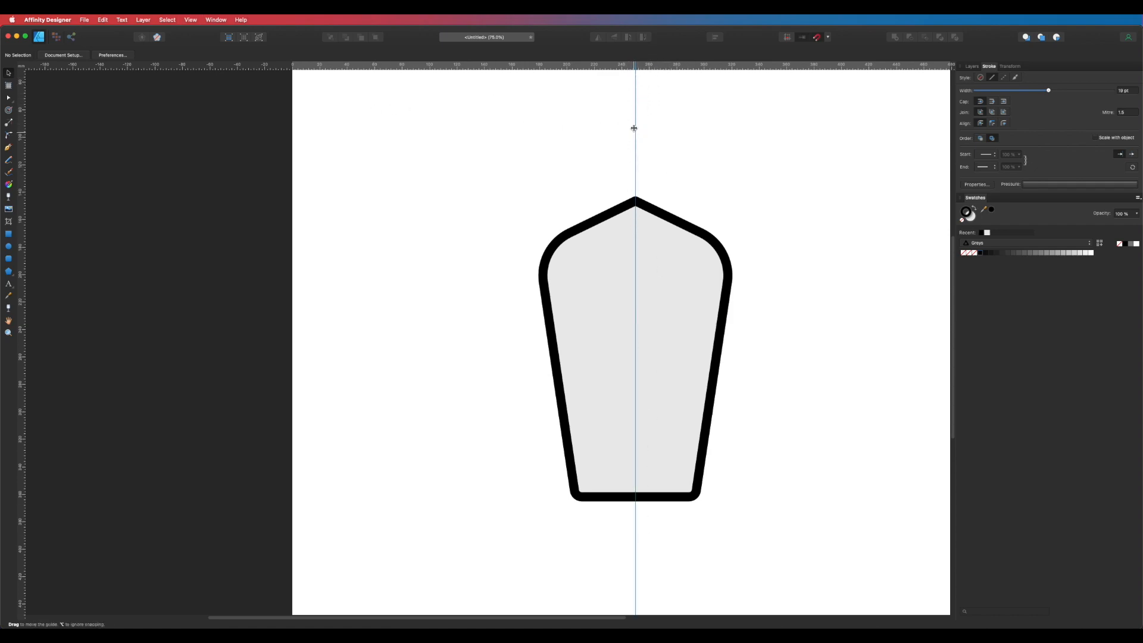
{"action": "left_click", "coordinate": [221, 18]}
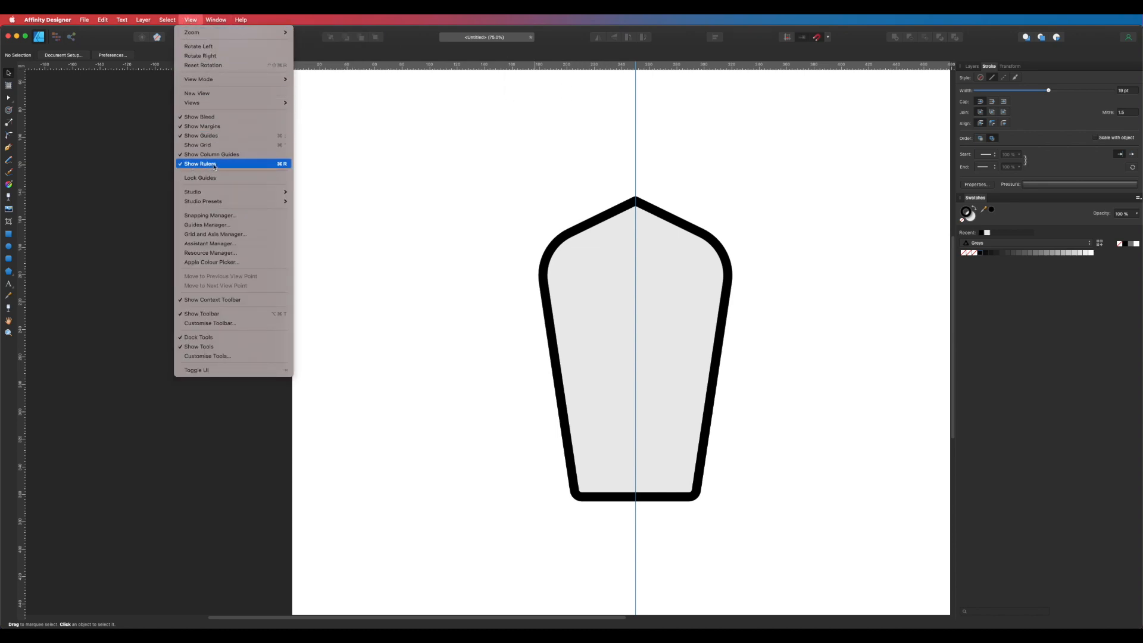
{"action": "left_click", "coordinate": [728, 170]}
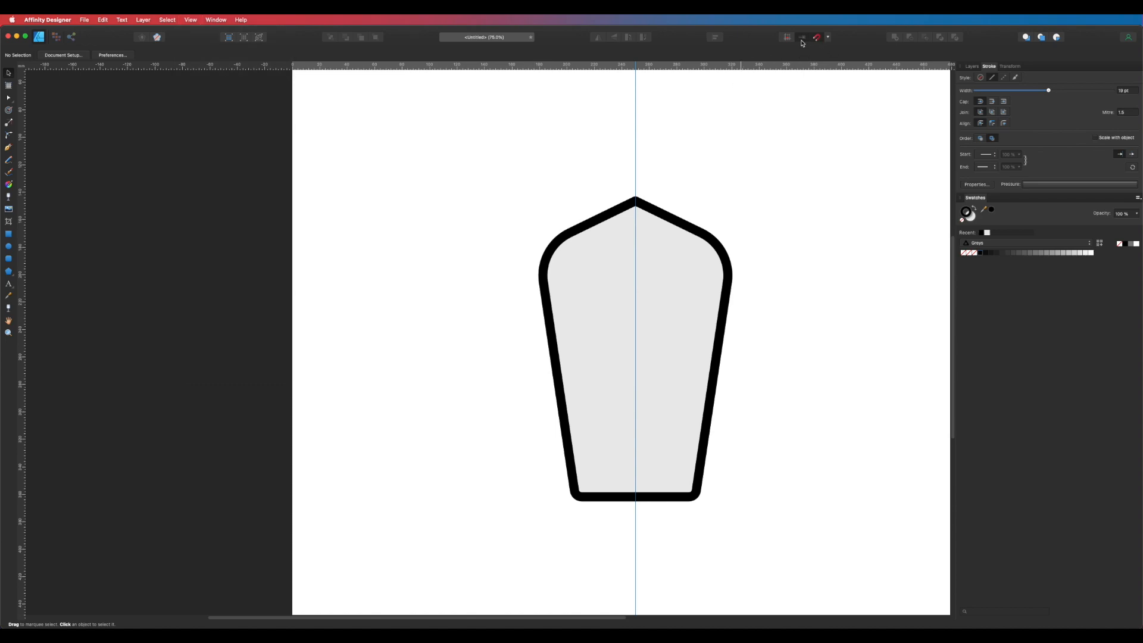
{"action": "left_click_drag", "start_coordinate": [636, 141], "coordinate": [636, 198]}
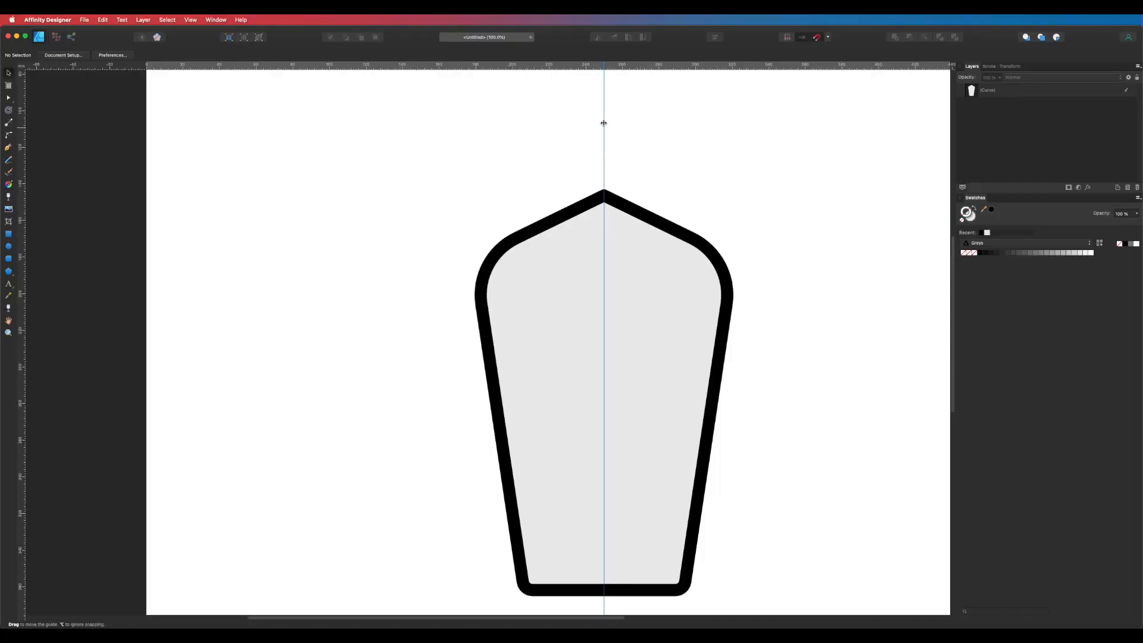
Draw an upright rectangle from its centre on the vertical guide, just above the shape's peak
{"action": "left_click", "coordinate": [7, 235]}
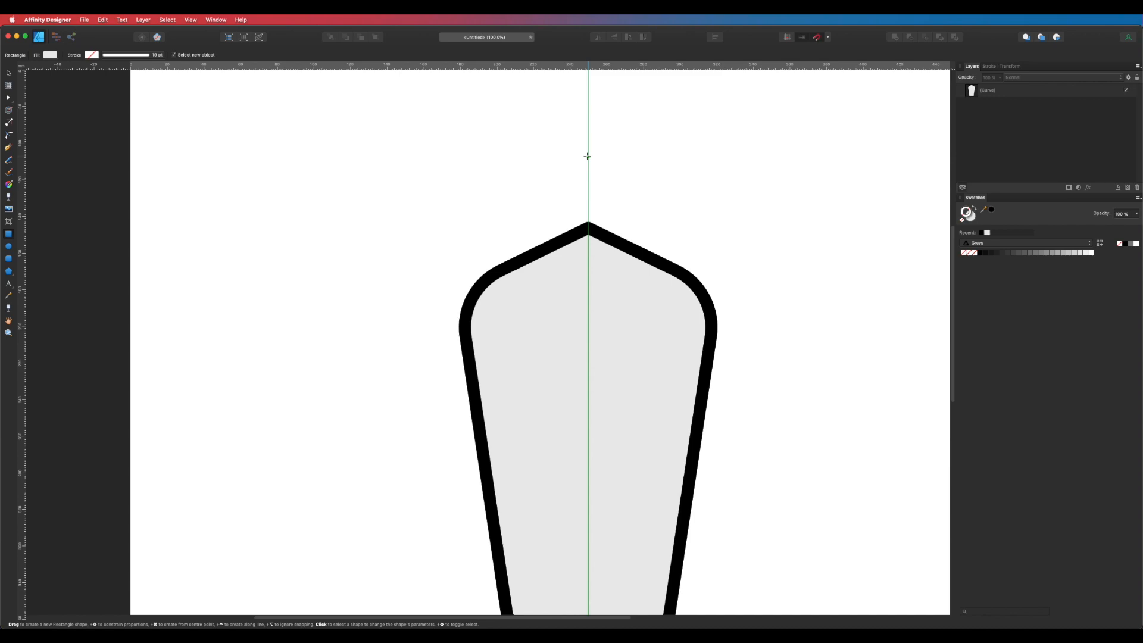
{"action": "left_click_drag", "start_coordinate": [589, 157], "coordinate": [628, 209]}
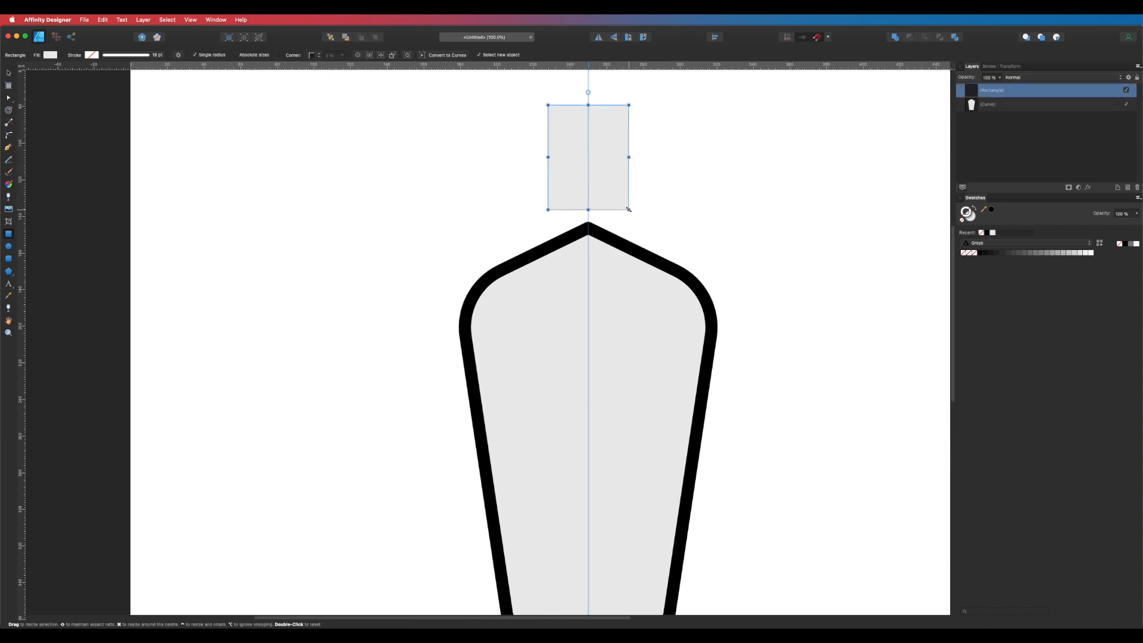
Convert the rectangle above the body's peak to curves
{"action": "left_click_drag", "start_coordinate": [612, 138], "coordinate": [658, 133]}
{"action": "scroll", "coordinate": [661, 212], "scroll_direction": "up", "scroll_amount": 2}
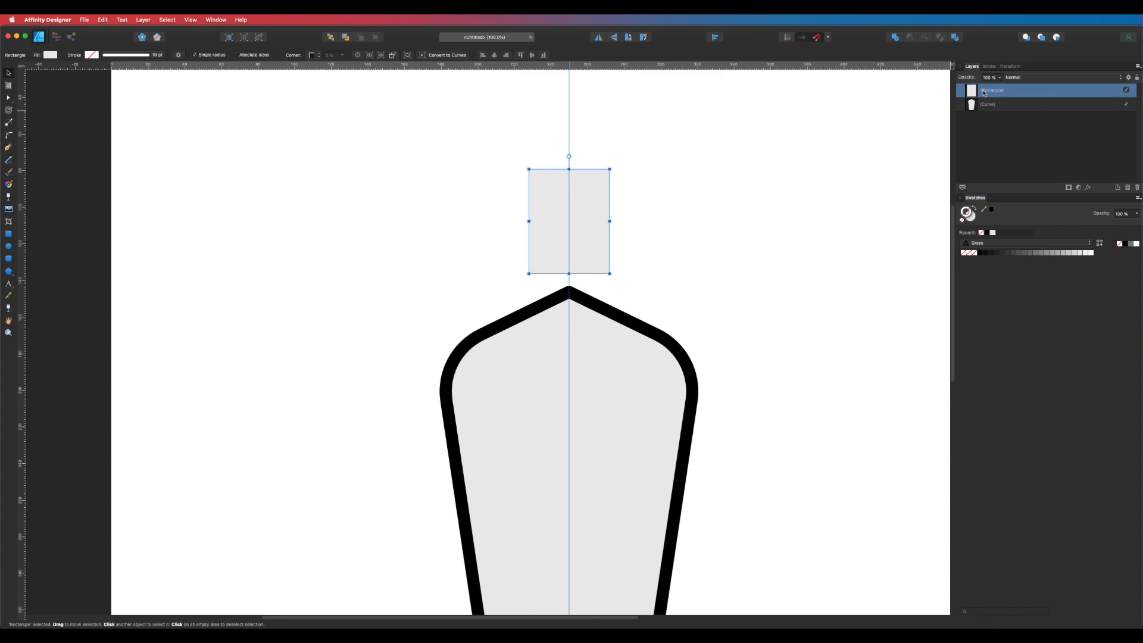
{"action": "key", "text": "super+Return"}
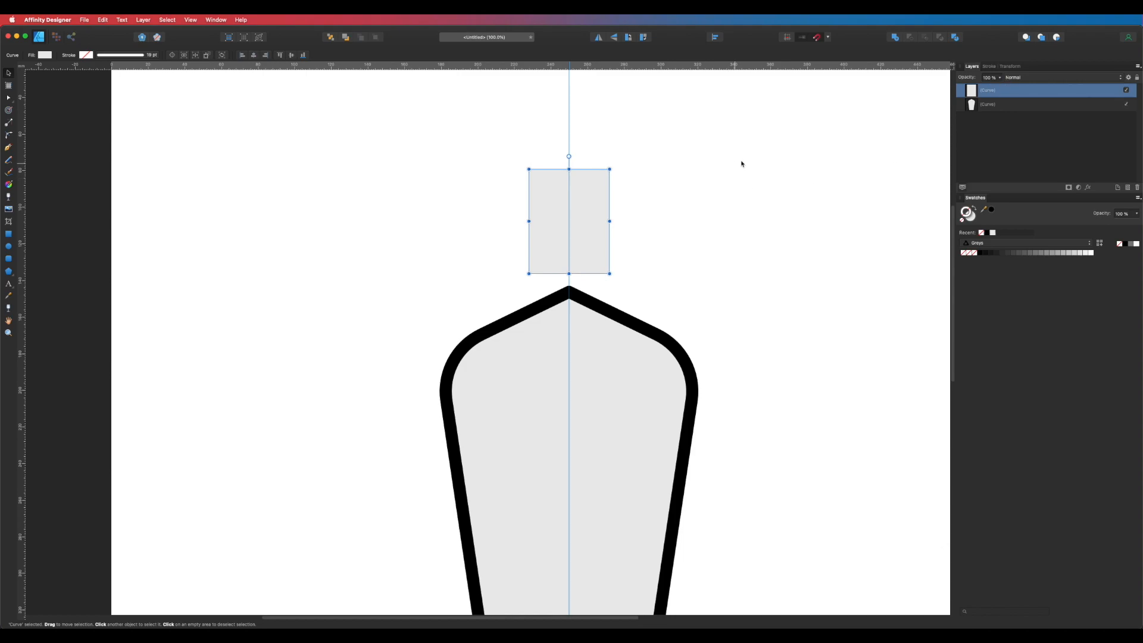
Rename the body layer as Bottle and the rectangle's layer as Neck base
{"action": "double_click", "coordinate": [989, 104]}
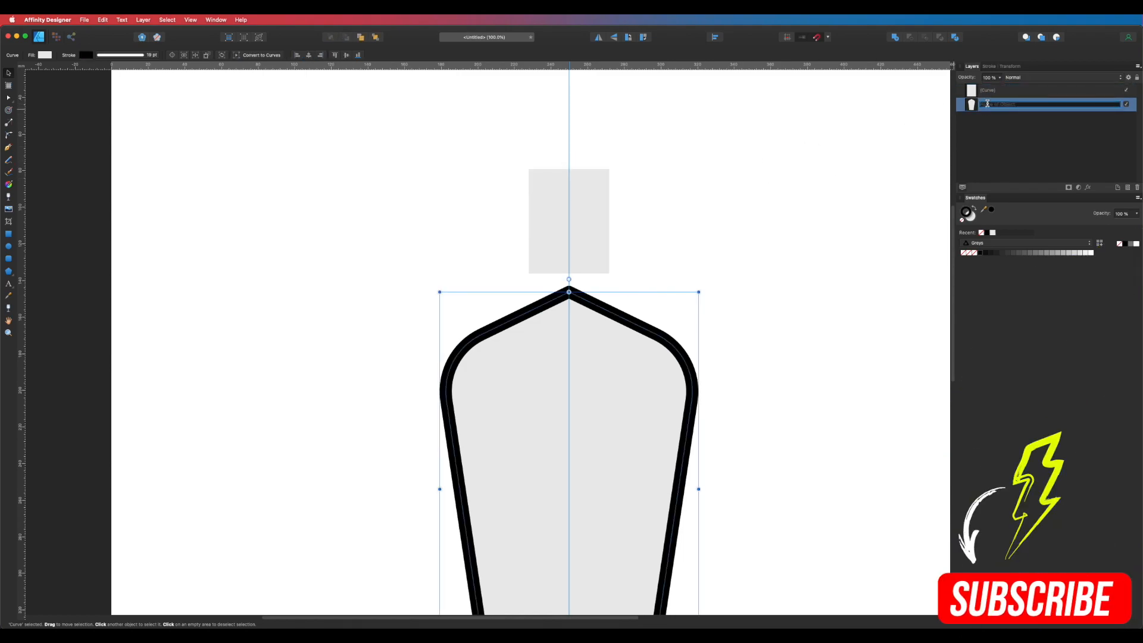
{"action": "type", "text": "Bottle"}
{"action": "key", "text": "Return"}
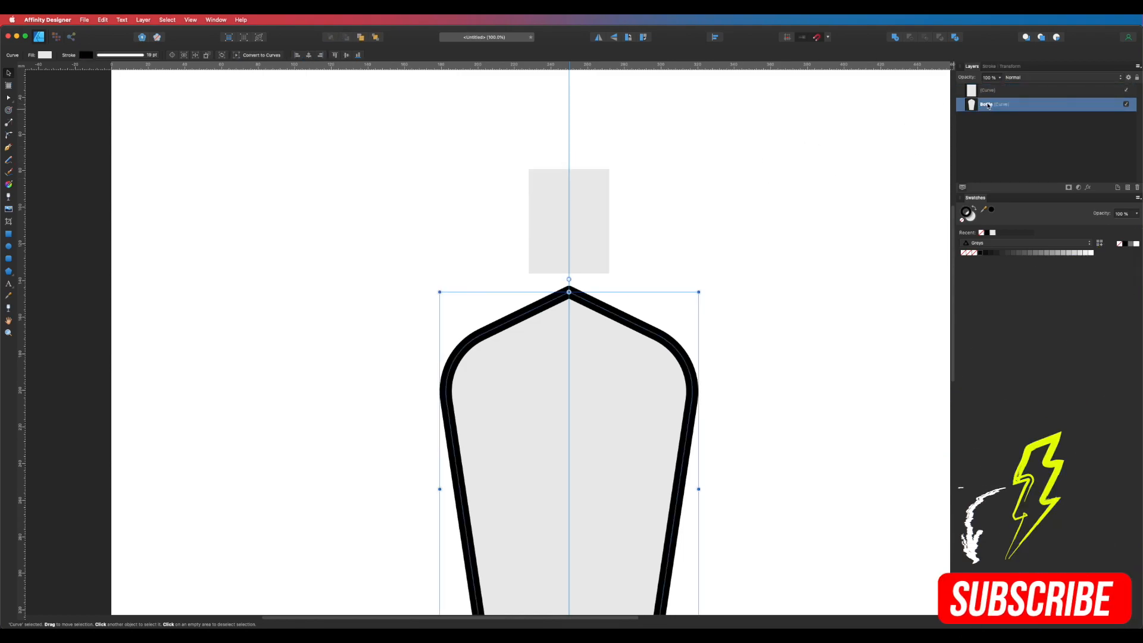
{"action": "double_click", "coordinate": [989, 90]}
{"action": "type", "text": "Neck ba"}
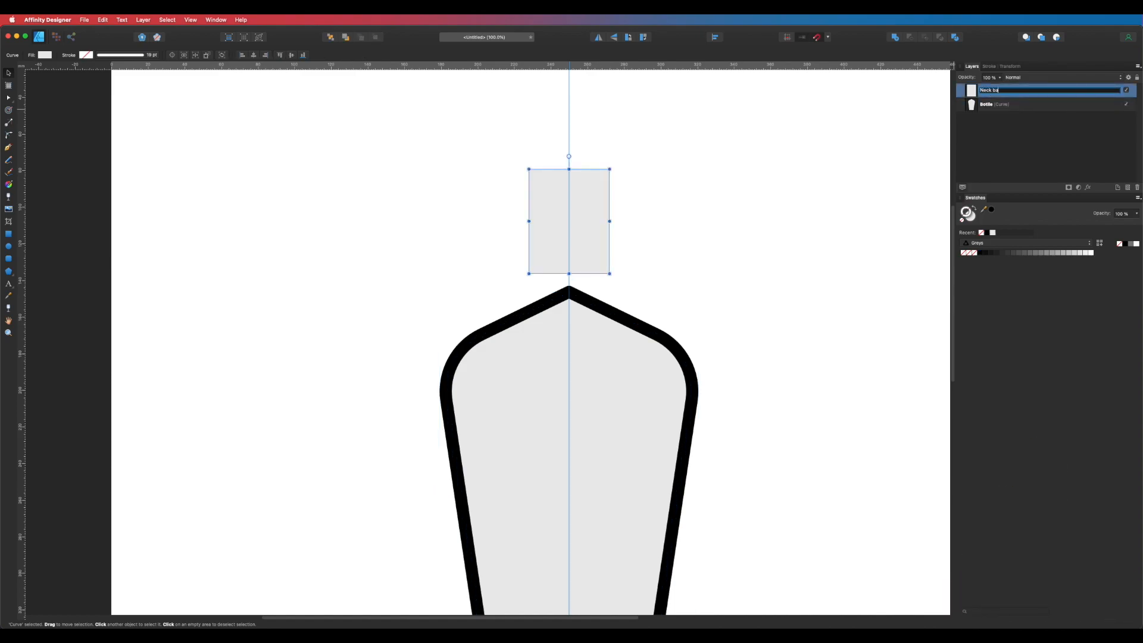
{"action": "type", "text": "se"}
{"action": "key", "text": "Return"}
Draw a wide ellipse centred on the guide, slightly wider than the neck, and align its lowest point with the neck's bottom edge
{"action": "left_click", "coordinate": [742, 212]}
{"action": "left_click", "coordinate": [587, 208]}
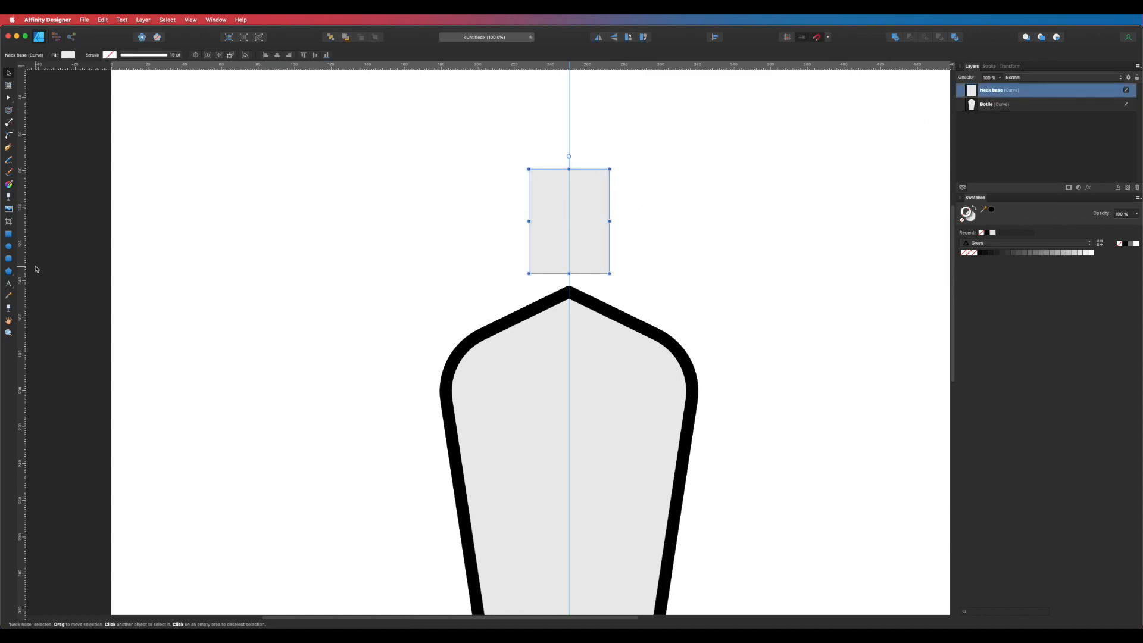
{"action": "left_click", "coordinate": [8, 247]}
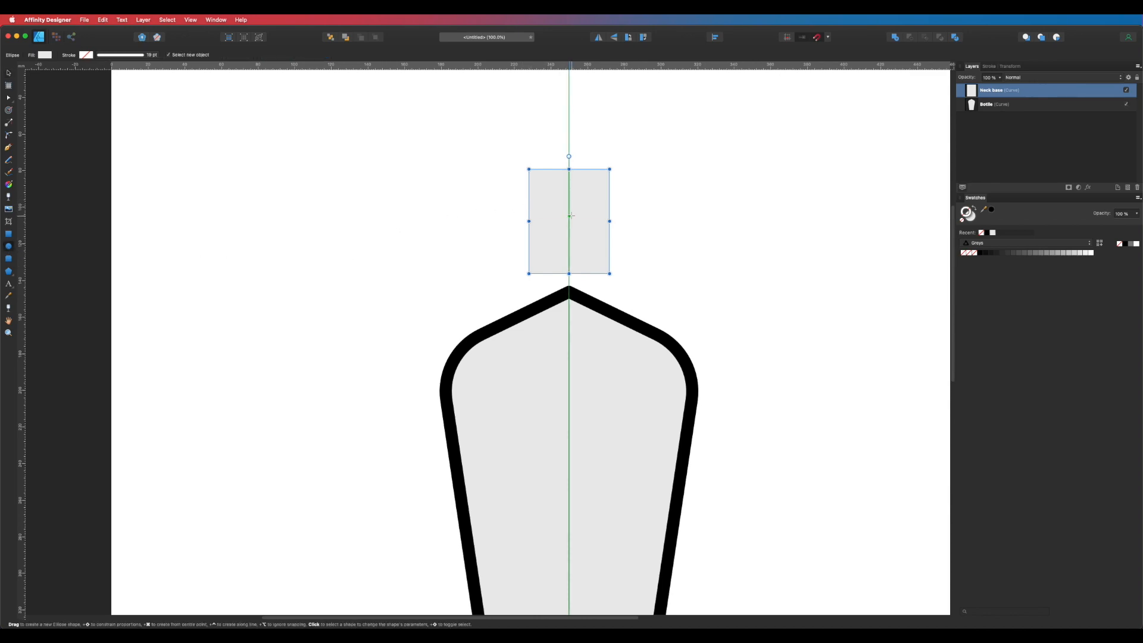
{"action": "mouse_move", "coordinate": [569, 216]}
{"action": "left_mouse_down"}
{"action": "mouse_move", "coordinate": [592, 218]}
{"action": "mouse_move", "coordinate": [621, 246]}
{"action": "left_mouse_up"}
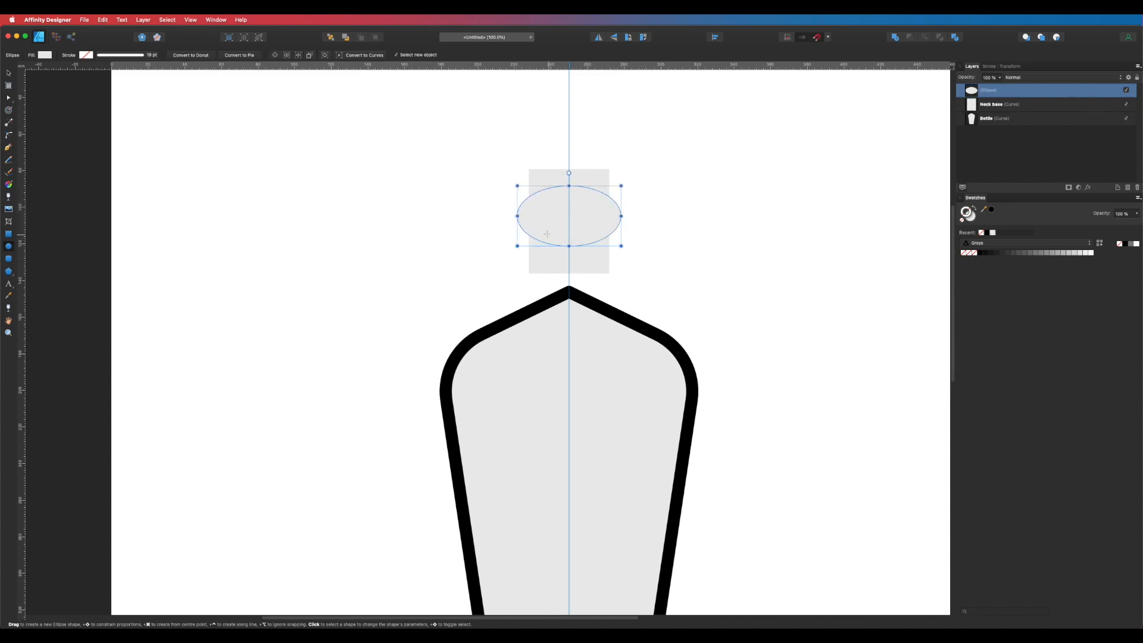
{"action": "key", "text": "v"}
{"action": "left_click_drag", "start_coordinate": [602, 217], "coordinate": [605, 242]}
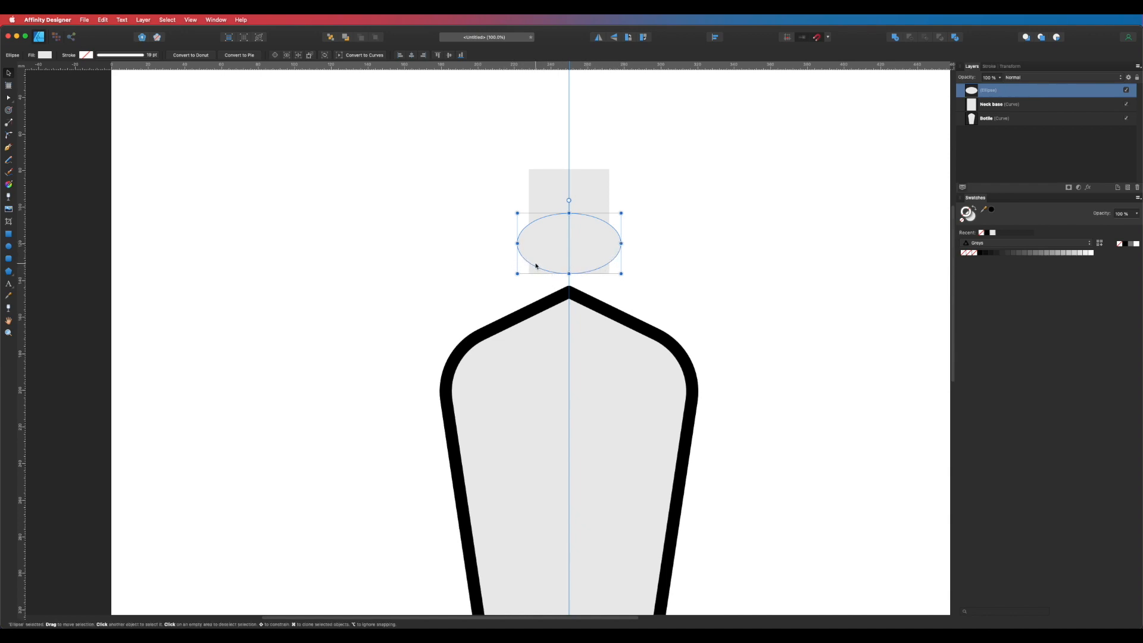
Draw a closed four-sided Pen path from the ellipse's mid-height to above the neck, enclosing the upper part of the neck
{"action": "key", "text": "p"}
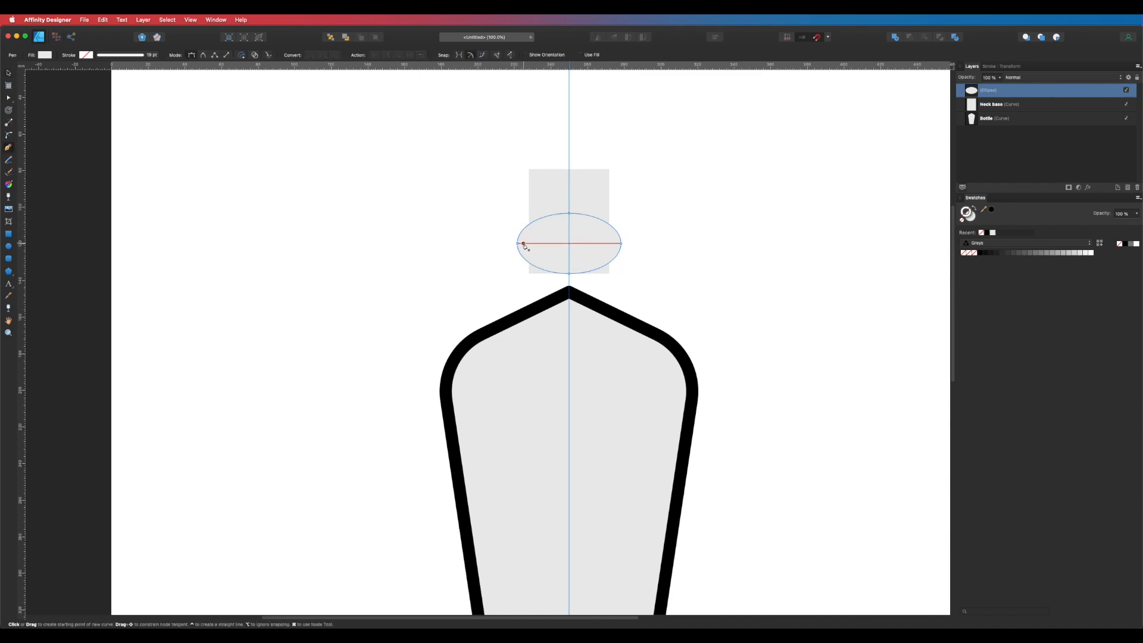
{"action": "left_click", "coordinate": [523, 243]}
{"action": "left_click", "coordinate": [523, 161]}
{"action": "left_click", "coordinate": [621, 161]}
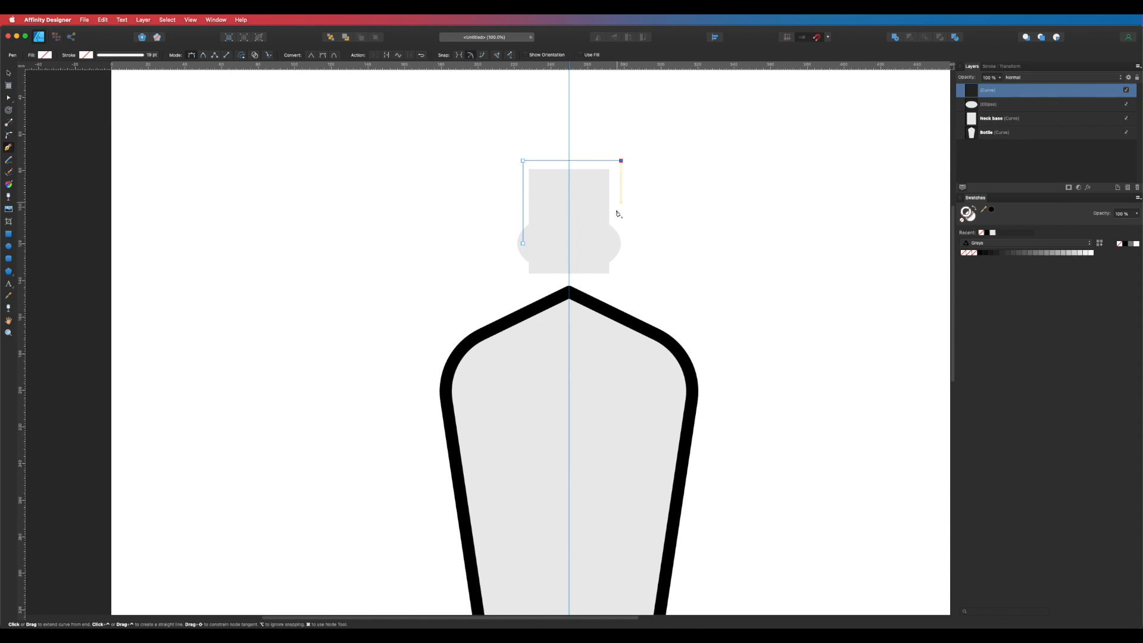
{"action": "left_click", "coordinate": [616, 243]}
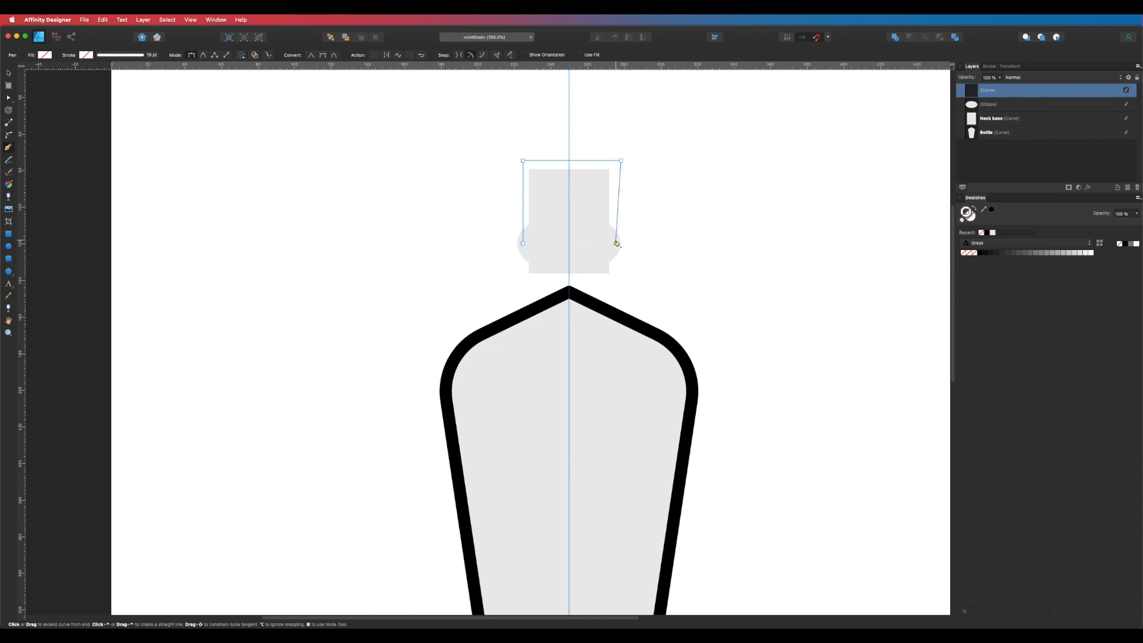
{"action": "left_click", "coordinate": [522, 243]}
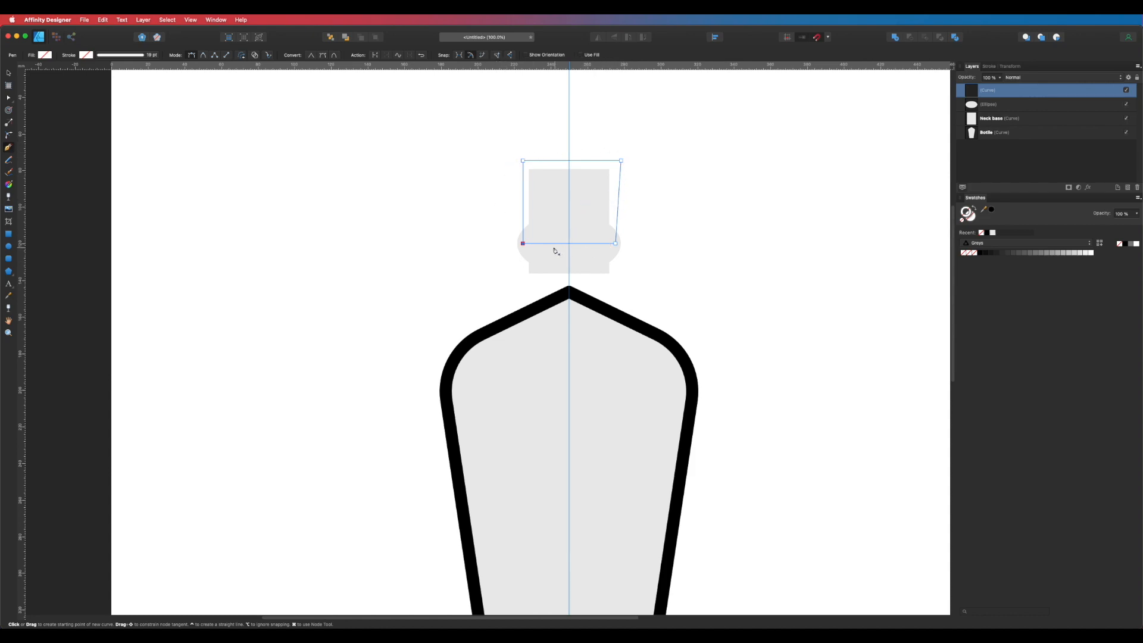
{"action": "key", "text": "v"}
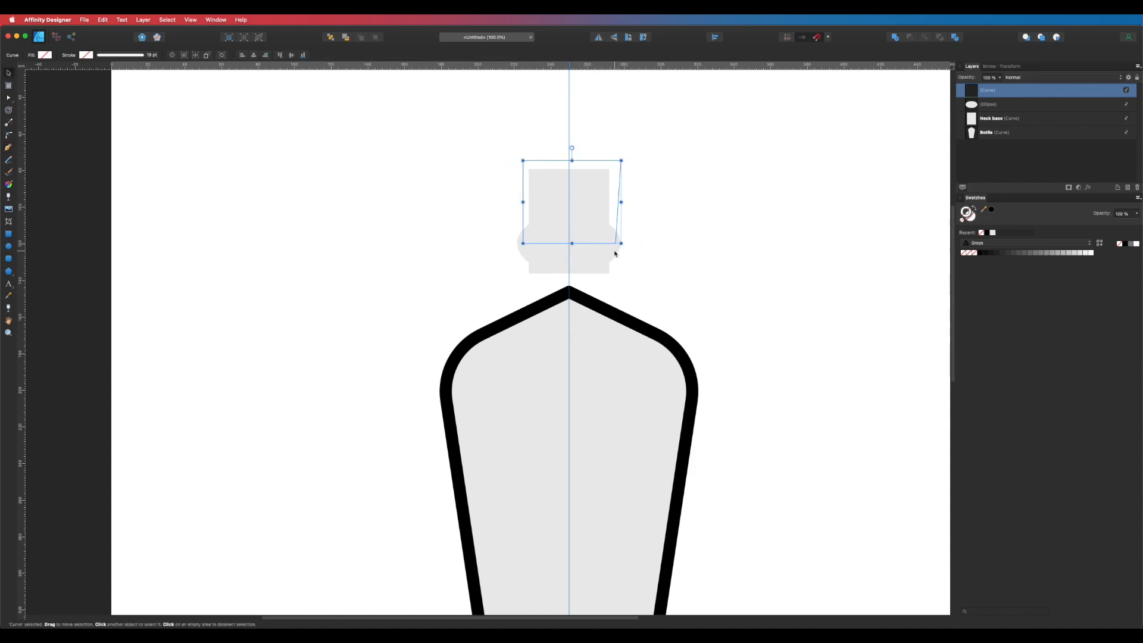
Merge the ellipse and the four-sided path into one shape with the Add operation
{"action": "left_click", "coordinate": [523, 246], "text": "shift"}
{"action": "left_click_drag", "start_coordinate": [522, 245], "coordinate": [698, 227]}
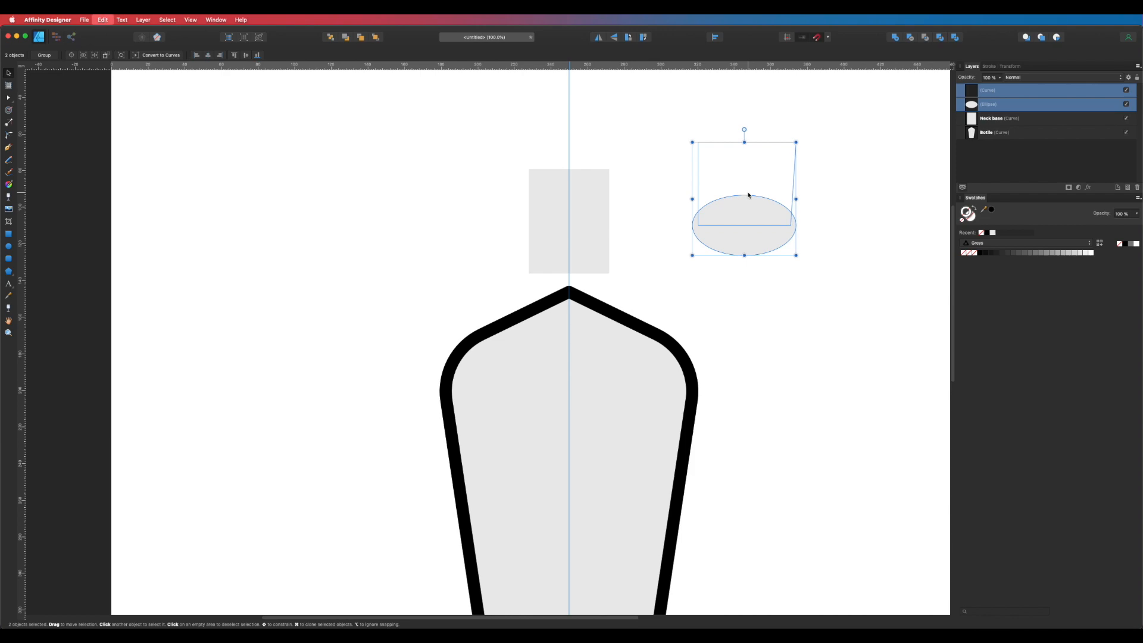
{"action": "key", "text": "super+z"}
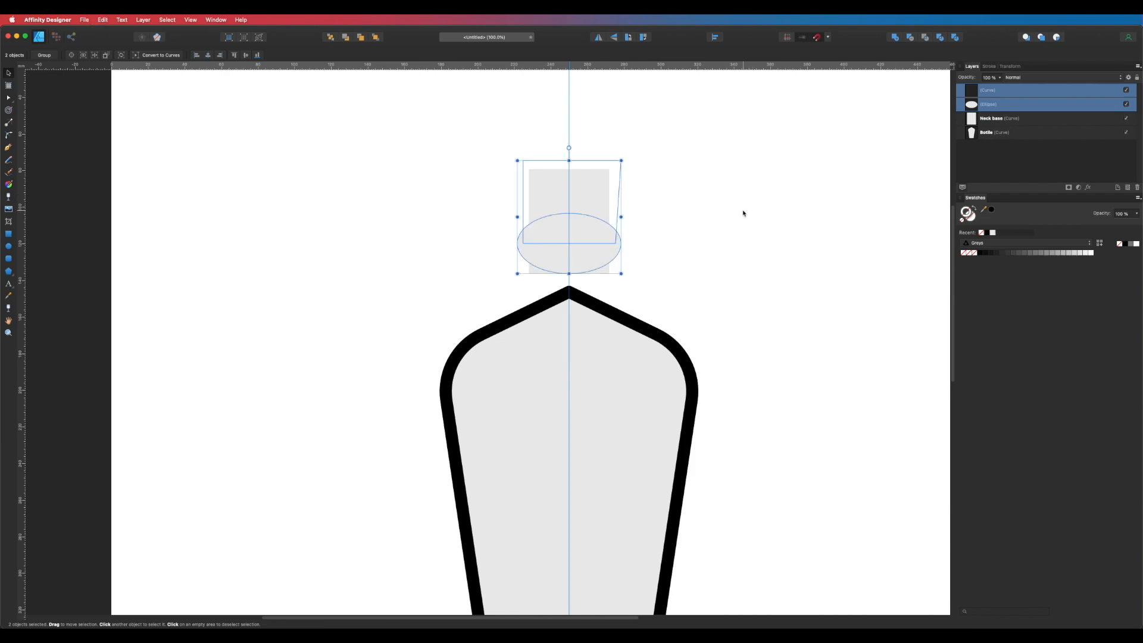
{"action": "left_click", "coordinate": [897, 40]}
{"action": "left_click_drag", "start_coordinate": [575, 203], "coordinate": [608, 143]}
{"action": "key", "text": "super+z"}
Intersect the merged shape with the Neck base rectangle to give the neck a curved bottom edge
{"action": "left_click", "coordinate": [605, 273], "text": "shift"}
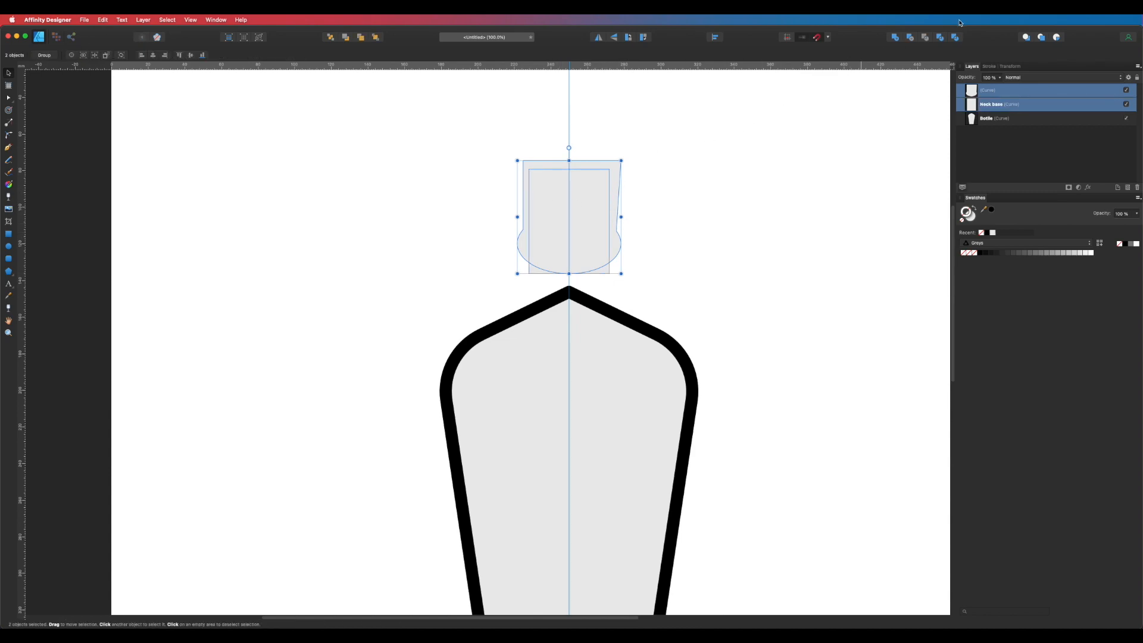
{"action": "left_click", "coordinate": [926, 39]}
{"action": "left_click", "coordinate": [659, 179]}
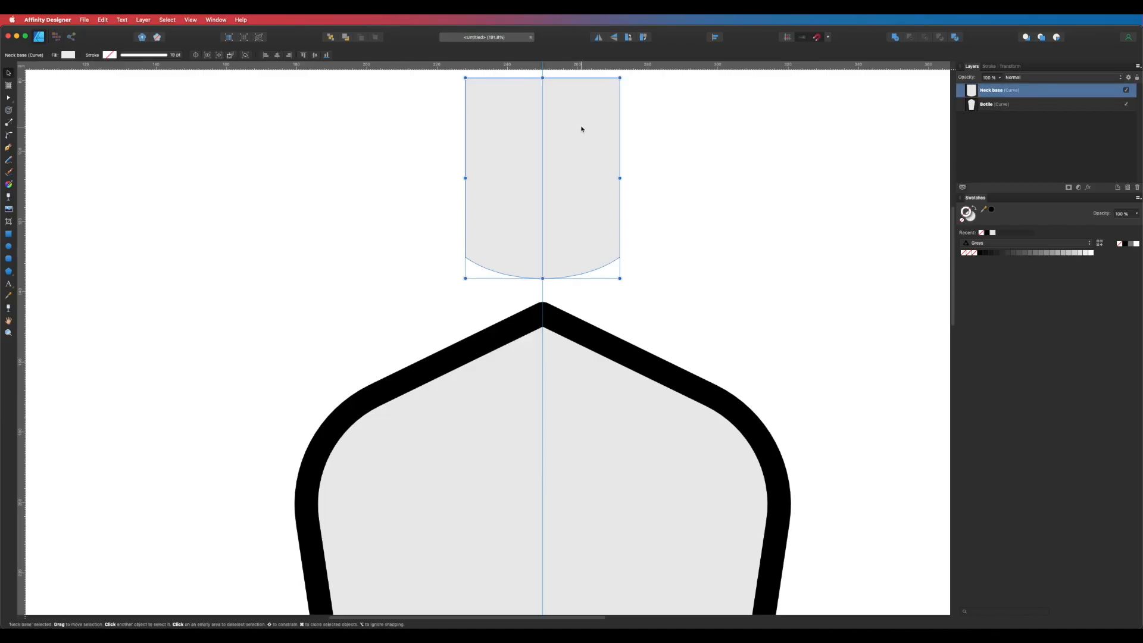
Move the neck down along the guide so its lower side corners meet the outer edge of the bottle's outline exactly
{"action": "left_click_drag", "start_coordinate": [582, 128], "coordinate": [577, 208]}
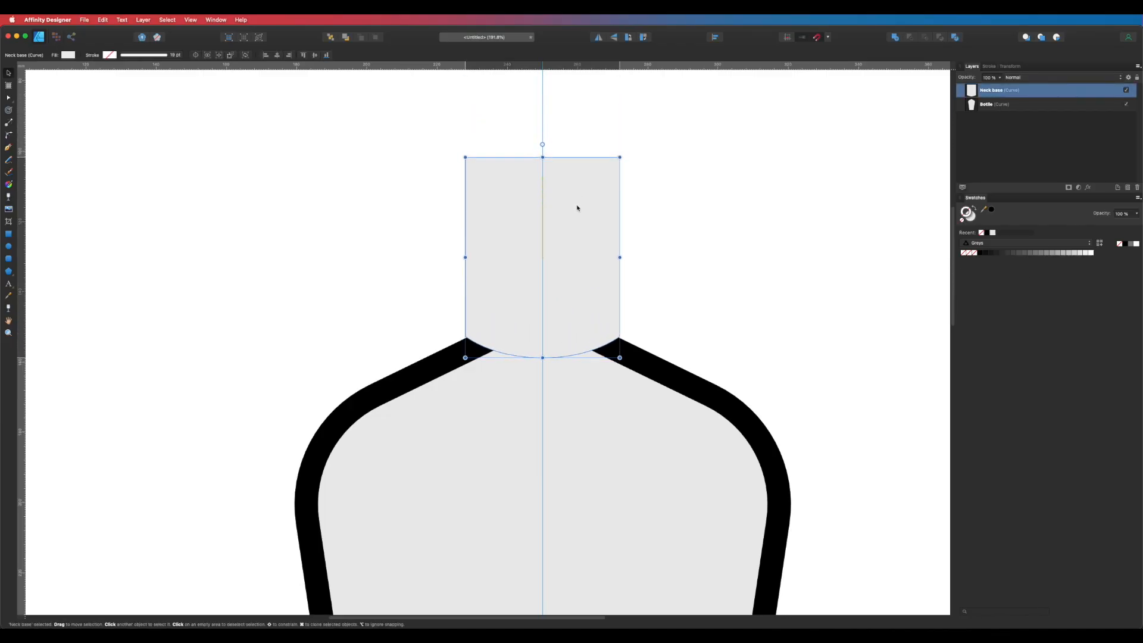
{"action": "key", "text": "super+space"}
{"action": "left_click_drag", "start_coordinate": [475, 322], "coordinate": [797, 417]}
{"action": "left_click_drag", "start_coordinate": [483, 408], "coordinate": [646, 363]}
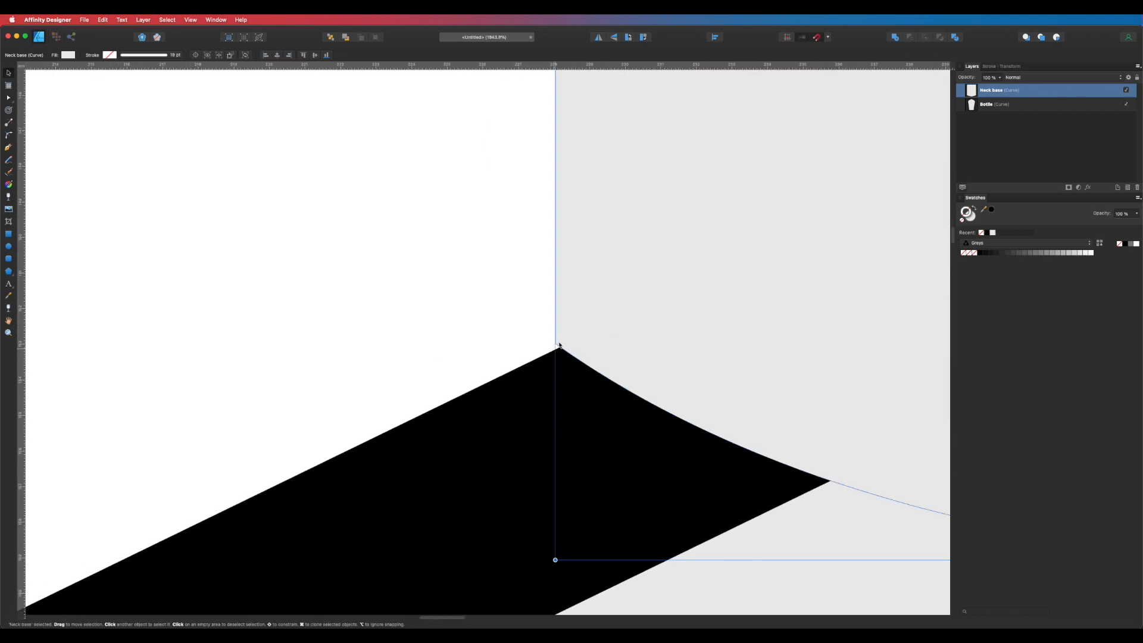
{"action": "scroll", "coordinate": [590, 305], "scroll_direction": "up", "scroll_amount": 1}
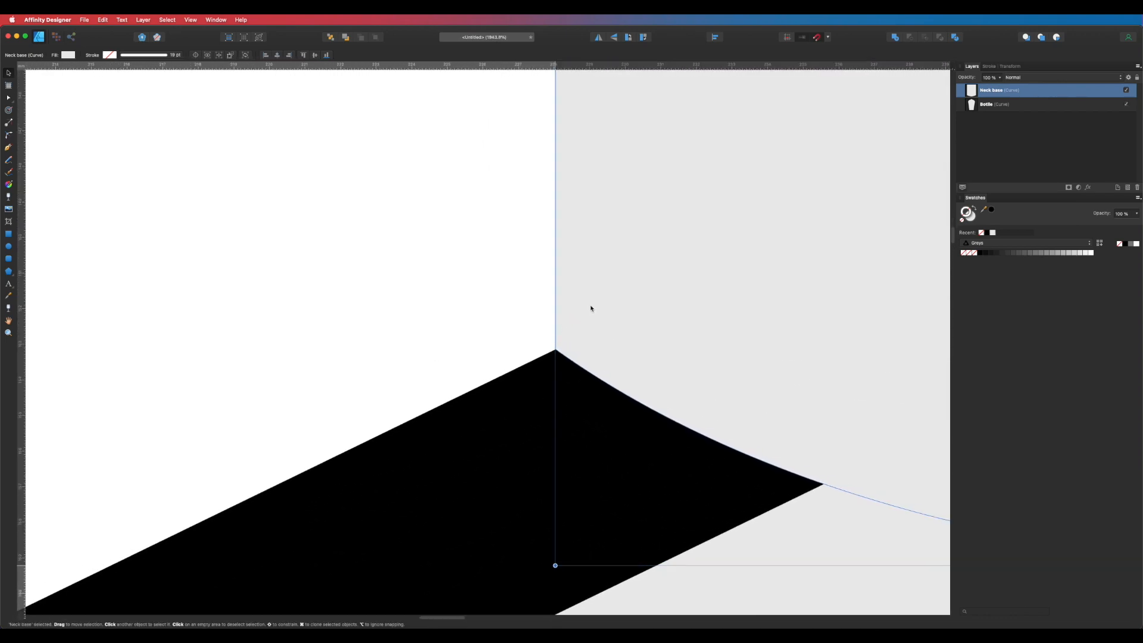
Inspect how the neck sits on the bottle's shoulders, in the full artwork and close up with nothing selected
{"action": "key", "text": "alt+super+space"}
{"action": "left_click", "coordinate": [694, 347], "text": "alt"}
{"action": "left_click", "coordinate": [694, 347], "text": "alt"}
{"action": "left_click", "coordinate": [694, 347], "text": "alt"}
{"action": "left_click", "coordinate": [694, 348], "text": "alt"}
{"action": "left_click", "coordinate": [694, 347], "text": "alt"}
{"action": "left_click", "coordinate": [694, 347], "text": "alt"}
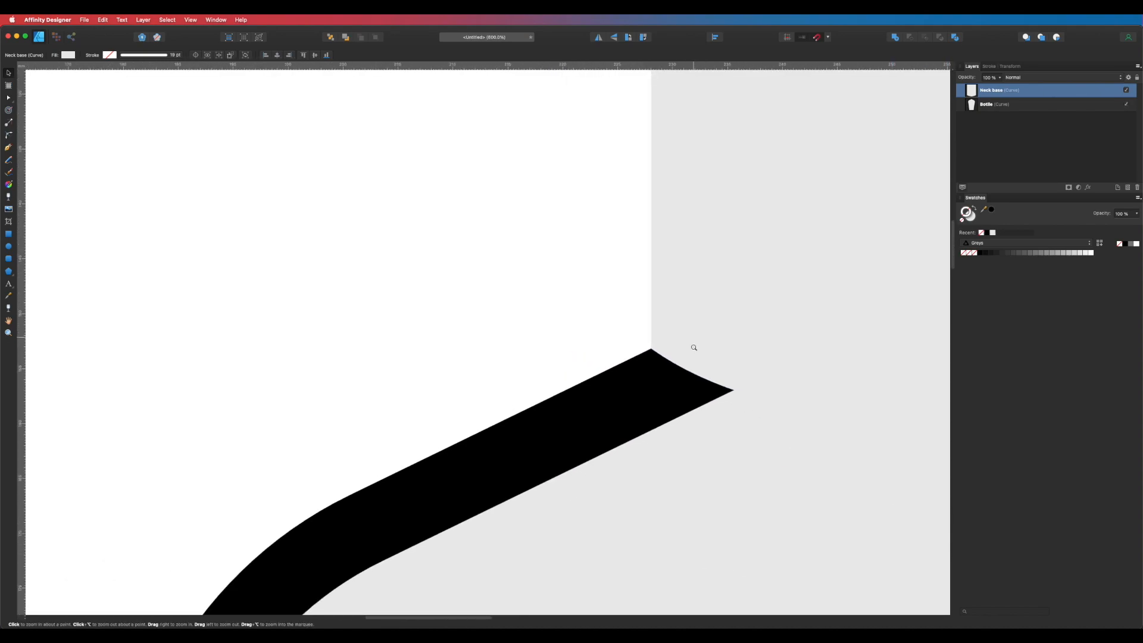
{"action": "left_click", "coordinate": [694, 347], "text": "alt"}
{"action": "left_click_drag", "start_coordinate": [761, 382], "coordinate": [732, 377]}
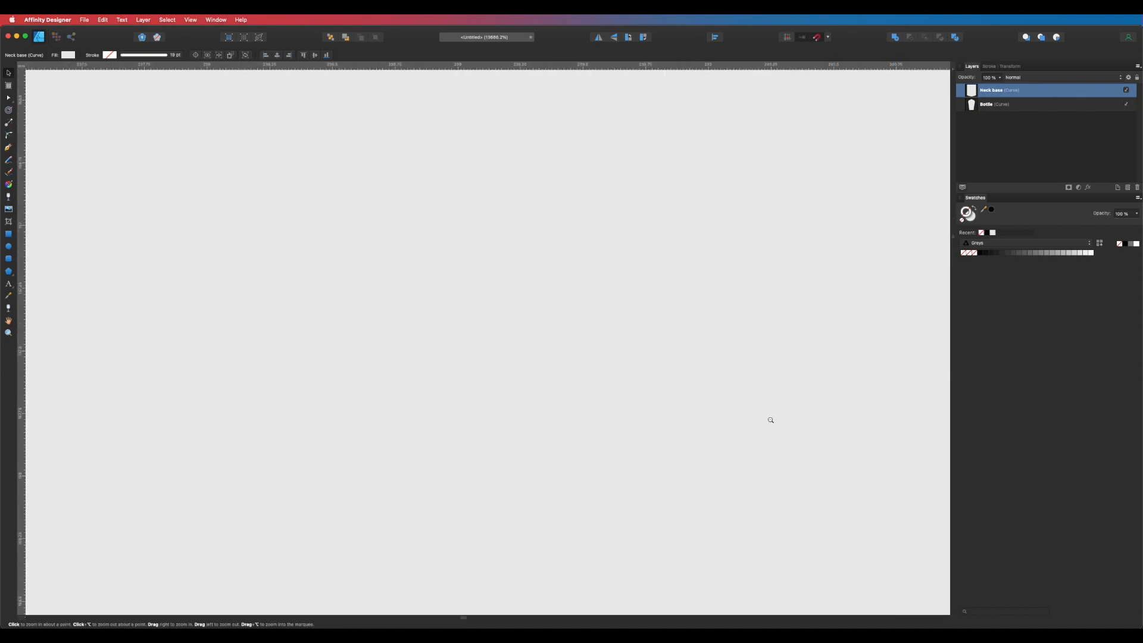
{"action": "key", "text": "super+0"}
{"action": "key", "text": "super+space"}
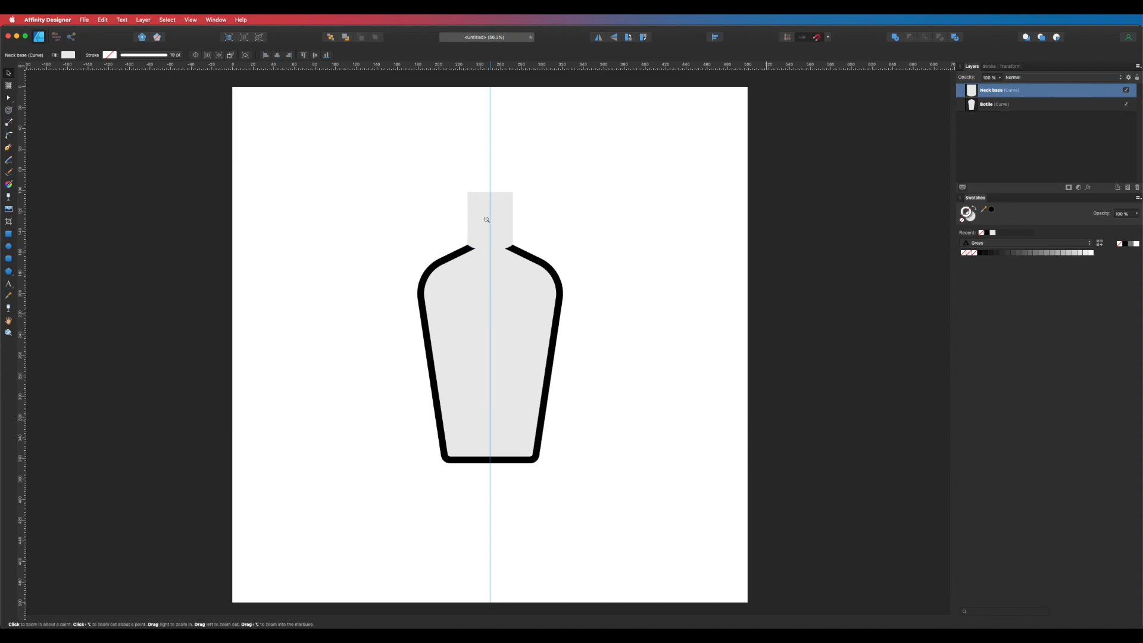
{"action": "left_click", "coordinate": [476, 213]}
{"action": "left_click", "coordinate": [708, 279]}
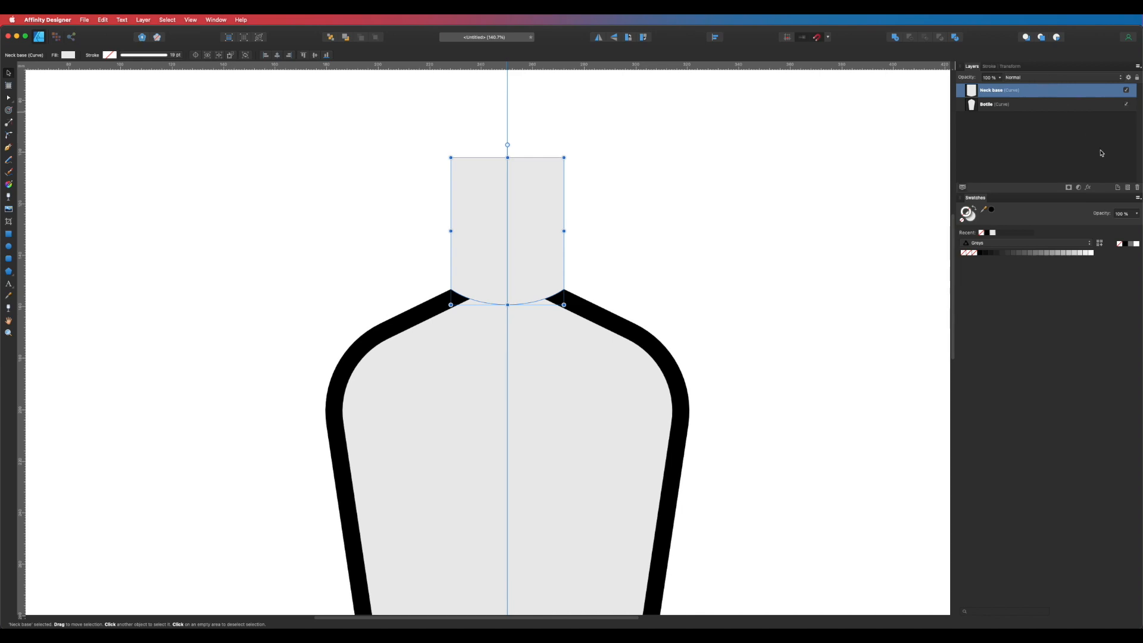
{"action": "left_click", "coordinate": [586, 221]}
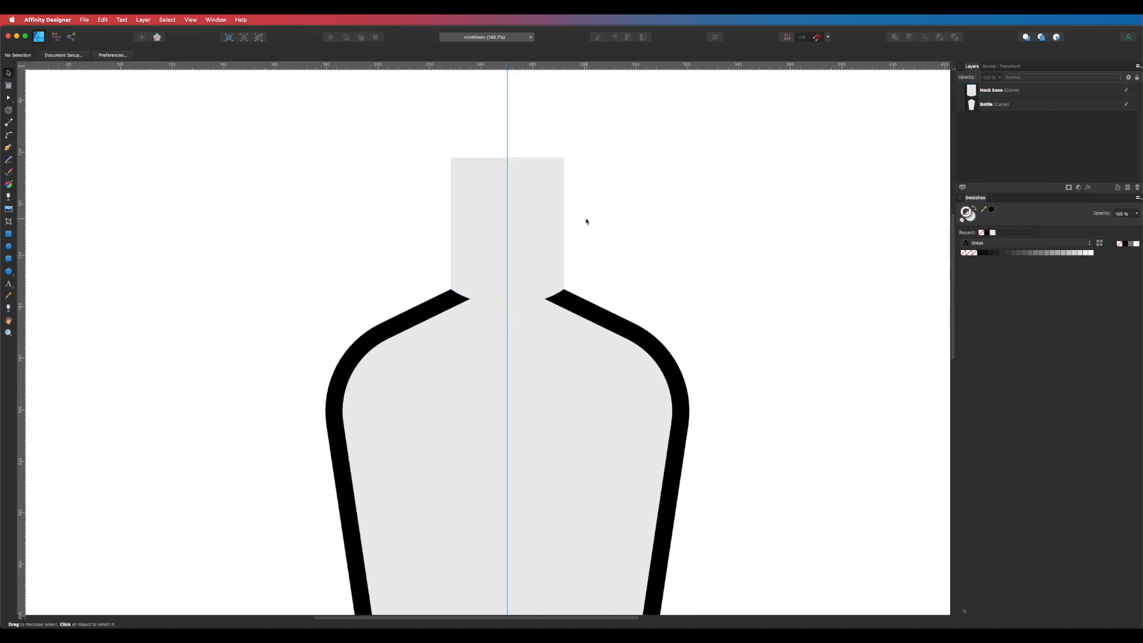
Duplicate the Neck base shape and rename the copy as Neck base 2
{"action": "left_click", "coordinate": [527, 220]}
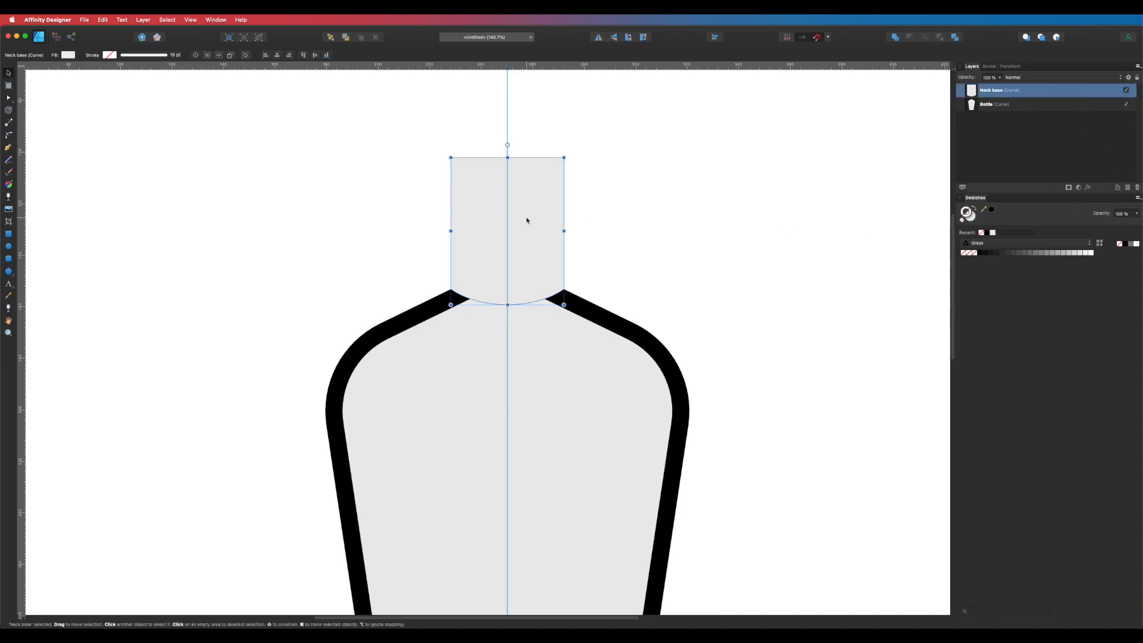
{"action": "key", "text": "super+j"}
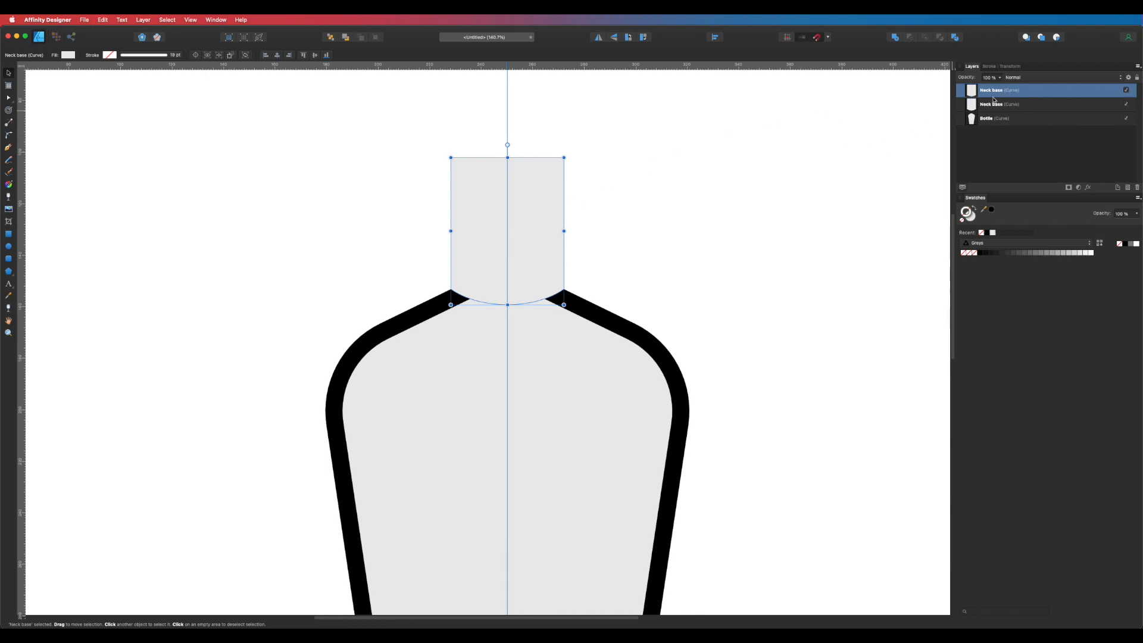
{"action": "double_click", "coordinate": [1001, 92]}
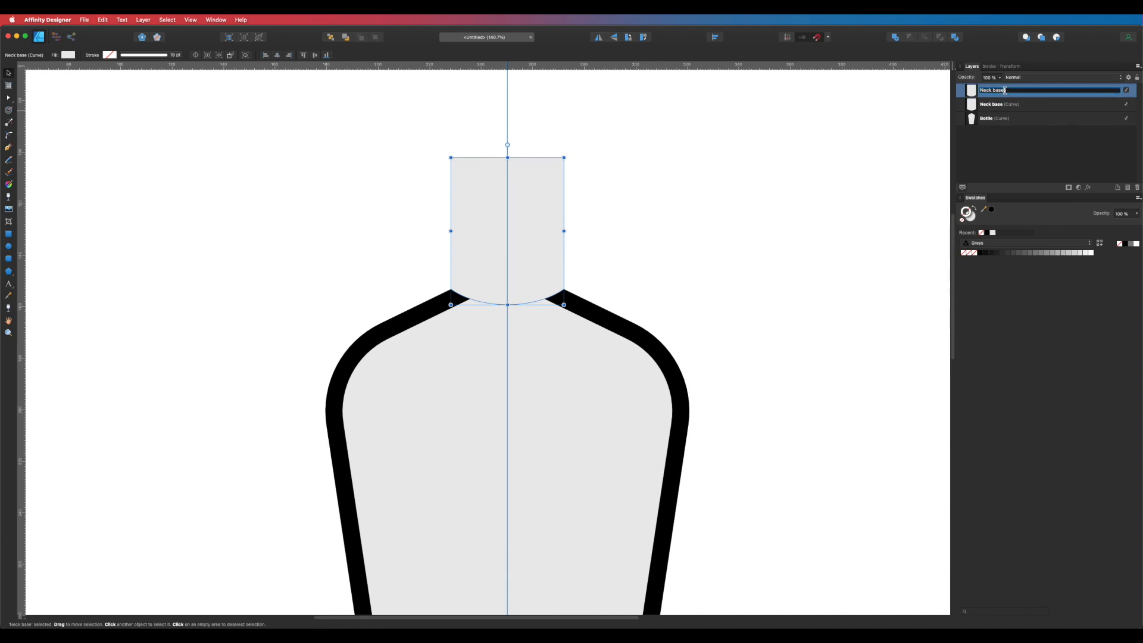
{"action": "type", "text": "2"}
{"action": "key", "text": "Return"}
Subtract Neck base 2 from the Bottle shape to cut a curved notch into its peak, then select the bottle
{"action": "left_click", "coordinate": [587, 249]}
{"action": "left_click_drag", "start_coordinate": [529, 243], "coordinate": [622, 170]}
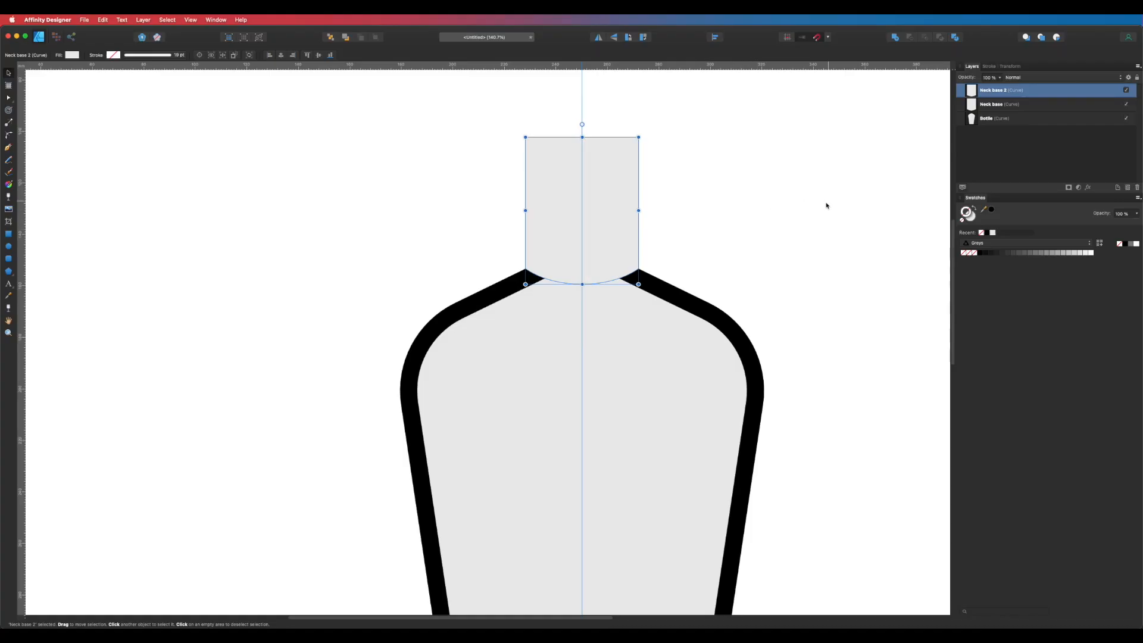
{"action": "left_click", "coordinate": [827, 205]}
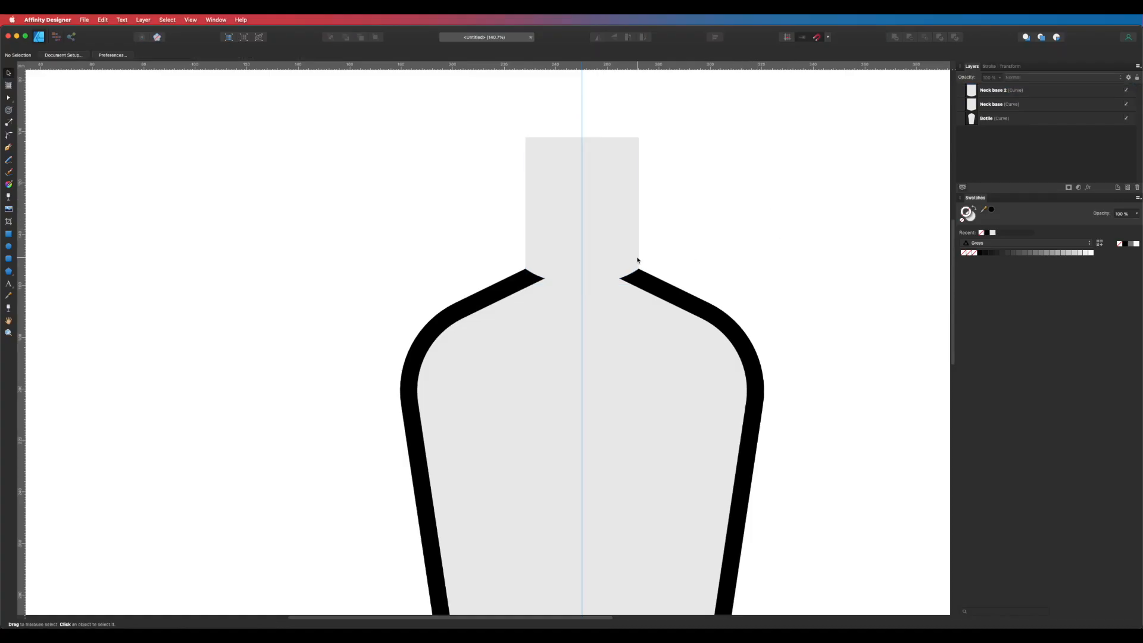
{"action": "left_click", "coordinate": [602, 215]}
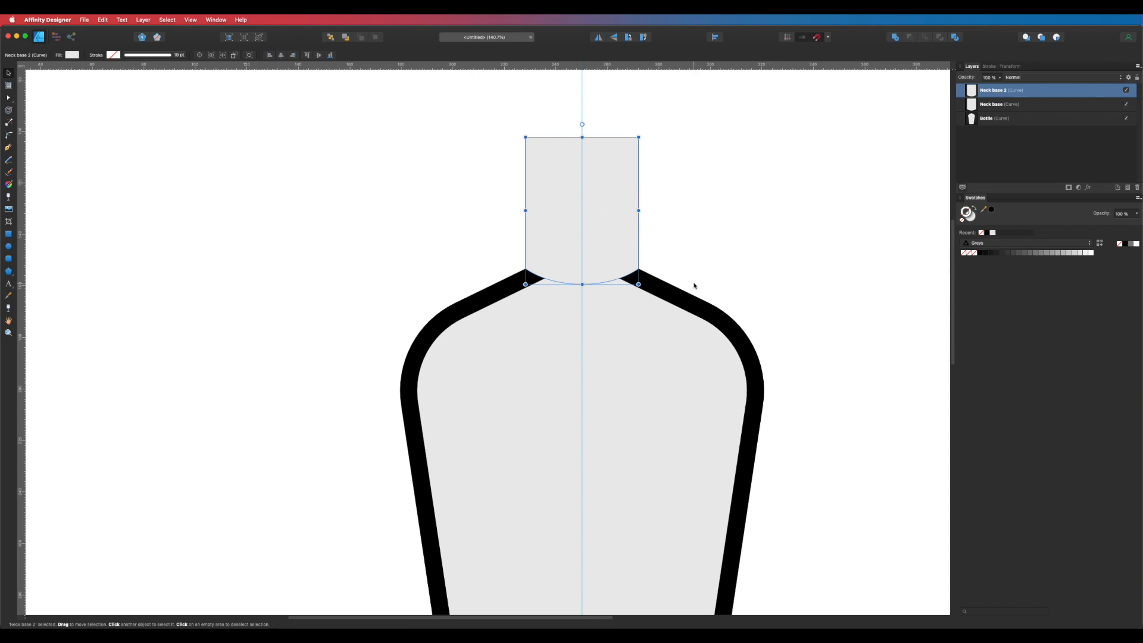
{"action": "left_click", "coordinate": [660, 367], "text": "shift"}
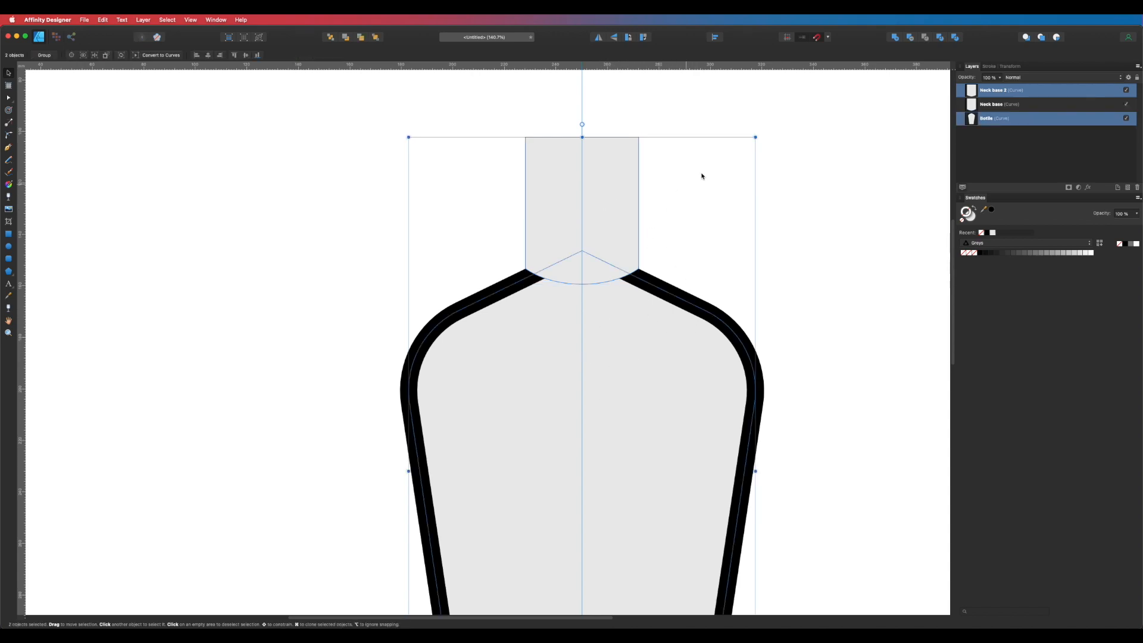
{"action": "left_click", "coordinate": [911, 38]}
{"action": "left_click", "coordinate": [880, 130]}
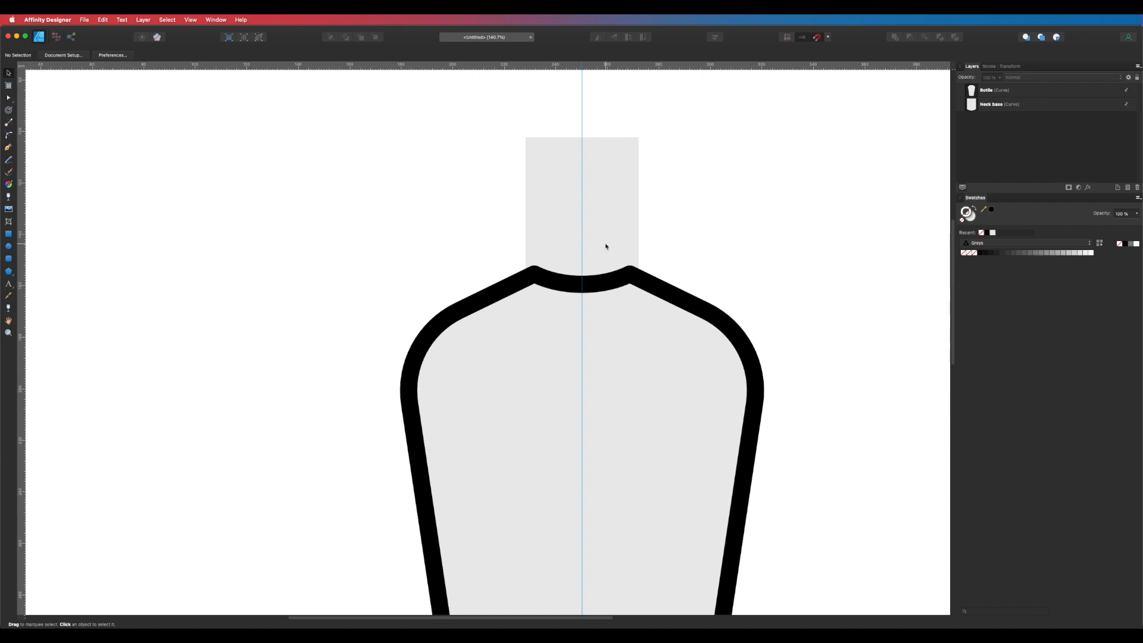
{"action": "left_click", "coordinate": [638, 357]}
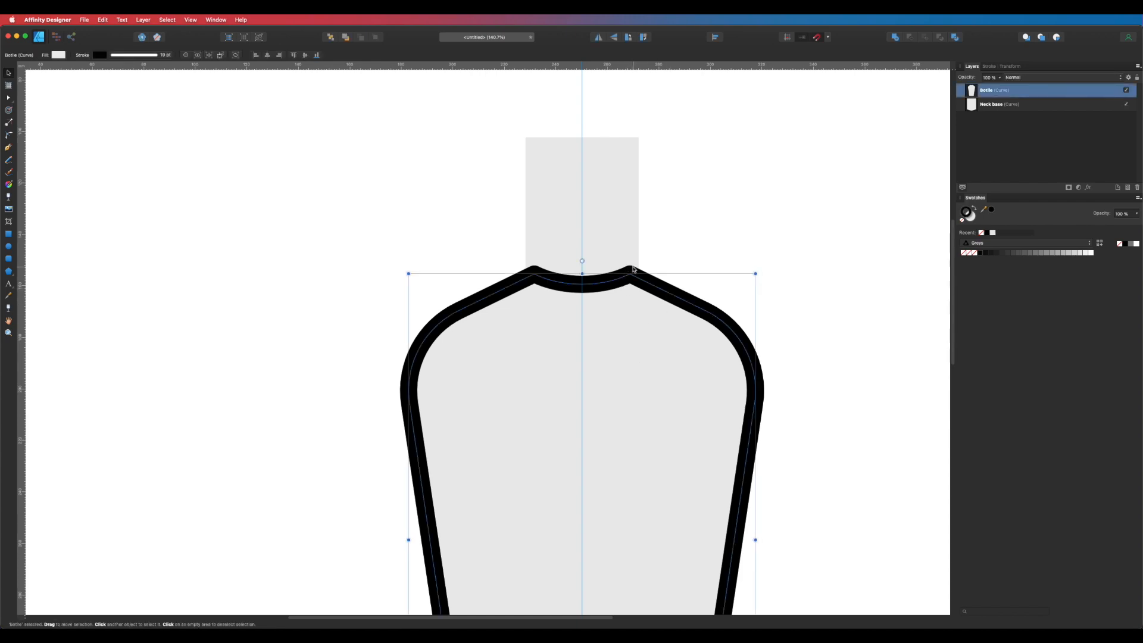
Change the bottle outline's stroke join to Mitre to sharpen the corners of the notch
{"action": "left_click", "coordinate": [990, 67]}
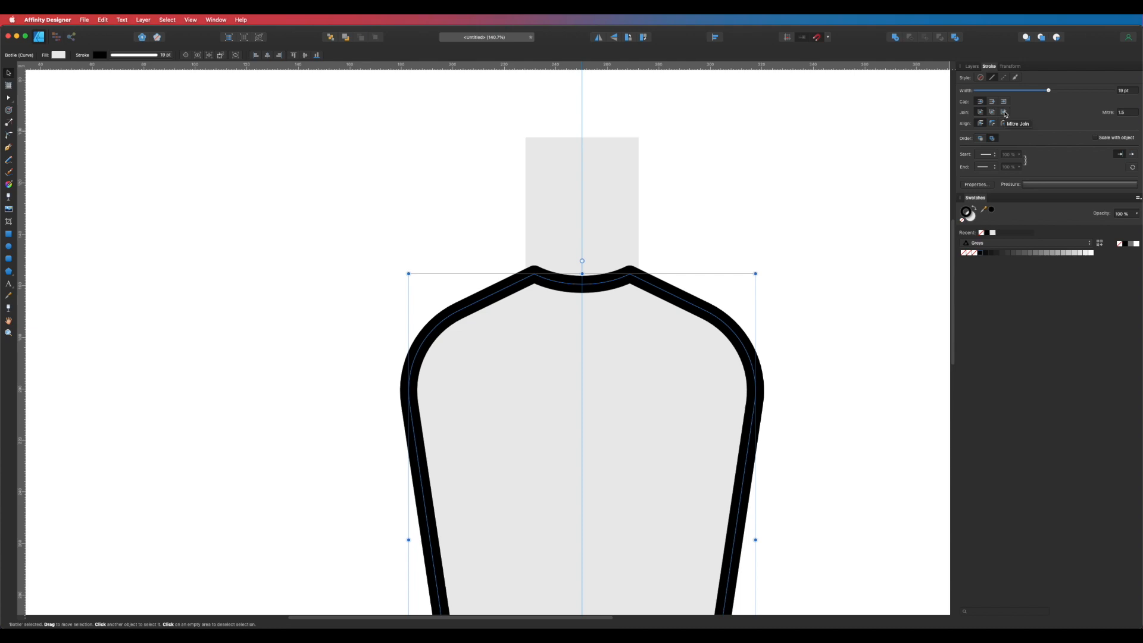
{"action": "left_click", "coordinate": [659, 259]}
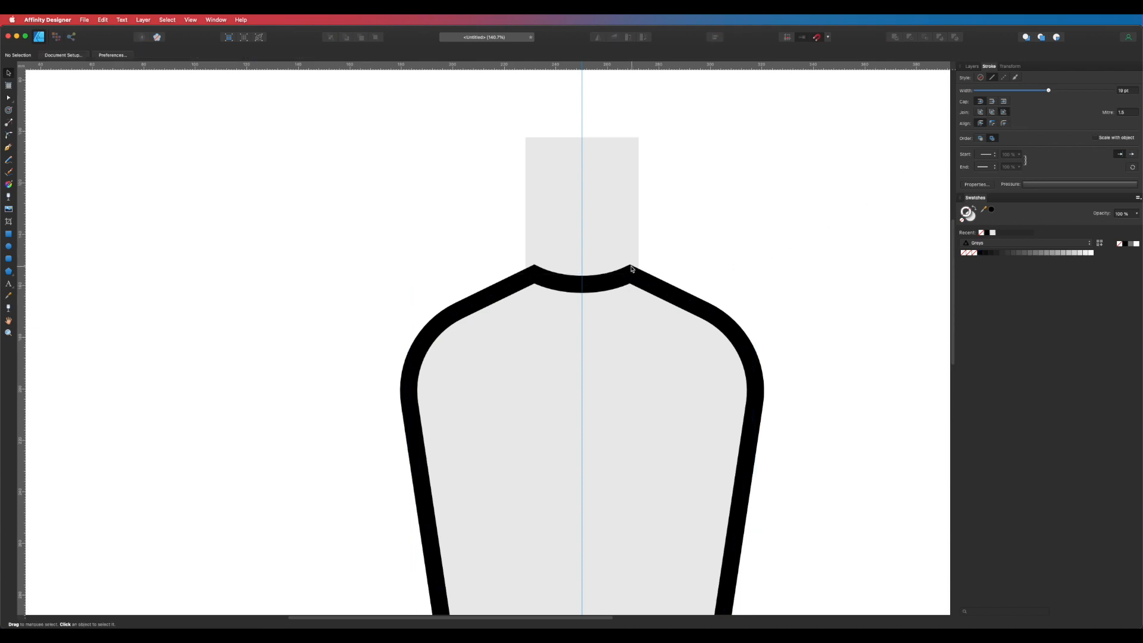
{"action": "scroll", "coordinate": [714, 241], "scroll_direction": "up", "scroll_amount": 3}
Scale the neck down about the centre guide and lower it so its bottom corners meet the notch's two peaks
{"action": "left_click", "coordinate": [620, 235]}
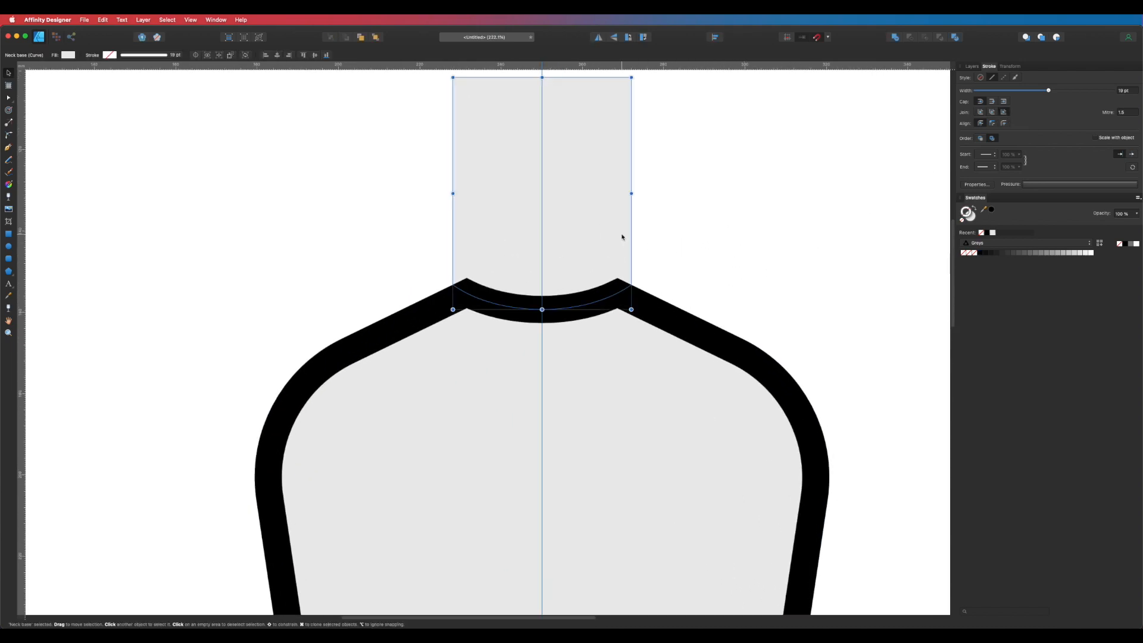
{"action": "scroll", "coordinate": [620, 234], "scroll_direction": "up", "scroll_amount": 2}
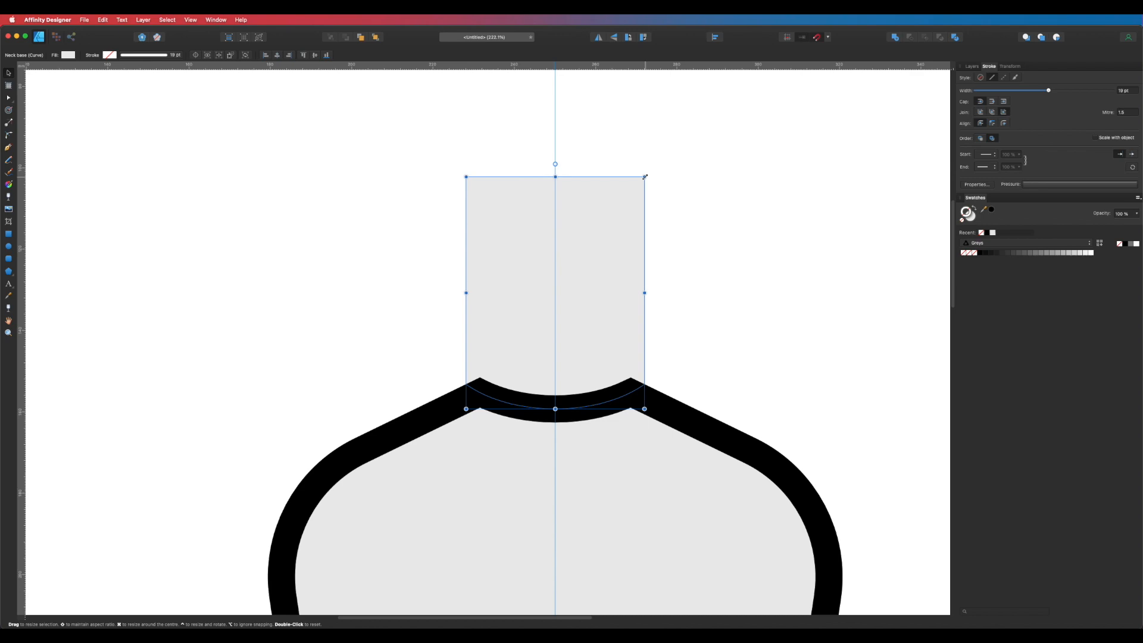
{"action": "left_click_drag", "start_coordinate": [645, 177], "coordinate": [628, 193]}
{"action": "left_click_drag", "start_coordinate": [569, 268], "coordinate": [569, 280]}
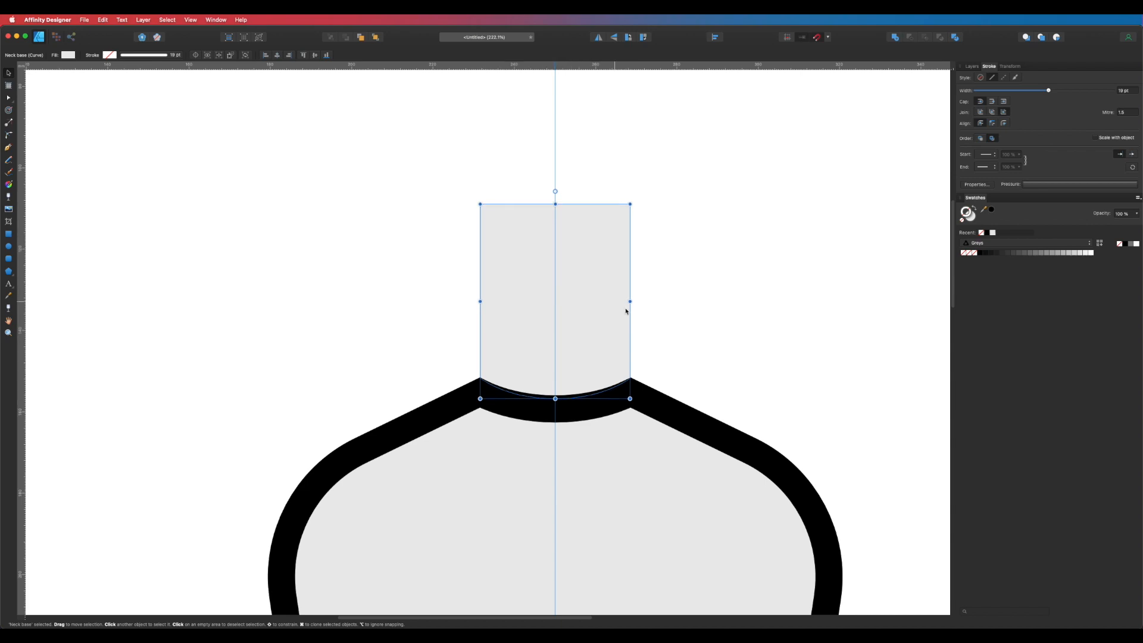
Fine-tune the size of the neck at both lower corners to match the tips of the bottle's notch
{"action": "scroll", "coordinate": [610, 298], "scroll_direction": "up", "scroll_amount": 6}
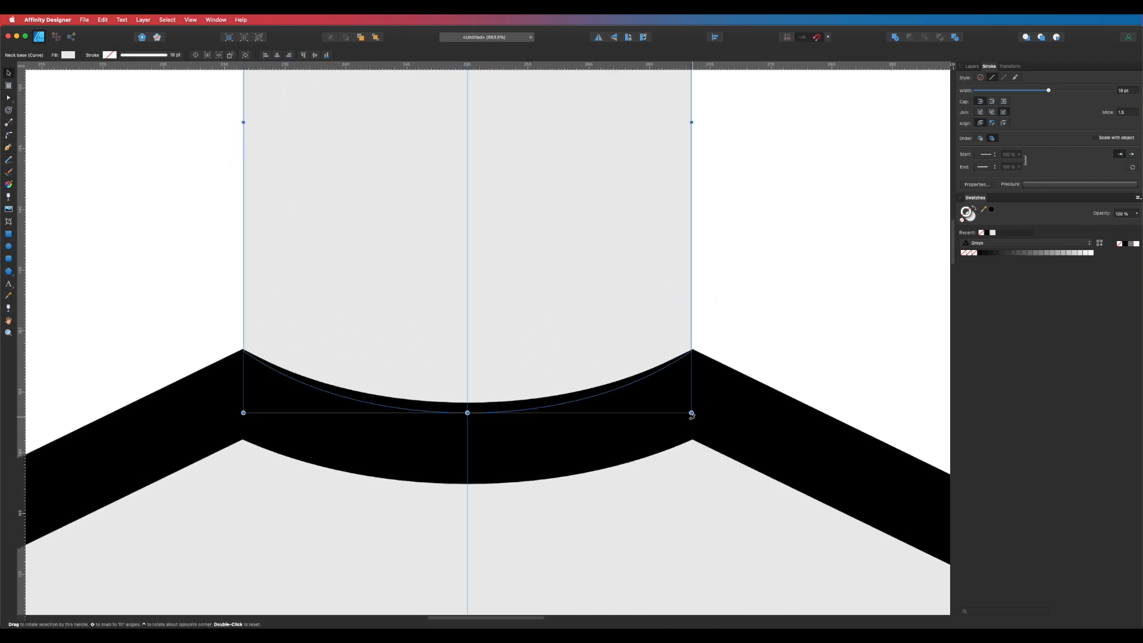
{"action": "left_click_drag", "start_coordinate": [691, 413], "coordinate": [693, 415]}
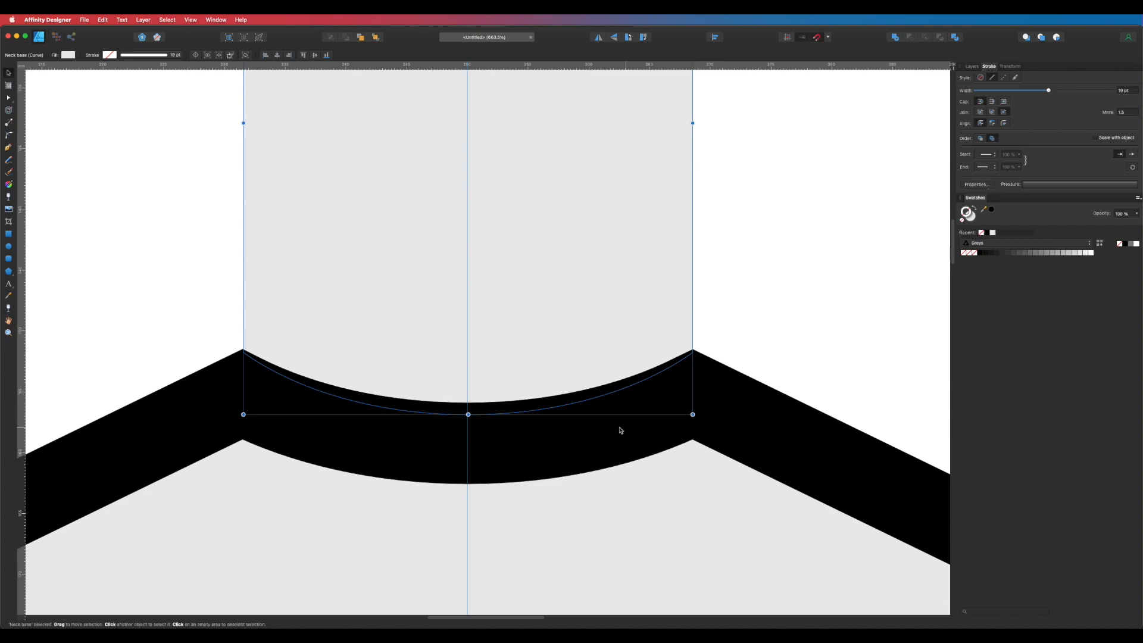
{"action": "left_click_drag", "start_coordinate": [243, 414], "coordinate": [242, 416]}
{"action": "left_click", "coordinate": [177, 306]}
Add two vertical guides through the bottle notch's two peaks, one on each side of the centre guide
{"action": "left_click", "coordinate": [237, 390]}
{"action": "key", "text": "alt+super+space"}
{"action": "left_click", "coordinate": [734, 357], "text": "alt+super"}
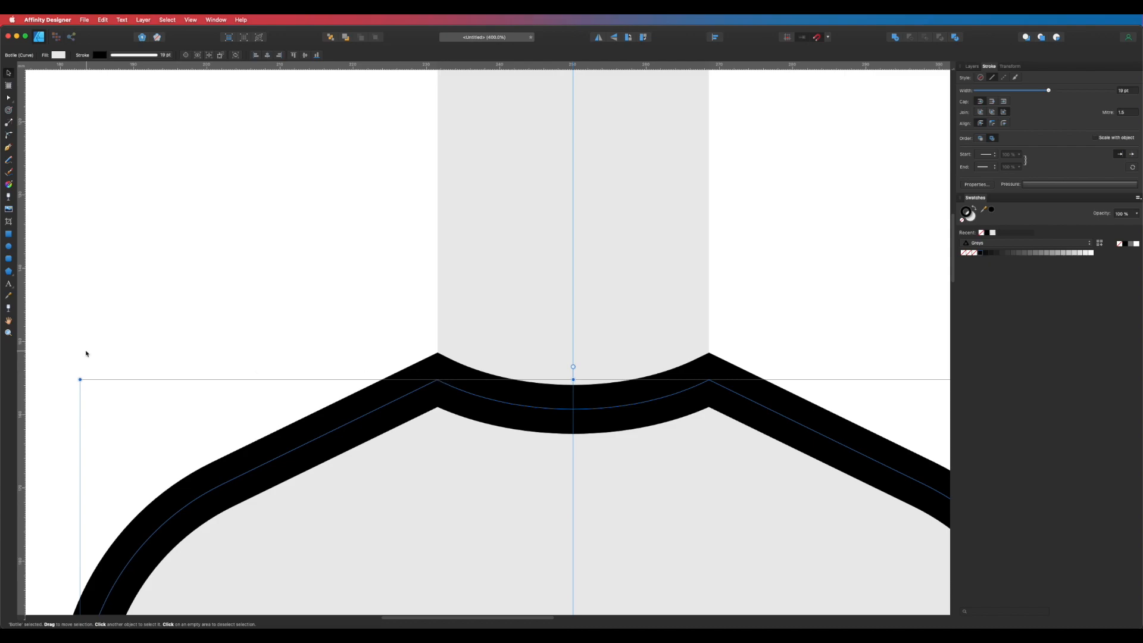
{"action": "left_click_drag", "start_coordinate": [21, 343], "coordinate": [436, 380]}
{"action": "left_click_drag", "start_coordinate": [24, 320], "coordinate": [709, 393]}
Resize the neck from both lower corners to snap its sides to the two new guides, about 37 mm wide
{"action": "left_click", "coordinate": [710, 385]}
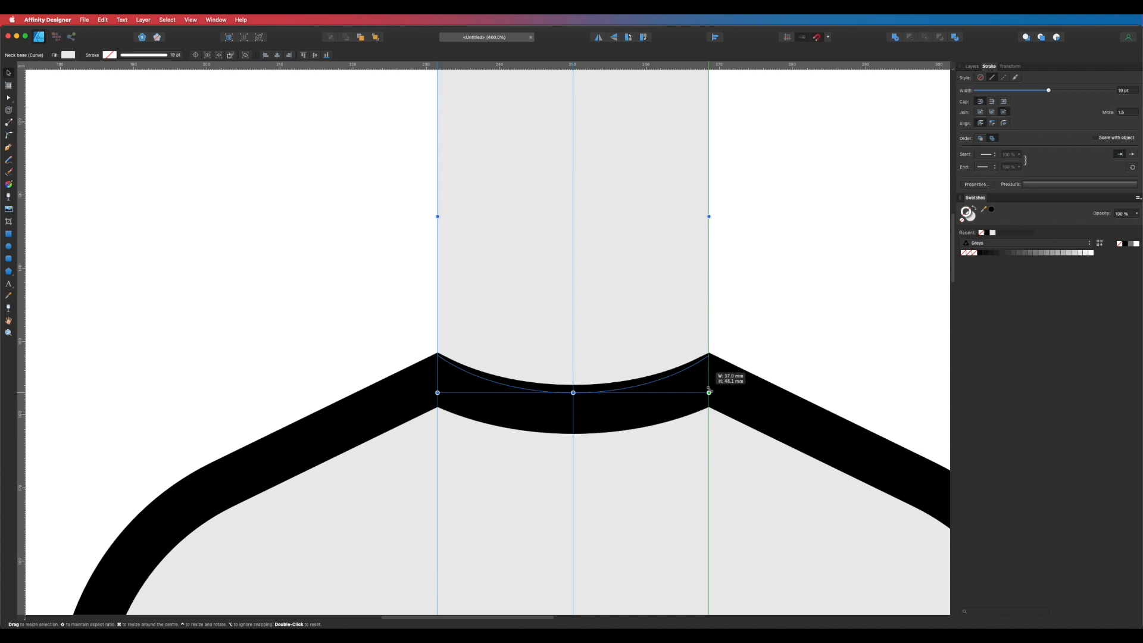
{"action": "mouse_move", "coordinate": [437, 394]}
{"action": "left_mouse_down"}
{"action": "mouse_move", "coordinate": [494, 355]}
{"action": "mouse_move", "coordinate": [435, 386]}
{"action": "left_mouse_up"}
{"action": "left_click", "coordinate": [384, 331]}
Examine how the resized neck fits the bottle's notch, both near the shoulders and across the whole bottle
{"action": "key", "text": "z"}
{"action": "left_click", "coordinate": [783, 311], "text": "alt"}
{"action": "left_click", "coordinate": [782, 311], "text": "alt"}
{"action": "key", "text": "v"}
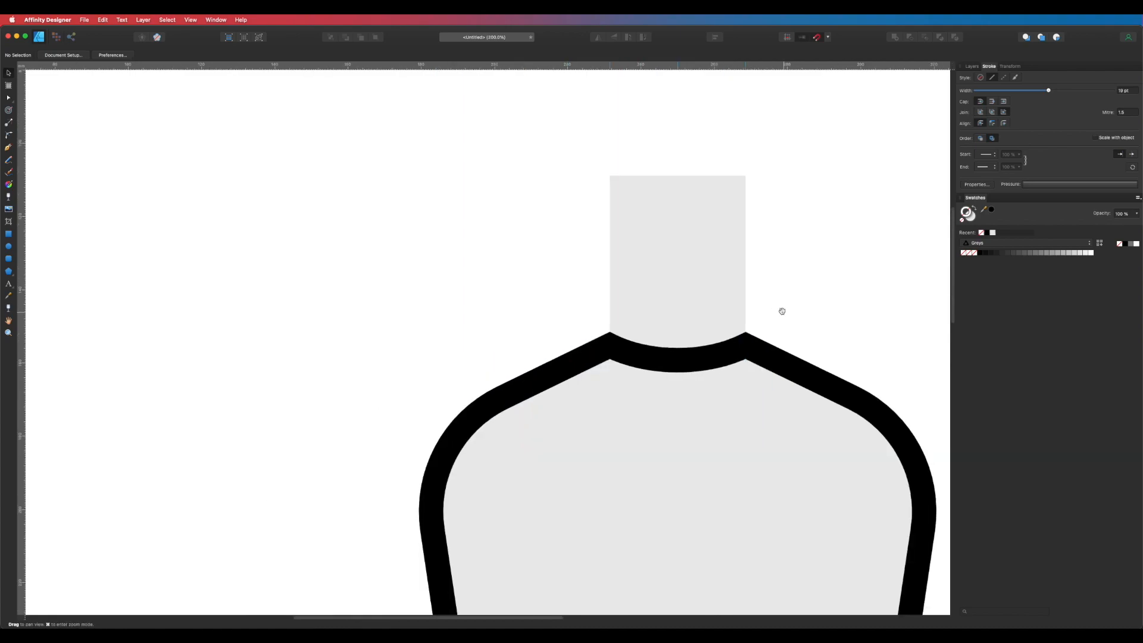
{"action": "key", "text": "space"}
{"action": "left_click", "coordinate": [756, 305], "text": "alt"}
{"action": "left_click_drag", "start_coordinate": [758, 307], "coordinate": [710, 204]}
{"action": "left_click", "coordinate": [677, 217]}
{"action": "left_click", "coordinate": [732, 215]}
{"action": "key", "text": "space"}
{"action": "scroll", "coordinate": [711, 206], "scroll_direction": "down", "scroll_amount": 3}
{"action": "left_click_drag", "start_coordinate": [658, 381], "coordinate": [673, 403]}
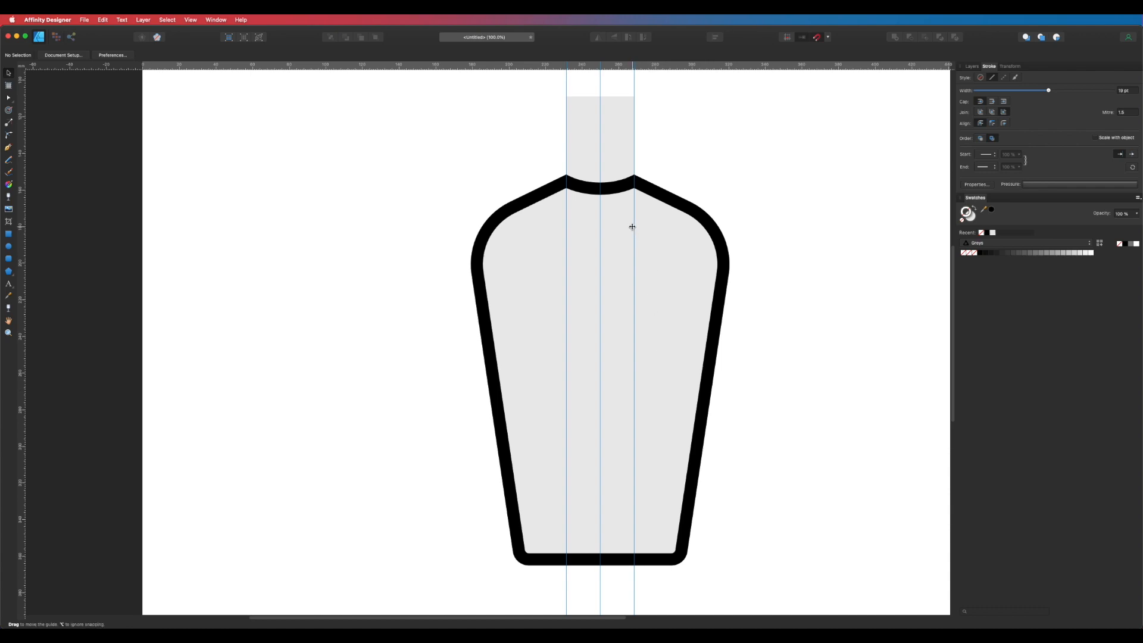
Remove the two side guides at the neck's edges and keep only the centre guide
{"action": "left_click_drag", "start_coordinate": [633, 227], "coordinate": [21, 250]}
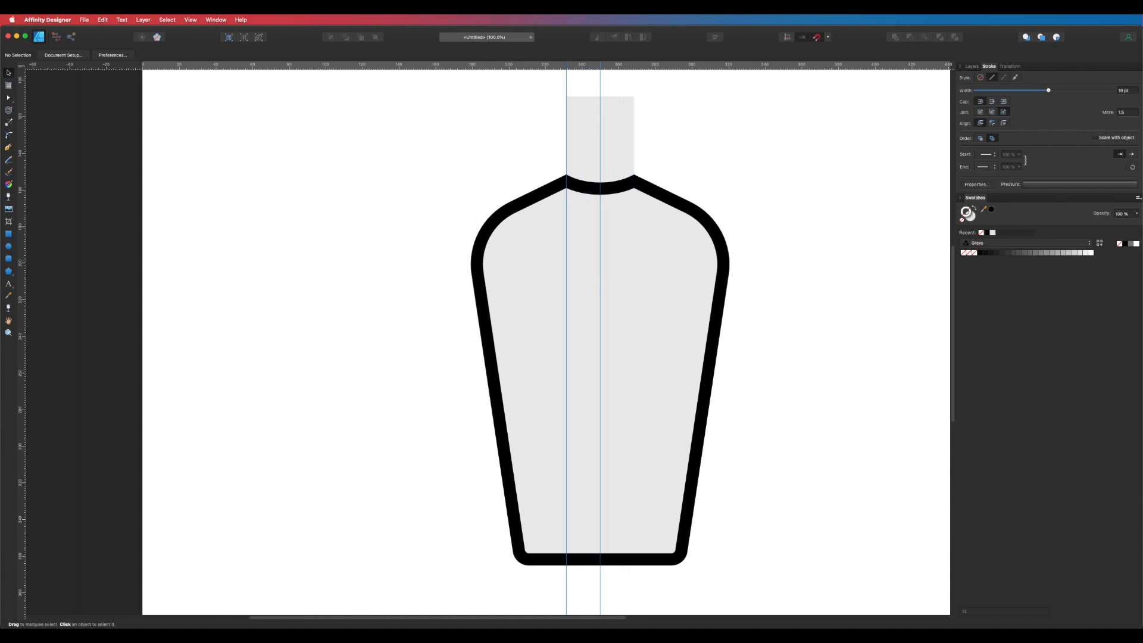
{"action": "left_click_drag", "start_coordinate": [565, 86], "coordinate": [69, 153]}
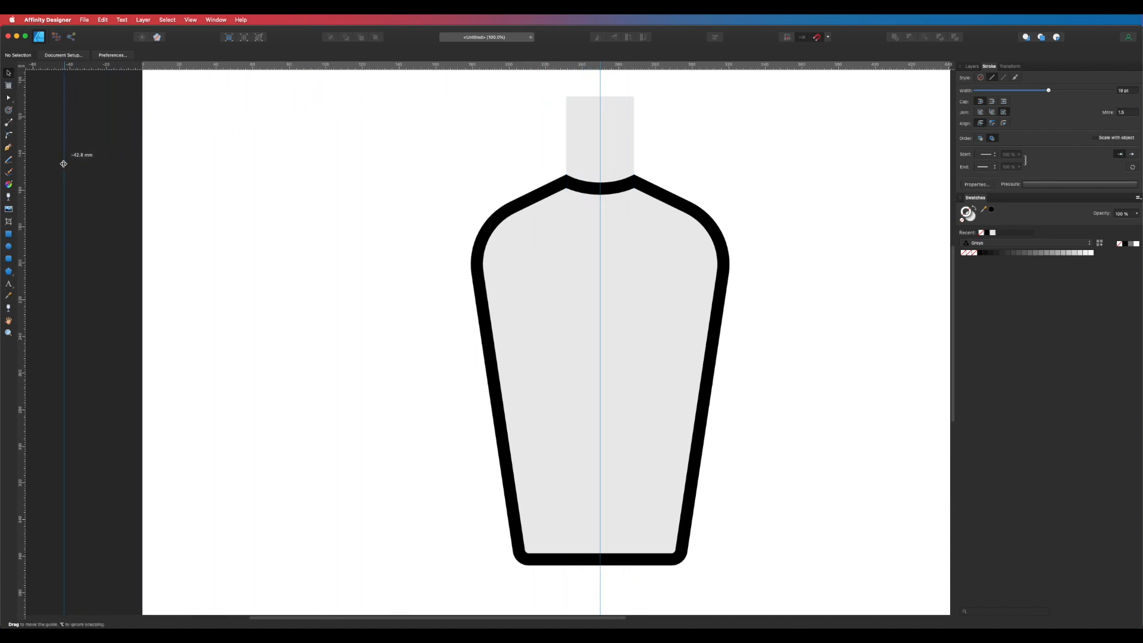
{"action": "mouse_move", "coordinate": [740, 135]}
{"action": "left_mouse_down"}
{"action": "mouse_move", "coordinate": [726, 168]}
{"action": "mouse_move", "coordinate": [728, 145]}
{"action": "left_mouse_up"}
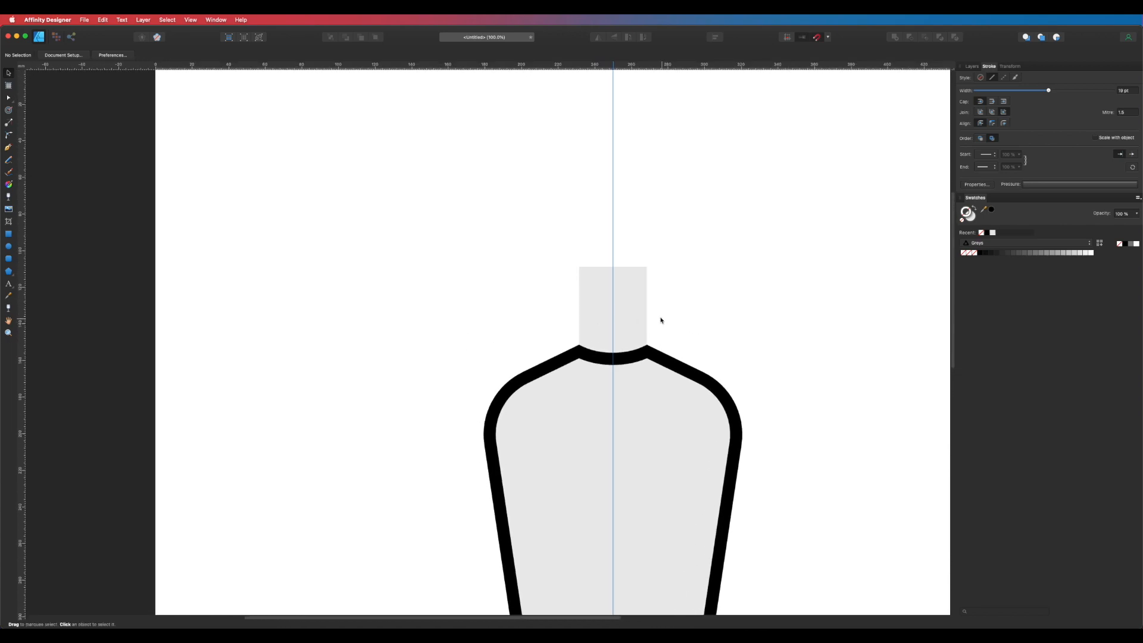
Shorten the neck by moving its two upper nodes straight down together, keeping the curved base in place
{"action": "left_click", "coordinate": [637, 286]}
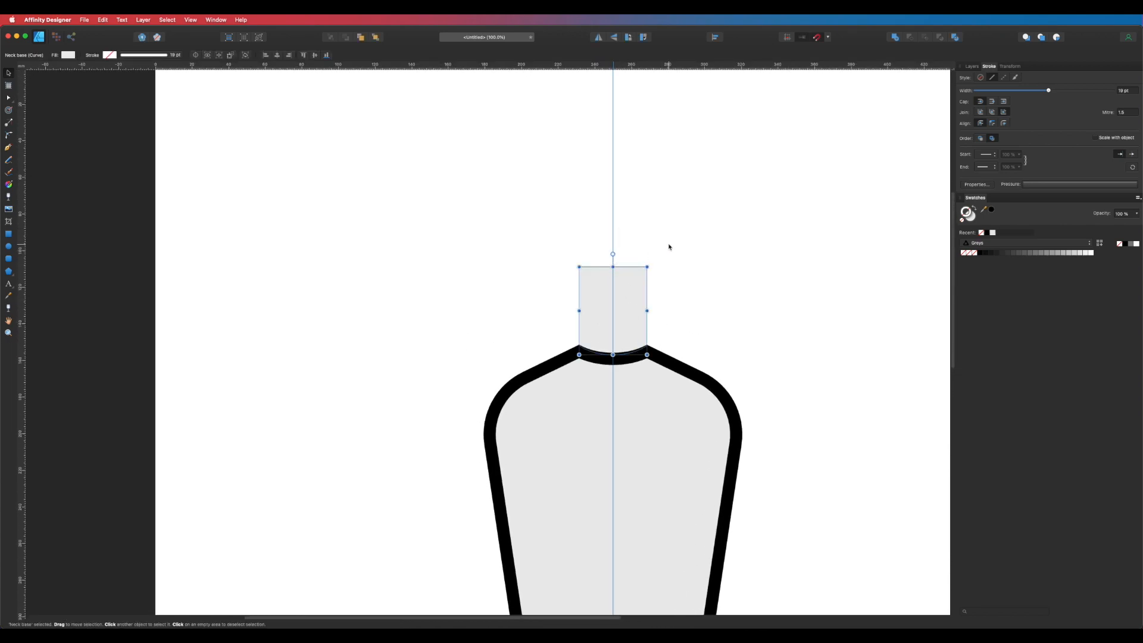
{"action": "key", "text": "a"}
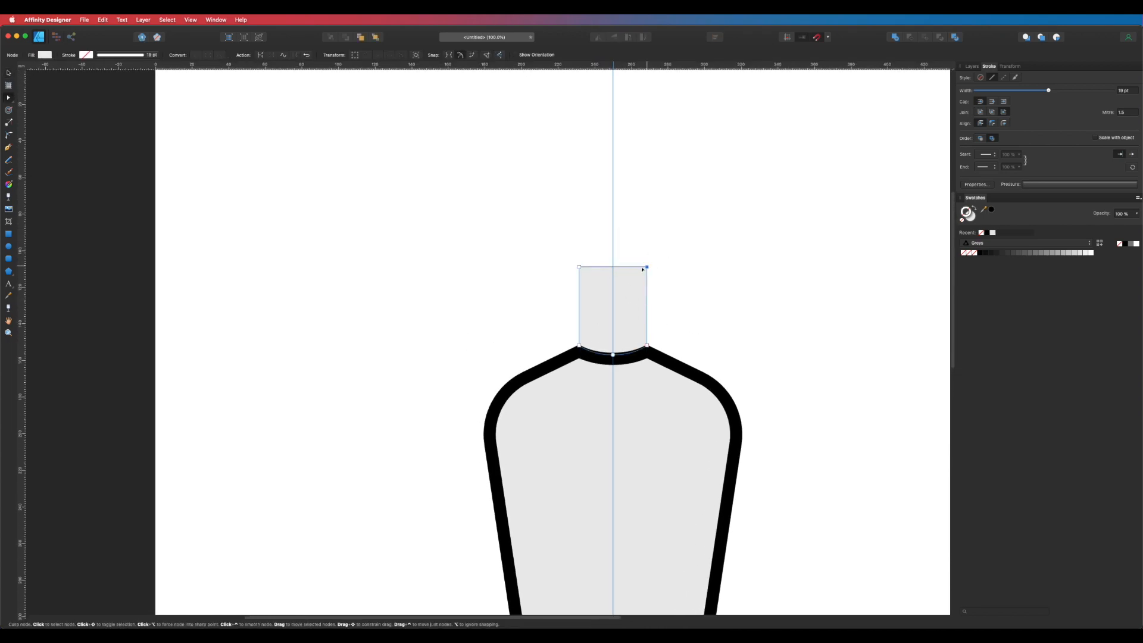
{"action": "left_click_drag", "start_coordinate": [580, 268], "coordinate": [582, 291]}
{"action": "left_click", "coordinate": [505, 269]}
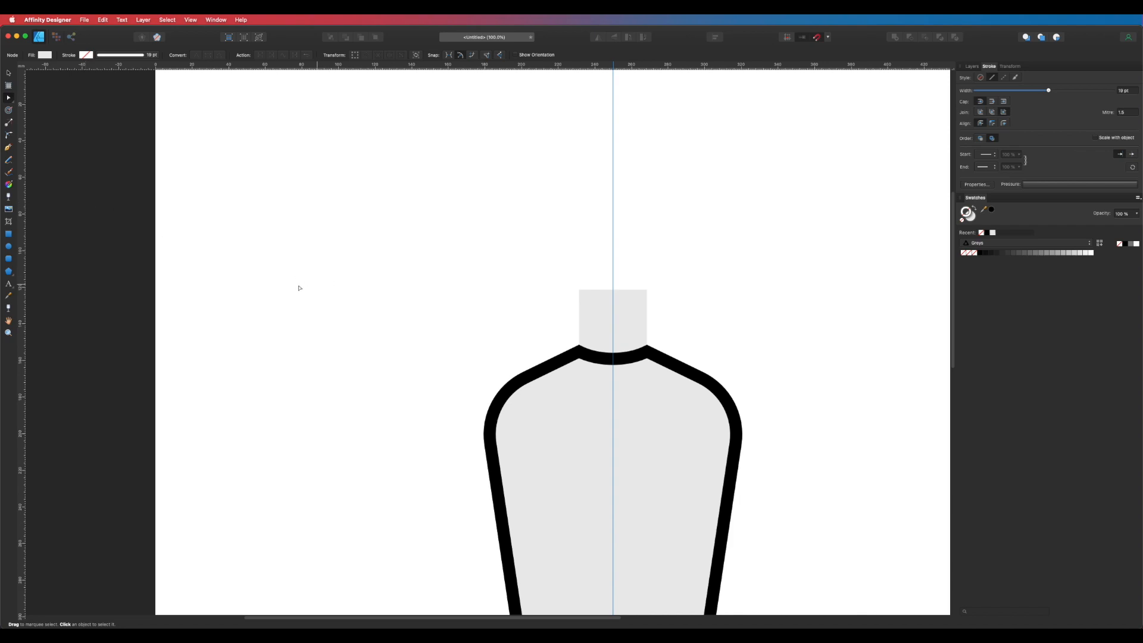
Draw a wide, flat rectangle centred on the guide and resting on the top edge of the neck
{"action": "left_click", "coordinate": [8, 235]}
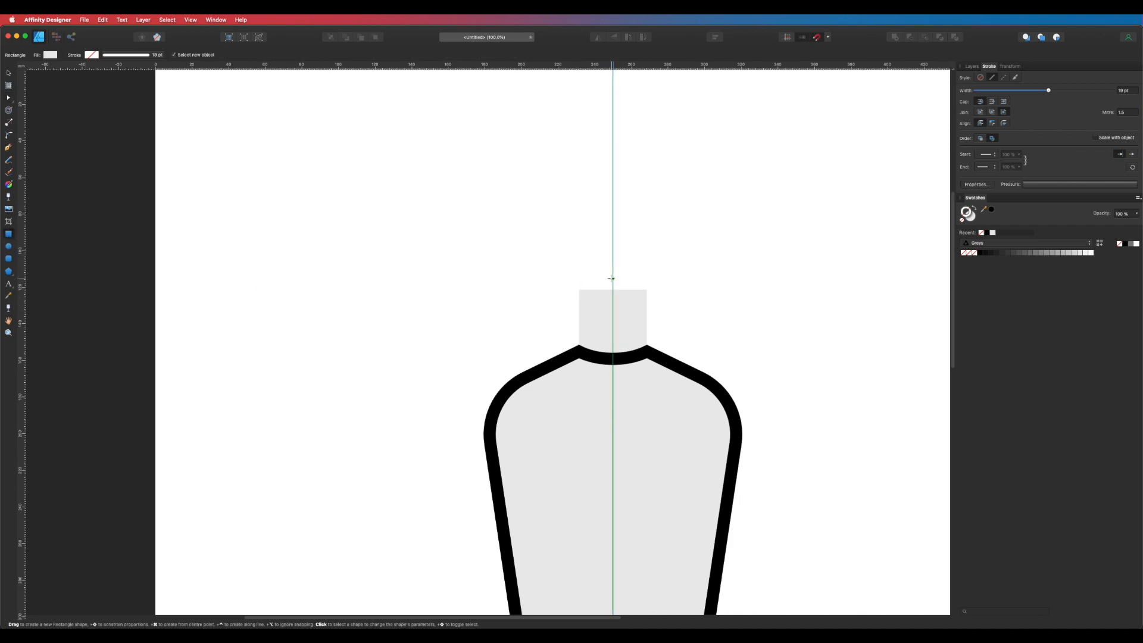
{"action": "left_click_drag", "start_coordinate": [612, 279], "coordinate": [834, 350]}
{"action": "key", "text": "v"}
{"action": "key", "text": "m"}
{"action": "key", "text": "v"}
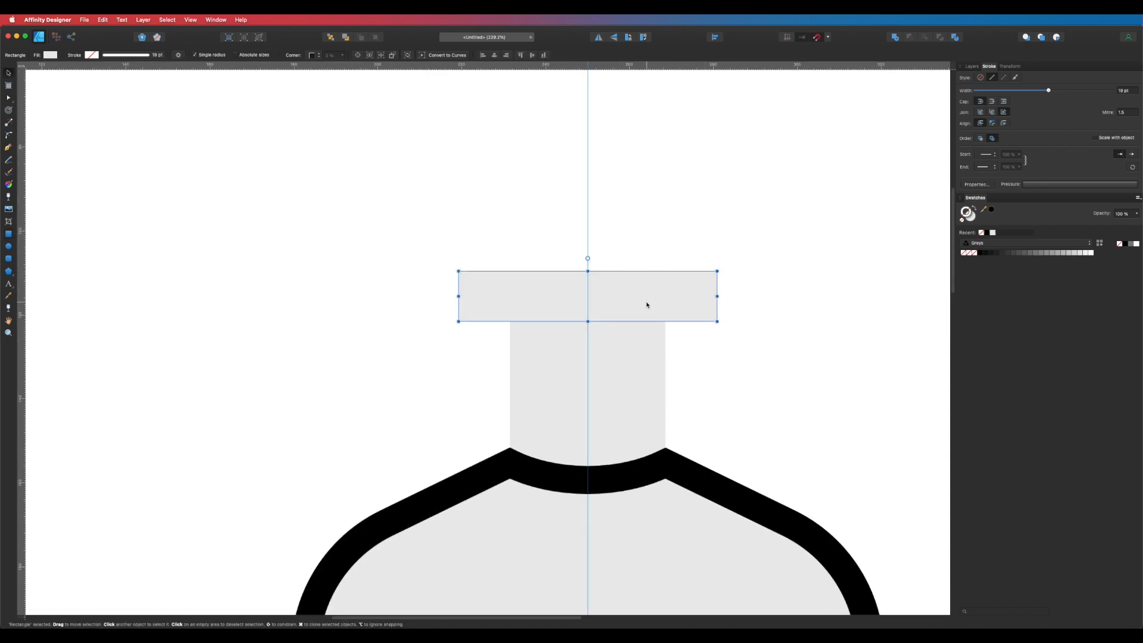
Stack two copies of the rectangle above it, each narrower than the one below and centred on the guide
{"action": "left_click_drag", "start_coordinate": [648, 305], "coordinate": [681, 247]}
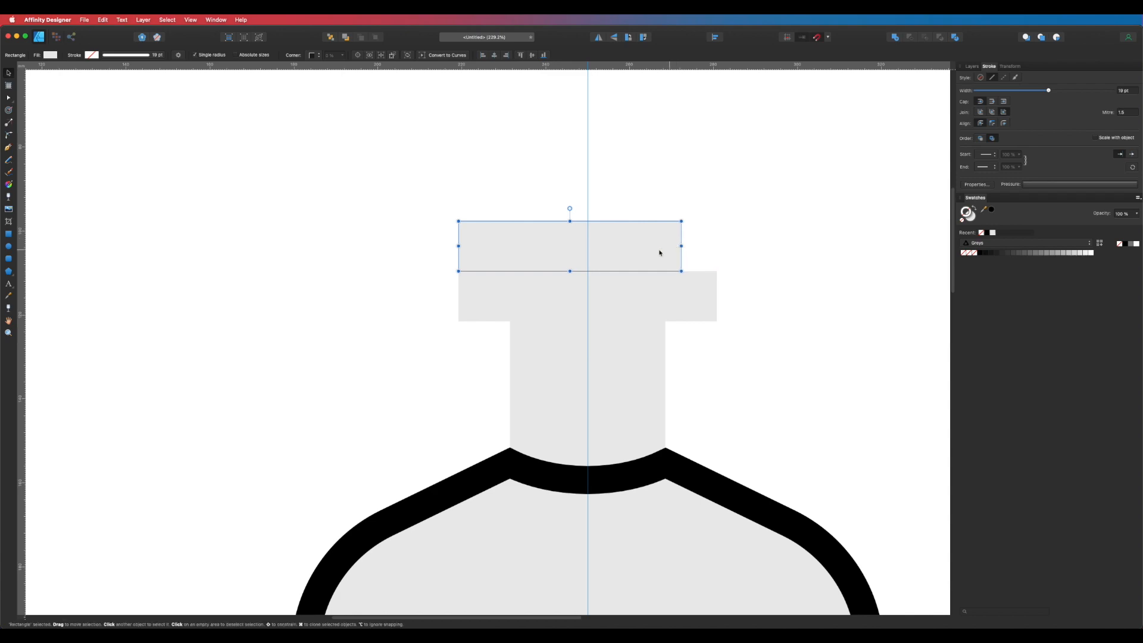
{"action": "left_click_drag", "start_coordinate": [459, 246], "coordinate": [502, 247]}
{"action": "left_click_drag", "start_coordinate": [628, 259], "coordinate": [638, 185]}
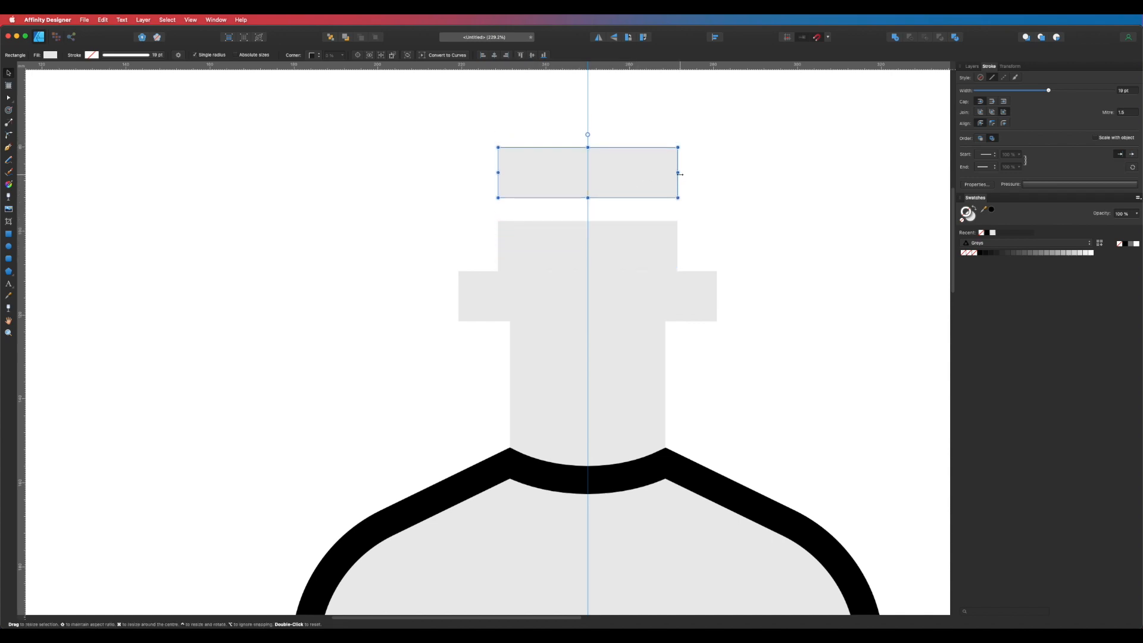
{"action": "left_click_drag", "start_coordinate": [679, 173], "coordinate": [623, 200]}
{"action": "left_click_drag", "start_coordinate": [716, 181], "coordinate": [666, 314]}
Draw a tall triangle centred on the guide above the stacked rectangles and rotate it to point downwards
{"action": "left_click", "coordinate": [719, 263], "text": "alt+super"}
{"action": "left_click", "coordinate": [721, 263], "text": "alt+super"}
{"action": "left_click", "coordinate": [721, 263], "text": "alt+super"}
{"action": "left_click", "coordinate": [721, 263], "text": "alt+super"}
{"action": "left_click", "coordinate": [644, 261]}
{"action": "key", "text": "a"}
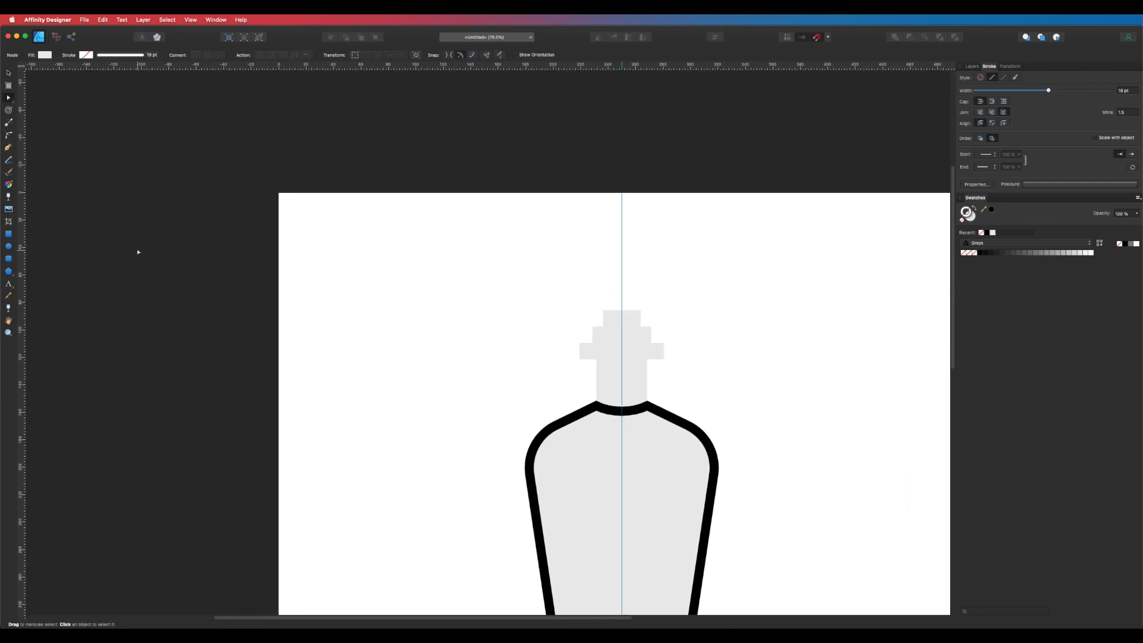
{"action": "left_click", "coordinate": [10, 273]}
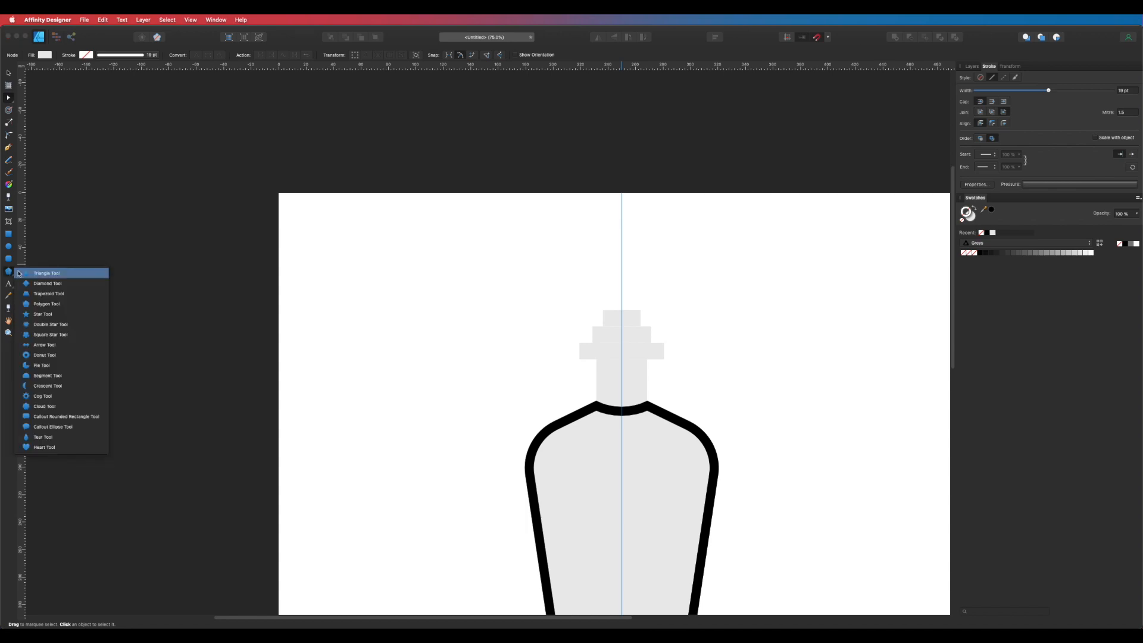
{"action": "left_click", "coordinate": [34, 274]}
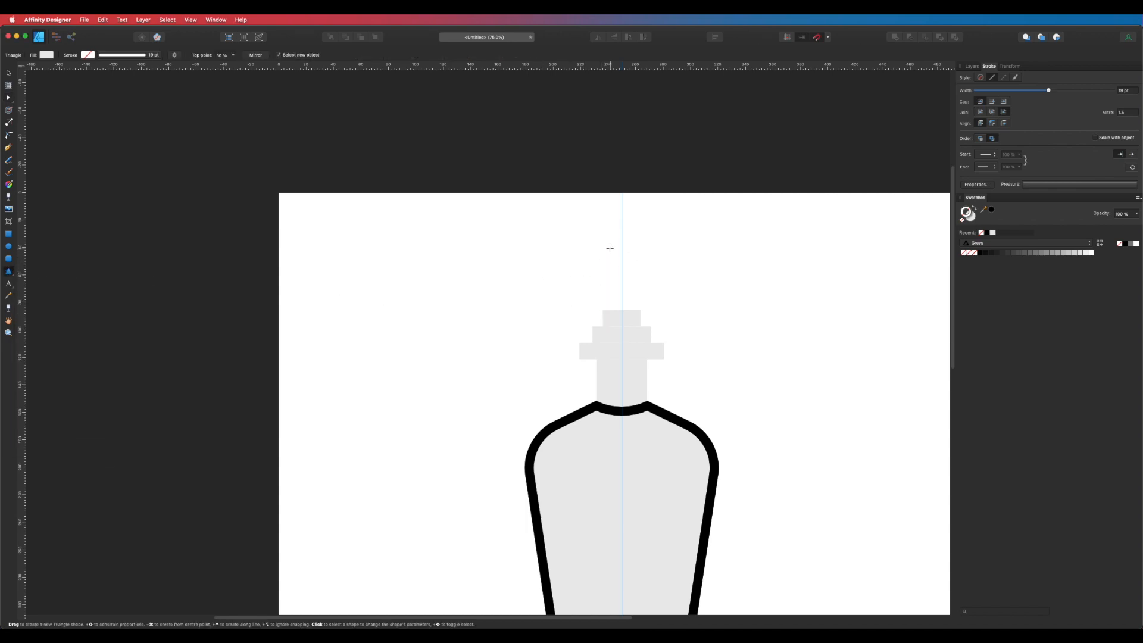
{"action": "left_click_drag", "start_coordinate": [621, 253], "coordinate": [673, 299]}
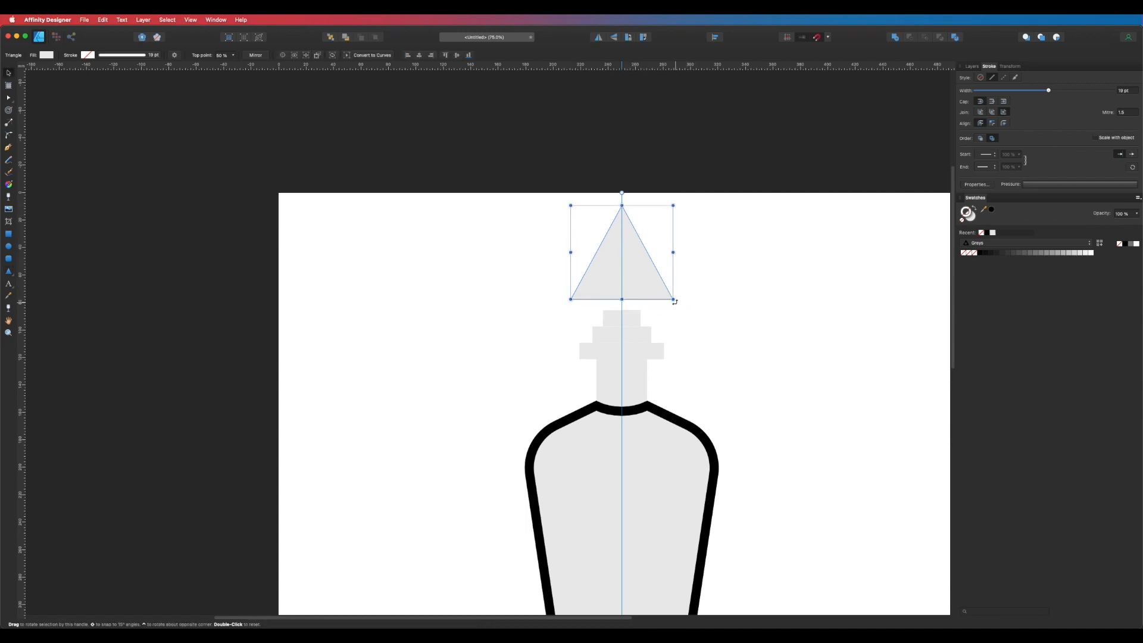
{"action": "left_click_drag", "start_coordinate": [675, 302], "coordinate": [557, 185]}
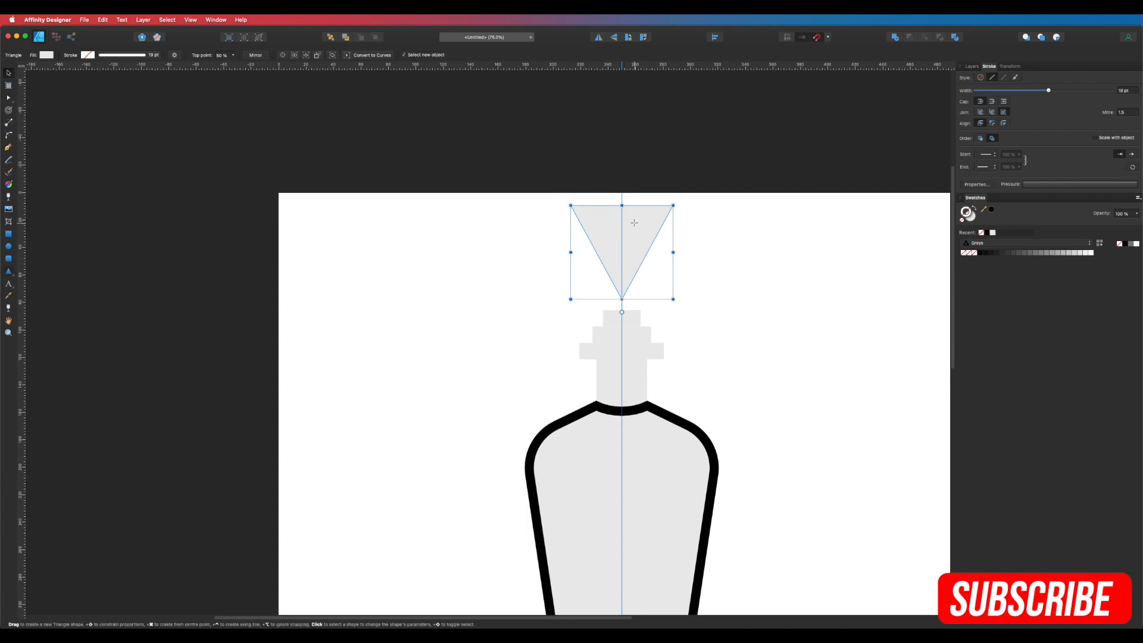
Move the inverted triangle down along the guide until its tip sits inside the middle rectangle
{"action": "left_click_drag", "start_coordinate": [635, 261], "coordinate": [663, 262]}
{"action": "key", "text": "v"}
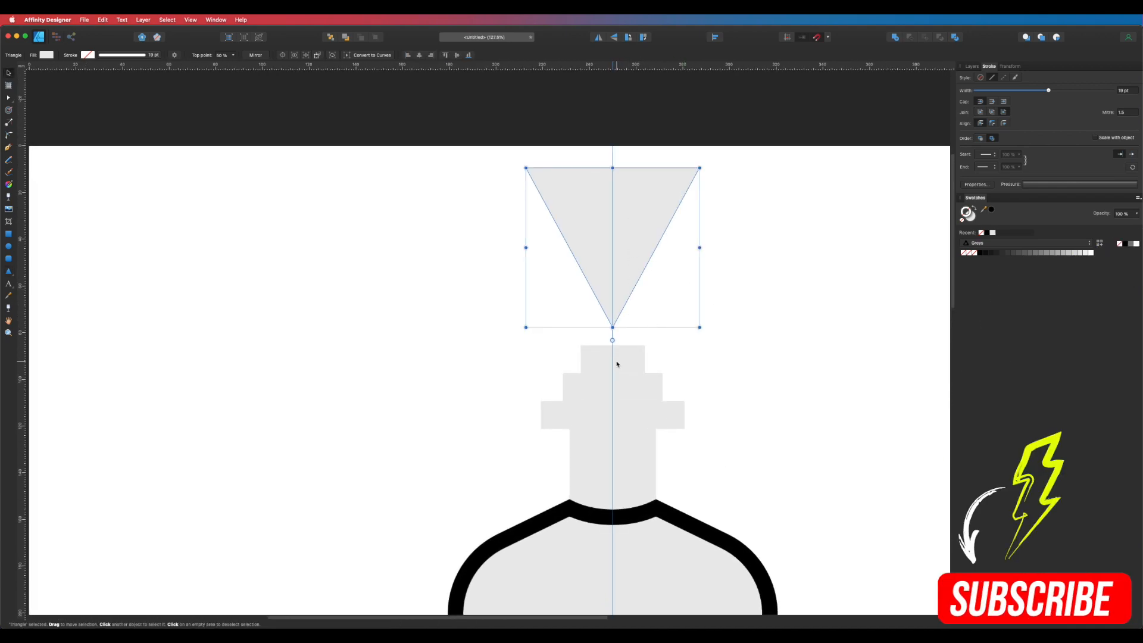
{"action": "left_click_drag", "start_coordinate": [646, 217], "coordinate": [640, 272]}
{"action": "left_click", "coordinate": [772, 267]}
{"action": "left_click", "coordinate": [628, 253]}
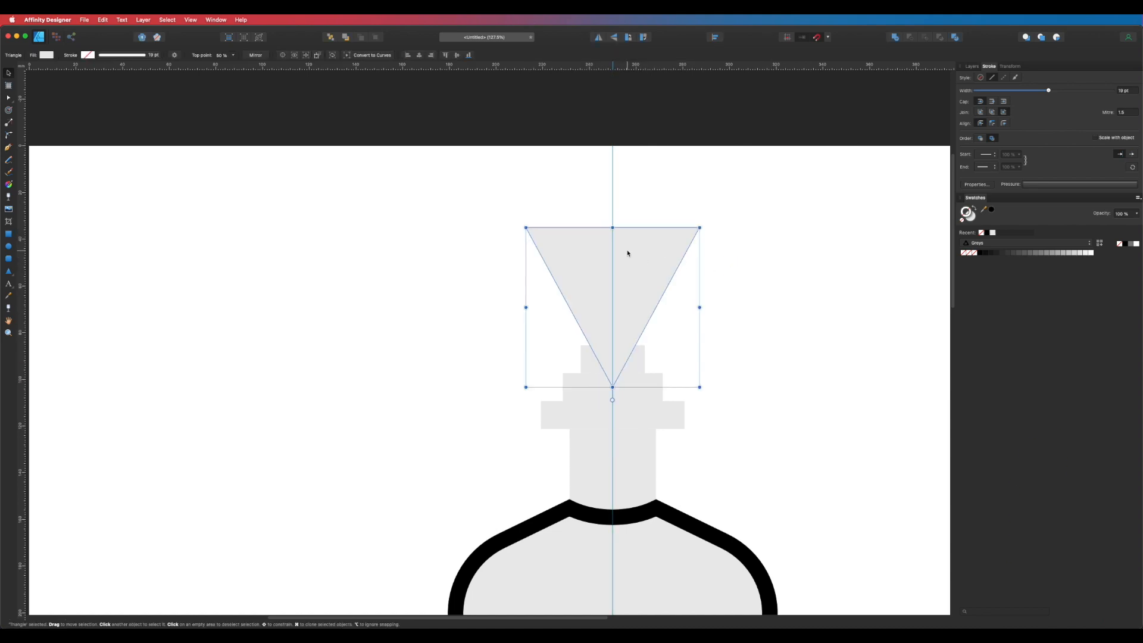
Select the triangle and the three stacked rectangles together and convert them to curves
{"action": "left_click", "coordinate": [972, 66]}
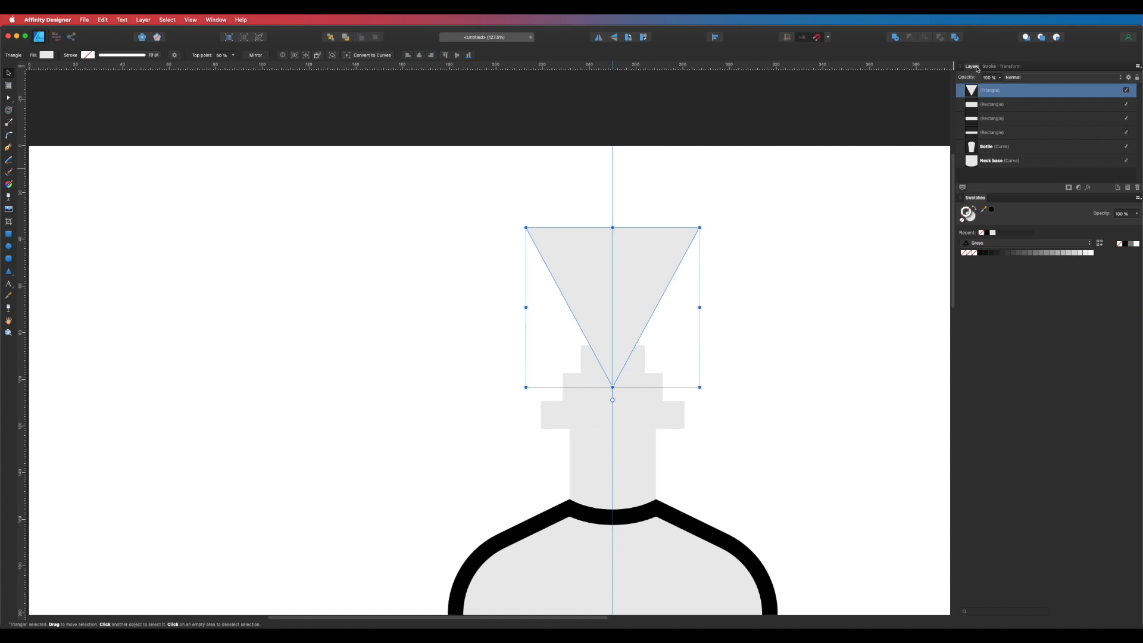
{"action": "left_click", "coordinate": [995, 105]}
{"action": "left_click", "coordinate": [994, 118]}
{"action": "left_click", "coordinate": [993, 132]}
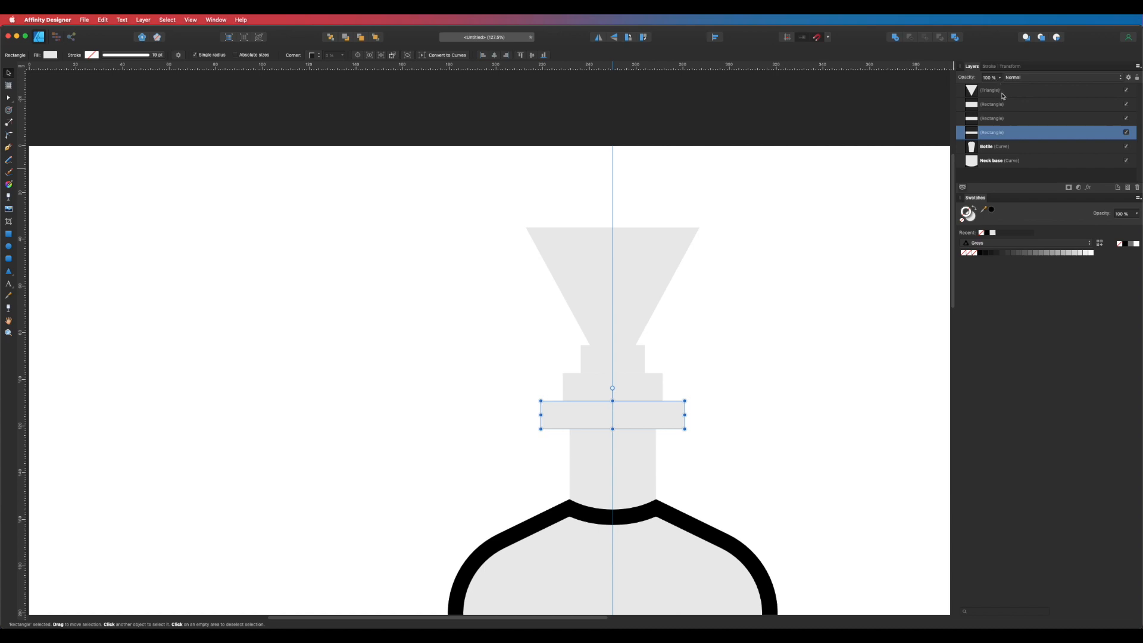
{"action": "left_click", "coordinate": [1002, 106], "text": "shift"}
{"action": "left_click", "coordinate": [1001, 93], "text": "shift"}
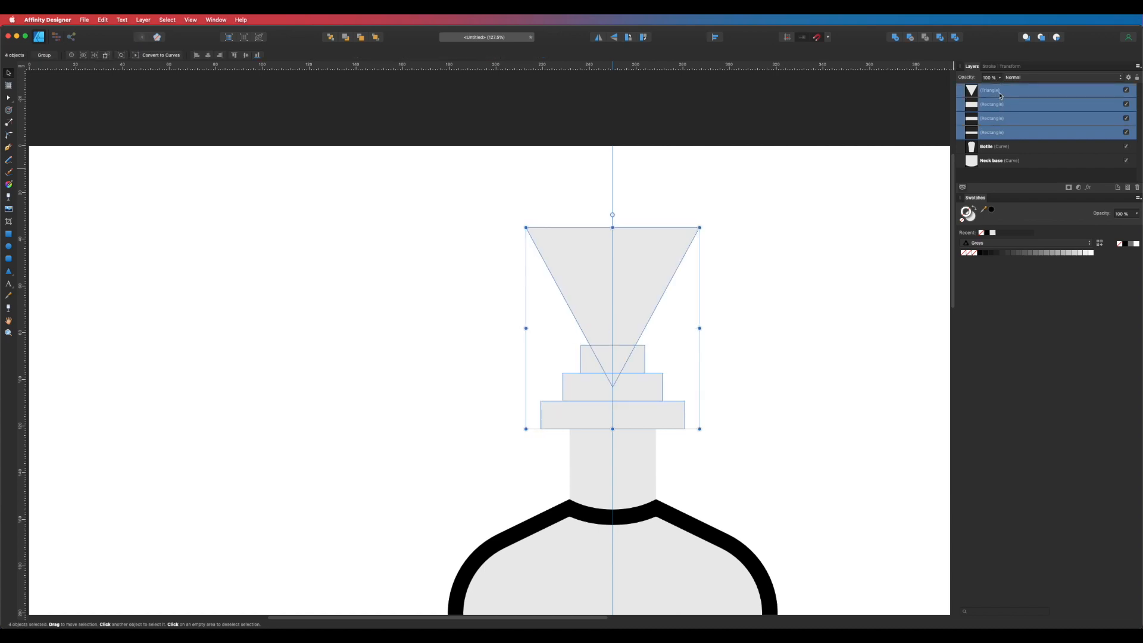
{"action": "key", "text": "super+Return"}
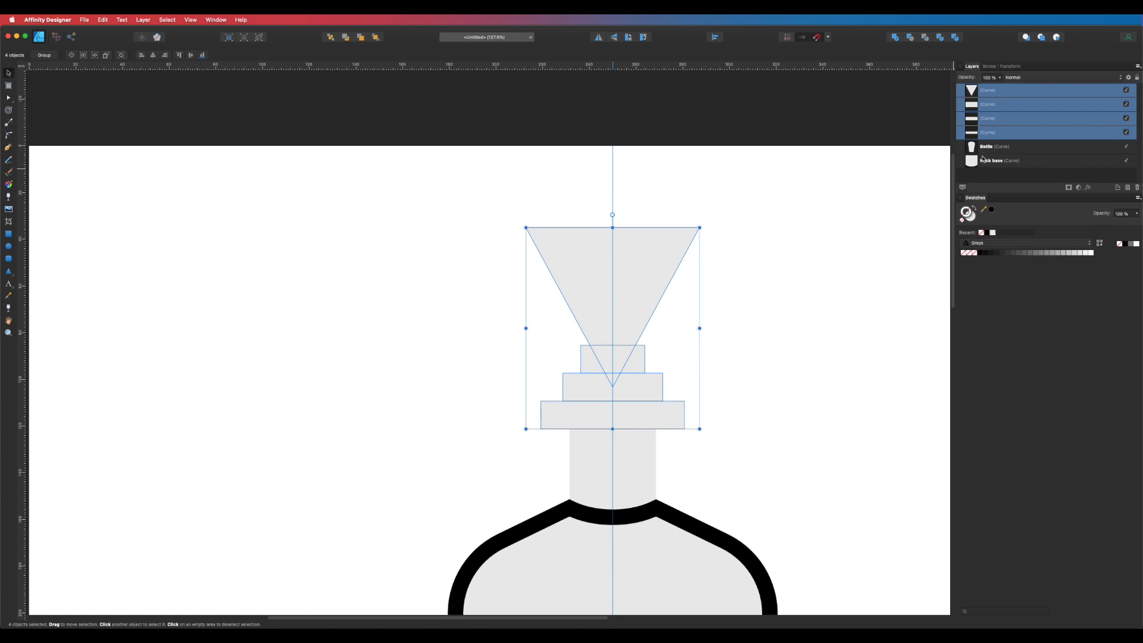
Round the two upper corners of the inverted triangle with the Corner tool to a radius of about 12.8 mm
{"action": "left_click", "coordinate": [795, 253]}
{"action": "left_click", "coordinate": [641, 253]}
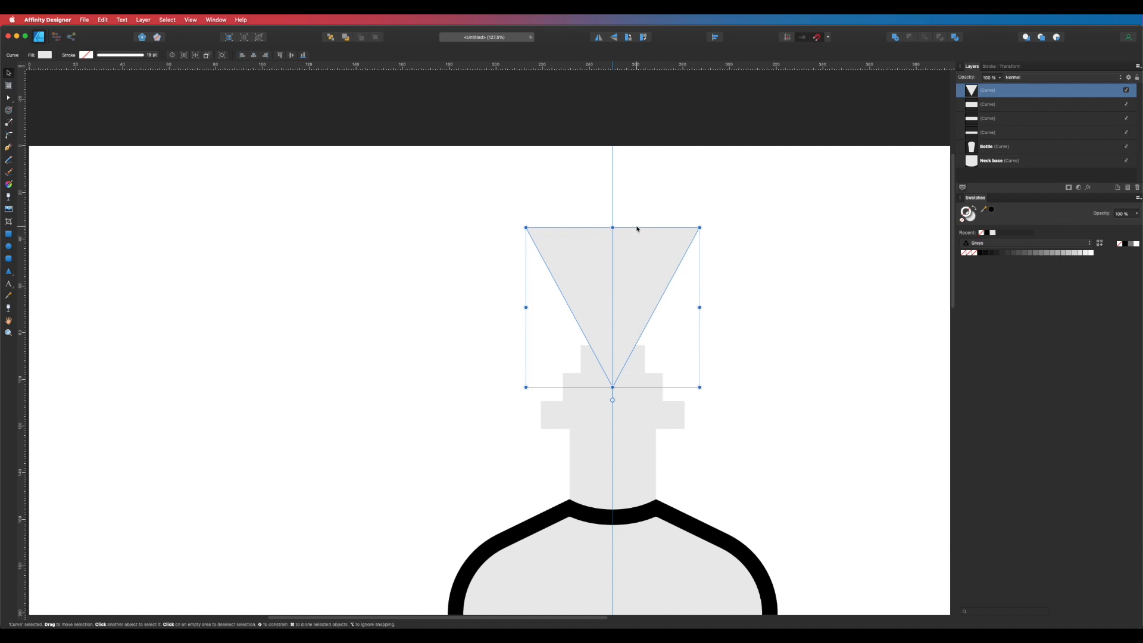
{"action": "key", "text": "a"}
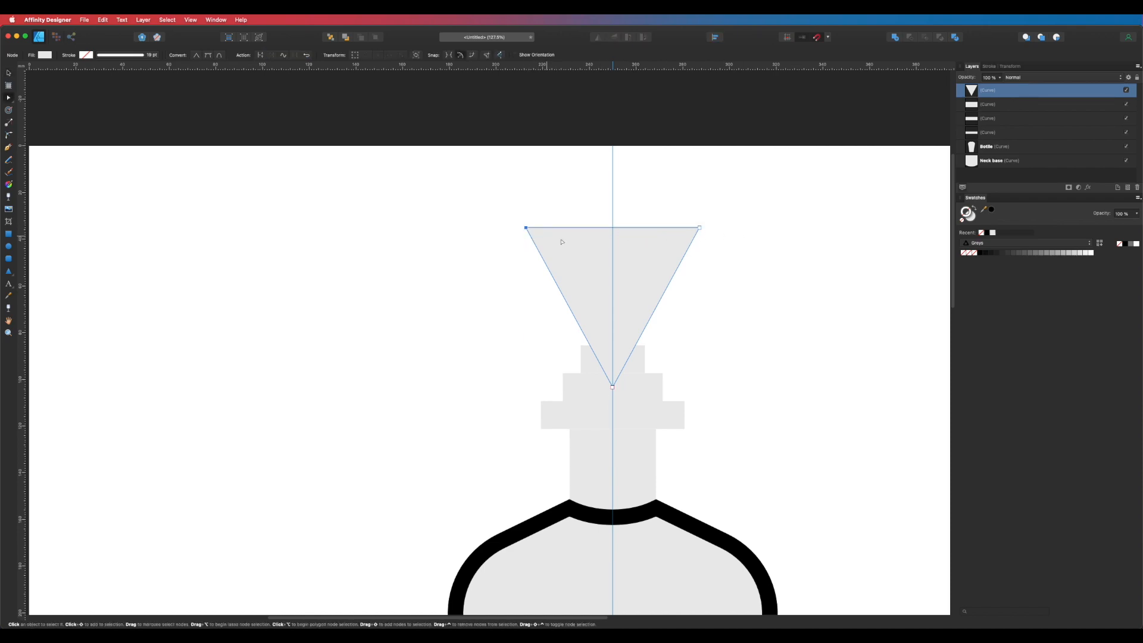
{"action": "left_click", "coordinate": [700, 228], "text": "shift"}
{"action": "left_click", "coordinate": [9, 136]}
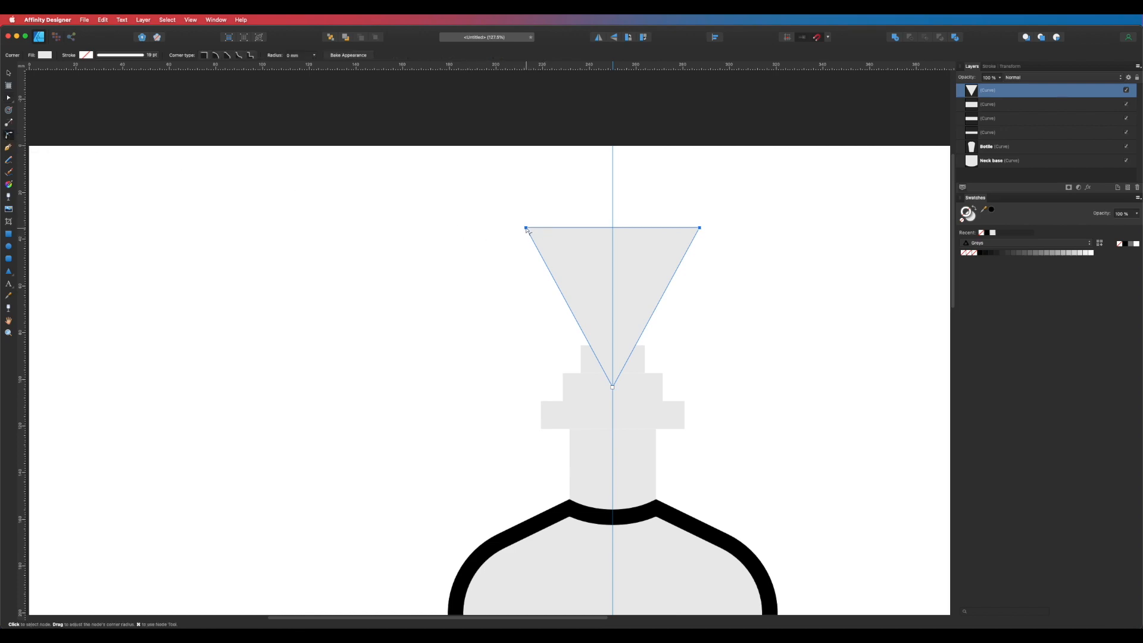
{"action": "left_click_drag", "start_coordinate": [530, 232], "coordinate": [574, 270]}
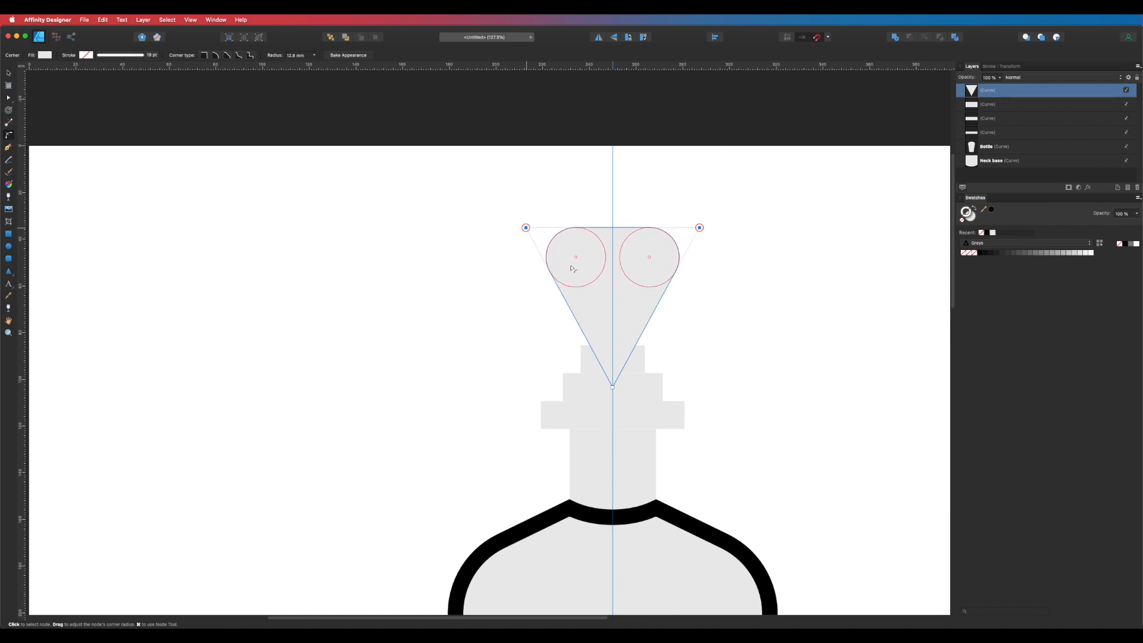
Move the rounded stopper slightly down along the guide so it sits deeper in the stepped collar
{"action": "key", "text": "v"}
{"action": "left_click_drag", "start_coordinate": [652, 263], "coordinate": [652, 269]}
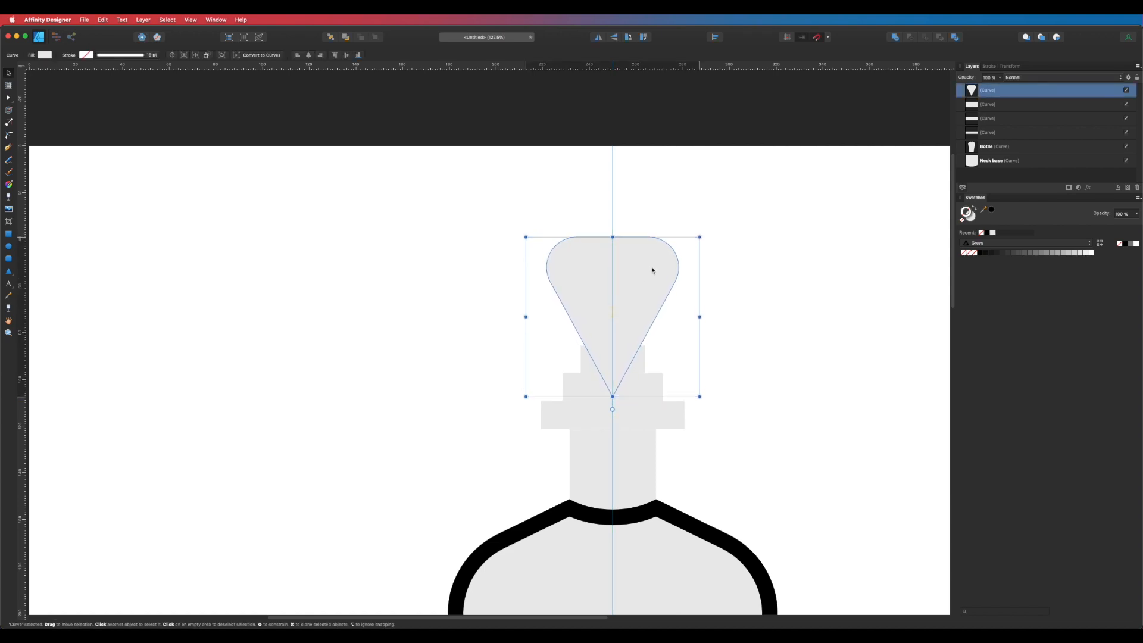
{"action": "left_click", "coordinate": [728, 290]}
{"action": "left_click_drag", "start_coordinate": [731, 332], "coordinate": [726, 246]}
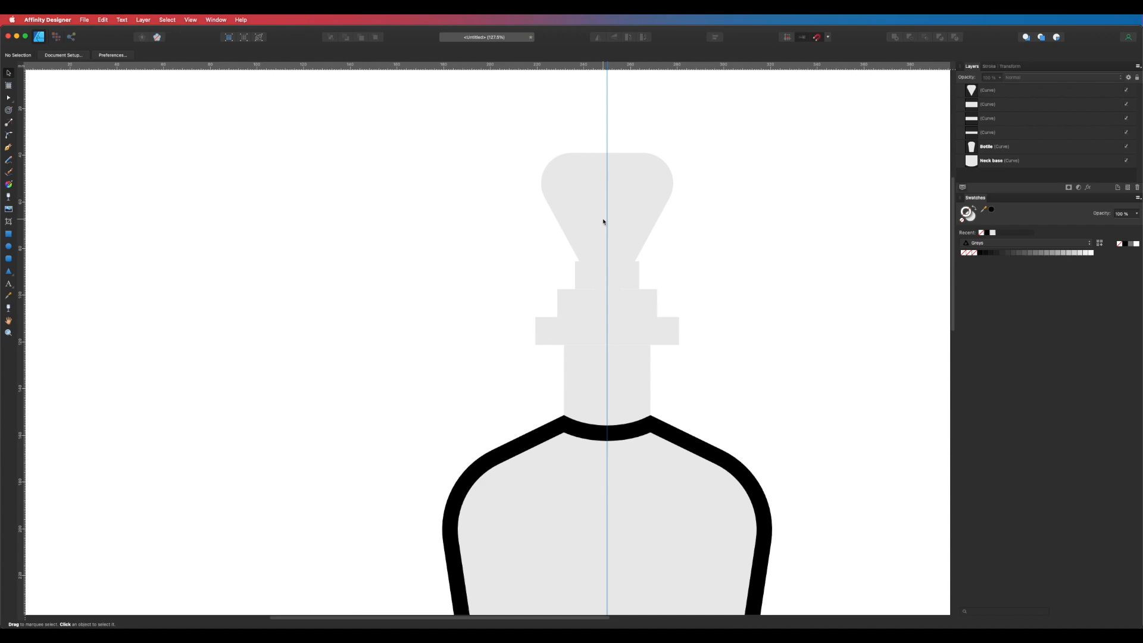
{"action": "left_click", "coordinate": [734, 296], "text": "alt+super"}
{"action": "left_click_drag", "start_coordinate": [680, 273], "coordinate": [689, 340]}
{"action": "key", "text": "c"}
{"action": "key", "text": "v"}
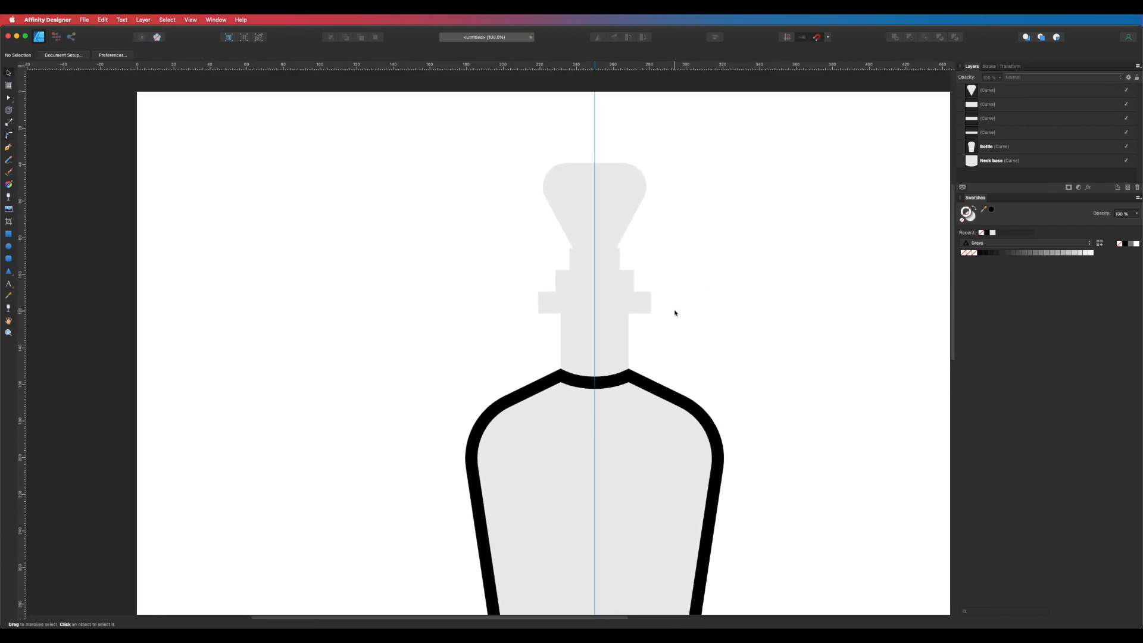
Shorten the neck base by lowering its two upper corner nodes straight down
{"action": "left_click", "coordinate": [617, 344]}
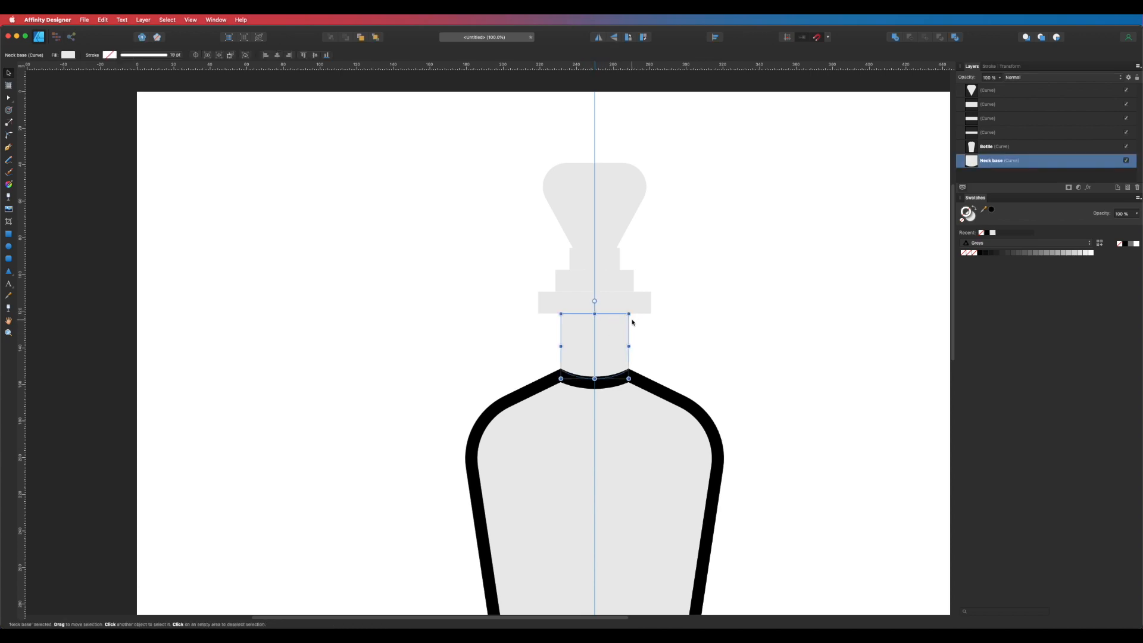
{"action": "key", "text": "a"}
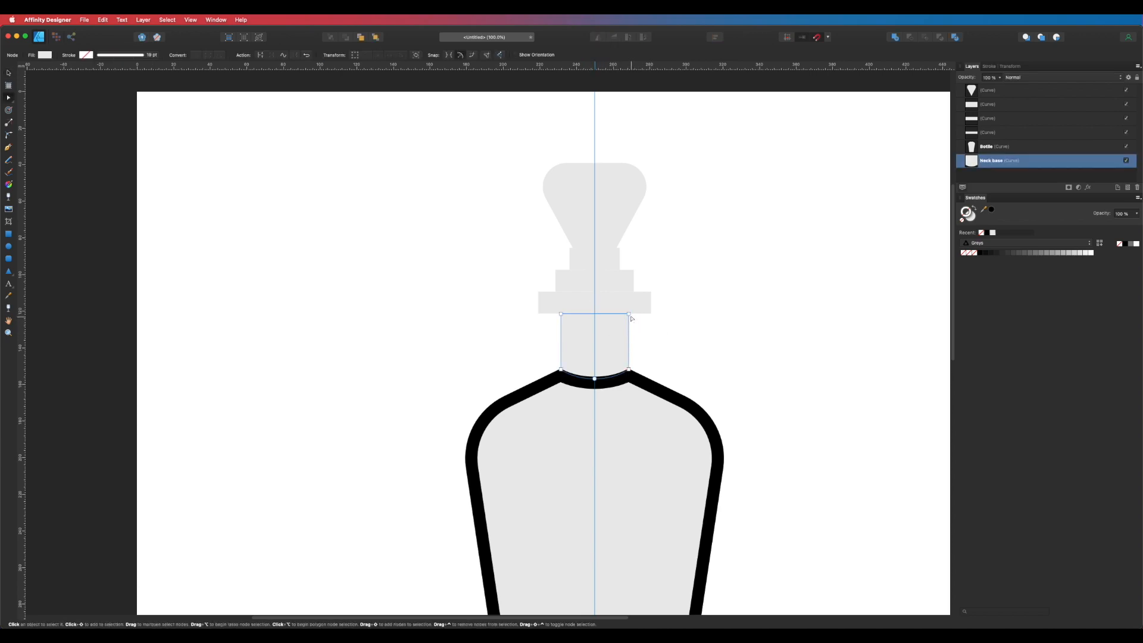
{"action": "left_click_drag", "start_coordinate": [561, 316], "coordinate": [563, 327]}
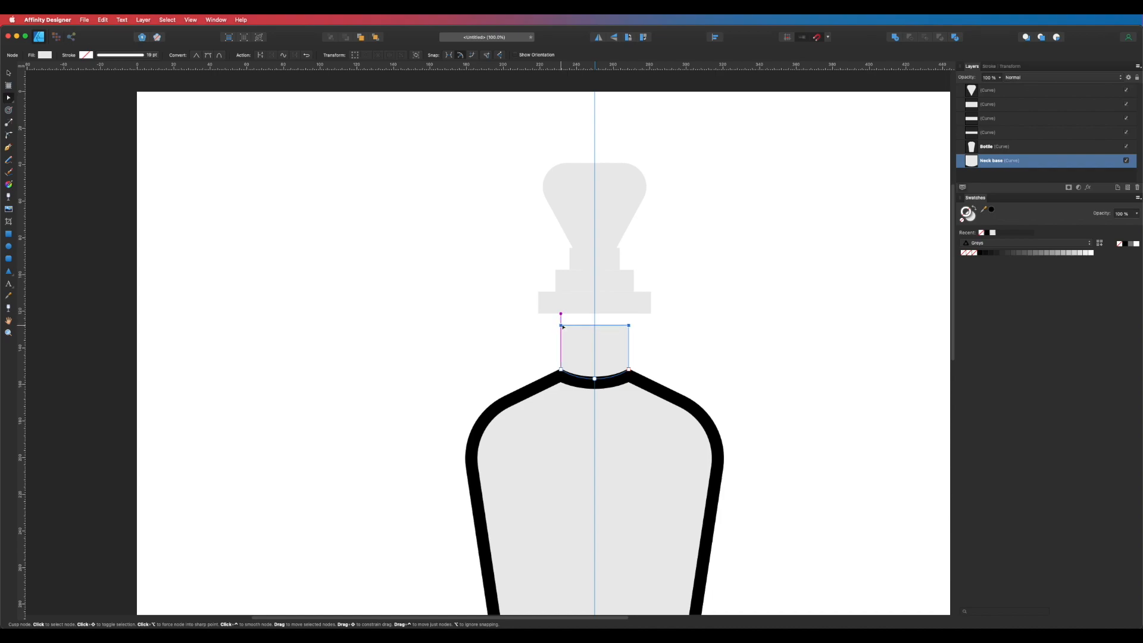
Move the stopper and the three collar rectangles together straight down onto the top edge of the shortened neck
{"action": "left_click", "coordinate": [740, 146]}
{"action": "left_click_drag", "start_coordinate": [716, 137], "coordinate": [474, 322]}
{"action": "key", "text": "v"}
{"action": "left_click_drag", "start_coordinate": [619, 198], "coordinate": [620, 209]}
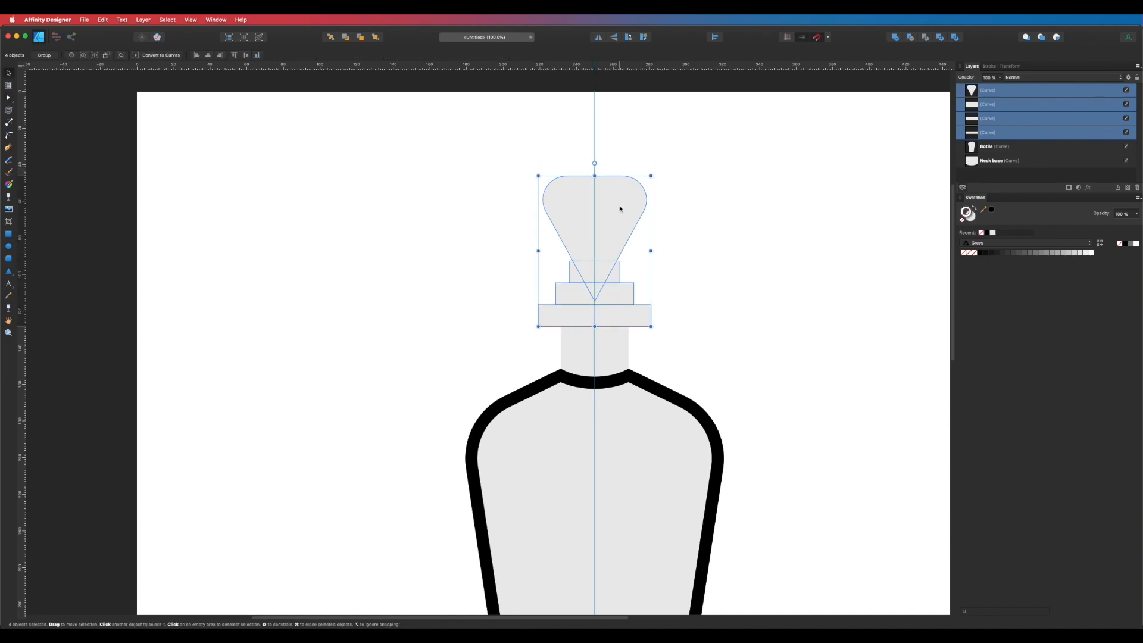
{"action": "key", "text": "super+d"}
Switch the swatches from the Greys palette to the Colours palette
{"action": "left_click_drag", "start_coordinate": [690, 397], "coordinate": [684, 353]}
{"action": "left_click", "coordinate": [684, 323], "text": "alt+super"}
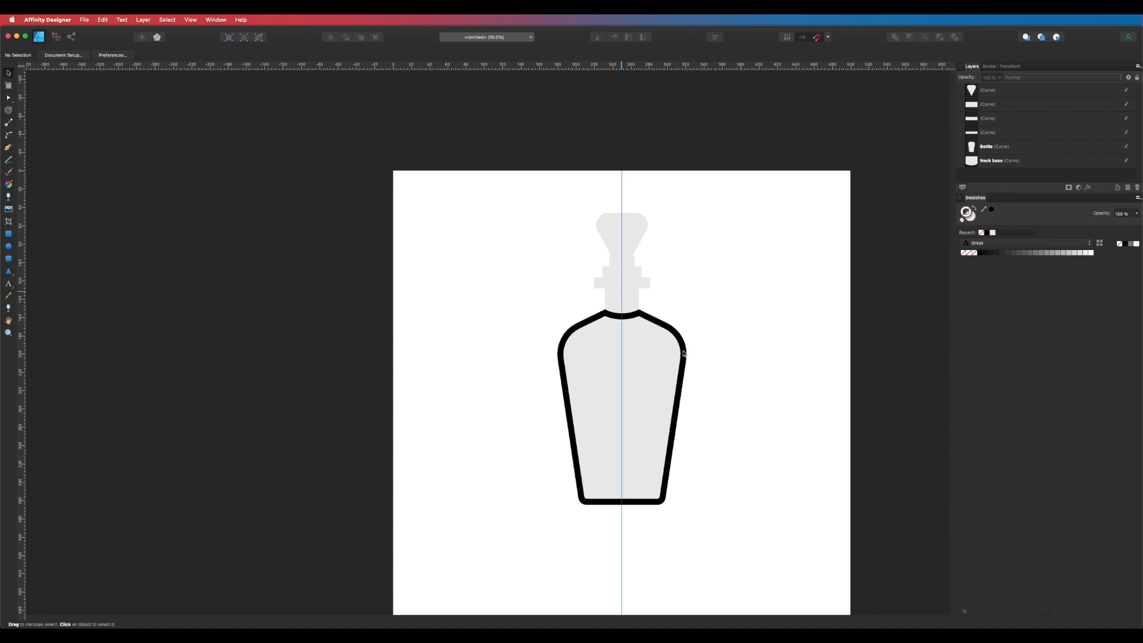
{"action": "key", "text": "super+1"}
{"action": "key", "text": "a"}
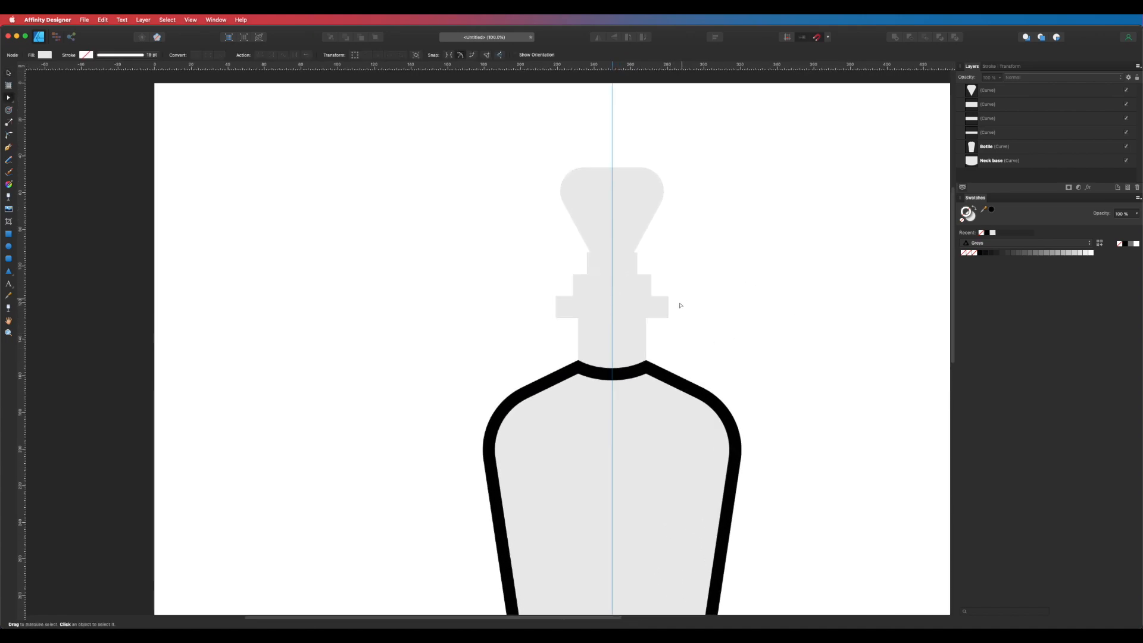
{"action": "left_click_drag", "start_coordinate": [753, 358], "coordinate": [732, 231]}
{"action": "left_click", "coordinate": [754, 305], "text": "alt+super"}
{"action": "left_click_drag", "start_coordinate": [770, 340], "coordinate": [720, 329]}
{"action": "key", "text": "v"}
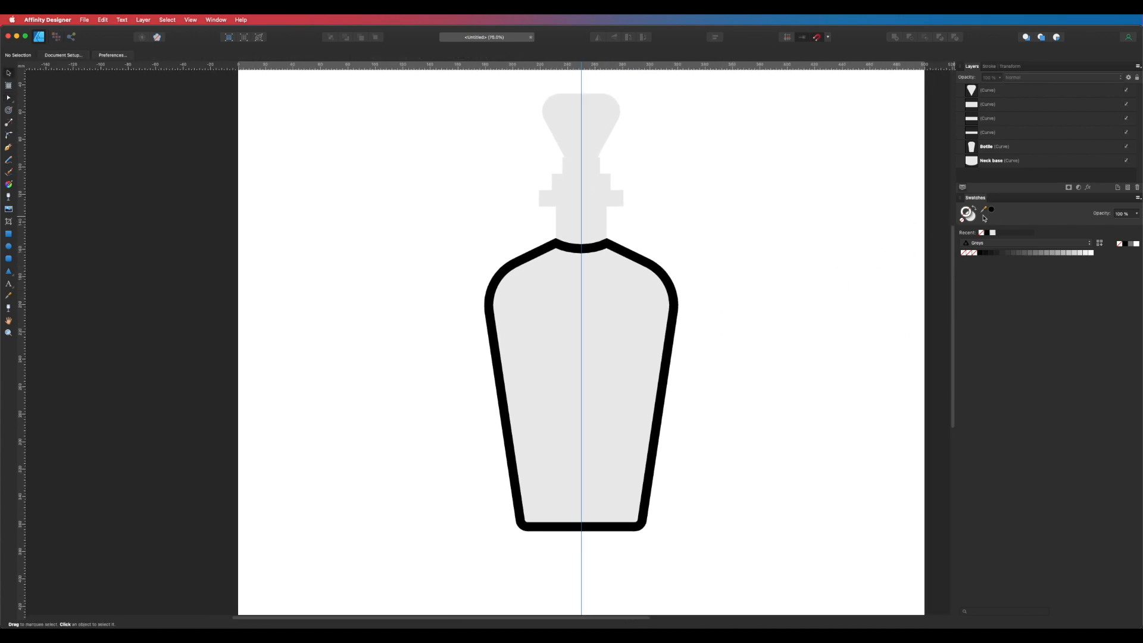
{"action": "left_click", "coordinate": [979, 244]}
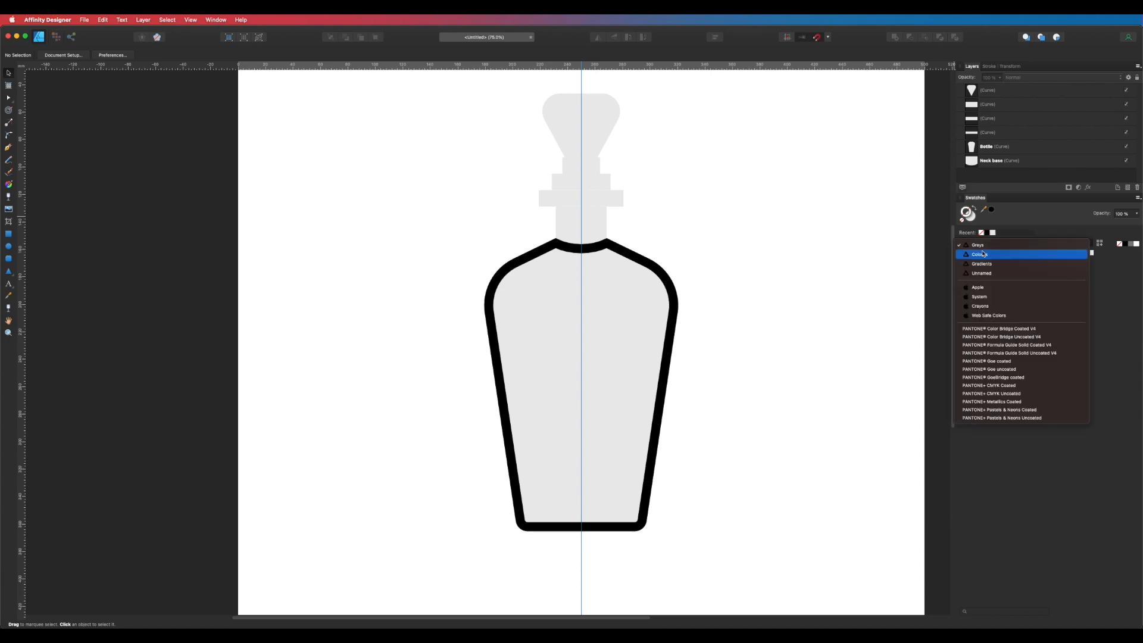
{"action": "left_click", "coordinate": [983, 254]}
{"action": "key", "text": "a"}
{"action": "key", "text": "v"}
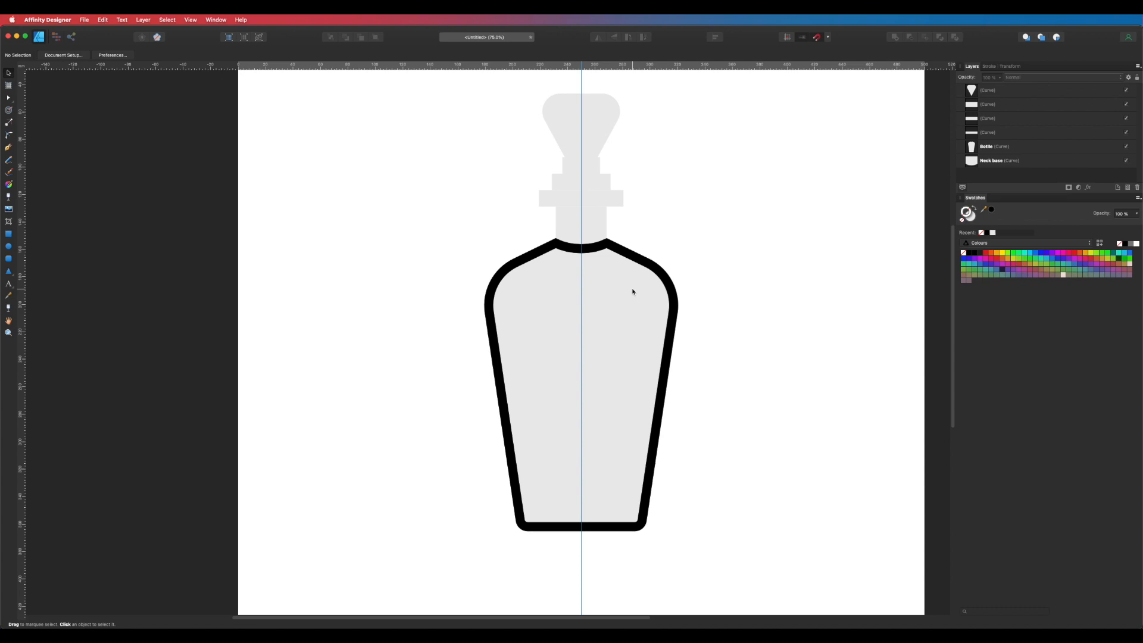
Change the bottle body's fill to bright green, keeping its black outline
{"action": "left_click", "coordinate": [633, 292]}
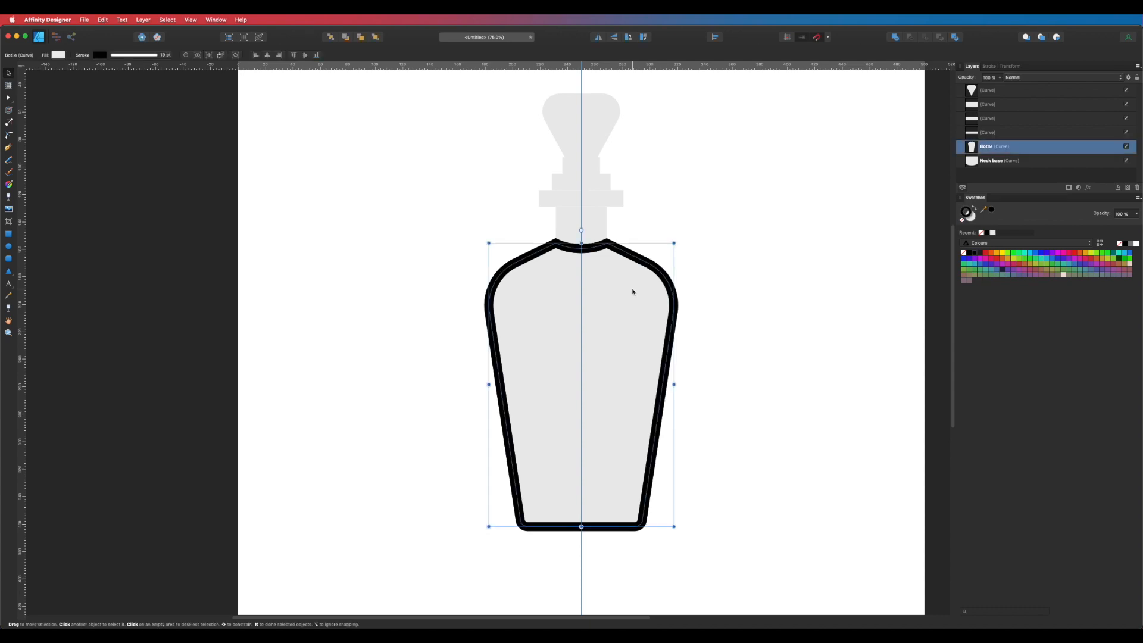
{"action": "left_click", "coordinate": [1127, 261]}
{"action": "key", "text": "super+z"}
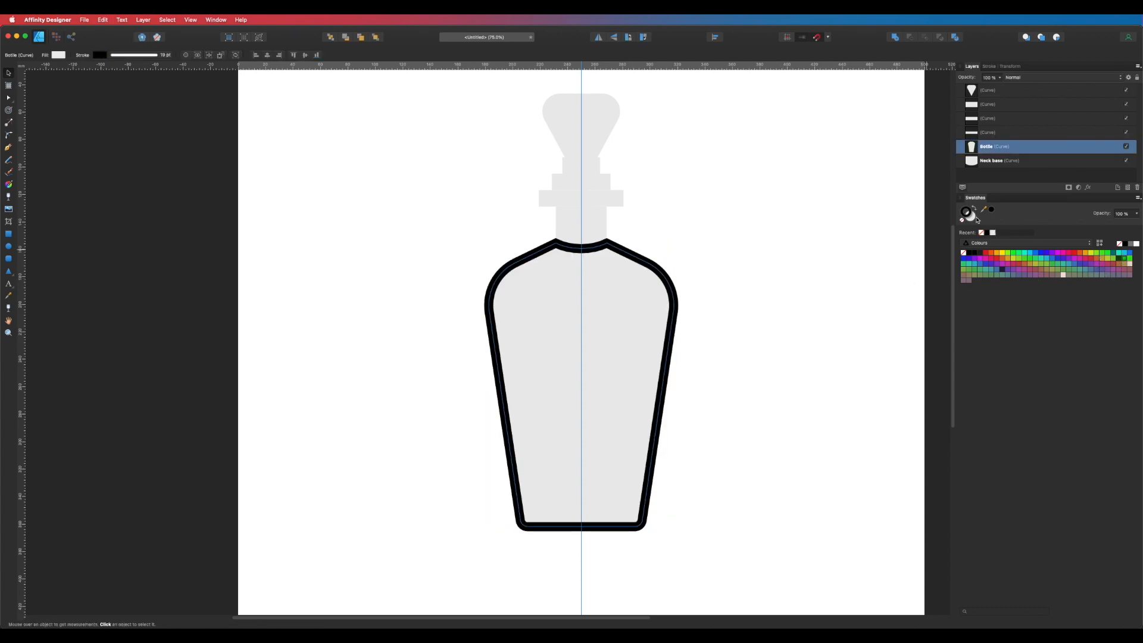
{"action": "left_click", "coordinate": [1124, 259]}
{"action": "left_click", "coordinate": [743, 212]}
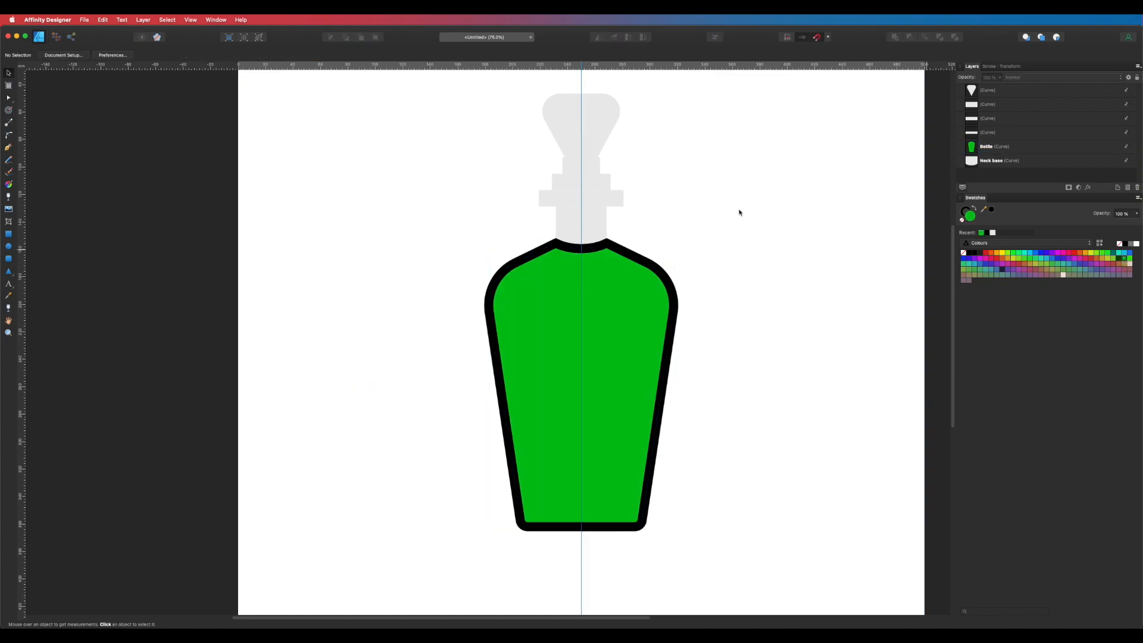
Fill the neck base and middle collar rectangle with dark green, and the lowest collar rectangle with bright green
{"action": "left_click", "coordinate": [582, 227]}
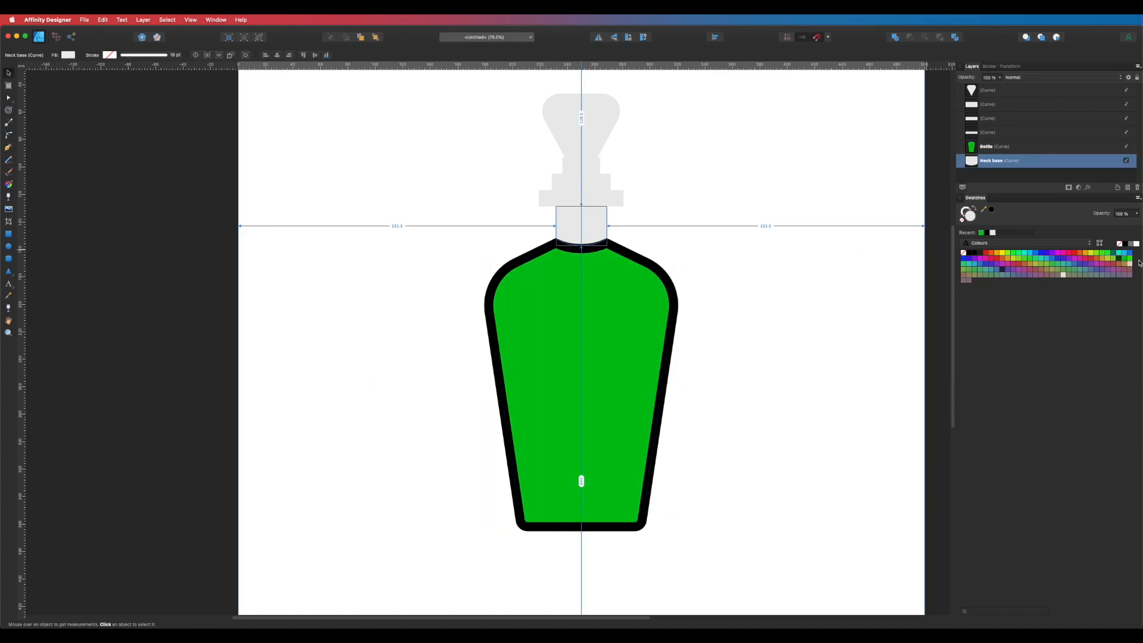
{"action": "left_click", "coordinate": [1121, 259]}
{"action": "left_click", "coordinate": [611, 198]}
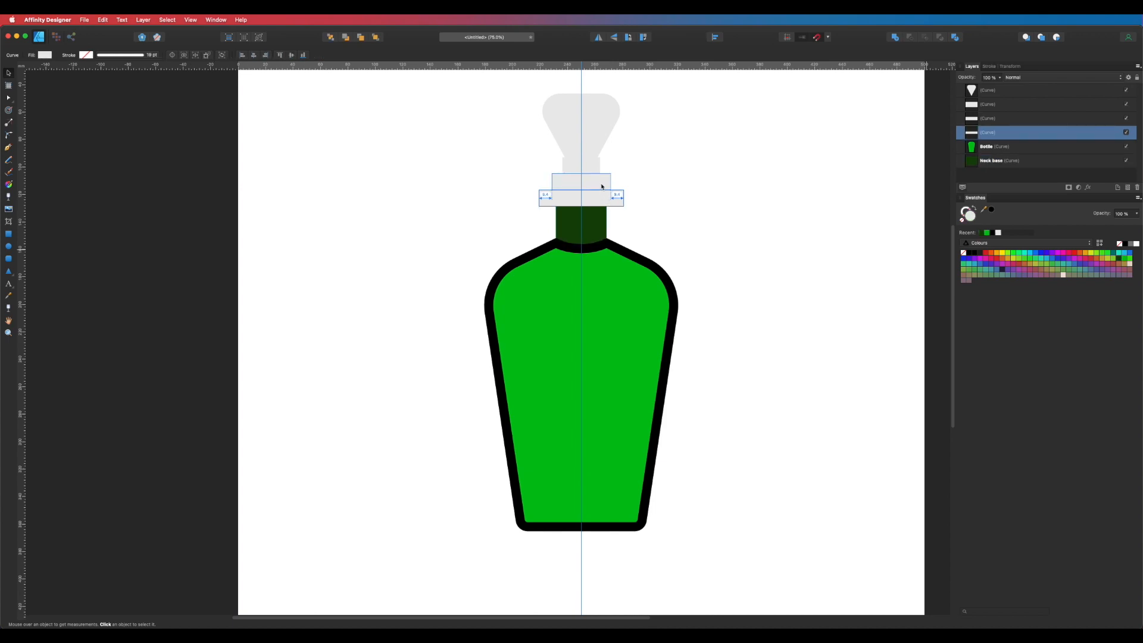
{"action": "left_click", "coordinate": [1125, 259]}
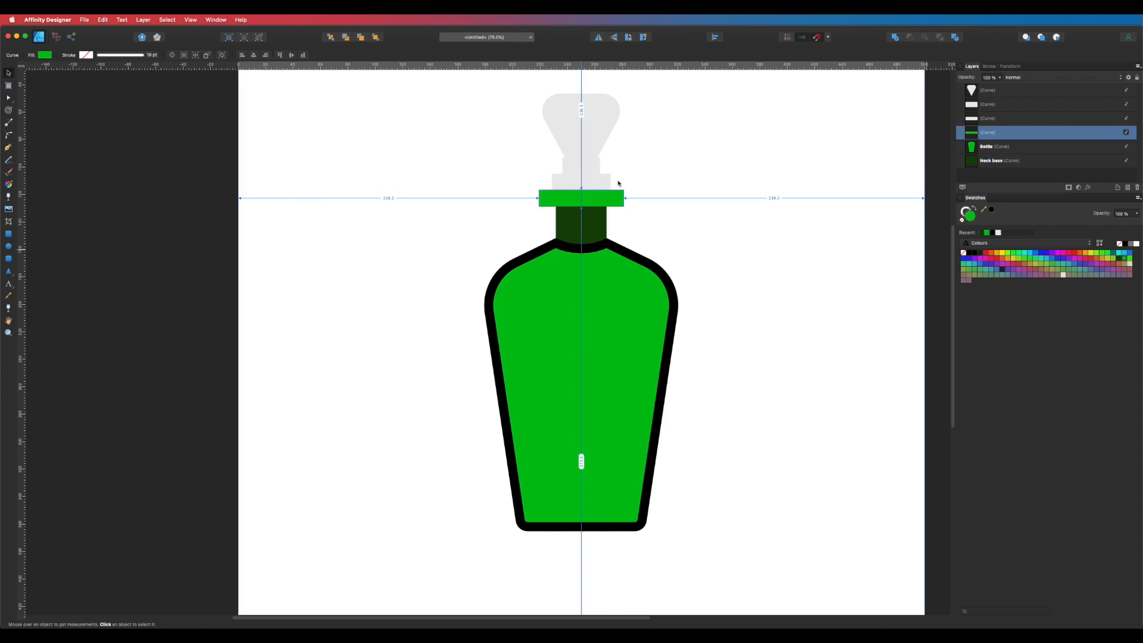
{"action": "left_click", "coordinate": [605, 182]}
{"action": "left_click", "coordinate": [1120, 260]}
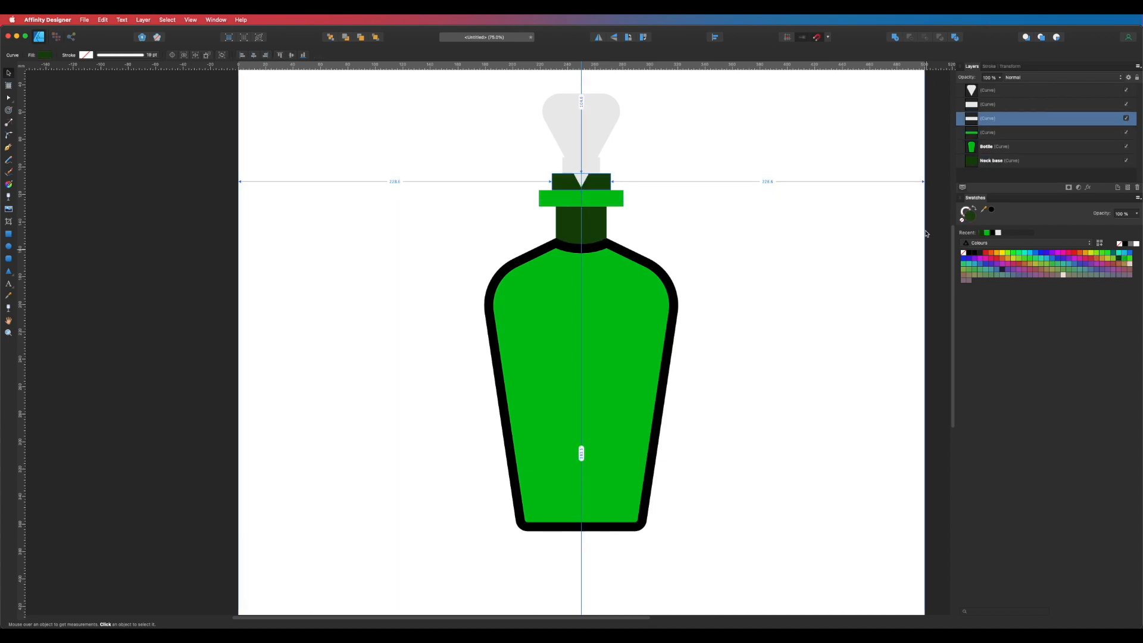
Move the stopper curve to the bottom of the layer stack, behind the collar rectangles
{"action": "left_click", "coordinate": [587, 166]}
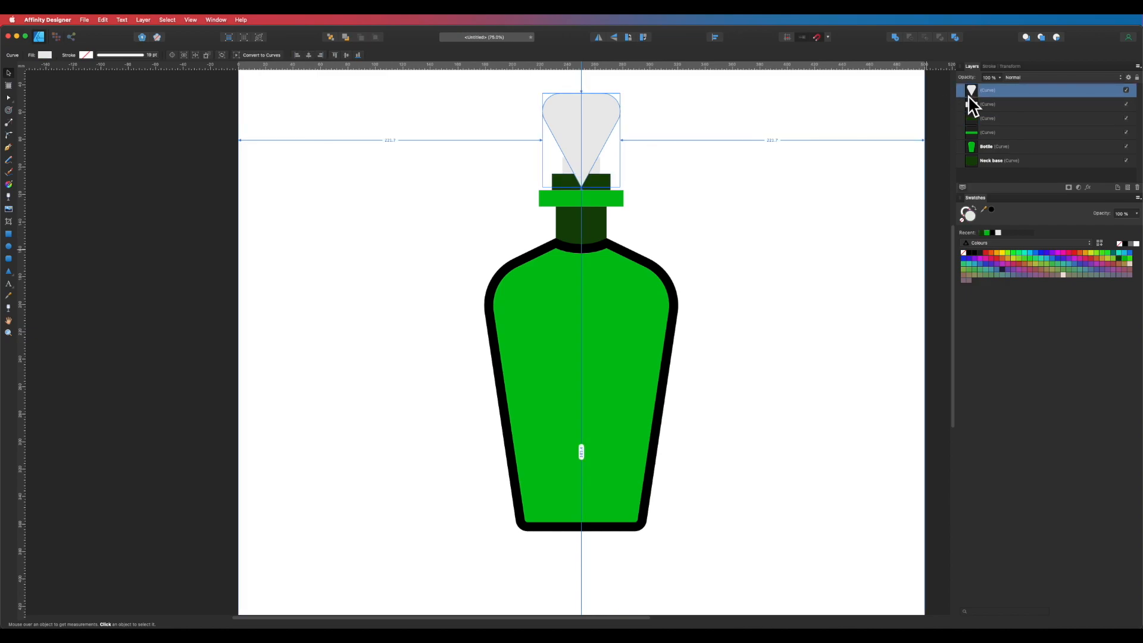
{"action": "left_click_drag", "start_coordinate": [989, 94], "coordinate": [987, 172]}
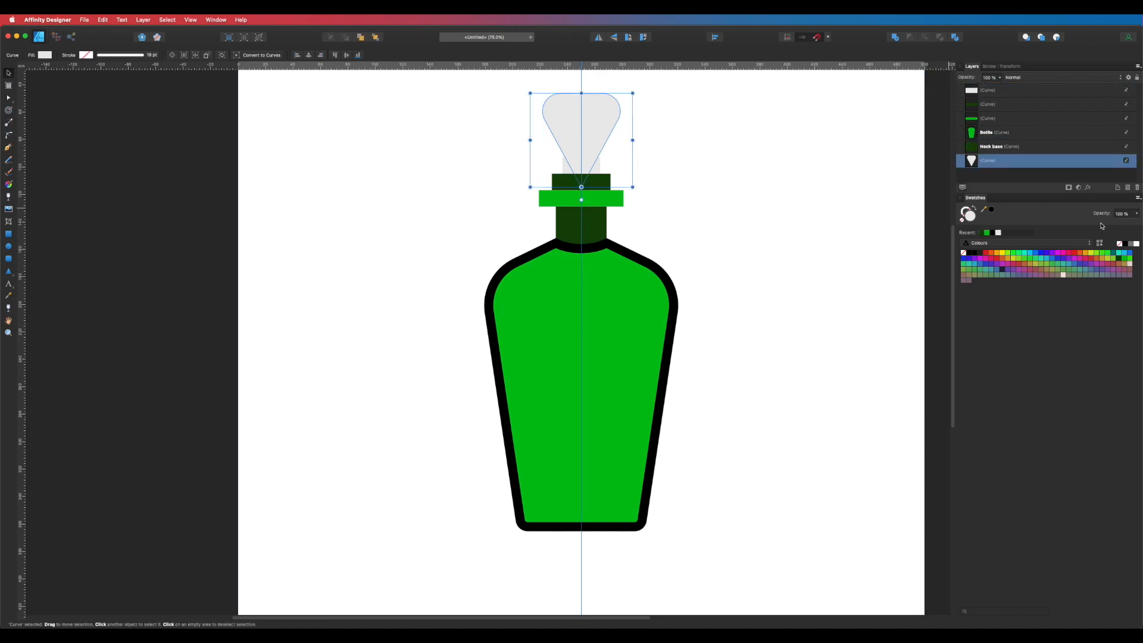
{"action": "left_click", "coordinate": [763, 194]}
Fill the uppermost collar rectangle with bright green and the stopper with dark green
{"action": "left_click", "coordinate": [593, 167]}
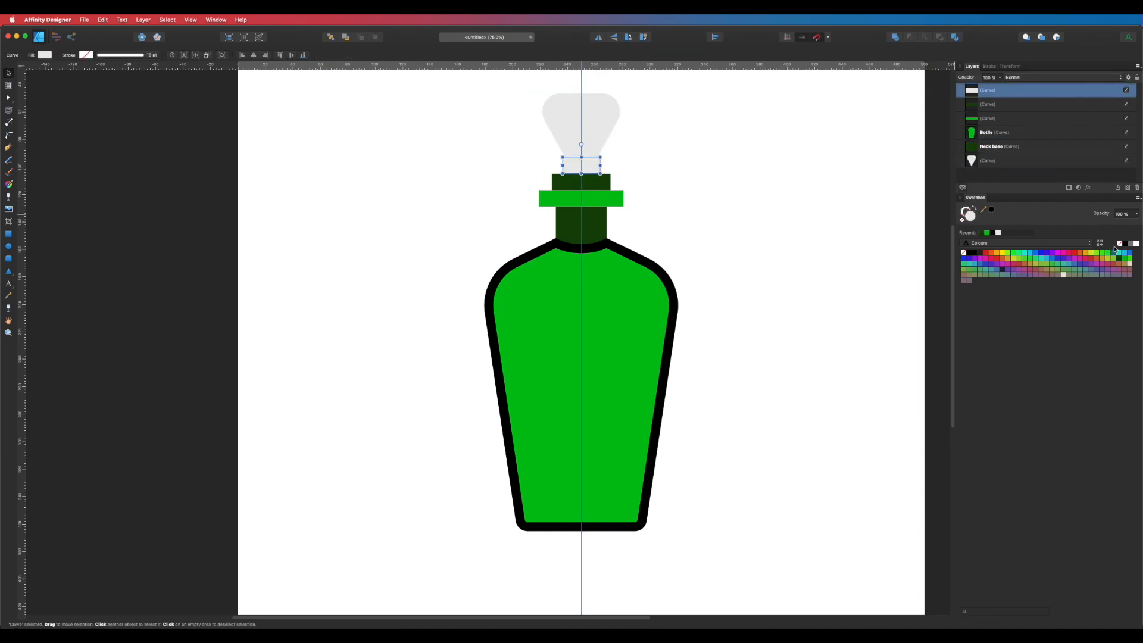
{"action": "left_click", "coordinate": [1124, 261]}
{"action": "left_click", "coordinate": [616, 122]}
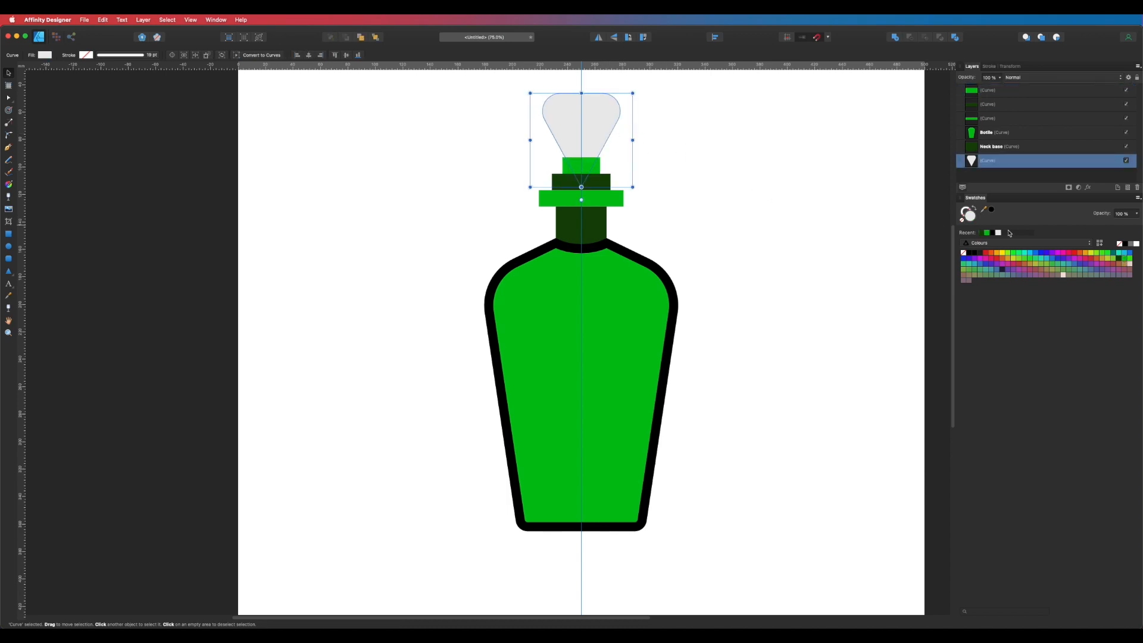
{"action": "left_click", "coordinate": [1123, 259]}
{"action": "left_click", "coordinate": [842, 224]}
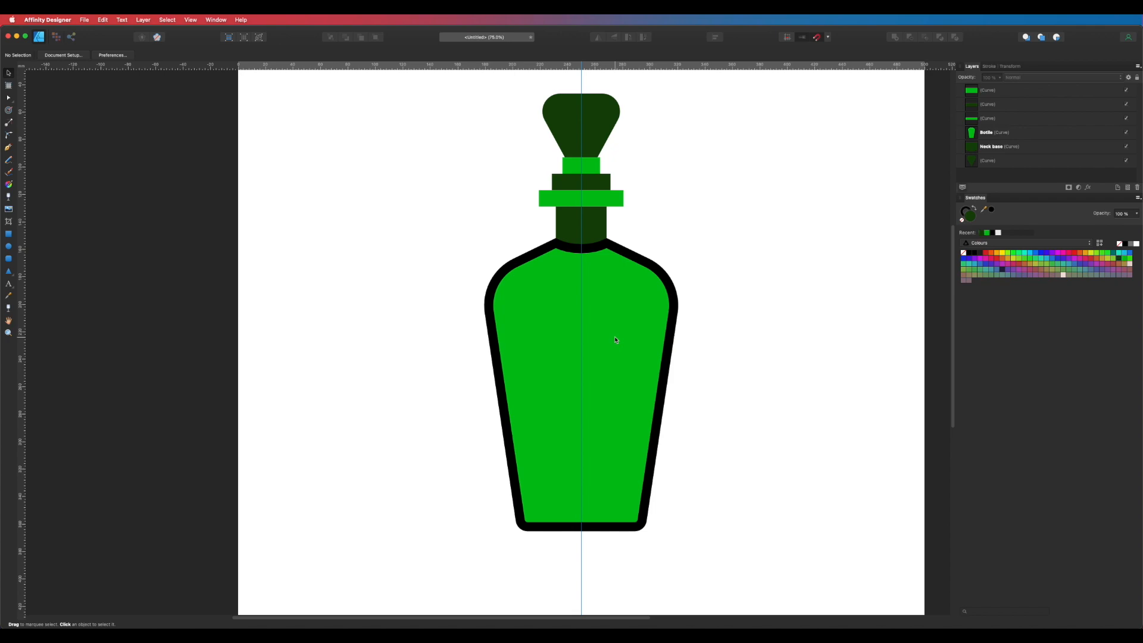
Rename the three collar rectangle layers from top to bottom as Neck 1, Neck 2 and Neck 3
{"action": "scroll", "coordinate": [616, 340], "scroll_direction": "up", "scroll_amount": 3}
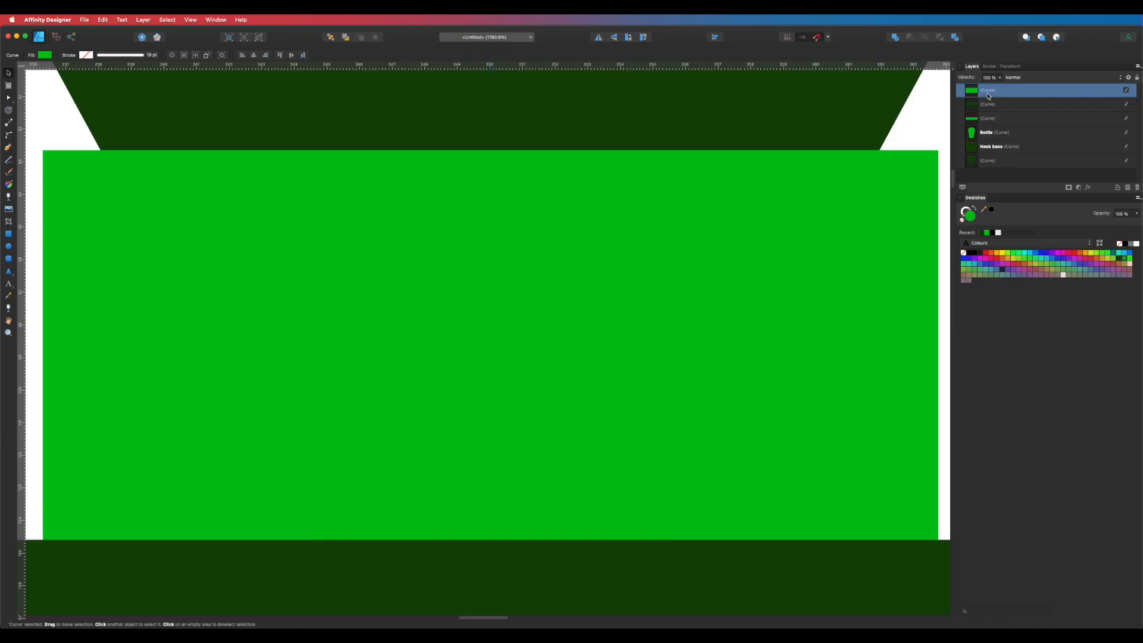
{"action": "double_click", "coordinate": [984, 89]}
{"action": "type", "text": "Neck 1"}
{"action": "key", "text": "Return"}
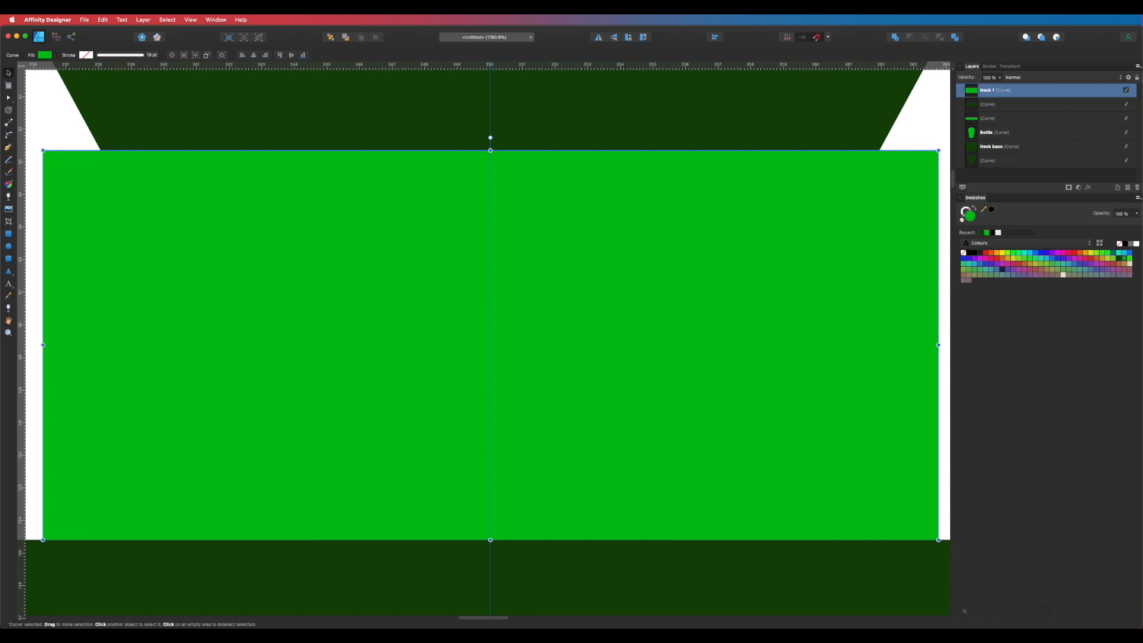
{"action": "double_click", "coordinate": [989, 104]}
{"action": "type", "text": "Ne"}
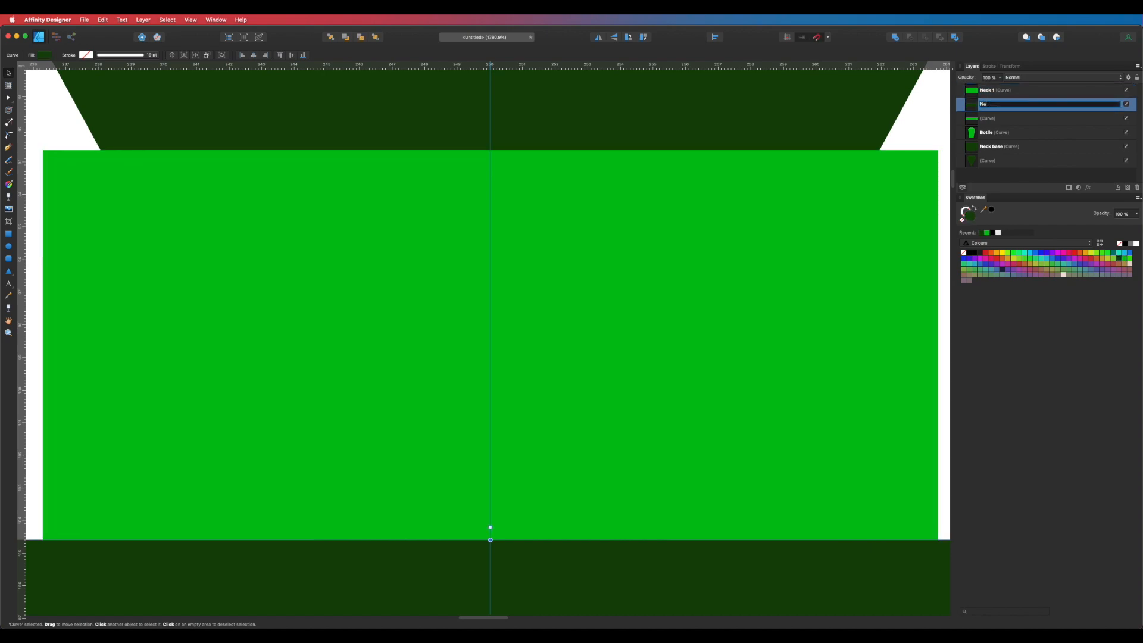
{"action": "type", "text": "ck 2"}
{"action": "key", "text": "Return"}
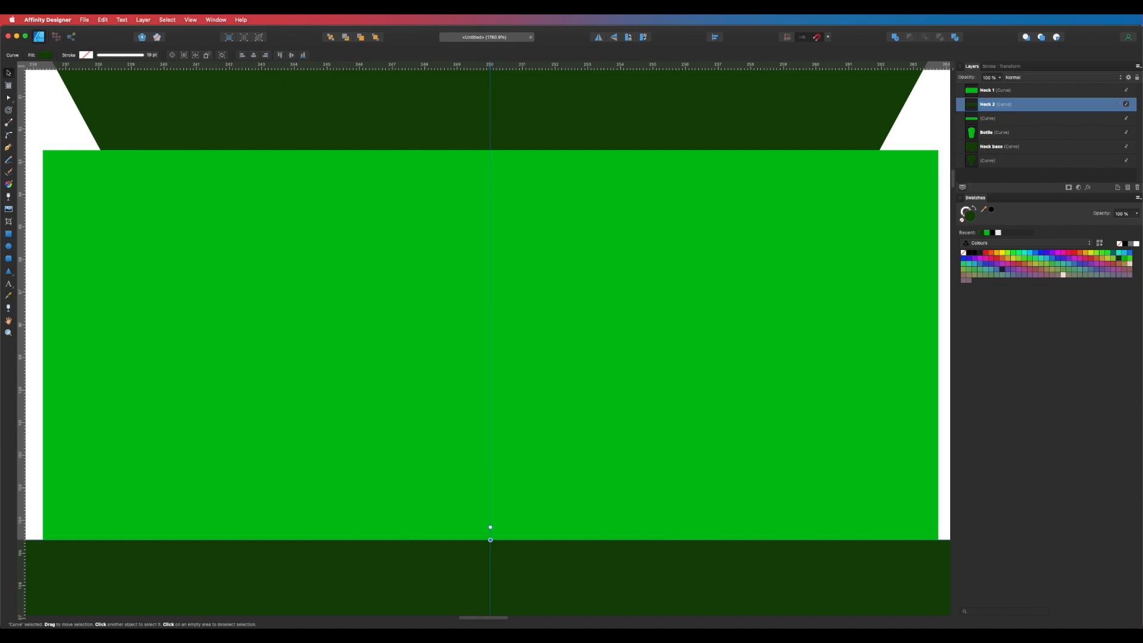
{"action": "double_click", "coordinate": [986, 119]}
{"action": "type", "text": "Neck 3"}
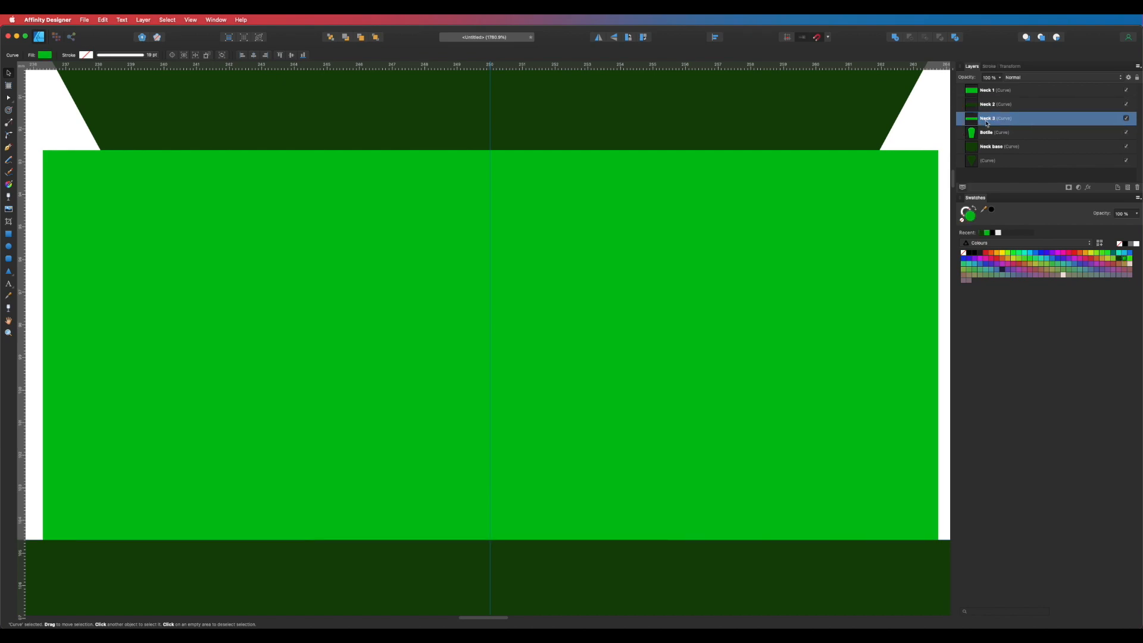
{"action": "key", "text": "Return"}
Move the Bottle layer to the bottom of the layer stack, below the neck base and the stopper
{"action": "left_click", "coordinate": [993, 150]}
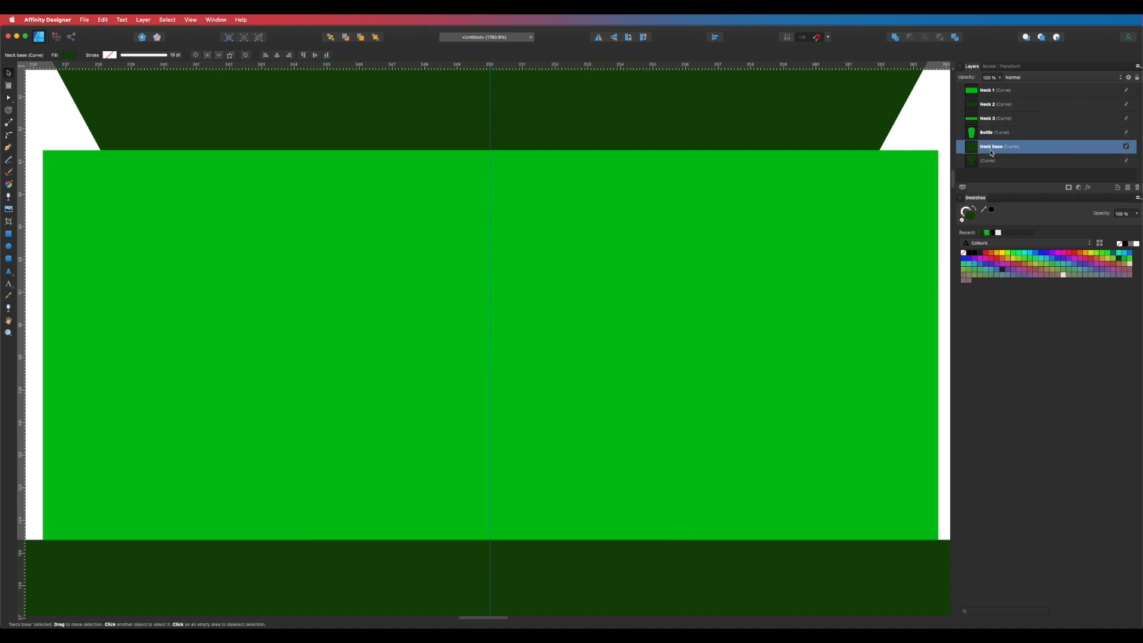
{"action": "mouse_move", "coordinate": [991, 133]}
{"action": "left_mouse_down"}
{"action": "mouse_move", "coordinate": [994, 167]}
{"action": "mouse_move", "coordinate": [991, 142]}
{"action": "left_mouse_up"}
{"action": "left_click", "coordinate": [910, 130]}
{"action": "left_click", "coordinate": [788, 207], "text": "alt+super"}
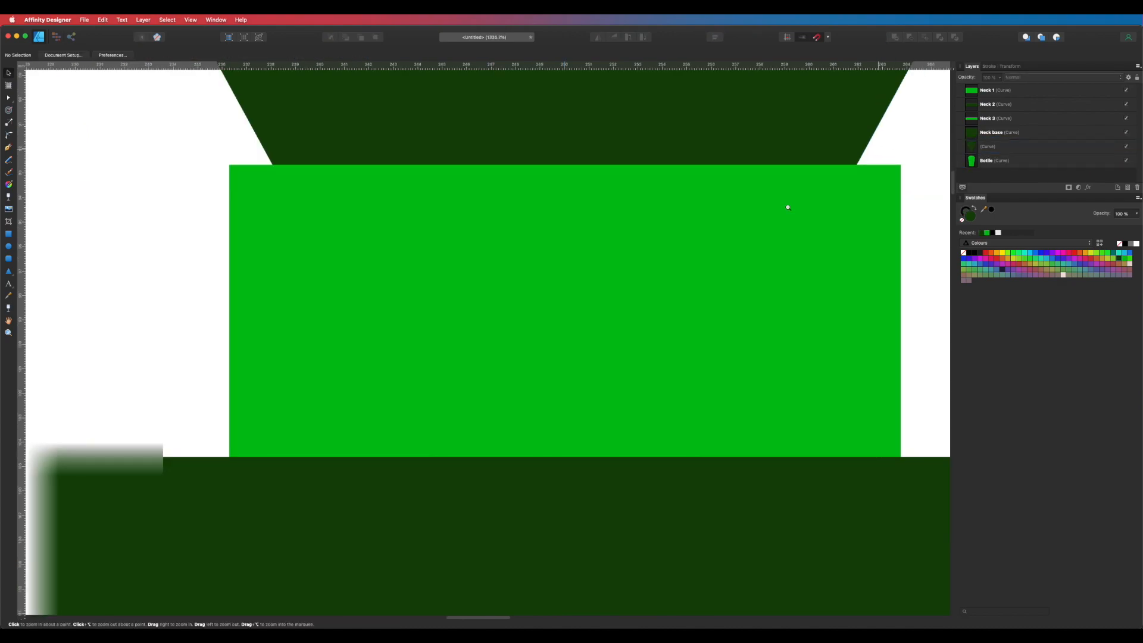
Examine the edges of the stopper and stepped collar up close, and check the bottle as a whole
{"action": "left_click", "coordinate": [788, 207], "text": "alt+super"}
{"action": "left_click", "coordinate": [788, 208], "text": "alt+super"}
{"action": "left_click", "coordinate": [788, 207], "text": "alt+super"}
{"action": "left_click", "coordinate": [788, 207], "text": "alt+super"}
{"action": "left_click", "coordinate": [788, 207], "text": "alt+super"}
{"action": "left_click", "coordinate": [788, 207], "text": "alt+super"}
{"action": "left_click", "coordinate": [788, 207], "text": "alt+super"}
{"action": "left_click", "coordinate": [788, 207], "text": "alt+super"}
{"action": "left_click", "coordinate": [788, 208], "text": "alt+super"}
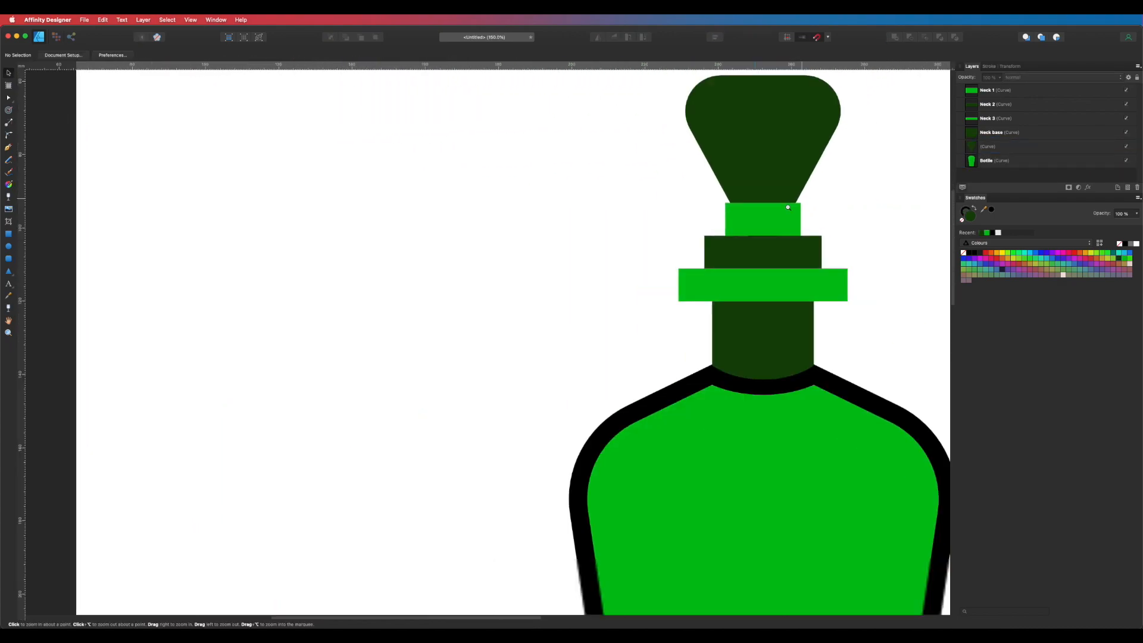
{"action": "left_click", "coordinate": [818, 210], "text": "alt+super"}
{"action": "left_click_drag", "start_coordinate": [841, 239], "coordinate": [743, 217]}
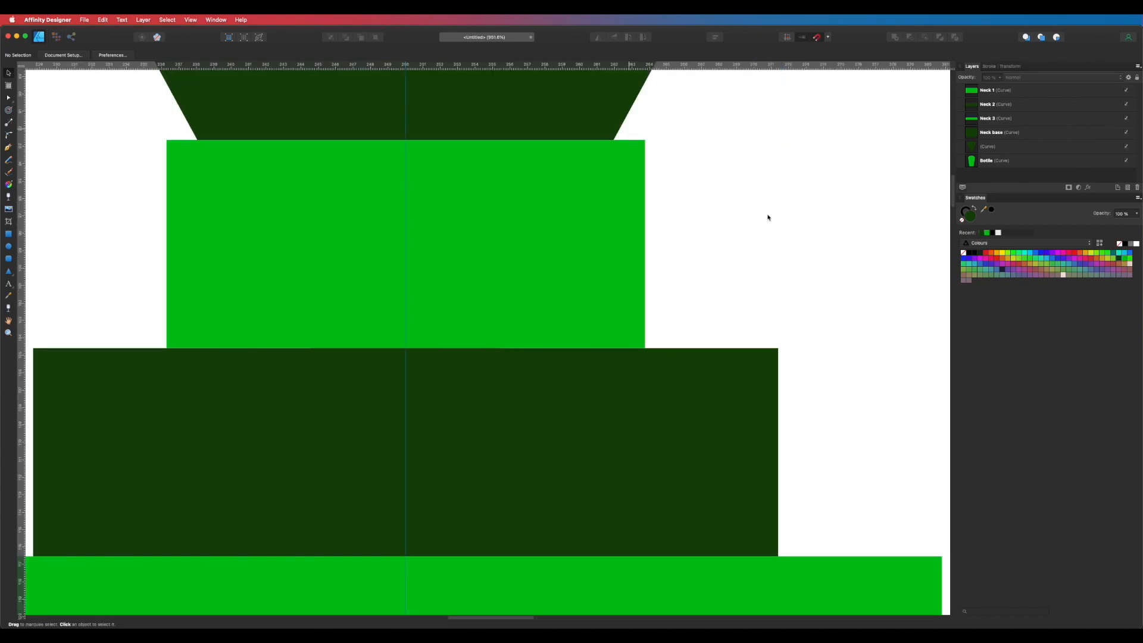
{"action": "key", "text": "super+0"}
{"action": "scroll", "coordinate": [633, 258], "scroll_direction": "up", "scroll_amount": 2}
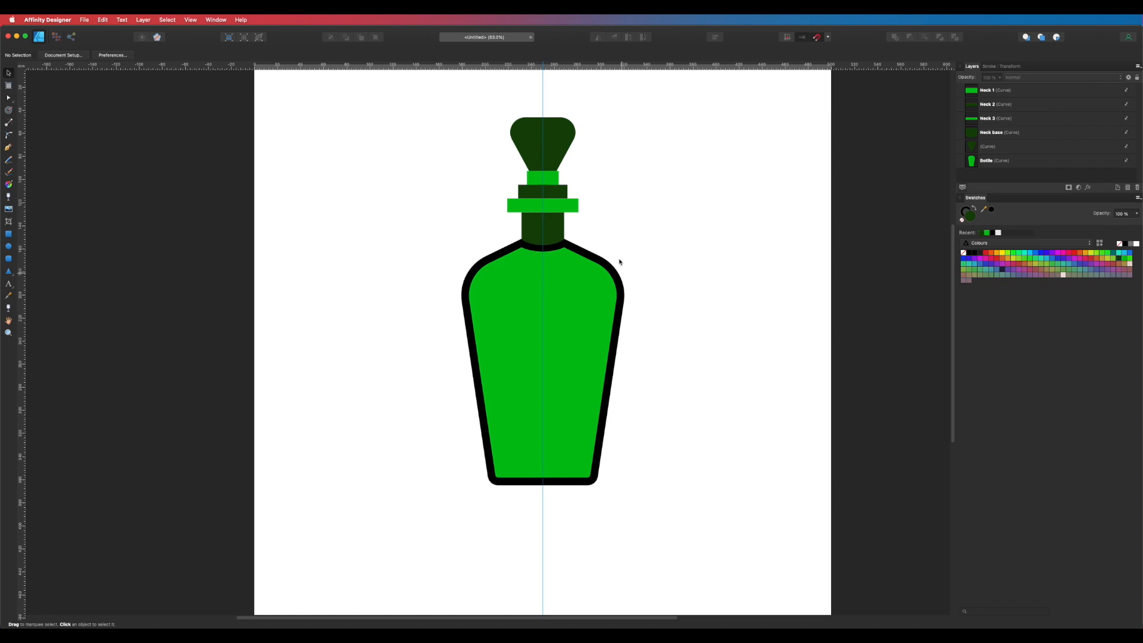
Expand the green bottle body's stroke into a separate outline shape
{"action": "left_click_drag", "start_coordinate": [707, 261], "coordinate": [772, 269]}
{"action": "left_click_drag", "start_coordinate": [720, 308], "coordinate": [773, 340]}
{"action": "left_click_drag", "start_coordinate": [715, 374], "coordinate": [760, 319]}
{"action": "left_click", "coordinate": [659, 303]}
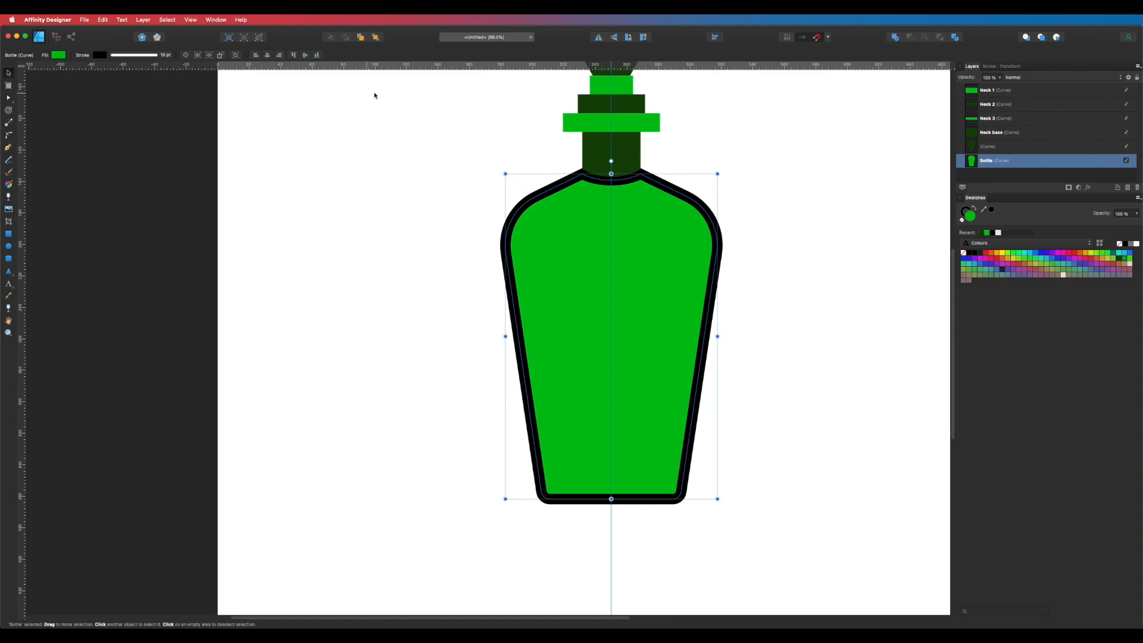
{"action": "left_click", "coordinate": [142, 19]}
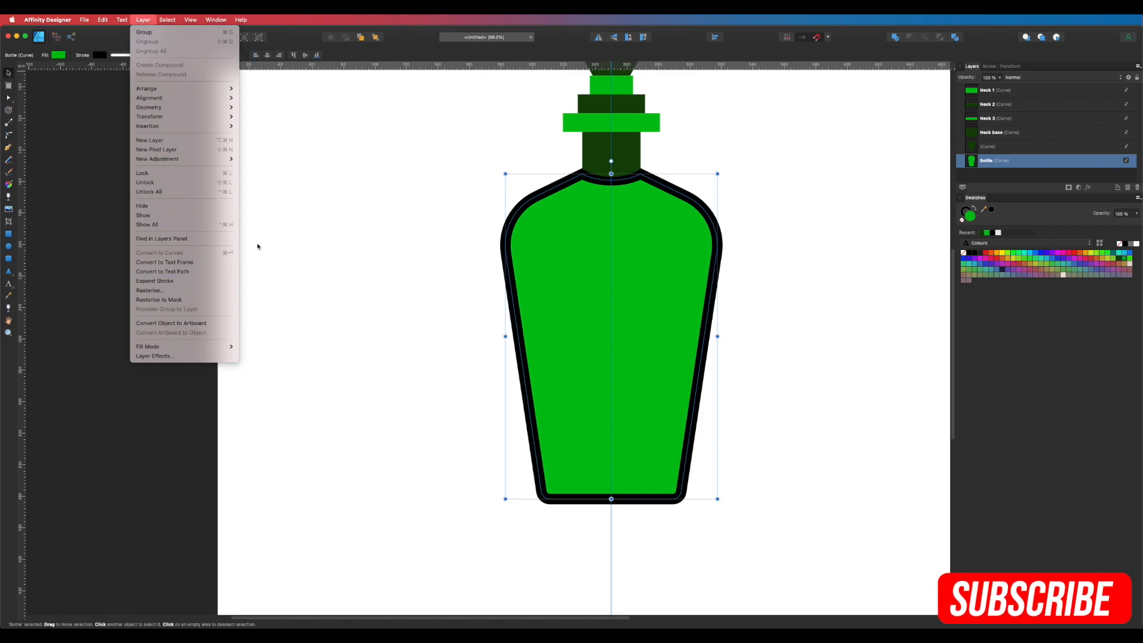
{"action": "left_click", "coordinate": [155, 280]}
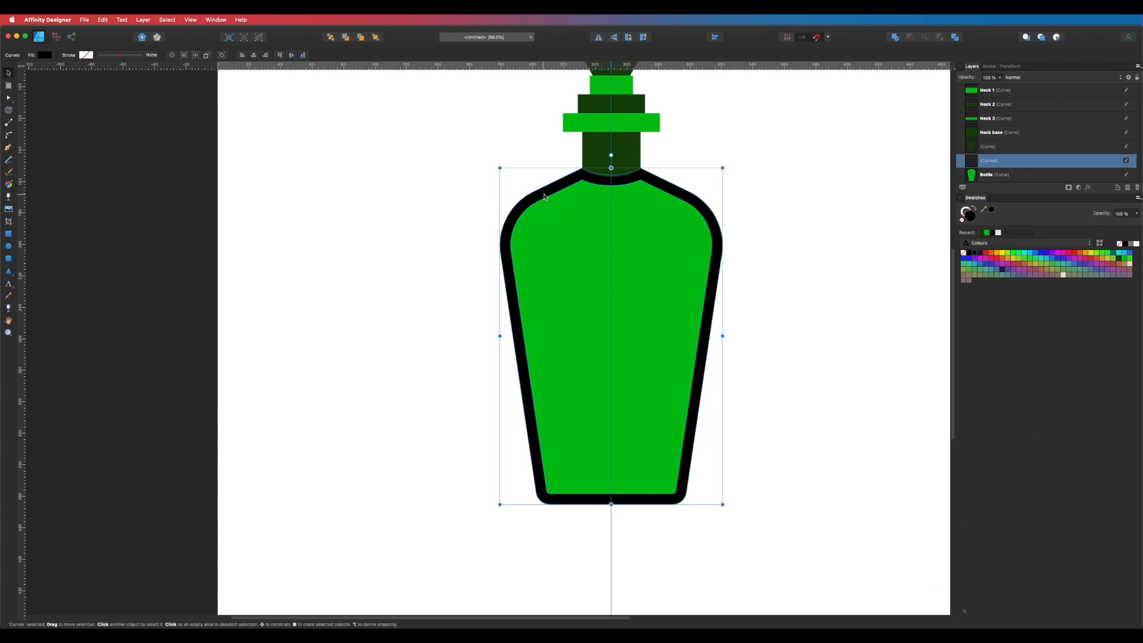
{"action": "left_click_drag", "start_coordinate": [544, 196], "coordinate": [420, 140]}
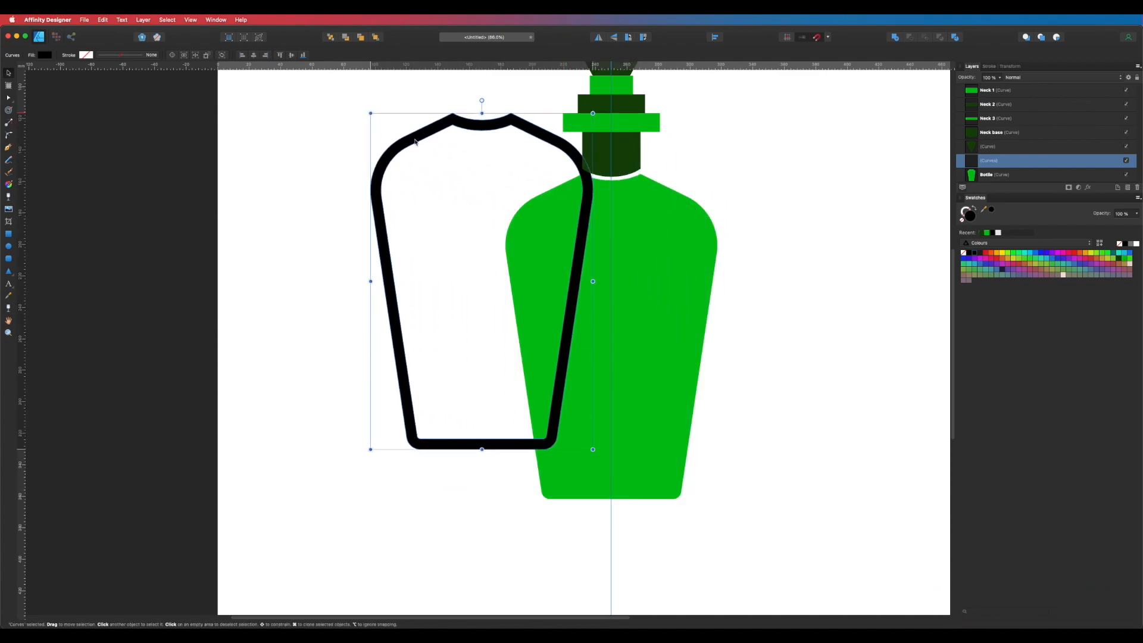
{"action": "key", "text": "super+z"}
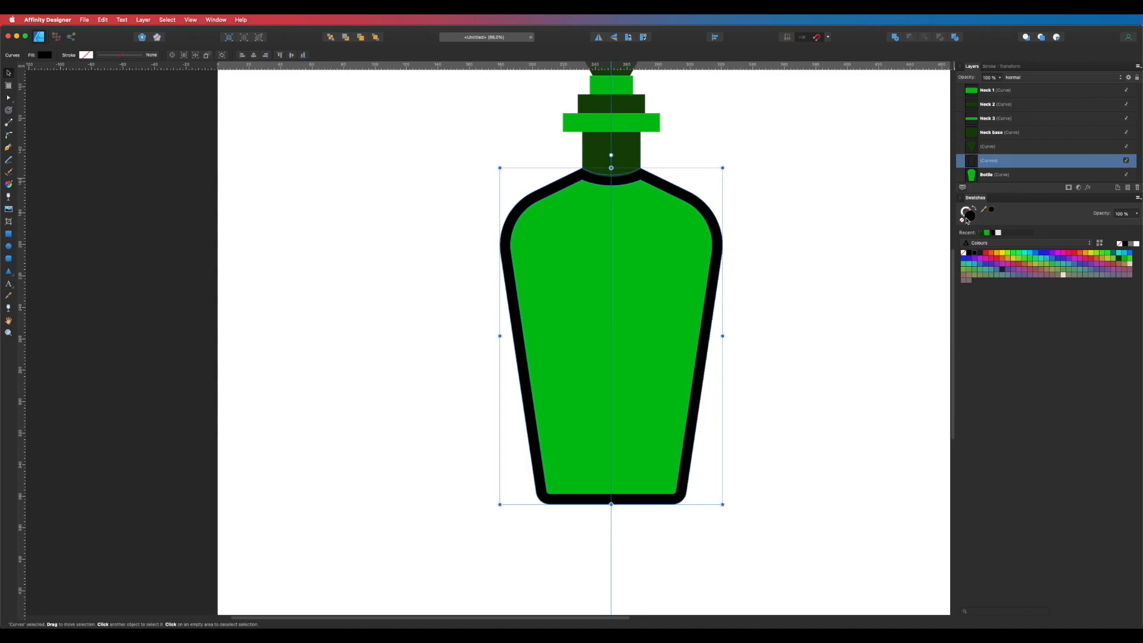
Inspect the expanded black outline around the bottle's shoulders and body
{"action": "left_click", "coordinate": [832, 214]}
{"action": "left_click_drag", "start_coordinate": [792, 255], "coordinate": [797, 219]}
{"action": "left_click", "coordinate": [607, 209]}
{"action": "left_click_drag", "start_coordinate": [587, 143], "coordinate": [715, 197]}
{"action": "left_click", "coordinate": [792, 131]}
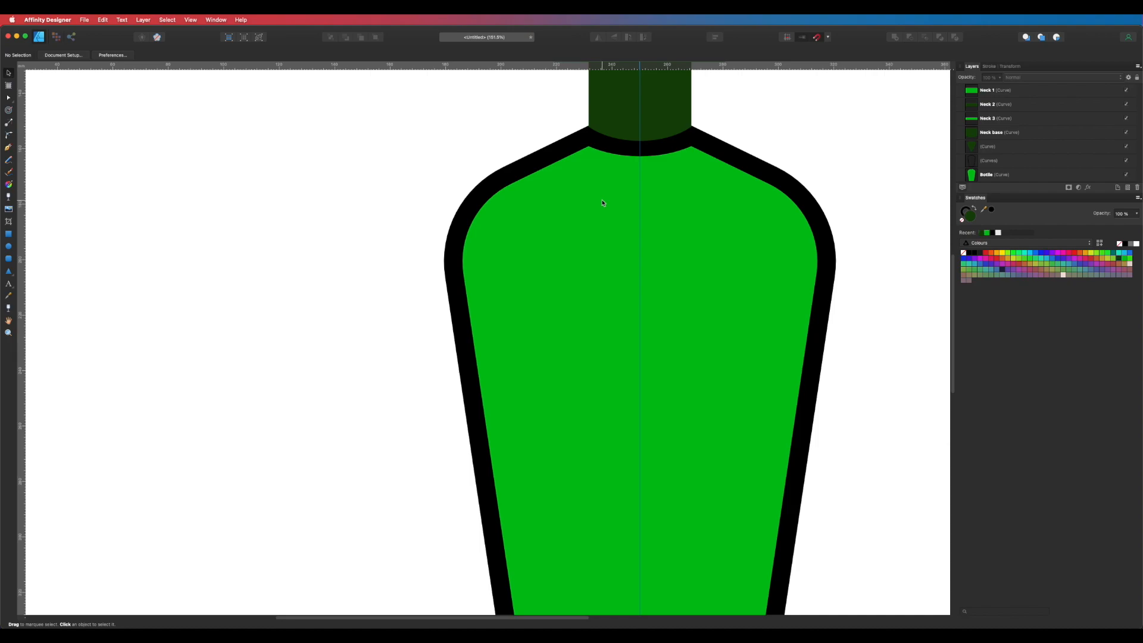
{"action": "left_click_drag", "start_coordinate": [633, 281], "coordinate": [555, 217]}
{"action": "left_click", "coordinate": [636, 261], "text": "alt+super"}
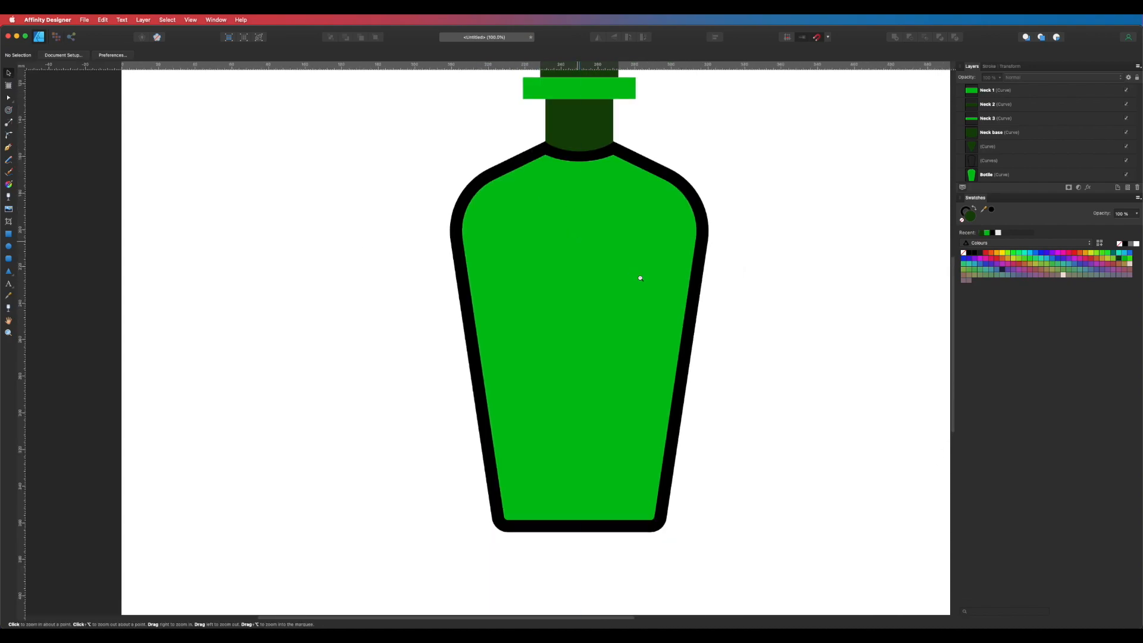
{"action": "left_click_drag", "start_coordinate": [581, 464], "coordinate": [572, 458]}
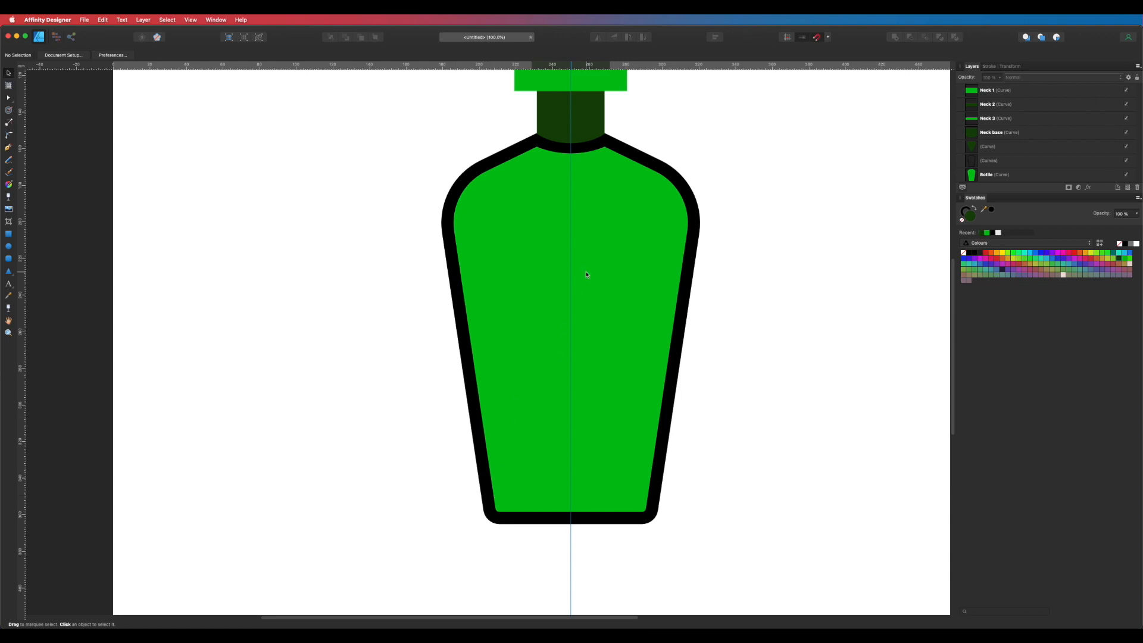
Draw a closed five-point Pen shape over the bottle's left side, from the inner neck corner to near the base and back around outside the outline
{"action": "key", "text": "p"}
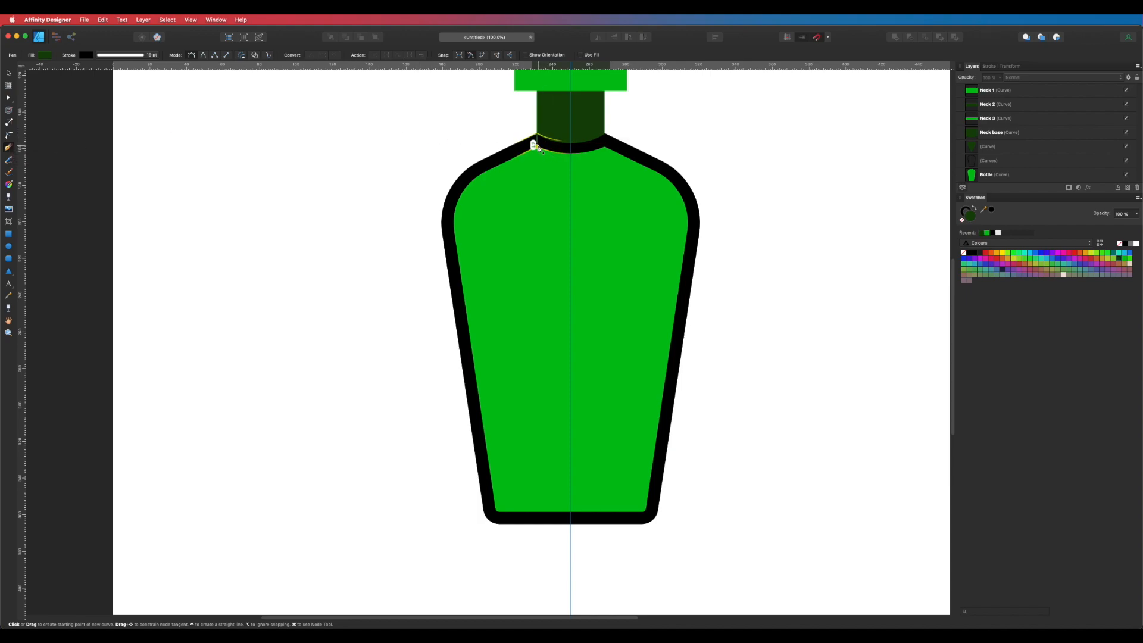
{"action": "left_click", "coordinate": [537, 148]}
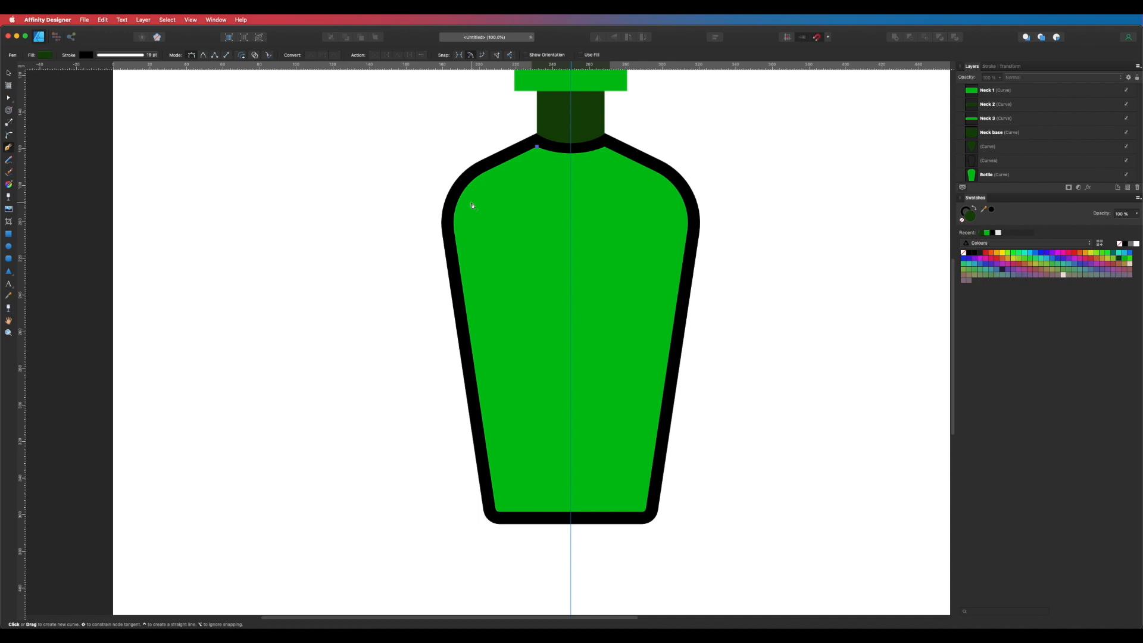
{"action": "left_click", "coordinate": [472, 203]}
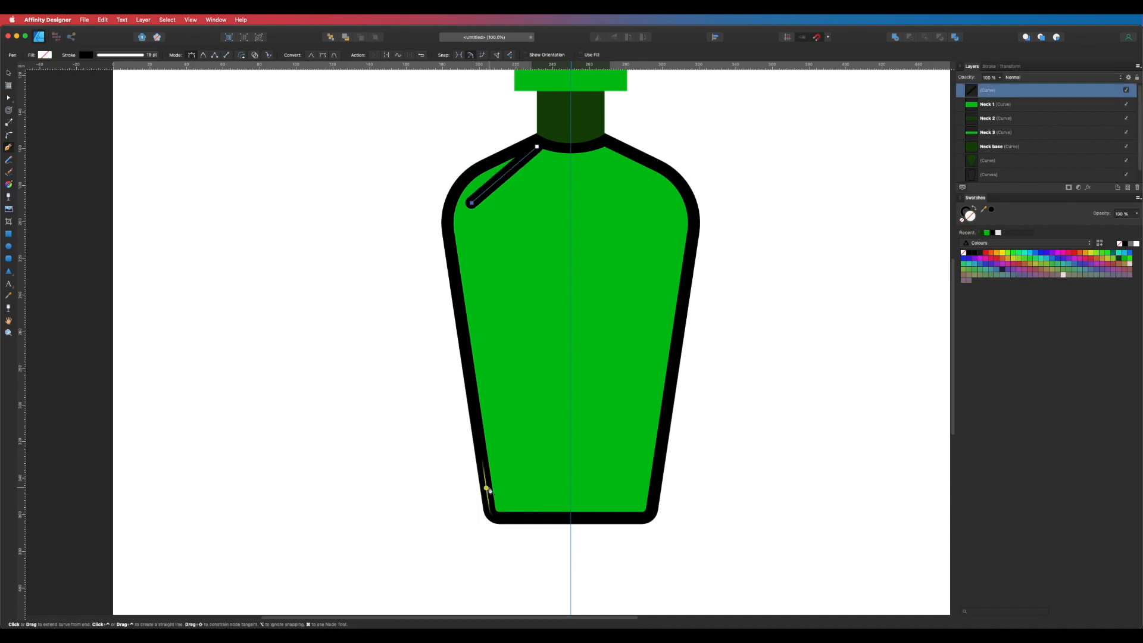
{"action": "left_click", "coordinate": [487, 488]}
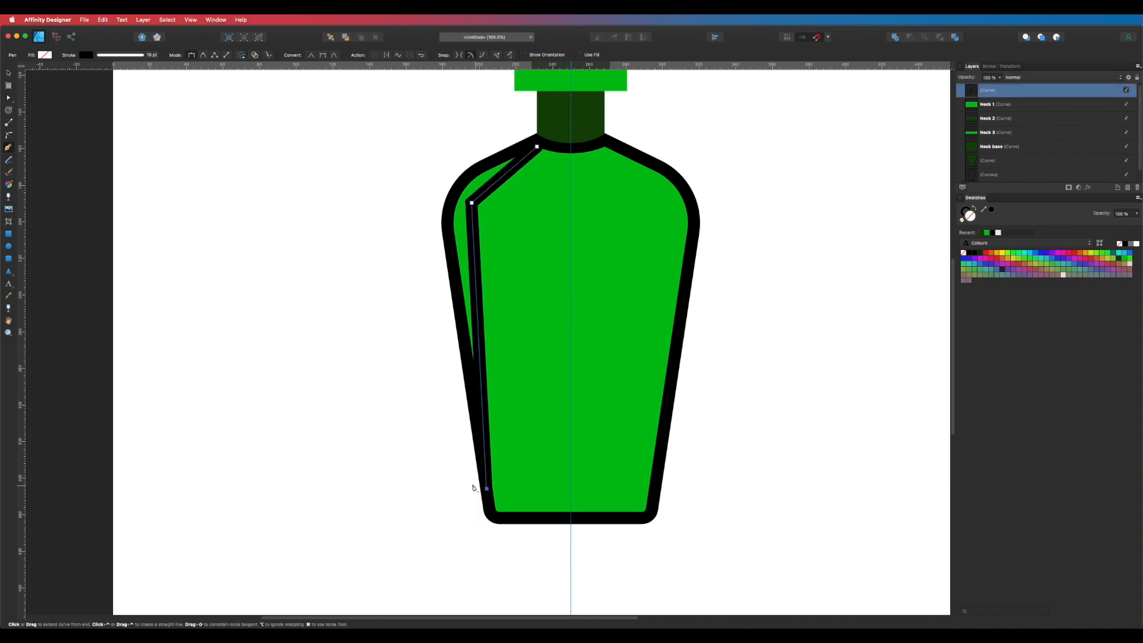
{"action": "left_click", "coordinate": [403, 190]}
{"action": "left_click", "coordinate": [479, 133]}
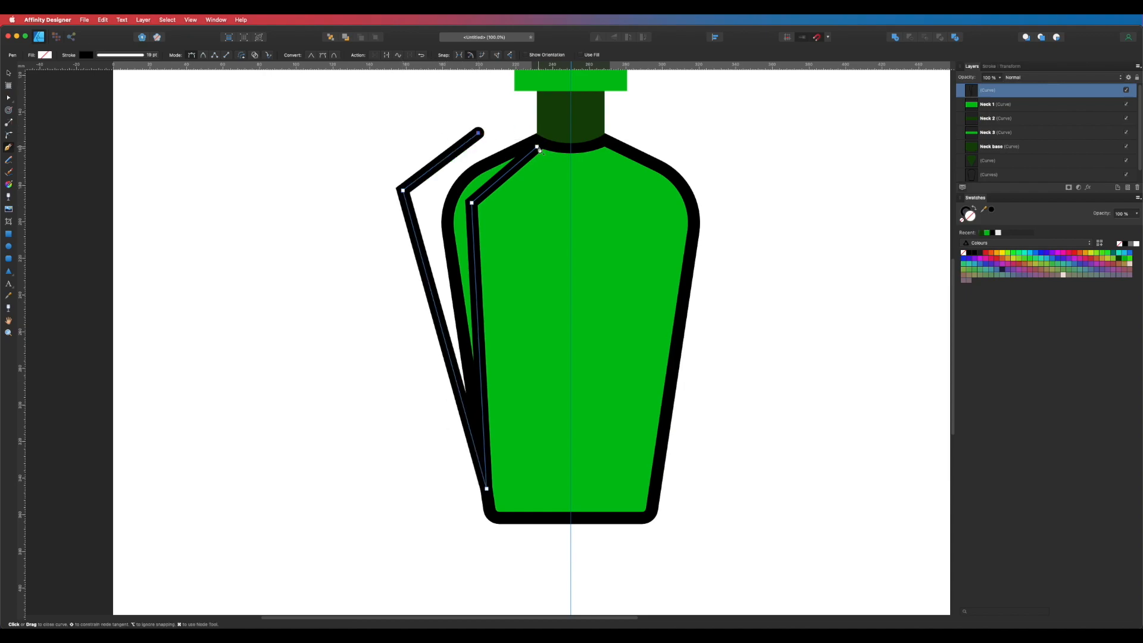
{"action": "left_click", "coordinate": [538, 148]}
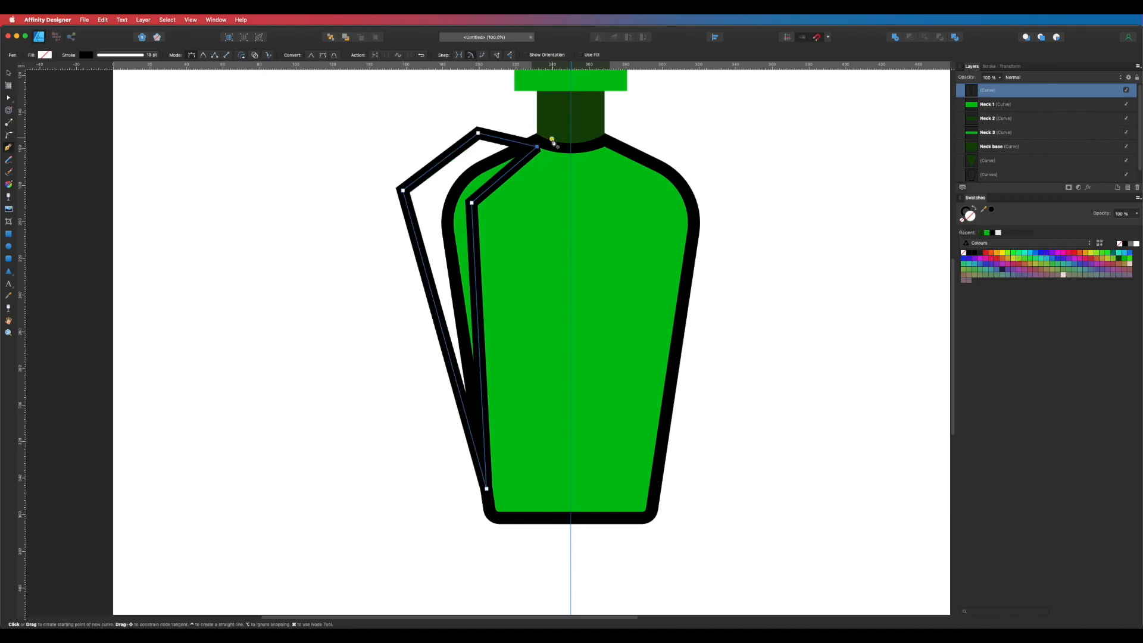
{"action": "key", "text": "v"}
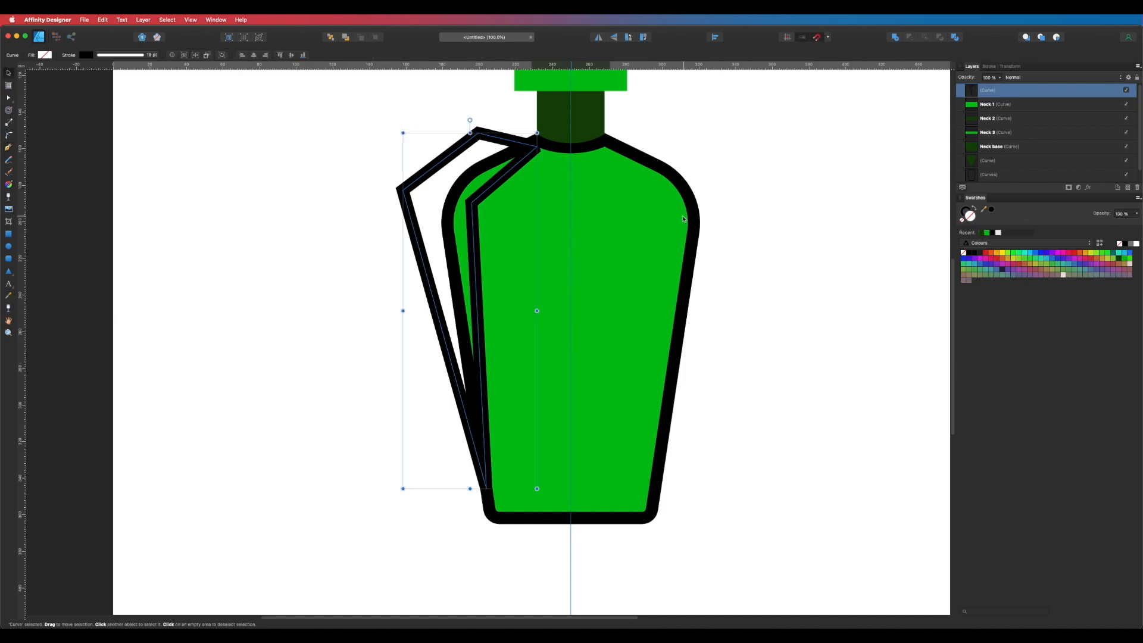
Duplicate the green Bottle shape in place
{"action": "left_click", "coordinate": [647, 218]}
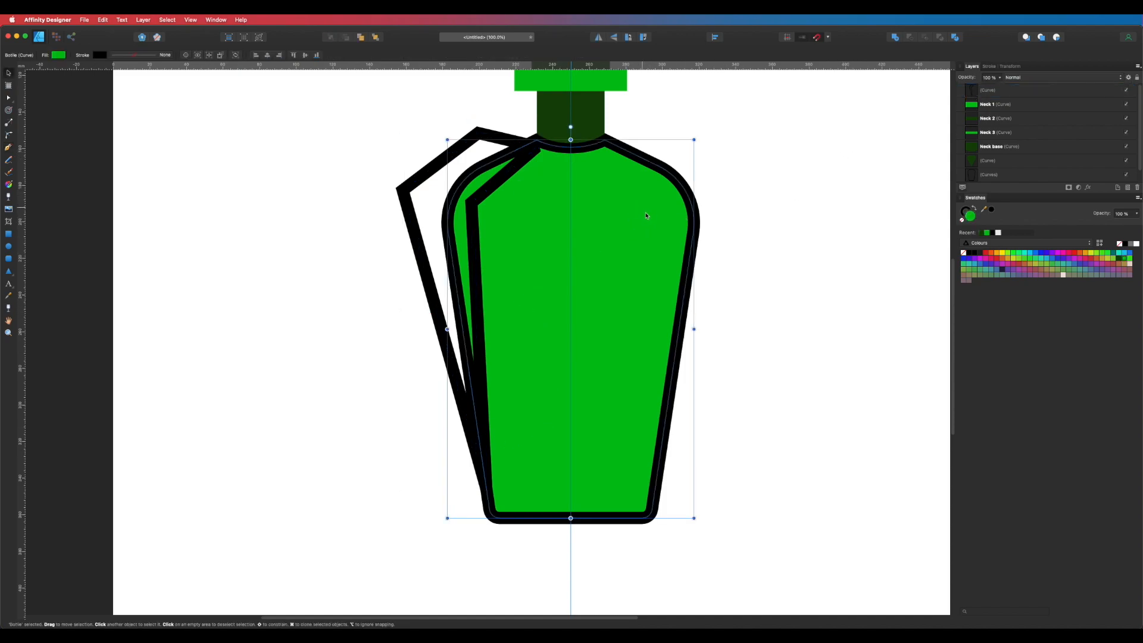
{"action": "scroll", "coordinate": [1043, 128], "scroll_direction": "down", "scroll_amount": 1}
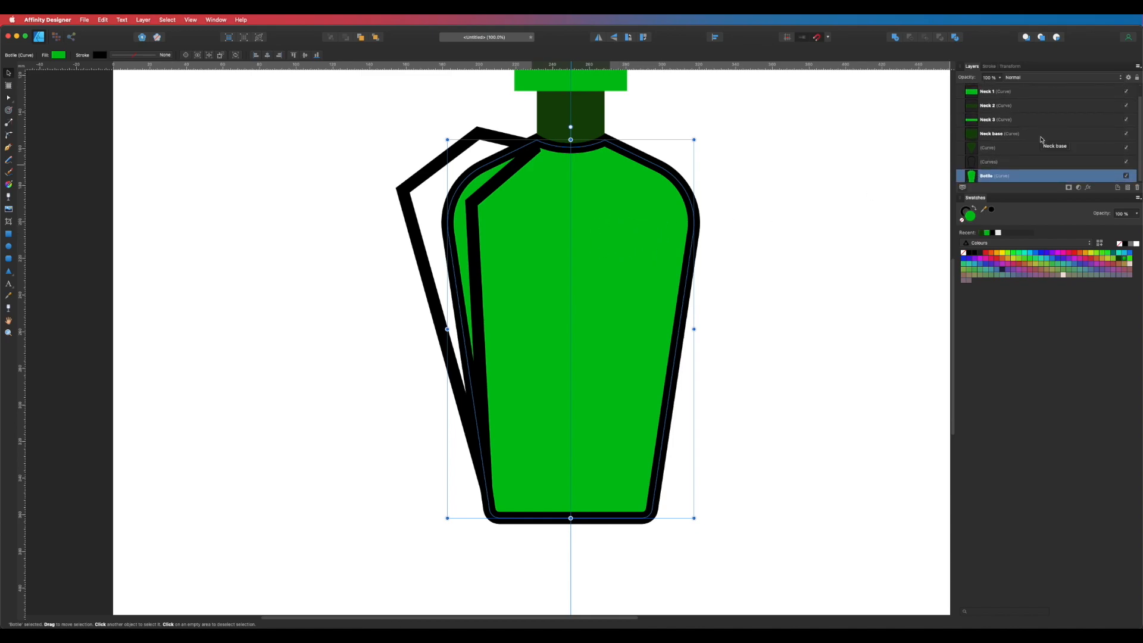
{"action": "key", "text": "super+j"}
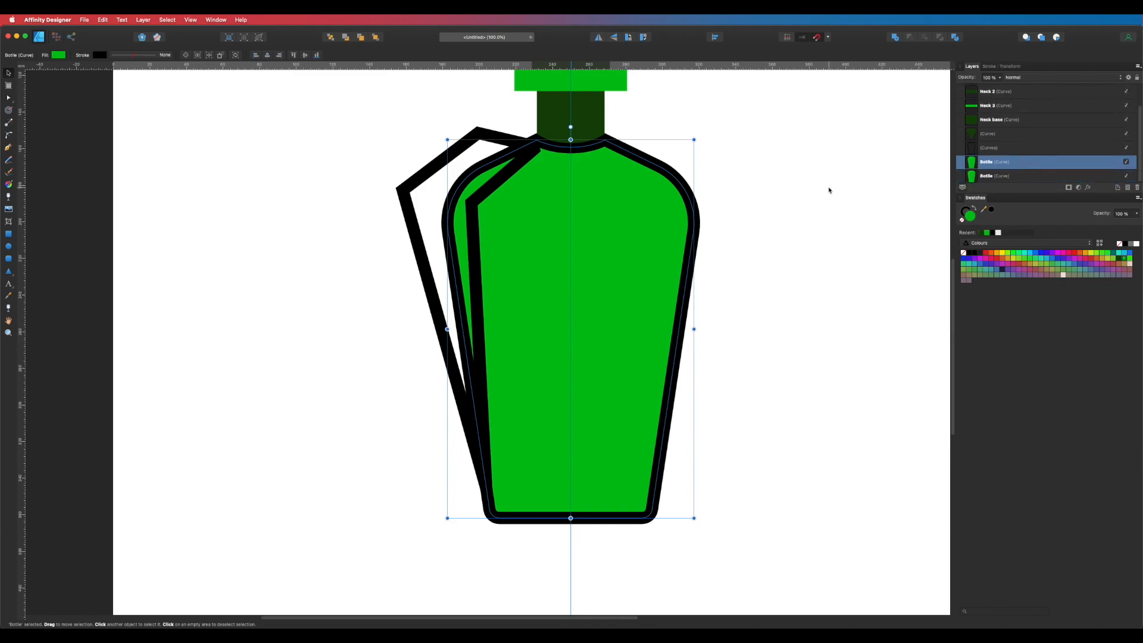
{"action": "left_click", "coordinate": [829, 190]}
Intersect the Pen shape with the bottle duplicate and fill the resulting left-side highlight with off-white
{"action": "left_click", "coordinate": [487, 147]}
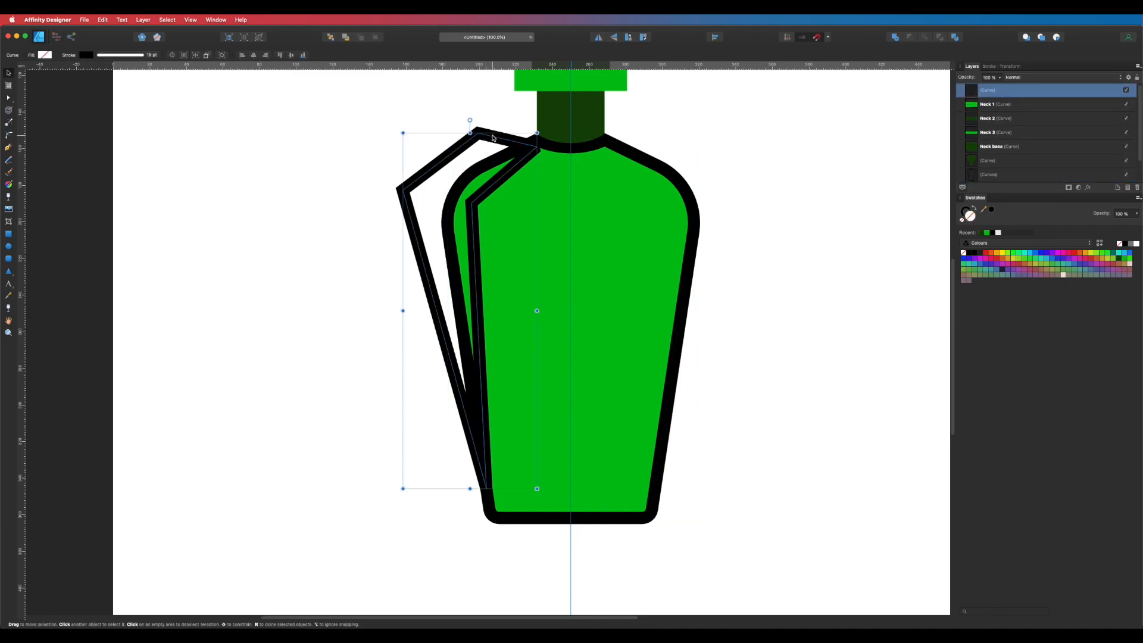
{"action": "left_click", "coordinate": [630, 202], "text": "shift"}
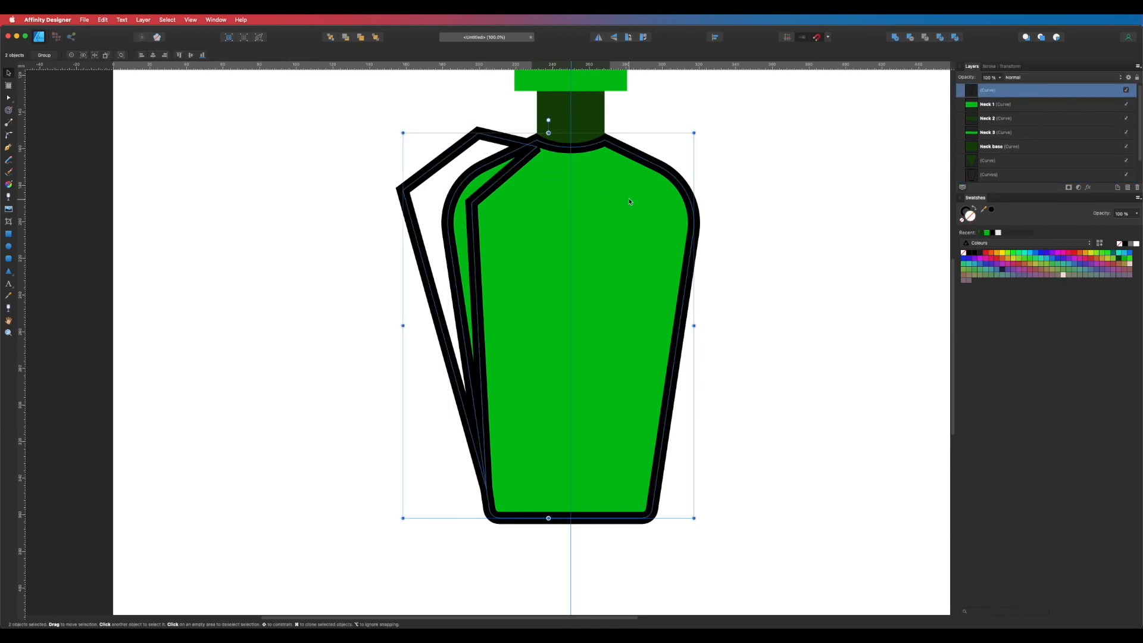
{"action": "left_click", "coordinate": [925, 37]}
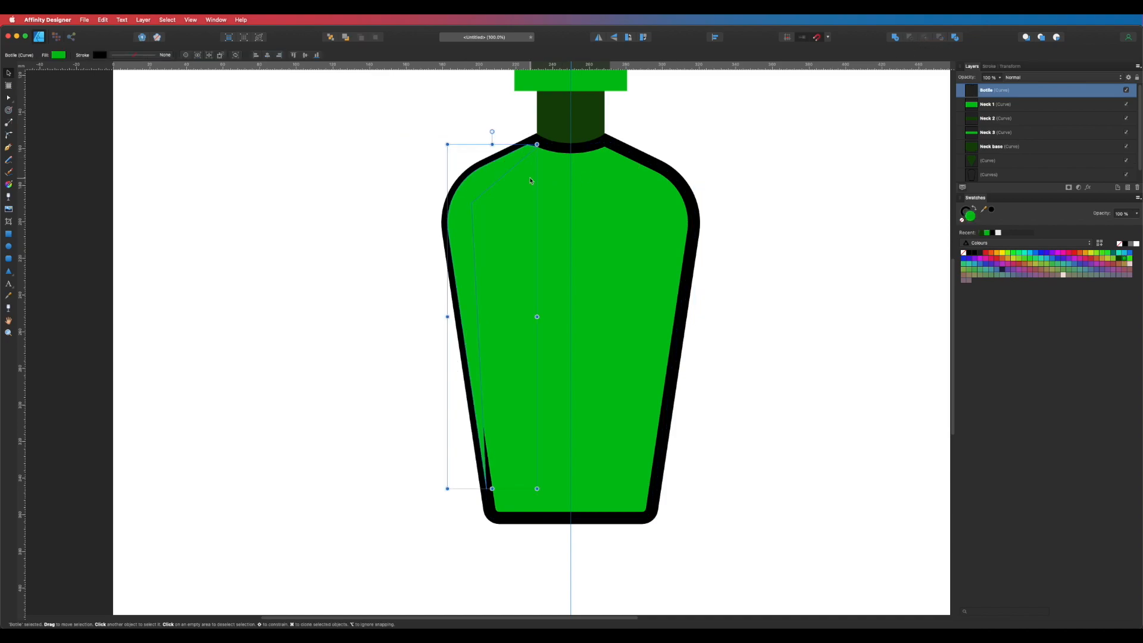
{"action": "left_click_drag", "start_coordinate": [525, 182], "coordinate": [492, 193]}
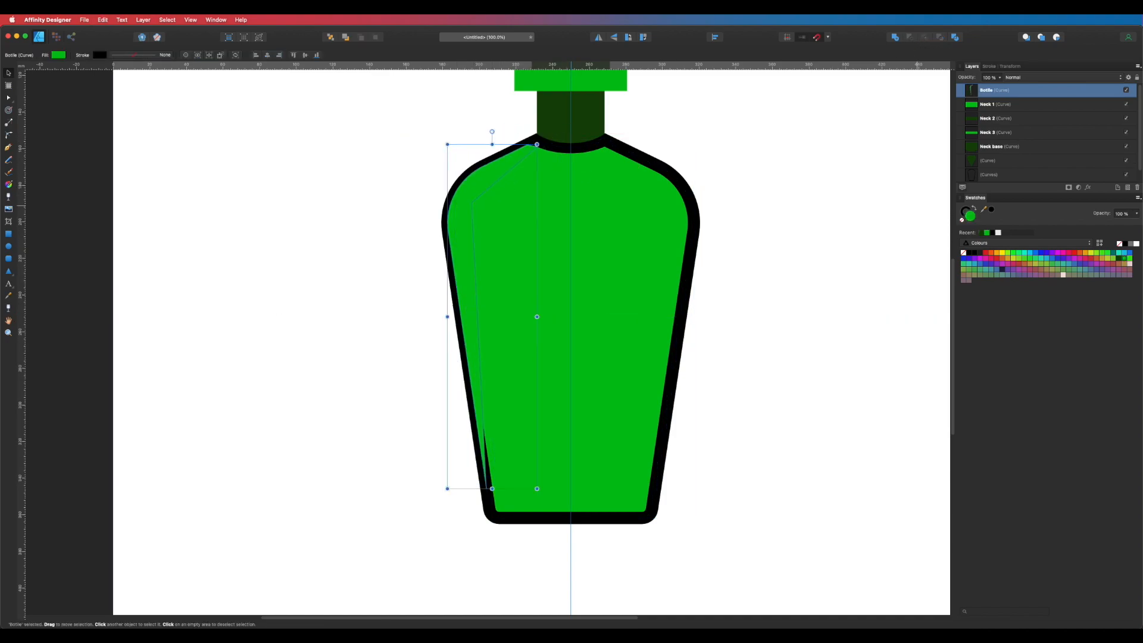
{"action": "left_click", "coordinate": [998, 233]}
{"action": "left_click", "coordinate": [768, 278]}
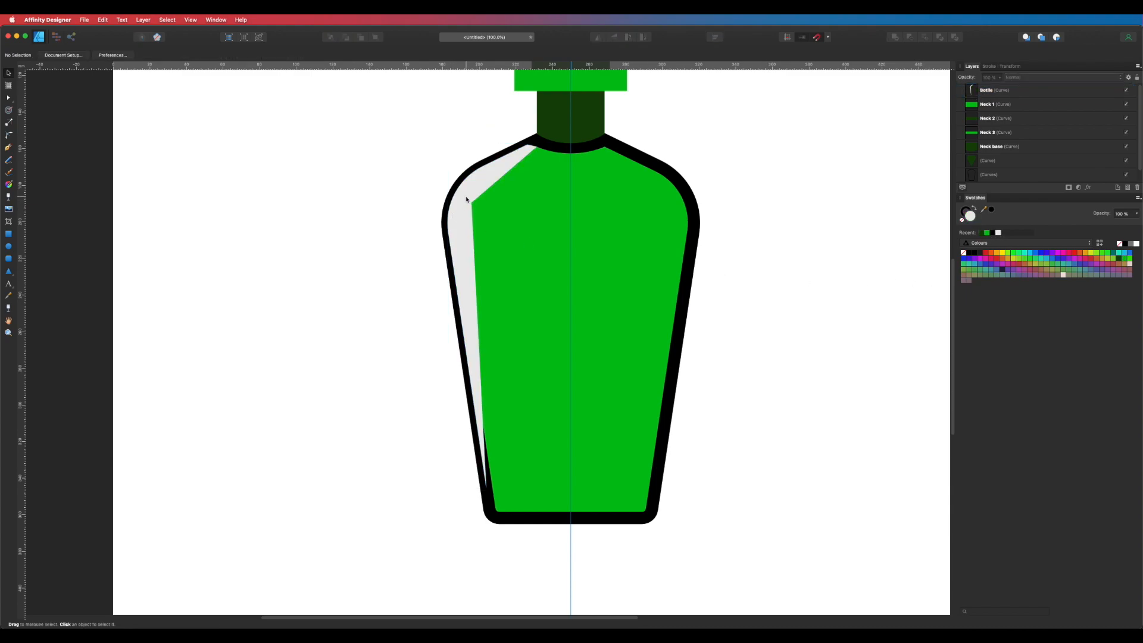
Round the highlight's inner shoulder corner with the Corner tool so it follows the bottle's curve
{"action": "left_click", "coordinate": [469, 202]}
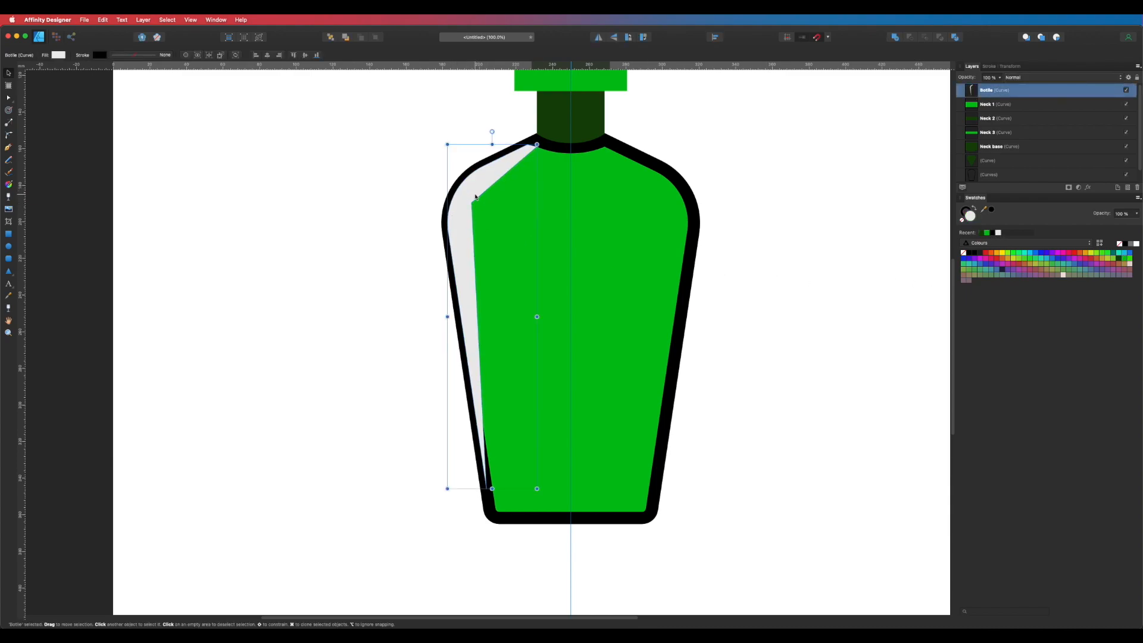
{"action": "key", "text": "a"}
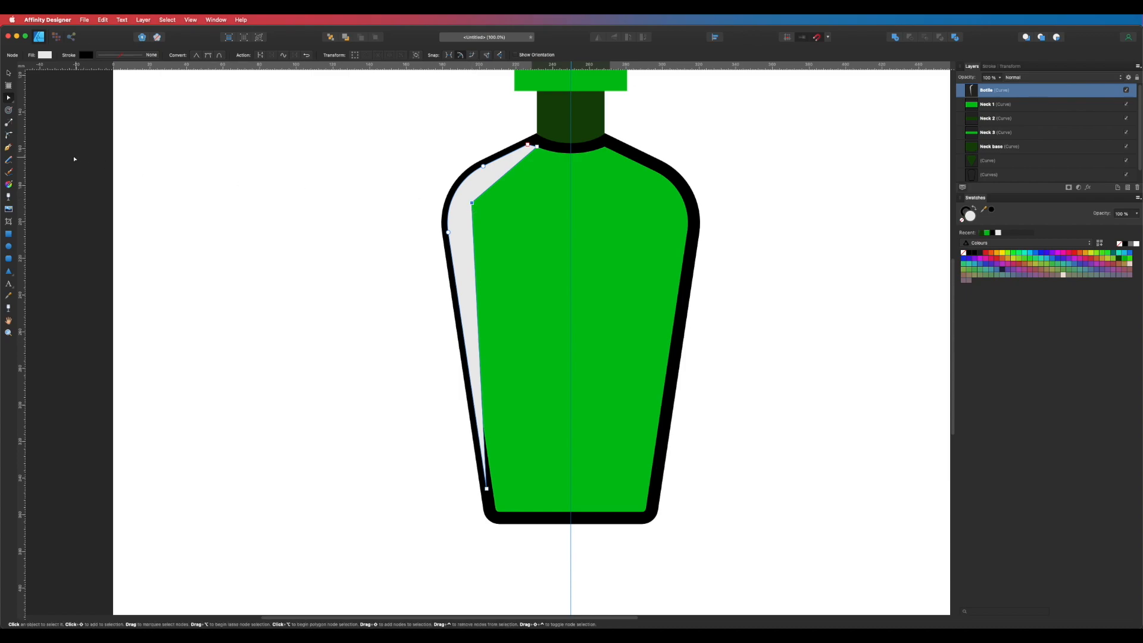
{"action": "left_click", "coordinate": [7, 136]}
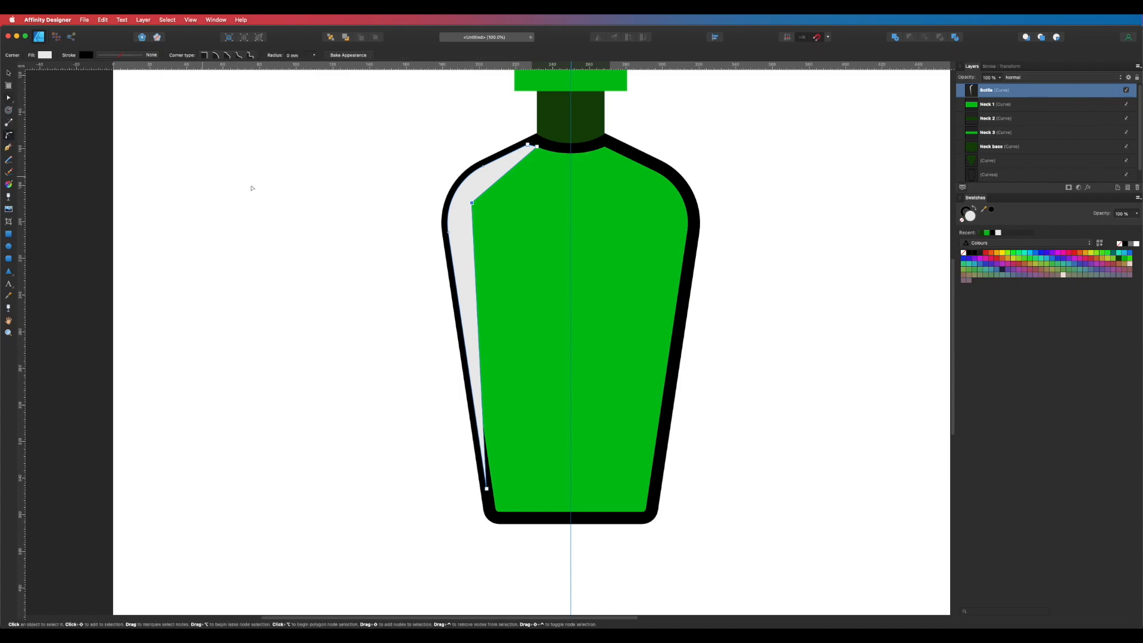
{"action": "left_click_drag", "start_coordinate": [471, 203], "coordinate": [525, 232]}
{"action": "key", "text": "v"}
{"action": "left_click", "coordinate": [359, 226]}
{"action": "key", "text": "c"}
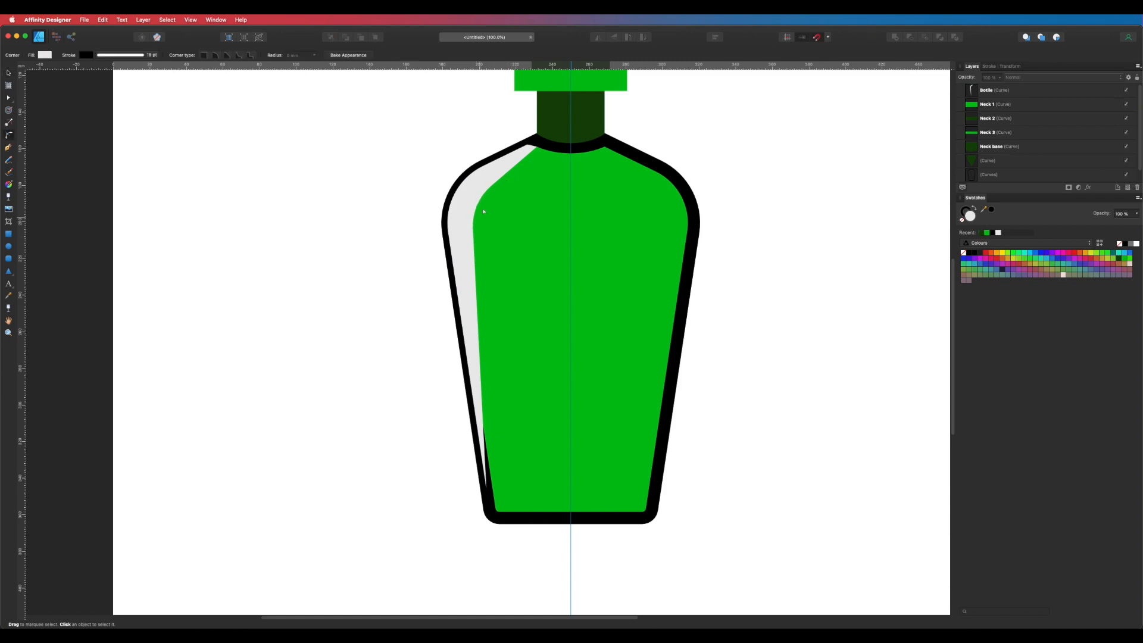
{"action": "key", "text": "v"}
{"action": "left_click", "coordinate": [455, 269]}
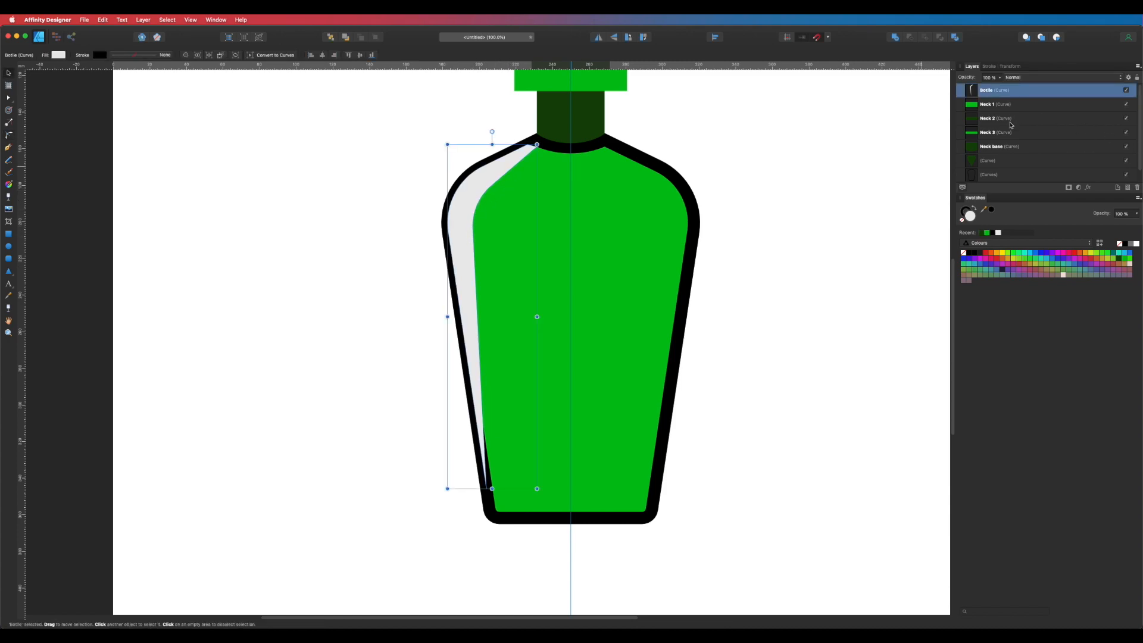
Rename the expanded stroke layer as Bottle Outline
{"action": "double_click", "coordinate": [992, 174]}
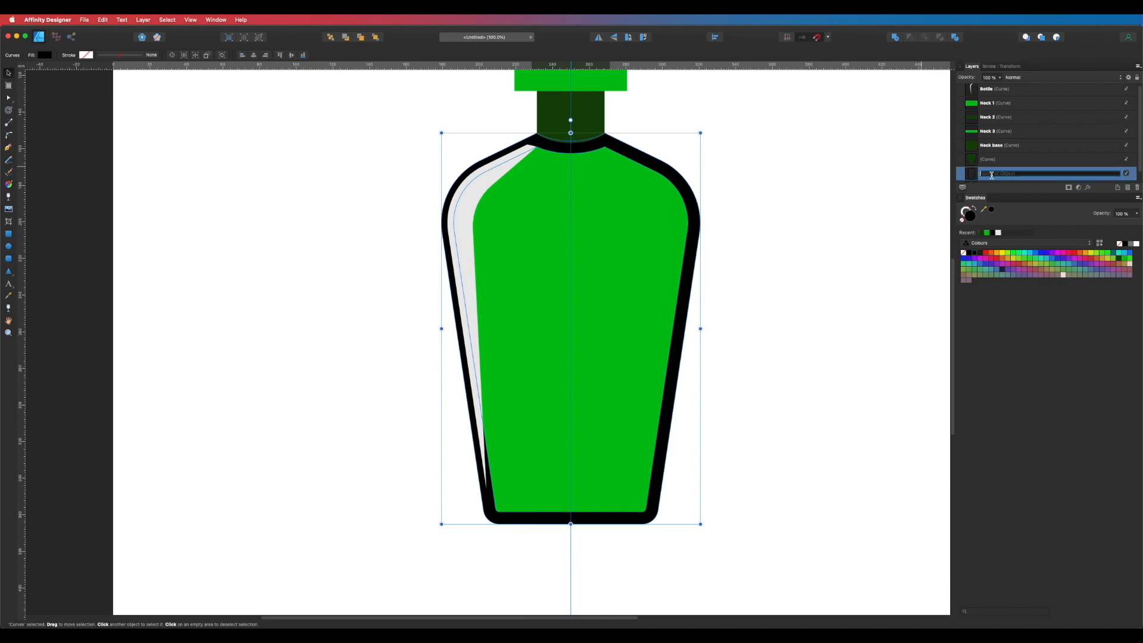
{"action": "type", "text": "Bottle Outline"}
{"action": "key", "text": "Return"}
Move the highlight layer between the Bottle Outline layer and the green Bottle layer
{"action": "scroll", "coordinate": [1017, 138], "scroll_direction": "down", "scroll_amount": 2}
{"action": "scroll", "coordinate": [1017, 138], "scroll_direction": "up", "scroll_amount": 2}
{"action": "left_click_drag", "start_coordinate": [995, 93], "coordinate": [972, 156]}
{"action": "left_click", "coordinate": [868, 184]}
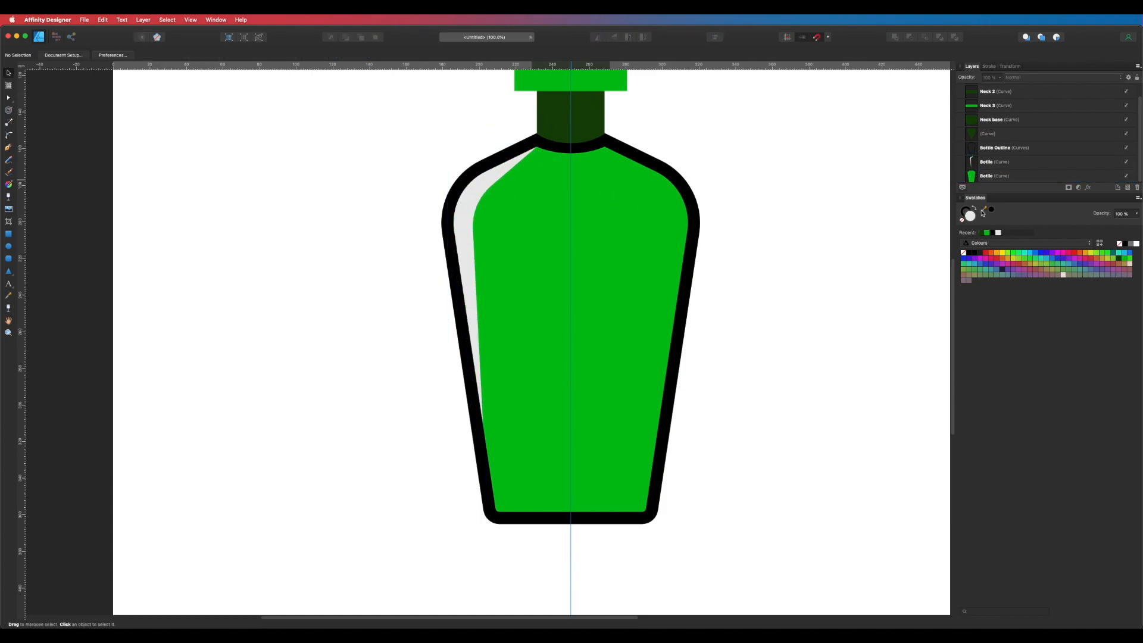
Duplicate the bottle's left-side highlight, flip the copy horizontally and fit it against the right inner edge of the outline
{"action": "key", "text": "c"}
{"action": "left_click", "coordinate": [1003, 162]}
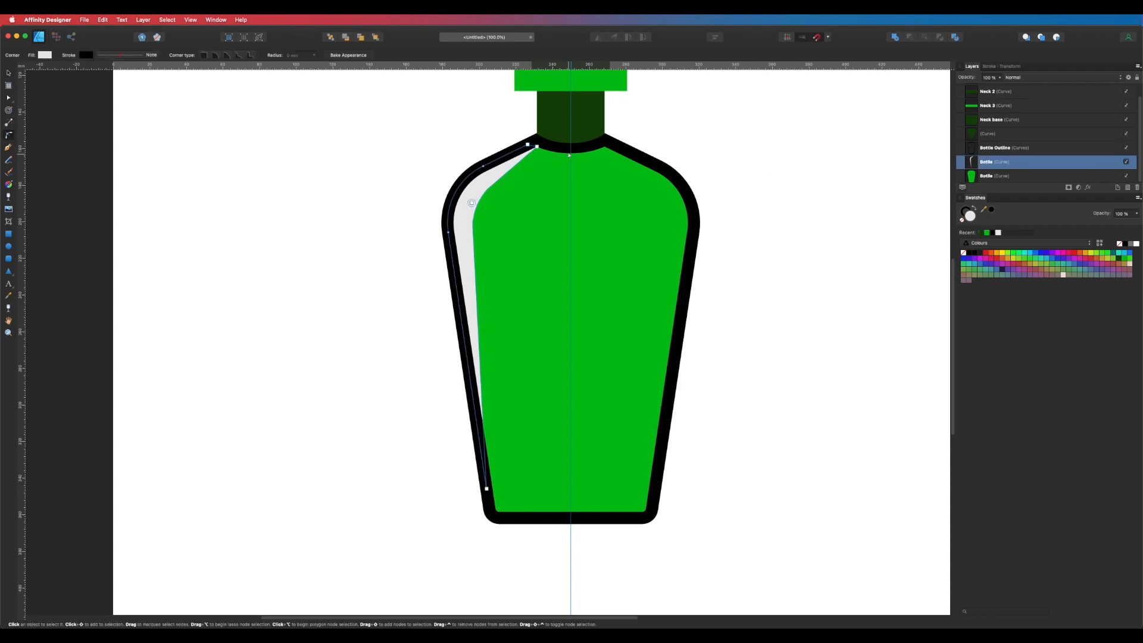
{"action": "key", "text": "v"}
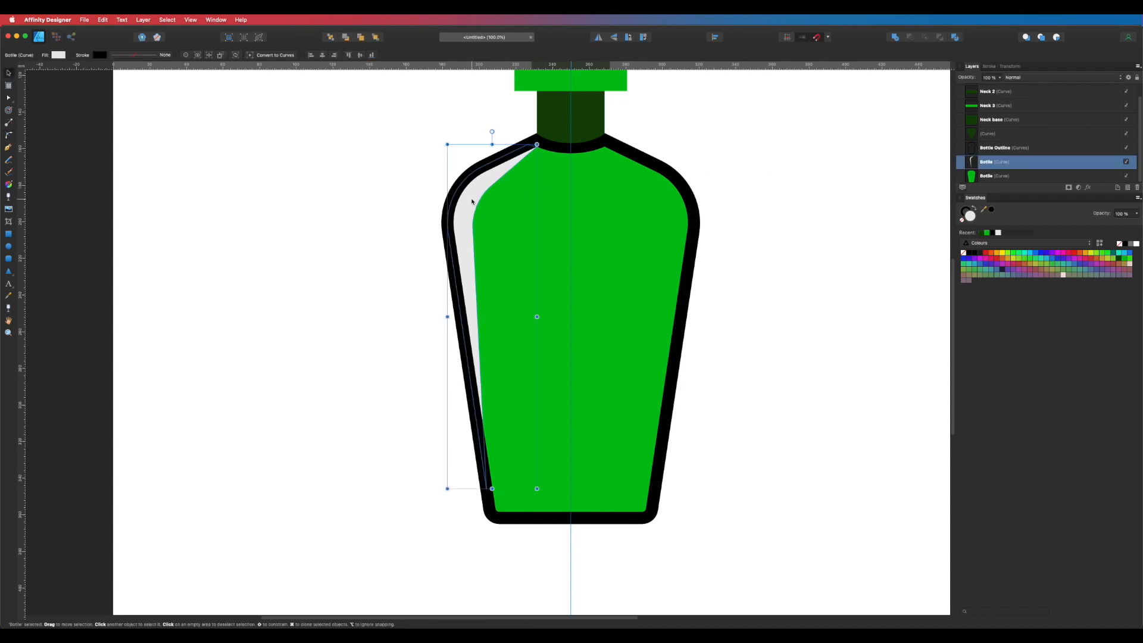
{"action": "left_click_drag", "start_coordinate": [474, 204], "coordinate": [573, 203]}
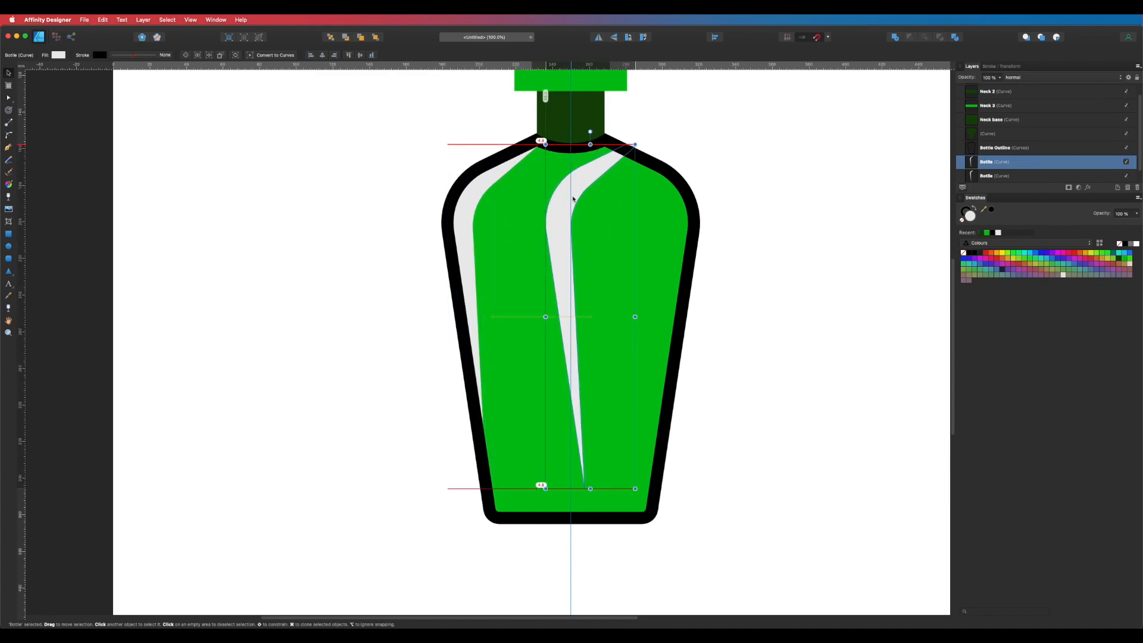
{"action": "left_click", "coordinate": [601, 38]}
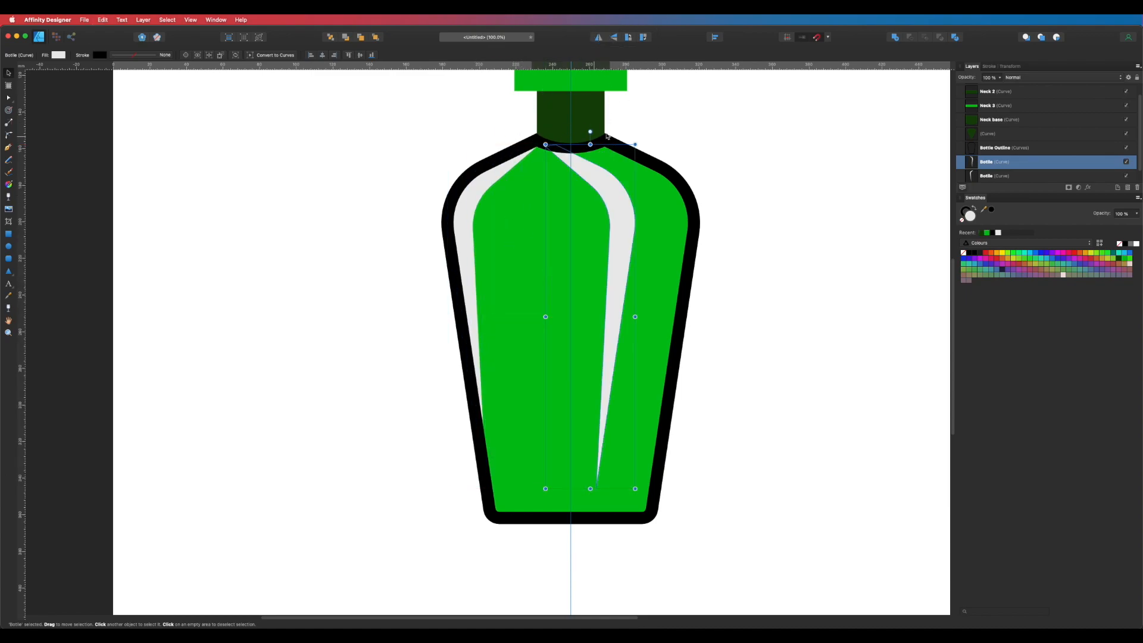
{"action": "left_click_drag", "start_coordinate": [595, 173], "coordinate": [654, 174]}
{"action": "left_click", "coordinate": [761, 147]}
Draw a wide off-white ellipse centred on the vertical guide over the bottle's bottom edge and remove its stroke
{"action": "key", "text": "space"}
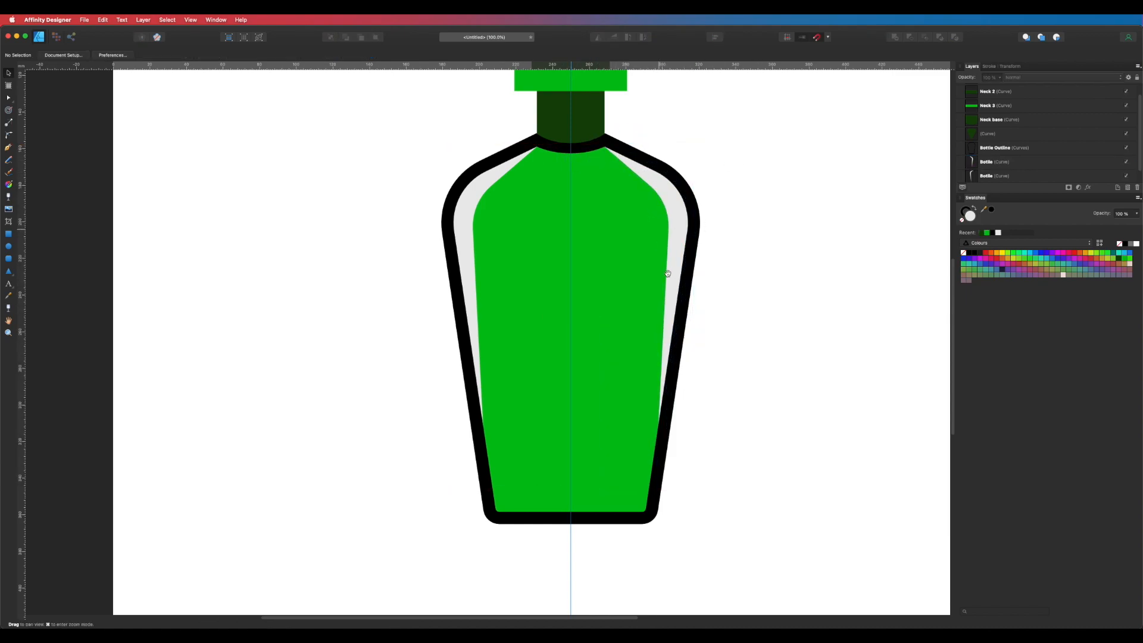
{"action": "left_click_drag", "start_coordinate": [668, 273], "coordinate": [695, 184]}
{"action": "left_click", "coordinate": [667, 162], "text": "alt+super"}
{"action": "left_click_drag", "start_coordinate": [728, 304], "coordinate": [677, 338]}
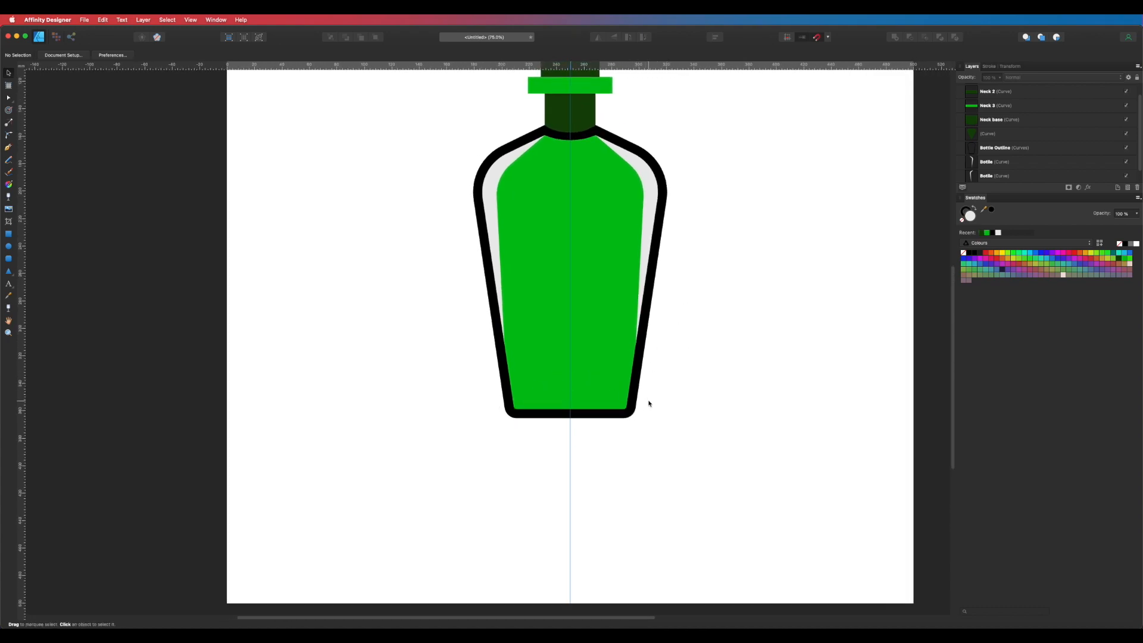
{"action": "key", "text": "space"}
{"action": "left_click_drag", "start_coordinate": [533, 394], "coordinate": [534, 456]}
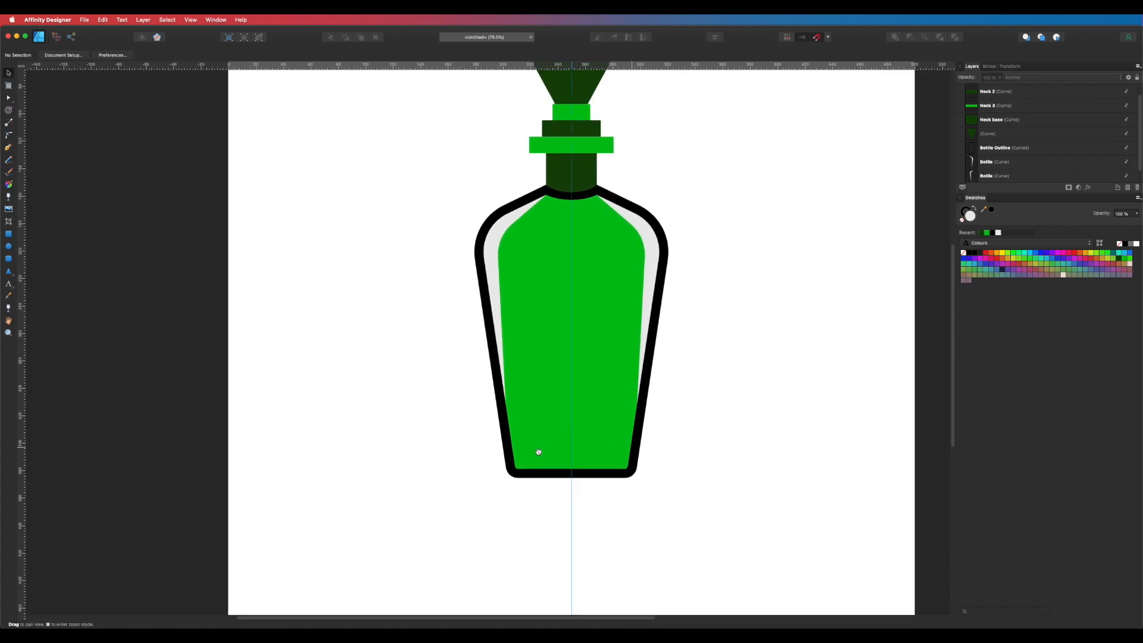
{"action": "left_click_drag", "start_coordinate": [673, 456], "coordinate": [669, 398]}
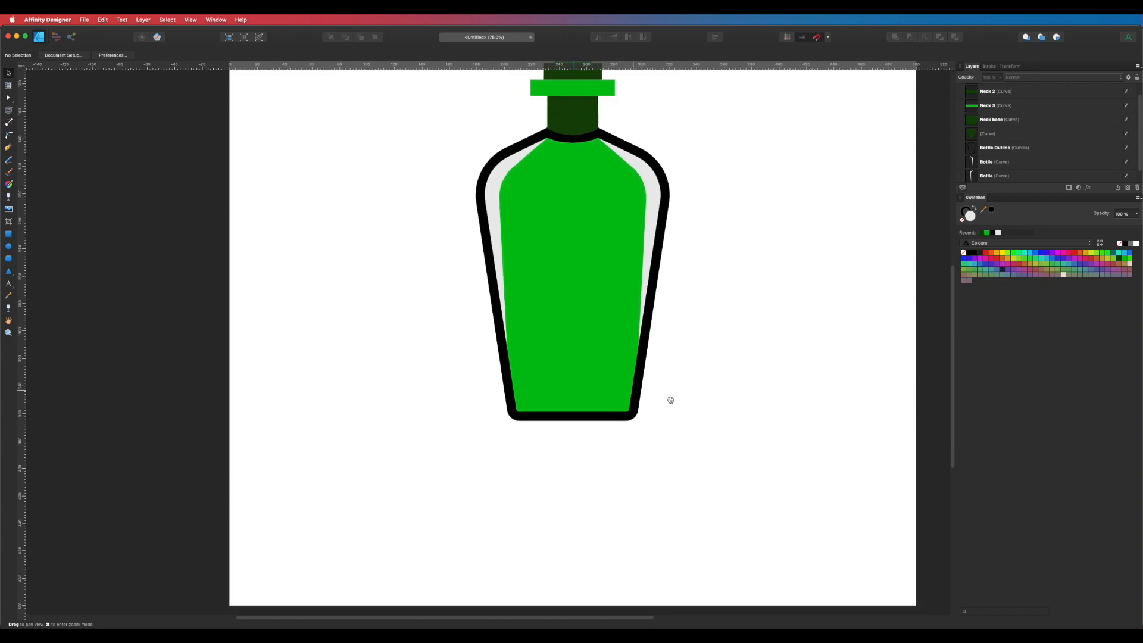
{"action": "left_click", "coordinate": [9, 246]}
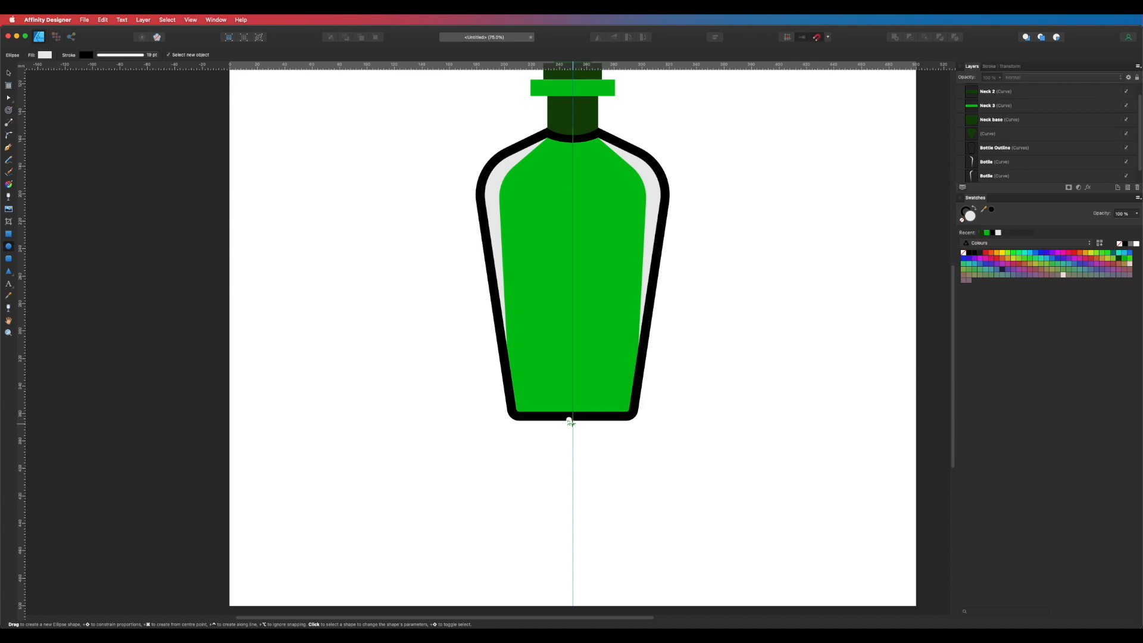
{"action": "mouse_move", "coordinate": [573, 424]}
{"action": "left_mouse_down"}
{"action": "mouse_move", "coordinate": [631, 434]}
{"action": "mouse_move", "coordinate": [658, 463]}
{"action": "left_mouse_up"}
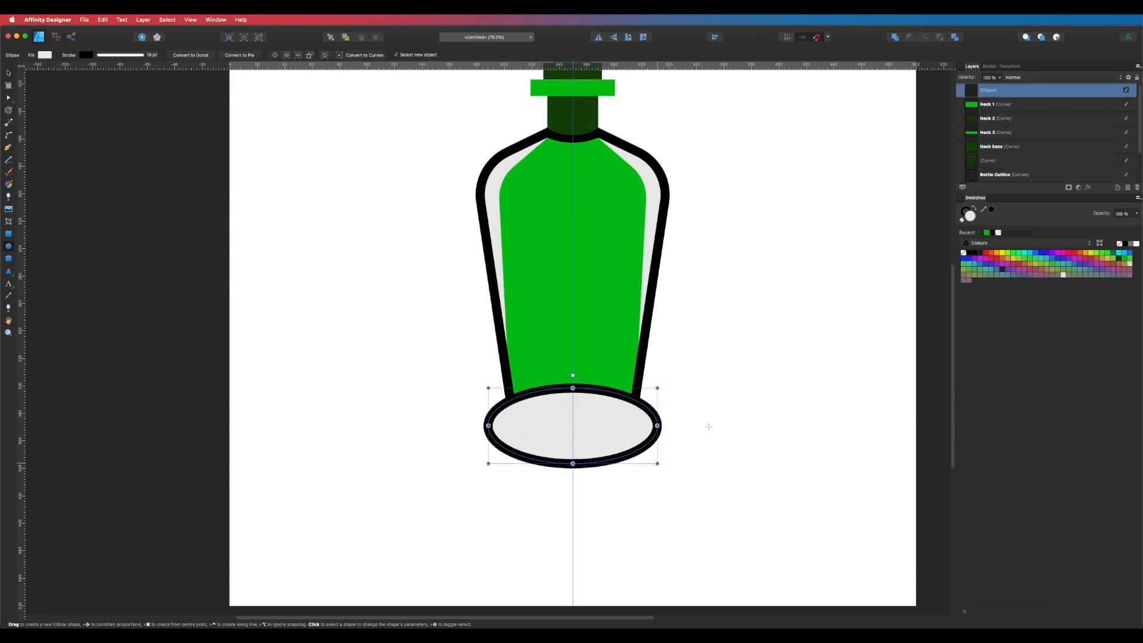
{"action": "left_click", "coordinate": [962, 220]}
{"action": "key", "text": "v"}
{"action": "mouse_move", "coordinate": [610, 415]}
{"action": "left_mouse_down"}
{"action": "mouse_move", "coordinate": [607, 431]}
{"action": "mouse_move", "coordinate": [611, 415]}
{"action": "left_mouse_up"}
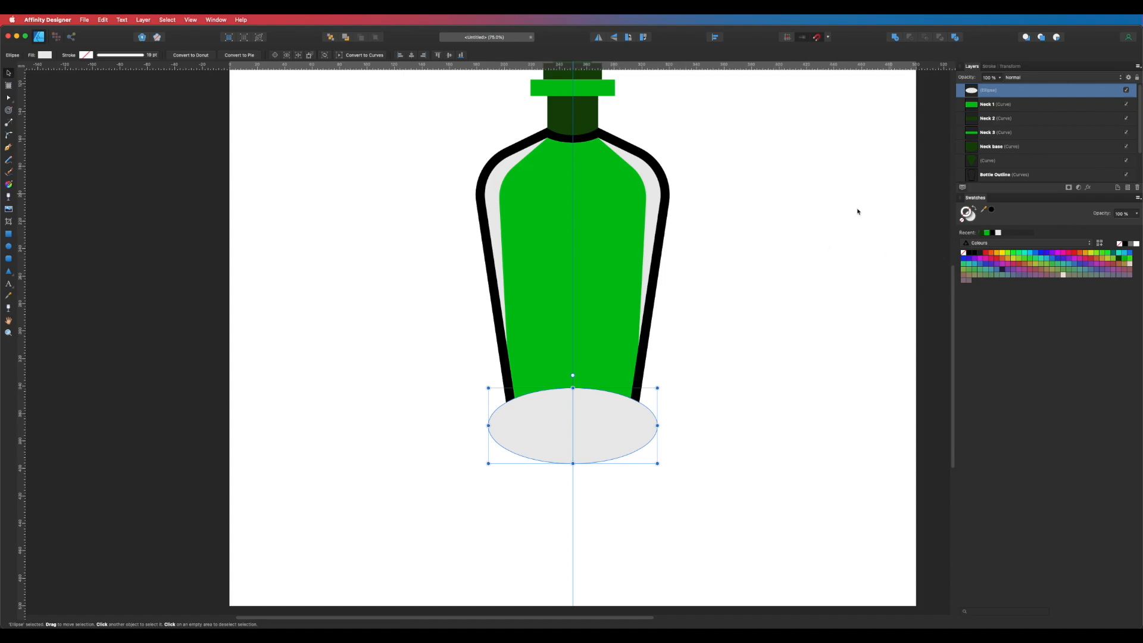
Intersect the ellipse with a duplicate of the green bottle shape to form a curved base section
{"action": "left_click", "coordinate": [585, 261]}
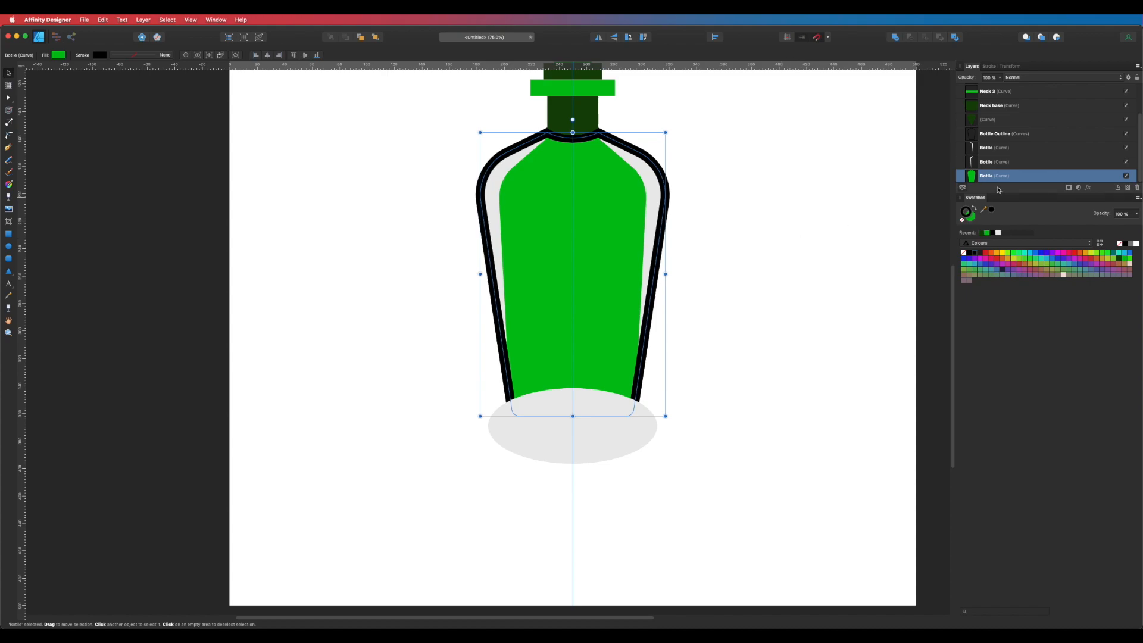
{"action": "scroll", "coordinate": [1022, 169], "scroll_direction": "up", "scroll_amount": 3}
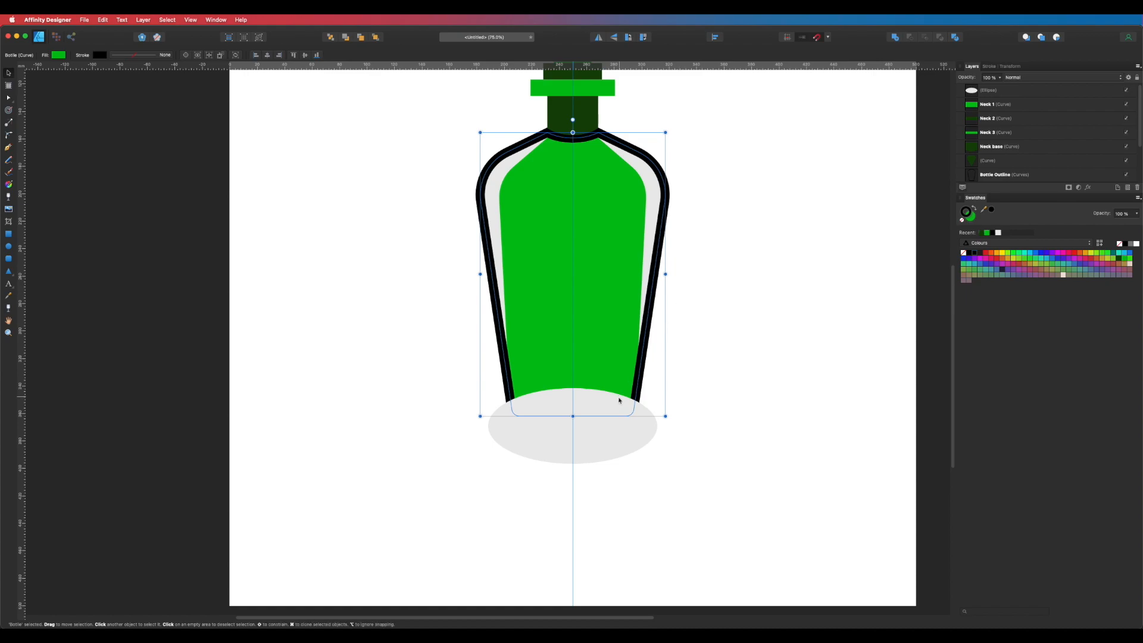
{"action": "left_click", "coordinate": [605, 448], "text": "shift"}
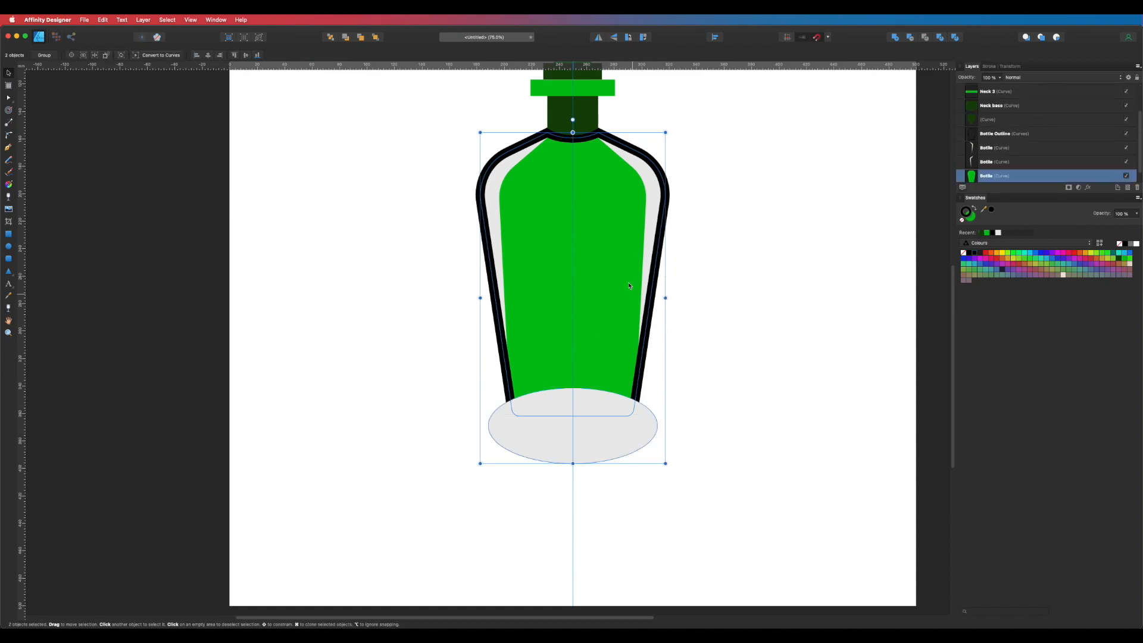
{"action": "left_click", "coordinate": [926, 39]}
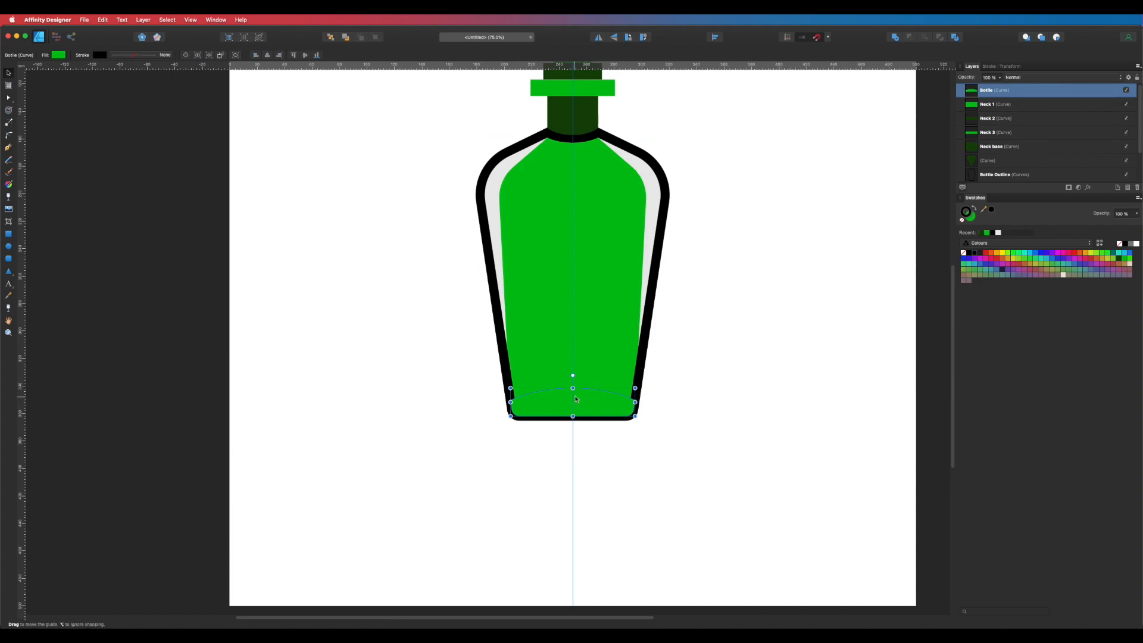
Remove the base section's stroke and fill it with the recent off-white colour
{"action": "left_click", "coordinate": [962, 221]}
{"action": "left_click", "coordinate": [972, 218]}
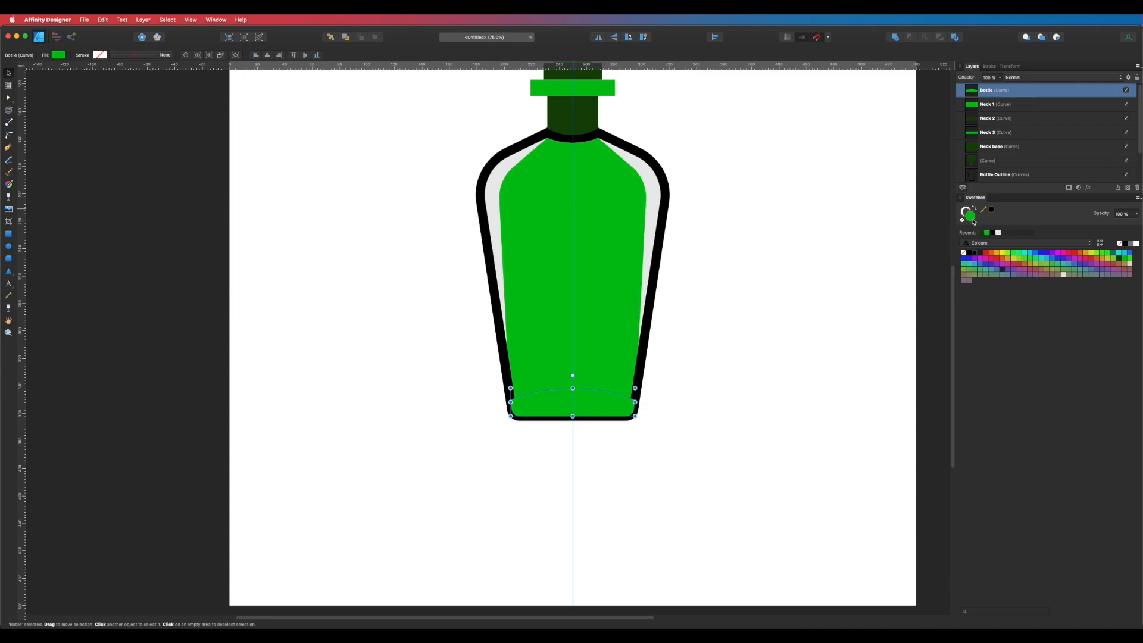
{"action": "left_click", "coordinate": [1000, 233]}
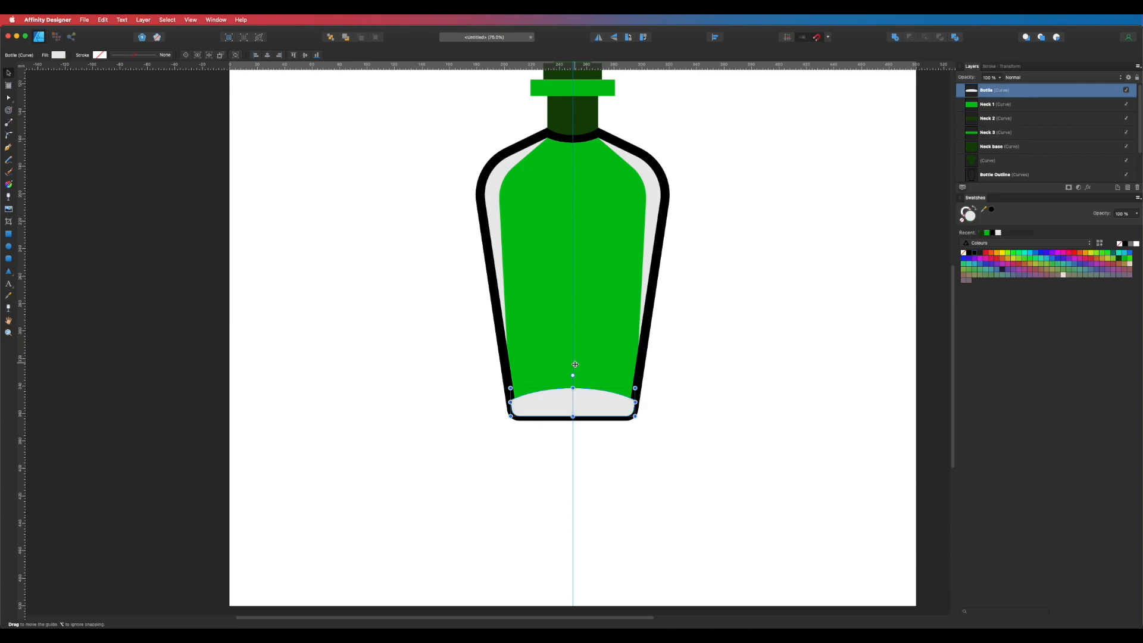
Move the base highlight layer directly below the Bottle Outline layer
{"action": "left_click_drag", "start_coordinate": [1021, 92], "coordinate": [968, 143]}
{"action": "left_click", "coordinate": [655, 390]}
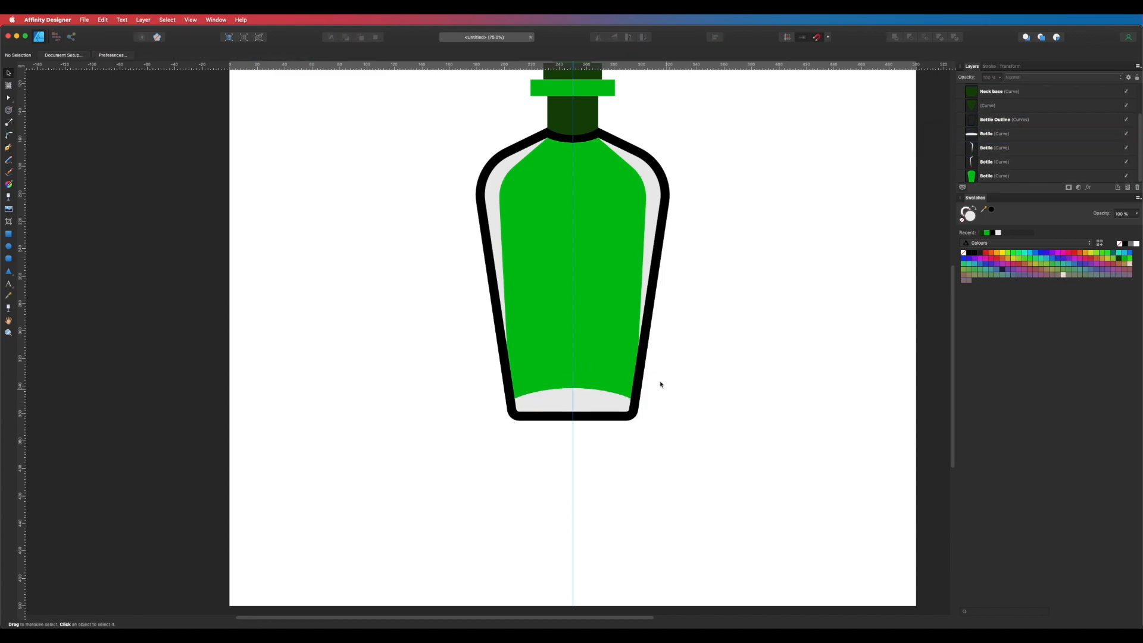
{"action": "scroll", "coordinate": [661, 384], "scroll_direction": "up", "scroll_amount": 3}
Lower the fill opacity of the bottle's base highlight to about 36%
{"action": "left_click", "coordinate": [590, 470]}
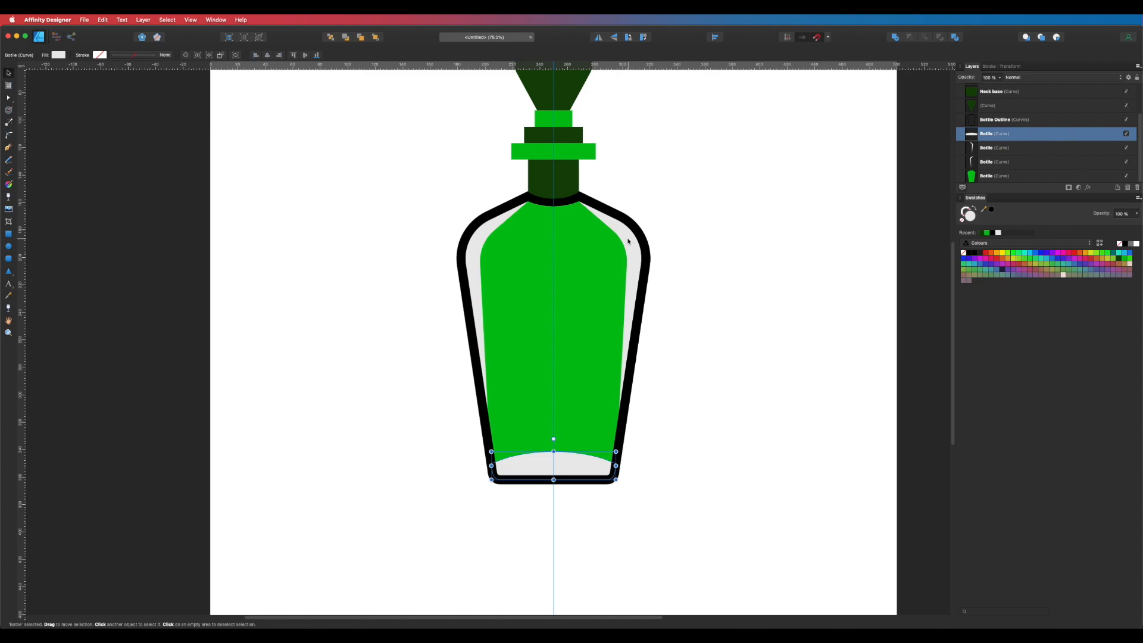
{"action": "left_click", "coordinate": [739, 284]}
{"action": "left_click", "coordinate": [58, 55]}
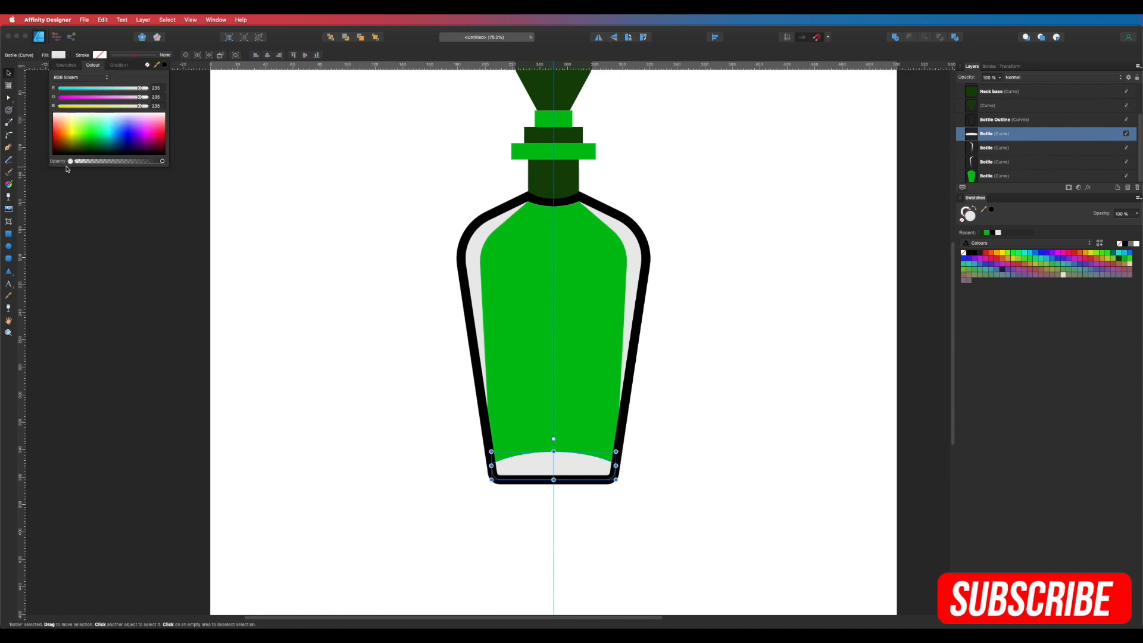
{"action": "left_click_drag", "start_coordinate": [162, 161], "coordinate": [107, 162]}
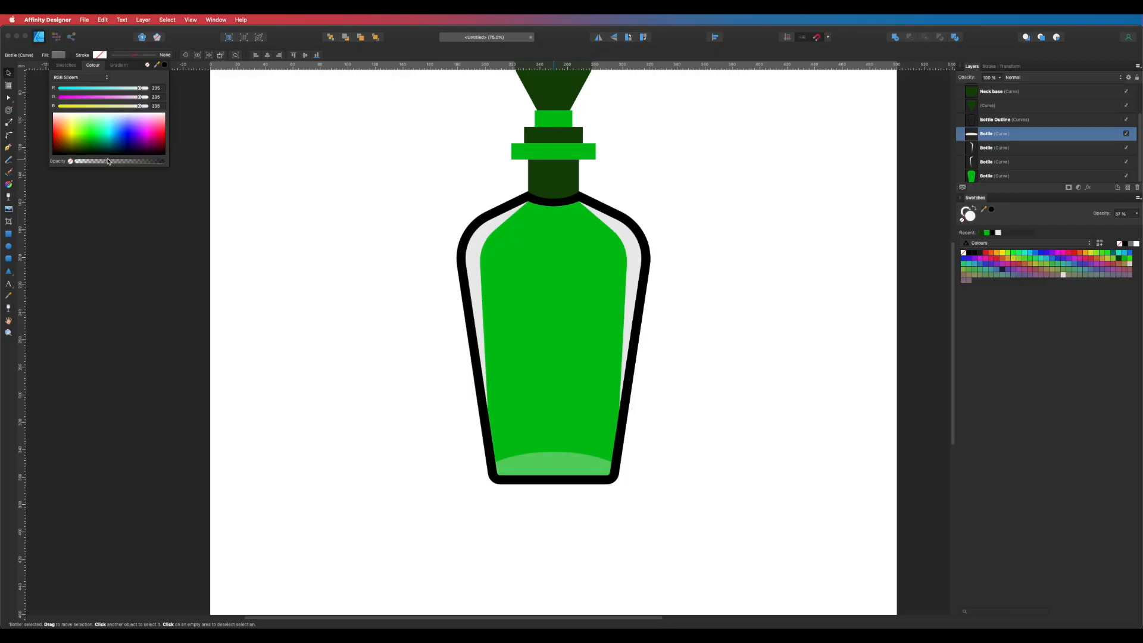
{"action": "left_click_drag", "start_coordinate": [114, 160], "coordinate": [110, 163]}
{"action": "left_click", "coordinate": [252, 294]}
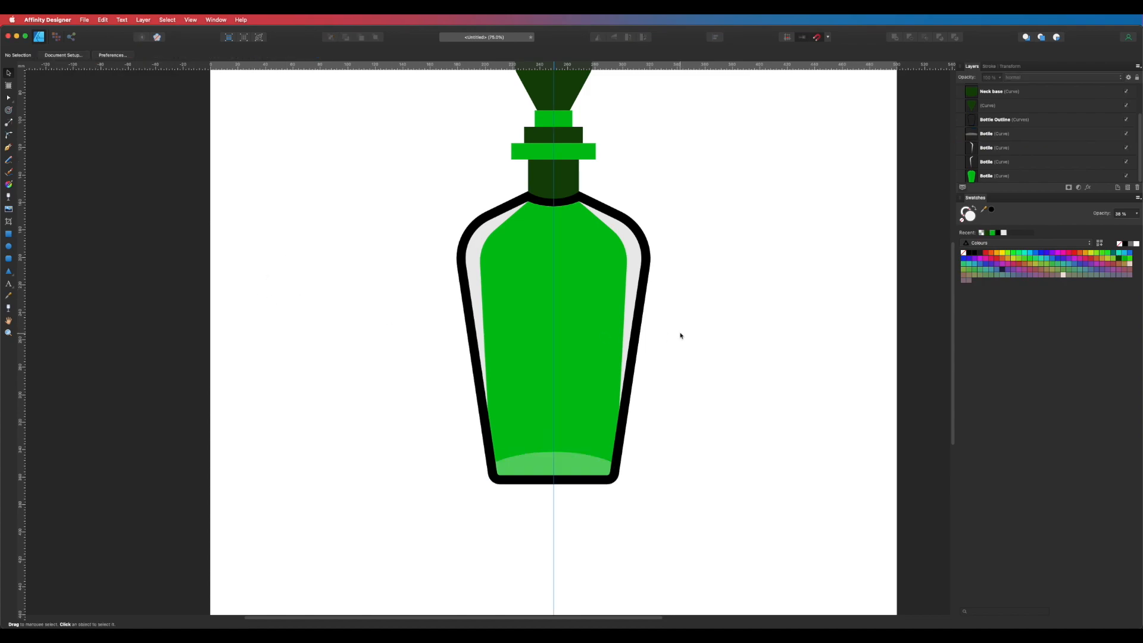
{"action": "left_click", "coordinate": [492, 235]}
{"action": "left_click", "coordinate": [628, 238]}
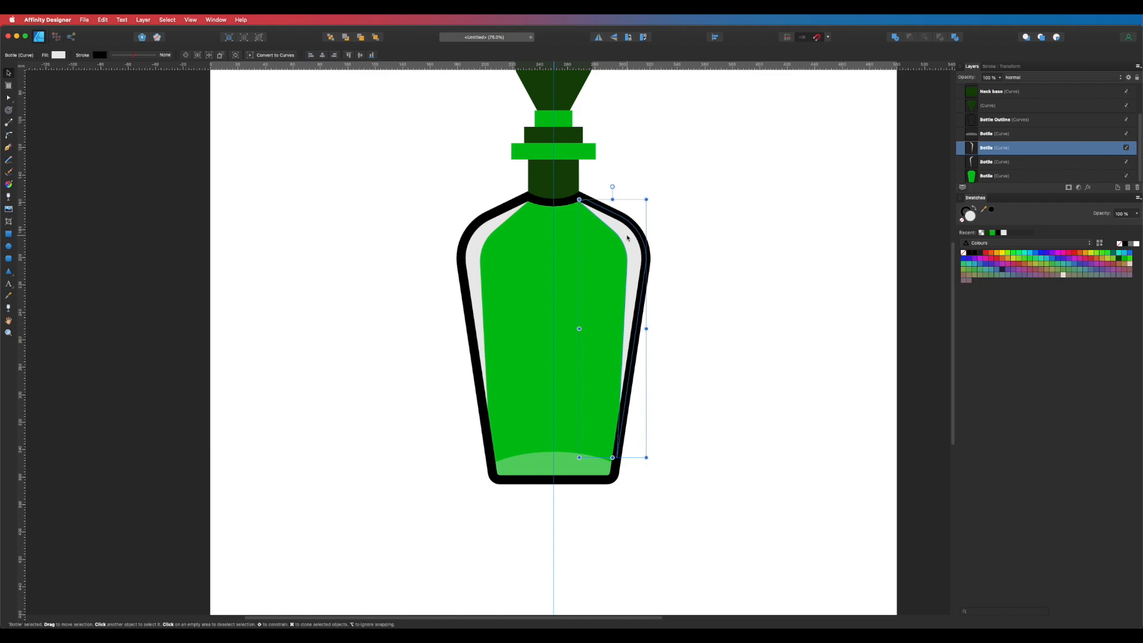
{"action": "left_click", "coordinate": [799, 224]}
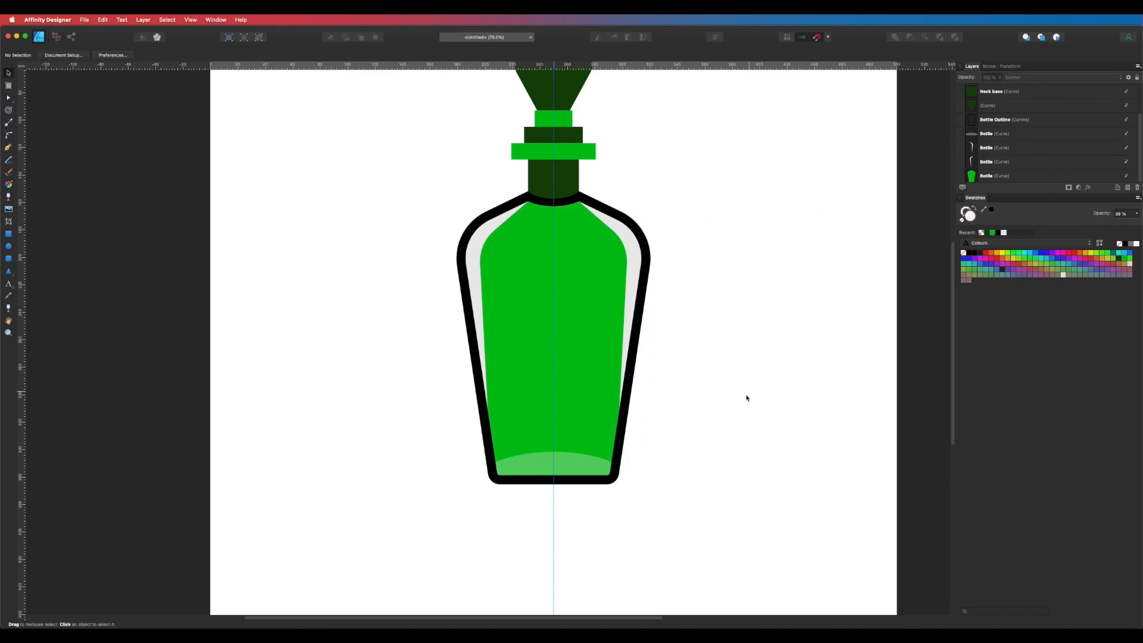
{"action": "scroll", "coordinate": [752, 384], "scroll_direction": "down", "scroll_amount": 2}
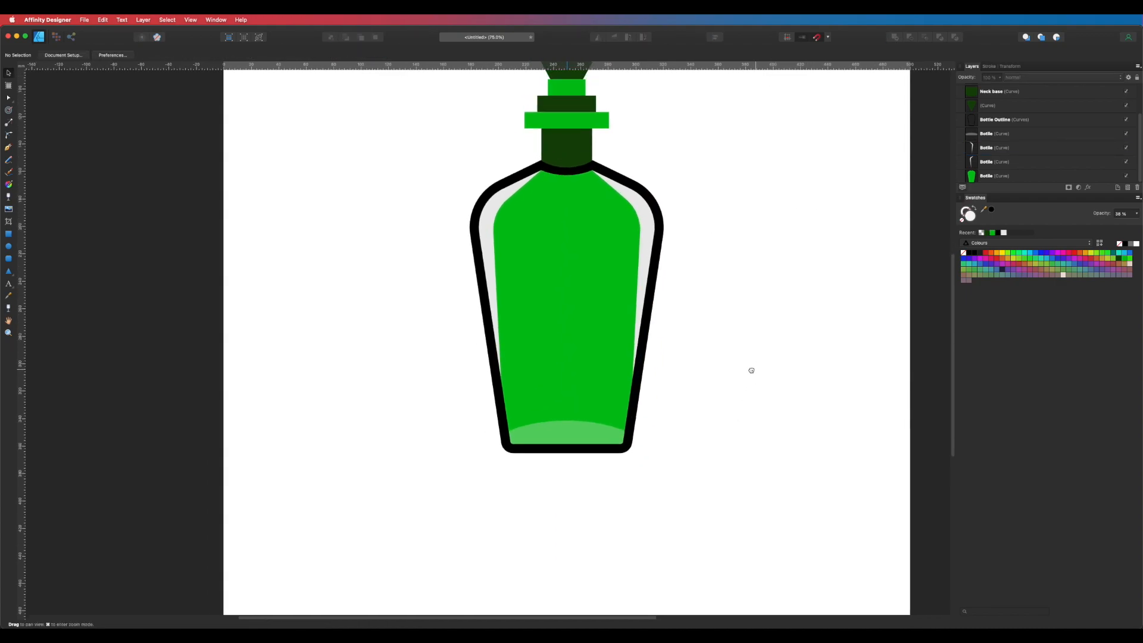
Rename the base highlight layer as Bottle base highlight
{"action": "left_click", "coordinate": [1006, 140]}
{"action": "right_click", "coordinate": [992, 165]}
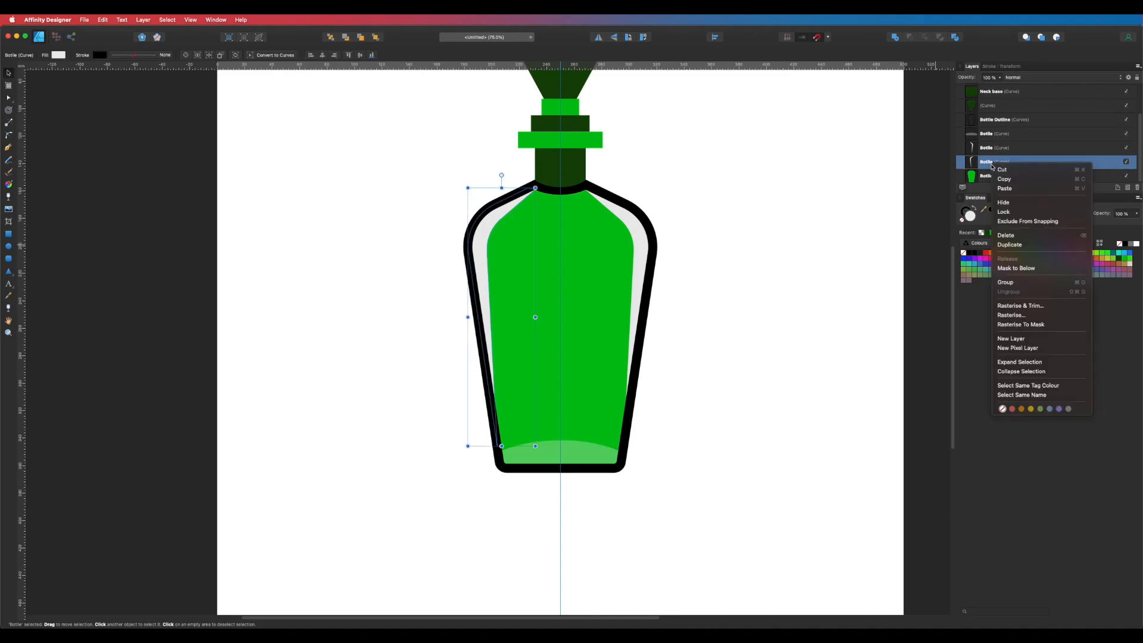
{"action": "left_click", "coordinate": [987, 134]}
{"action": "left_click", "coordinate": [989, 136]}
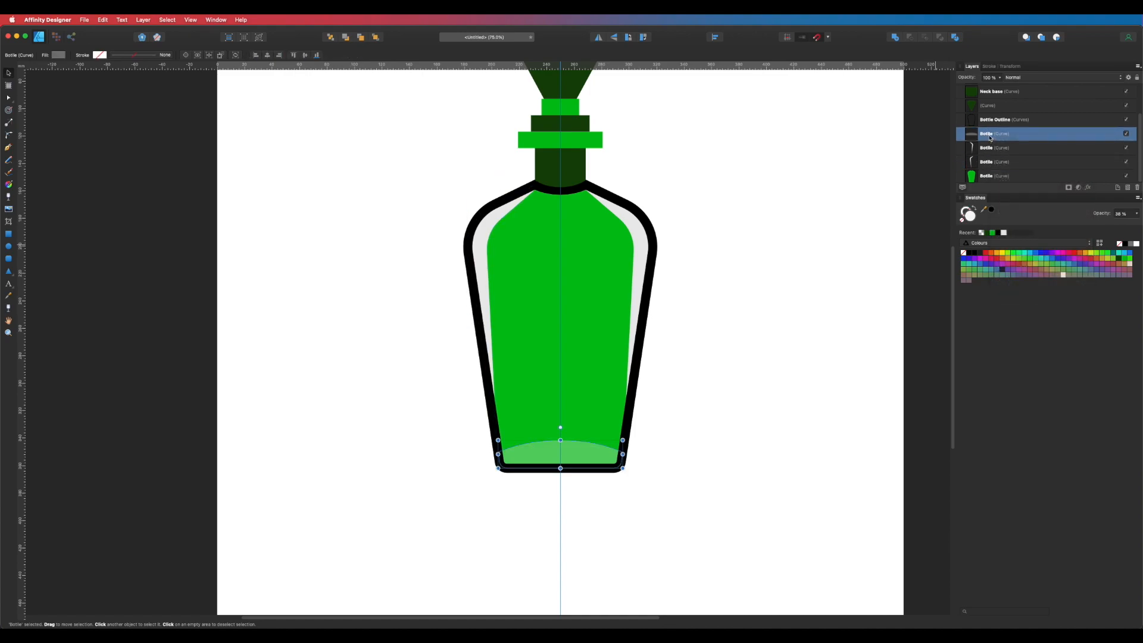
{"action": "double_click", "coordinate": [989, 136]}
{"action": "key", "text": "Right"}
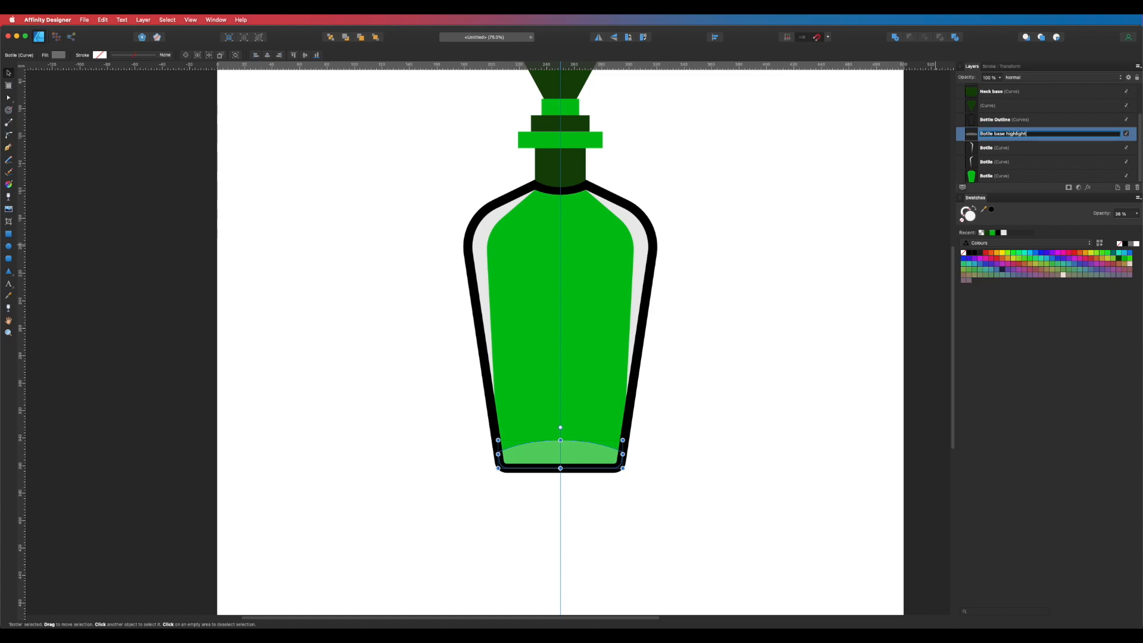
{"action": "key", "text": "Return"}
Rename the right-side highlight layer as Bottle highlight right
{"action": "left_click", "coordinate": [989, 149]}
{"action": "key", "text": "super+alt+0"}
{"action": "double_click", "coordinate": [992, 148]}
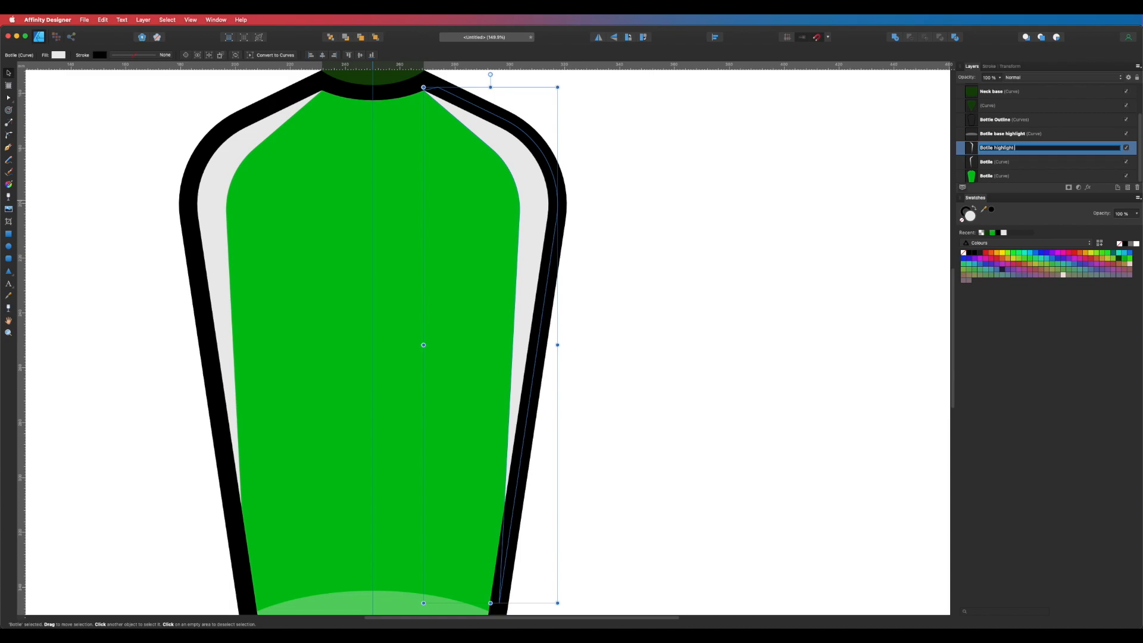
{"action": "key", "text": "Return"}
Rename the left-side highlight layer as Bottle highlight left
{"action": "left_click", "coordinate": [1003, 162]}
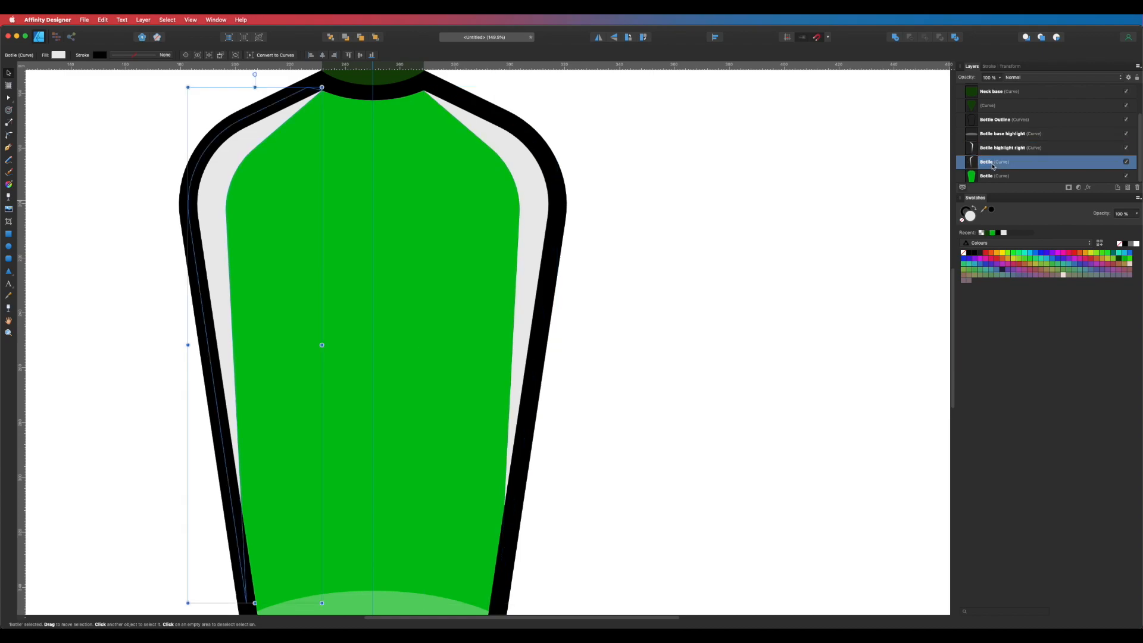
{"action": "double_click", "coordinate": [1004, 161]}
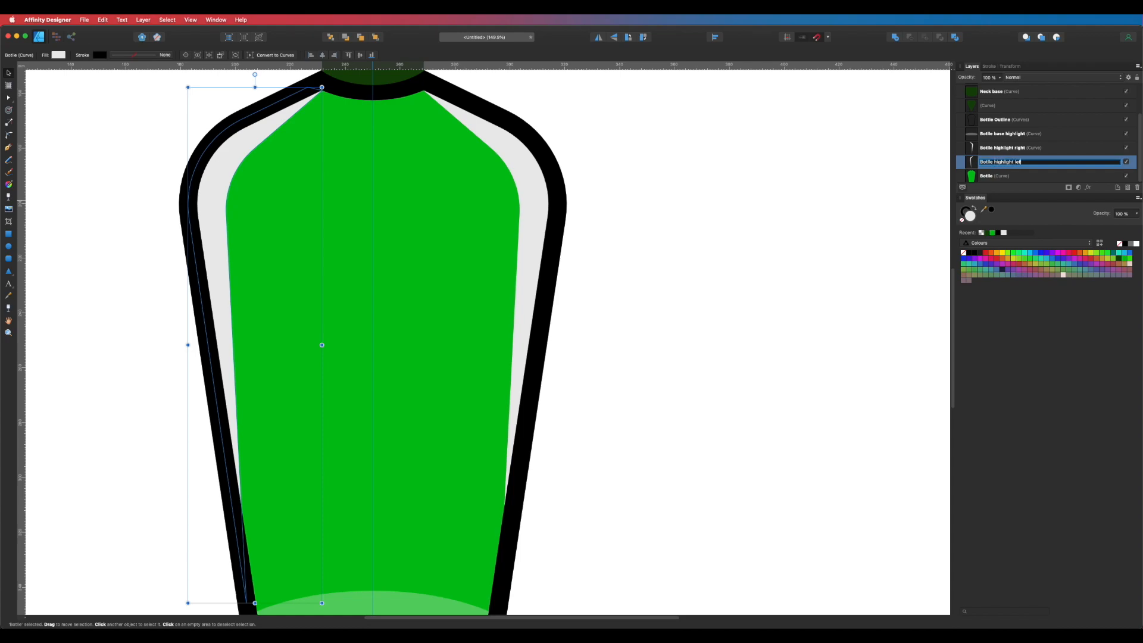
{"action": "key", "text": "Return"}
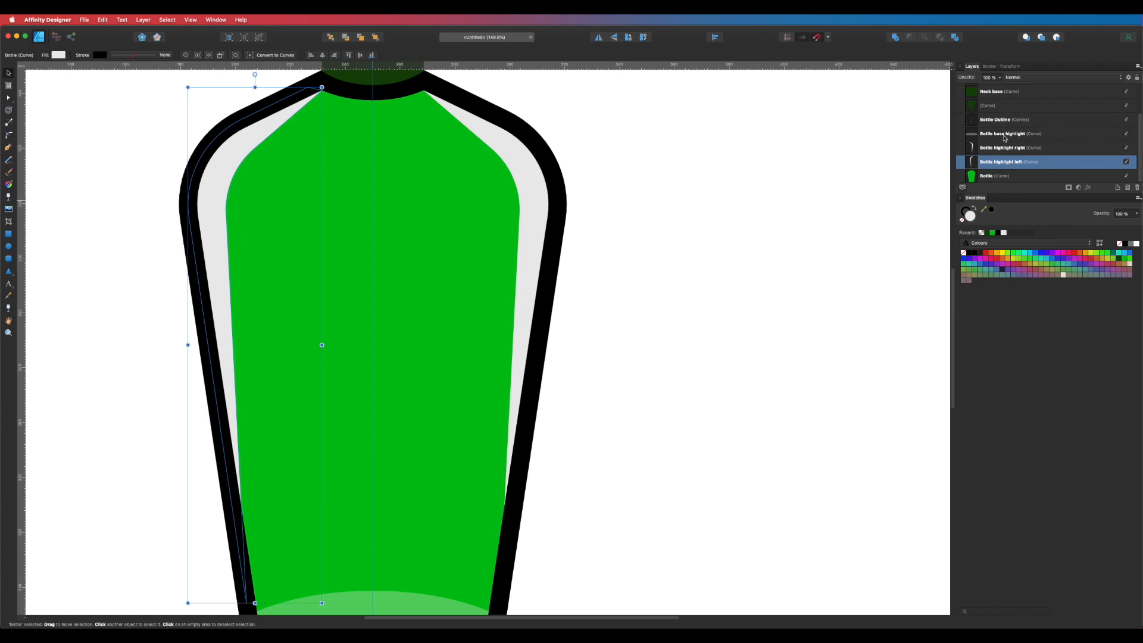
Group the base, right and left bottle highlight layers together
{"action": "left_click", "coordinate": [993, 137], "text": "shift"}
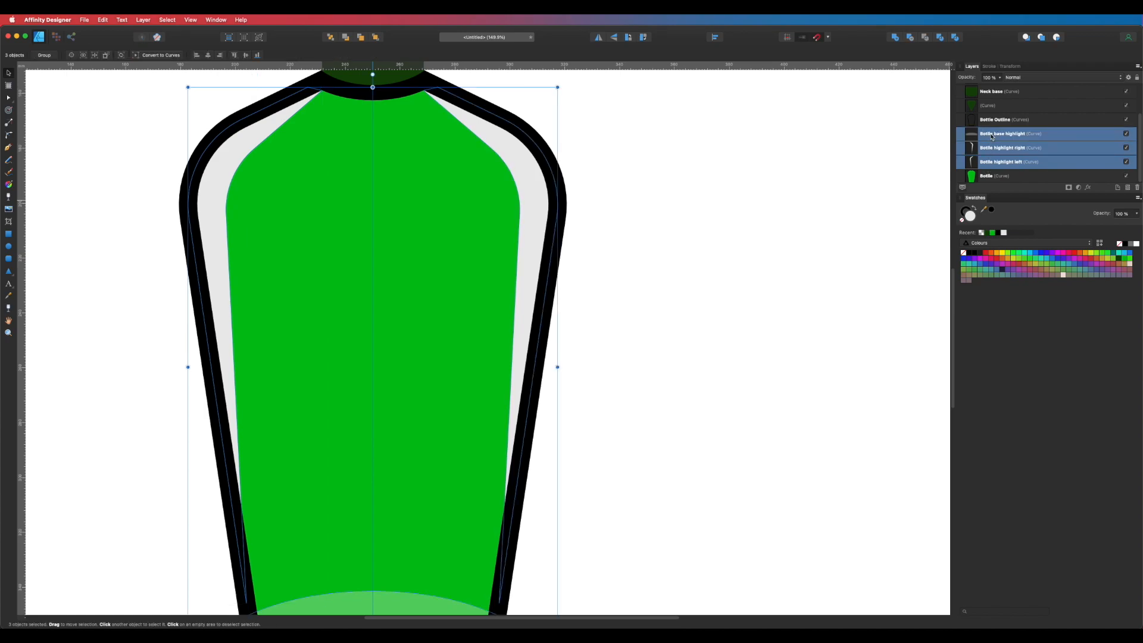
{"action": "key", "text": "super+g"}
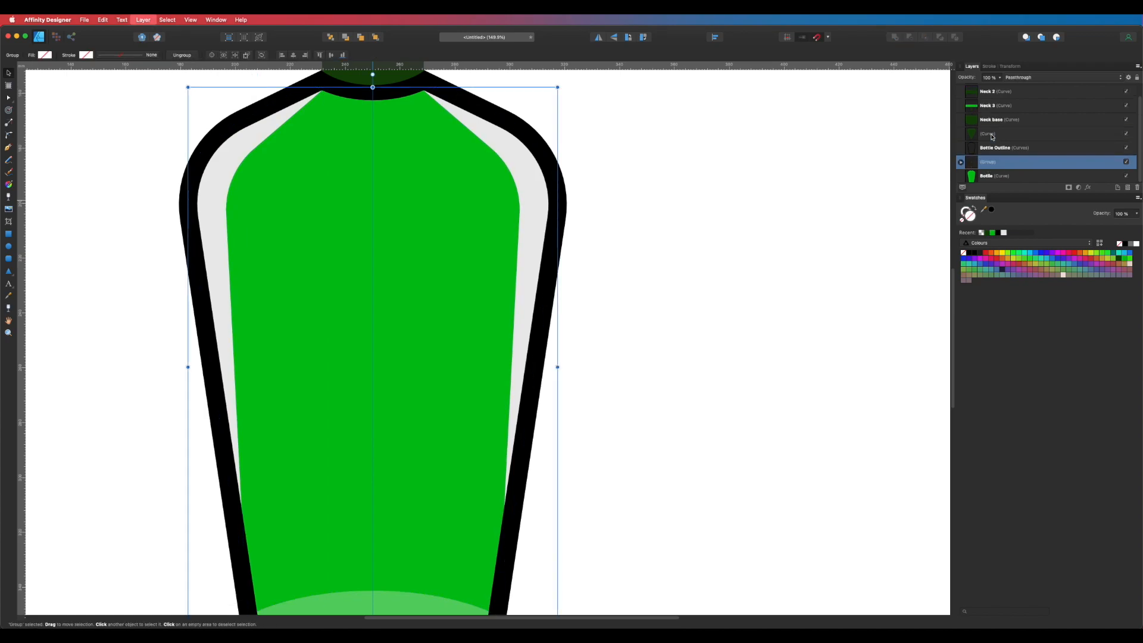
{"action": "left_click", "coordinate": [864, 250]}
{"action": "scroll", "coordinate": [730, 324], "scroll_direction": "down", "scroll_amount": 5}
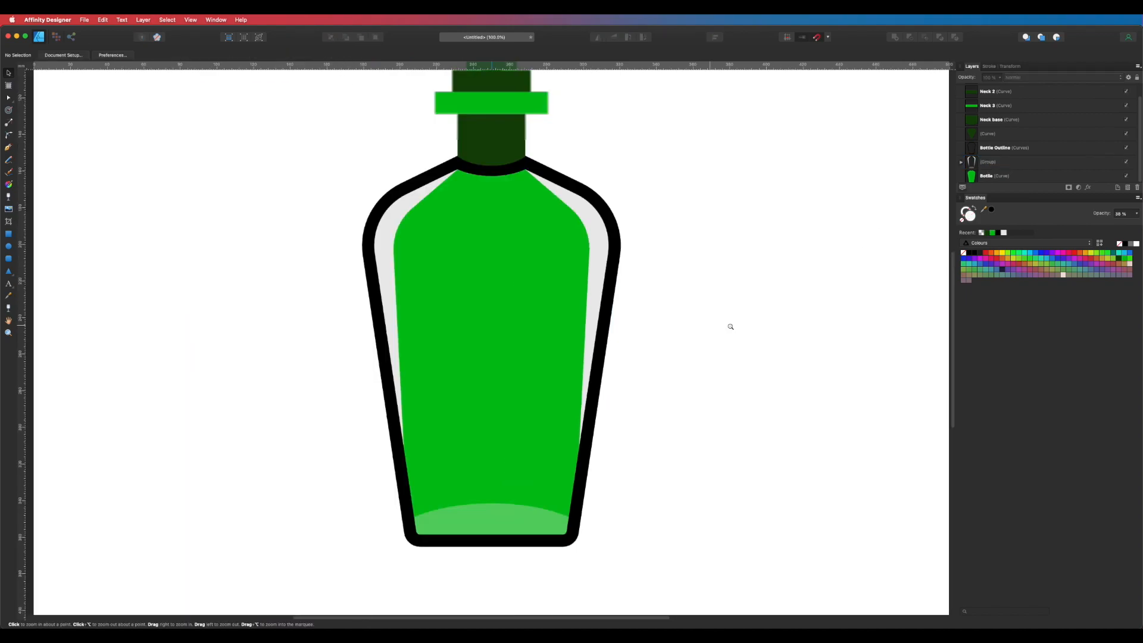
{"action": "mouse_move", "coordinate": [667, 286]}
{"action": "left_mouse_down"}
{"action": "mouse_move", "coordinate": [584, 291]}
{"action": "mouse_move", "coordinate": [577, 227]}
{"action": "mouse_move", "coordinate": [641, 288]}
{"action": "mouse_move", "coordinate": [666, 286]}
{"action": "left_mouse_up"}
{"action": "left_click", "coordinate": [962, 162]}
{"action": "scroll", "coordinate": [1023, 140], "scroll_direction": "down", "scroll_amount": 2}
{"action": "left_click", "coordinate": [1004, 153]}
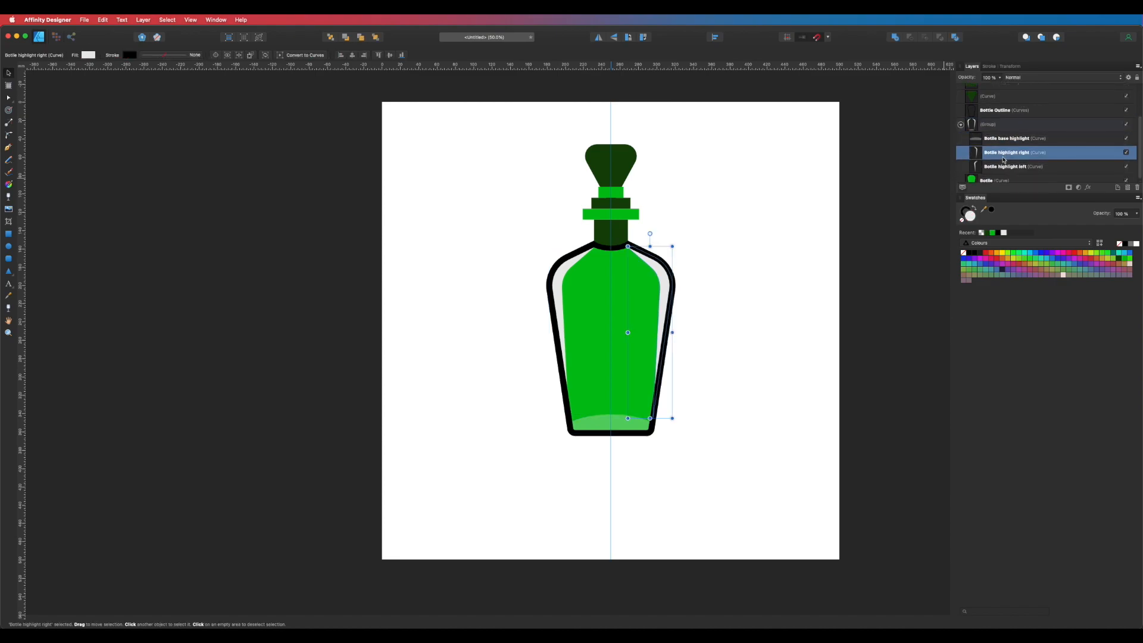
{"action": "left_click", "coordinate": [961, 125]}
{"action": "left_click", "coordinate": [766, 279]}
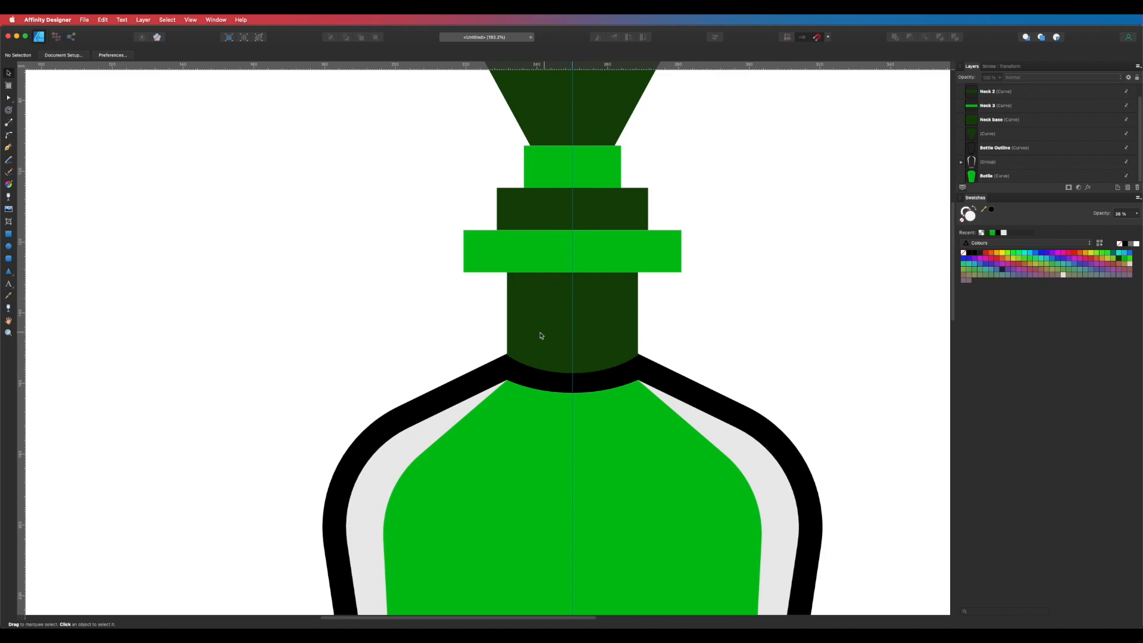
Draw a narrow semi-transparent white rectangle over the left part of the neck base and place a copy just to its right
{"action": "key", "text": "m"}
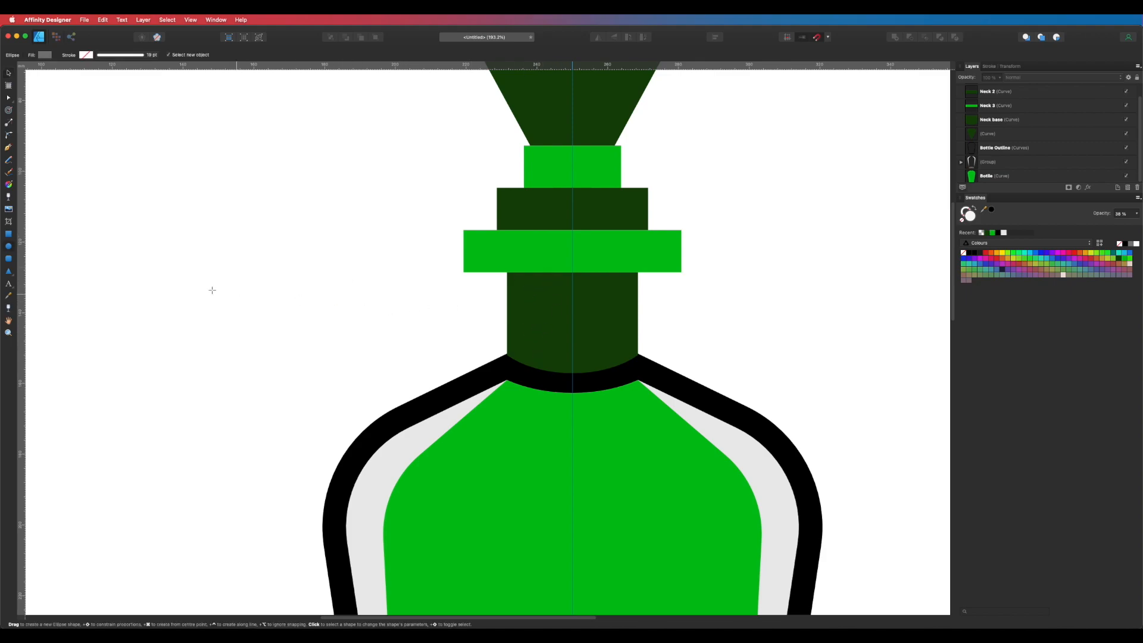
{"action": "left_click", "coordinate": [9, 234]}
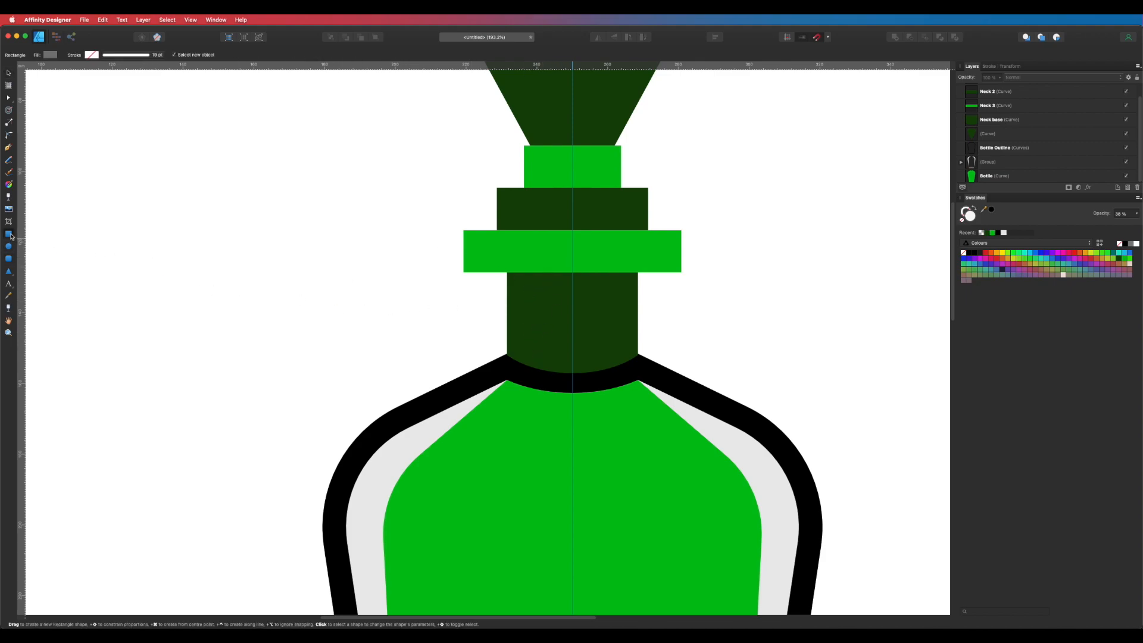
{"action": "left_click_drag", "start_coordinate": [520, 409], "coordinate": [543, 284]}
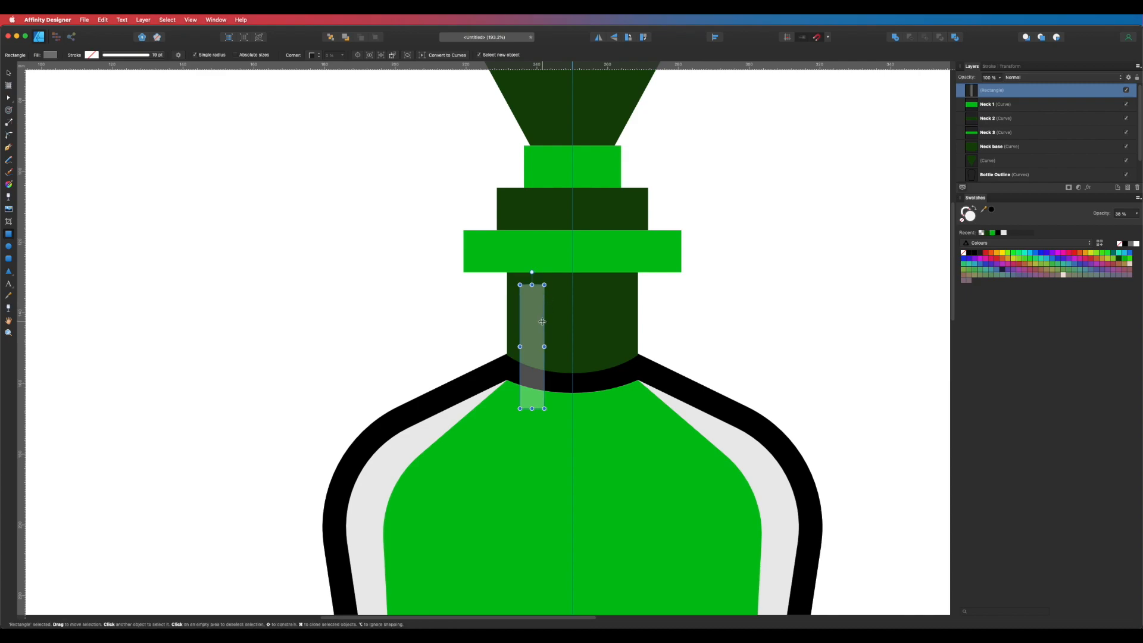
{"action": "key", "text": "v"}
{"action": "left_click_drag", "start_coordinate": [534, 321], "coordinate": [570, 326]}
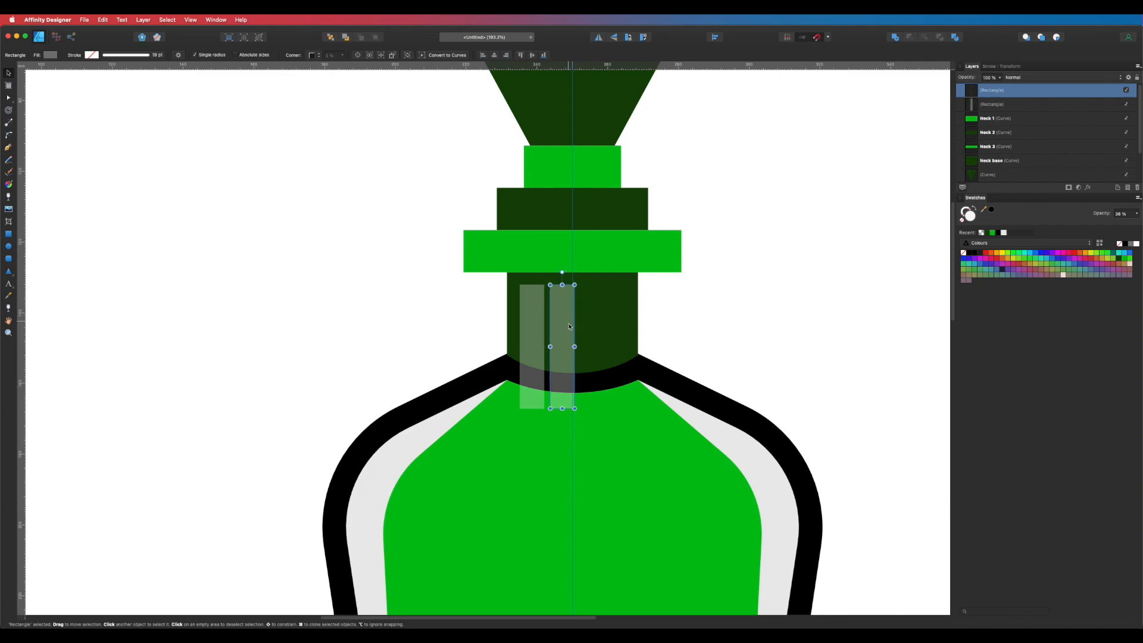
Shift the neck strips toward the neck's left edge and arrange three vertical strips that widen toward its centre
{"action": "left_click", "coordinate": [522, 340], "text": "shift"}
{"action": "left_click_drag", "start_coordinate": [566, 339], "coordinate": [558, 339]}
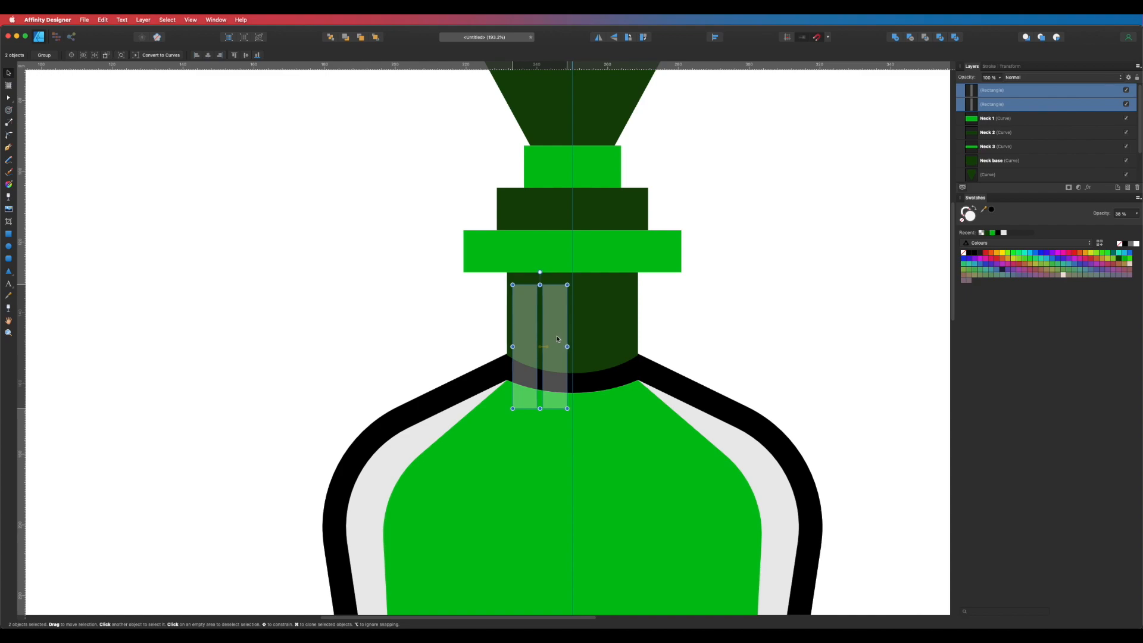
{"action": "left_click", "coordinate": [497, 320]}
{"action": "left_click", "coordinate": [514, 322]}
{"action": "left_click_drag", "start_coordinate": [513, 346], "coordinate": [513, 319]}
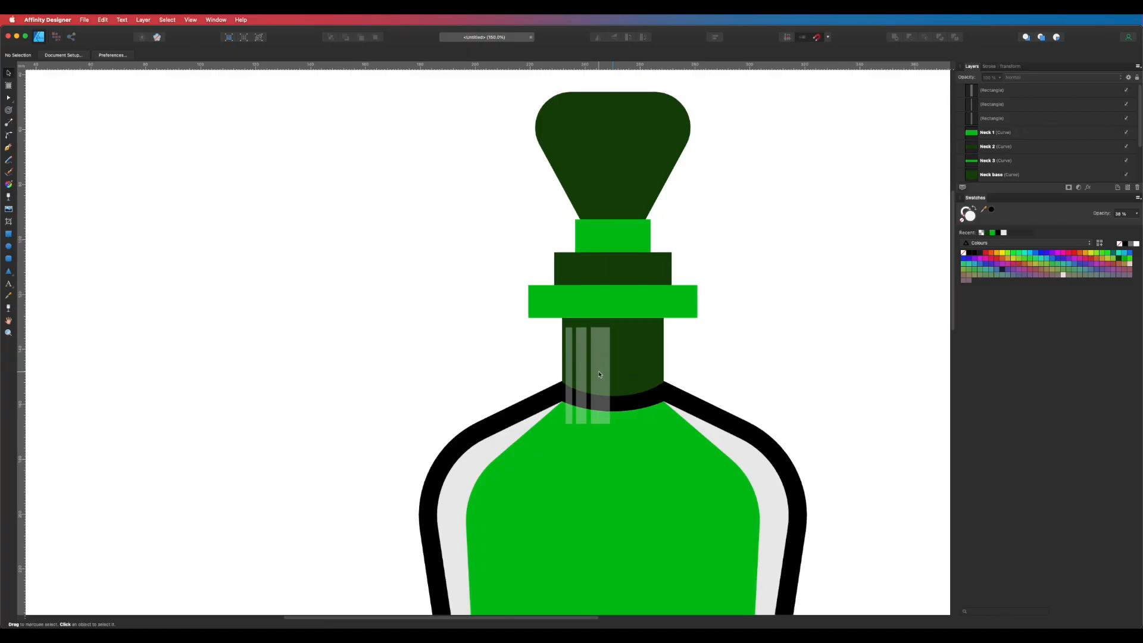
Move the three highlight strips directly above the Neck base layer and group them
{"action": "left_click", "coordinate": [600, 375]}
{"action": "left_click", "coordinate": [581, 363], "text": "shift"}
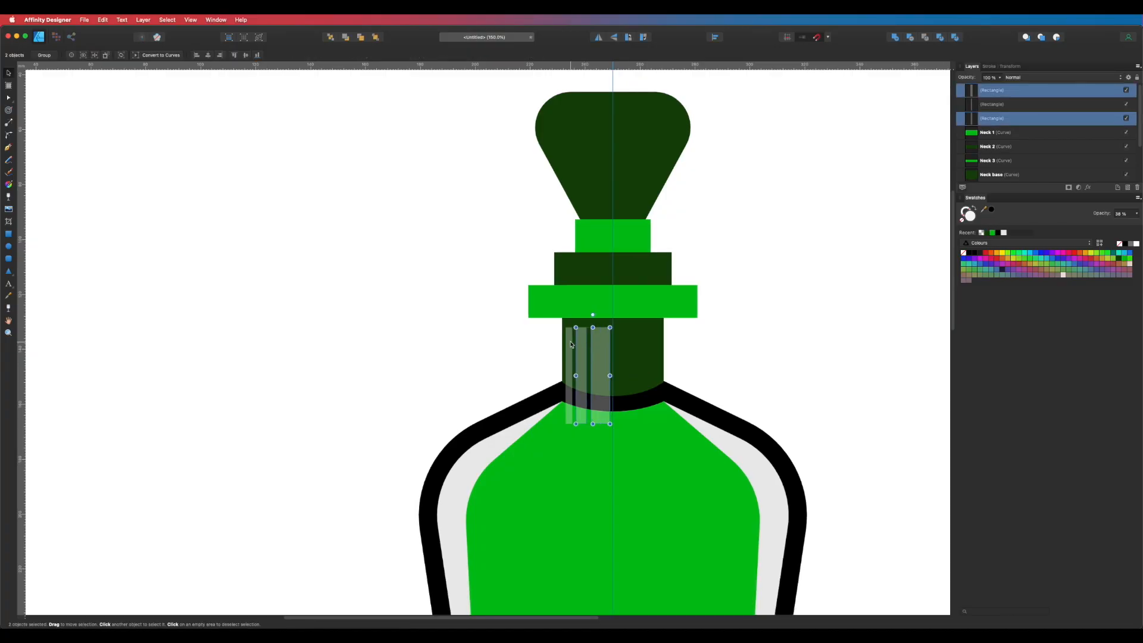
{"action": "left_click", "coordinate": [569, 351], "text": "shift"}
{"action": "left_click_drag", "start_coordinate": [1020, 123], "coordinate": [990, 170]}
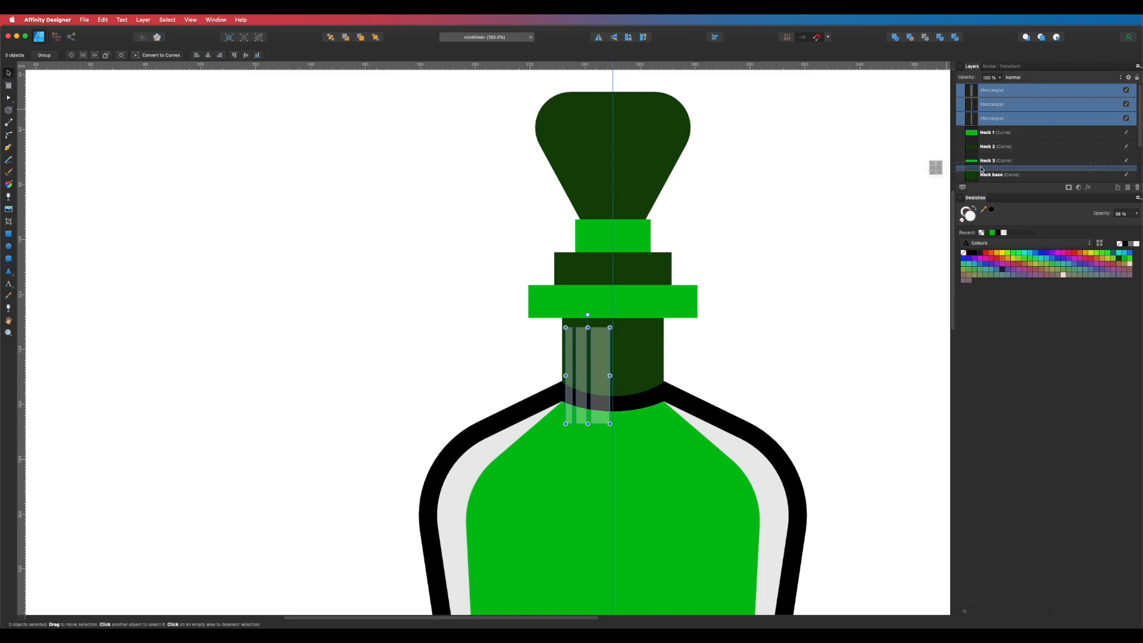
{"action": "left_click_drag", "start_coordinate": [983, 170], "coordinate": [993, 161]}
{"action": "key", "text": "super+g"}
Name the strip group Neck Highlights and nest it inside the Neck base layer so it is clipped to the neck
{"action": "double_click", "coordinate": [988, 134]}
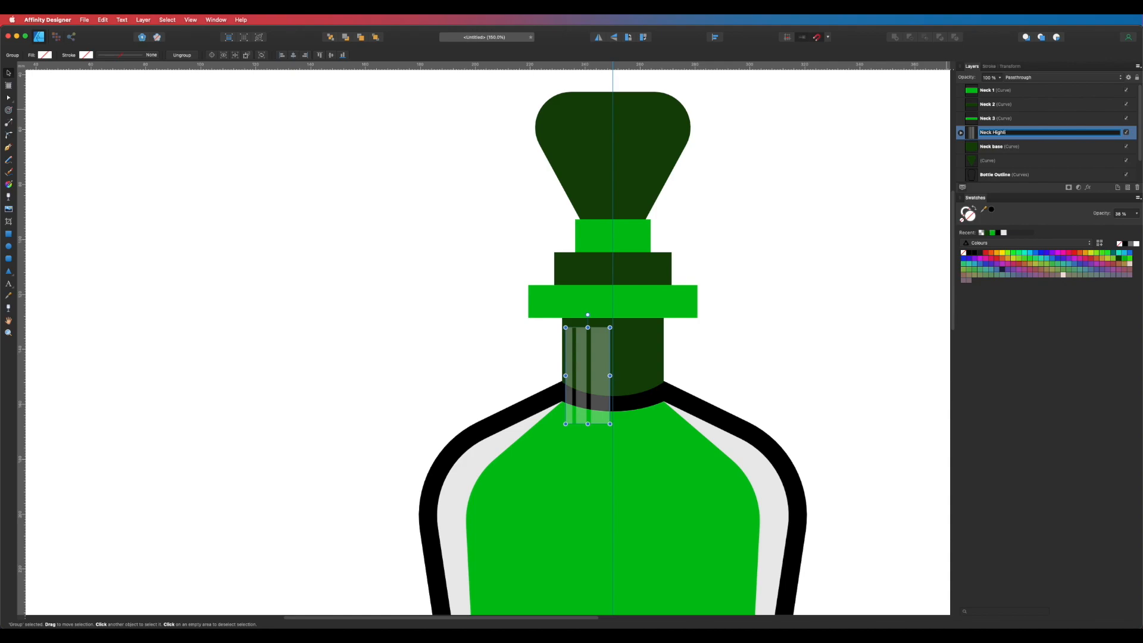
{"action": "key", "text": "Return"}
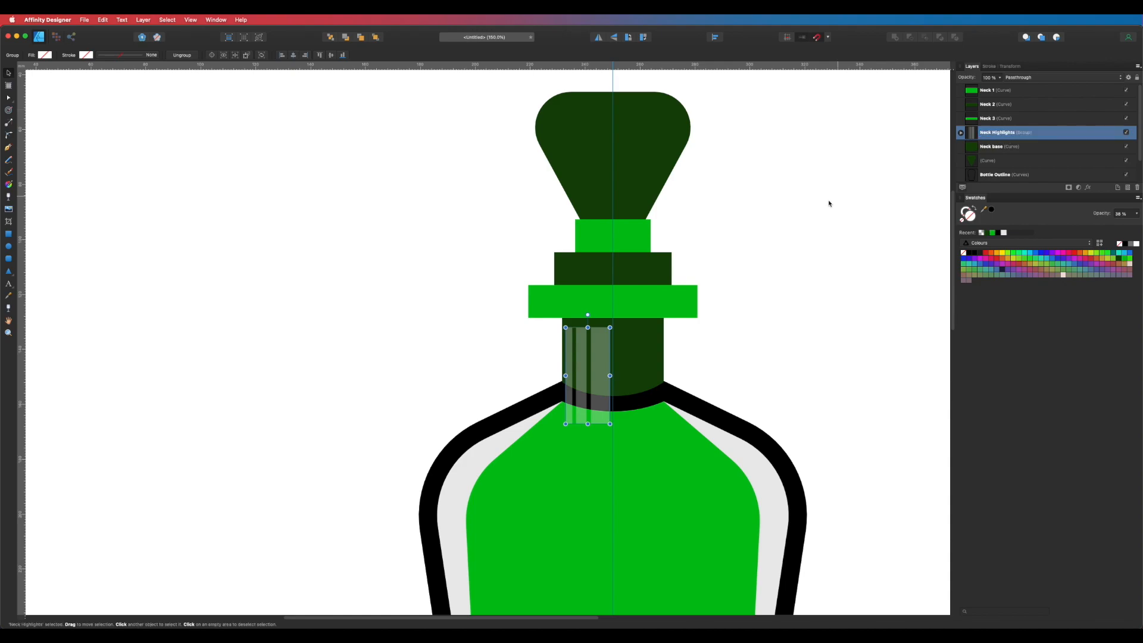
{"action": "left_click_drag", "start_coordinate": [998, 132], "coordinate": [987, 151]}
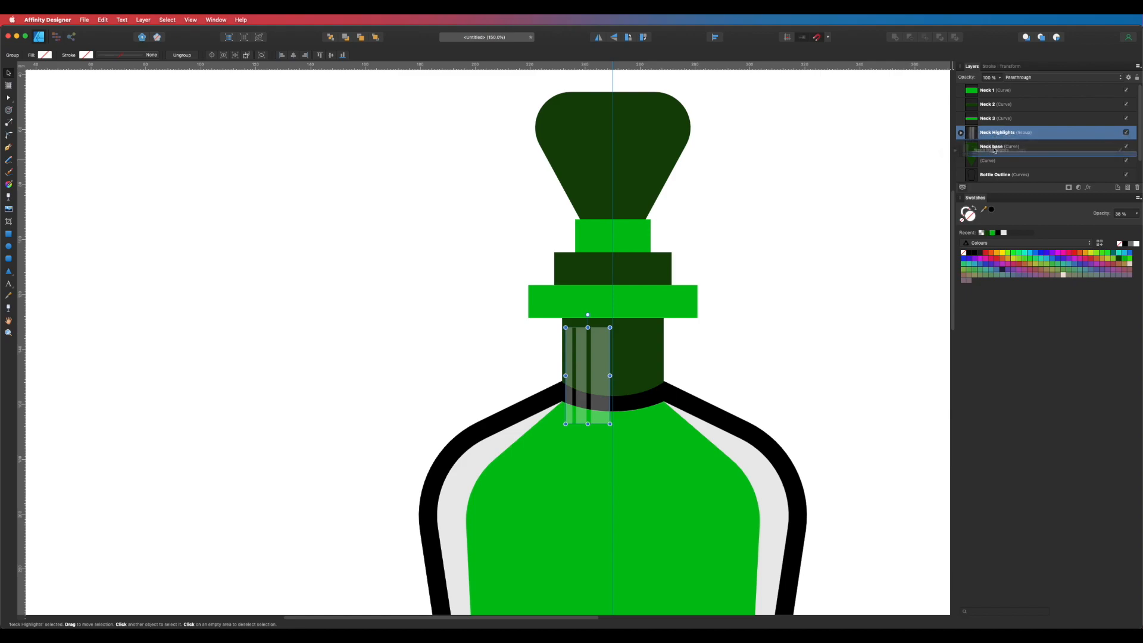
{"action": "left_click_drag", "start_coordinate": [999, 149], "coordinate": [997, 148]}
{"action": "key", "text": "super+d"}
Duplicate the dark Neck 2 collar band, fill the copy bright green and narrow it to the band's left half
{"action": "key", "text": "z"}
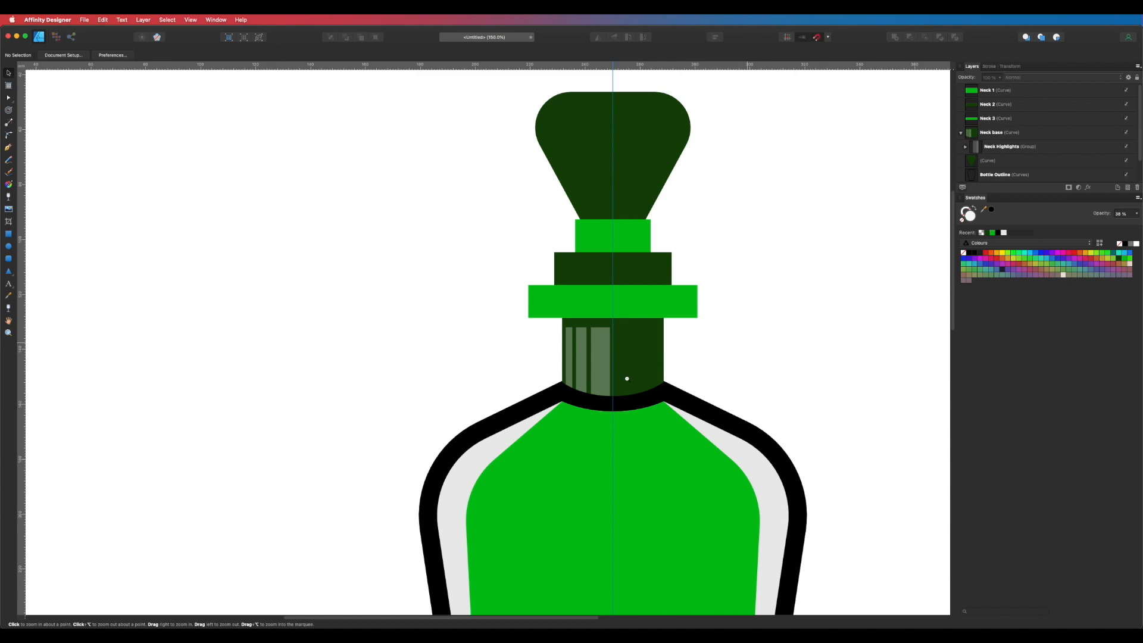
{"action": "left_click", "coordinate": [738, 289], "text": "alt"}
{"action": "left_click_drag", "start_coordinate": [735, 328], "coordinate": [683, 352]}
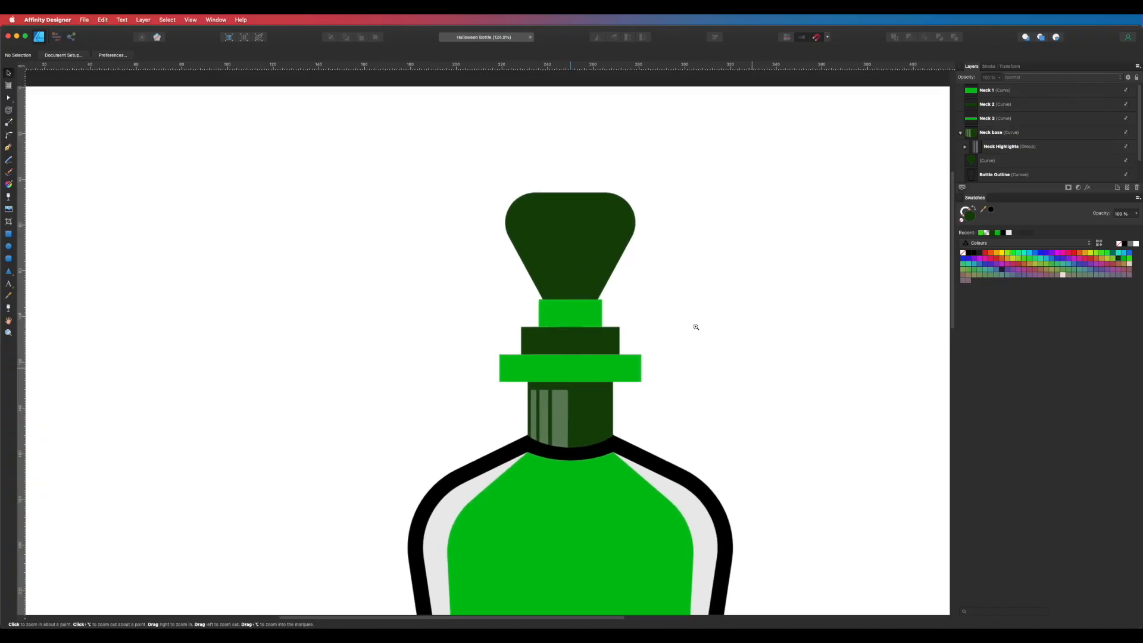
{"action": "scroll", "coordinate": [694, 324], "scroll_direction": "up", "scroll_amount": 4}
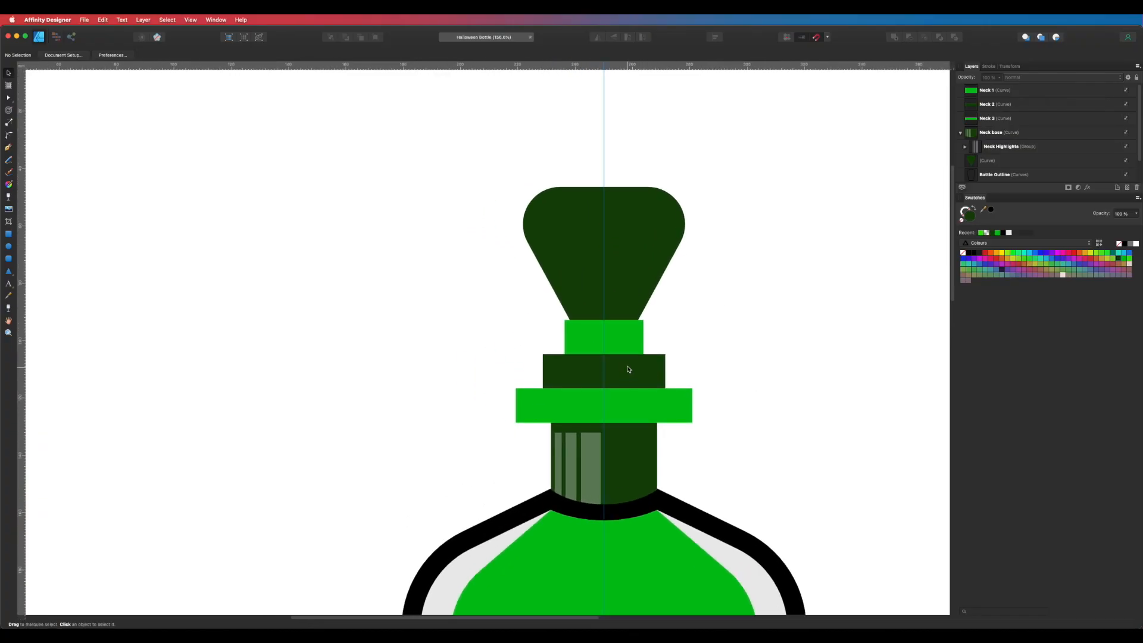
{"action": "left_click", "coordinate": [627, 374]}
{"action": "scroll", "coordinate": [700, 296], "scroll_direction": "down", "scroll_amount": 5}
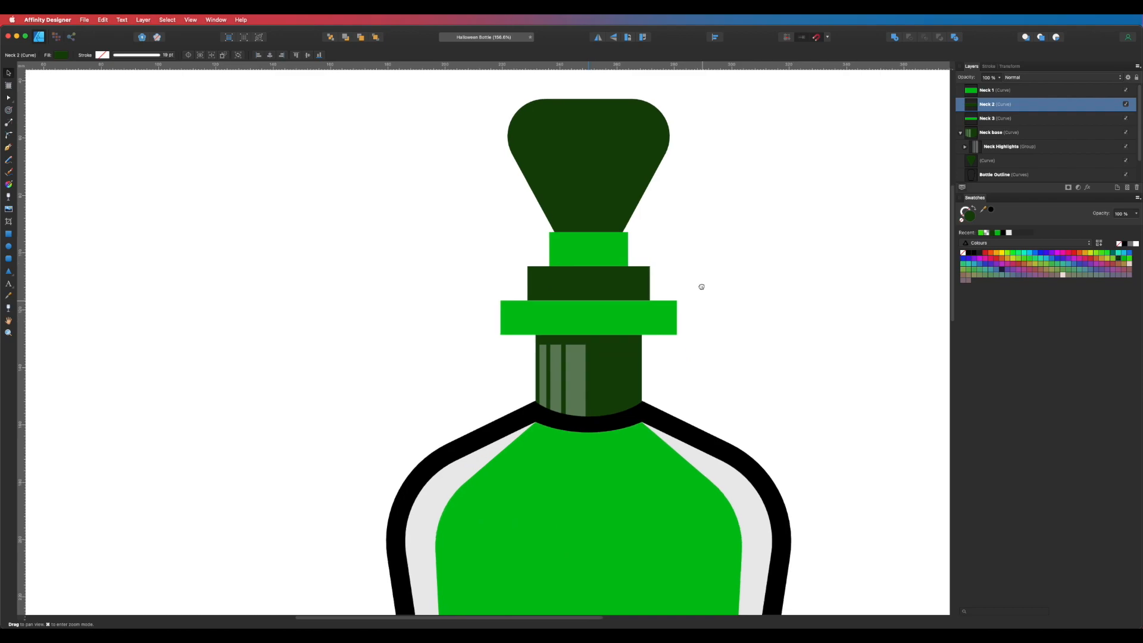
{"action": "key", "text": "super+j"}
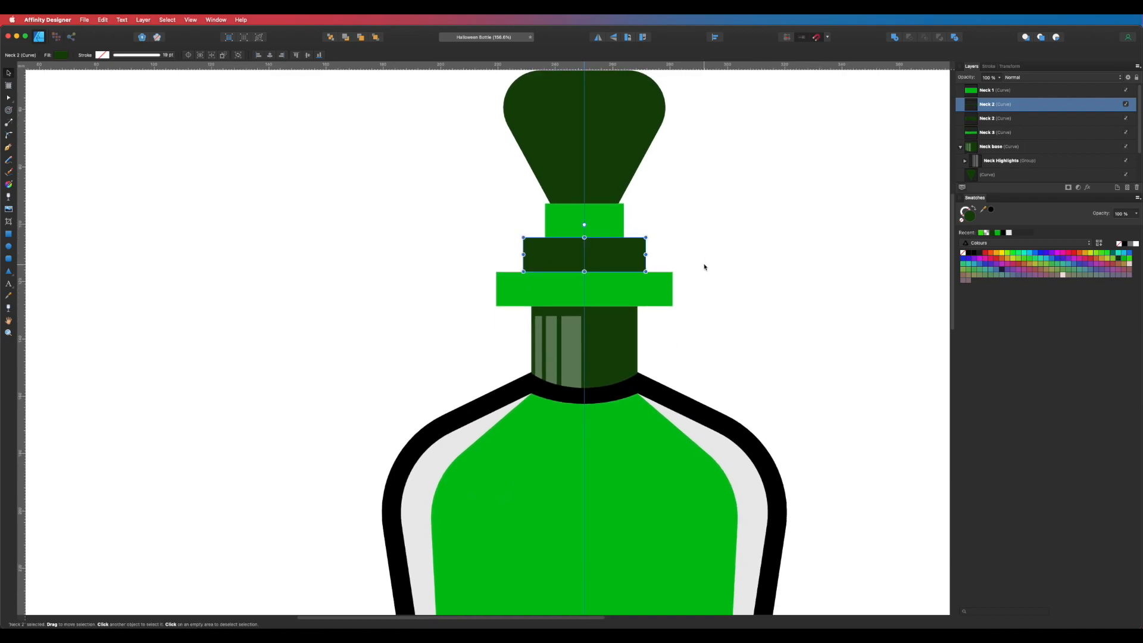
{"action": "left_click", "coordinate": [1124, 259]}
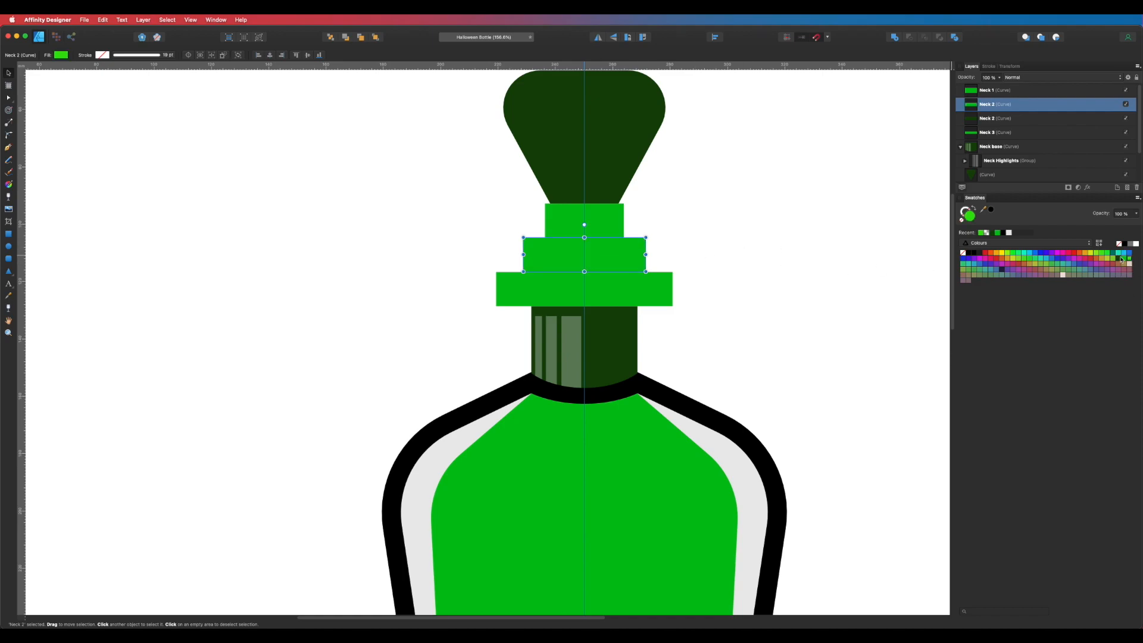
{"action": "left_click_drag", "start_coordinate": [648, 254], "coordinate": [586, 254]}
Draw a bright green rectangle covering the left half of the stopper, with its right edge on the centre line
{"action": "scroll", "coordinate": [681, 205], "scroll_direction": "up", "scroll_amount": 5}
{"action": "scroll", "coordinate": [681, 204], "scroll_direction": "right", "scroll_amount": 1}
{"action": "left_click", "coordinate": [645, 316]}
{"action": "left_click", "coordinate": [509, 294]}
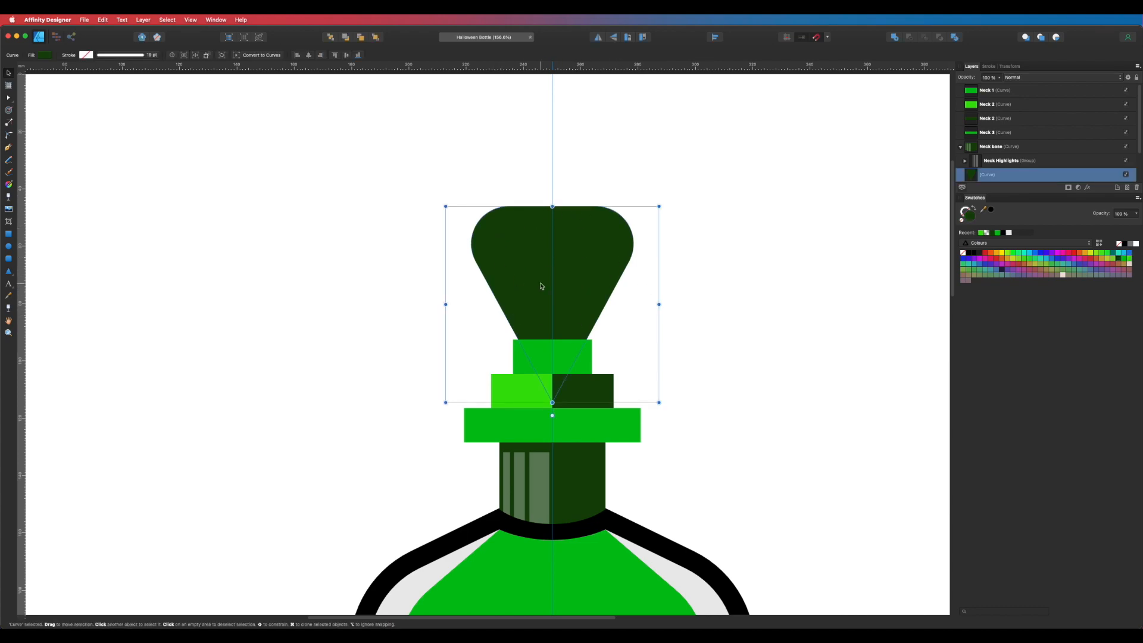
{"action": "left_click", "coordinate": [9, 233]}
{"action": "left_click_drag", "start_coordinate": [409, 165], "coordinate": [552, 426]}
{"action": "key", "text": "v"}
Intersect the stopper copy with the rectangle and fill the resulting left half bright green
{"action": "left_click", "coordinate": [606, 231]}
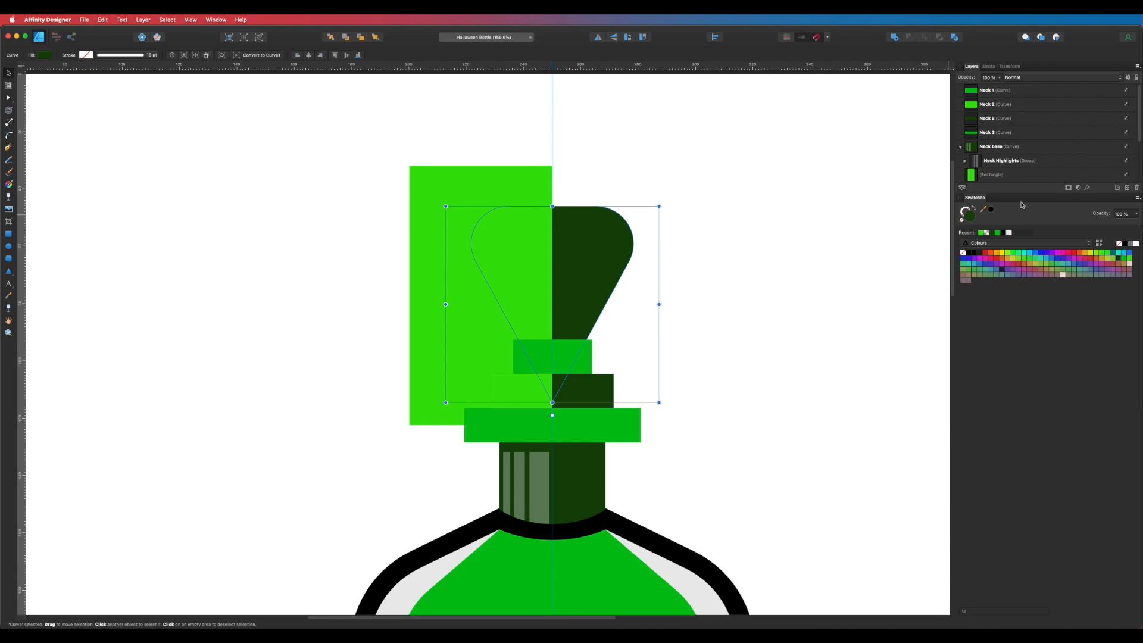
{"action": "left_click", "coordinate": [544, 192], "text": "shift"}
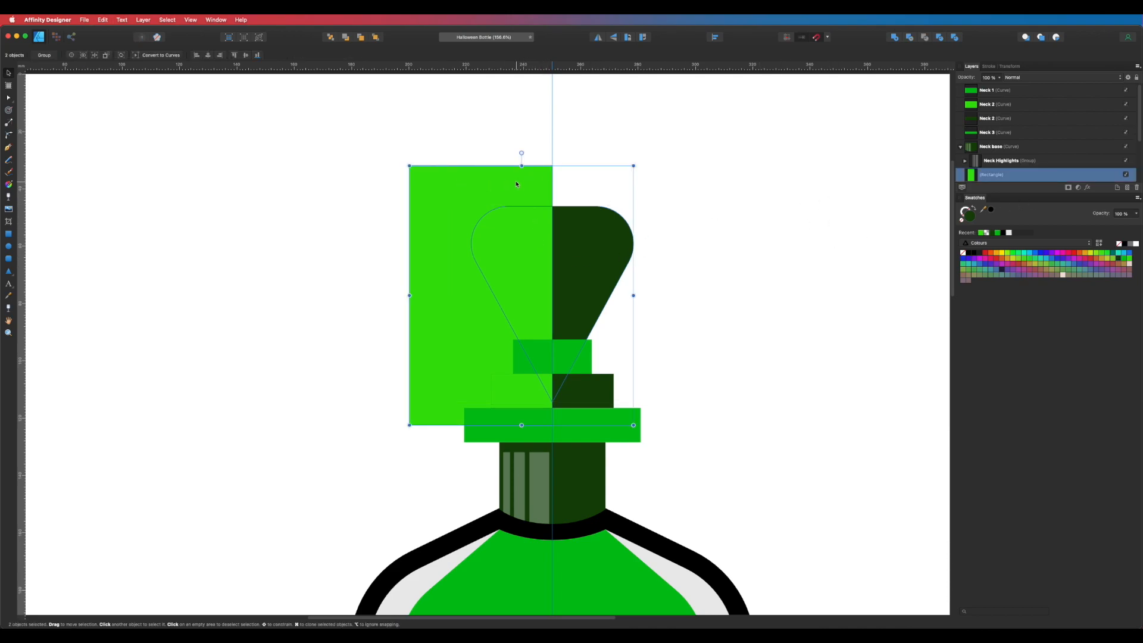
{"action": "left_click", "coordinate": [925, 37]}
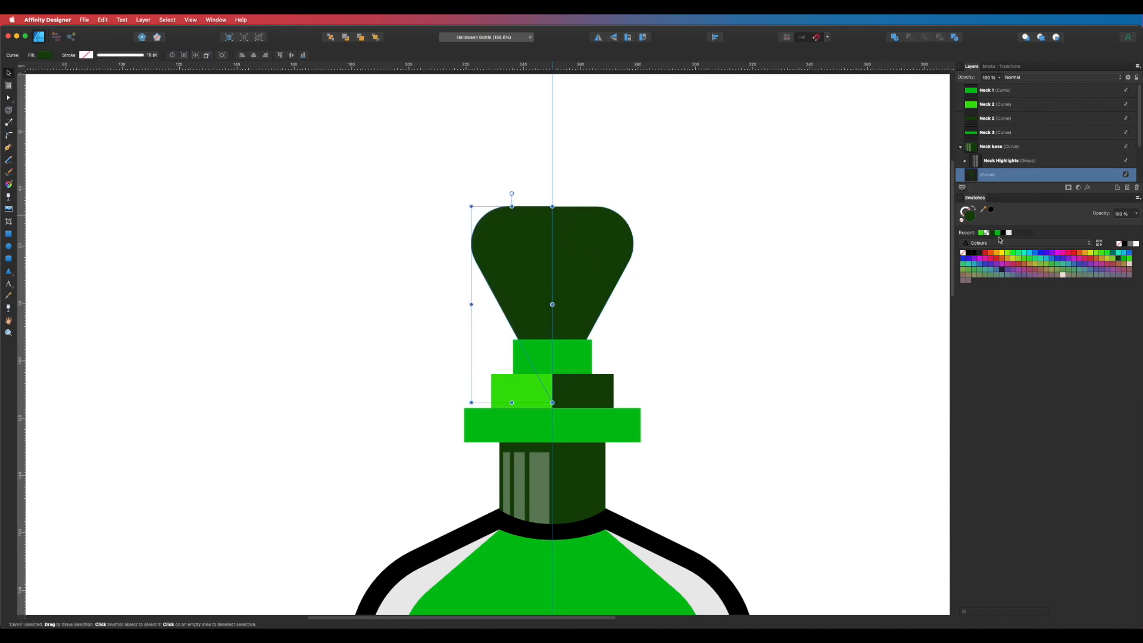
{"action": "left_click", "coordinate": [1129, 260]}
{"action": "left_click", "coordinate": [745, 365]}
{"action": "scroll", "coordinate": [717, 375], "scroll_direction": "down", "scroll_amount": 5}
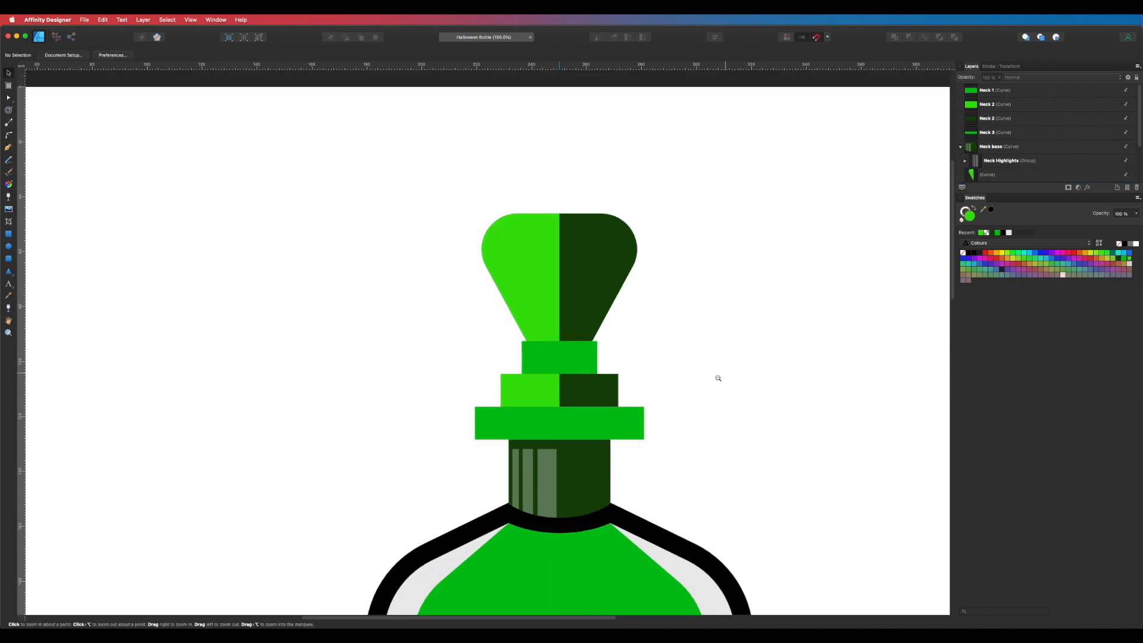
{"action": "left_click_drag", "start_coordinate": [719, 378], "coordinate": [682, 290]}
{"action": "left_click_drag", "start_coordinate": [624, 252], "coordinate": [743, 278]}
{"action": "left_click_drag", "start_coordinate": [761, 348], "coordinate": [717, 250]}
{"action": "left_click_drag", "start_coordinate": [670, 333], "coordinate": [690, 341]}
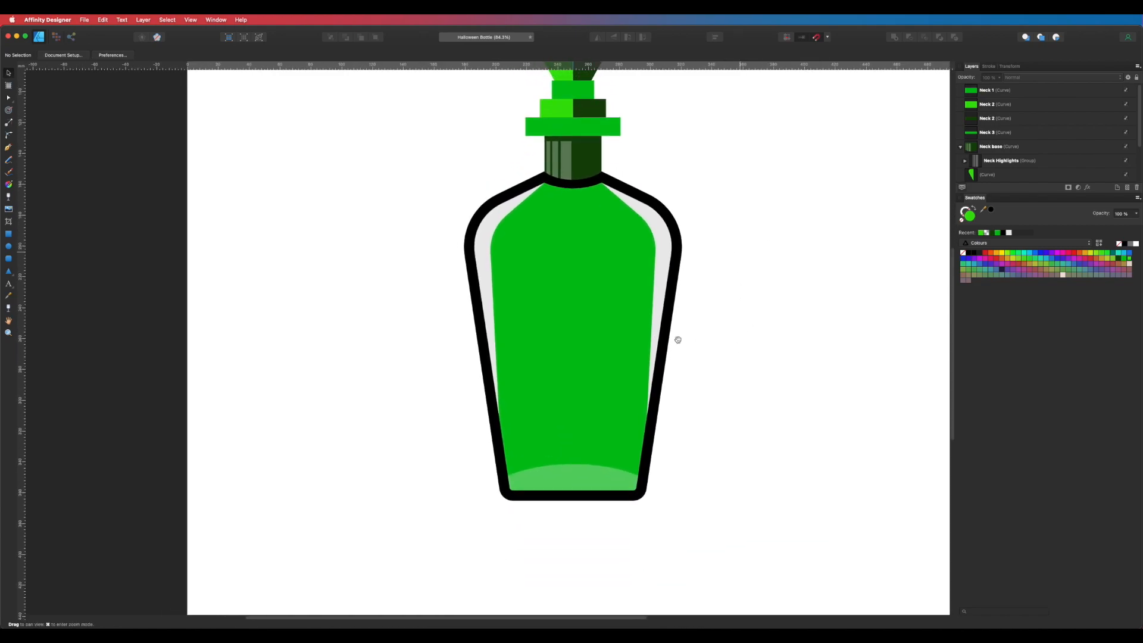
{"action": "left_click_drag", "start_coordinate": [620, 327], "coordinate": [648, 331]}
{"action": "left_click_drag", "start_coordinate": [787, 337], "coordinate": [780, 358]}
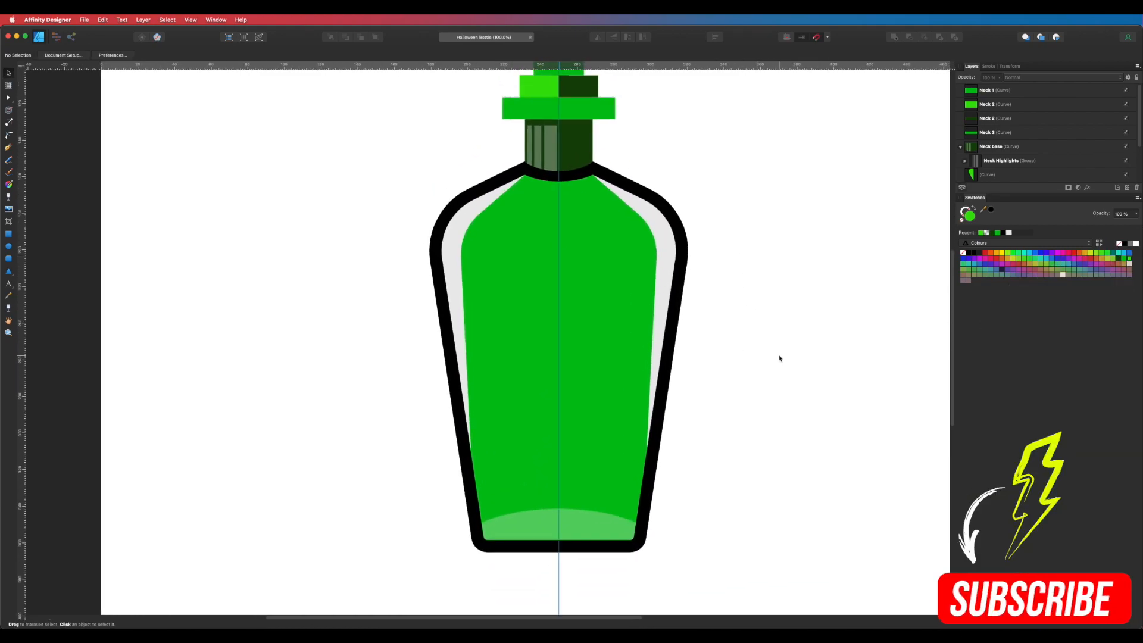
{"action": "left_click_drag", "start_coordinate": [766, 404], "coordinate": [733, 388]}
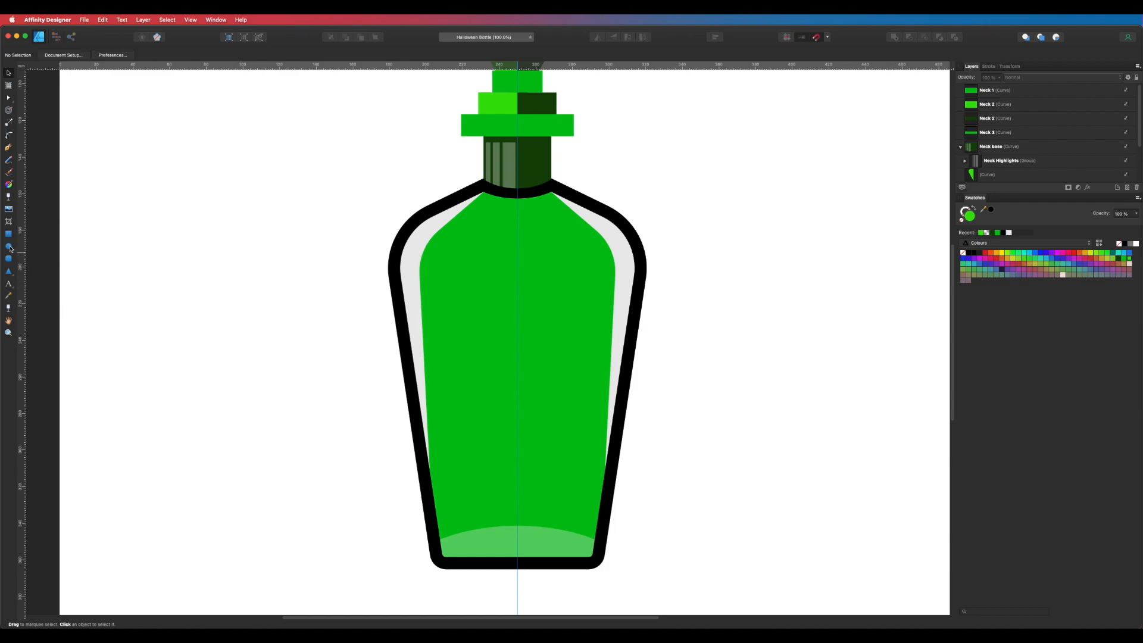
Draw a small circle with the Ellipse tool beside the bottle's lower right side
{"action": "left_click", "coordinate": [9, 247]}
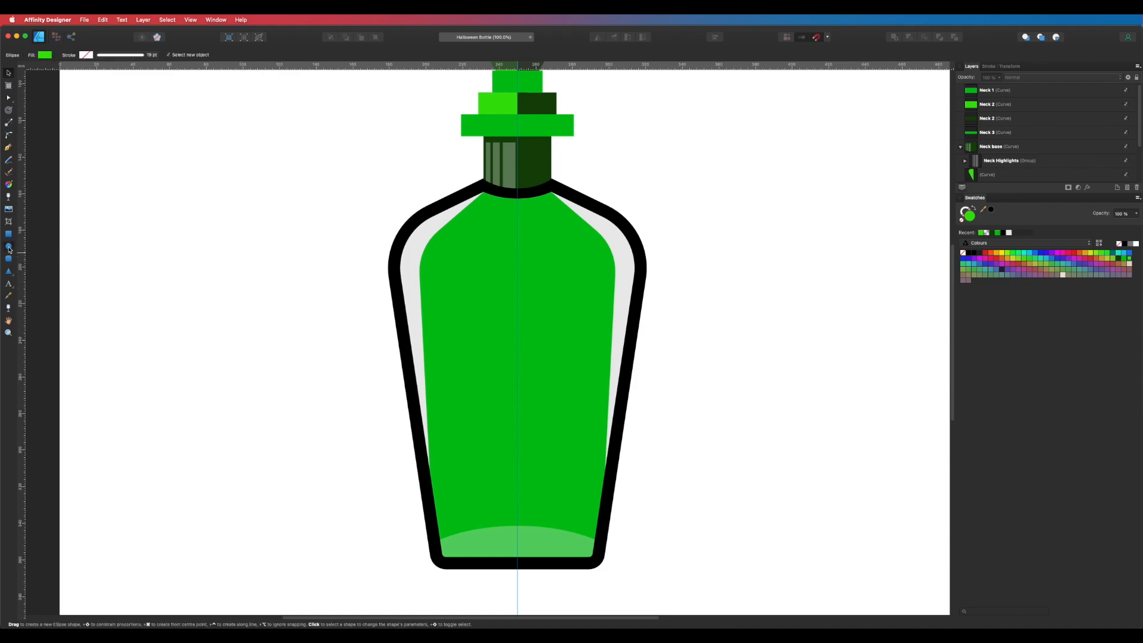
{"action": "scroll", "coordinate": [661, 351], "scroll_direction": "right", "scroll_amount": 5}
{"action": "scroll", "coordinate": [661, 352], "scroll_direction": "down", "scroll_amount": 2}
{"action": "key", "text": "z"}
{"action": "left_click_drag", "start_coordinate": [628, 300], "coordinate": [689, 350]}
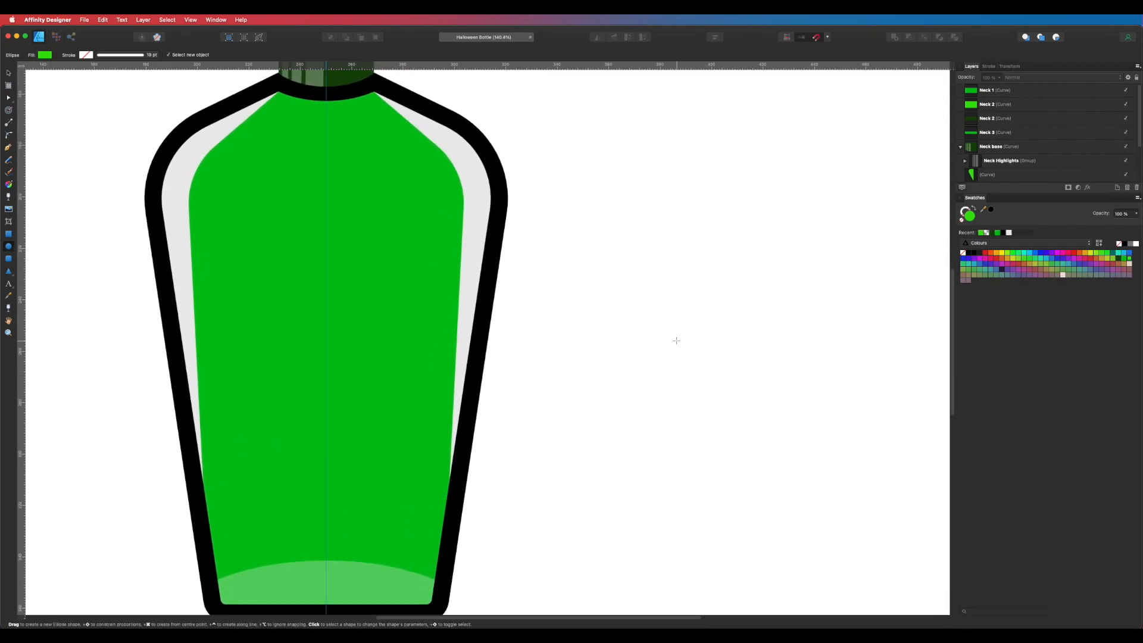
{"action": "scroll", "coordinate": [672, 330], "scroll_direction": "down", "scroll_amount": 3}
{"action": "scroll", "coordinate": [672, 330], "scroll_direction": "left", "scroll_amount": 1}
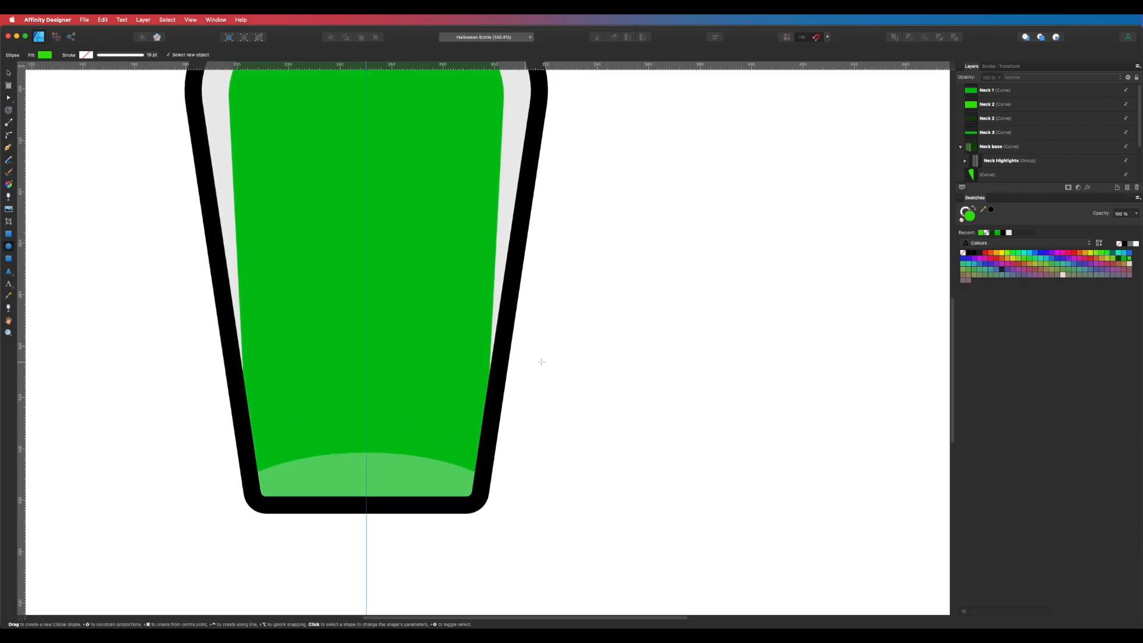
{"action": "mouse_move", "coordinate": [575, 367]}
{"action": "left_mouse_down"}
{"action": "mouse_move", "coordinate": [595, 385]}
{"action": "mouse_move", "coordinate": [588, 376]}
{"action": "left_mouse_up"}
{"action": "left_click_drag", "start_coordinate": [588, 376], "coordinate": [587, 376]}
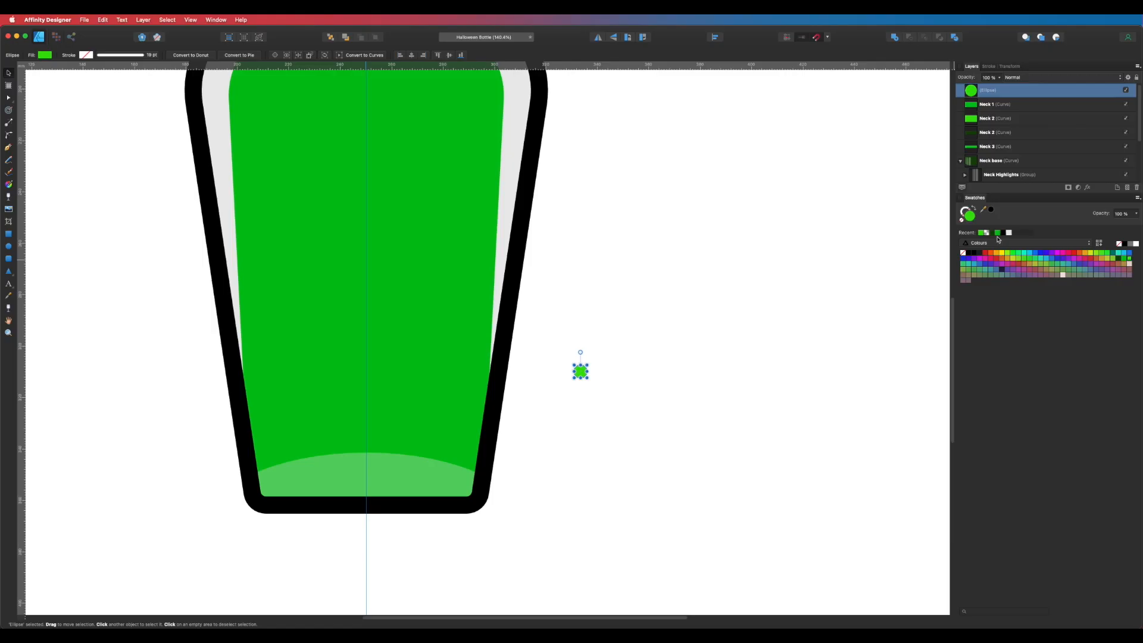
Move the circle inside the bottle's lower right and give it a near-white fill at roughly half opacity
{"action": "left_click_drag", "start_coordinate": [581, 371], "coordinate": [451, 380]}
{"action": "left_click", "coordinate": [45, 55]}
{"action": "left_click_drag", "start_coordinate": [153, 161], "coordinate": [107, 163]}
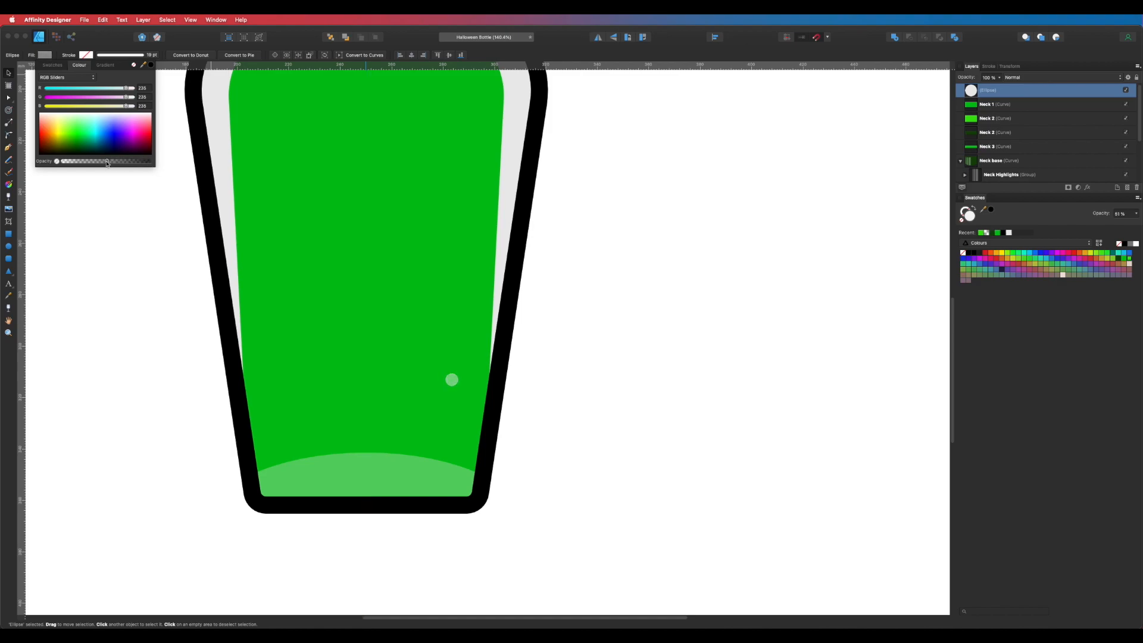
{"action": "left_click", "coordinate": [598, 362]}
Move the translucent circle down to just above the base highlight, near the bottle's right wall
{"action": "scroll", "coordinate": [592, 322], "scroll_direction": "left", "scroll_amount": 3}
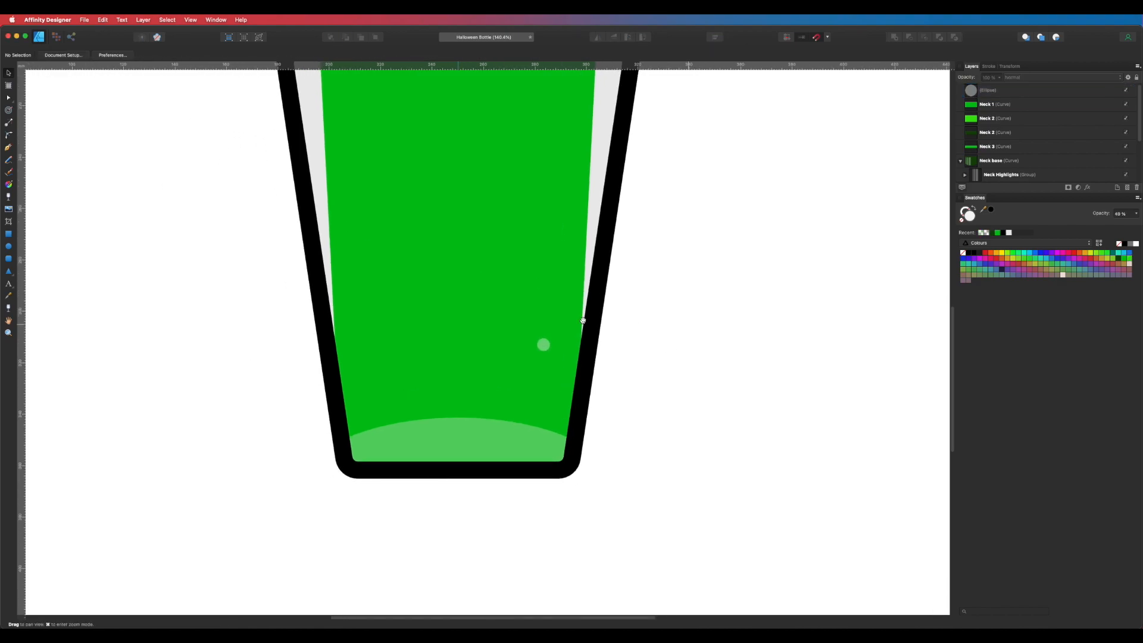
{"action": "scroll", "coordinate": [584, 336], "scroll_direction": "up", "scroll_amount": 5}
{"action": "key", "text": "m"}
{"action": "key", "text": "v"}
{"action": "left_click_drag", "start_coordinate": [563, 370], "coordinate": [575, 473]}
{"action": "left_click", "coordinate": [664, 423], "text": "alt+super"}
{"action": "left_click", "coordinate": [665, 423], "text": "alt+super"}
{"action": "left_click", "coordinate": [665, 424], "text": "alt+super"}
{"action": "key", "text": "m"}
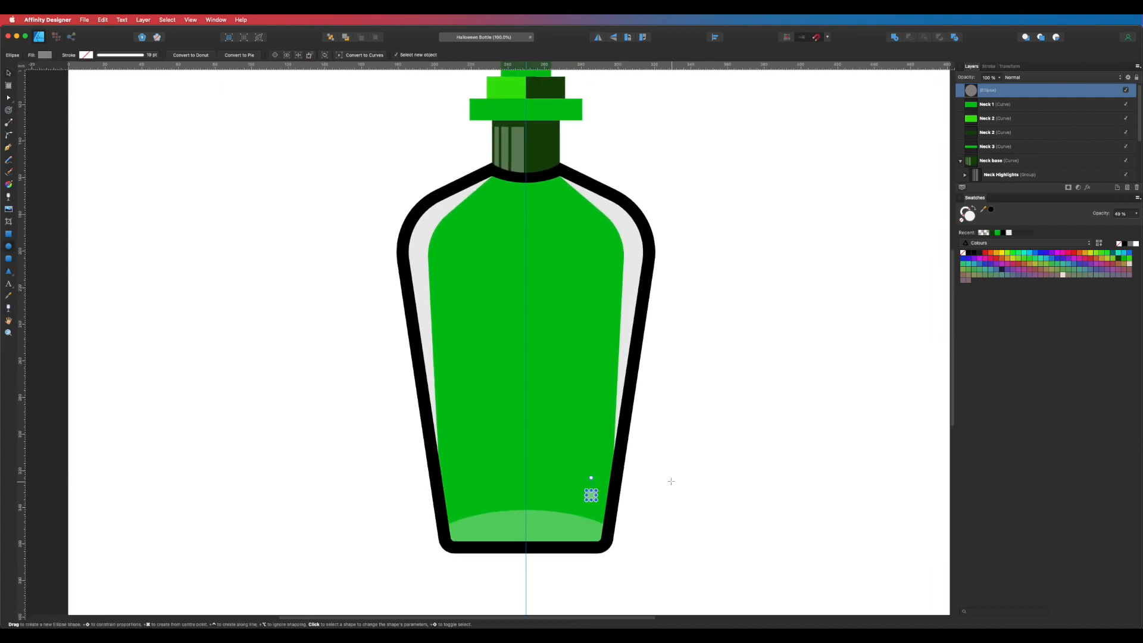
{"action": "key", "text": "v"}
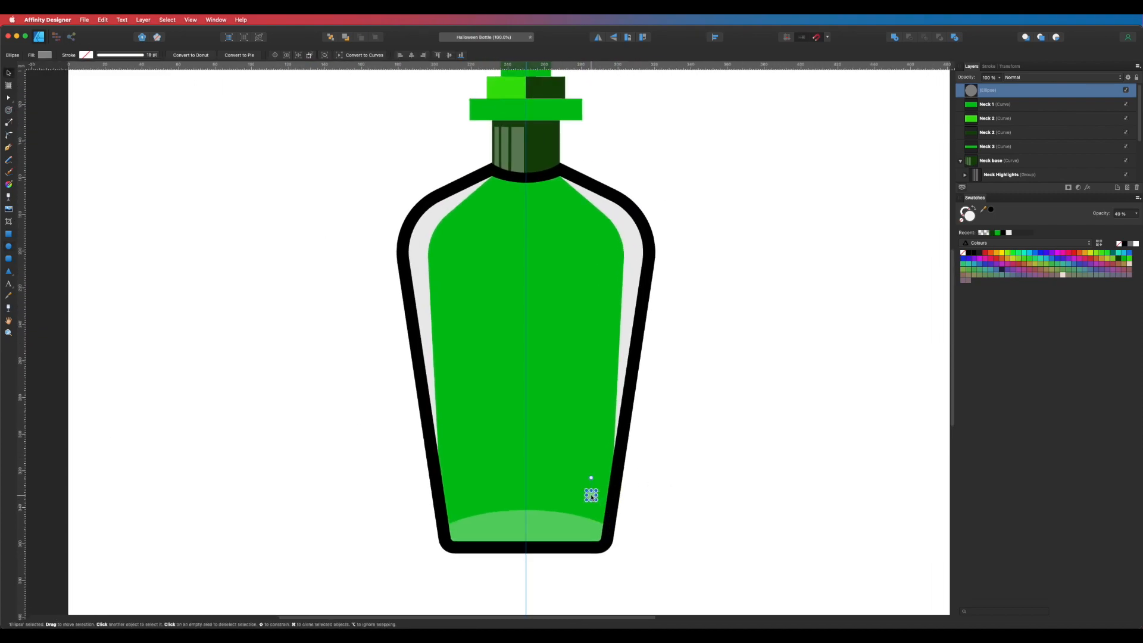
Scatter same-size copies of the translucent circle across the green liquid from the base up to the shoulders
{"action": "mouse_move", "coordinate": [592, 495]}
{"action": "left_mouse_down"}
{"action": "mouse_move", "coordinate": [486, 489]}
{"action": "mouse_move", "coordinate": [518, 443]}
{"action": "mouse_move", "coordinate": [581, 405]}
{"action": "mouse_move", "coordinate": [602, 313]}
{"action": "mouse_move", "coordinate": [584, 260]}
{"action": "mouse_move", "coordinate": [503, 241]}
{"action": "mouse_move", "coordinate": [457, 264]}
{"action": "mouse_move", "coordinate": [457, 373]}
{"action": "left_mouse_up"}
{"action": "mouse_move", "coordinate": [457, 373]}
{"action": "left_mouse_down"}
{"action": "mouse_move", "coordinate": [507, 335]}
{"action": "mouse_move", "coordinate": [570, 204]}
{"action": "left_mouse_up"}
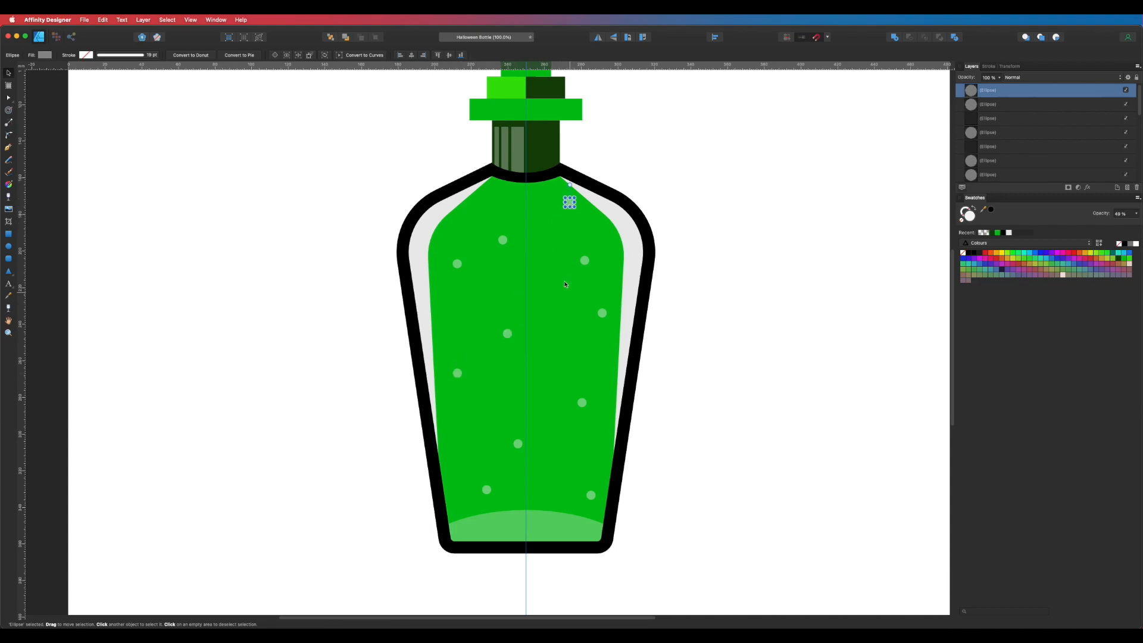
{"action": "mouse_move", "coordinate": [570, 204]}
{"action": "left_mouse_down"}
{"action": "mouse_move", "coordinate": [512, 204]}
{"action": "mouse_move", "coordinate": [523, 465]}
{"action": "mouse_move", "coordinate": [465, 426]}
{"action": "mouse_move", "coordinate": [459, 440]}
{"action": "left_mouse_up"}
Create a much smaller bubble from a copy and place duplicates of it between the large bubbles mid-bottle
{"action": "scroll", "coordinate": [459, 441], "scroll_direction": "up", "scroll_amount": 6}
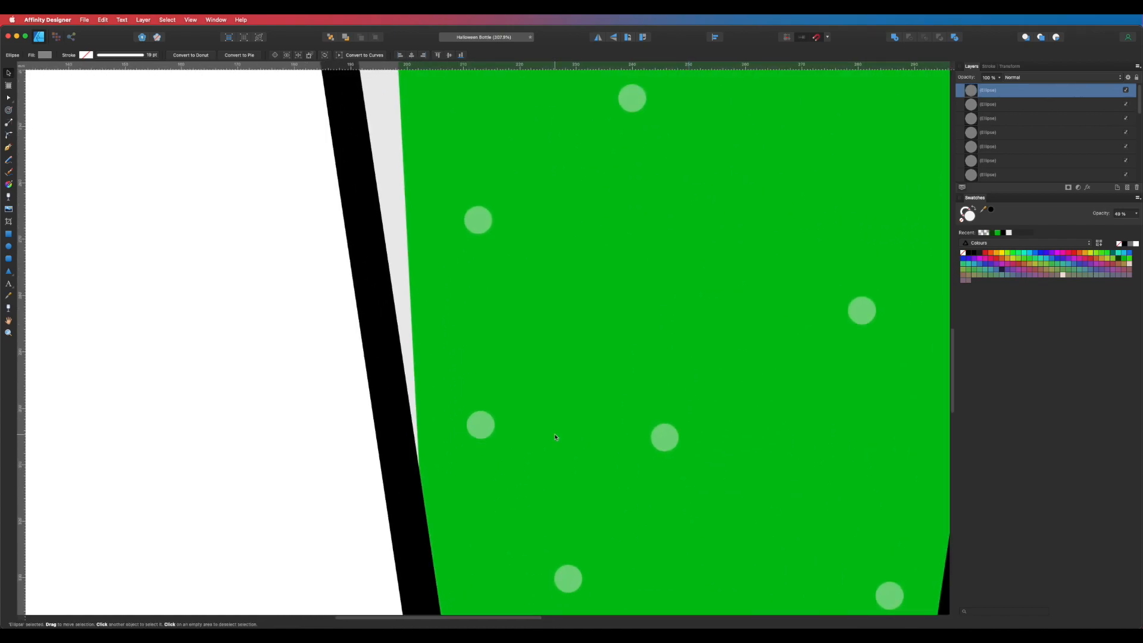
{"action": "left_click_drag", "start_coordinate": [480, 434], "coordinate": [498, 203]}
{"action": "left_click", "coordinate": [355, 364]}
{"action": "left_click", "coordinate": [546, 343]}
{"action": "mouse_move", "coordinate": [547, 344]}
{"action": "left_mouse_down"}
{"action": "mouse_move", "coordinate": [494, 181]}
{"action": "mouse_move", "coordinate": [889, 120]}
{"action": "mouse_move", "coordinate": [937, 163]}
{"action": "left_mouse_up"}
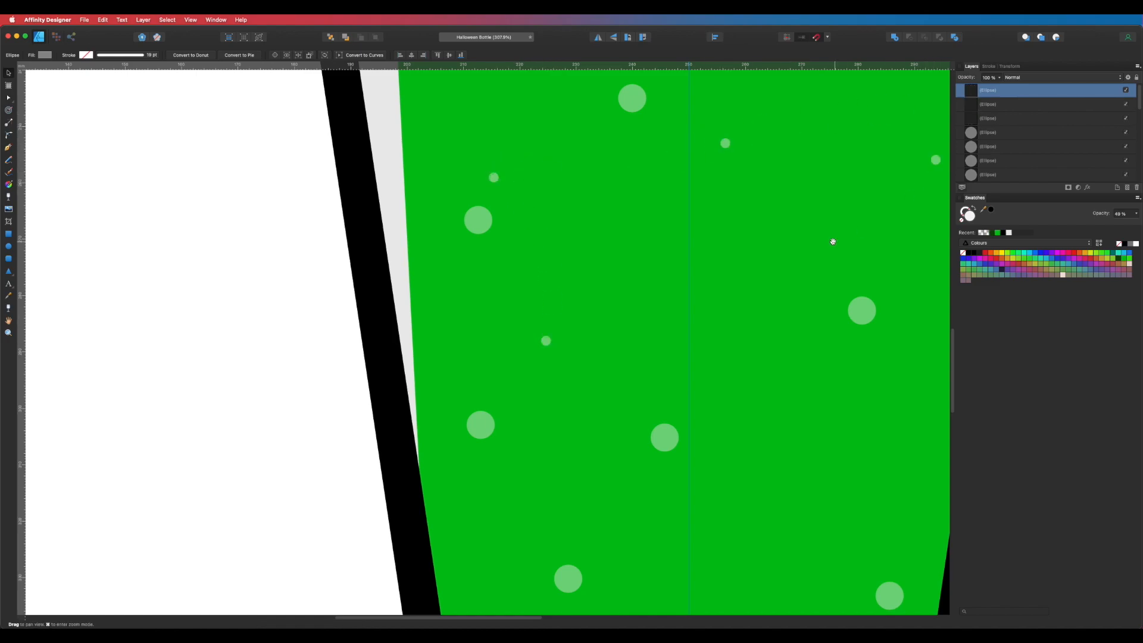
Place another small bubble copy near the right wall at the bottle's shoulder, below the large bubble there
{"action": "scroll", "coordinate": [802, 212], "scroll_direction": "down", "scroll_amount": 3}
{"action": "mouse_move", "coordinate": [748, 282]}
{"action": "left_mouse_down"}
{"action": "mouse_move", "coordinate": [679, 340]}
{"action": "mouse_move", "coordinate": [572, 388]}
{"action": "left_mouse_up"}
{"action": "left_click_drag", "start_coordinate": [728, 302], "coordinate": [690, 400]}
{"action": "left_click", "coordinate": [648, 393]}
{"action": "left_click_drag", "start_coordinate": [669, 292], "coordinate": [658, 264]}
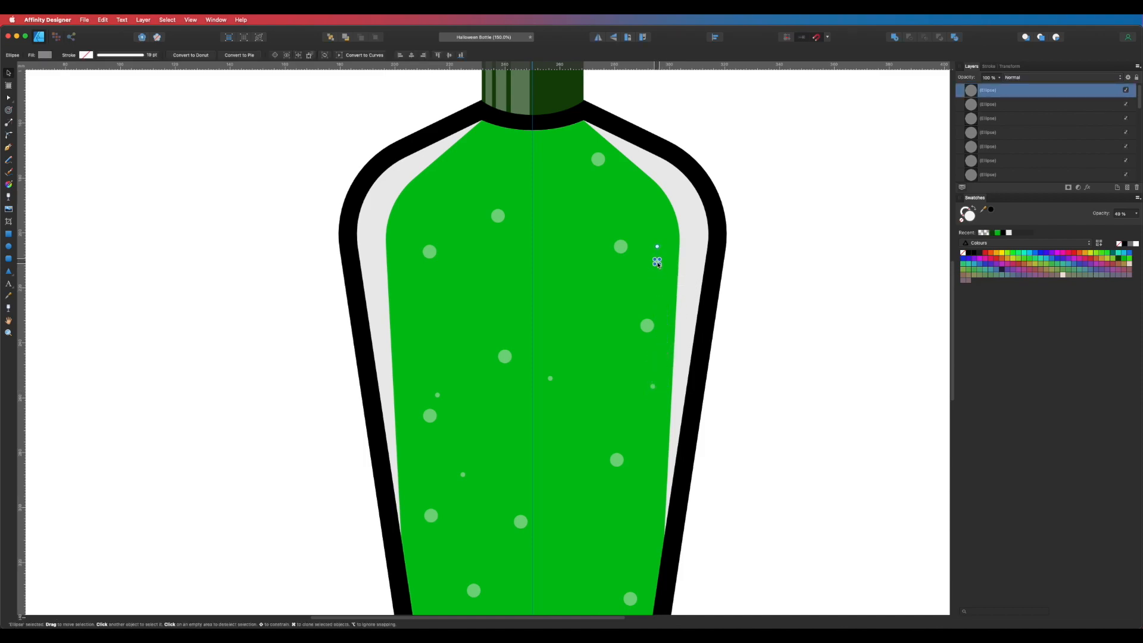
Scatter more small bubble copies through the liquid's upper area and down both sides to just above the base highlight
{"action": "left_click_drag", "start_coordinate": [636, 219], "coordinate": [432, 570]}
{"action": "scroll", "coordinate": [432, 571], "scroll_direction": "down", "scroll_amount": 5}
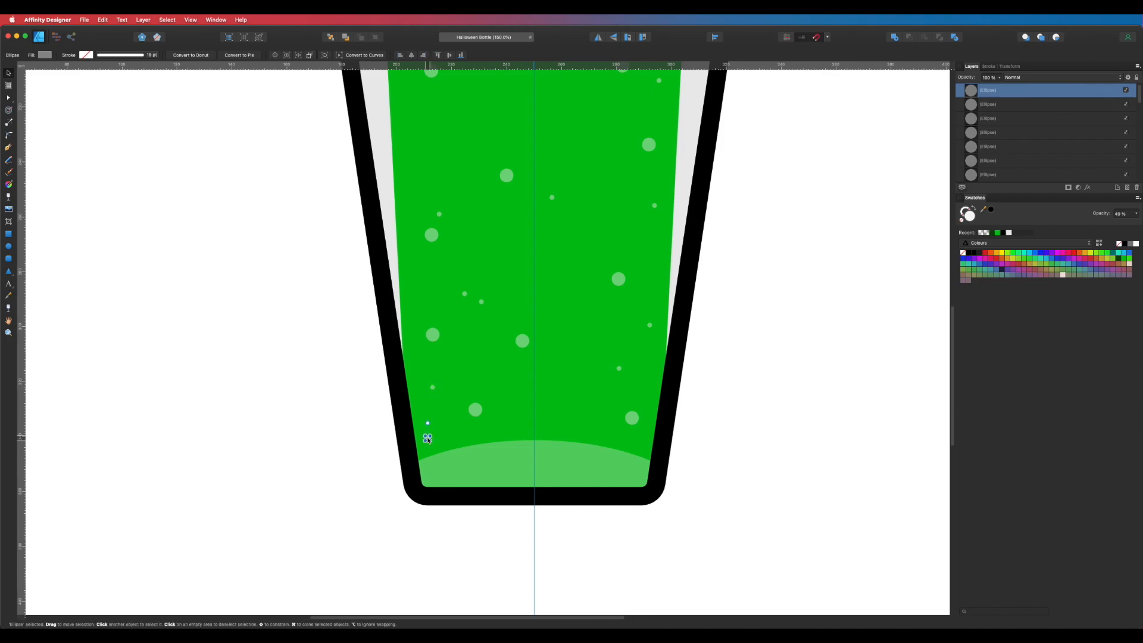
{"action": "scroll", "coordinate": [781, 386], "scroll_direction": "up", "scroll_amount": 5}
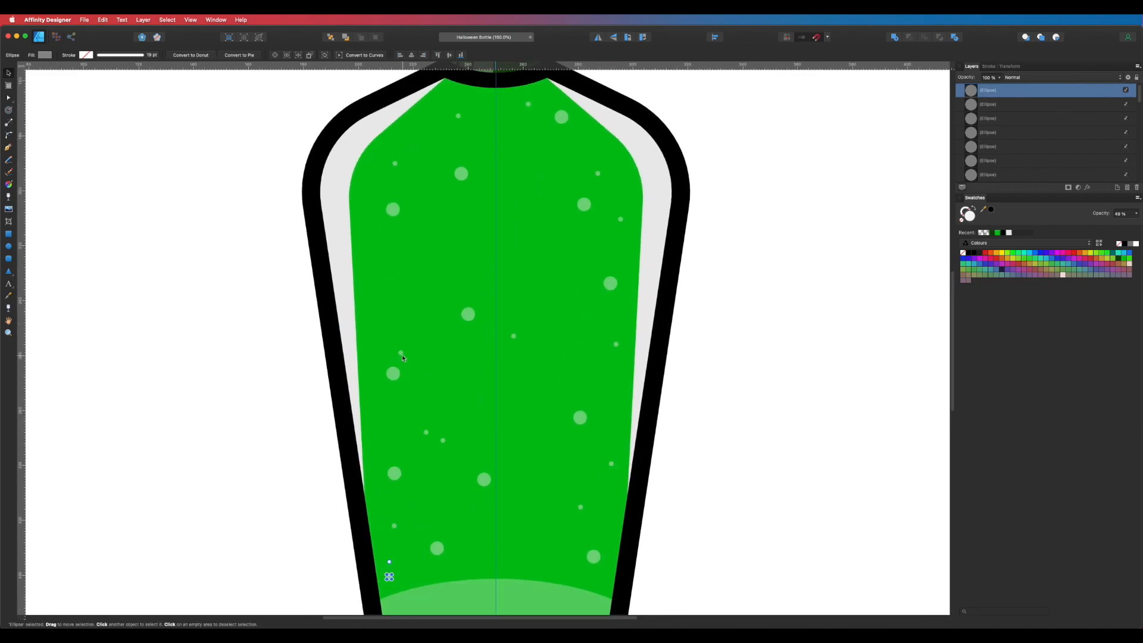
{"action": "left_click_drag", "start_coordinate": [385, 285], "coordinate": [403, 352]}
{"action": "left_click", "coordinate": [395, 332]}
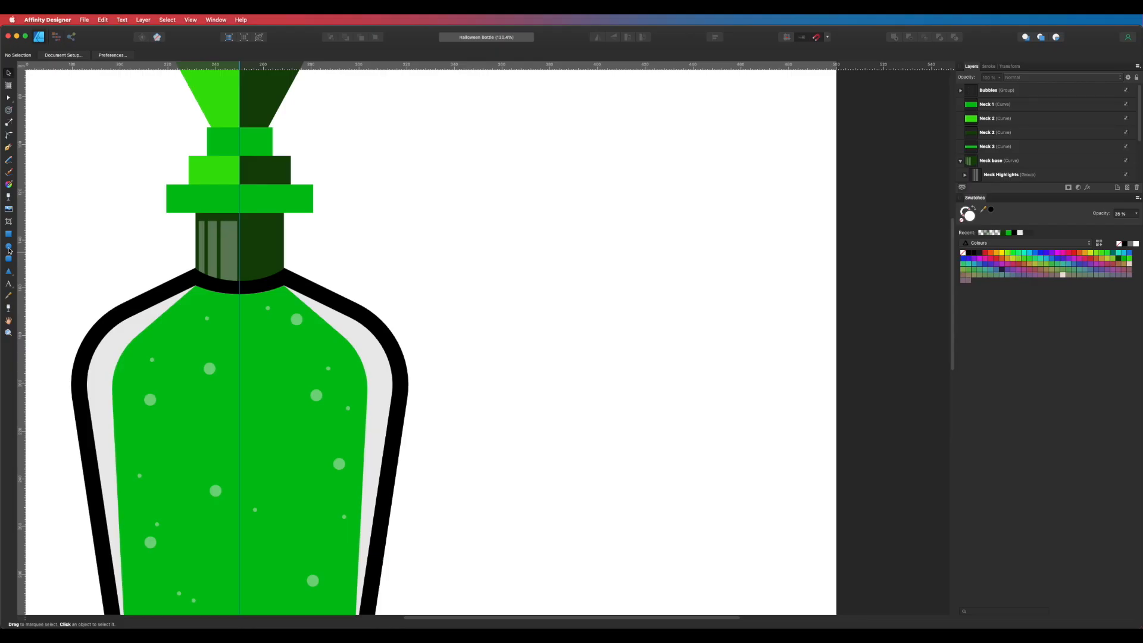
Draw a circle with the Ellipse tool on the blank page right of the bottle and fill it black
{"action": "left_click", "coordinate": [9, 247]}
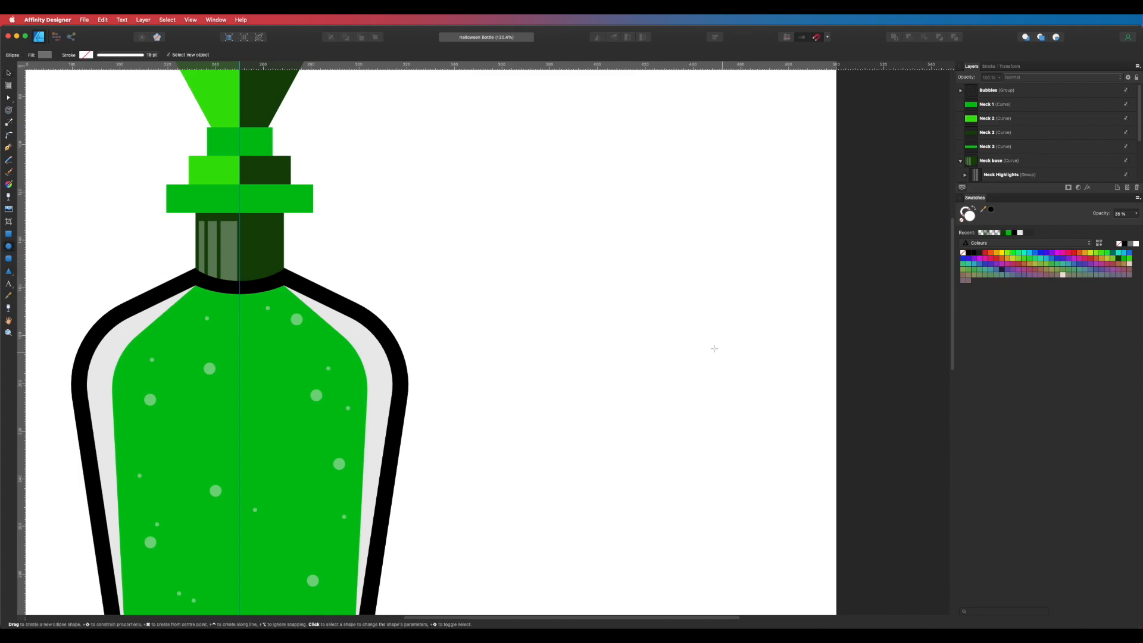
{"action": "left_click_drag", "start_coordinate": [556, 347], "coordinate": [607, 399]}
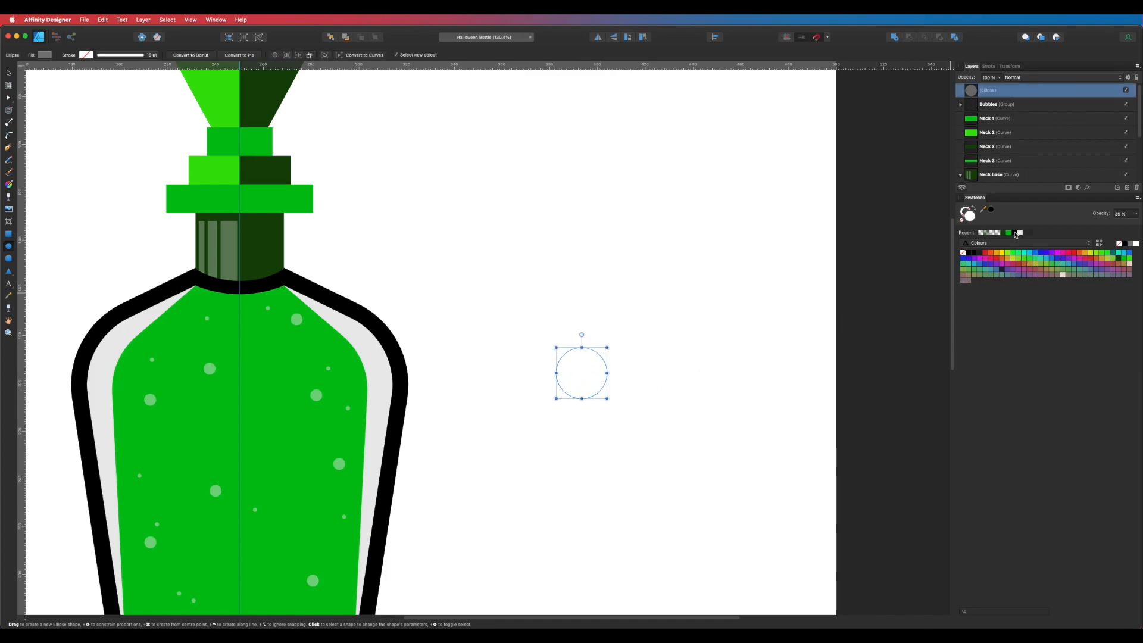
{"action": "left_click", "coordinate": [1015, 233]}
Duplicate the black circle edge to edge on its right, and centre a third copy overlapping above the pair
{"action": "scroll", "coordinate": [669, 378], "scroll_direction": "up", "scroll_amount": 5}
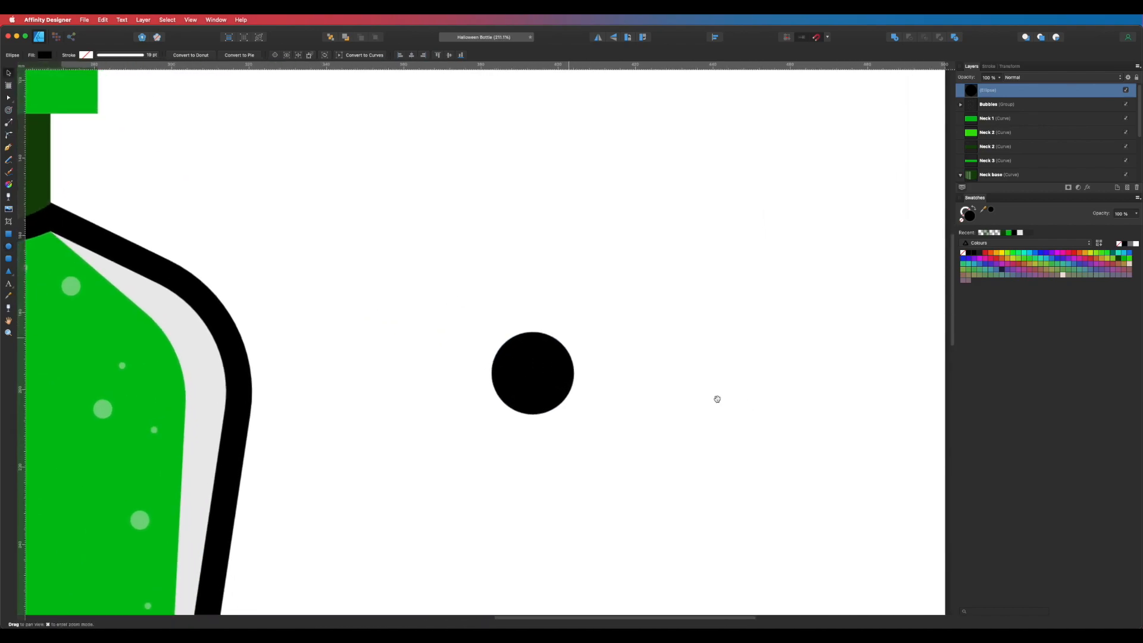
{"action": "key", "text": "v"}
{"action": "left_click_drag", "start_coordinate": [473, 362], "coordinate": [530, 388]}
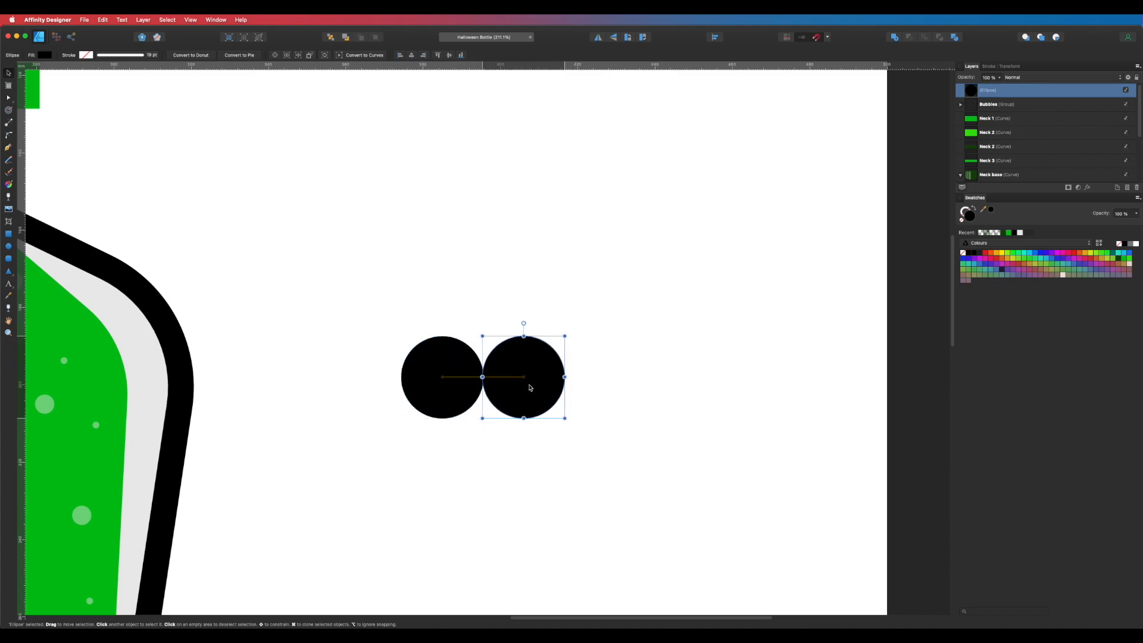
{"action": "left_click", "coordinate": [641, 376]}
{"action": "left_click", "coordinate": [522, 381]}
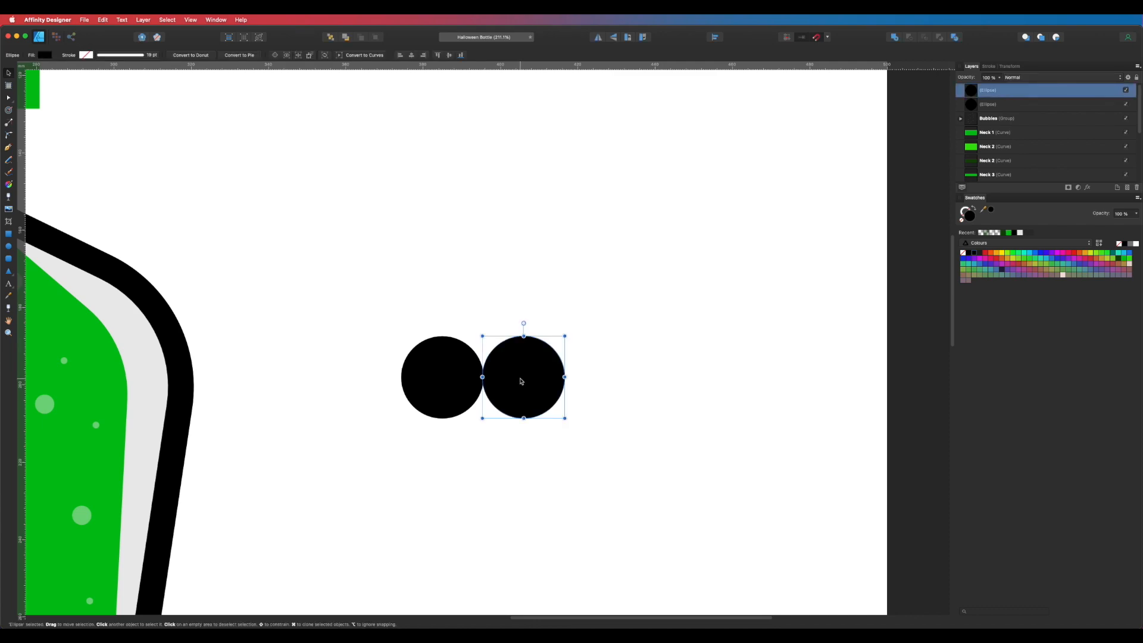
{"action": "left_click_drag", "start_coordinate": [529, 382], "coordinate": [502, 333]}
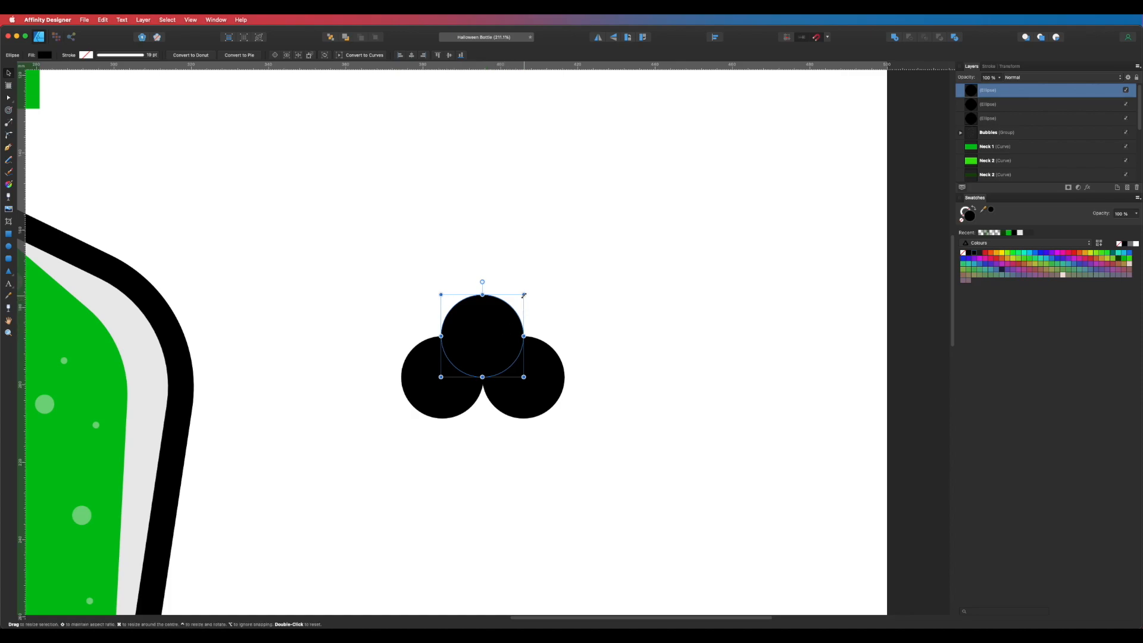
Enlarge the top circle from its centre to roughly twice its diameter and raise it slightly to form the skull's cranium
{"action": "left_click_drag", "start_coordinate": [524, 295], "coordinate": [578, 256]}
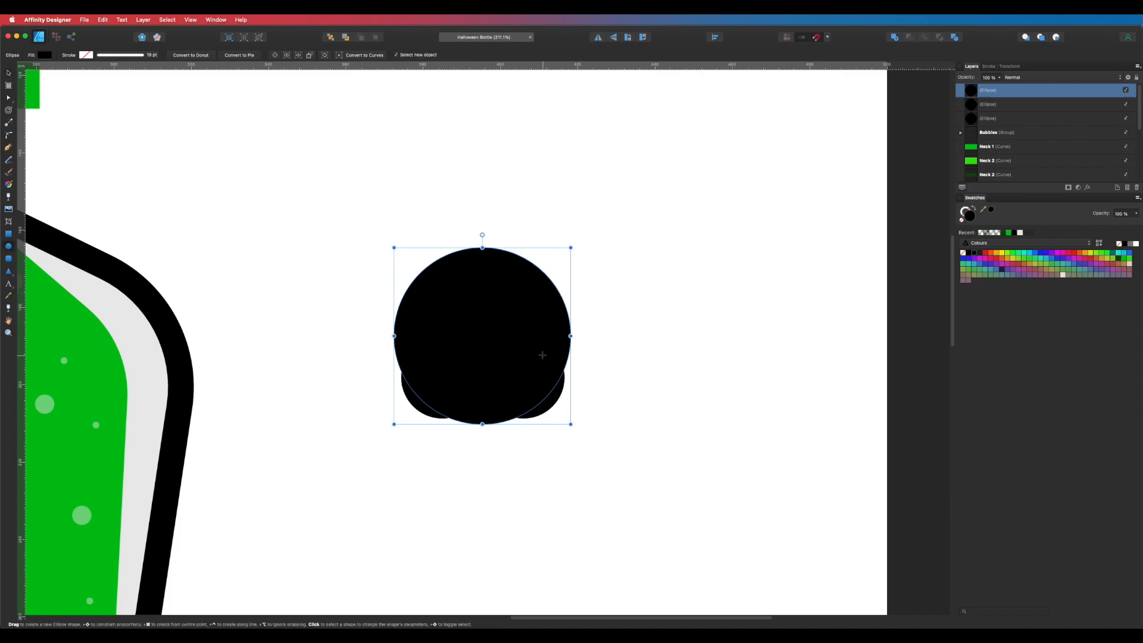
{"action": "mouse_move", "coordinate": [539, 359]}
{"action": "left_mouse_down"}
{"action": "mouse_move", "coordinate": [538, 326]}
{"action": "mouse_move", "coordinate": [537, 347]}
{"action": "left_mouse_up"}
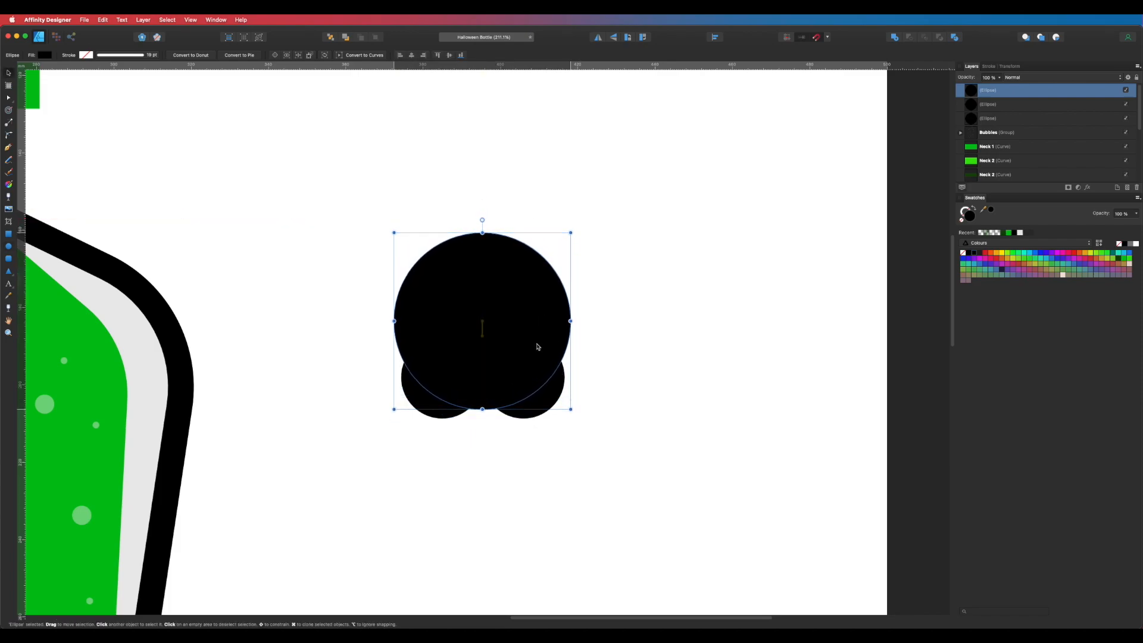
{"action": "left_click", "coordinate": [667, 336]}
Draw a black rectangle between the two lower circles, extending below them as the skull's jaw
{"action": "left_click_drag", "start_coordinate": [660, 376], "coordinate": [744, 314]}
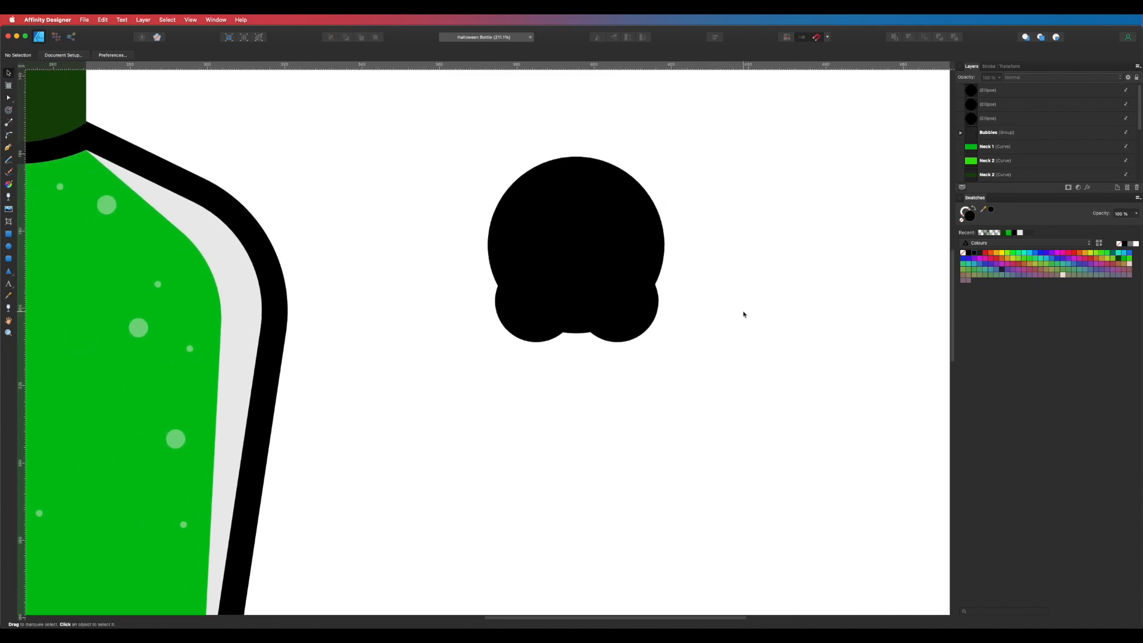
{"action": "key", "text": "m"}
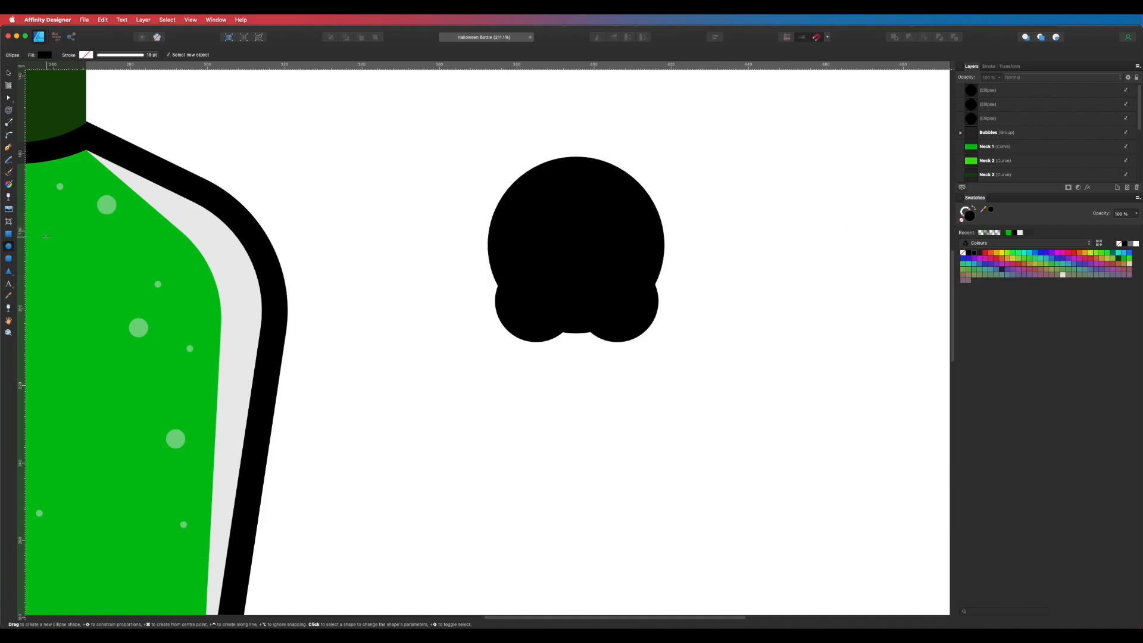
{"action": "left_click", "coordinate": [9, 235]}
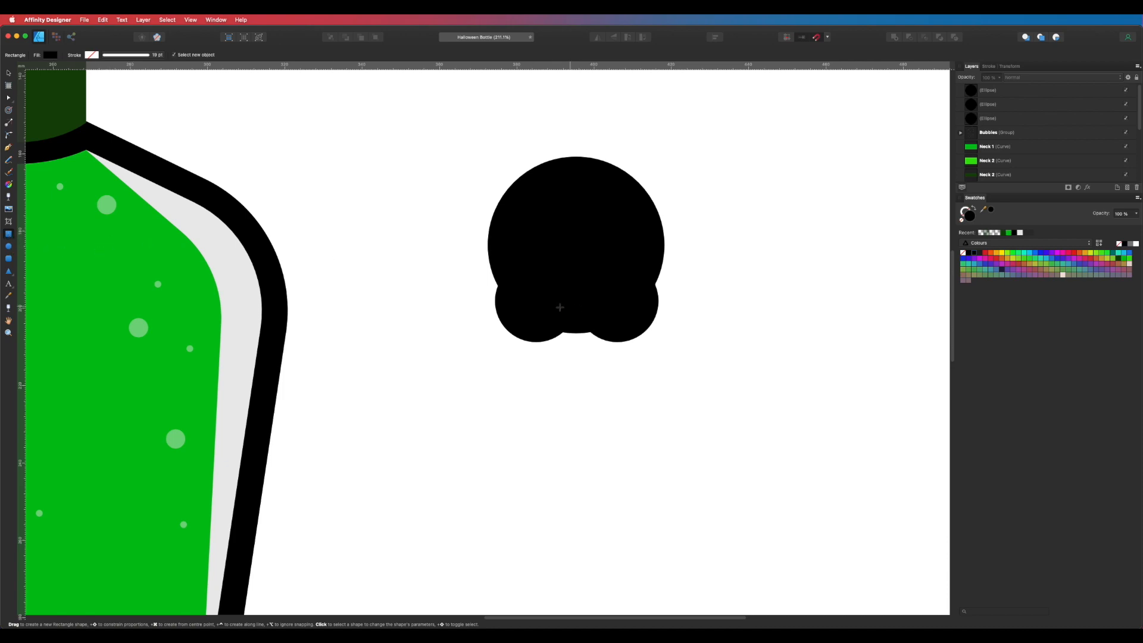
{"action": "left_click_drag", "start_coordinate": [536, 301], "coordinate": [620, 371]}
{"action": "key", "text": "v"}
{"action": "left_click", "coordinate": [689, 401]}
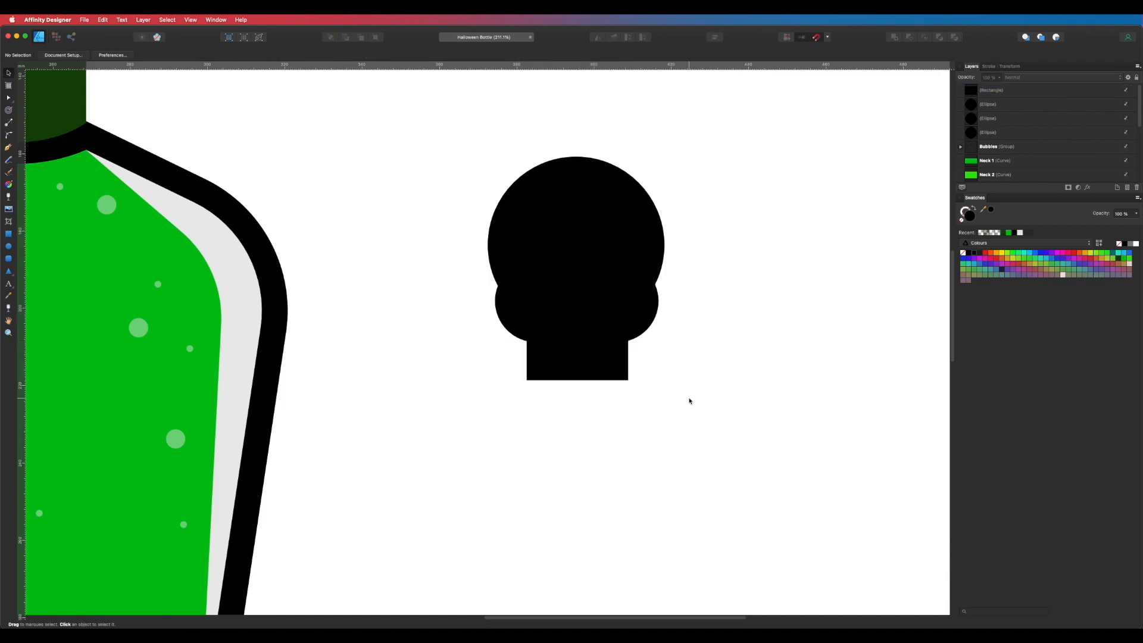
Move the jaw rectangle up slightly, keeping it centred under the cranium
{"action": "left_click", "coordinate": [619, 379]}
{"action": "left_click_drag", "start_coordinate": [613, 352], "coordinate": [612, 342]}
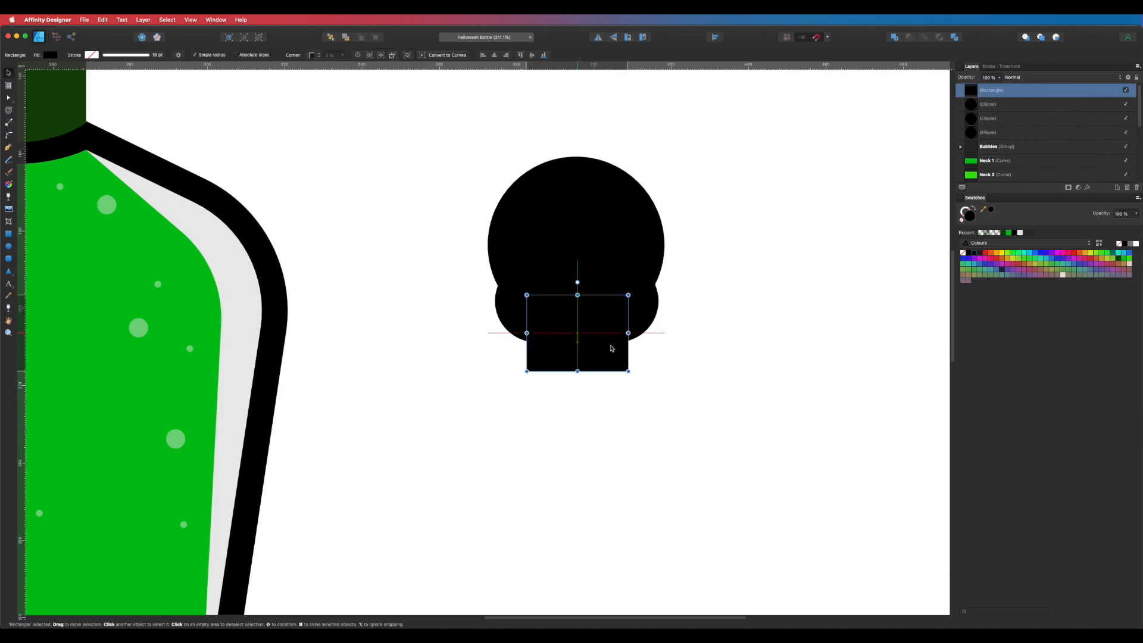
{"action": "key", "text": "super+d"}
Move the two lower cheek circles above the jaw rectangle in the layer order
{"action": "left_click", "coordinate": [643, 305]}
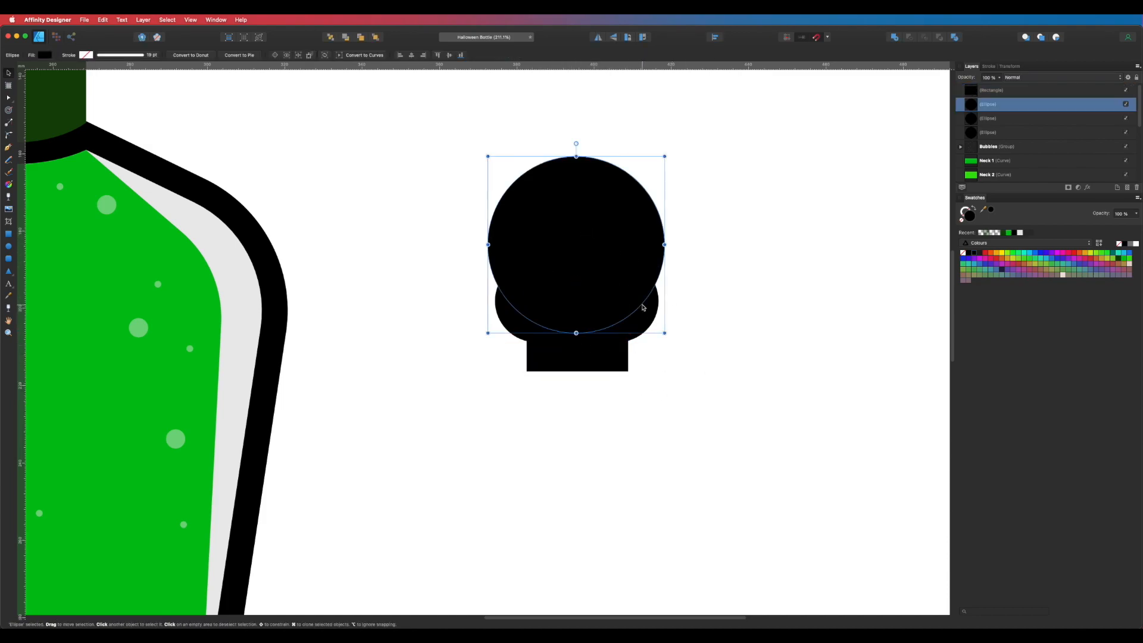
{"action": "left_click", "coordinate": [517, 326]}
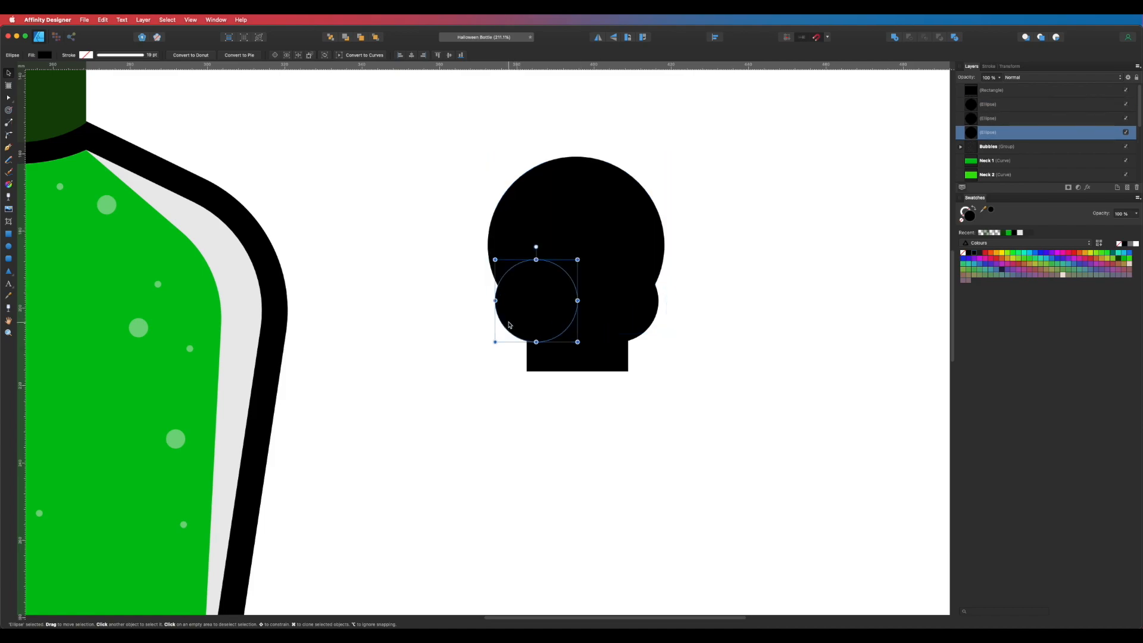
{"action": "left_click", "coordinate": [634, 332], "text": "shift"}
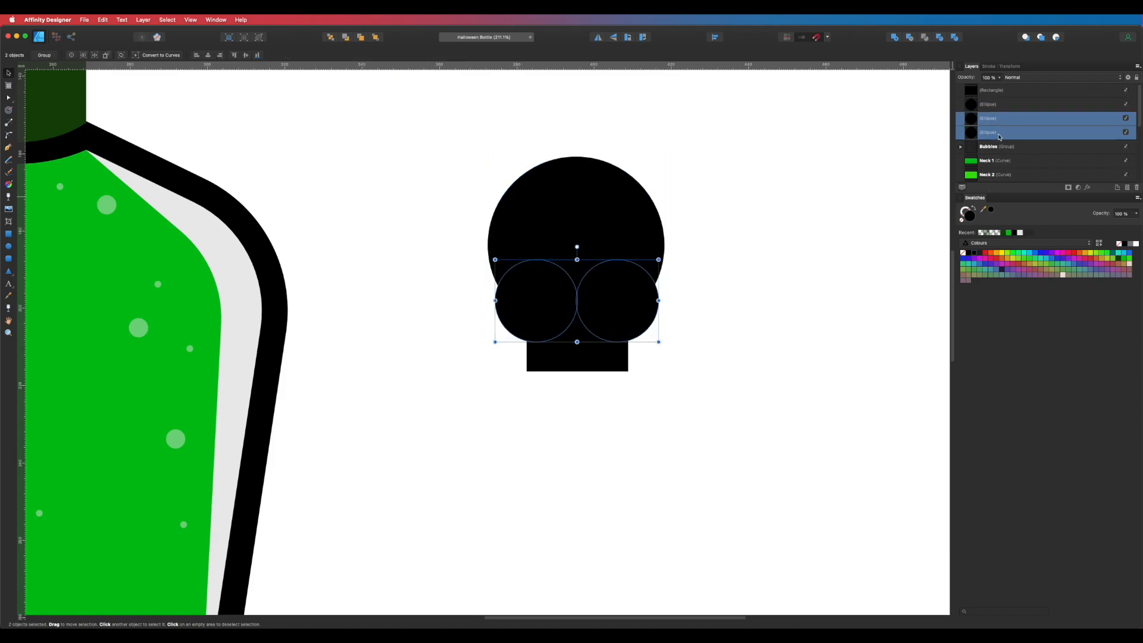
{"action": "left_click_drag", "start_coordinate": [1002, 133], "coordinate": [1001, 88]}
{"action": "left_click", "coordinate": [795, 247]}
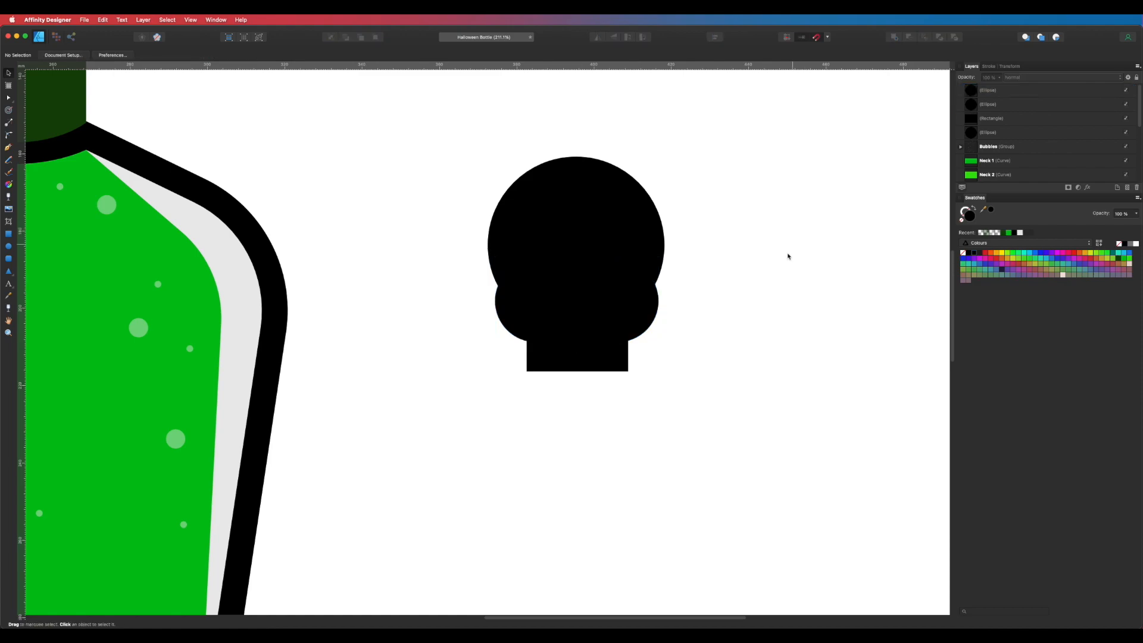
Duplicate the two cheek circles in place and fill the copies light grey for the eyes
{"action": "left_click", "coordinate": [633, 298]}
{"action": "left_click", "coordinate": [544, 306], "text": "shift"}
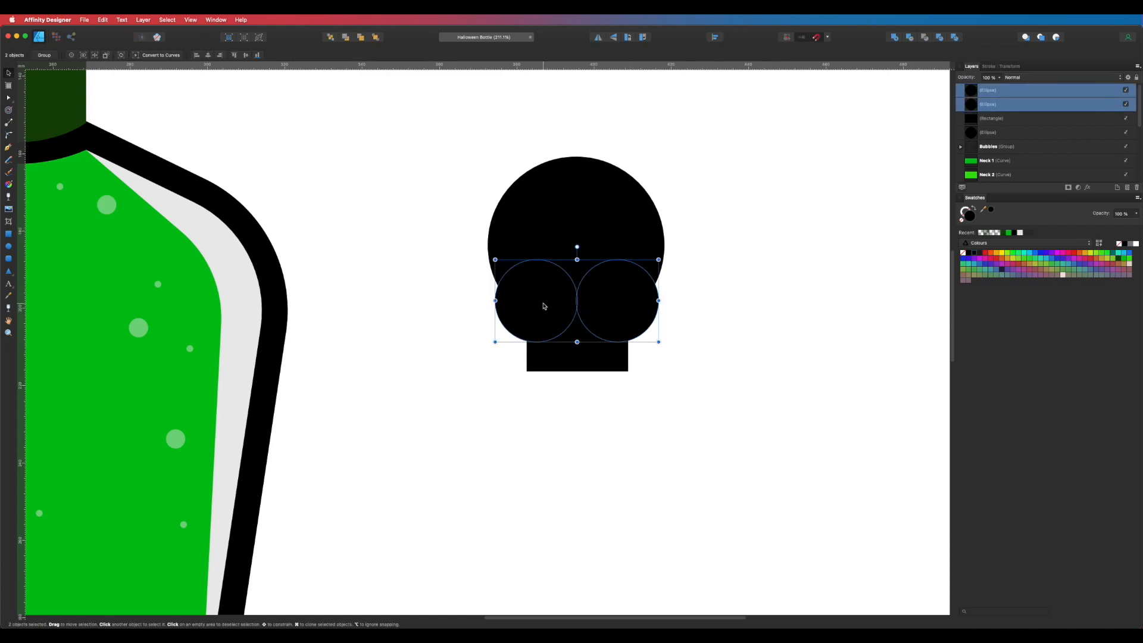
{"action": "key", "text": "super+j"}
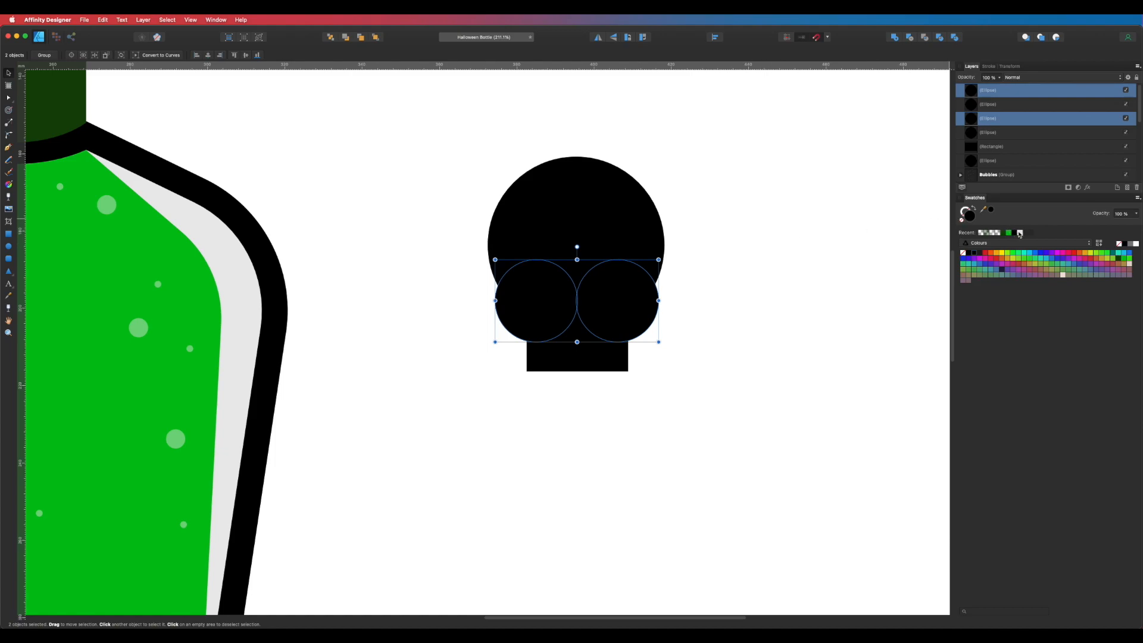
{"action": "left_click", "coordinate": [1020, 233]}
{"action": "left_click", "coordinate": [751, 262]}
Shrink both light grey eye circles equally about their centres to about two-thirds of the cheek circles' diameter
{"action": "left_click", "coordinate": [652, 296]}
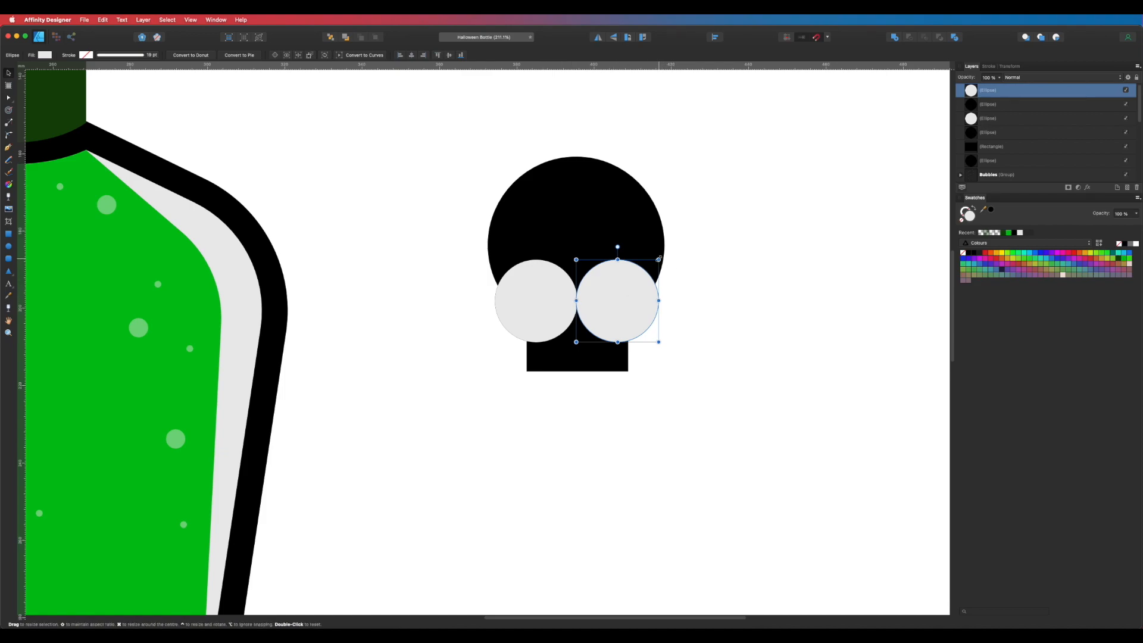
{"action": "left_click_drag", "start_coordinate": [659, 260], "coordinate": [644, 273]}
{"action": "left_click", "coordinate": [712, 284]}
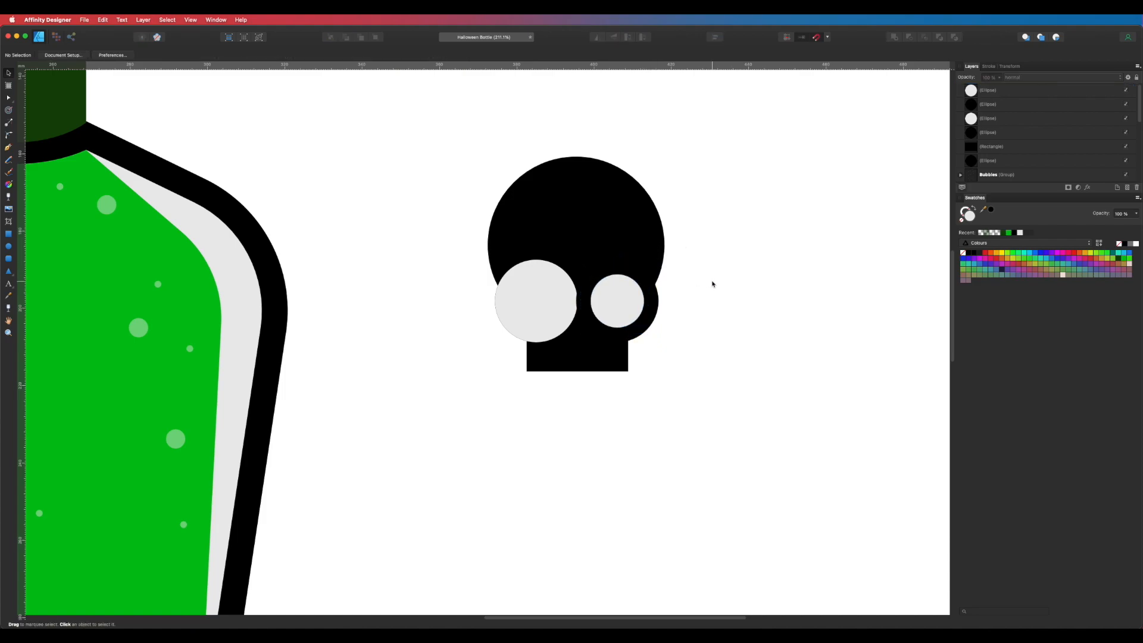
{"action": "left_click", "coordinate": [553, 293]}
{"action": "left_click_drag", "start_coordinate": [577, 259], "coordinate": [563, 273]}
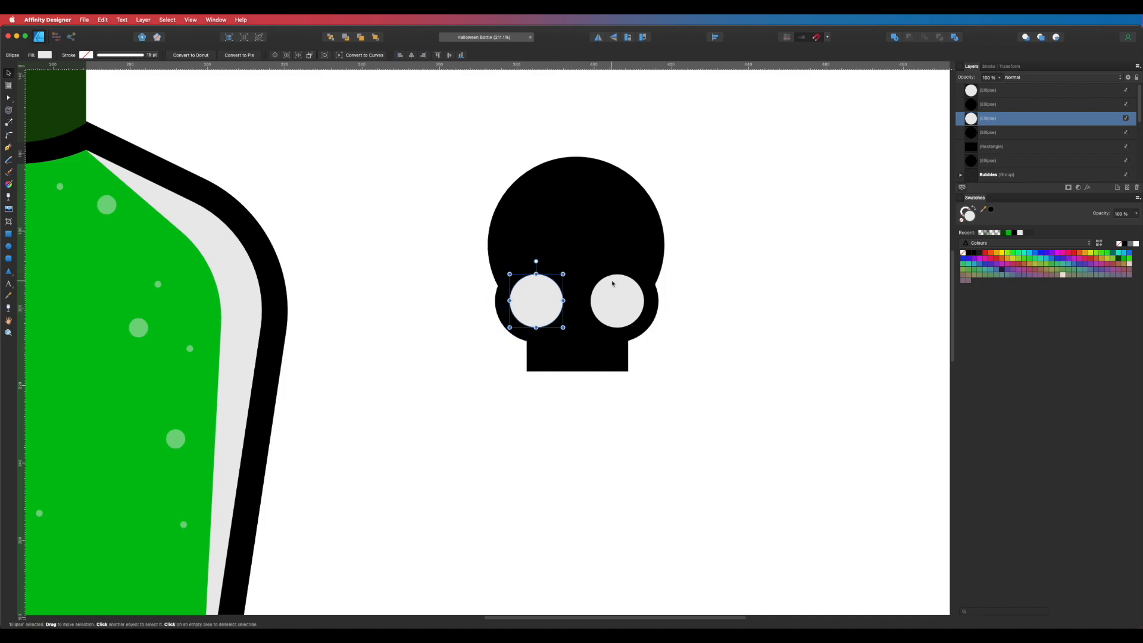
{"action": "left_click", "coordinate": [738, 307]}
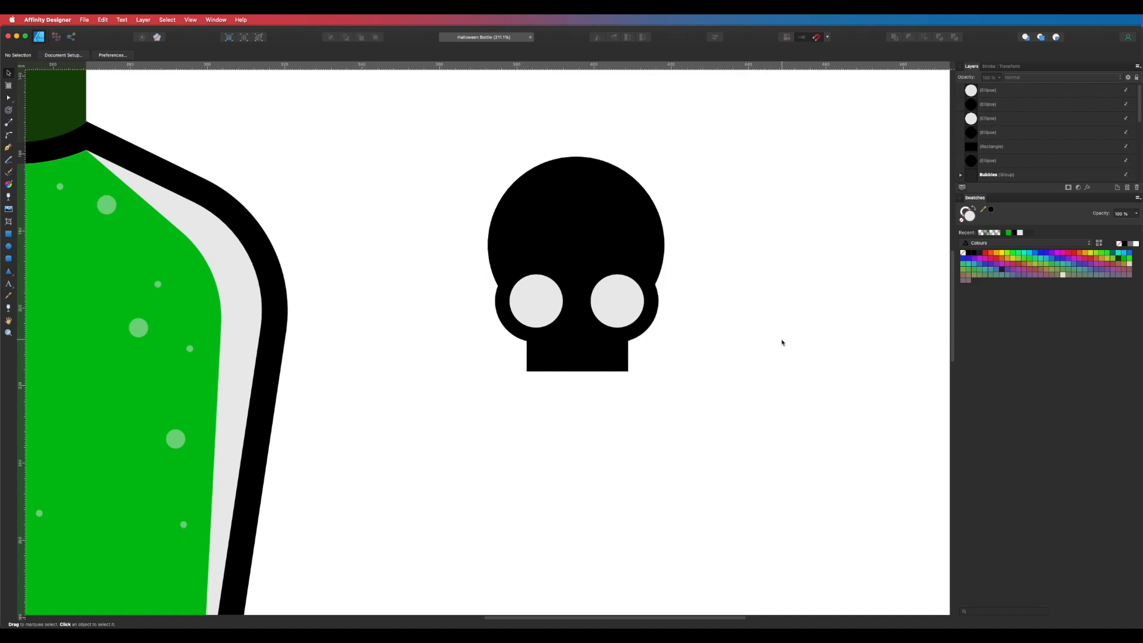
Move the white eye ellipse above the black cheek ellipse in the layer stack
{"action": "left_click_drag", "start_coordinate": [998, 123], "coordinate": [994, 97]}
{"action": "left_click", "coordinate": [634, 293]}
{"action": "left_click", "coordinate": [538, 301]}
{"action": "left_click", "coordinate": [752, 377]}
Draw a light grey tooth rectangle across the jaw's lower edge near its left end and place a copy to its right
{"action": "left_click", "coordinate": [562, 366]}
{"action": "left_click_drag", "start_coordinate": [576, 377], "coordinate": [674, 391]}
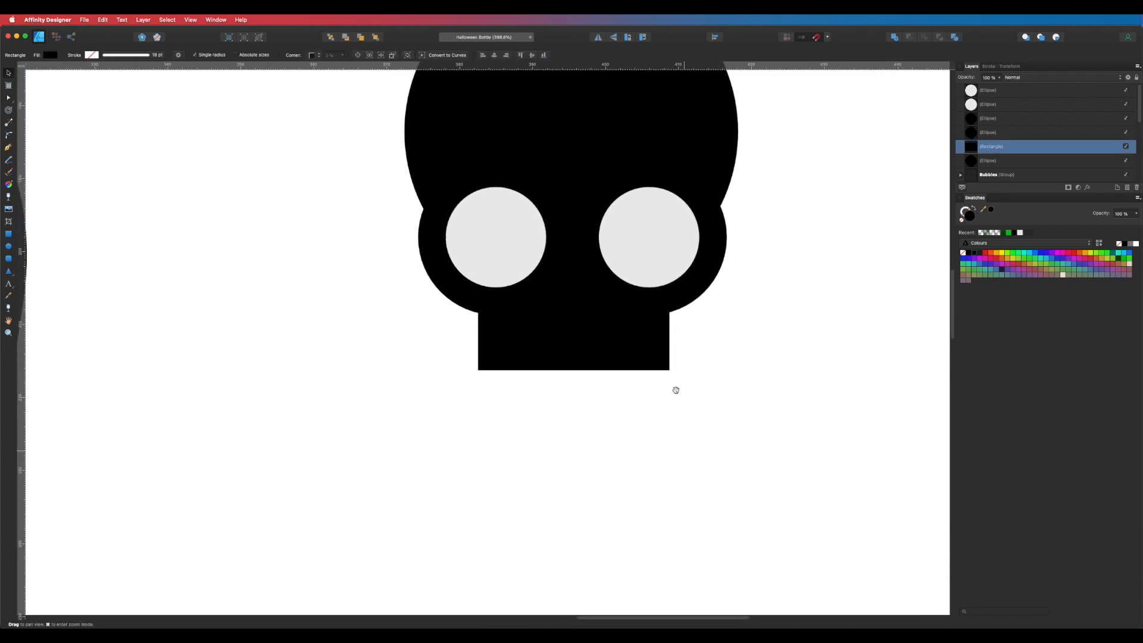
{"action": "left_click", "coordinate": [8, 234]}
{"action": "left_click_drag", "start_coordinate": [487, 383], "coordinate": [548, 365]}
{"action": "key", "text": "v"}
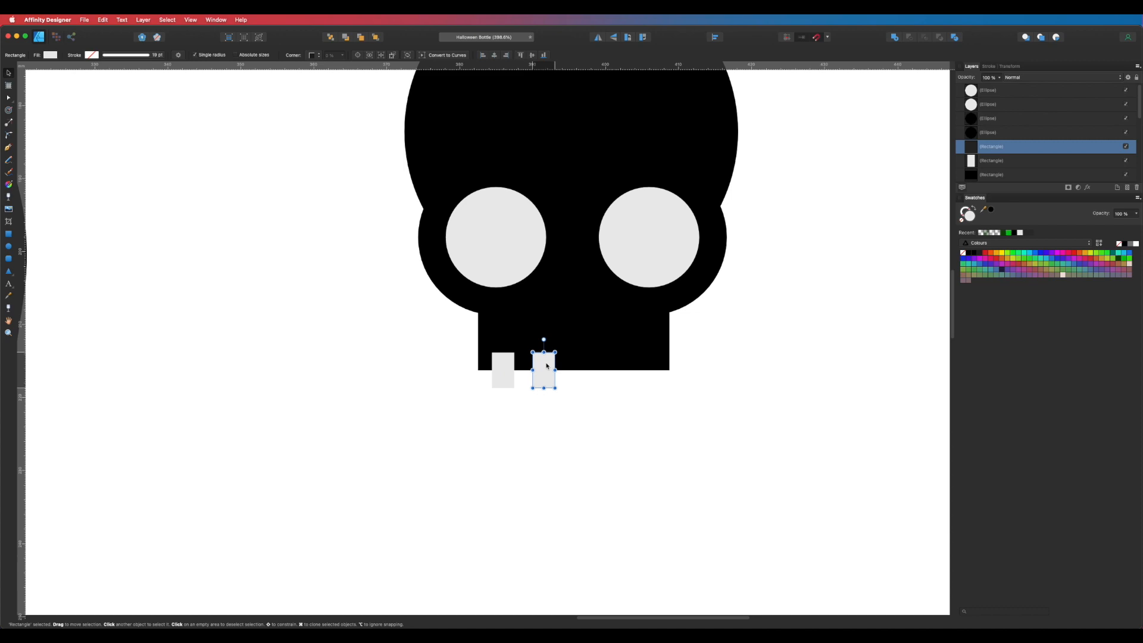
Repeat the tooth duplication at equal spacing and undo the surplus copy, leaving four teeth along the jaw
{"action": "key", "text": "super+j"}
{"action": "key", "text": "super+j"}
{"action": "key", "text": "super+j"}
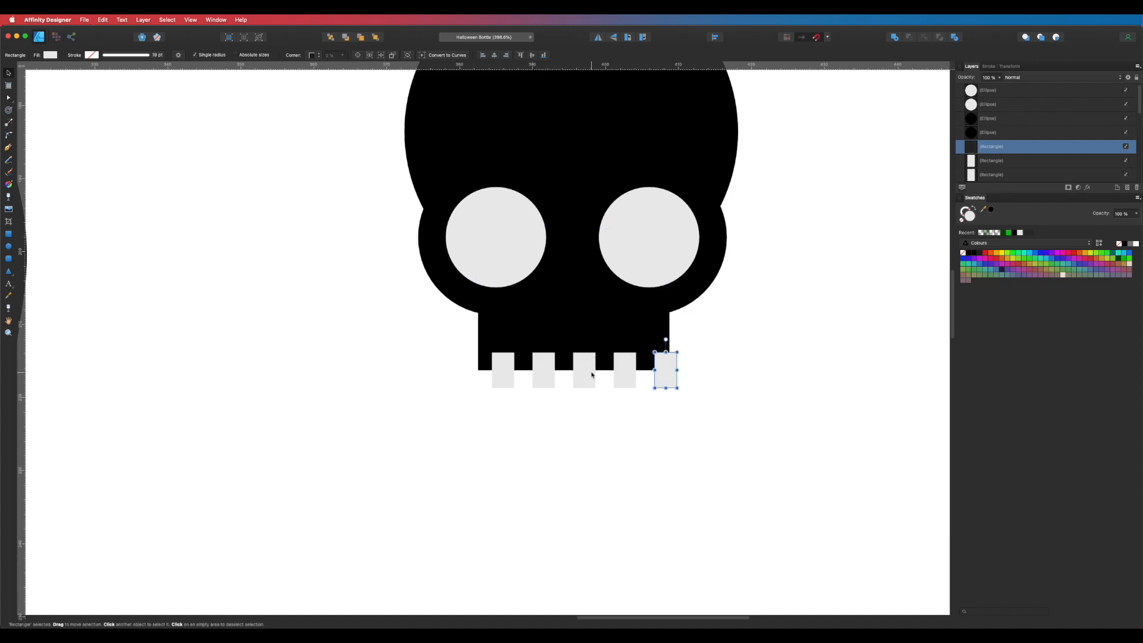
{"action": "key", "text": "super+z"}
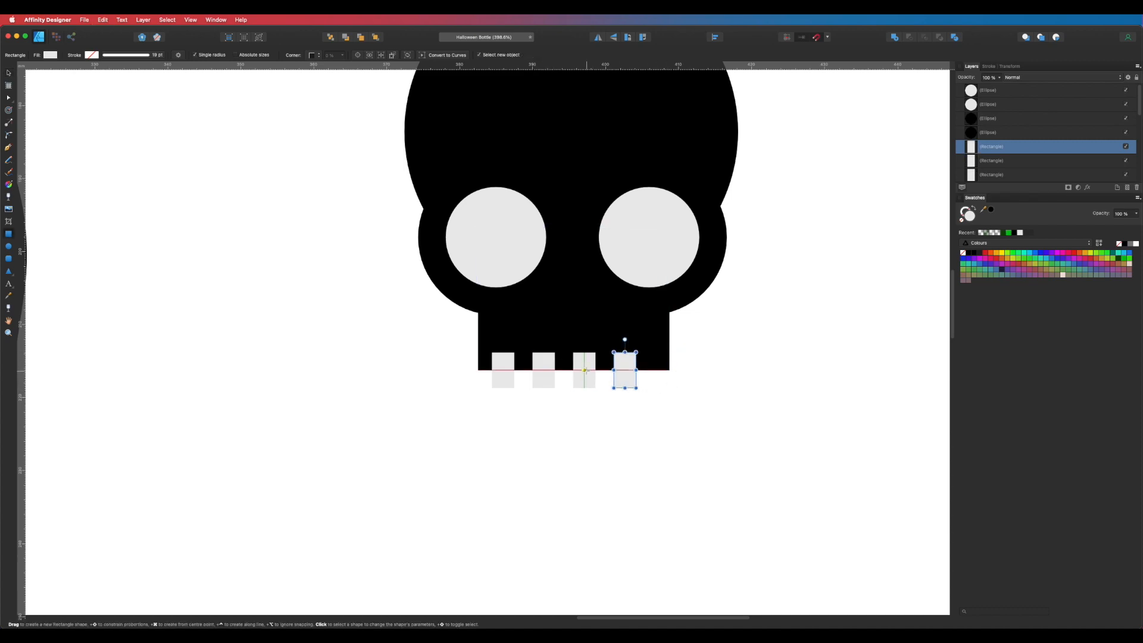
Select all four teeth and shift them slightly right to centre them on the jaw
{"action": "left_click", "coordinate": [584, 374], "text": "shift"}
{"action": "left_click", "coordinate": [539, 374], "text": "shift"}
{"action": "left_click", "coordinate": [506, 380], "text": "shift"}
{"action": "left_click_drag", "start_coordinate": [506, 380], "coordinate": [515, 380]}
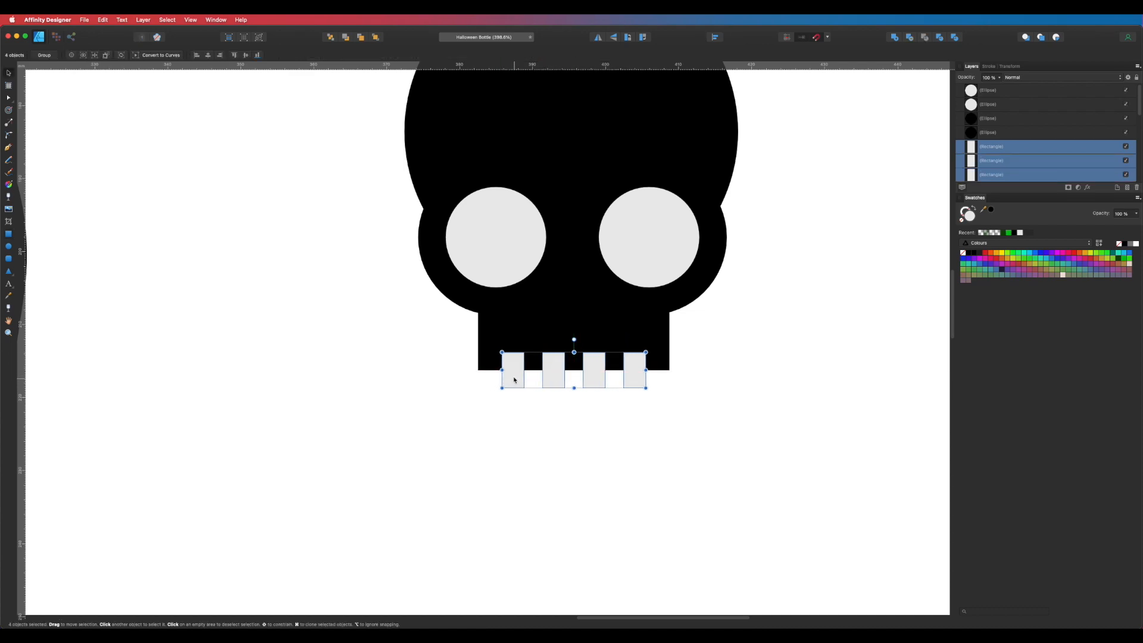
Add the jaw rectangle to the selected teeth and raise them together slightly towards the eyes
{"action": "left_click", "coordinate": [550, 333], "text": "shift"}
{"action": "left_click_drag", "start_coordinate": [550, 332], "coordinate": [551, 319]}
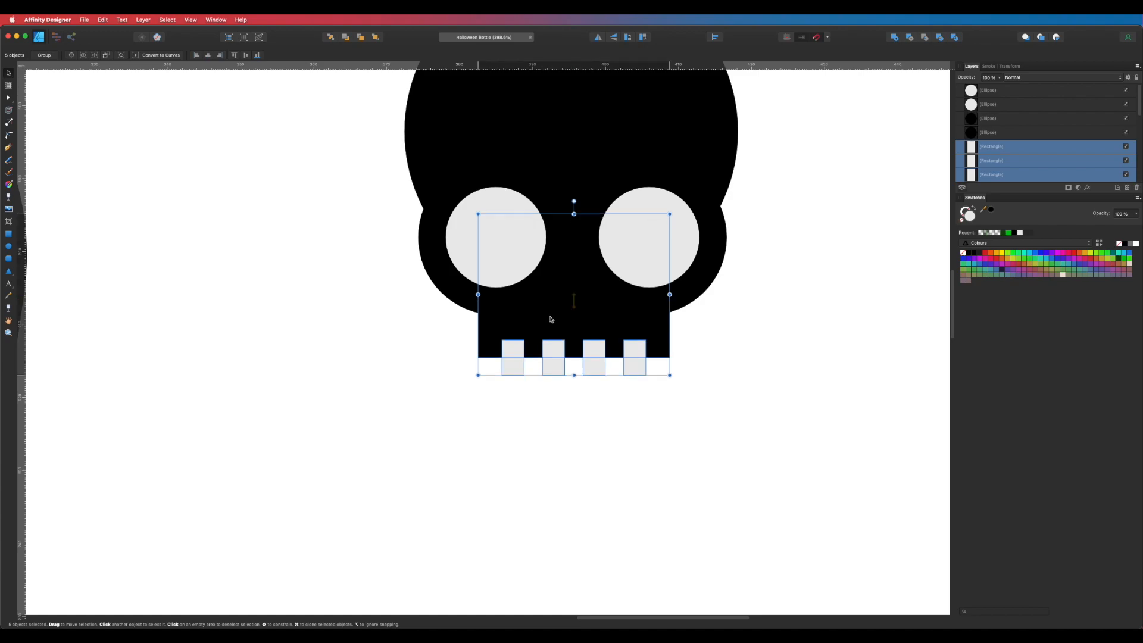
{"action": "scroll", "coordinate": [673, 304], "scroll_direction": "down", "scroll_amount": 3}
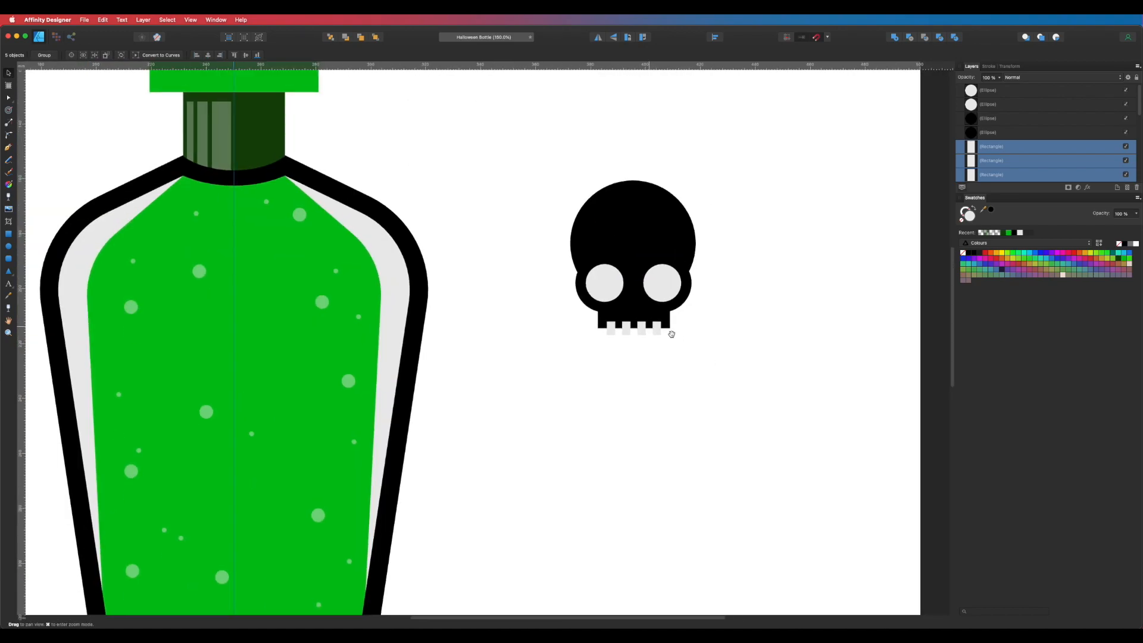
Combine the four teeth and both white eye circles into one shape with the Add operation
{"action": "scroll", "coordinate": [673, 328], "scroll_direction": "up", "scroll_amount": 4}
{"action": "key", "text": "m"}
{"action": "left_click", "coordinate": [730, 459]}
{"action": "key", "text": "v"}
{"action": "left_click", "coordinate": [673, 414]}
{"action": "left_click", "coordinate": [636, 411], "text": "shift"}
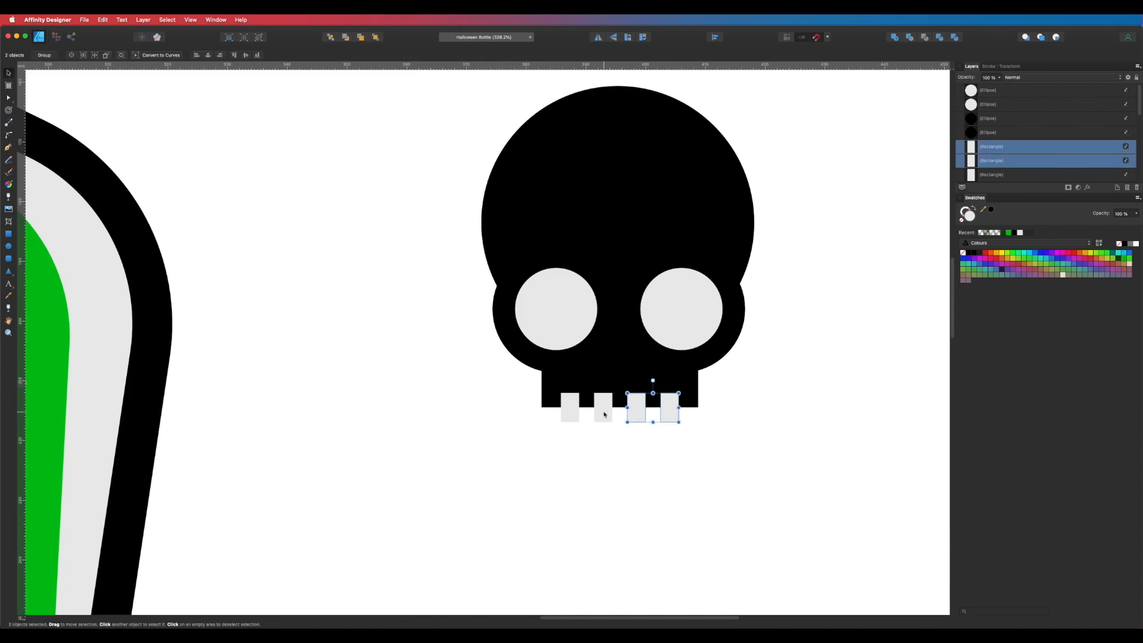
{"action": "left_click", "coordinate": [603, 411], "text": "shift"}
{"action": "left_click", "coordinate": [570, 411], "text": "shift"}
{"action": "left_click", "coordinate": [675, 312], "text": "shift"}
{"action": "left_click", "coordinate": [674, 312], "text": "shift"}
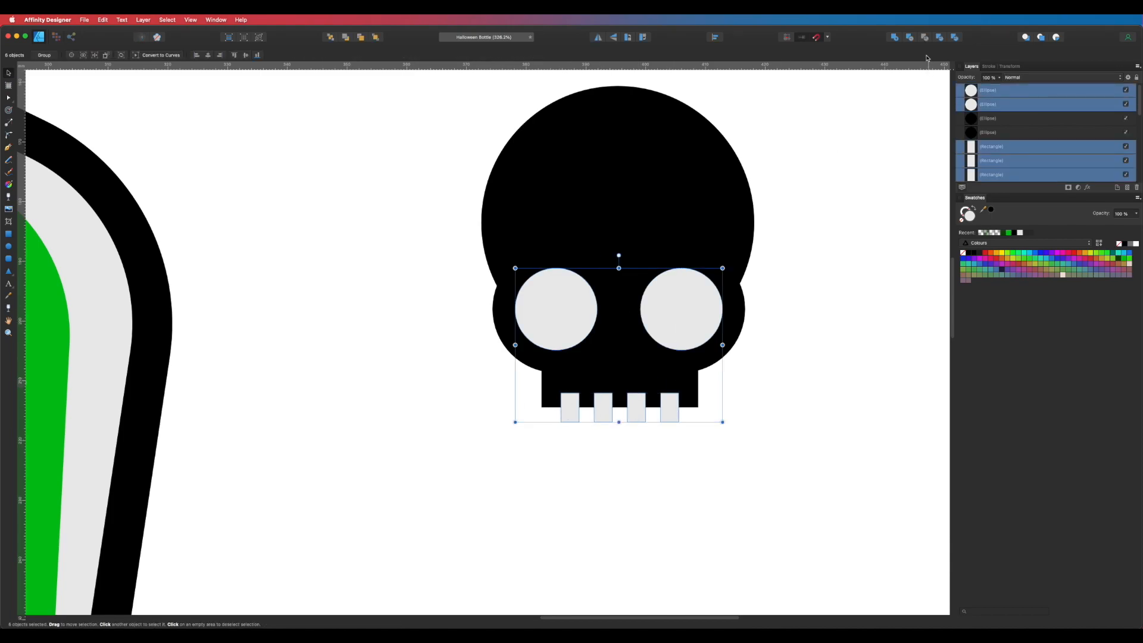
{"action": "left_click", "coordinate": [896, 38]}
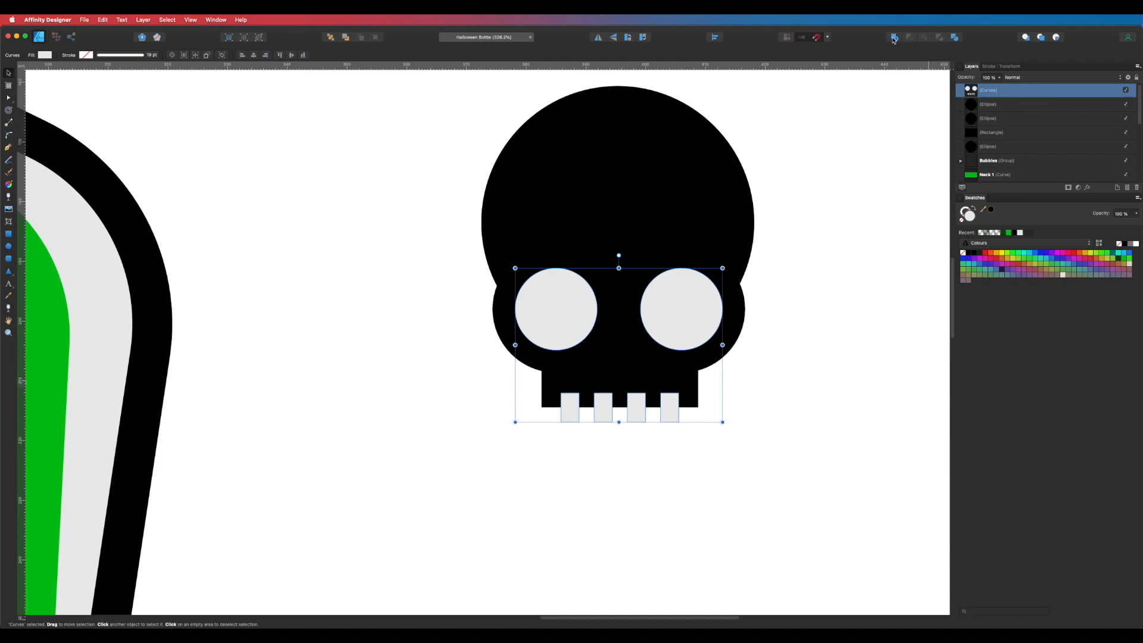
Merge the black jaw rectangle, both cheek circles and the head ellipse into one shape with the Add operation
{"action": "left_click", "coordinate": [855, 283]}
{"action": "left_click", "coordinate": [625, 378]}
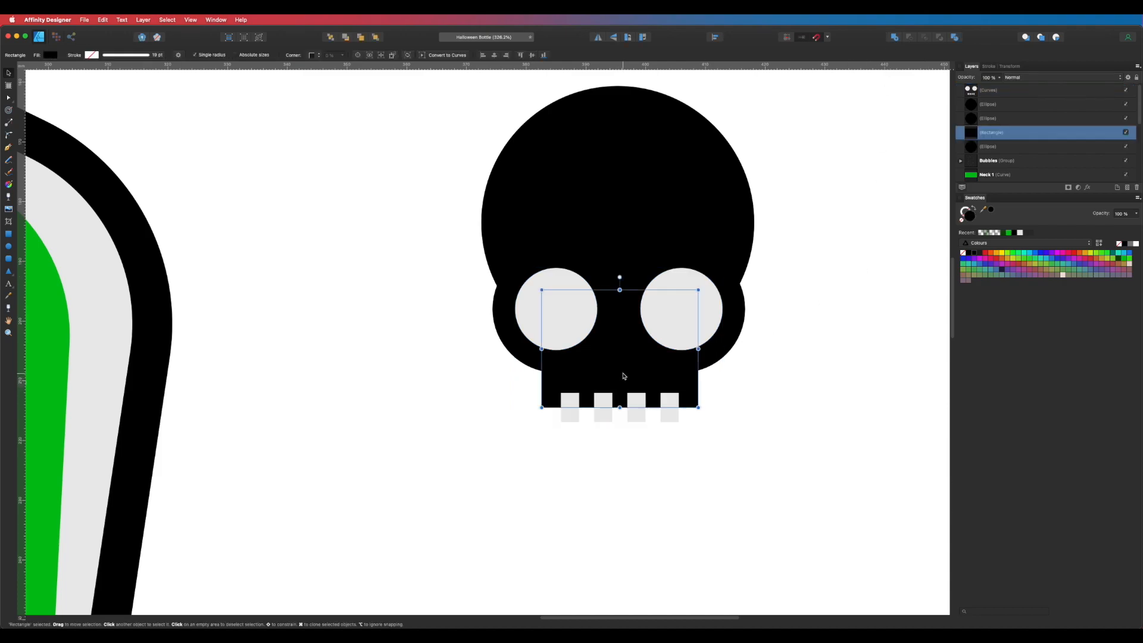
{"action": "left_click", "coordinate": [524, 340], "text": "shift"}
{"action": "left_click", "coordinate": [719, 342], "text": "shift"}
{"action": "left_click", "coordinate": [744, 250], "text": "shift"}
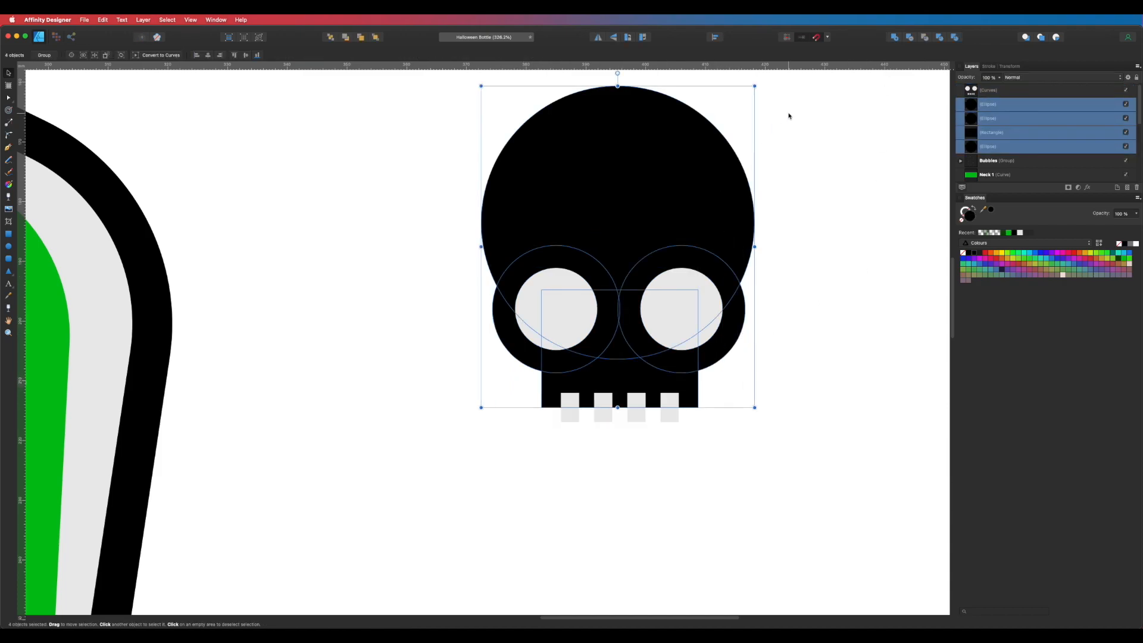
{"action": "left_click", "coordinate": [896, 38]}
Subtract the combined eyes and teeth from the black skull shape and shift the resulting skull slightly
{"action": "left_click", "coordinate": [989, 90]}
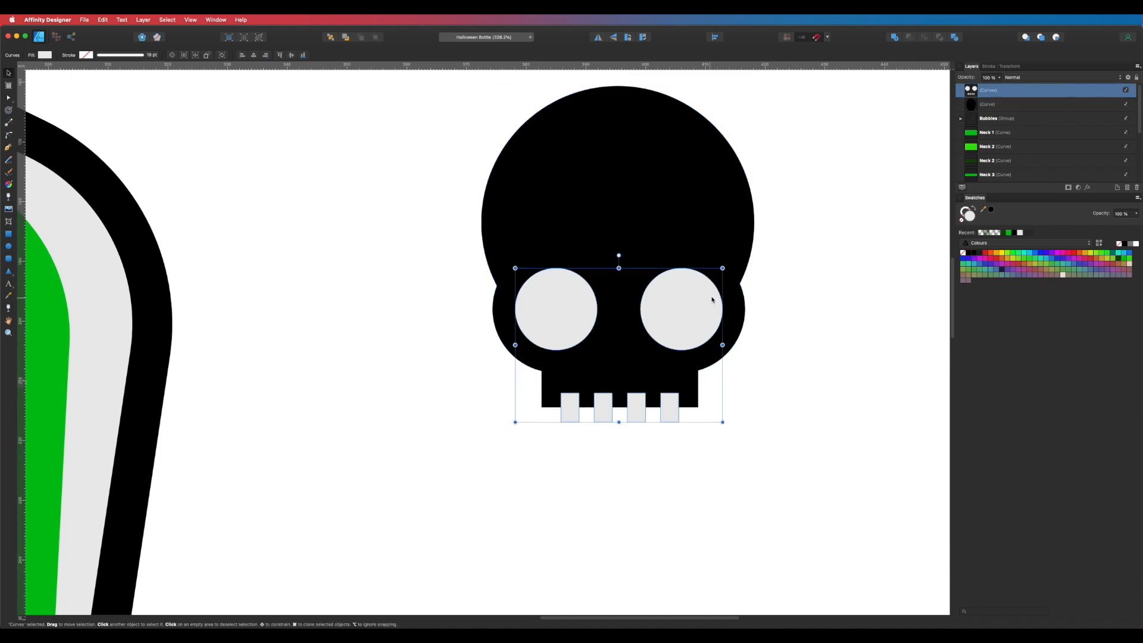
{"action": "left_click", "coordinate": [1000, 107], "text": "shift"}
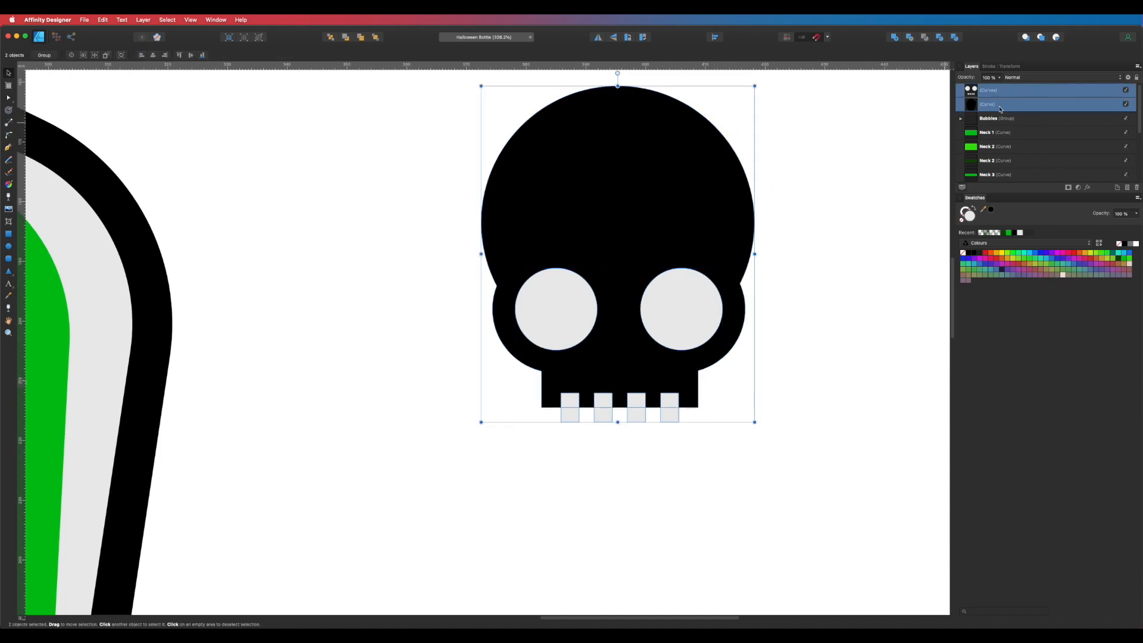
{"action": "left_click", "coordinate": [911, 38]}
{"action": "left_click_drag", "start_coordinate": [664, 199], "coordinate": [695, 230]}
{"action": "scroll", "coordinate": [695, 230], "scroll_direction": "down", "scroll_amount": 5}
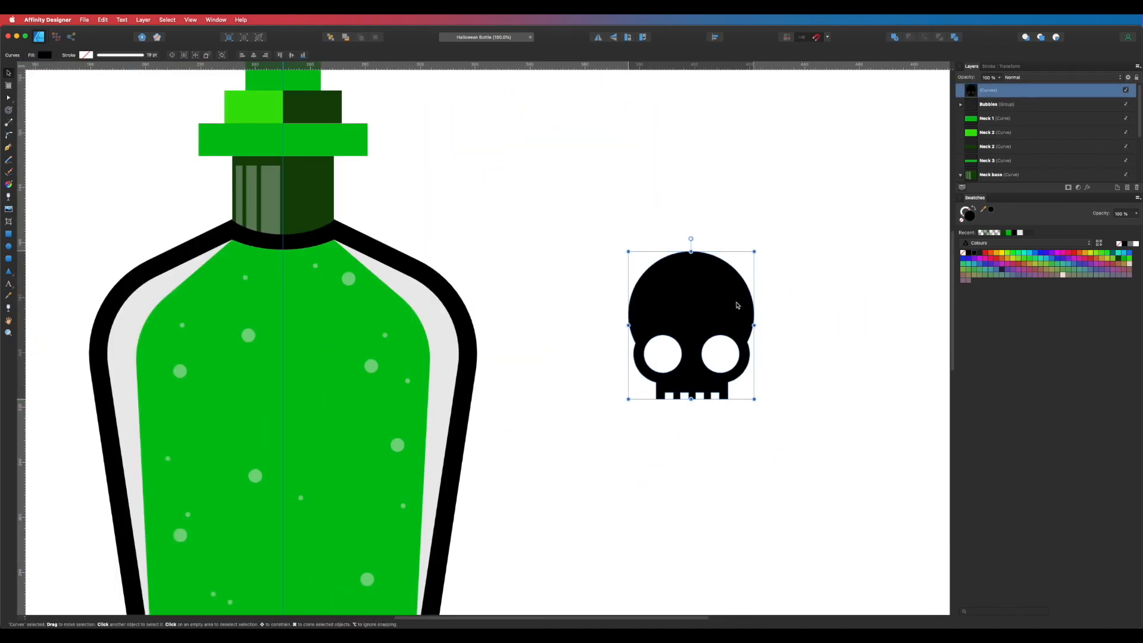
Rename the skull layer as Master Skull
{"action": "left_click_drag", "start_coordinate": [865, 278], "coordinate": [784, 306]}
{"action": "double_click", "coordinate": [985, 91]}
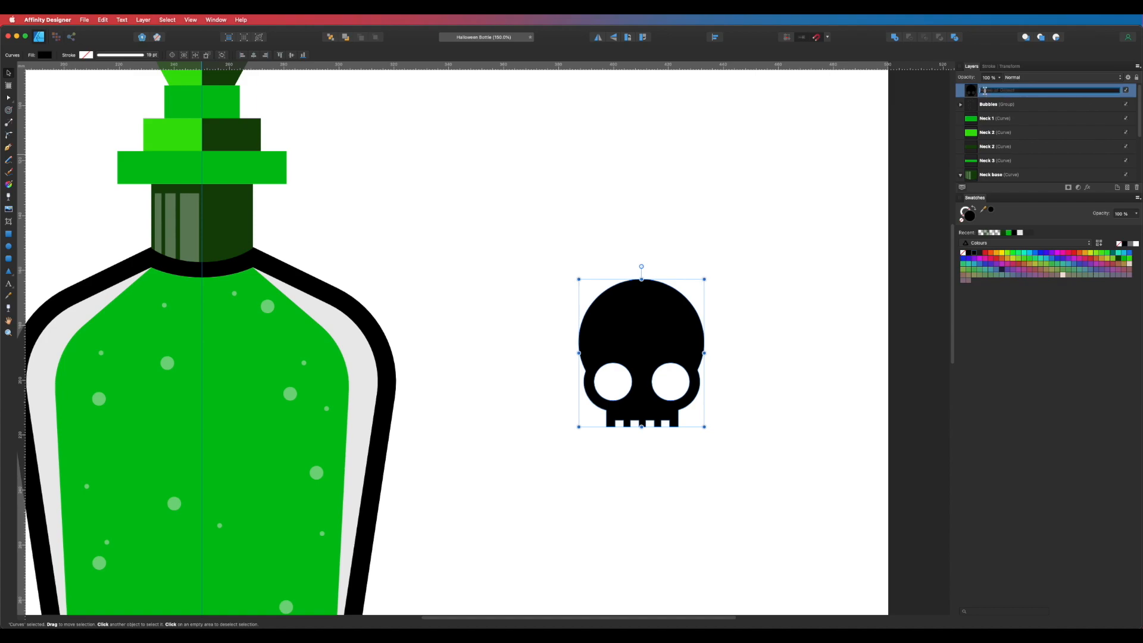
{"action": "type", "text": "Master Skull"}
{"action": "key", "text": "Return"}
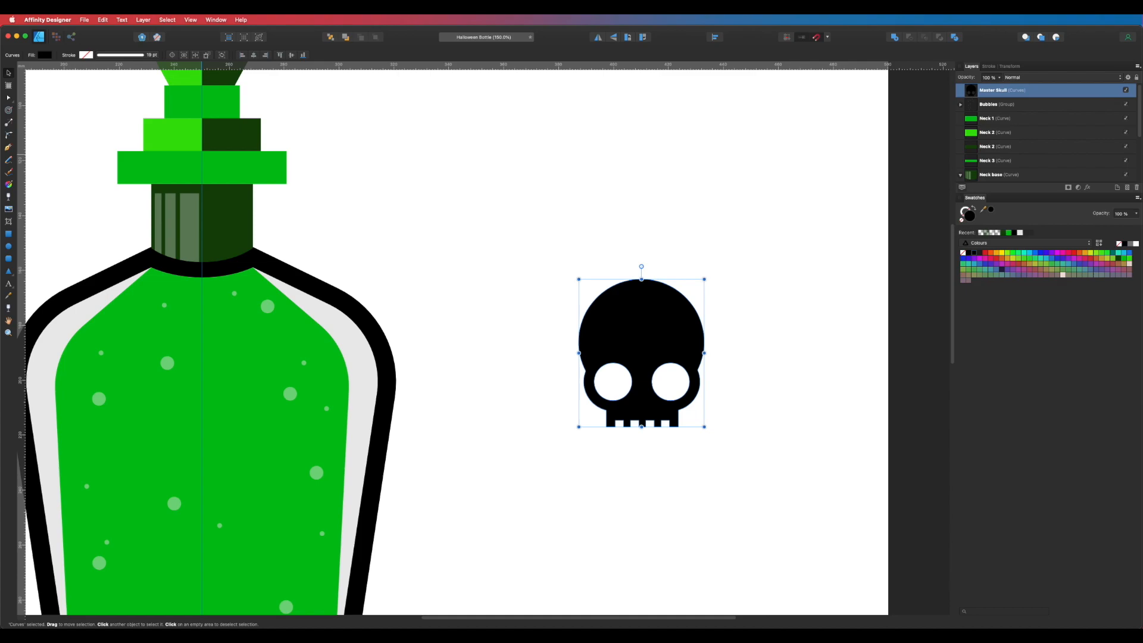
Move the Master Skull further right, away from the bottle
{"action": "left_click", "coordinate": [790, 220]}
{"action": "scroll", "coordinate": [754, 339], "scroll_direction": "down", "scroll_amount": 1}
{"action": "left_click_drag", "start_coordinate": [770, 335], "coordinate": [799, 236]}
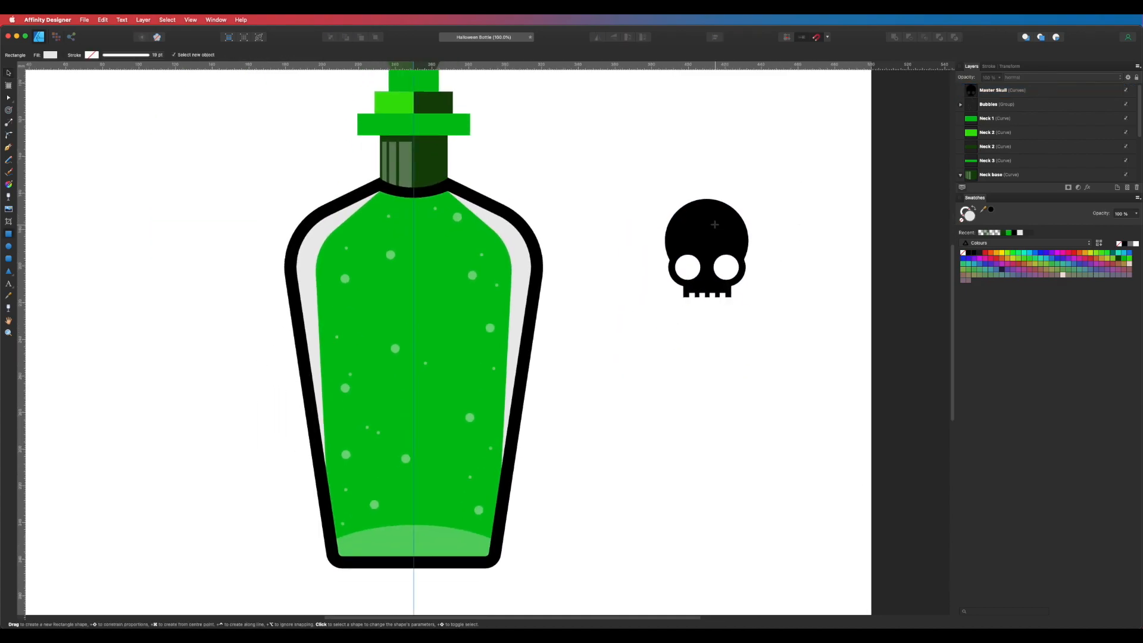
{"action": "left_click", "coordinate": [721, 244]}
{"action": "left_click_drag", "start_coordinate": [720, 244], "coordinate": [774, 251]}
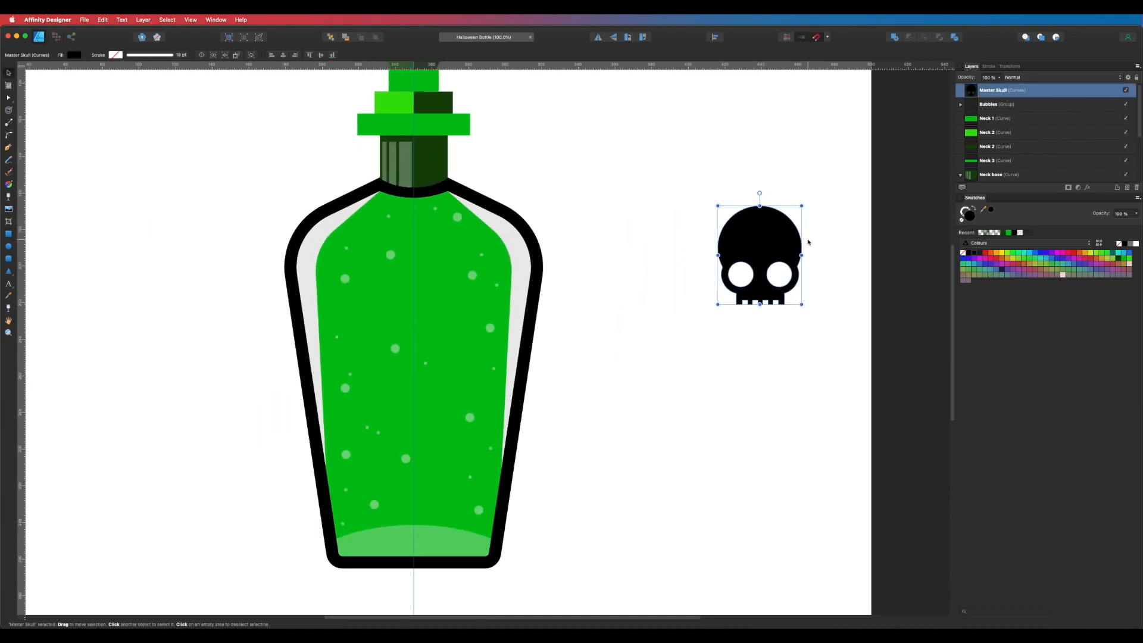
Place a copy of the Master Skull below the original, in the empty area beside the bottle
{"action": "left_click_drag", "start_coordinate": [780, 230], "coordinate": [750, 293]}
{"action": "left_click", "coordinate": [721, 383]}
{"action": "scroll", "coordinate": [721, 383], "scroll_direction": "up", "scroll_amount": 5}
{"action": "left_click_drag", "start_coordinate": [633, 245], "coordinate": [584, 274]}
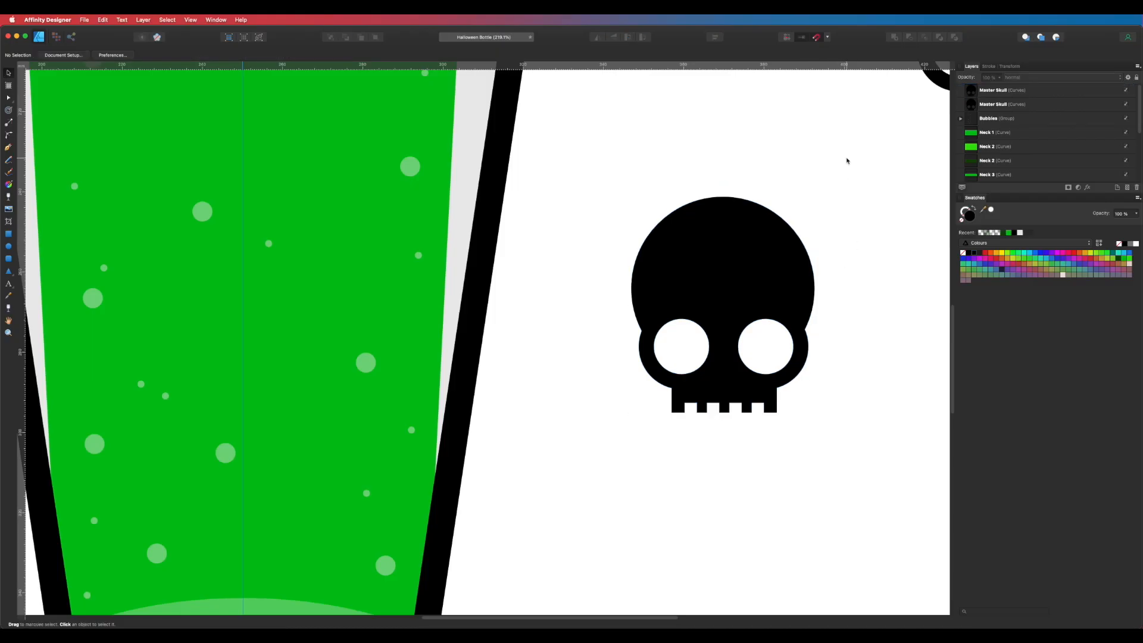
{"action": "mouse_move", "coordinate": [741, 273]}
{"action": "left_mouse_down"}
{"action": "mouse_move", "coordinate": [568, 479]}
{"action": "mouse_move", "coordinate": [744, 295]}
{"action": "left_mouse_up"}
{"action": "left_click", "coordinate": [869, 310]}
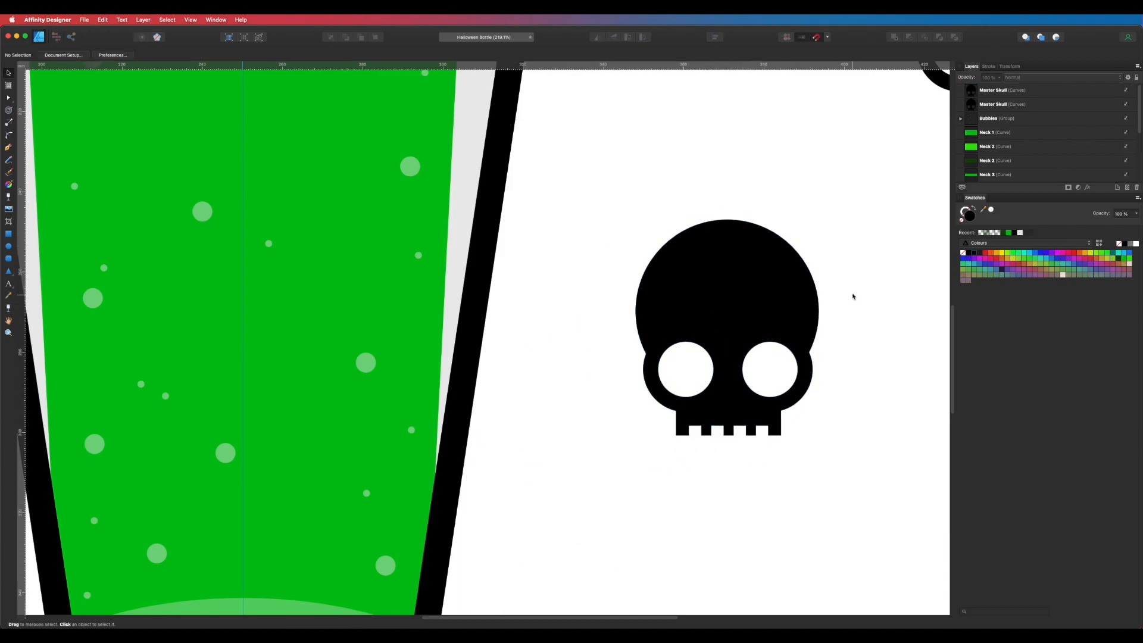
Draw a closed four-sided Pen shape over the copied skull's upper-left half with a diagonal edge across the face, and fill it red
{"action": "key", "text": "p"}
{"action": "left_click", "coordinate": [836, 208]}
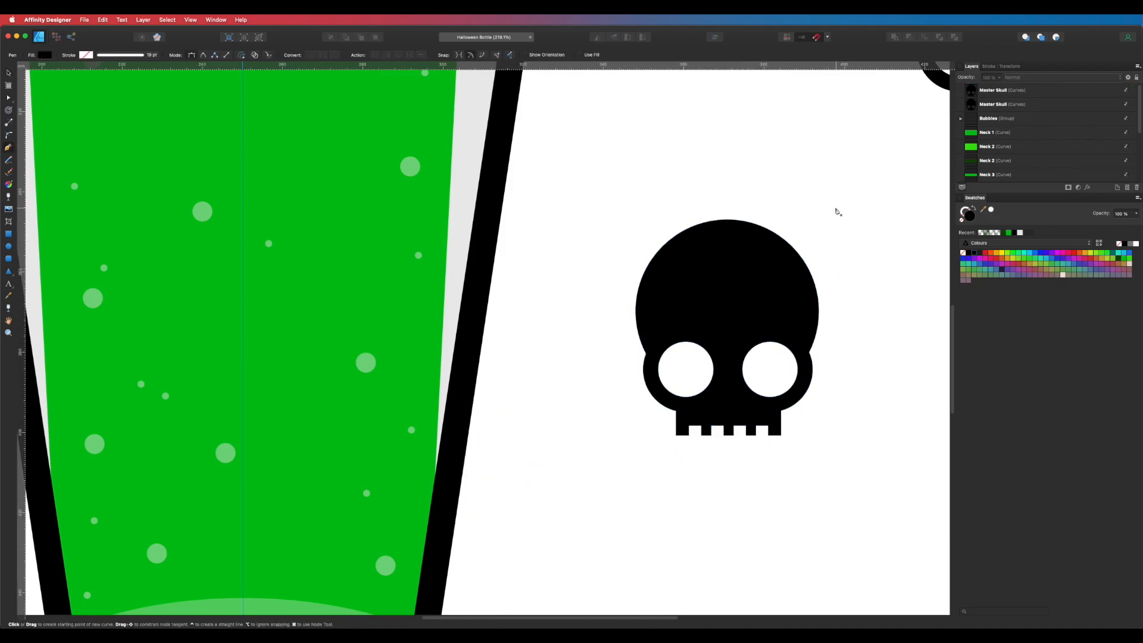
{"action": "left_click", "coordinate": [635, 472]}
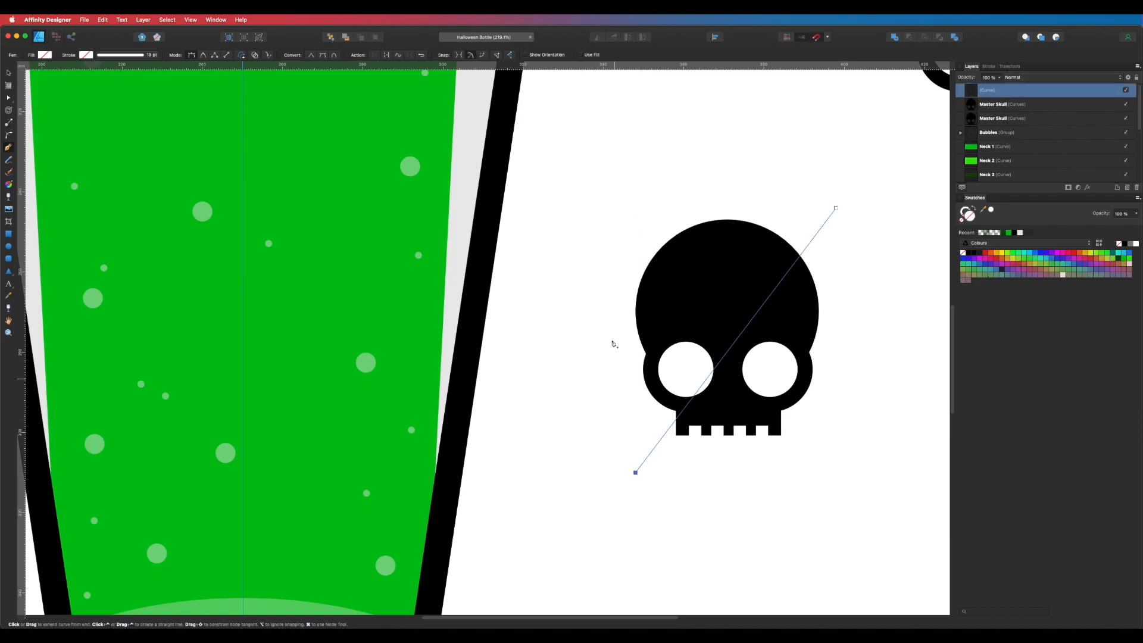
{"action": "left_click", "coordinate": [595, 225]}
{"action": "left_click", "coordinate": [723, 191]}
{"action": "left_click", "coordinate": [836, 208]}
{"action": "key", "text": "v"}
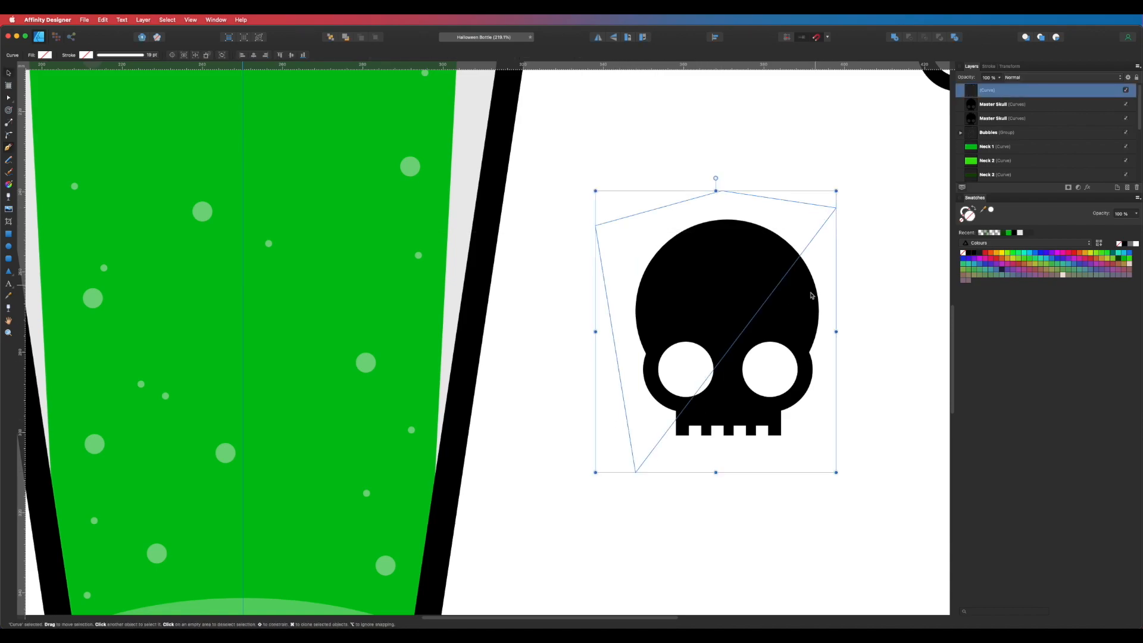
{"action": "left_click", "coordinate": [987, 252]}
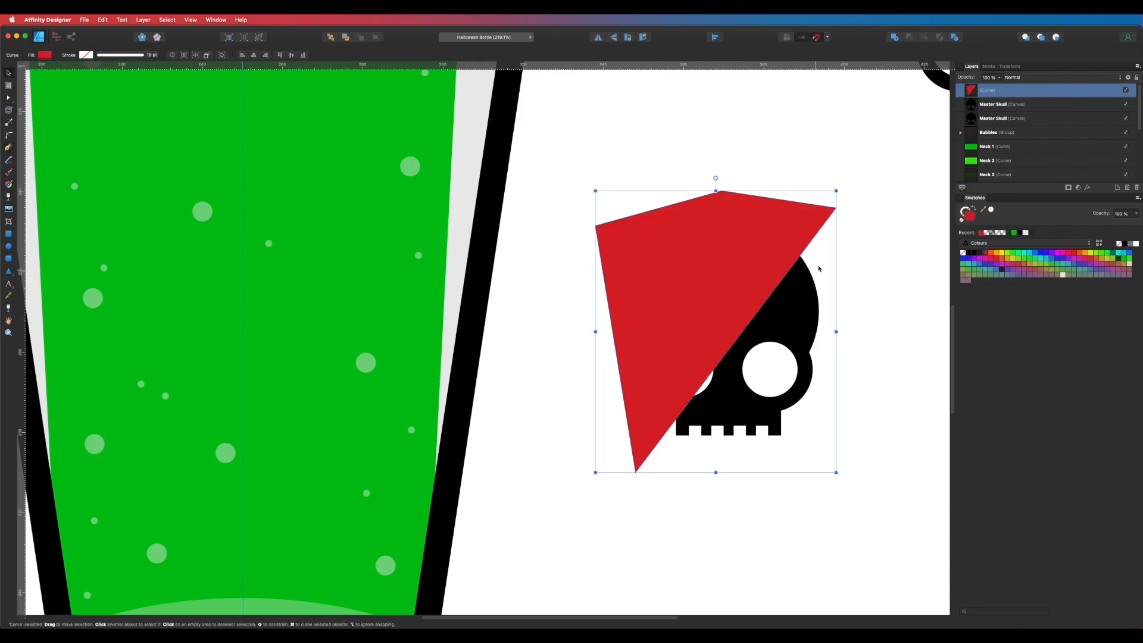
Duplicate the red shape and the copied skull together in place
{"action": "left_click", "coordinate": [795, 316], "text": "shift"}
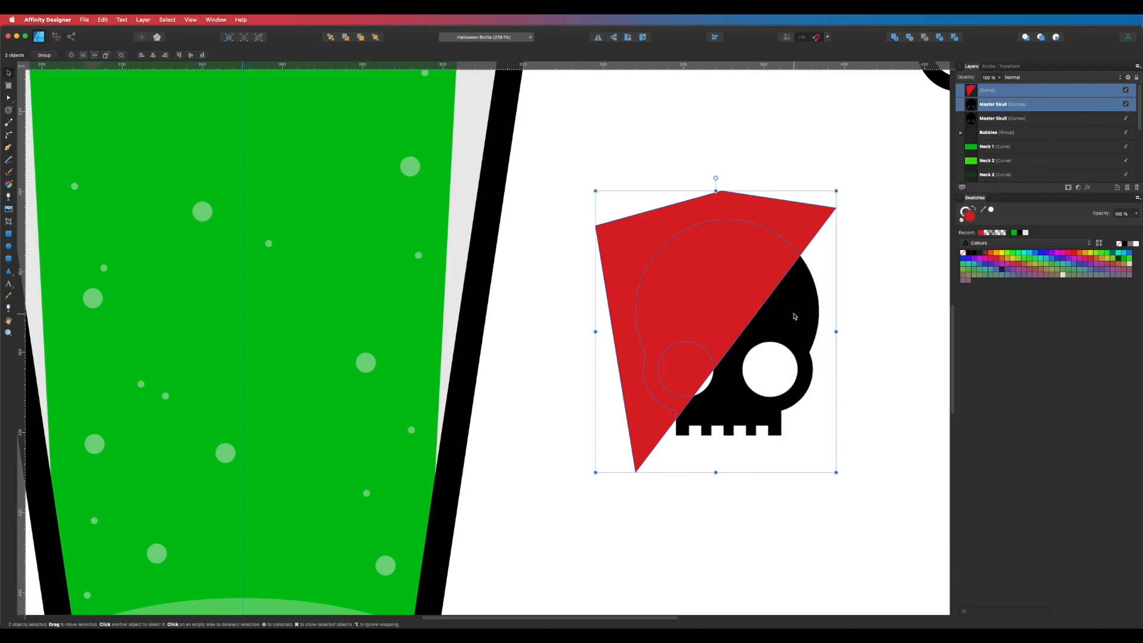
{"action": "key", "text": "super+j"}
{"action": "left_click", "coordinate": [898, 319]}
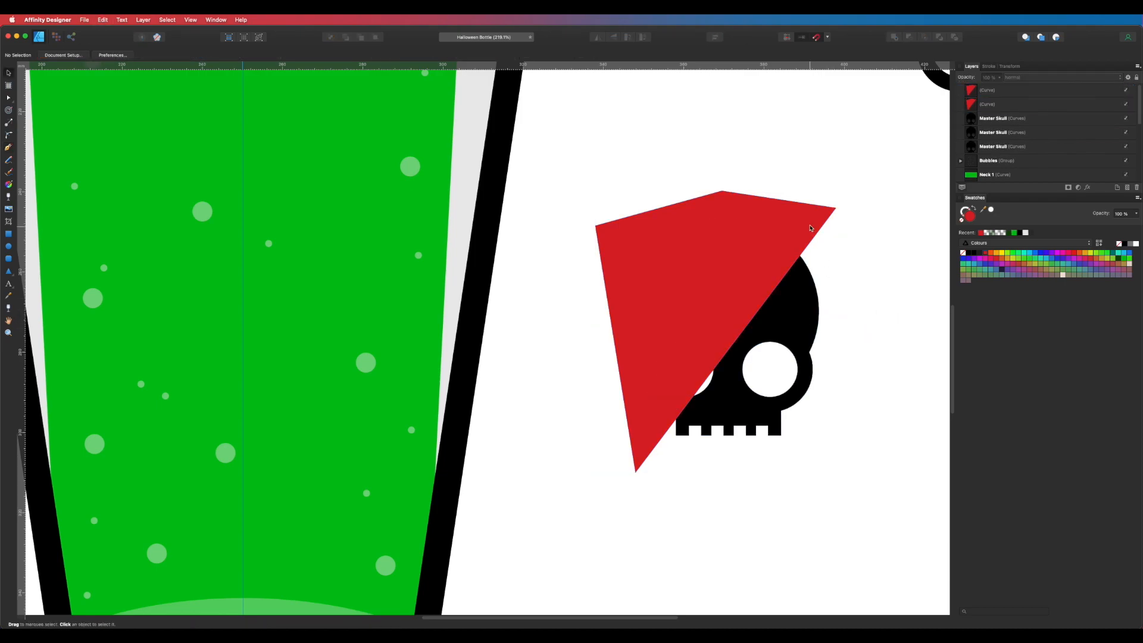
Subtract the top red shape from the top skull copy to make the skull's lower-right piece
{"action": "left_click", "coordinate": [808, 229]}
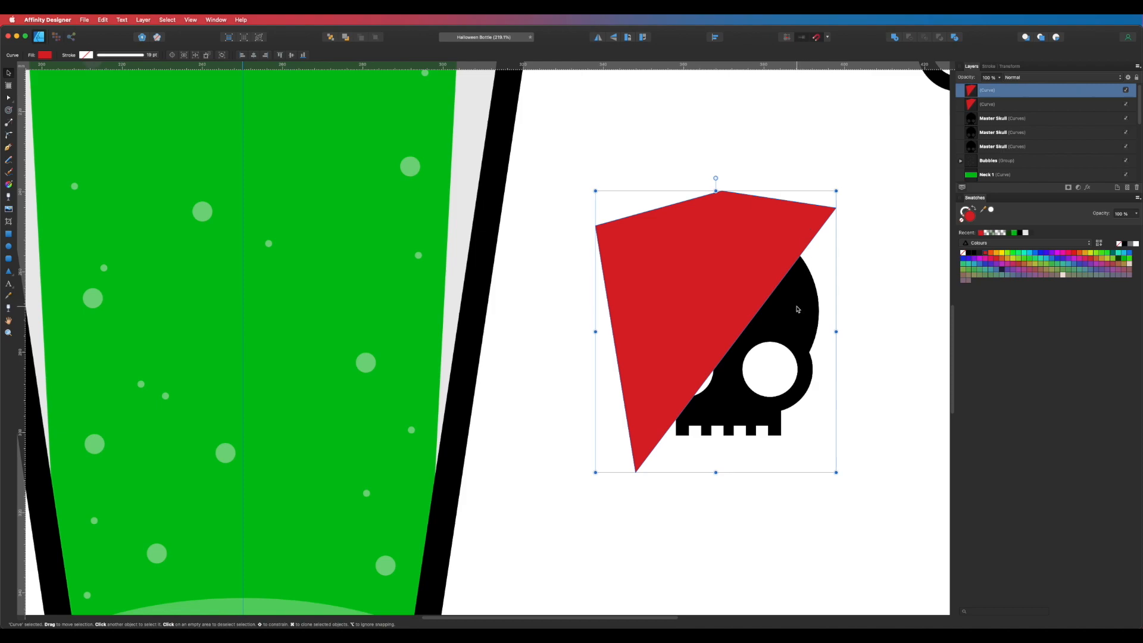
{"action": "left_click", "coordinate": [798, 309], "text": "shift"}
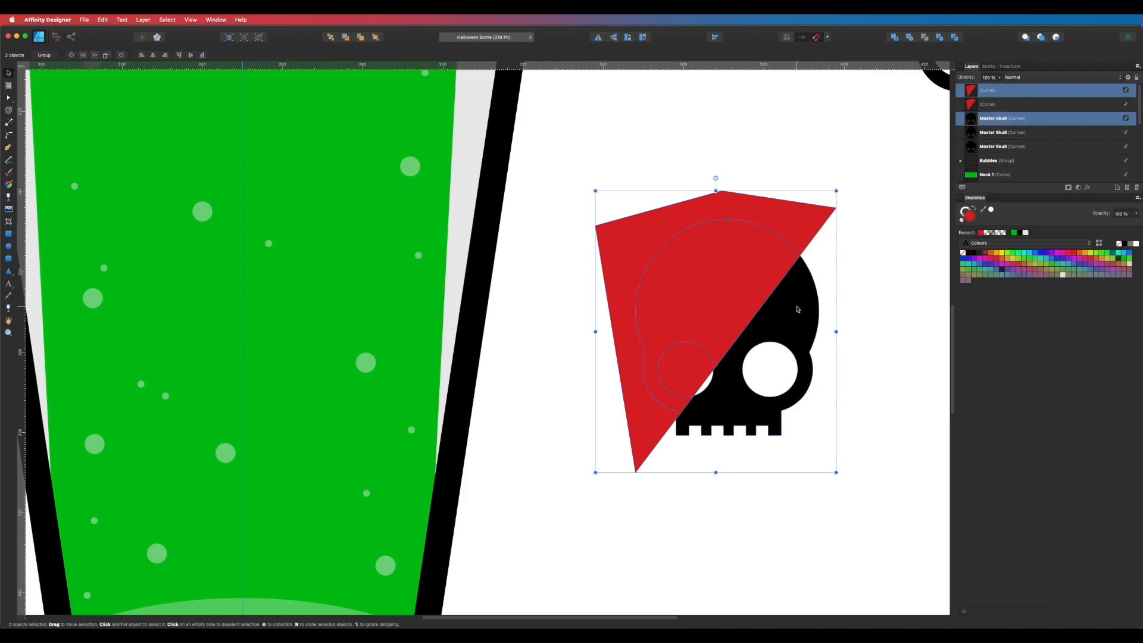
{"action": "left_click", "coordinate": [910, 37]}
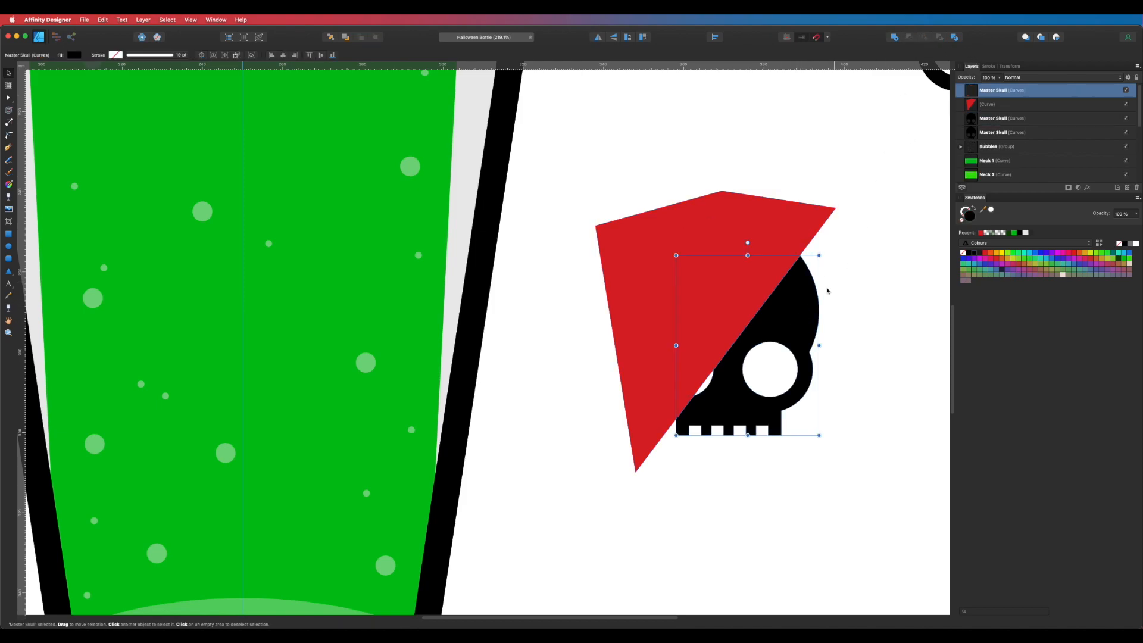
{"action": "left_click_drag", "start_coordinate": [813, 300], "coordinate": [874, 343]}
{"action": "key", "text": "super+z"}
{"action": "left_click", "coordinate": [884, 215]}
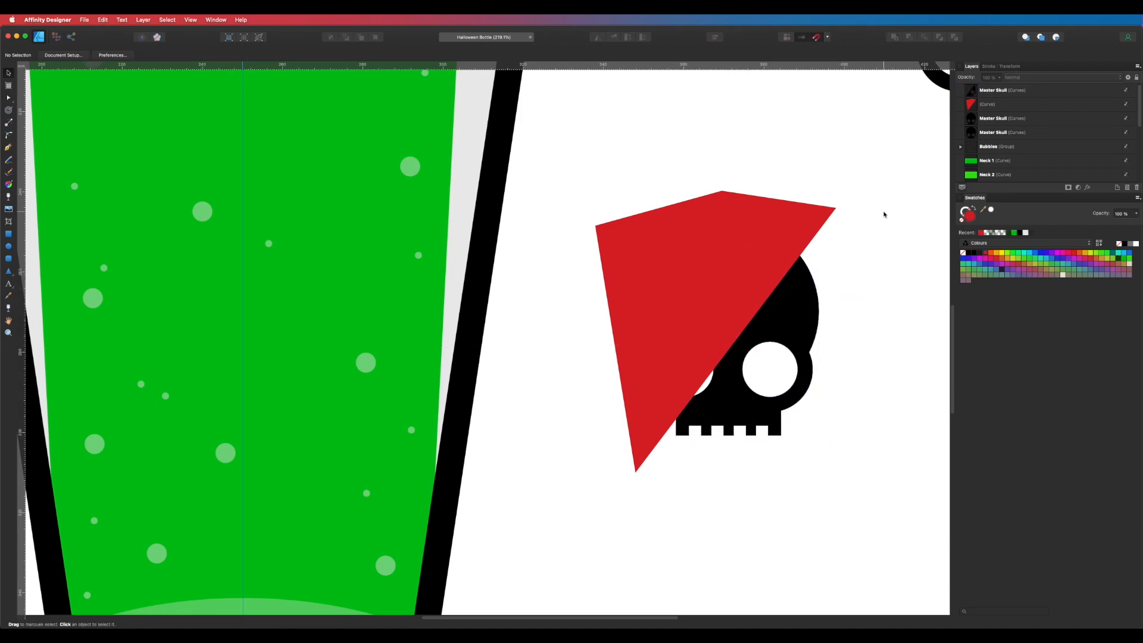
Intersect the remaining red shape with the full skull copy beneath it to make the upper-left skull piece
{"action": "left_click", "coordinate": [991, 125]}
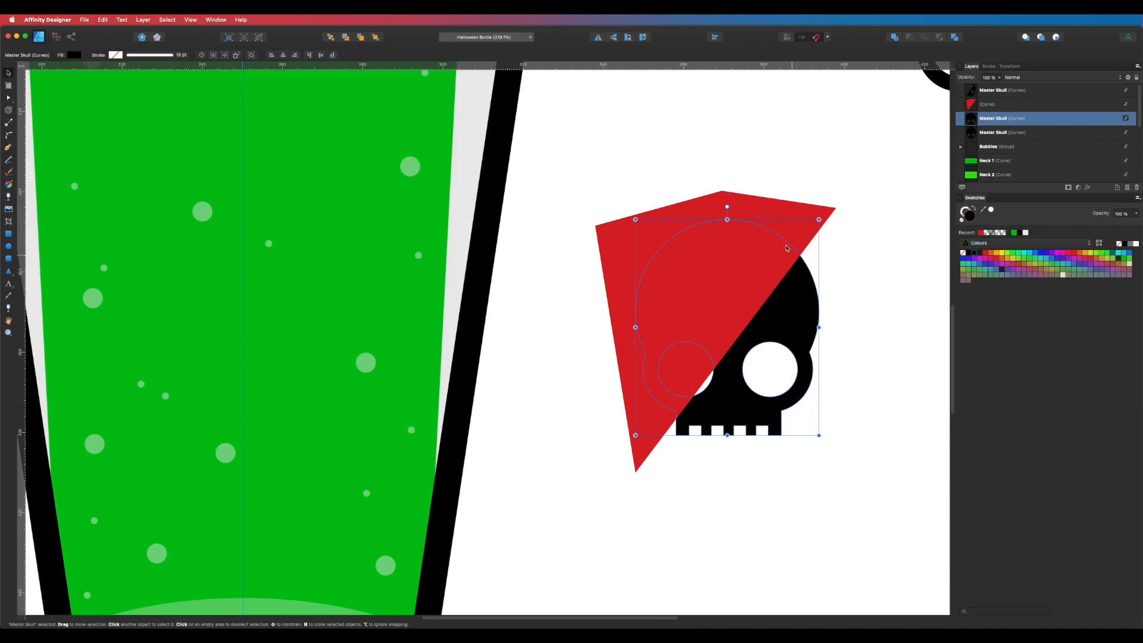
{"action": "left_click", "coordinate": [721, 227], "text": "shift"}
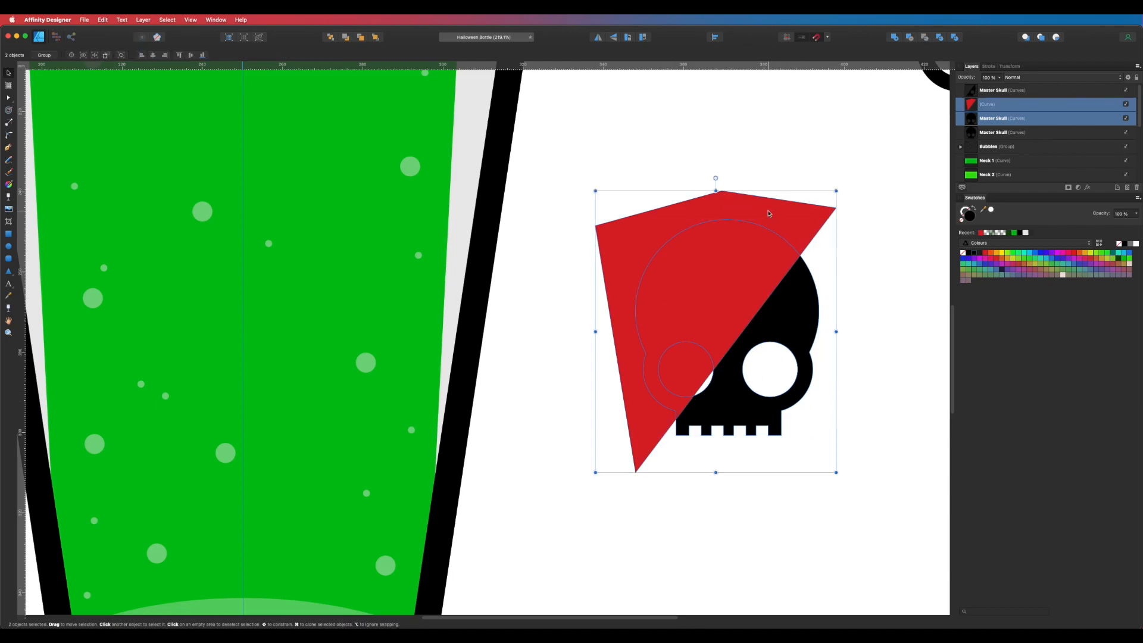
{"action": "left_click", "coordinate": [924, 37]}
Try moving the two skull pieces apart to check the diagonal cut, undoing each move
{"action": "left_click_drag", "start_coordinate": [745, 276], "coordinate": [660, 184]}
{"action": "key", "text": "super+z"}
{"action": "left_click_drag", "start_coordinate": [800, 320], "coordinate": [885, 321]}
{"action": "key", "text": "super+z"}
{"action": "left_click_drag", "start_coordinate": [815, 323], "coordinate": [858, 372]}
{"action": "key", "text": "super+z"}
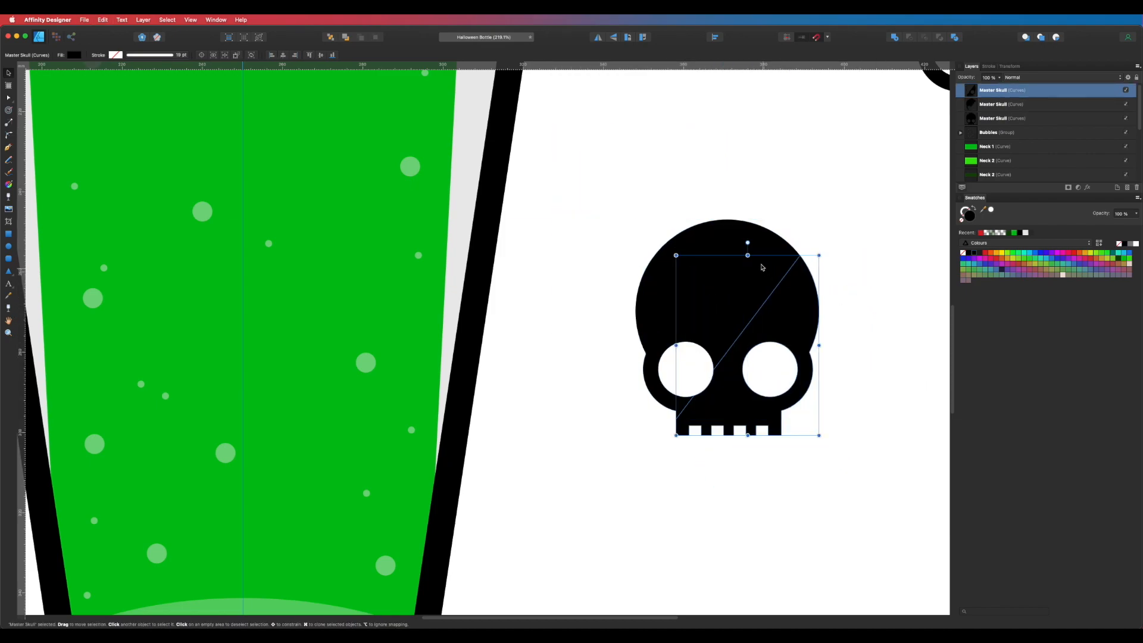
Move both skull pieces together onto the bottle's green liquid and scale them down
{"action": "left_click", "coordinate": [744, 250]}
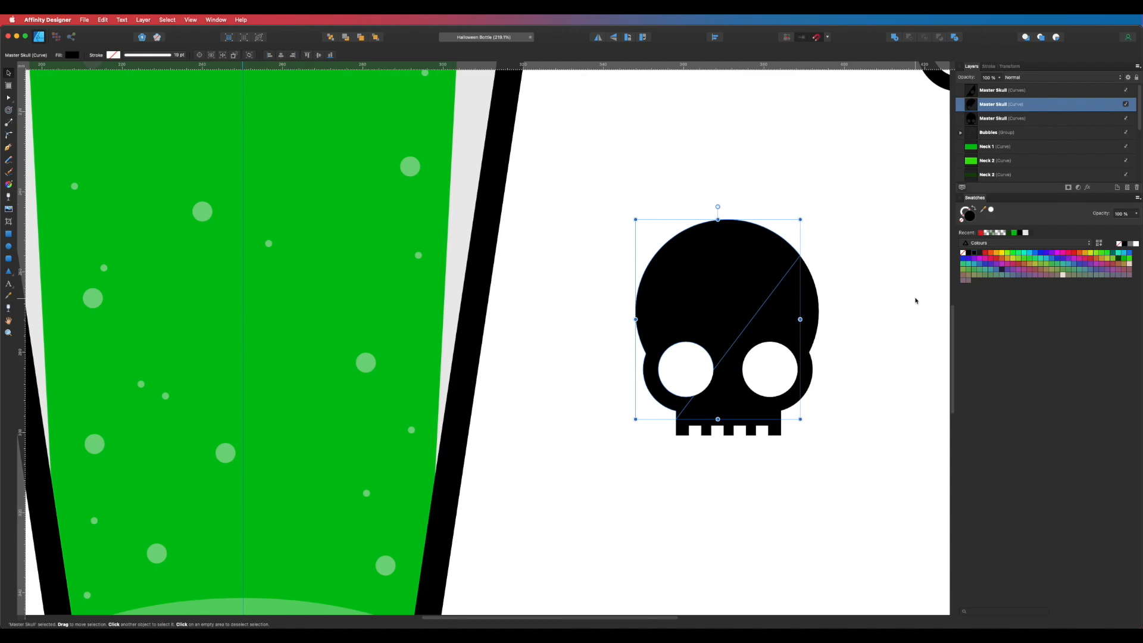
{"action": "scroll", "coordinate": [784, 375], "scroll_direction": "down", "scroll_amount": 2}
{"action": "left_click_drag", "start_coordinate": [798, 384], "coordinate": [842, 403]}
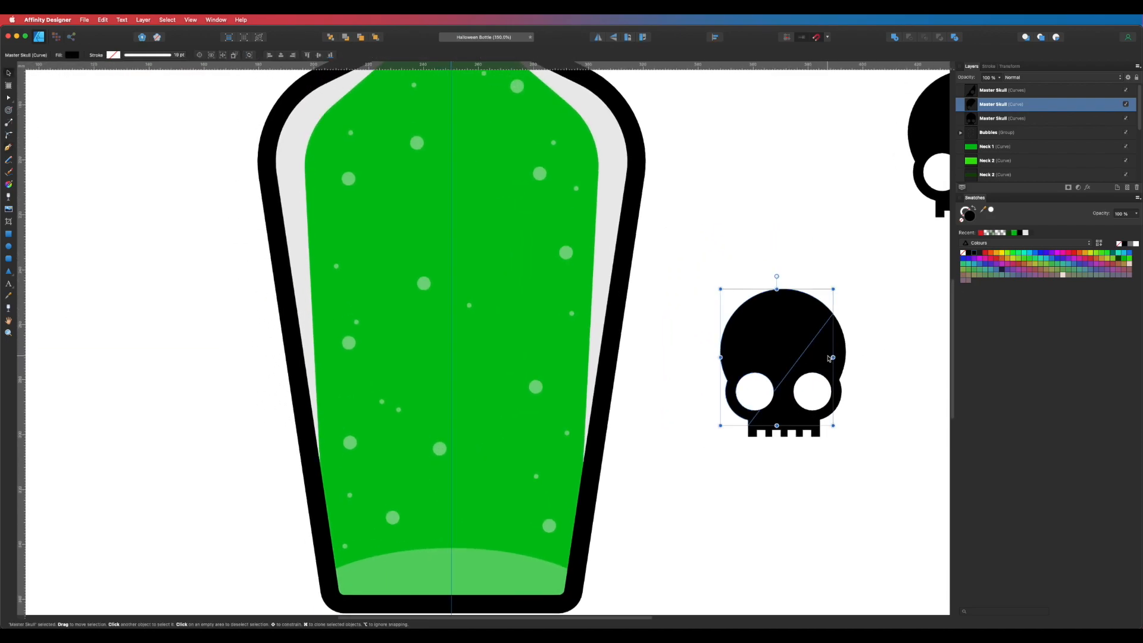
{"action": "left_click", "coordinate": [829, 358], "text": "shift"}
{"action": "left_click_drag", "start_coordinate": [828, 358], "coordinate": [543, 314]}
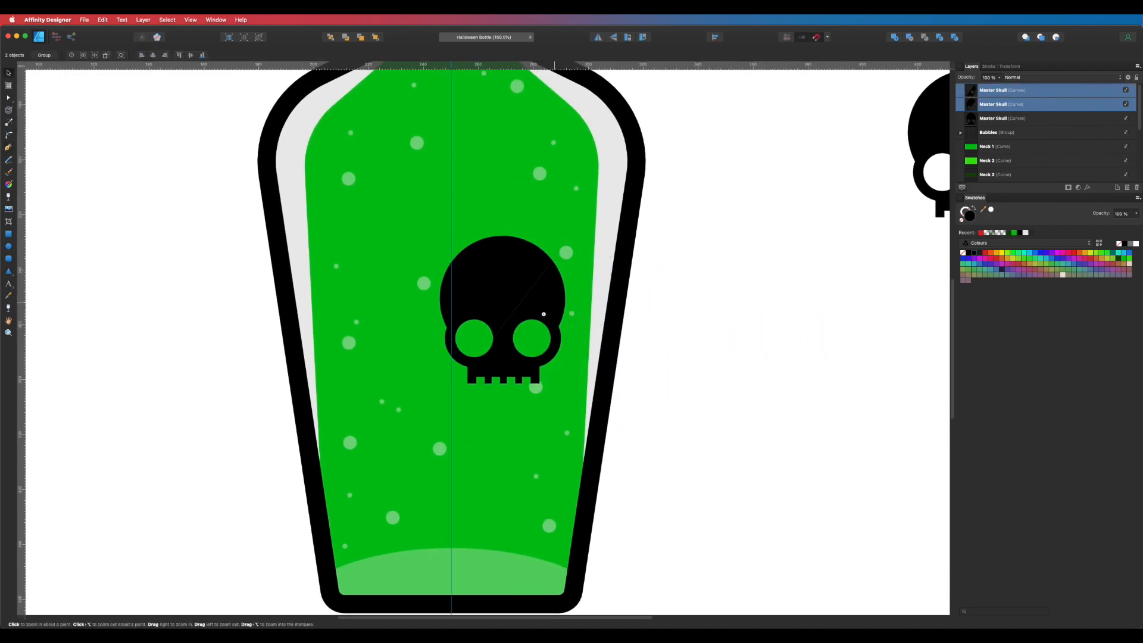
{"action": "scroll", "coordinate": [544, 313], "scroll_direction": "up", "scroll_amount": 4}
{"action": "left_click_drag", "start_coordinate": [590, 142], "coordinate": [416, 335]}
{"action": "left_click", "coordinate": [710, 404]}
Fill the skull's lower-right piece with dark green
{"action": "left_click", "coordinate": [407, 394]}
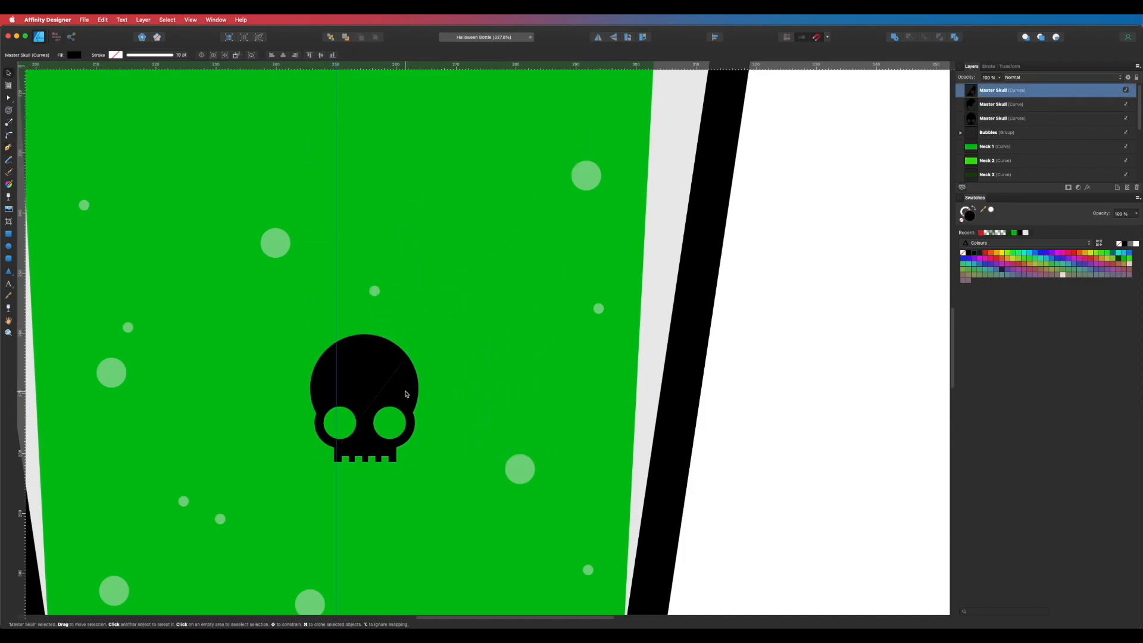
{"action": "scroll", "coordinate": [406, 394], "scroll_direction": "left", "scroll_amount": 5}
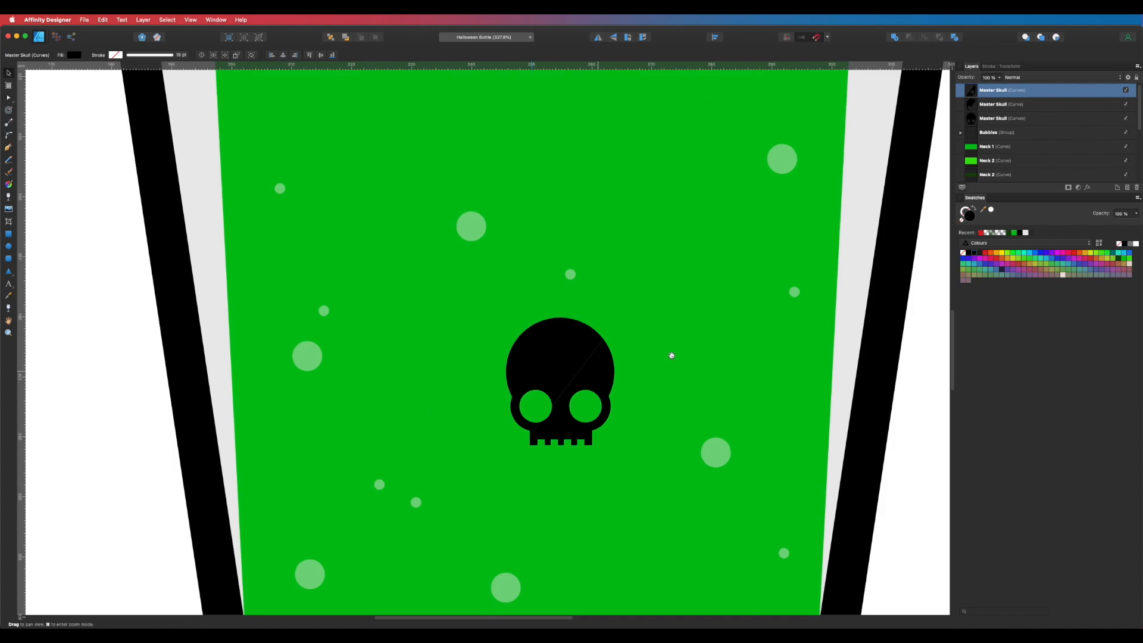
{"action": "left_click", "coordinate": [1119, 260]}
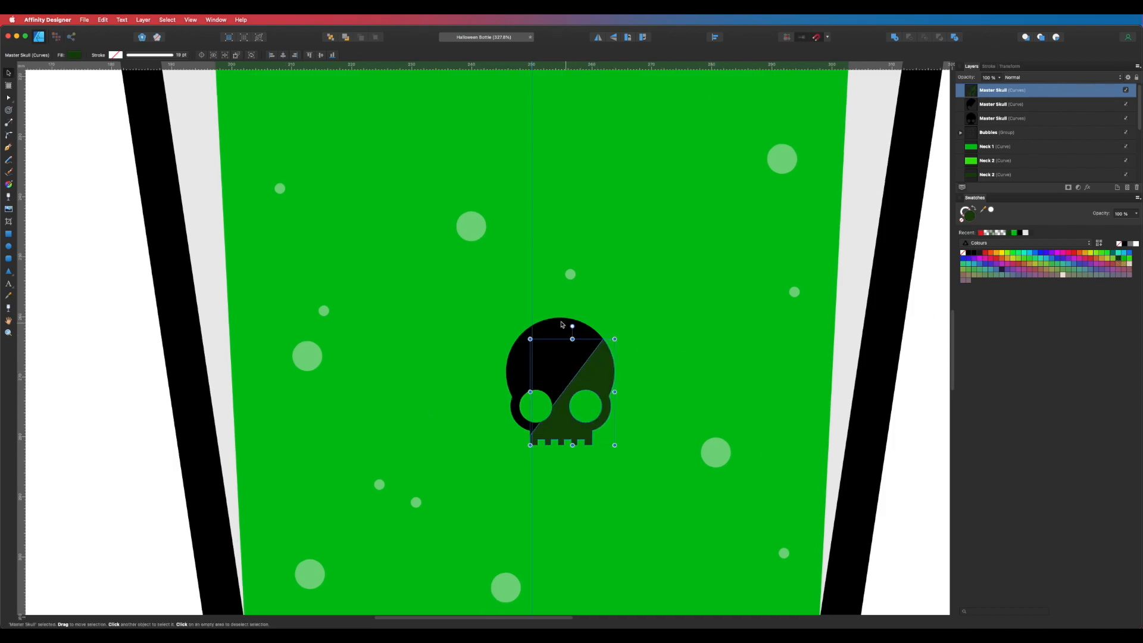
Fill the skull's upper-left piece with light grey and set its fill opacity to 28%
{"action": "left_click", "coordinate": [556, 328]}
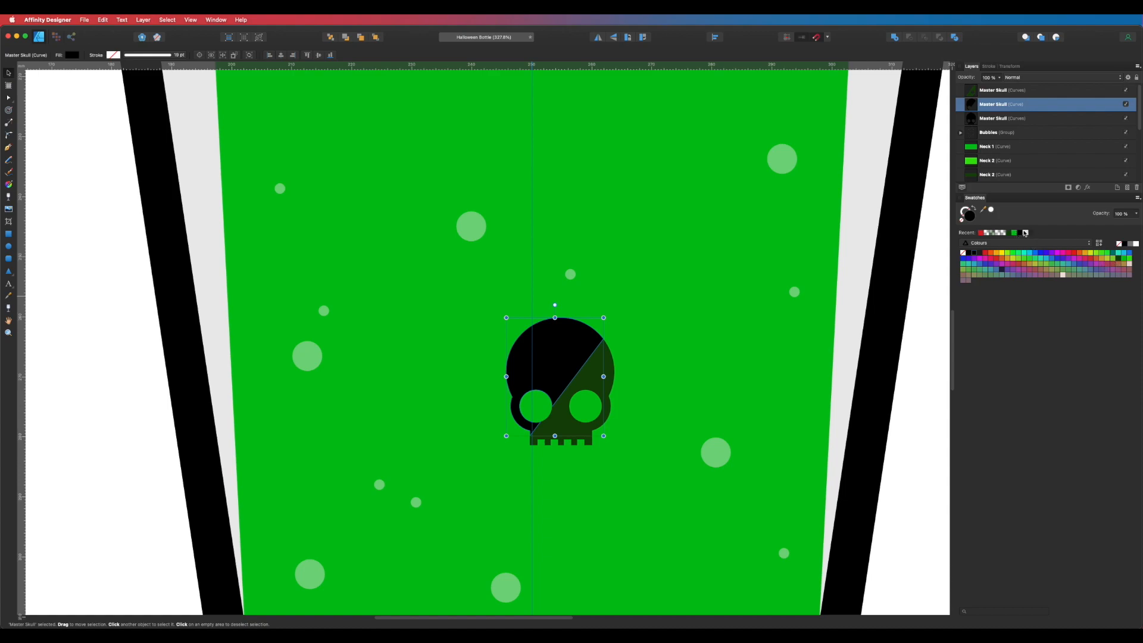
{"action": "left_click", "coordinate": [1026, 233]}
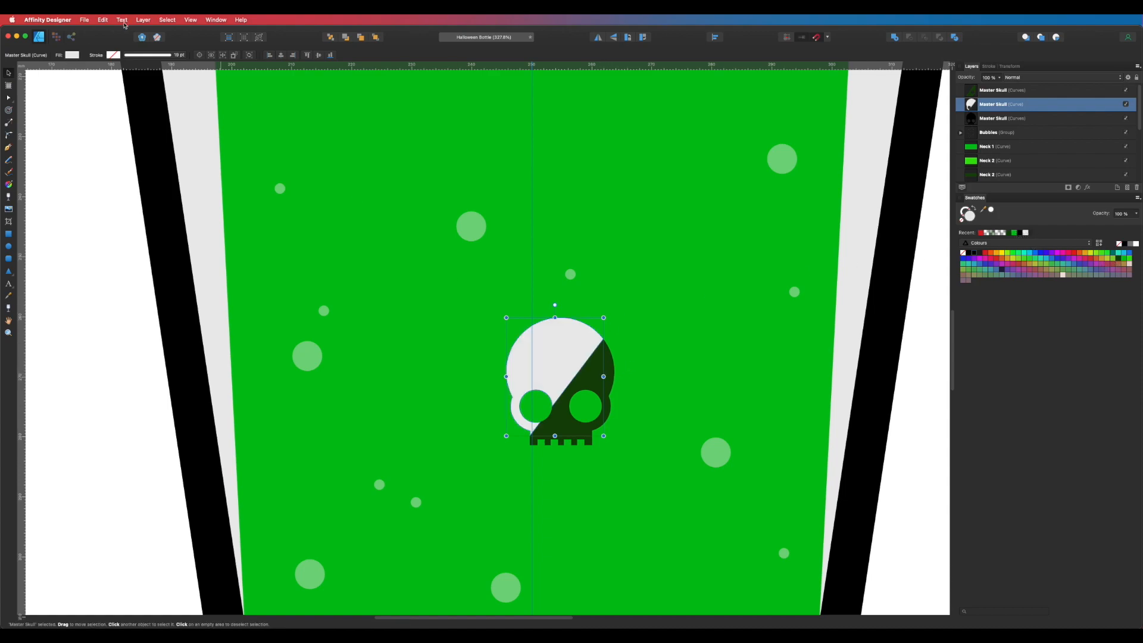
{"action": "left_click", "coordinate": [72, 55]}
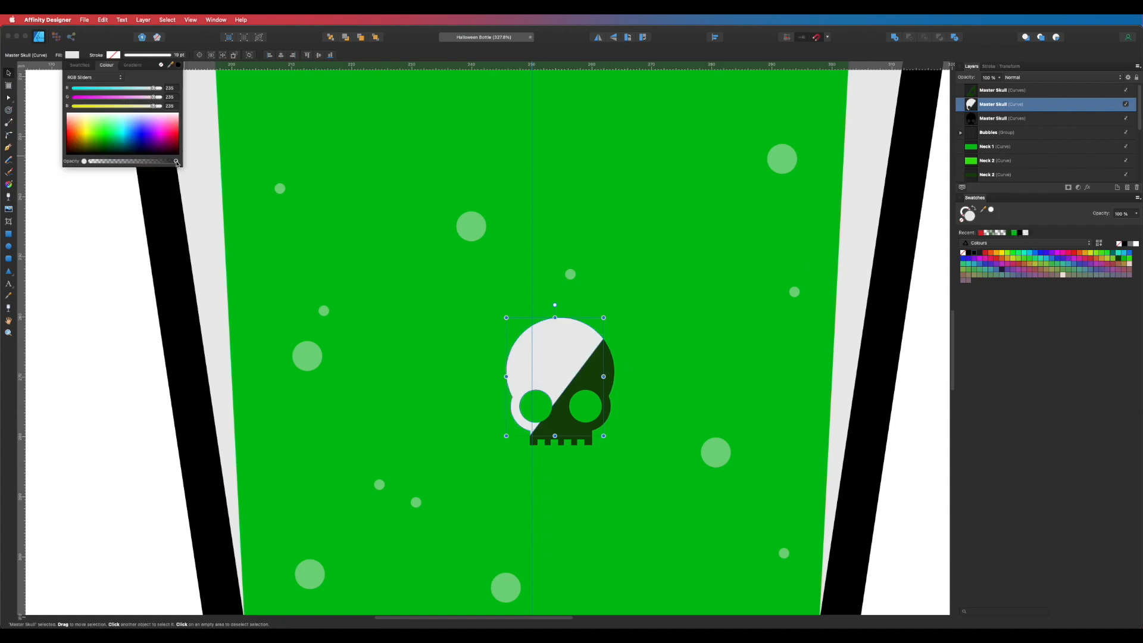
{"action": "left_click_drag", "start_coordinate": [177, 162], "coordinate": [114, 163]}
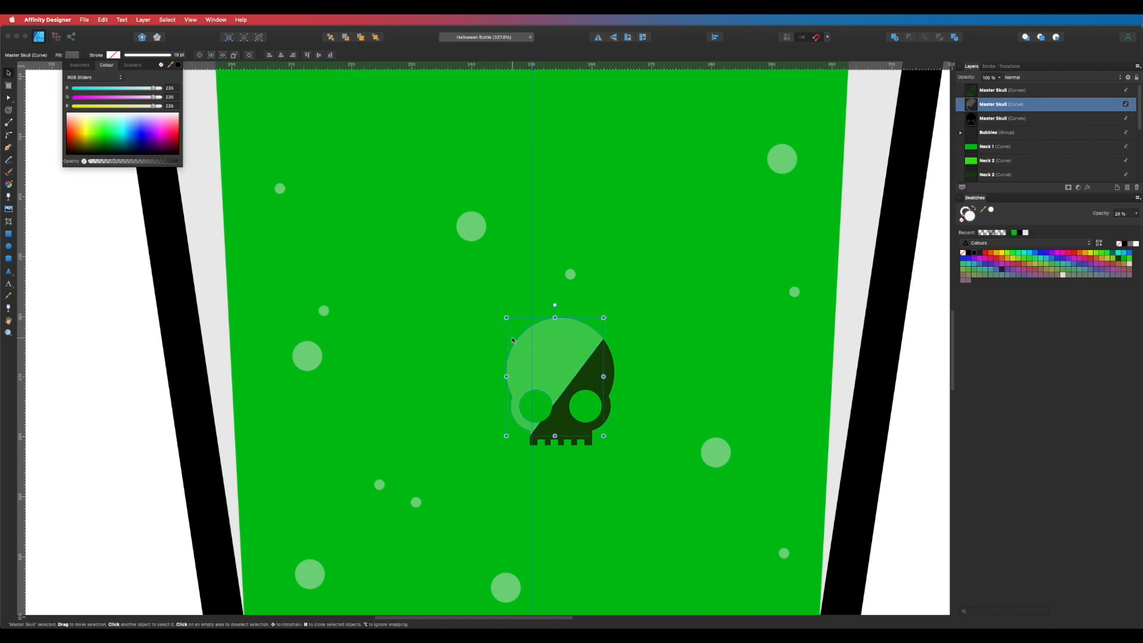
Set the fill opacity of the skull's dark green lower-right piece to 41%
{"action": "left_click", "coordinate": [604, 367]}
{"action": "left_click", "coordinate": [76, 56]}
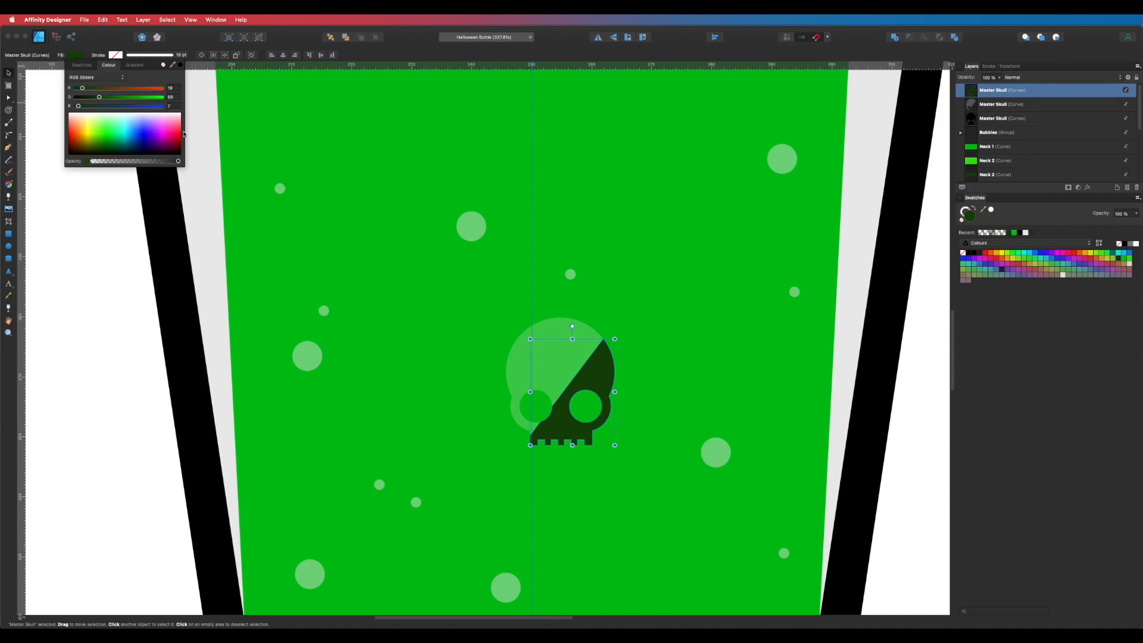
{"action": "left_click_drag", "start_coordinate": [178, 162], "coordinate": [137, 163]}
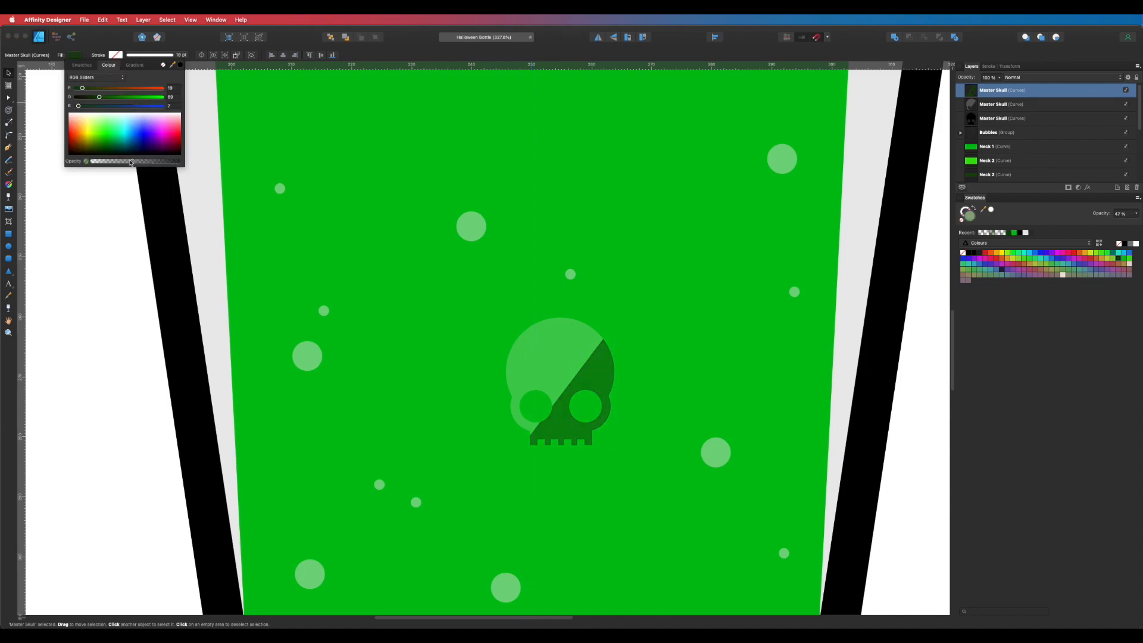
{"action": "left_click_drag", "start_coordinate": [127, 162], "coordinate": [128, 162]}
Group the two skull pieces, test moving the group and undo that move
{"action": "left_click", "coordinate": [555, 328], "text": "shift"}
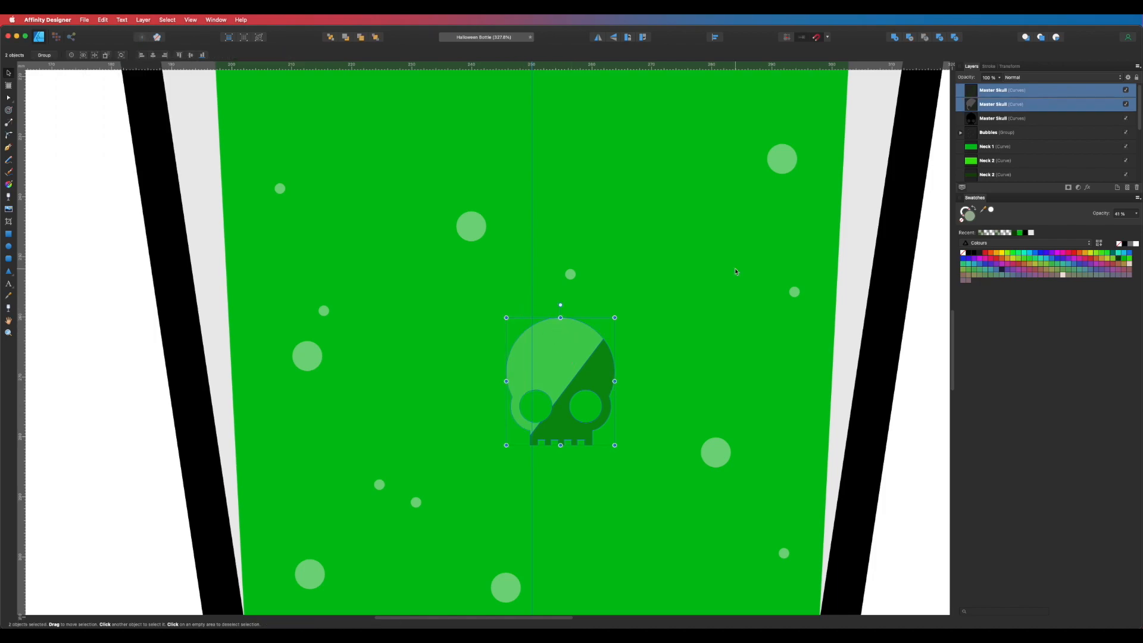
{"action": "key", "text": "super+g"}
{"action": "left_click_drag", "start_coordinate": [545, 369], "coordinate": [517, 374]}
{"action": "key", "text": "super+z"}
{"action": "key", "text": "super+1"}
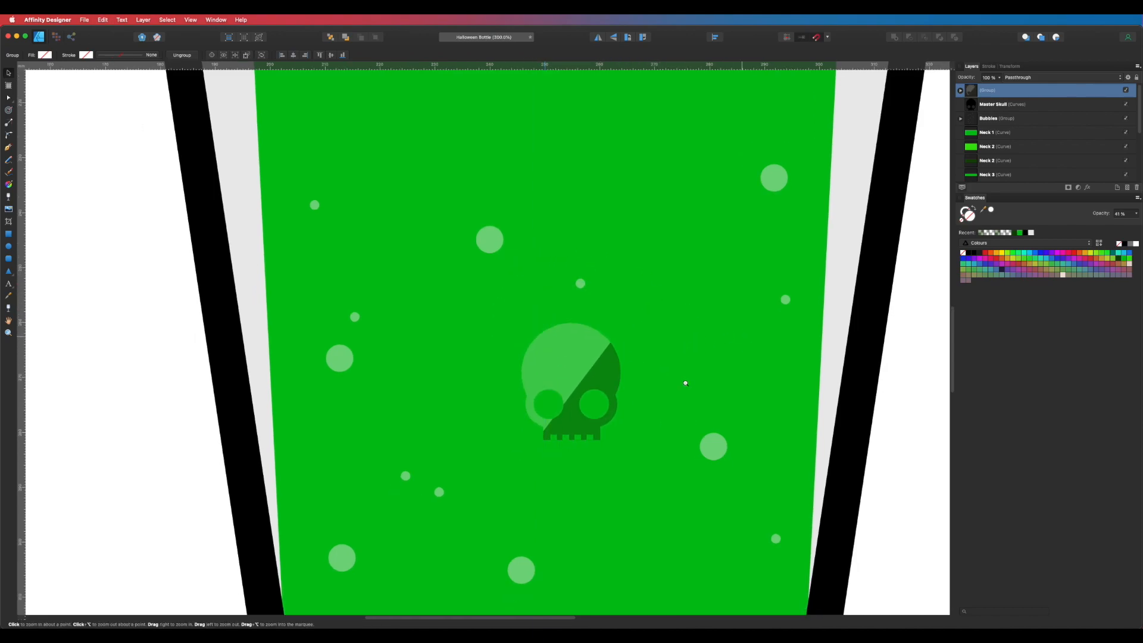
Shrink the skull group, rotate it and place it in the liquid's lower-right corner over the light green band
{"action": "key", "text": "p"}
{"action": "key", "text": "v"}
{"action": "left_click_drag", "start_coordinate": [627, 318], "coordinate": [665, 413]}
{"action": "left_click", "coordinate": [757, 427]}
{"action": "left_click", "coordinate": [658, 426]}
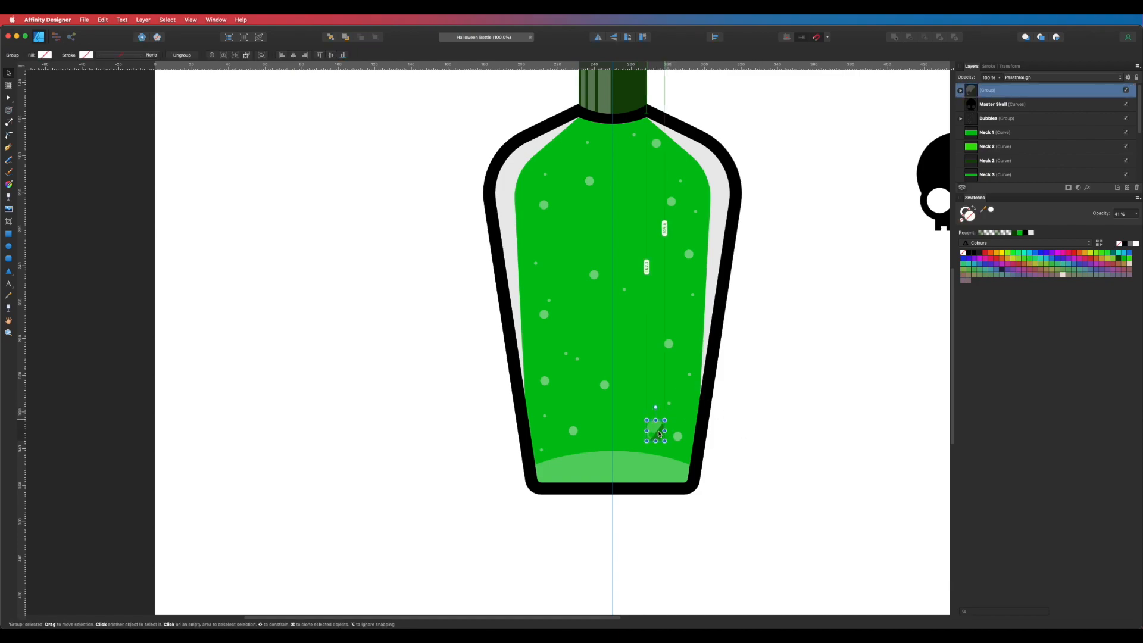
{"action": "left_click_drag", "start_coordinate": [667, 445], "coordinate": [668, 459]}
{"action": "key", "text": "p"}
{"action": "key", "text": "v"}
{"action": "left_click", "coordinate": [774, 459]}
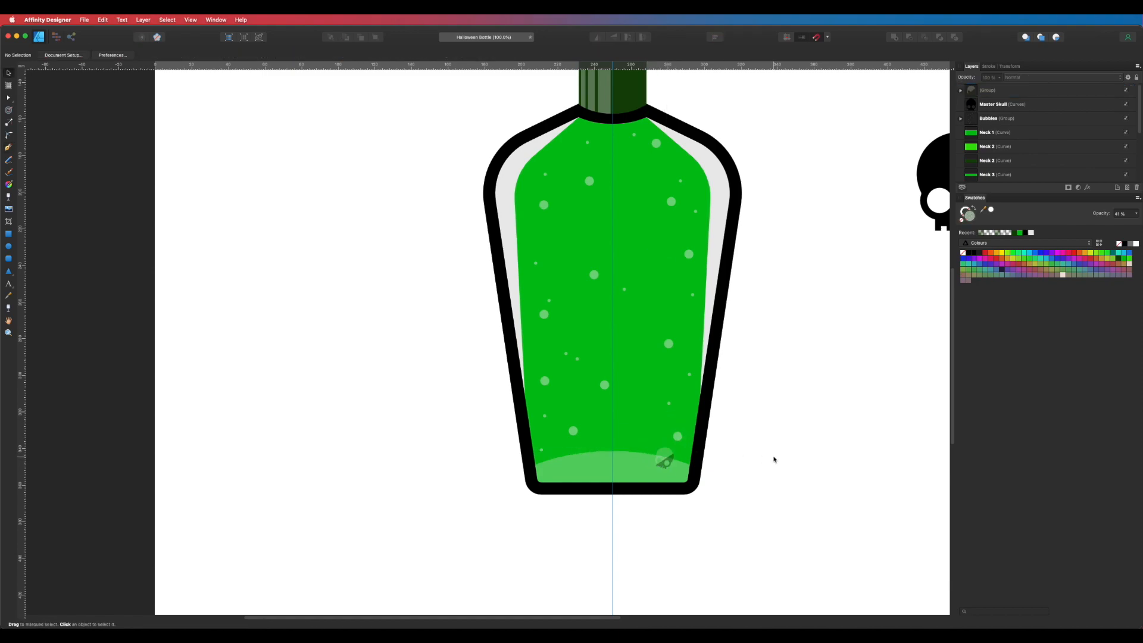
{"action": "left_click", "coordinate": [667, 460]}
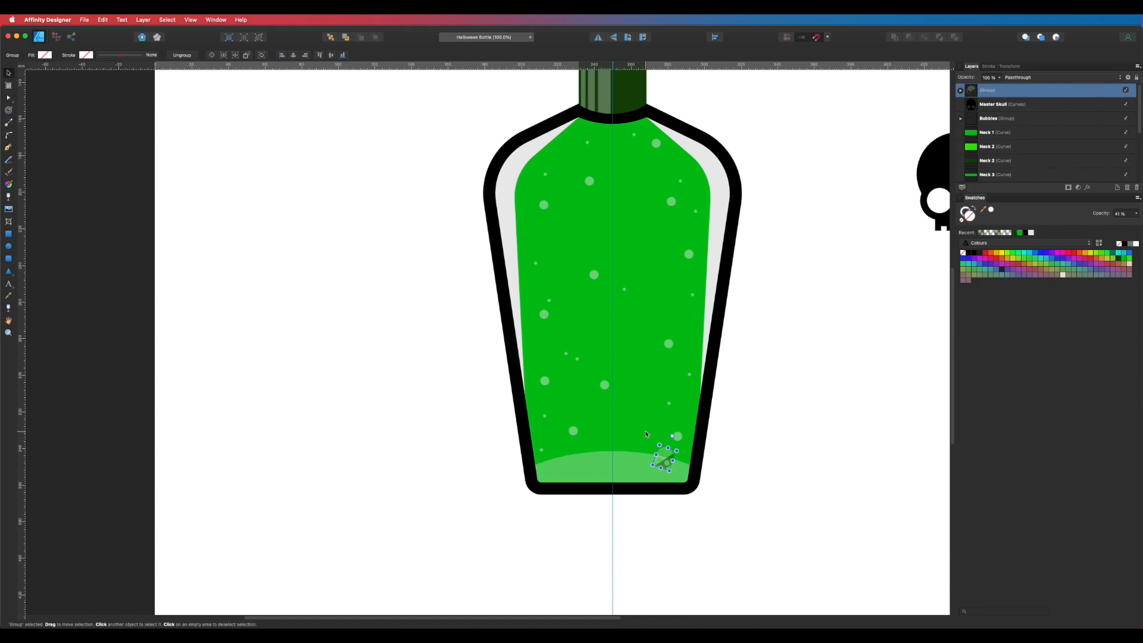
{"action": "left_click", "coordinate": [698, 473]}
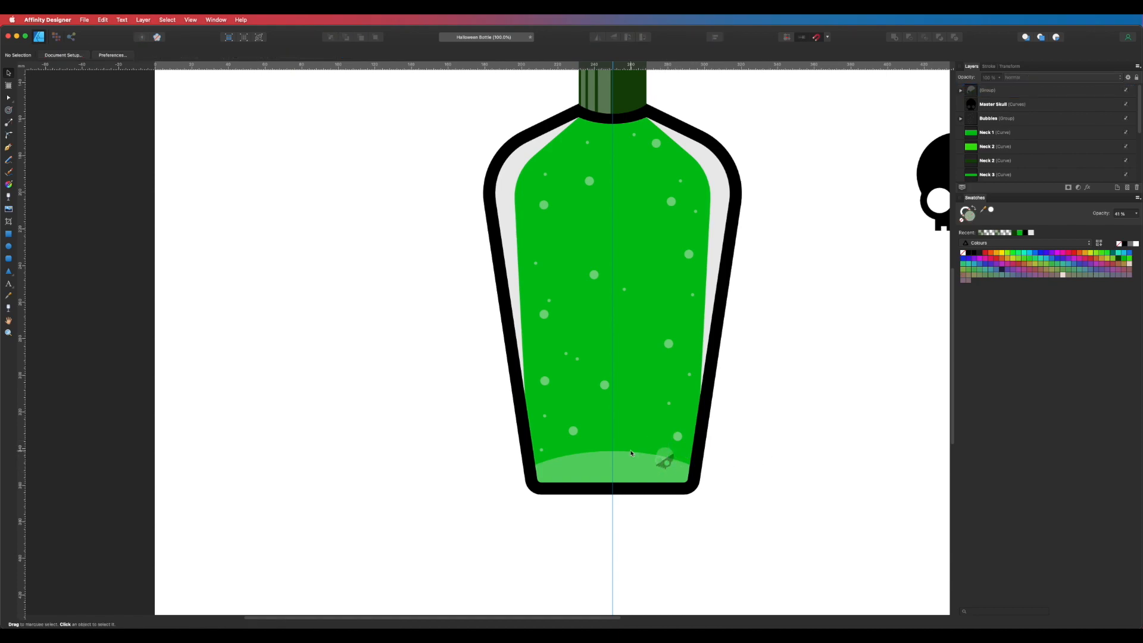
Place copies of the skull near the liquid's upper-left edge and upper-right shoulder, rotating each differently
{"action": "left_click", "coordinate": [667, 458]}
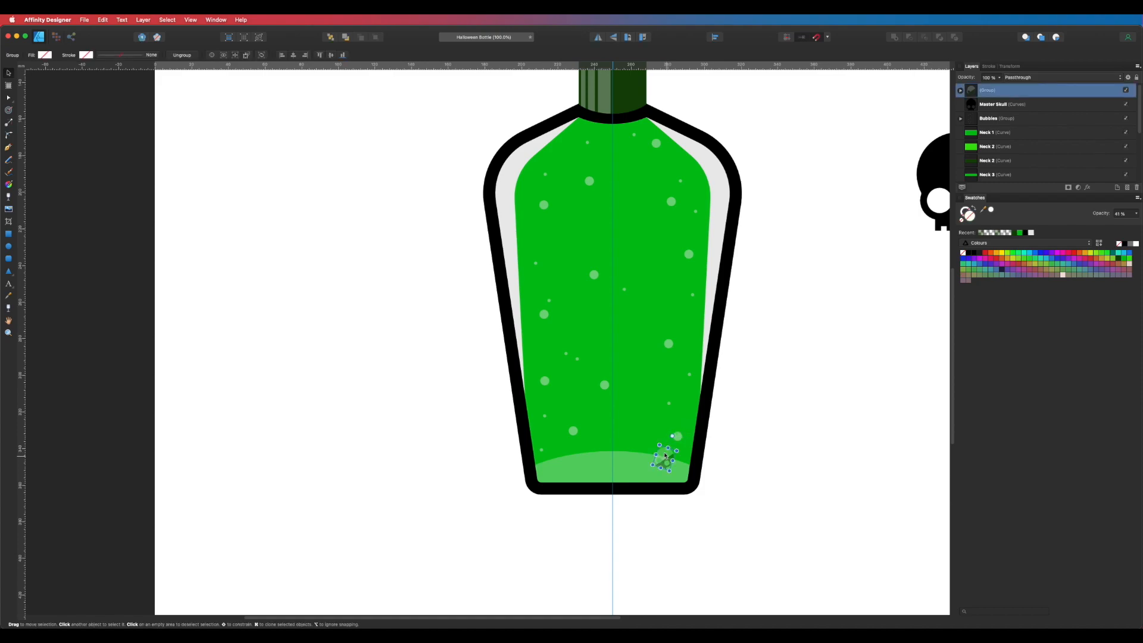
{"action": "left_click_drag", "start_coordinate": [668, 458], "coordinate": [686, 174]}
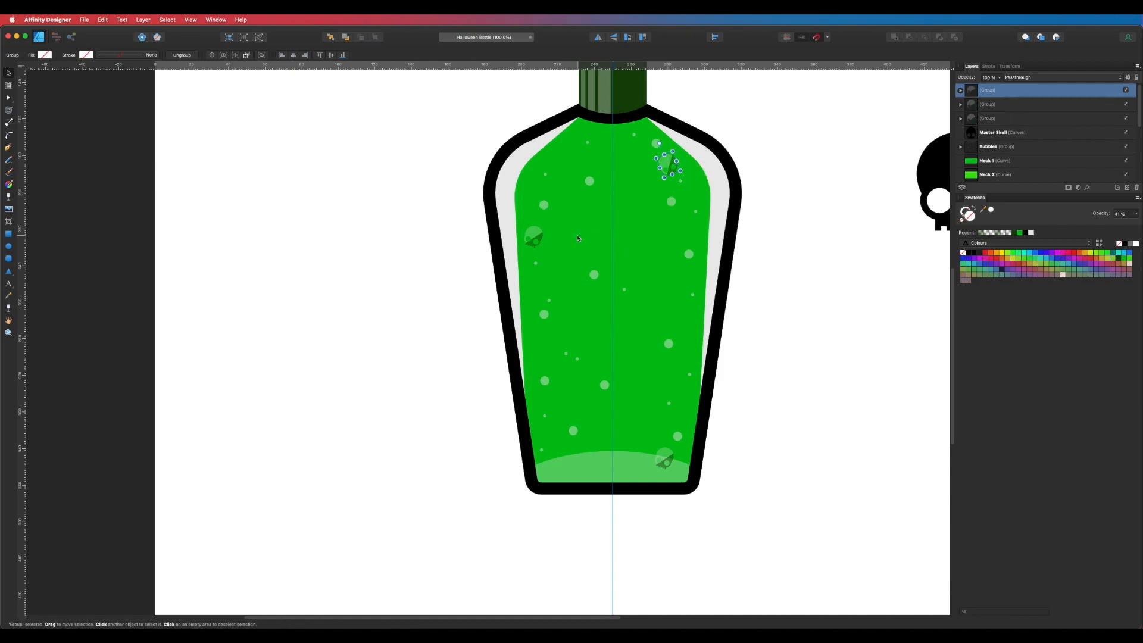
{"action": "left_click", "coordinate": [537, 236]}
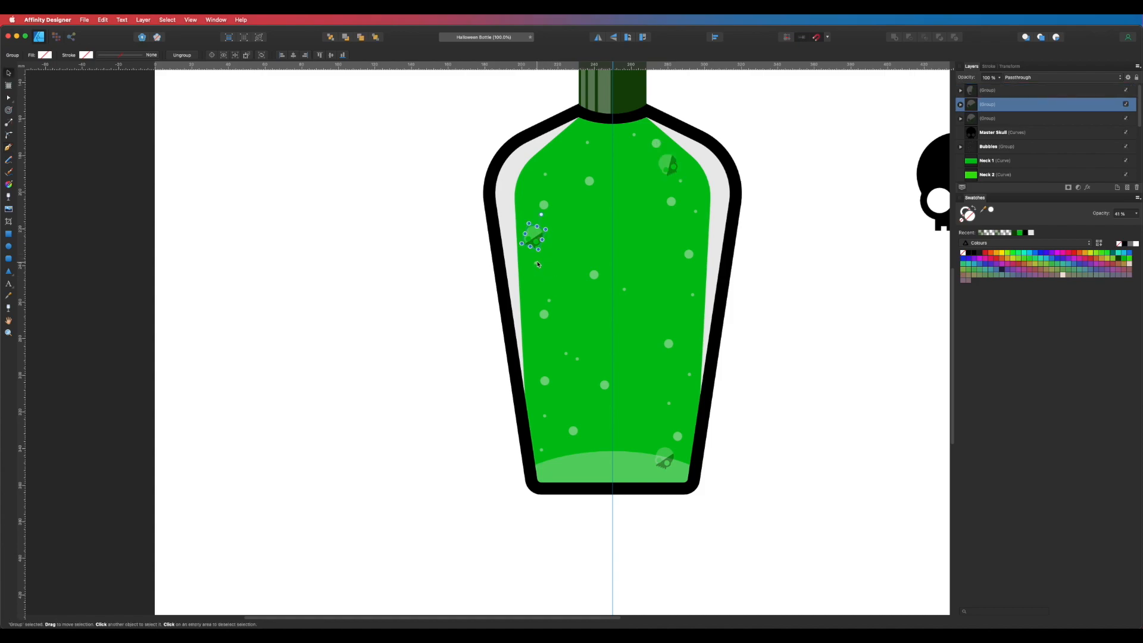
{"action": "left_click_drag", "start_coordinate": [540, 253], "coordinate": [548, 246]}
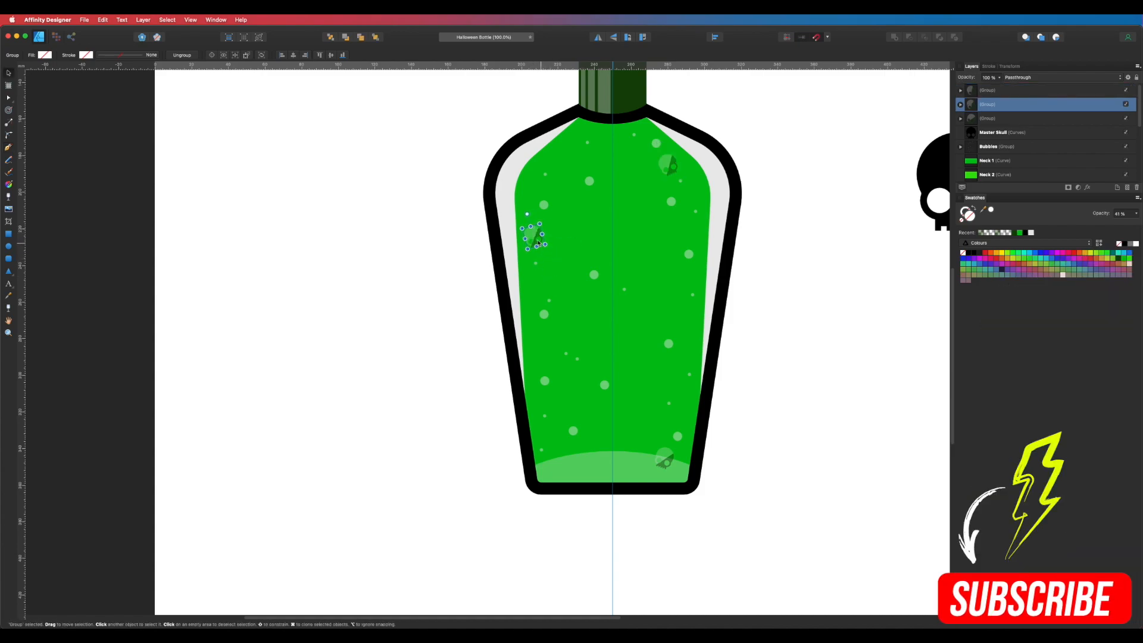
{"action": "left_click", "coordinate": [437, 284]}
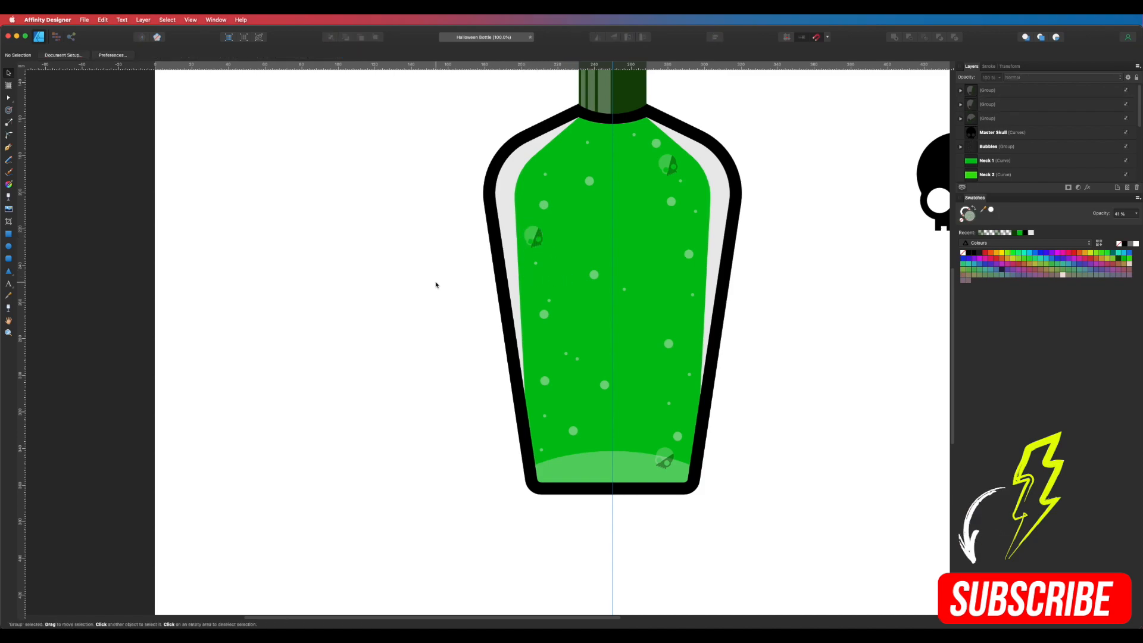
Place a smaller copy of the bottom-right skull near the liquid's lower-left edge and rotate it
{"action": "key", "text": "p"}
{"action": "key", "text": "v"}
{"action": "mouse_move", "coordinate": [669, 459]}
{"action": "left_mouse_down"}
{"action": "mouse_move", "coordinate": [574, 433]}
{"action": "mouse_move", "coordinate": [556, 440]}
{"action": "mouse_move", "coordinate": [649, 466]}
{"action": "left_mouse_up"}
{"action": "left_click", "coordinate": [486, 457]}
{"action": "left_click", "coordinate": [649, 467]}
{"action": "key", "text": "v"}
{"action": "left_click", "coordinate": [547, 435]}
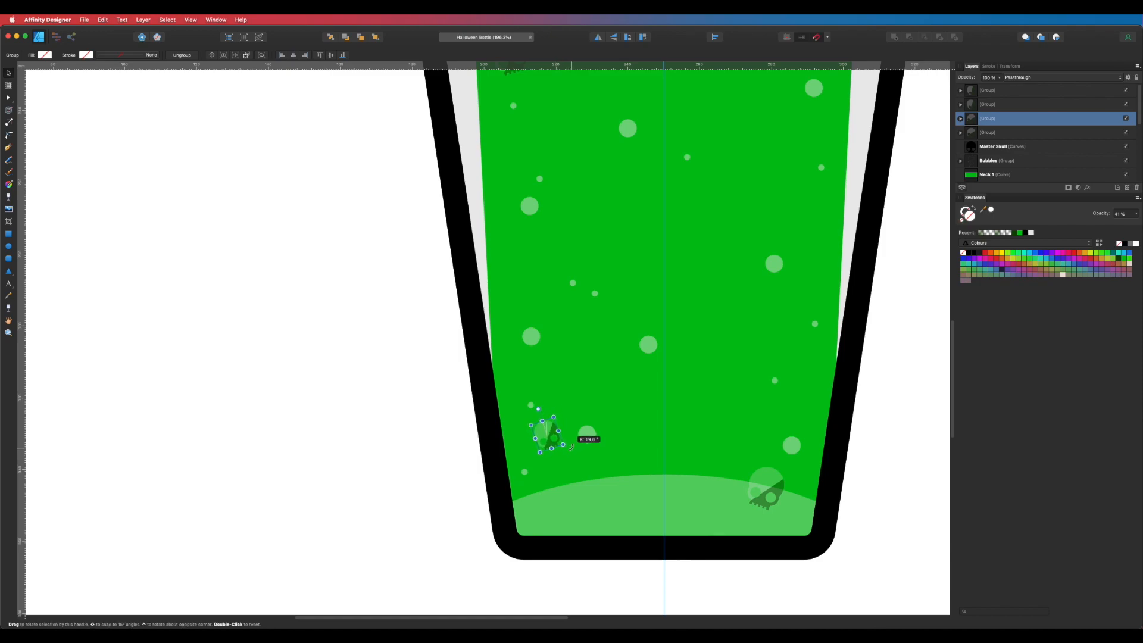
{"action": "key", "text": "p"}
{"action": "key", "text": "v"}
Add more small rotated skull copies along both sides of the liquid and one at its upper-left shoulder
{"action": "left_click_drag", "start_coordinate": [548, 435], "coordinate": [520, 429]}
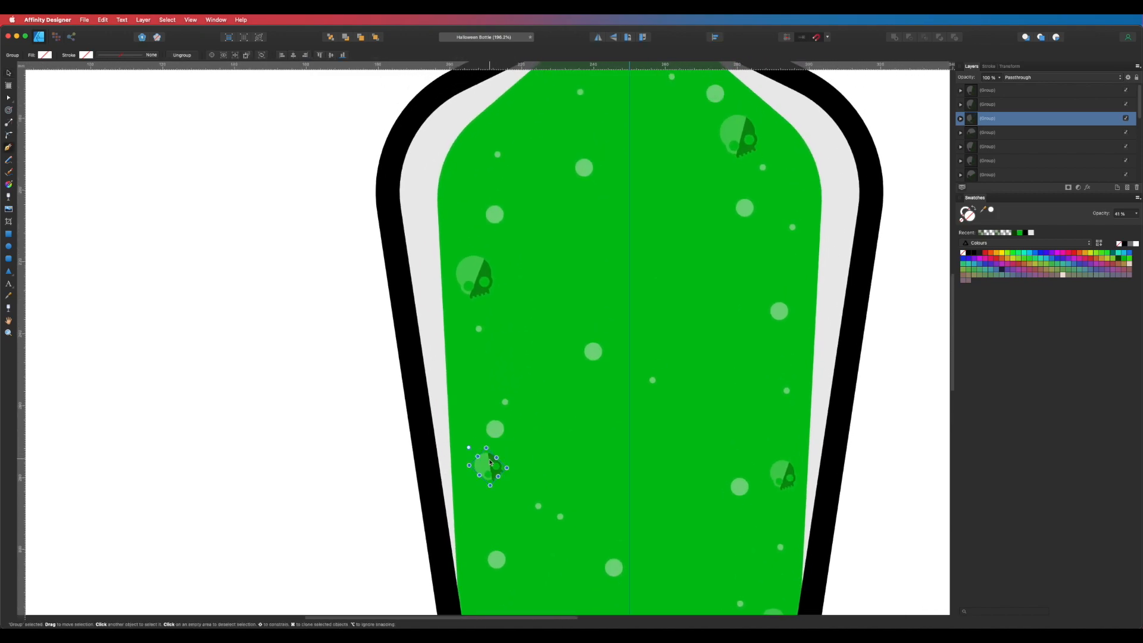
{"action": "left_click_drag", "start_coordinate": [488, 467], "coordinate": [558, 106]}
{"action": "key", "text": "p"}
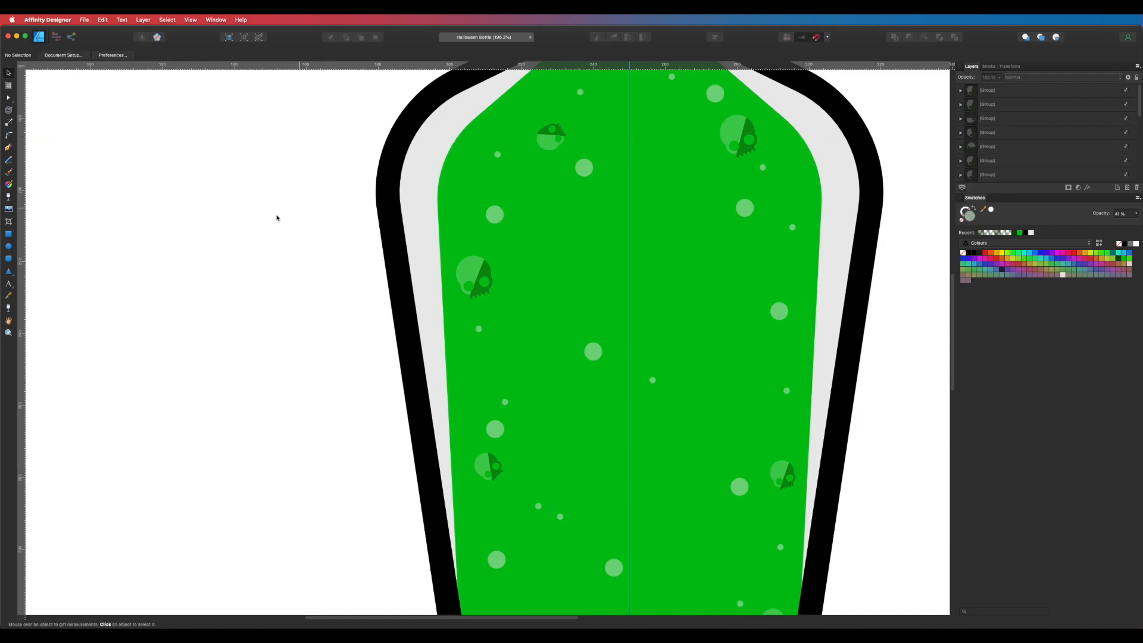
Shift the upper-left shoulder skull outward and place a smaller rotated copy near the liquid's upper-right edge
{"action": "left_click", "coordinate": [548, 147]}
{"action": "key", "text": "v"}
{"action": "left_click", "coordinate": [549, 143]}
{"action": "mouse_move", "coordinate": [548, 143]}
{"action": "left_mouse_down"}
{"action": "mouse_move", "coordinate": [524, 128]}
{"action": "mouse_move", "coordinate": [772, 299]}
{"action": "mouse_move", "coordinate": [822, 277]}
{"action": "mouse_move", "coordinate": [796, 263]}
{"action": "left_mouse_up"}
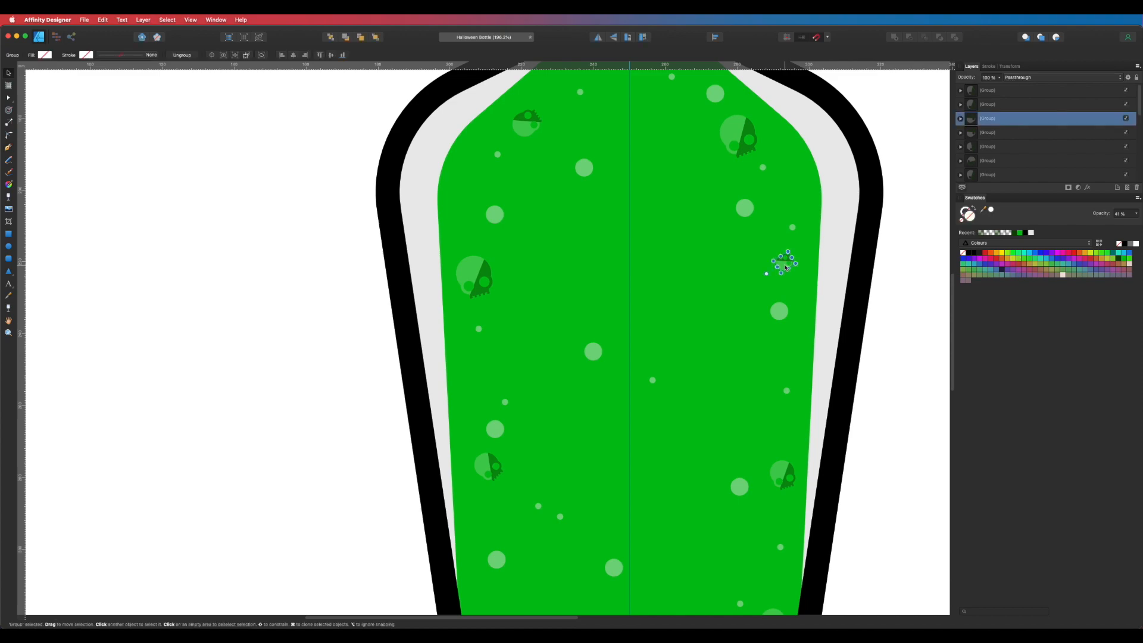
Place tiny rotated skull copies at the liquid's lower-left edge and in the light green band at the base
{"action": "left_click_drag", "start_coordinate": [786, 268], "coordinate": [487, 602]}
{"action": "scroll", "coordinate": [487, 601], "scroll_direction": "down", "scroll_amount": 5}
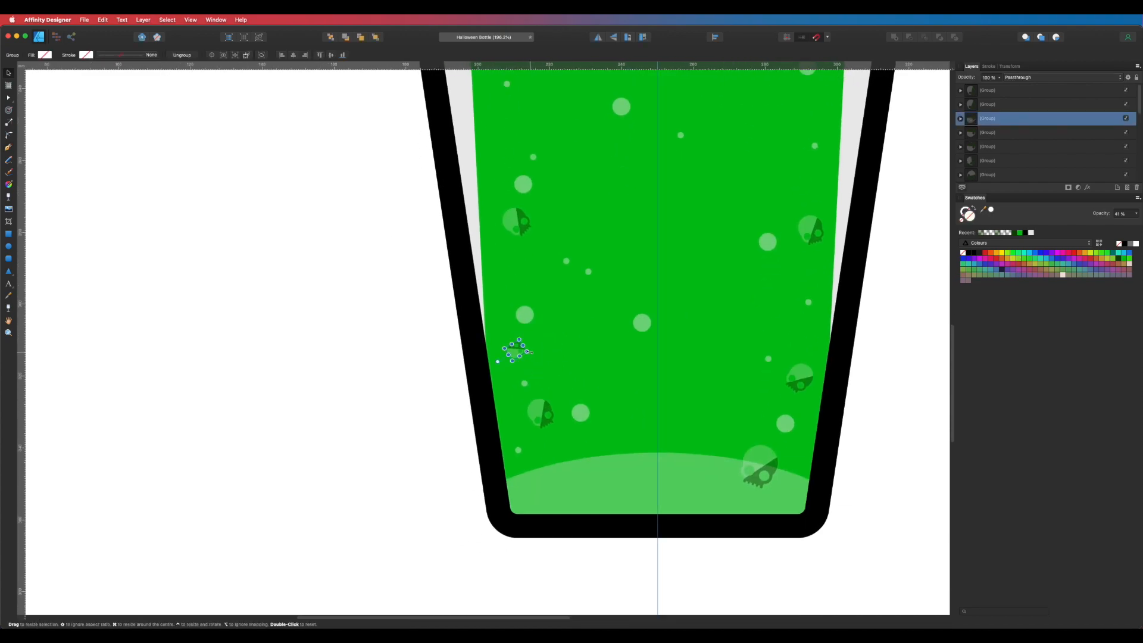
{"action": "key", "text": "p"}
{"action": "key", "text": "v"}
{"action": "left_click_drag", "start_coordinate": [516, 352], "coordinate": [551, 506]}
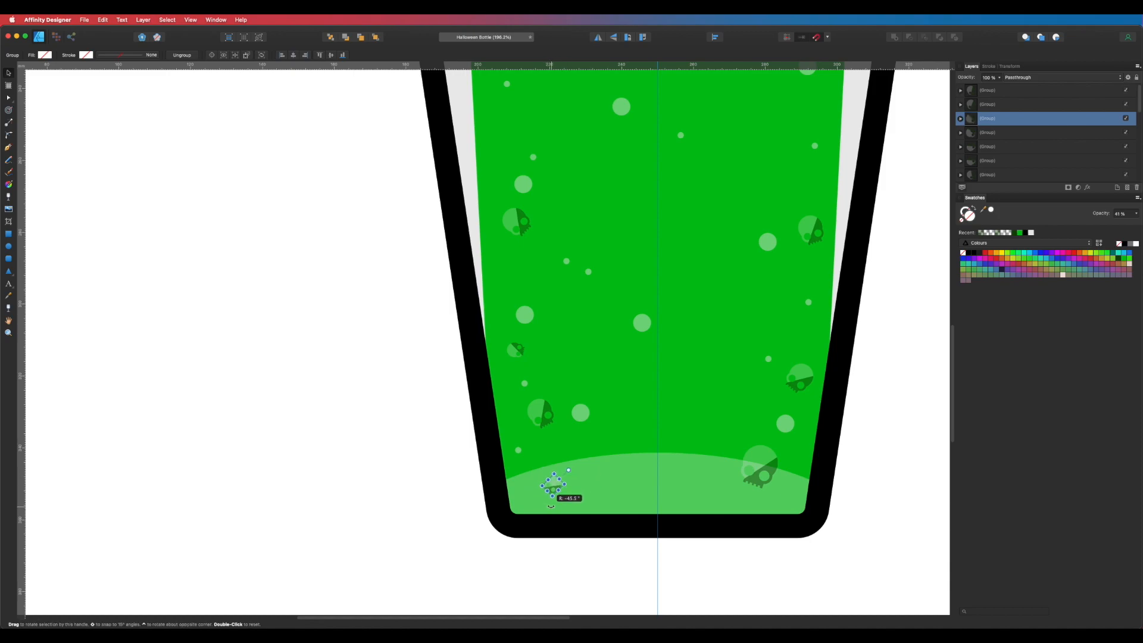
{"action": "left_click", "coordinate": [478, 496]}
Nudge the large skull at the liquid's upper-left edge slightly inward and deselect it
{"action": "key", "text": "p"}
{"action": "scroll", "coordinate": [644, 321], "scroll_direction": "down", "scroll_amount": 3}
{"action": "left_click_drag", "start_coordinate": [656, 287], "coordinate": [634, 344]}
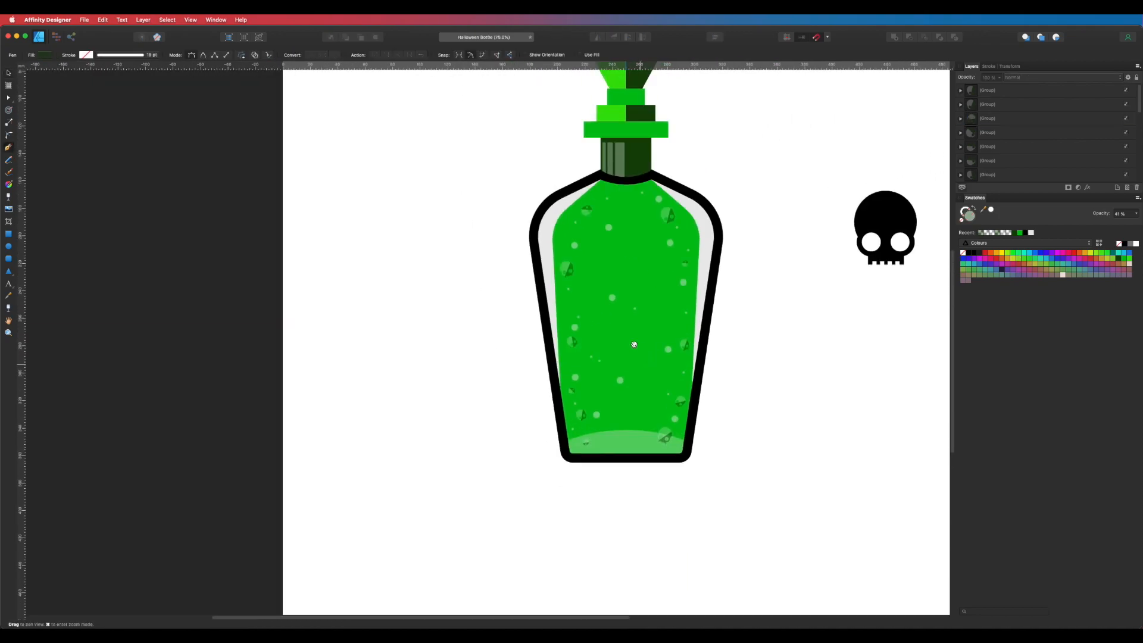
{"action": "key", "text": "v"}
{"action": "scroll", "coordinate": [627, 216], "scroll_direction": "up", "scroll_amount": 2}
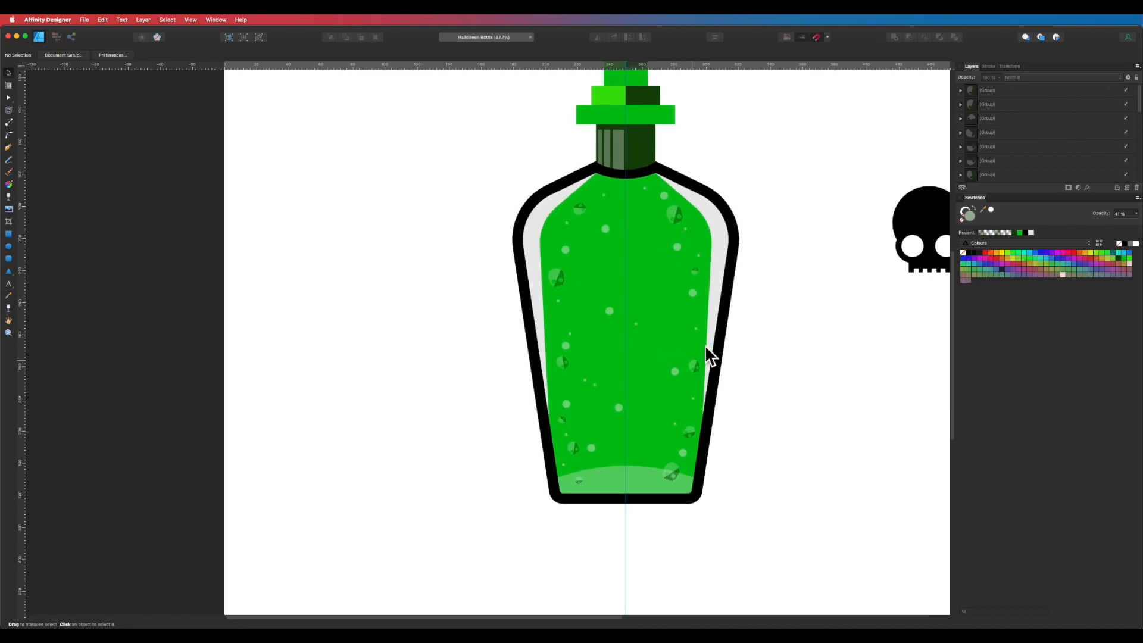
{"action": "left_click", "coordinate": [562, 274]}
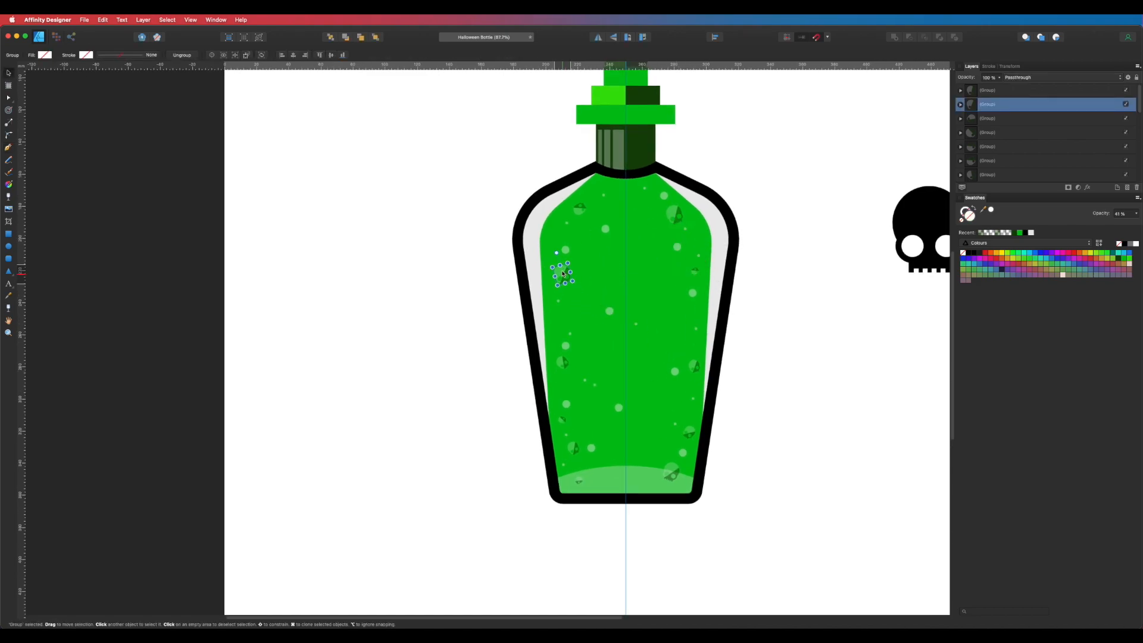
{"action": "key", "text": "super+d"}
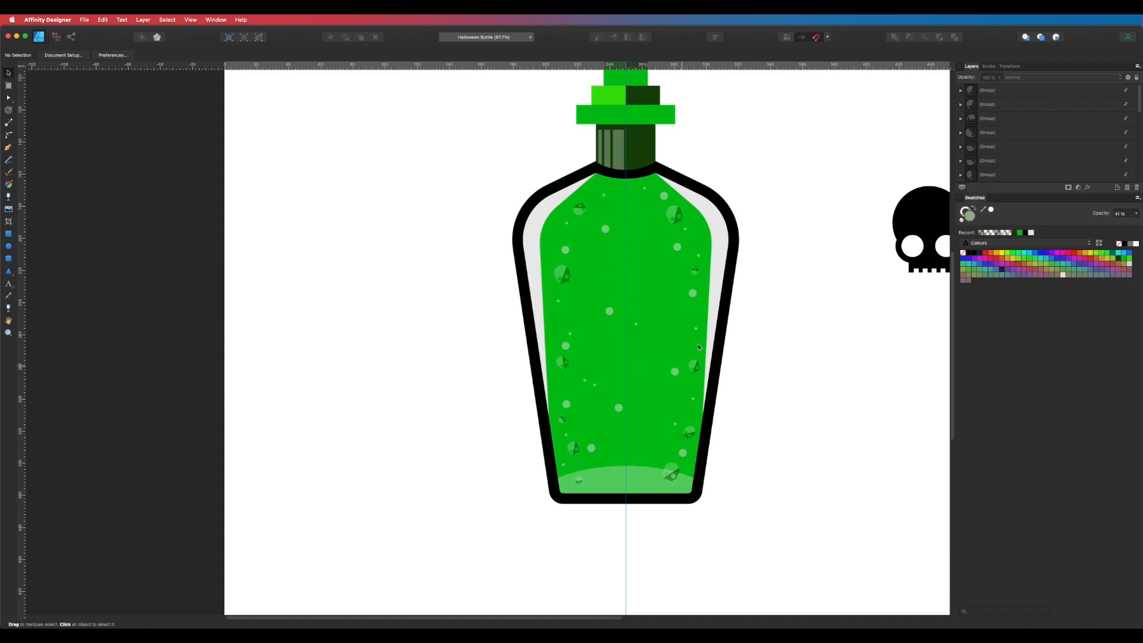
Group all the small skull copies and rename the group Skull Bubbles
{"action": "scroll", "coordinate": [774, 367], "scroll_direction": "right", "scroll_amount": 3}
{"action": "scroll", "coordinate": [773, 367], "scroll_direction": "up", "scroll_amount": 1}
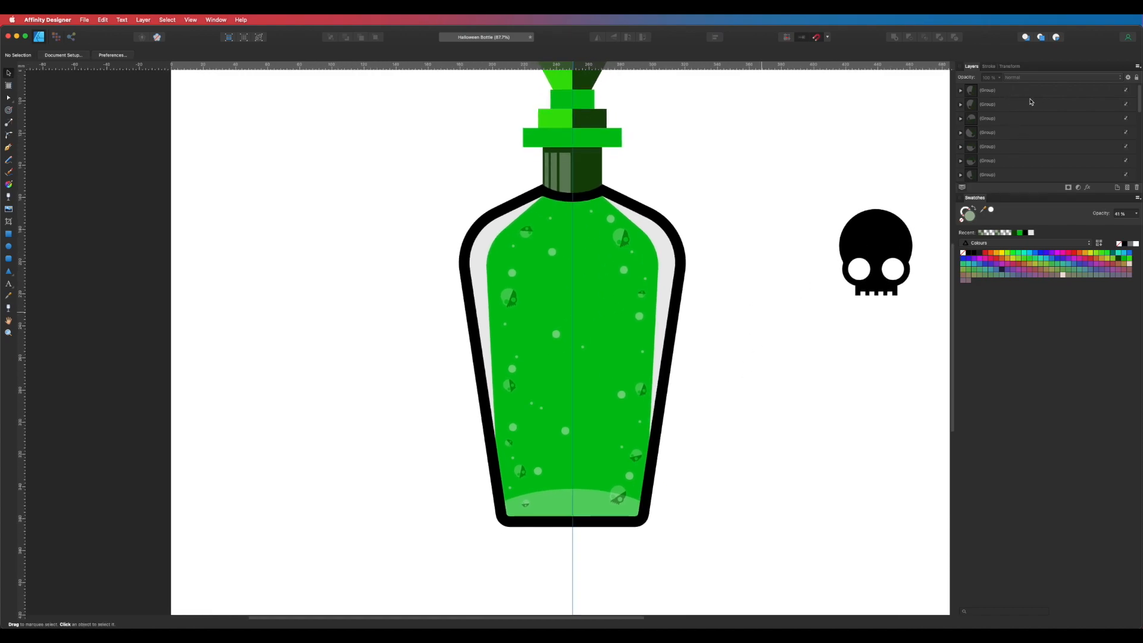
{"action": "left_click", "coordinate": [995, 90]}
{"action": "scroll", "coordinate": [1000, 113], "scroll_direction": "down", "scroll_amount": 3}
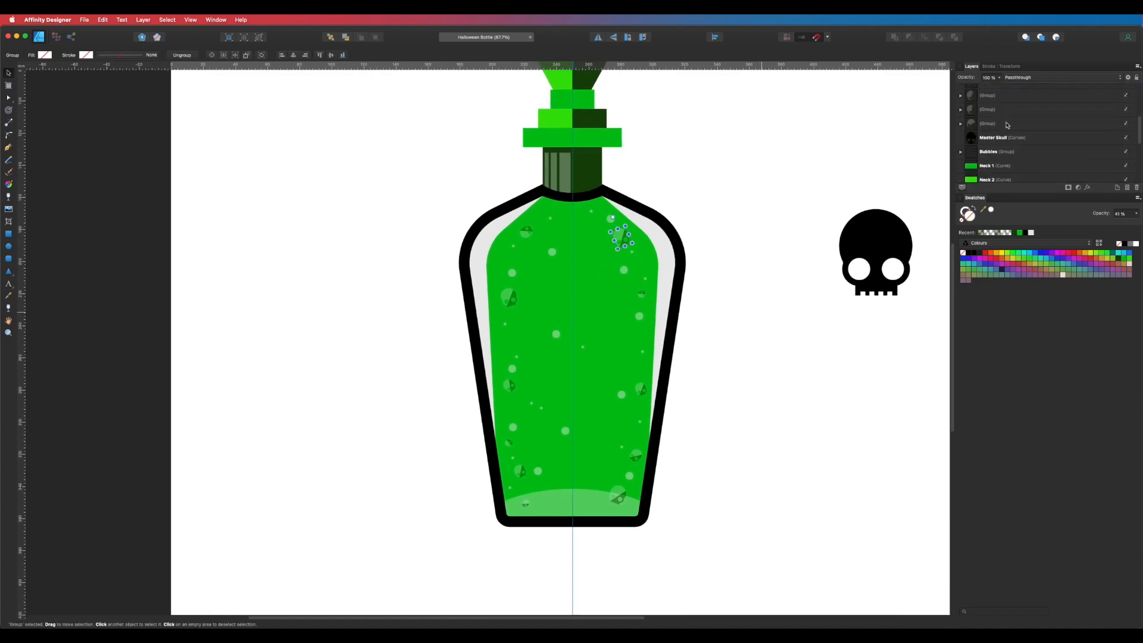
{"action": "left_click", "coordinate": [1002, 116], "text": "shift"}
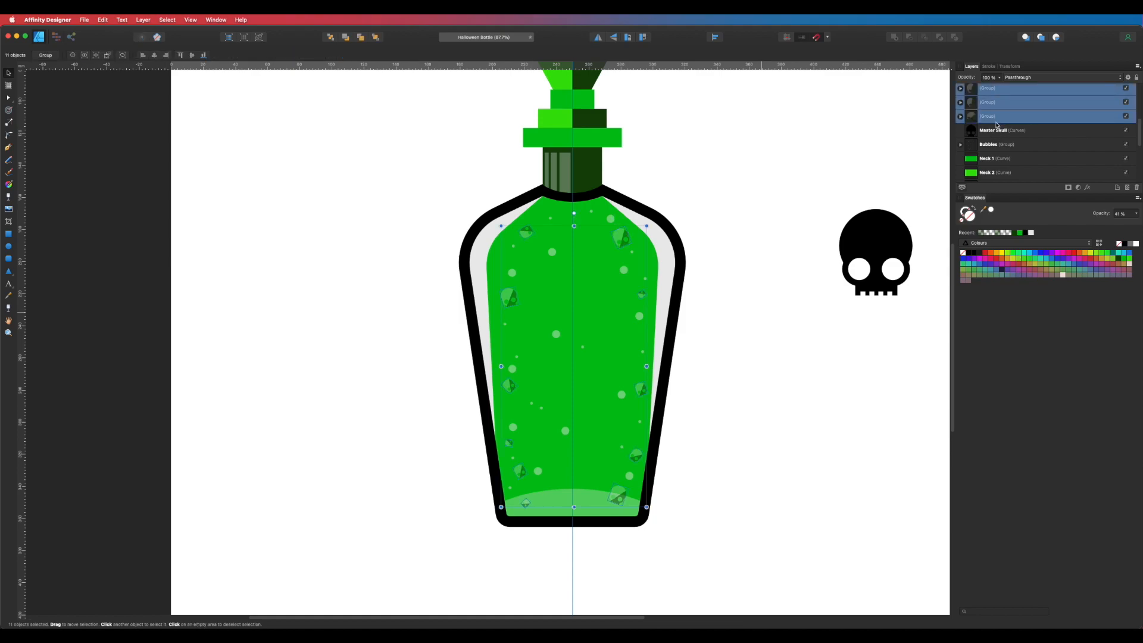
{"action": "key", "text": "super+g"}
{"action": "double_click", "coordinate": [988, 90]}
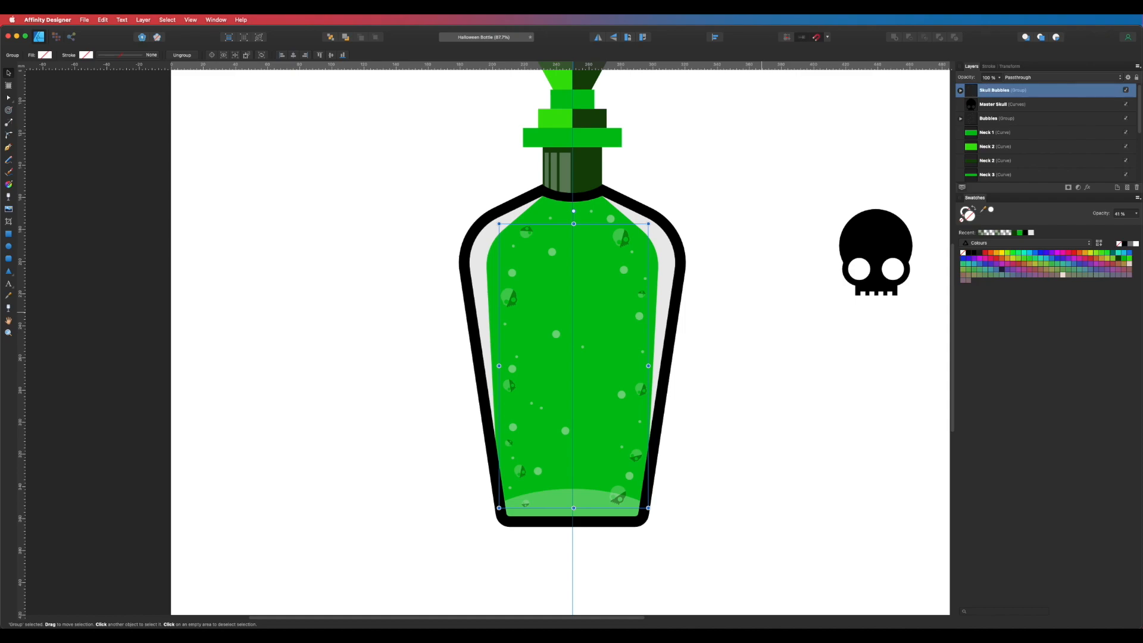
{"action": "left_click", "coordinate": [778, 143]}
Move the Skull Bubbles and Bubbles groups beneath the bottle highlights group, directly above the Bottle layer
{"action": "left_click", "coordinate": [990, 118]}
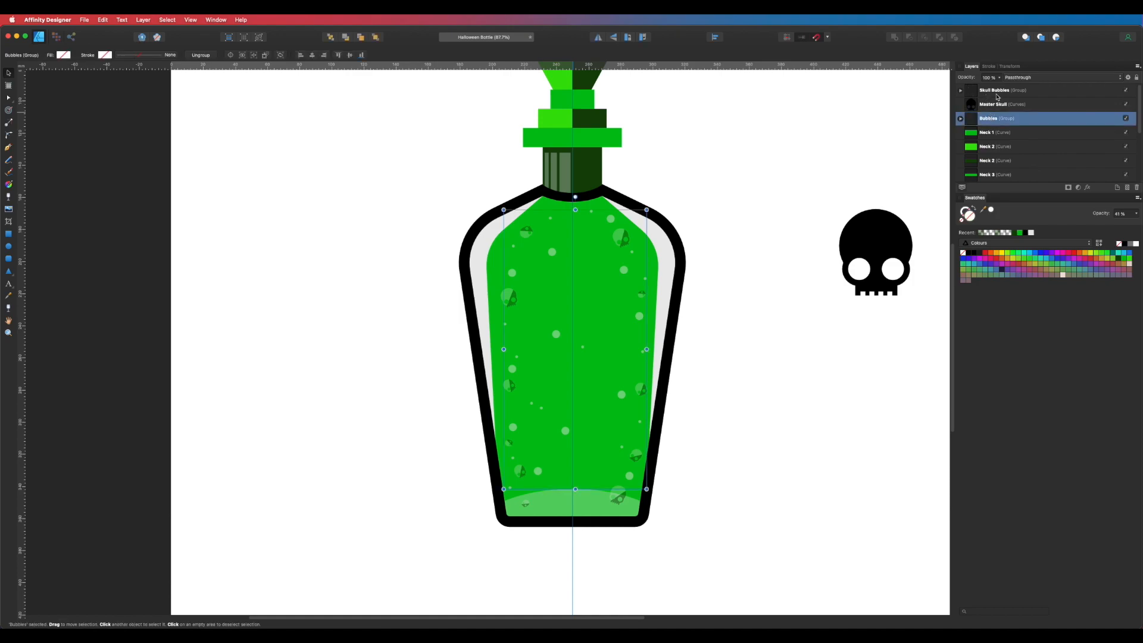
{"action": "left_click", "coordinate": [1003, 89]}
{"action": "left_click_drag", "start_coordinate": [1008, 102], "coordinate": [1000, 115]}
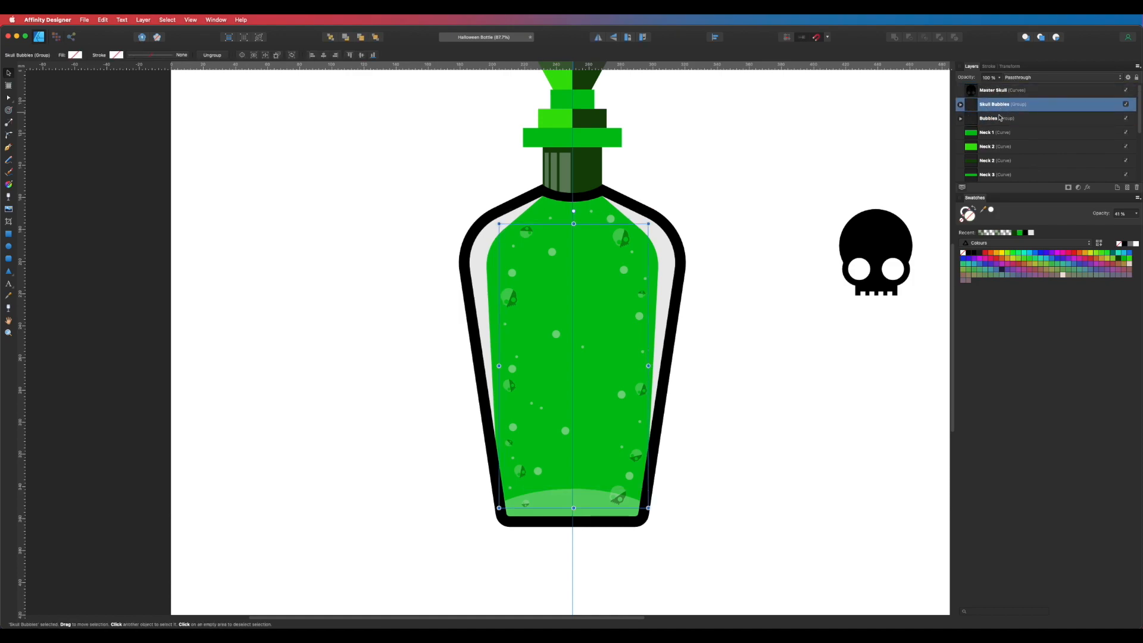
{"action": "left_click", "coordinate": [1002, 124], "text": "shift"}
{"action": "scroll", "coordinate": [1004, 128], "scroll_direction": "down", "scroll_amount": 5}
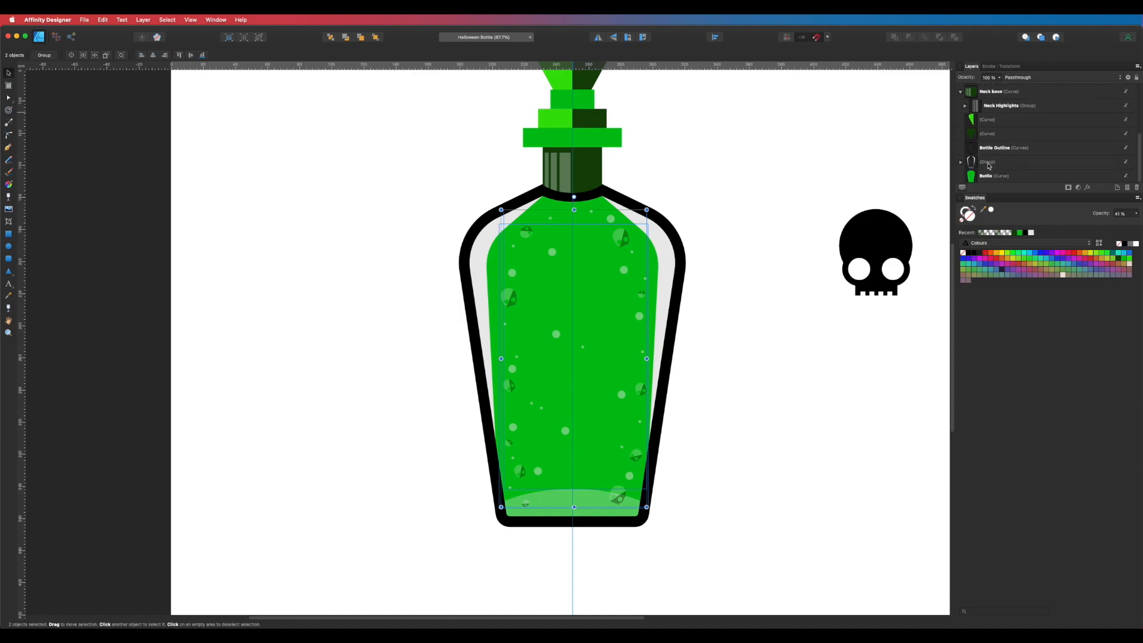
{"action": "scroll", "coordinate": [989, 164], "scroll_direction": "up", "scroll_amount": 5}
{"action": "left_click_drag", "start_coordinate": [993, 106], "coordinate": [988, 170]}
{"action": "left_click", "coordinate": [818, 405]}
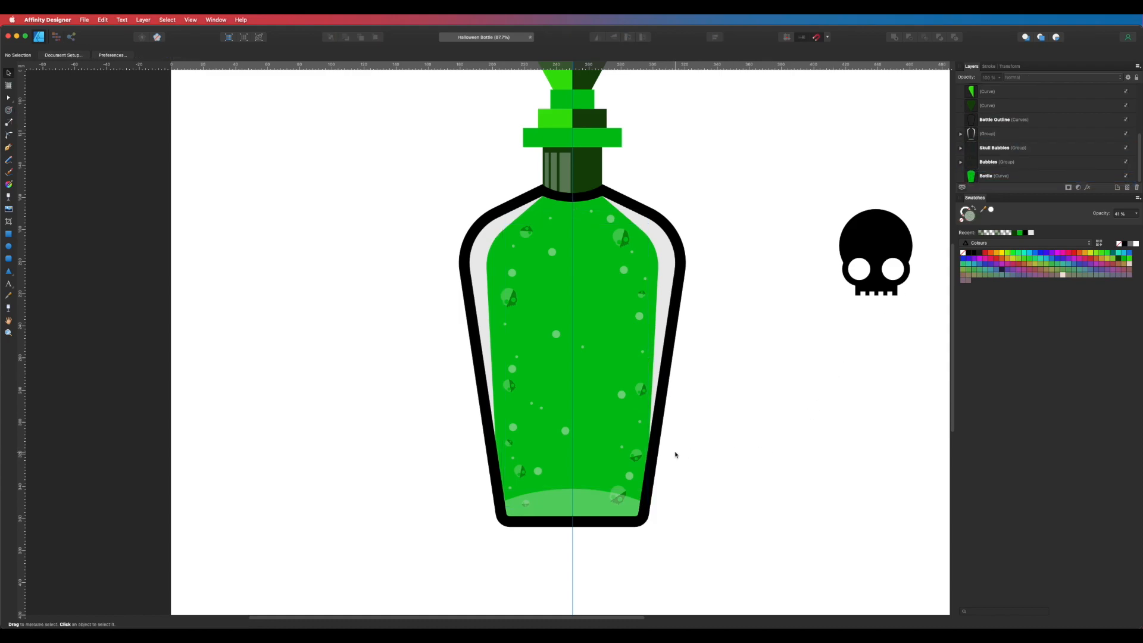
{"action": "left_click", "coordinate": [588, 505]}
{"action": "left_click_drag", "start_coordinate": [614, 504], "coordinate": [552, 478]}
{"action": "key", "text": "super+z"}
{"action": "left_click", "coordinate": [753, 434]}
Place a smaller copy of the large upper-right skull over the liquid's right-hand highlight, within the Skull Bubbles group
{"action": "scroll", "coordinate": [660, 234], "scroll_direction": "up", "scroll_amount": 3}
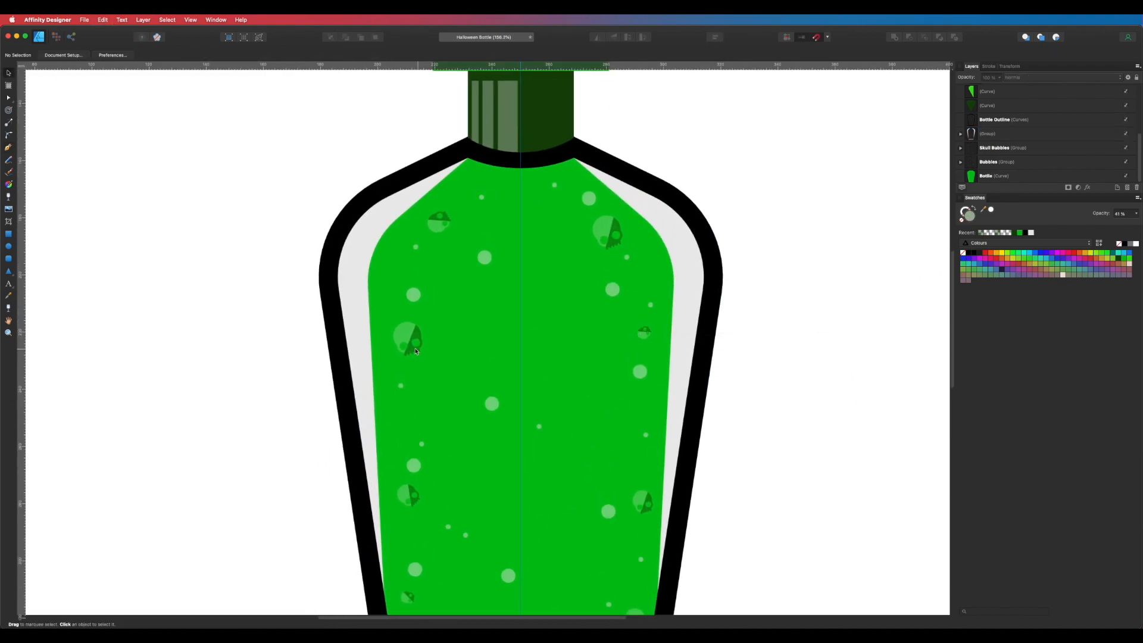
{"action": "left_click", "coordinate": [438, 215]}
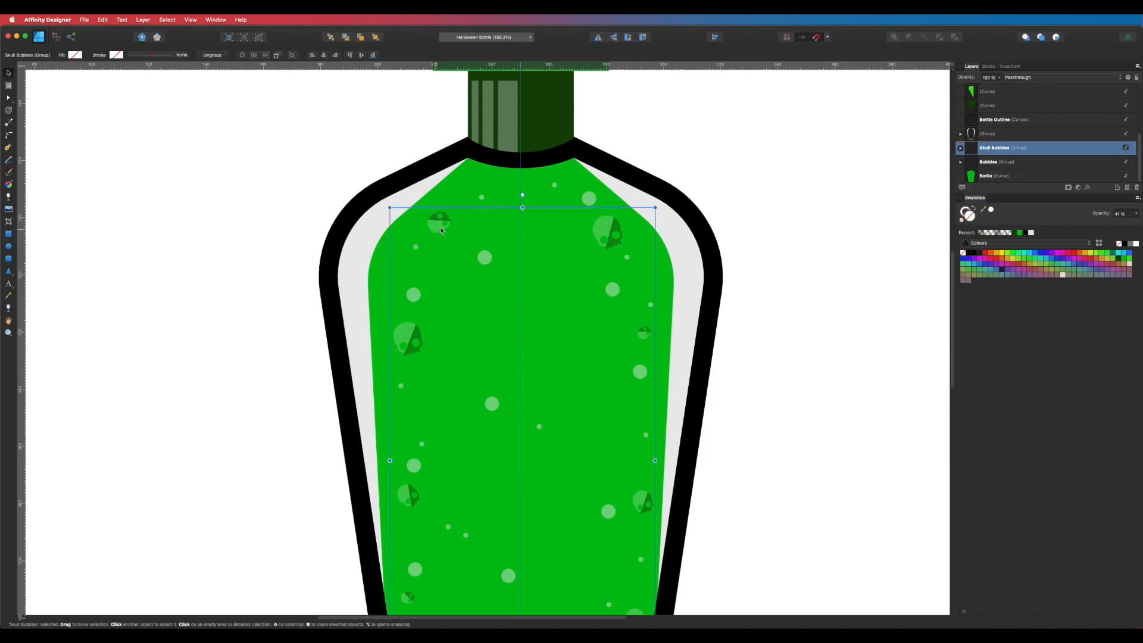
{"action": "left_click", "coordinate": [962, 149]}
{"action": "left_click", "coordinate": [973, 166]}
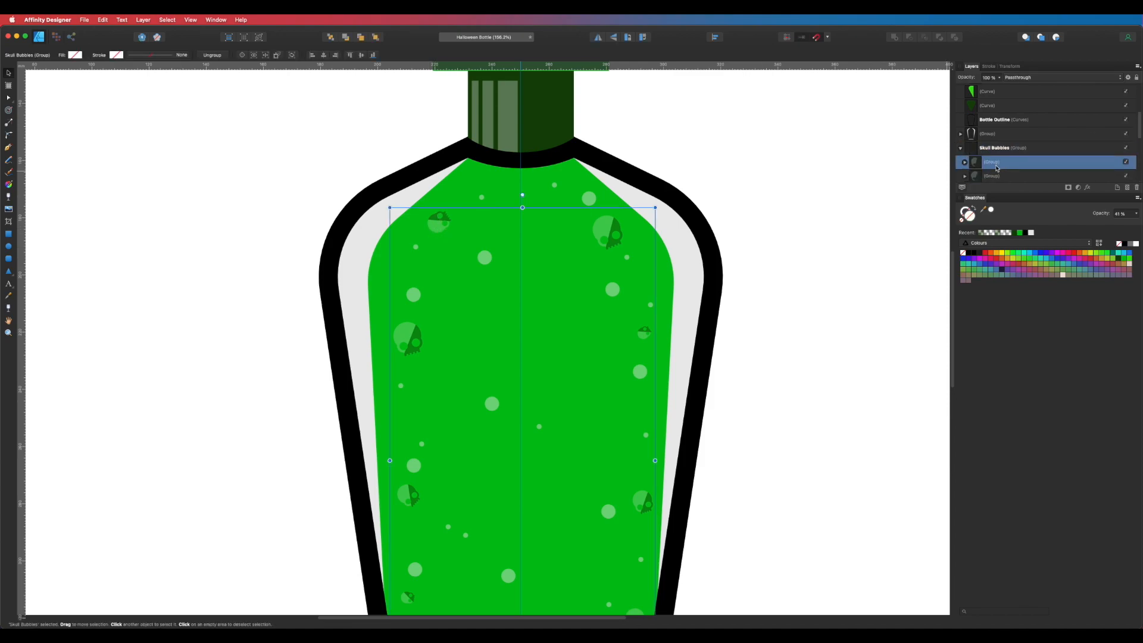
{"action": "left_click_drag", "start_coordinate": [625, 253], "coordinate": [673, 277]}
{"action": "left_click", "coordinate": [792, 241]}
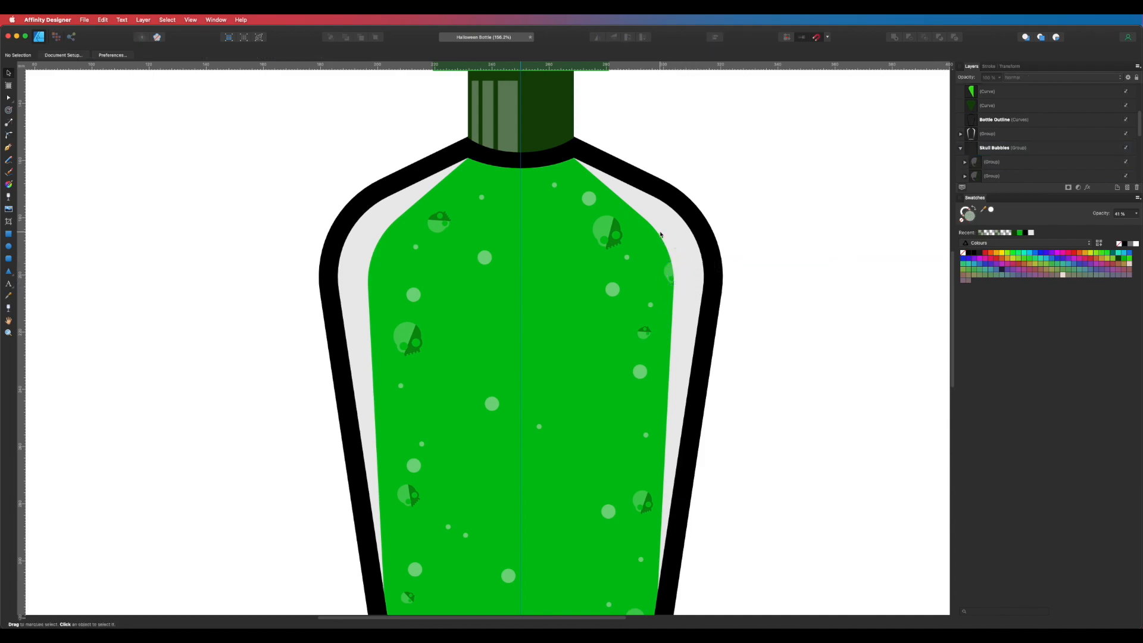
Fill the Bottle highlight right shape with black and lower its fill opacity to 11%
{"action": "left_click", "coordinate": [1035, 135]}
{"action": "left_click", "coordinate": [960, 134]}
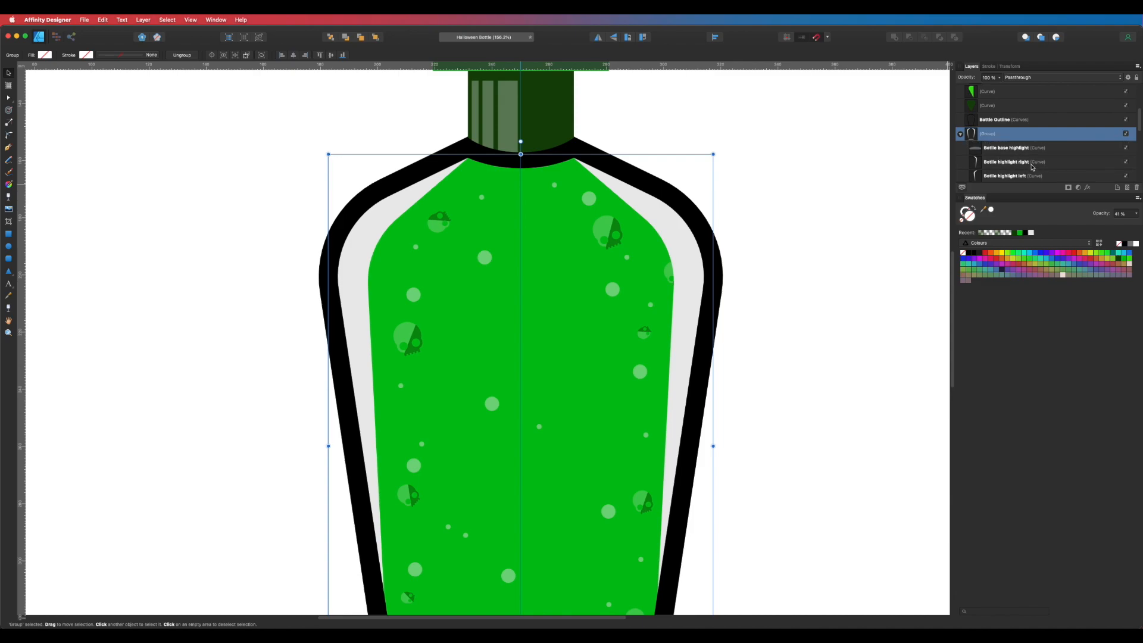
{"action": "left_click", "coordinate": [1027, 164]}
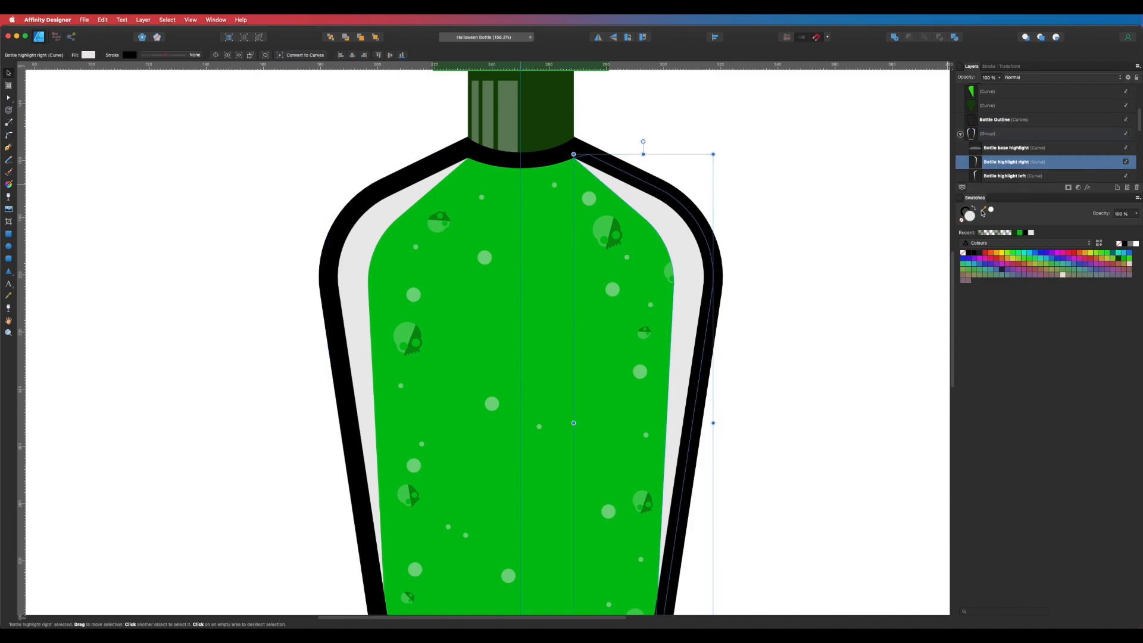
{"action": "left_click", "coordinate": [1125, 245]}
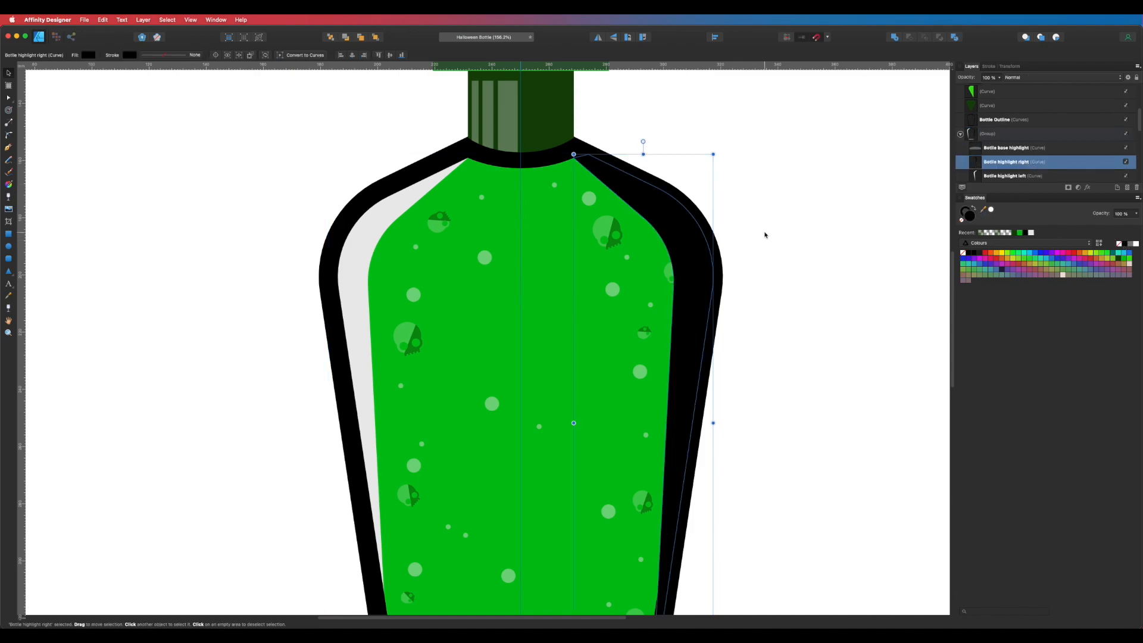
{"action": "left_click", "coordinate": [88, 56]}
{"action": "left_click_drag", "start_coordinate": [191, 162], "coordinate": [123, 162]}
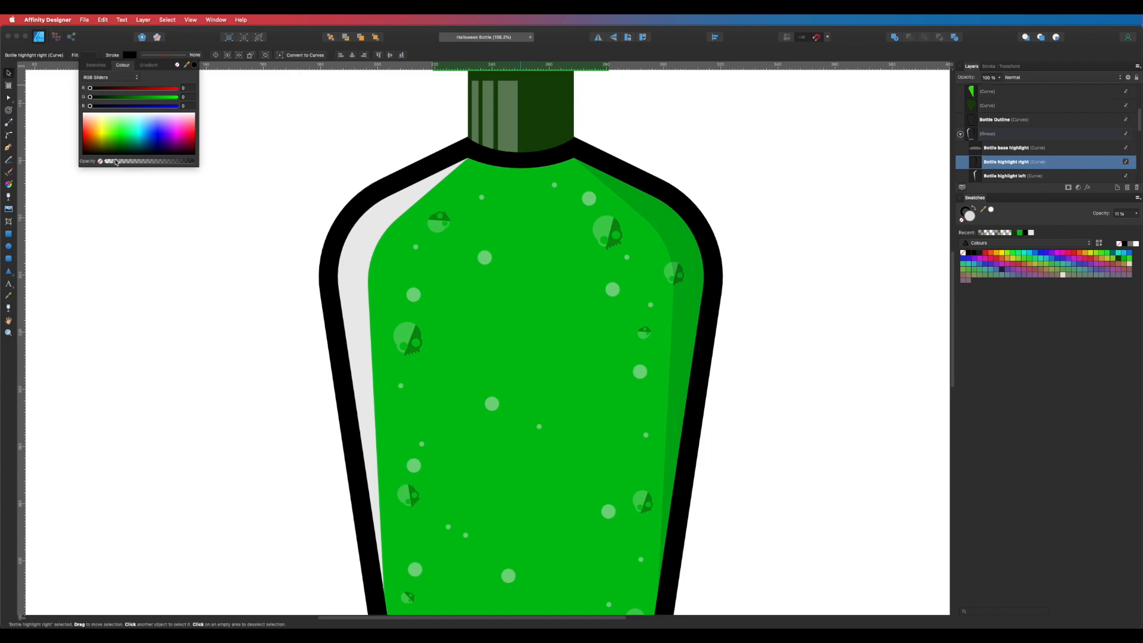
Lower the fill opacity of the Bottle highlight left shape to 24% and deselect it
{"action": "left_click", "coordinate": [1005, 176]}
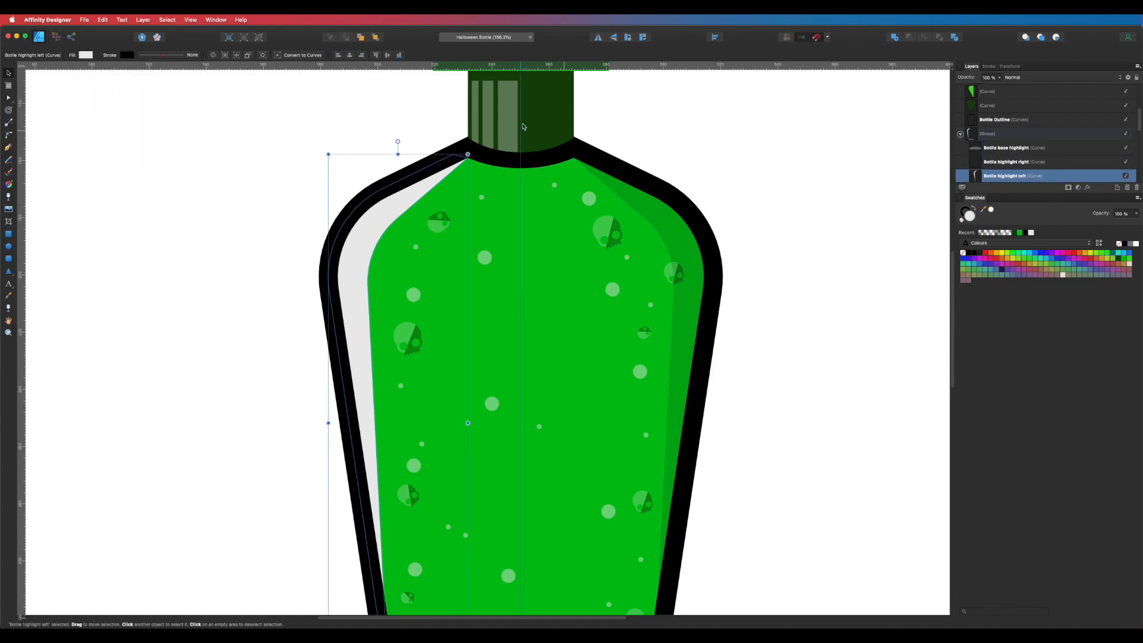
{"action": "left_click", "coordinate": [85, 56]}
{"action": "left_click_drag", "start_coordinate": [189, 162], "coordinate": [124, 162]}
{"action": "left_click", "coordinate": [760, 184]}
Place a copy of the small right-edge skull over the liquid's left highlight, roughly halfway down the bottle
{"action": "left_click", "coordinate": [735, 267], "text": "alt+super"}
{"action": "left_click", "coordinate": [735, 267], "text": "alt+super"}
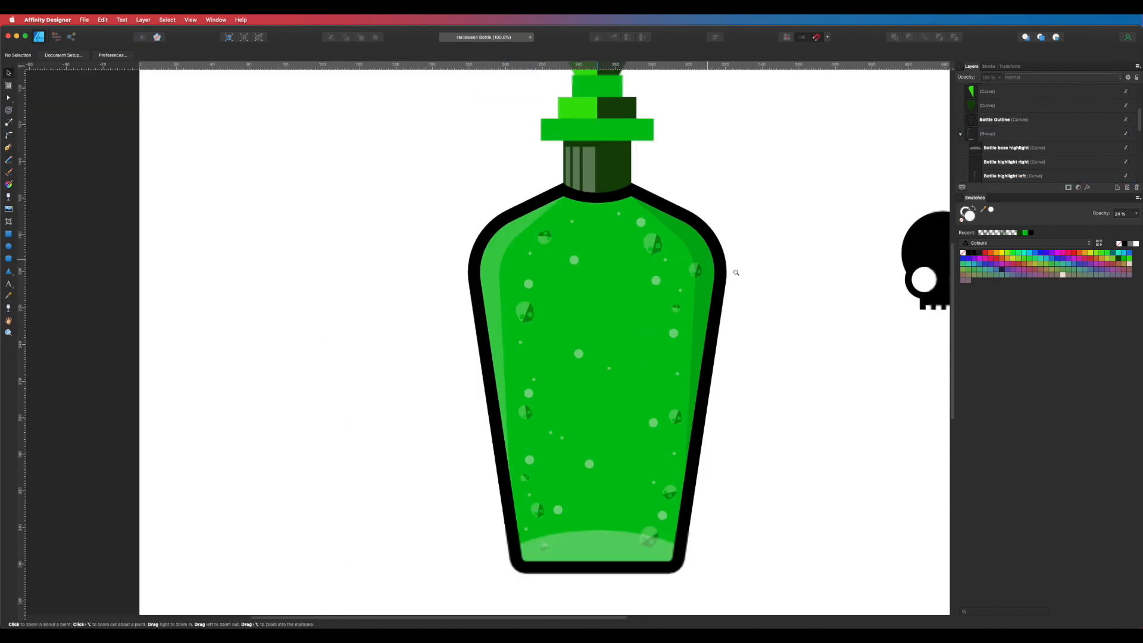
{"action": "scroll", "coordinate": [527, 285], "scroll_direction": "up", "scroll_amount": 3}
{"action": "key", "text": "p"}
{"action": "left_click", "coordinate": [961, 134]}
{"action": "left_click", "coordinate": [983, 163]}
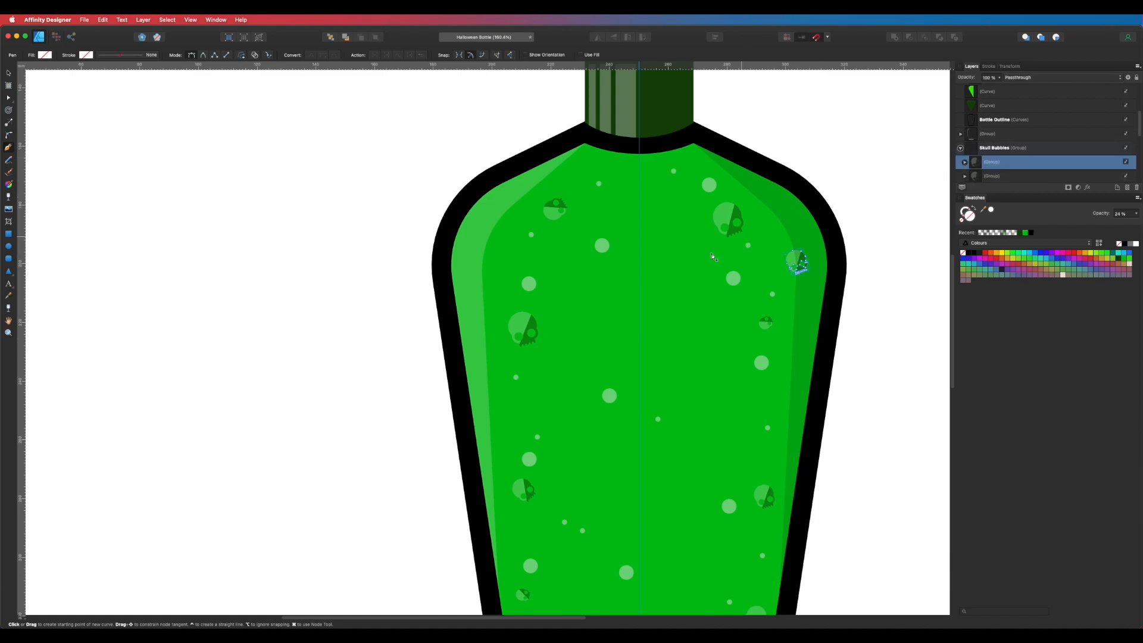
{"action": "scroll", "coordinate": [774, 238], "scroll_direction": "down", "scroll_amount": 10}
{"action": "scroll", "coordinate": [752, 173], "scroll_direction": "up", "scroll_amount": 10}
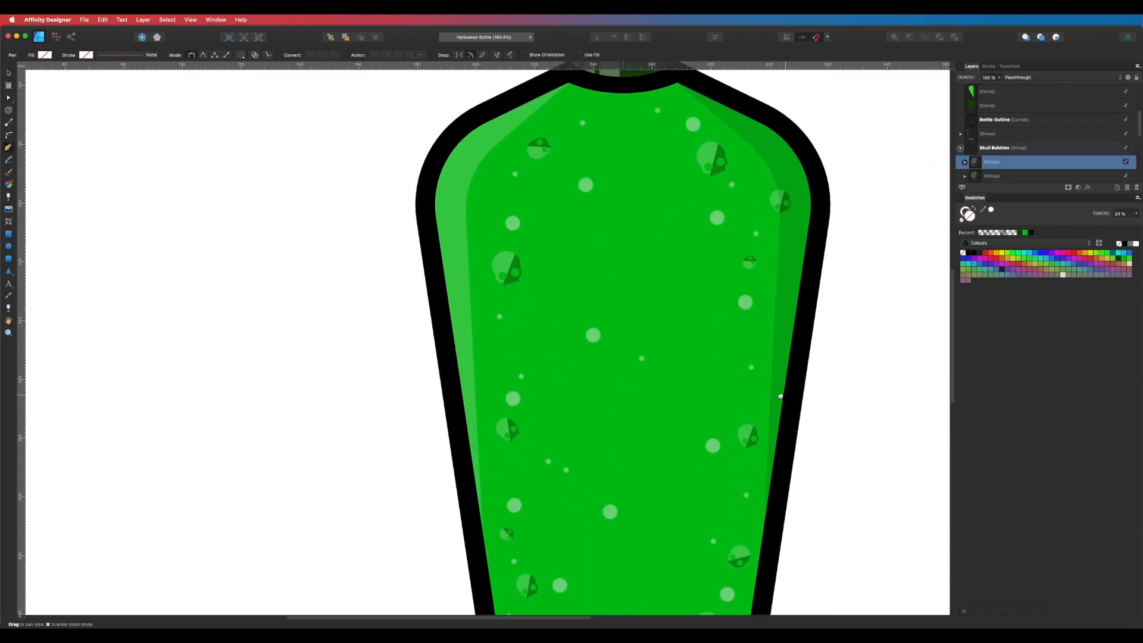
{"action": "left_click", "coordinate": [988, 175]}
{"action": "left_click", "coordinate": [964, 162]}
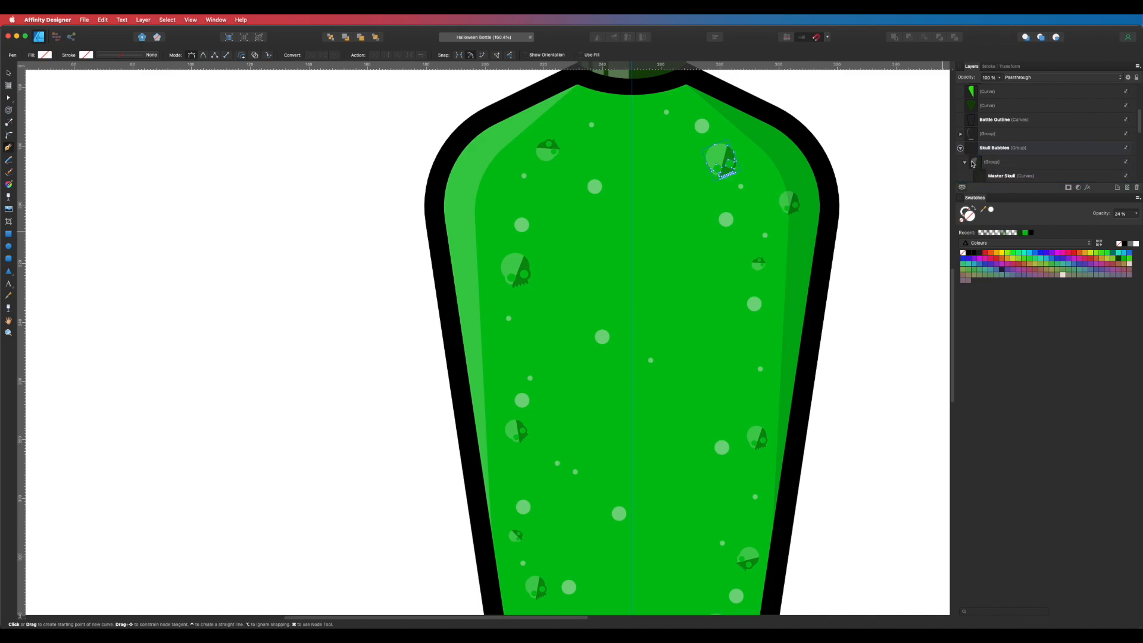
{"action": "left_click", "coordinate": [997, 164]}
{"action": "key", "text": "v"}
{"action": "left_click_drag", "start_coordinate": [787, 201], "coordinate": [494, 367]}
{"action": "left_click", "coordinate": [383, 273]}
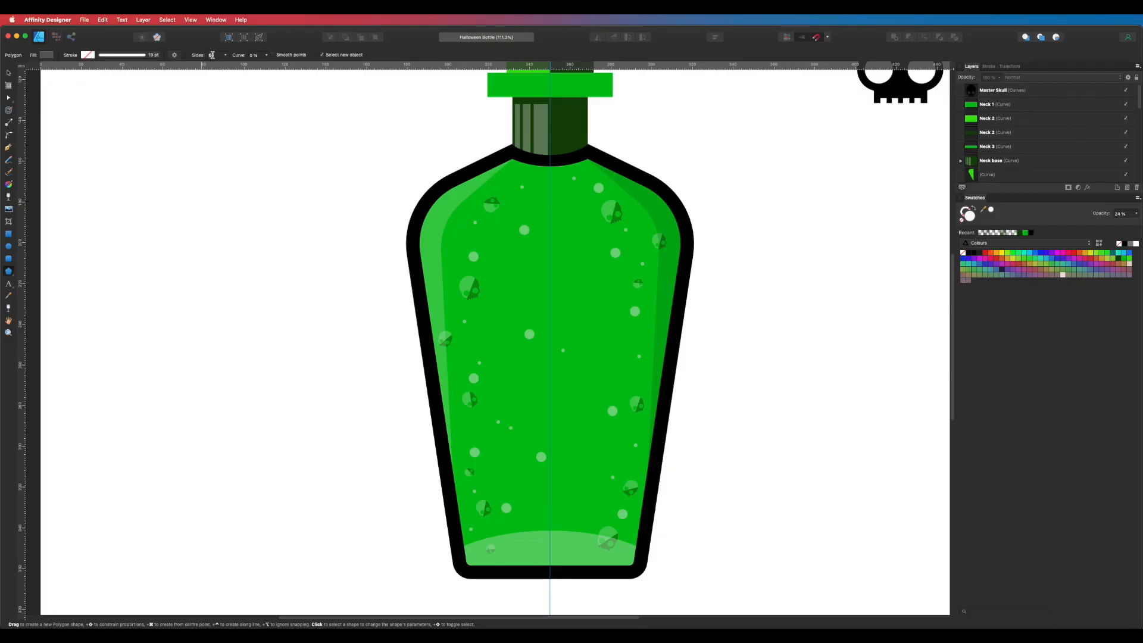
Draw a 6-sided polygon centred on the bottle's guide and rotate it so its top and bottom edges are flat
{"action": "left_click", "coordinate": [211, 55]}
{"action": "type", "text": "6"}
{"action": "left_click_drag", "start_coordinate": [550, 316], "coordinate": [651, 421]}
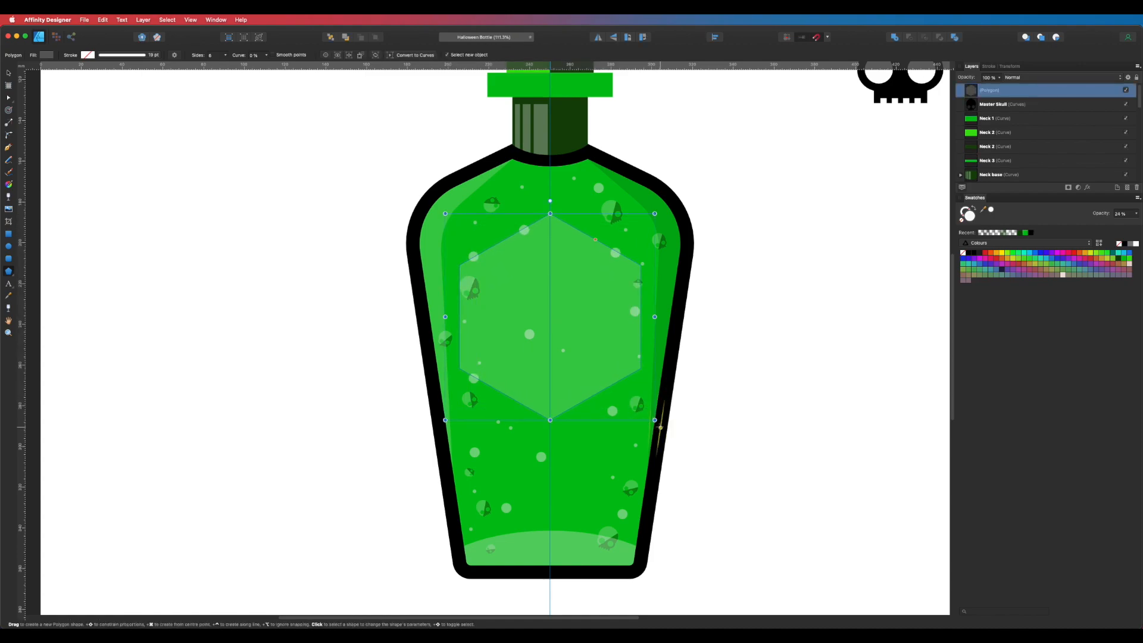
{"action": "left_click_drag", "start_coordinate": [655, 421], "coordinate": [620, 257]}
{"action": "key", "text": "v"}
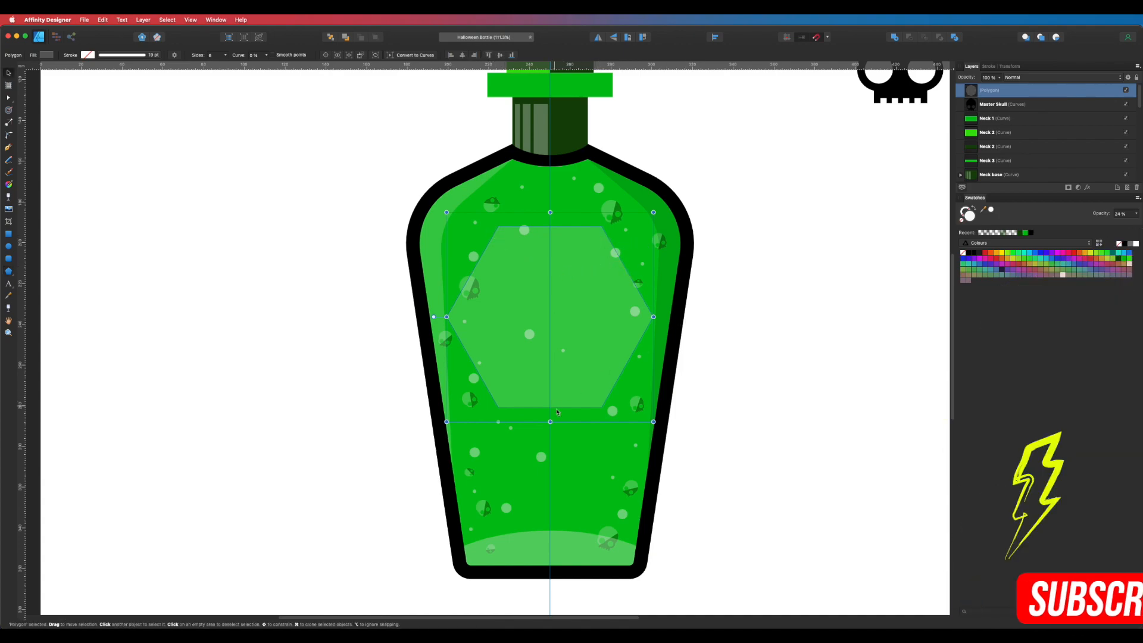
Squash the hexagon from its lower edge and narrow it symmetrically to fit within the liquid's upper half
{"action": "left_click_drag", "start_coordinate": [551, 422], "coordinate": [550, 347]}
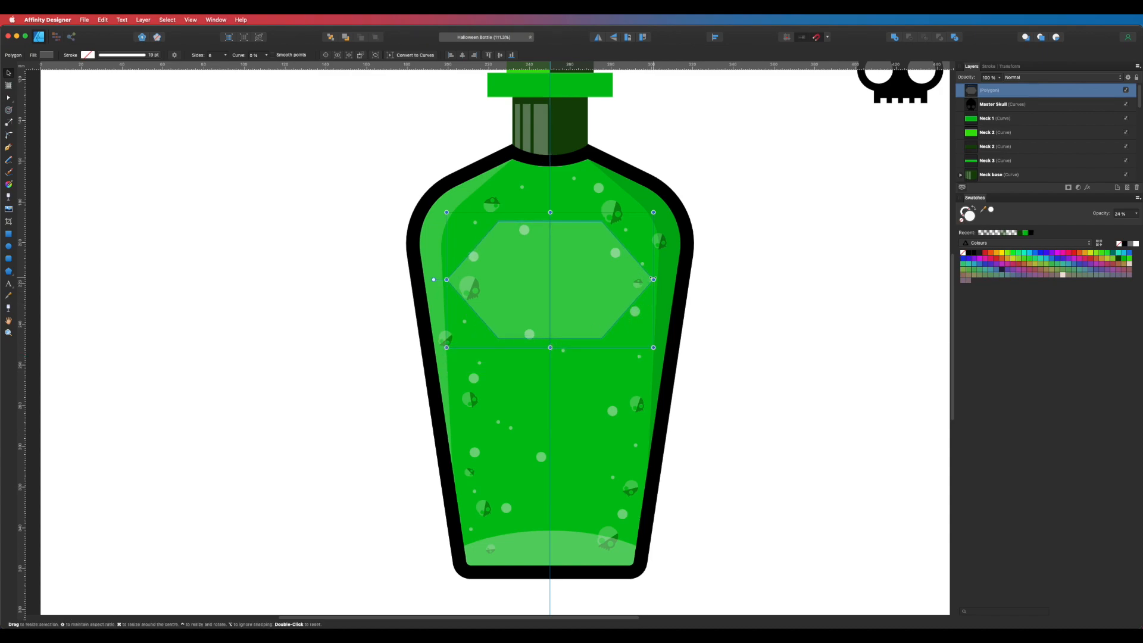
{"action": "left_click_drag", "start_coordinate": [653, 279], "coordinate": [640, 279]}
{"action": "left_click_drag", "start_coordinate": [550, 347], "coordinate": [551, 329]}
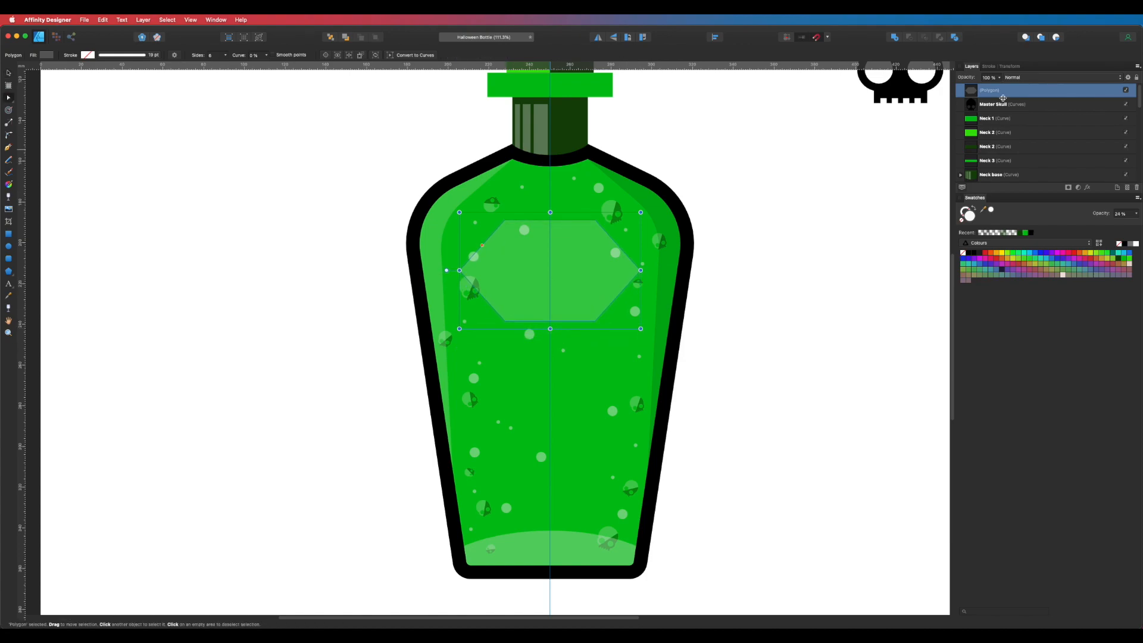
Fill the hexagon with pale beige and convert it to curves
{"action": "double_click", "coordinate": [1000, 91]}
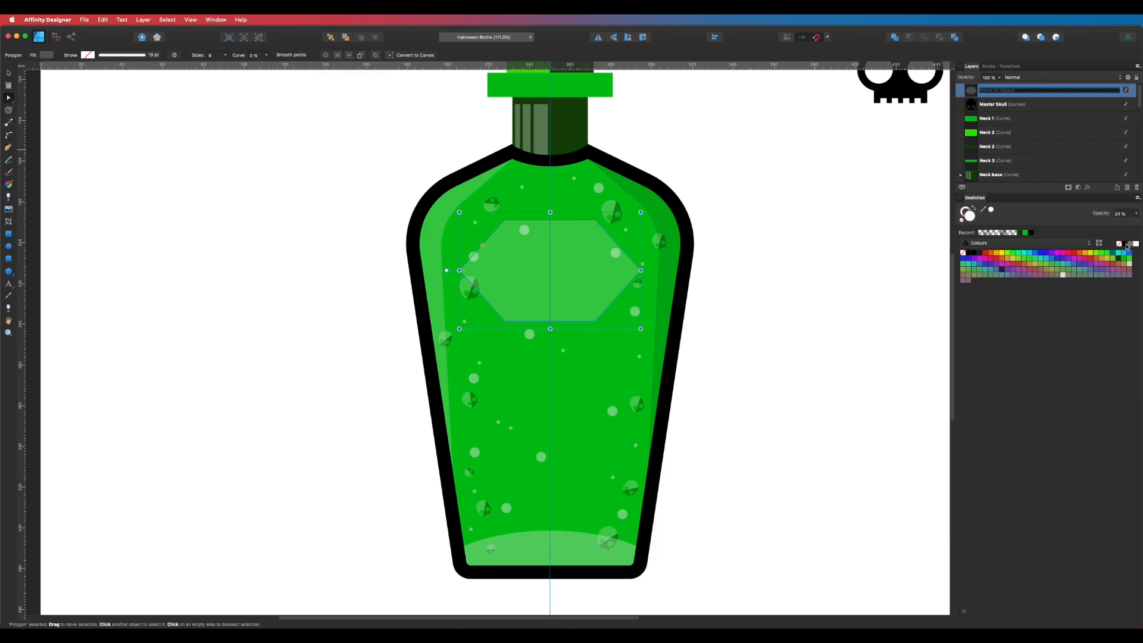
{"action": "left_click", "coordinate": [1130, 264]}
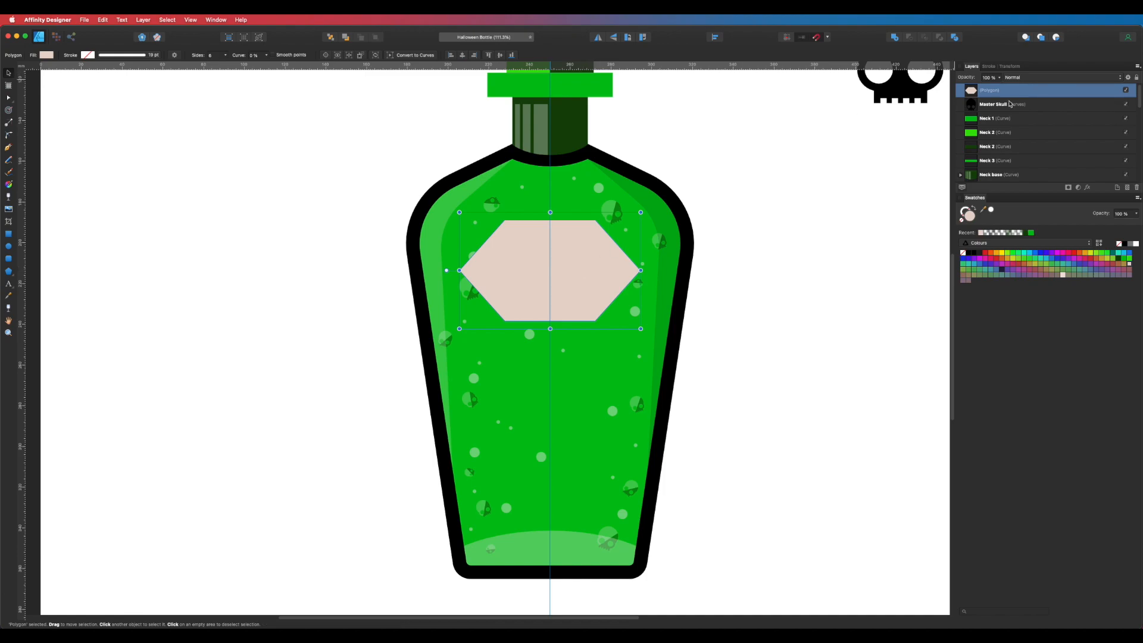
{"action": "key", "text": "super+Return"}
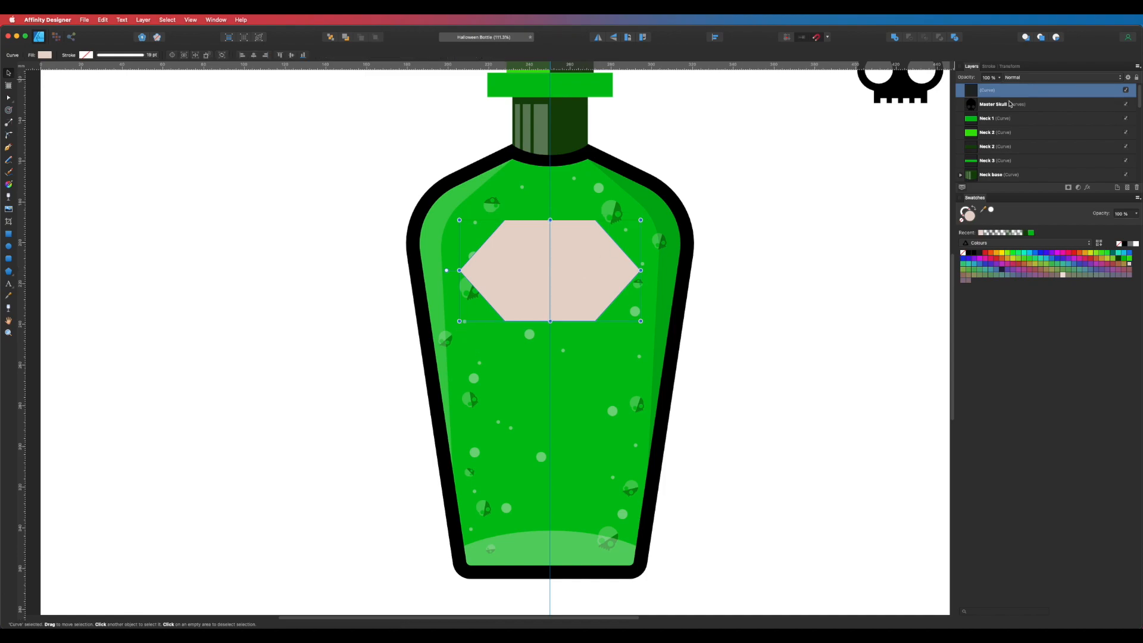
Rename the hexagon curve's layer as Label
{"action": "double_click", "coordinate": [987, 91]}
{"action": "type", "text": "Label"}
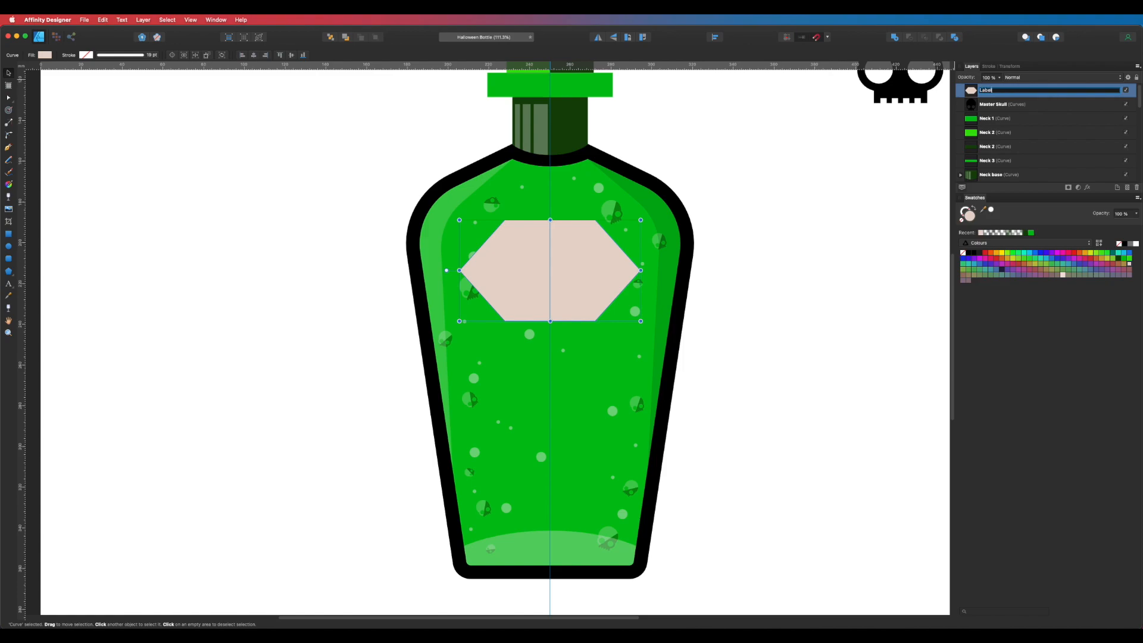
{"action": "key", "text": "Return"}
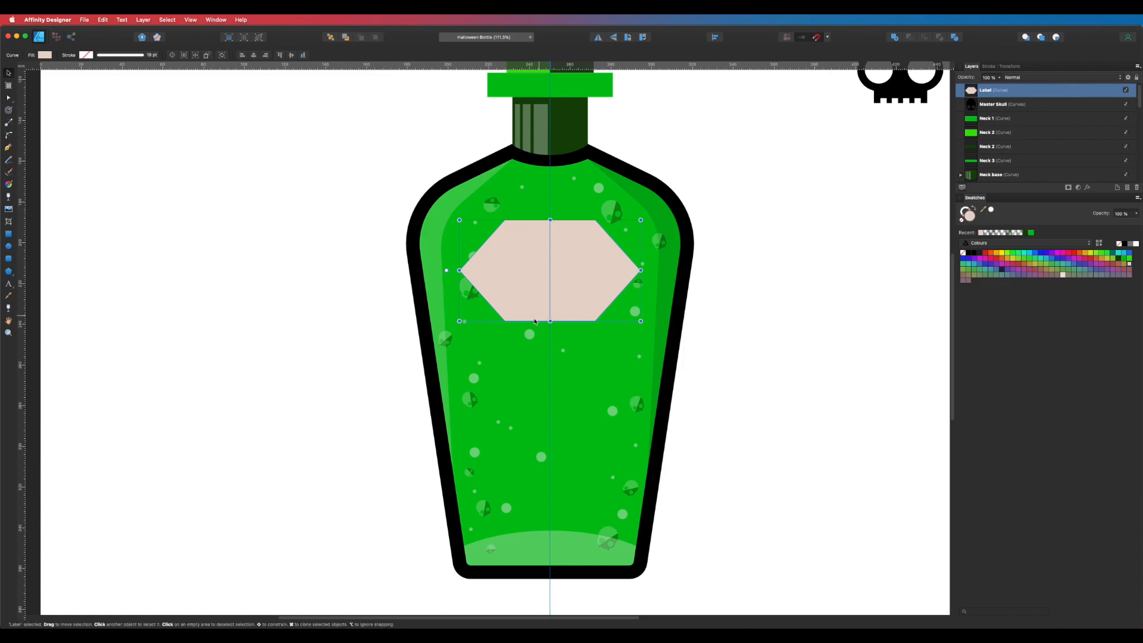
Pull the label's two lower nodes straight down together to stretch the hexagon into a coffin shape
{"action": "key", "text": "a"}
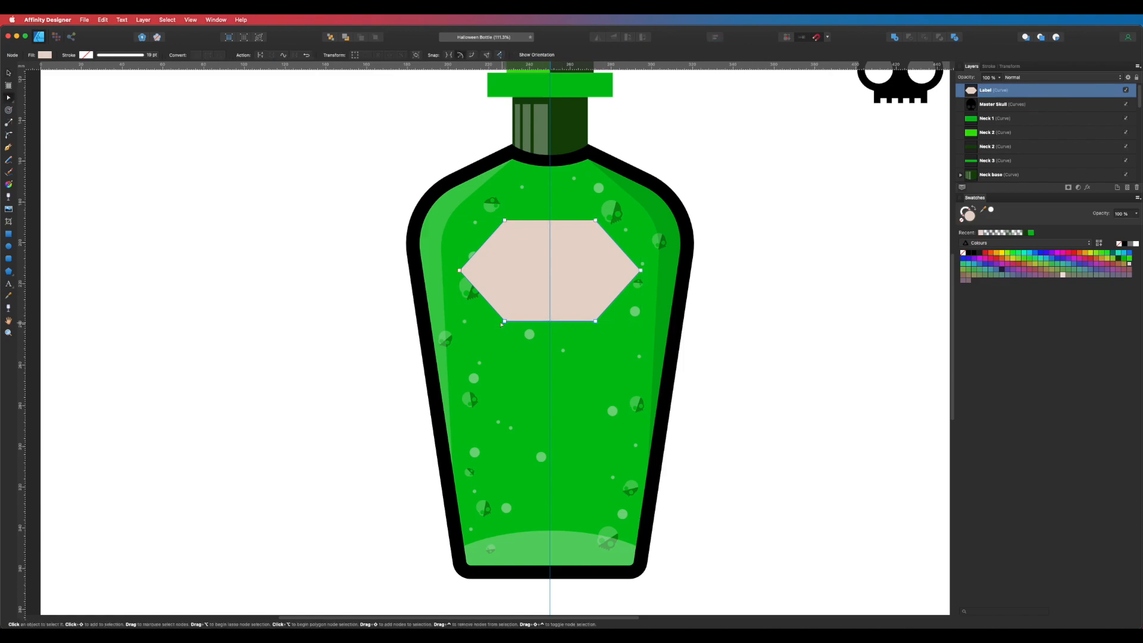
{"action": "left_click", "coordinate": [505, 321]}
{"action": "key", "text": "super+d"}
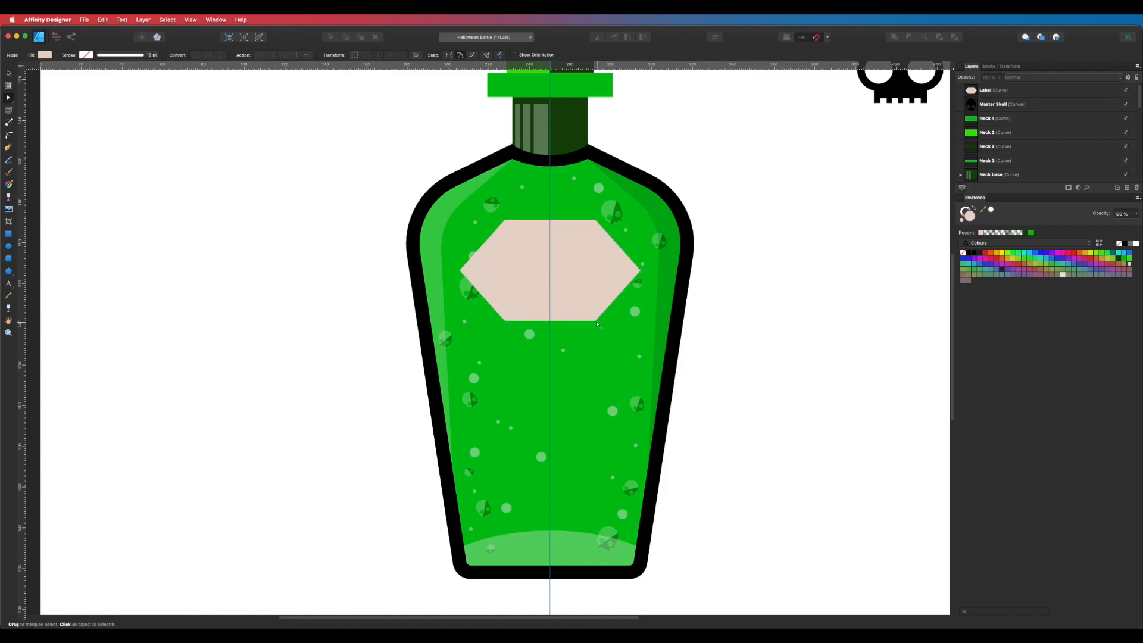
{"action": "left_click", "coordinate": [596, 322]}
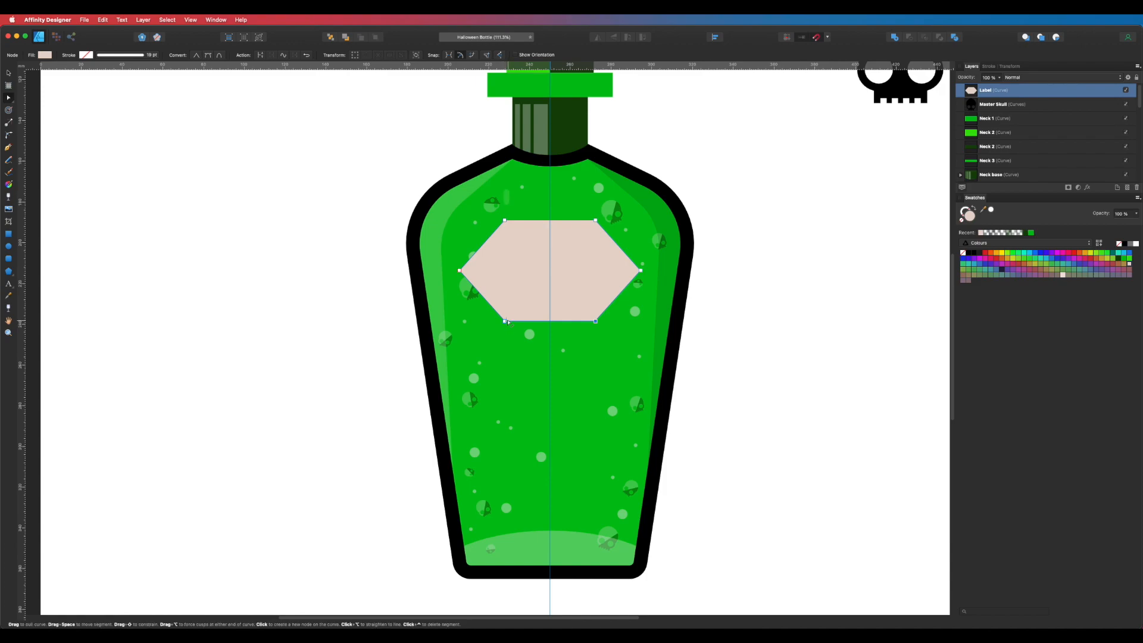
{"action": "left_click_drag", "start_coordinate": [505, 322], "coordinate": [482, 469]}
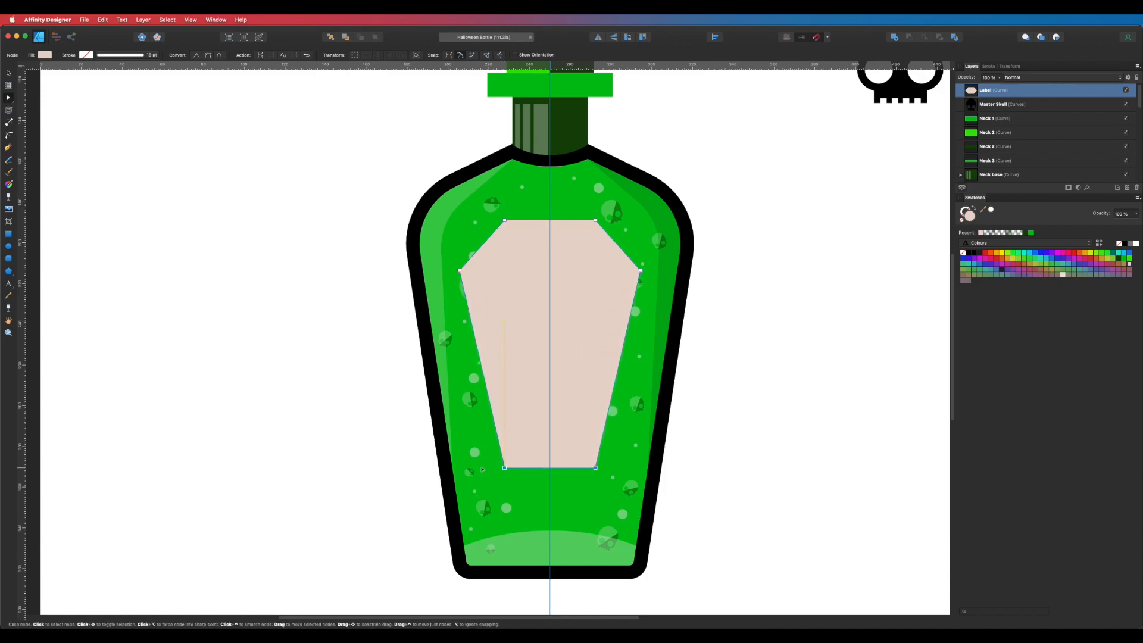
Move the coffin label's two lower nodes outward horizontally so its bottom edge widens and the sides follow the bottle's taper
{"action": "left_click", "coordinate": [677, 440]}
{"action": "left_click", "coordinate": [630, 449]}
{"action": "left_click", "coordinate": [585, 454]}
{"action": "left_click_drag", "start_coordinate": [596, 468], "coordinate": [608, 468]}
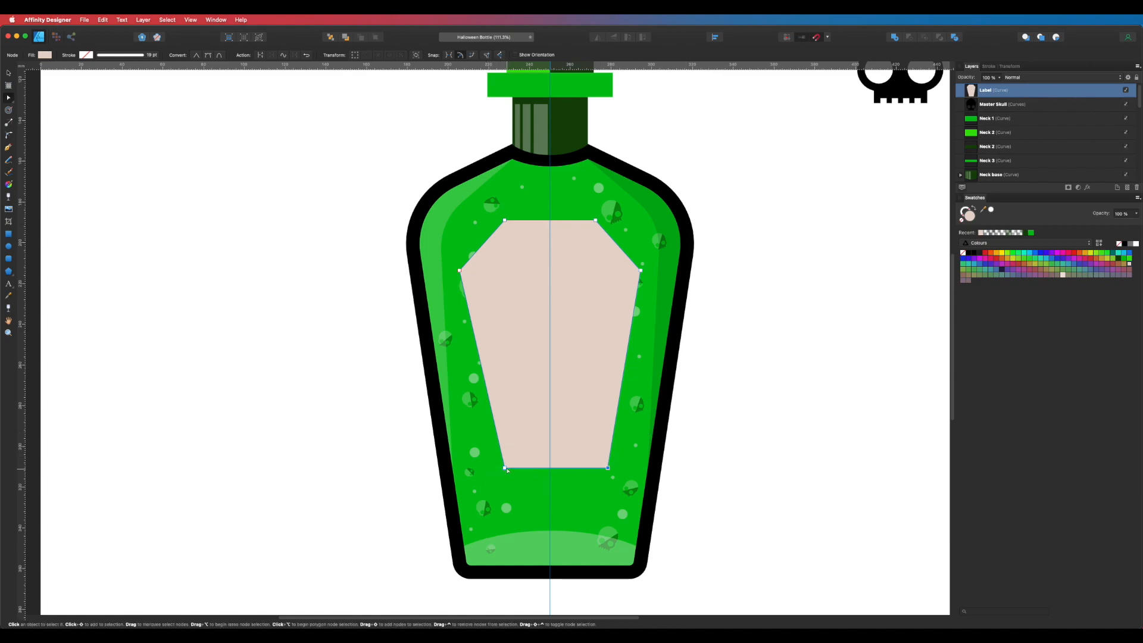
{"action": "left_click_drag", "start_coordinate": [503, 469], "coordinate": [488, 471]}
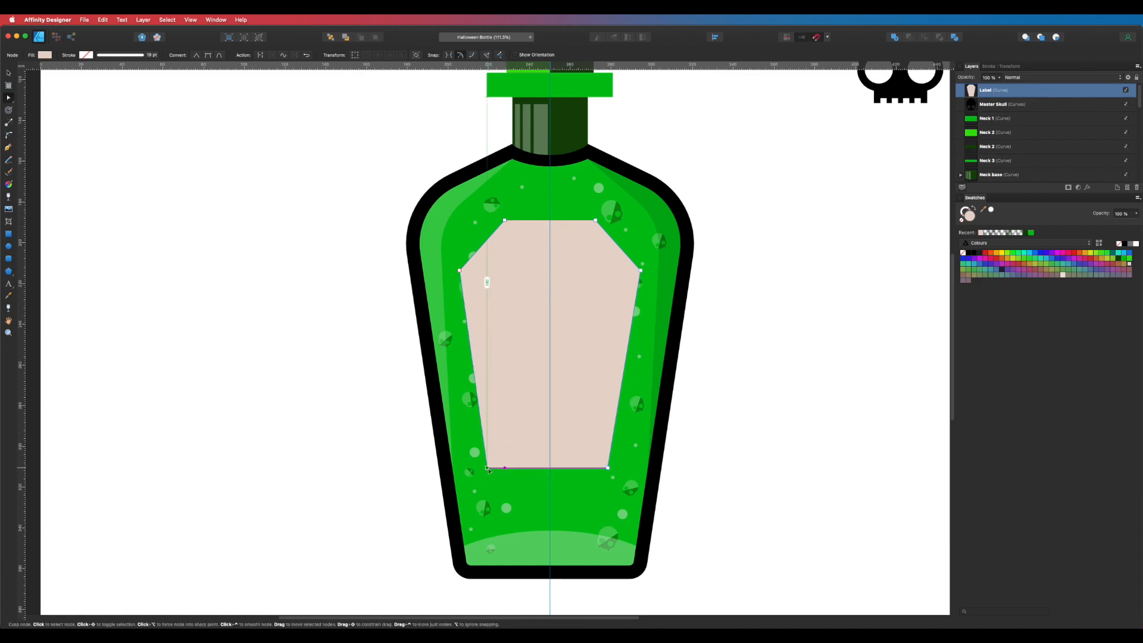
{"action": "key", "text": "super+d"}
{"action": "left_click", "coordinate": [593, 461]}
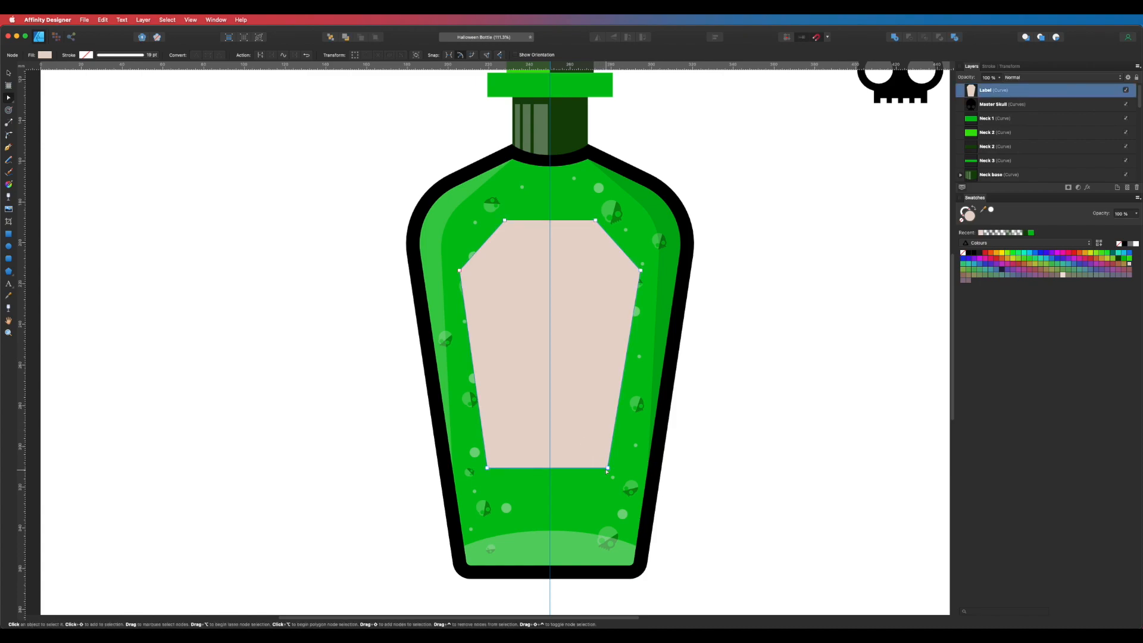
{"action": "left_click_drag", "start_coordinate": [610, 470], "coordinate": [615, 470]}
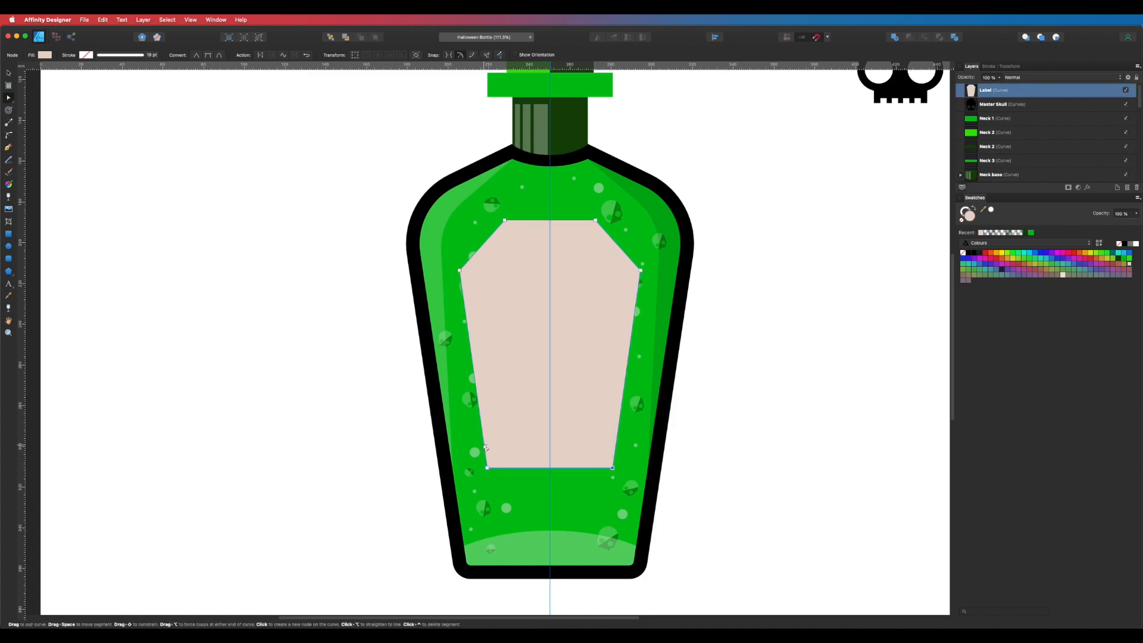
{"action": "left_click_drag", "start_coordinate": [488, 468], "coordinate": [488, 470]}
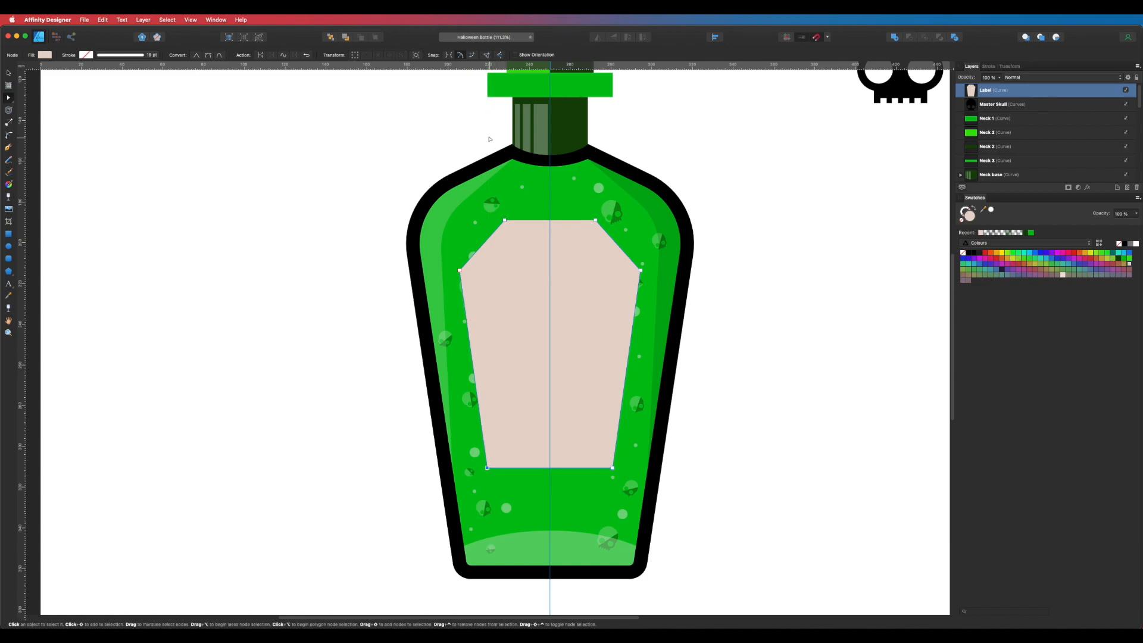
{"action": "left_click_drag", "start_coordinate": [612, 472], "coordinate": [613, 471]}
{"action": "left_click", "coordinate": [771, 426]}
{"action": "left_click", "coordinate": [665, 385], "text": "alt"}
{"action": "left_click", "coordinate": [601, 405]}
{"action": "key", "text": "v"}
{"action": "left_click", "coordinate": [692, 387]}
{"action": "key", "text": "super+semicolon"}
{"action": "left_click_drag", "start_coordinate": [745, 353], "coordinate": [728, 312]}
{"action": "left_click_drag", "start_coordinate": [631, 322], "coordinate": [632, 292]}
Duplicate the label and turn the copy into an unfilled shape with an 11 pt black stroke aligned to the inside
{"action": "key", "text": "a"}
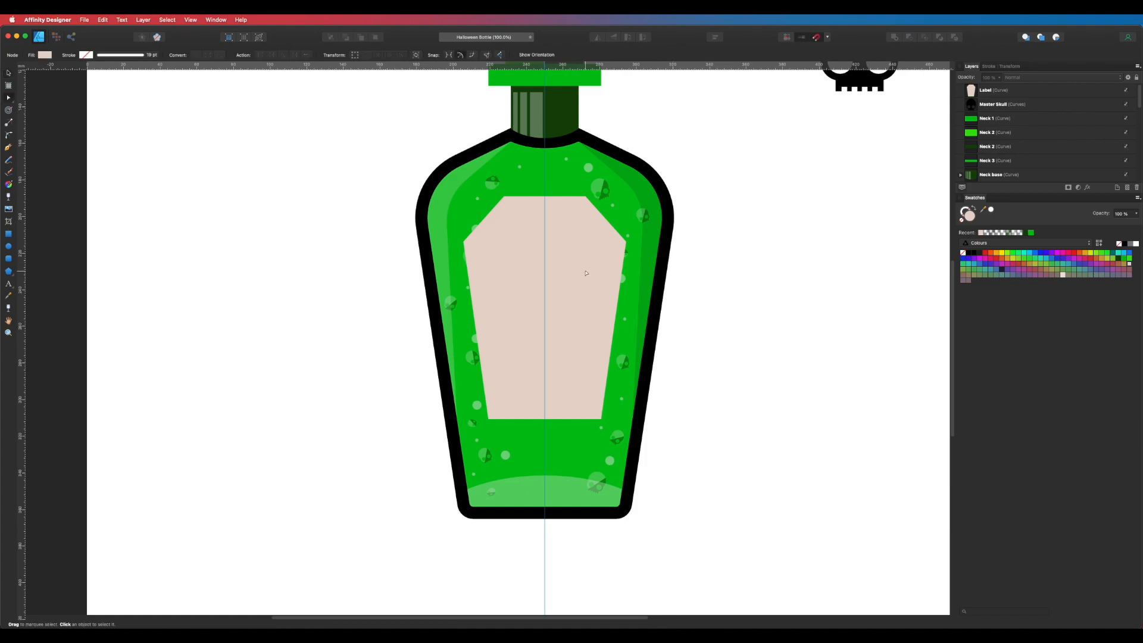
{"action": "left_click", "coordinate": [587, 274]}
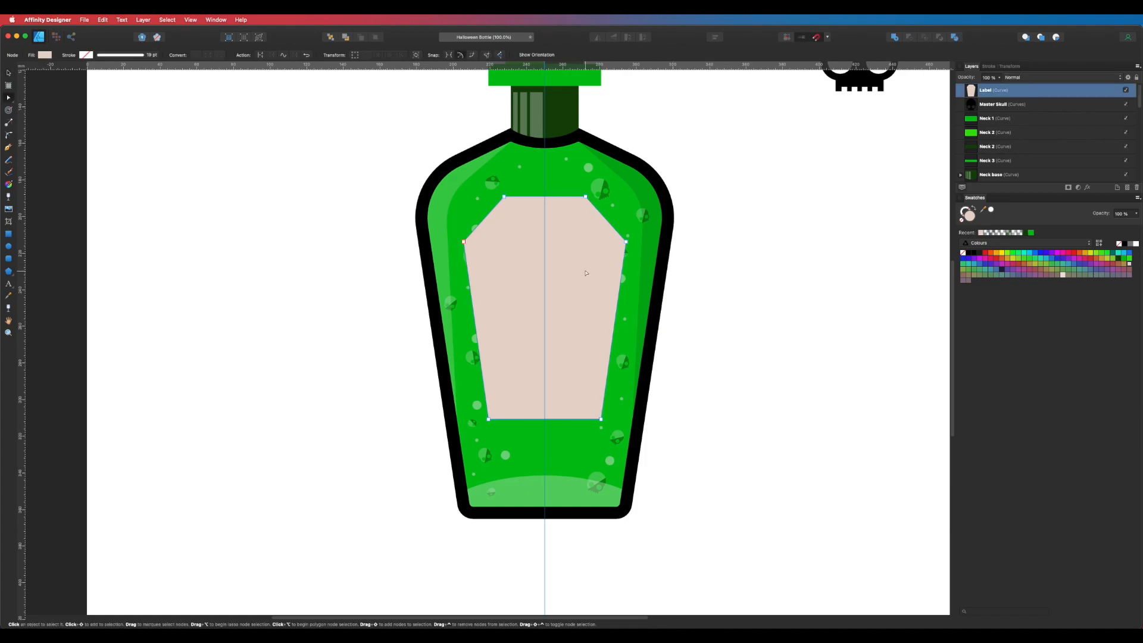
{"action": "key", "text": "v"}
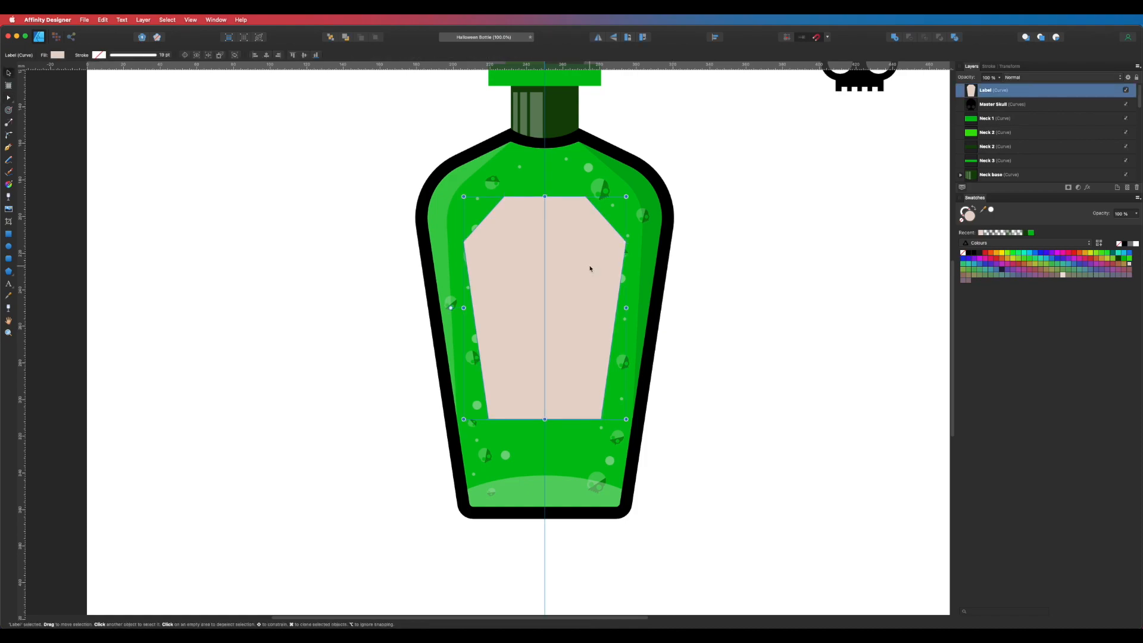
{"action": "key", "text": "super+j"}
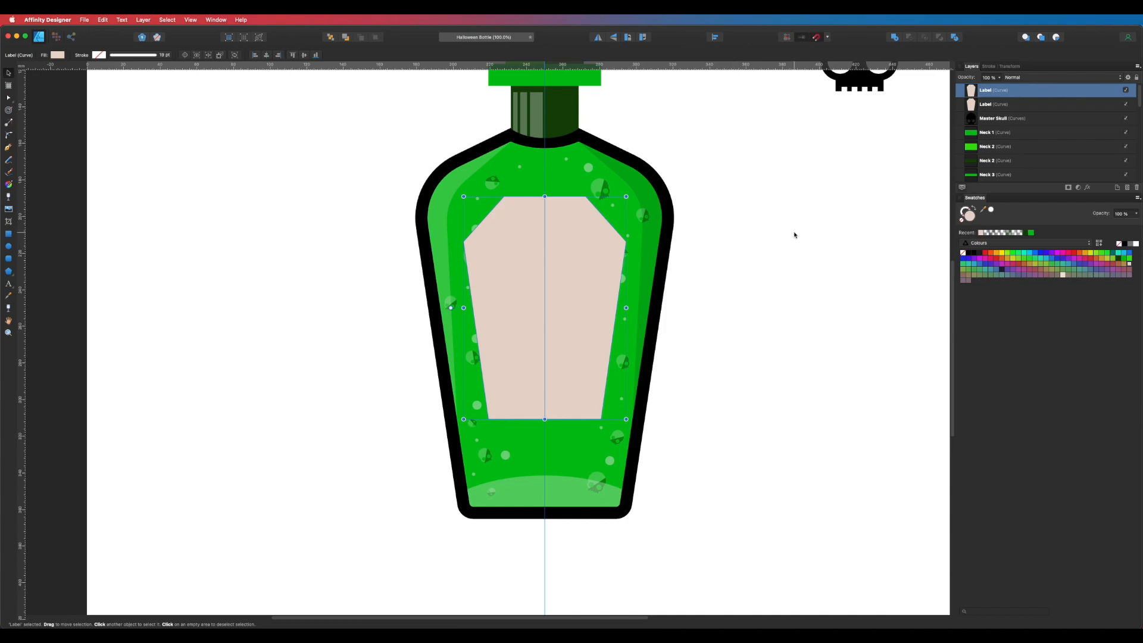
{"action": "left_click", "coordinate": [989, 67]}
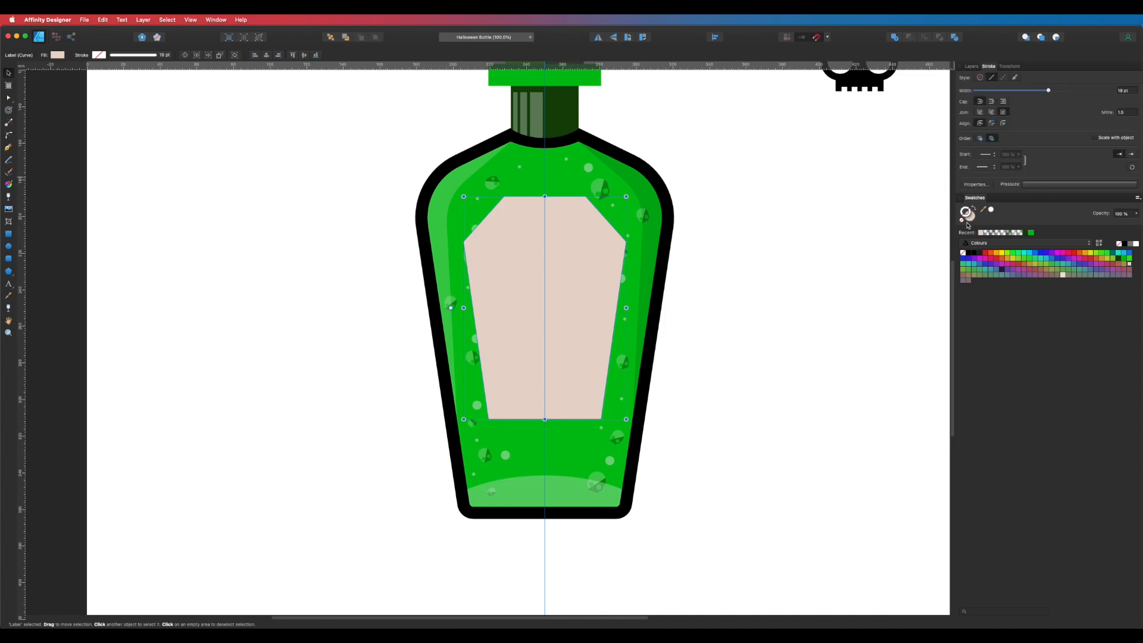
{"action": "left_click", "coordinate": [971, 255]}
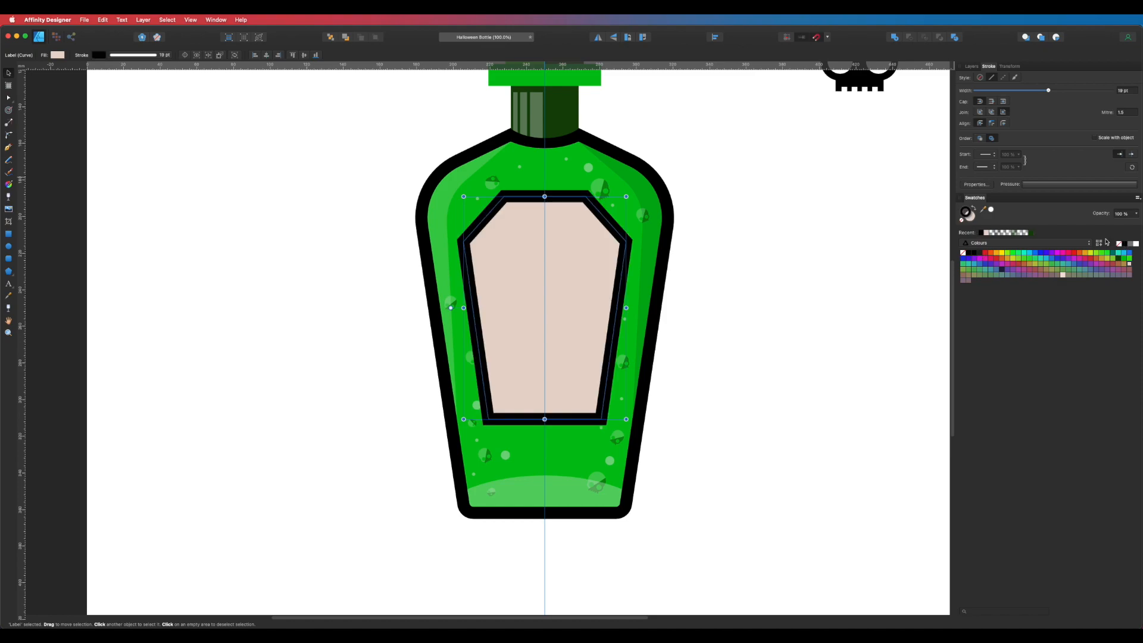
{"action": "left_click", "coordinate": [993, 125]}
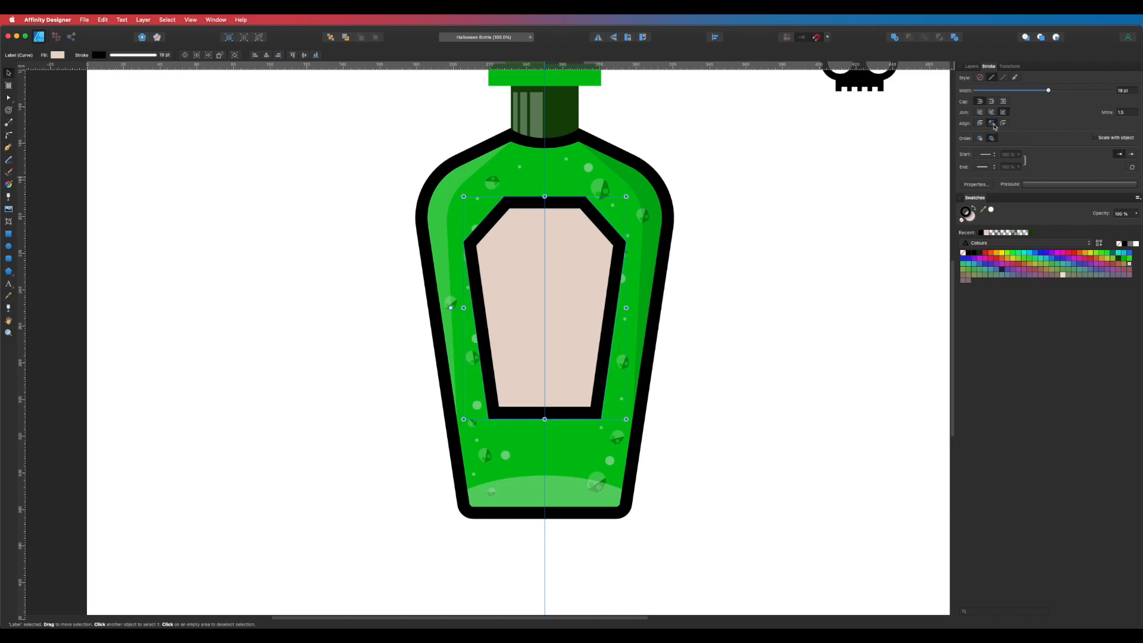
{"action": "left_click_drag", "start_coordinate": [1049, 92], "coordinate": [1036, 92]}
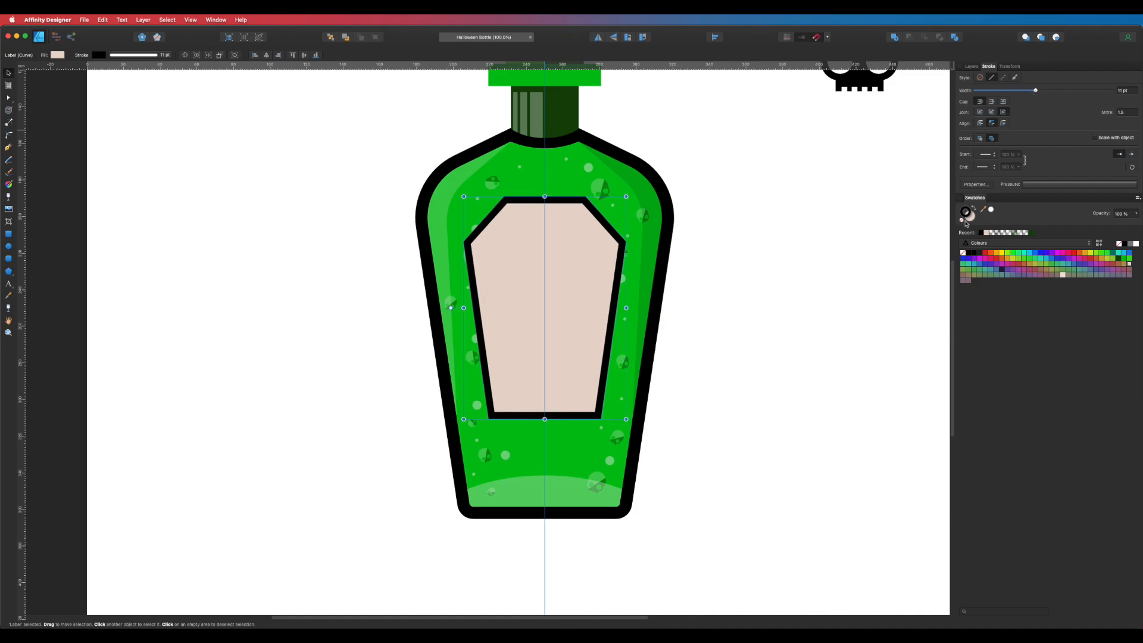
{"action": "left_click", "coordinate": [963, 222]}
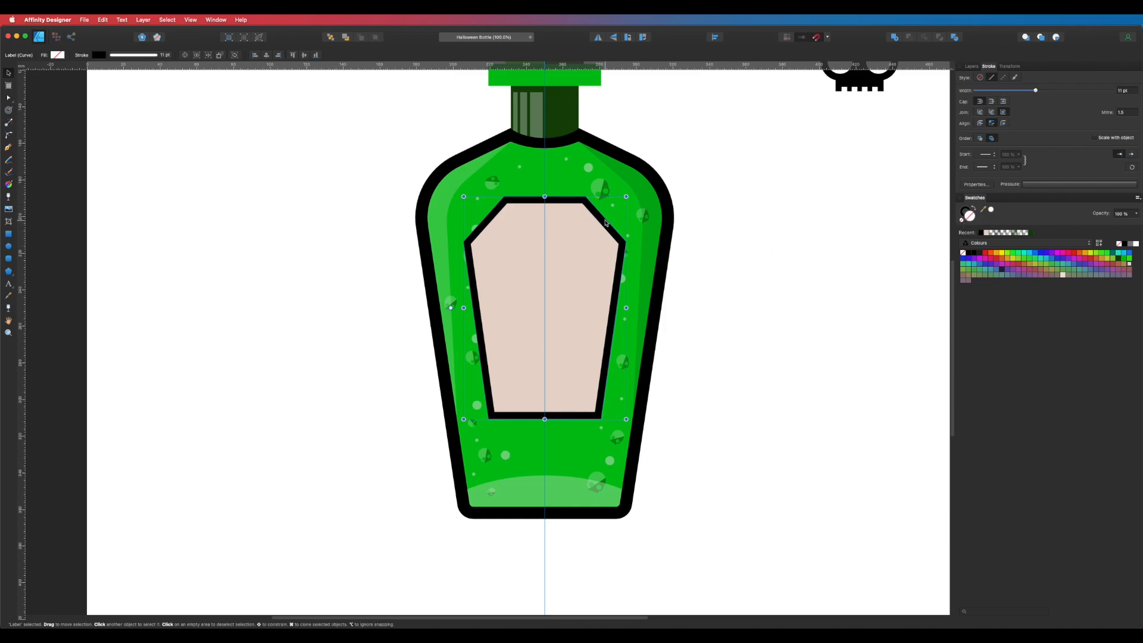
Duplicate the black label outline and recolour the copy's stroke with the label's pale beige
{"action": "left_click", "coordinate": [972, 66]}
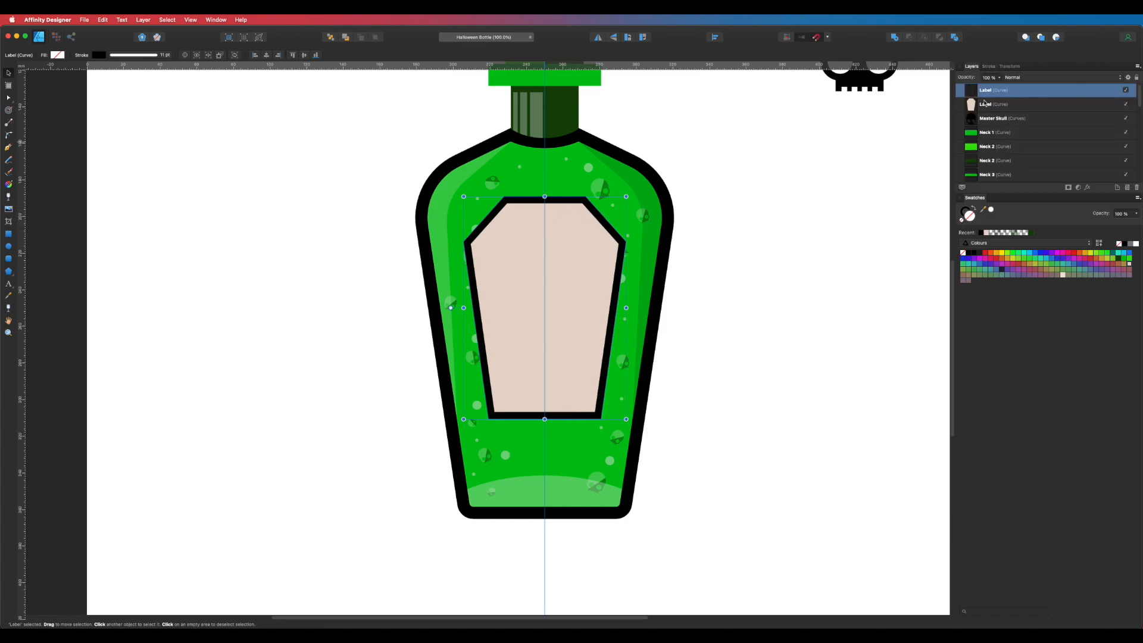
{"action": "key", "text": "super+j"}
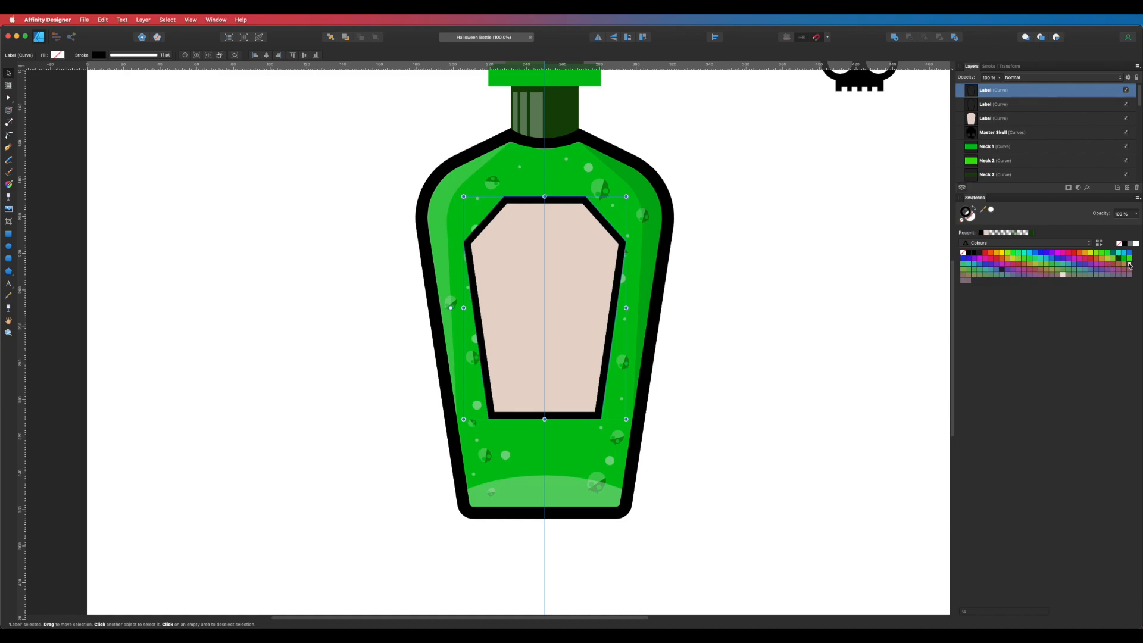
{"action": "left_click", "coordinate": [1131, 265]}
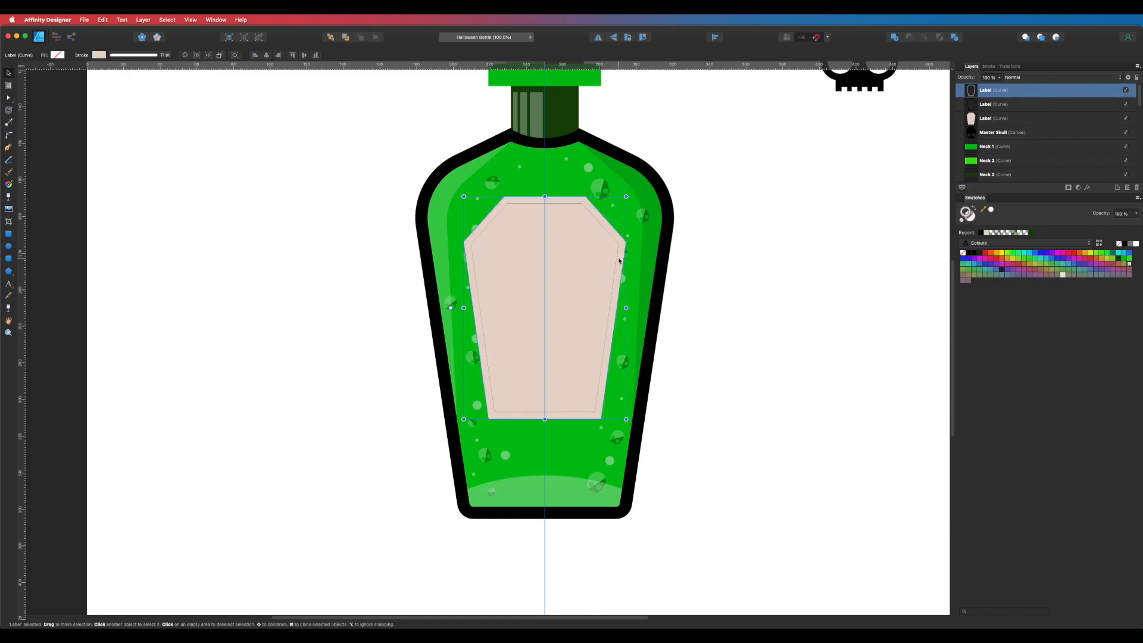
Increase the black label outline's stroke width to 16 pt so it shows inside the beige border
{"action": "left_click", "coordinate": [998, 106]}
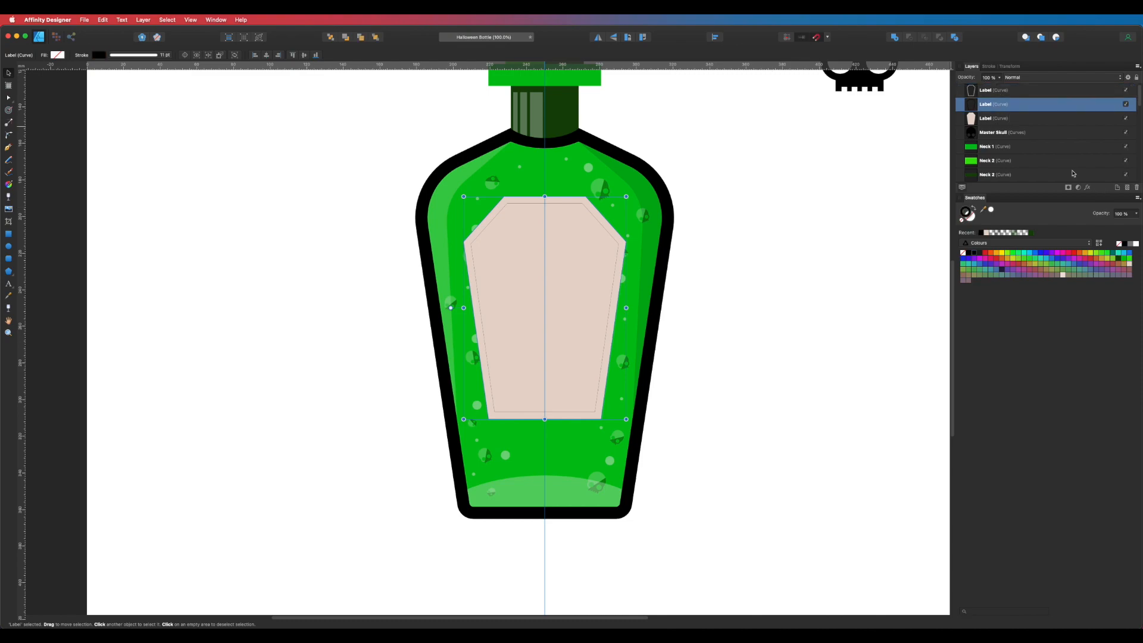
{"action": "left_click", "coordinate": [988, 66]}
{"action": "left_click_drag", "start_coordinate": [1036, 89], "coordinate": [1043, 90]}
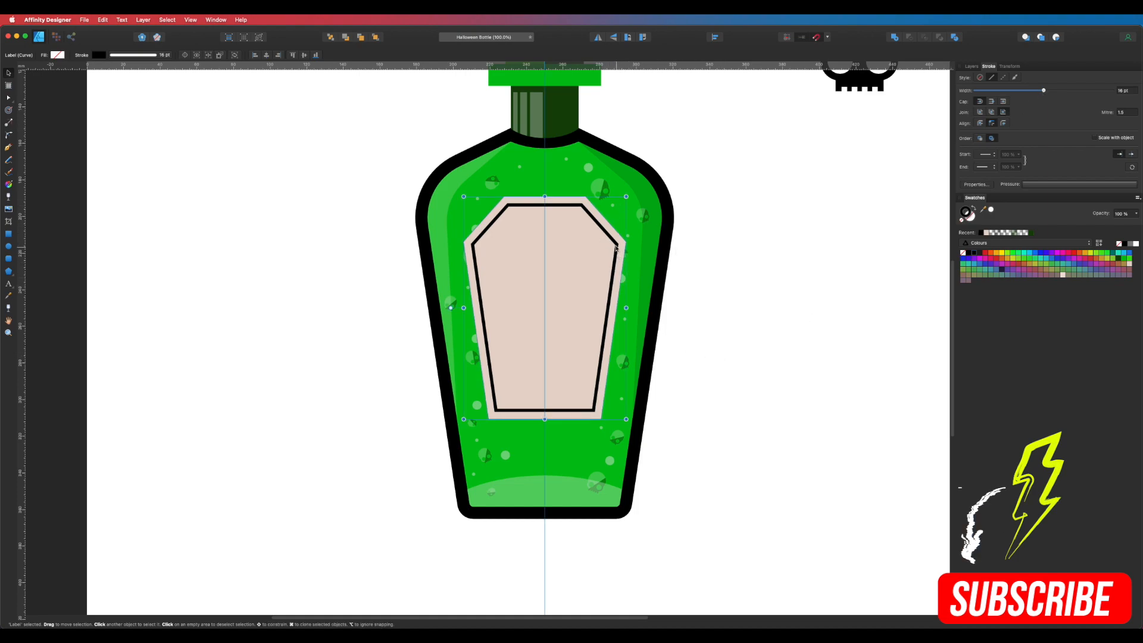
{"action": "left_click", "coordinate": [723, 324]}
Add 14 pt artistic text reading FRANKENSTEIN BLOOD on the empty canvas beside the bottle
{"action": "scroll", "coordinate": [723, 324], "scroll_direction": "down", "scroll_amount": 10}
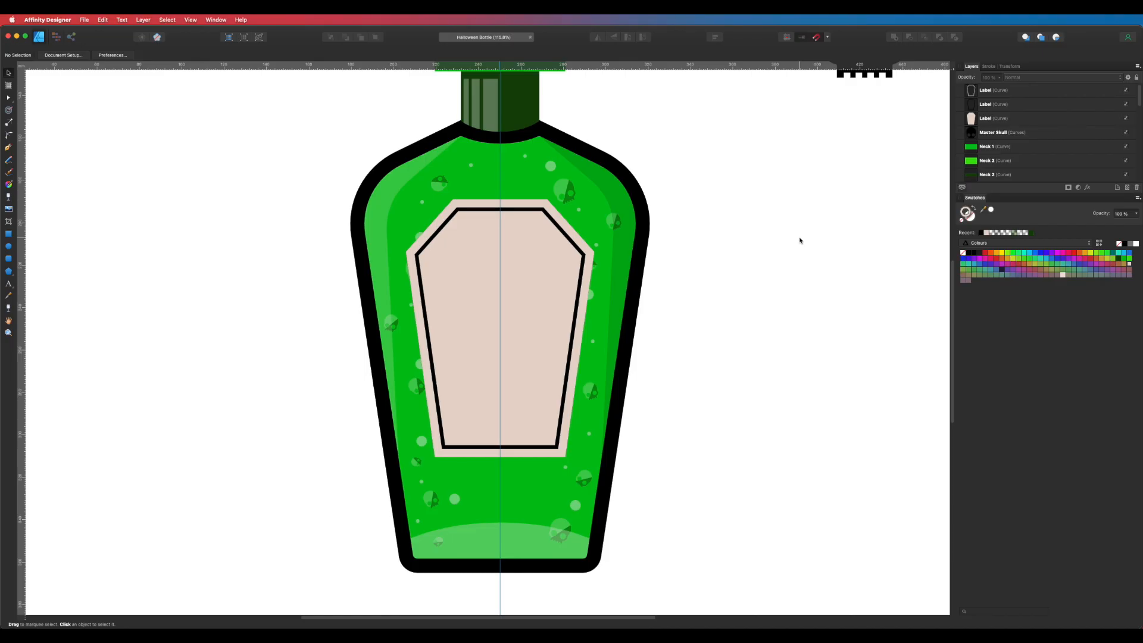
{"action": "key", "text": "t"}
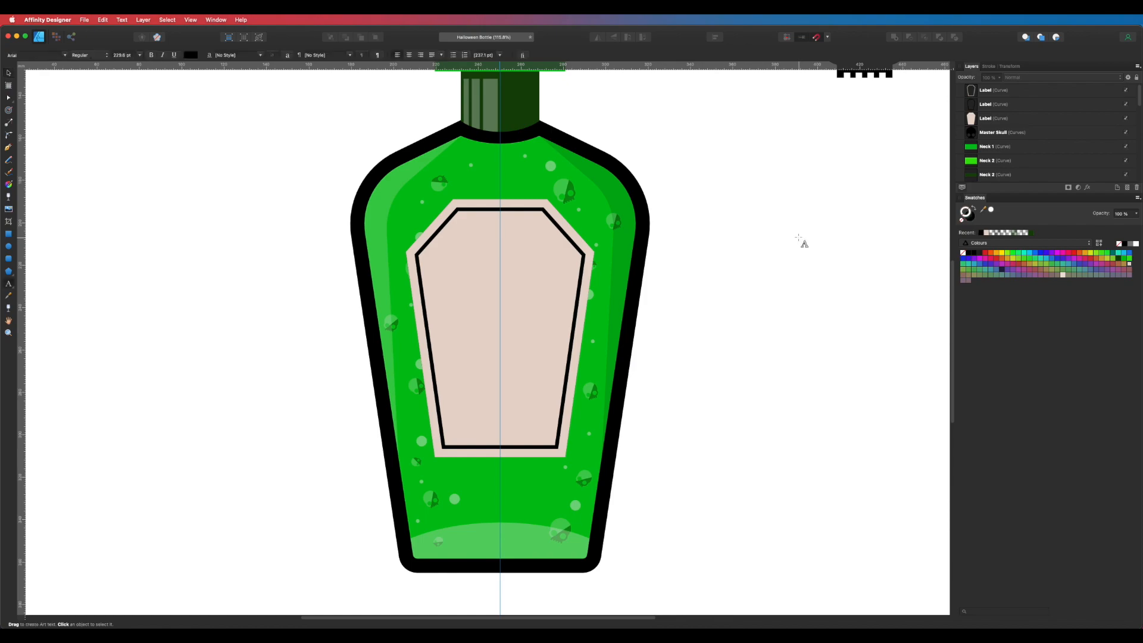
{"action": "scroll", "coordinate": [694, 284], "scroll_direction": "right", "scroll_amount": 5}
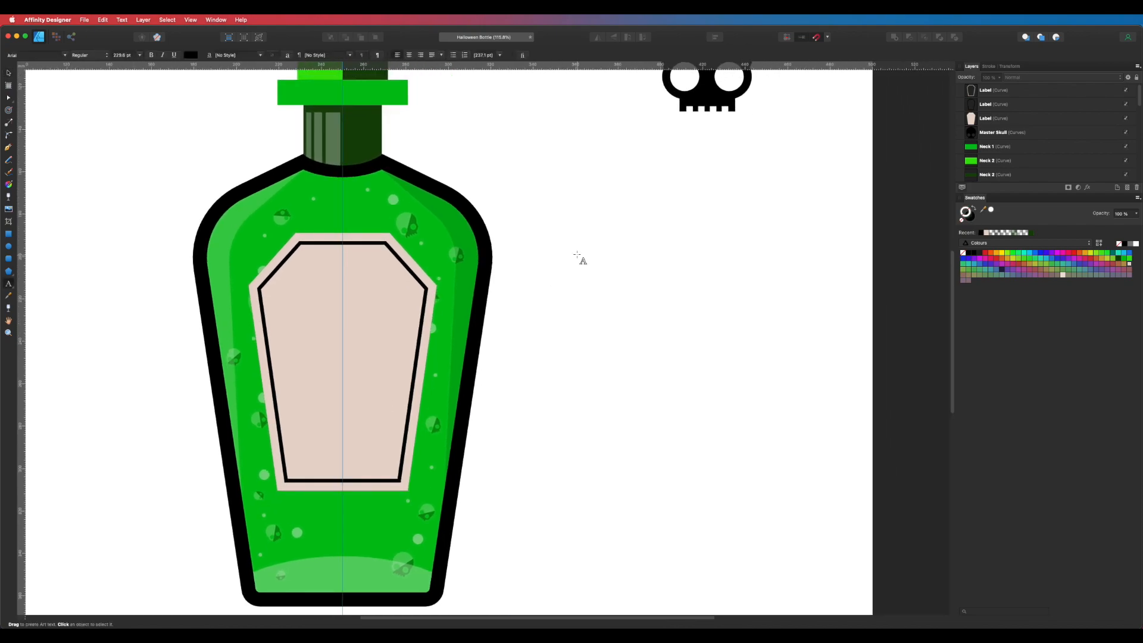
{"action": "left_click", "coordinate": [583, 259]}
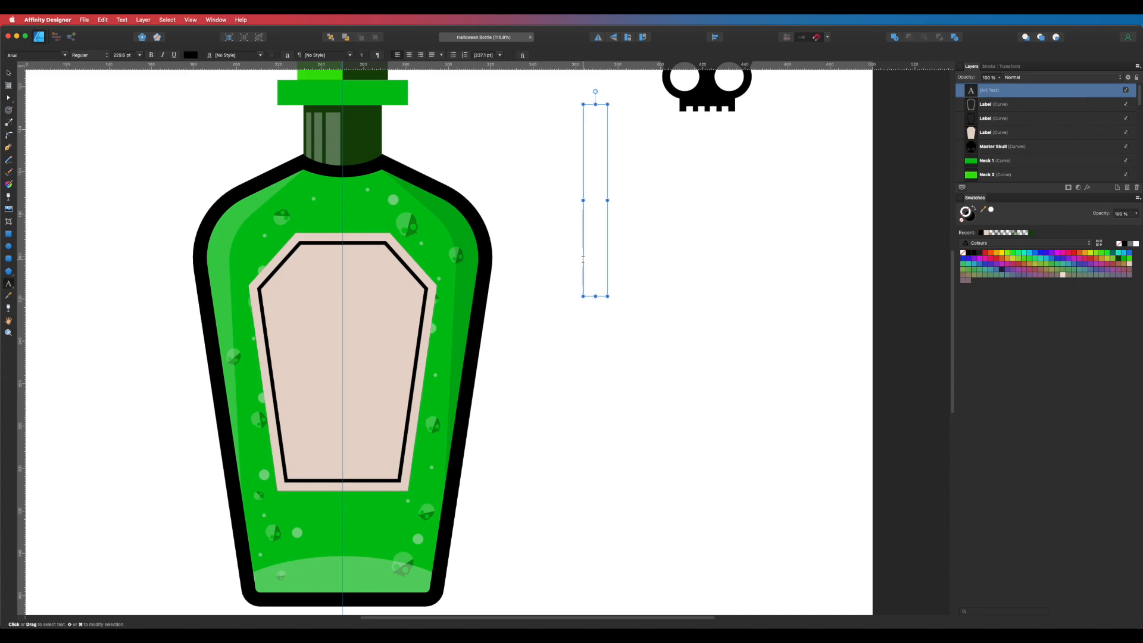
{"action": "left_click", "coordinate": [142, 55]}
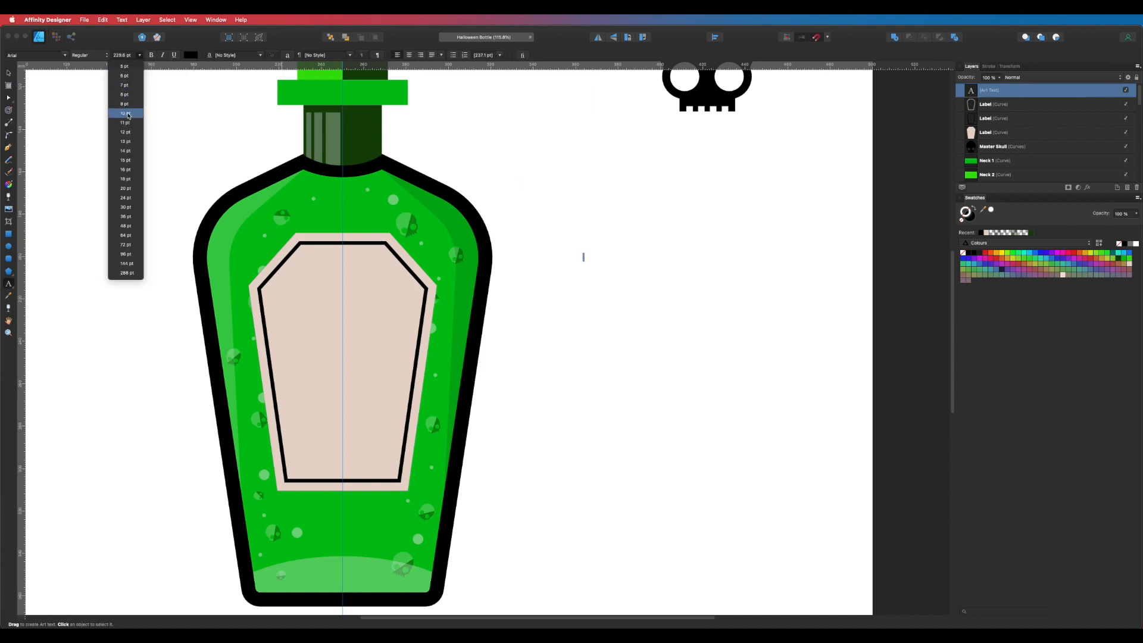
{"action": "left_click", "coordinate": [125, 151]}
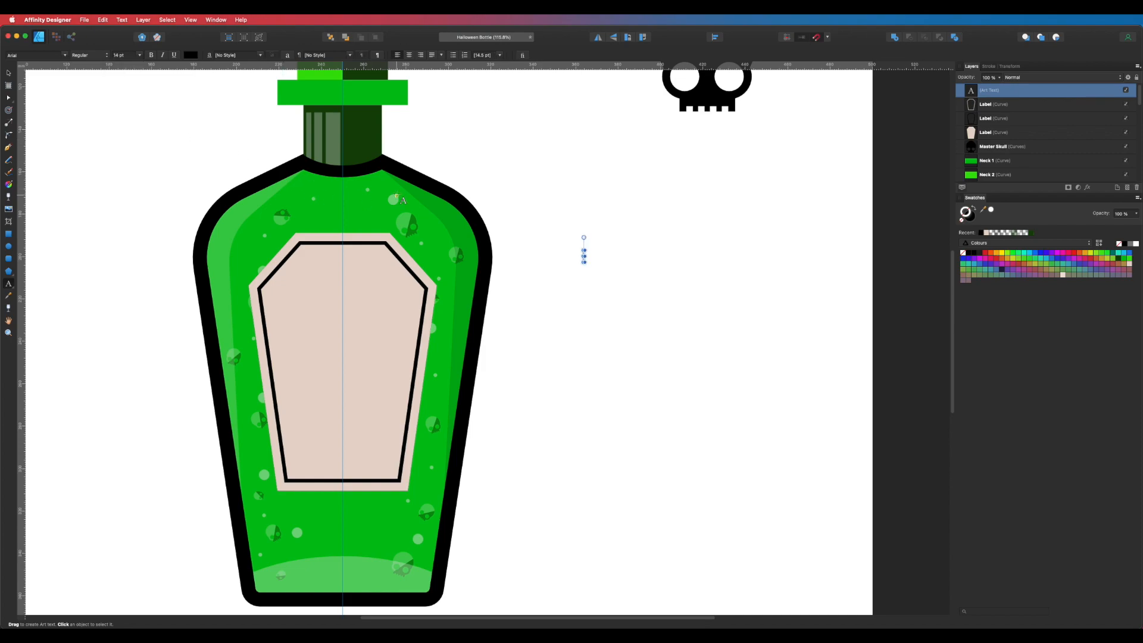
{"action": "type", "text": "FRANKENSTEIN"}
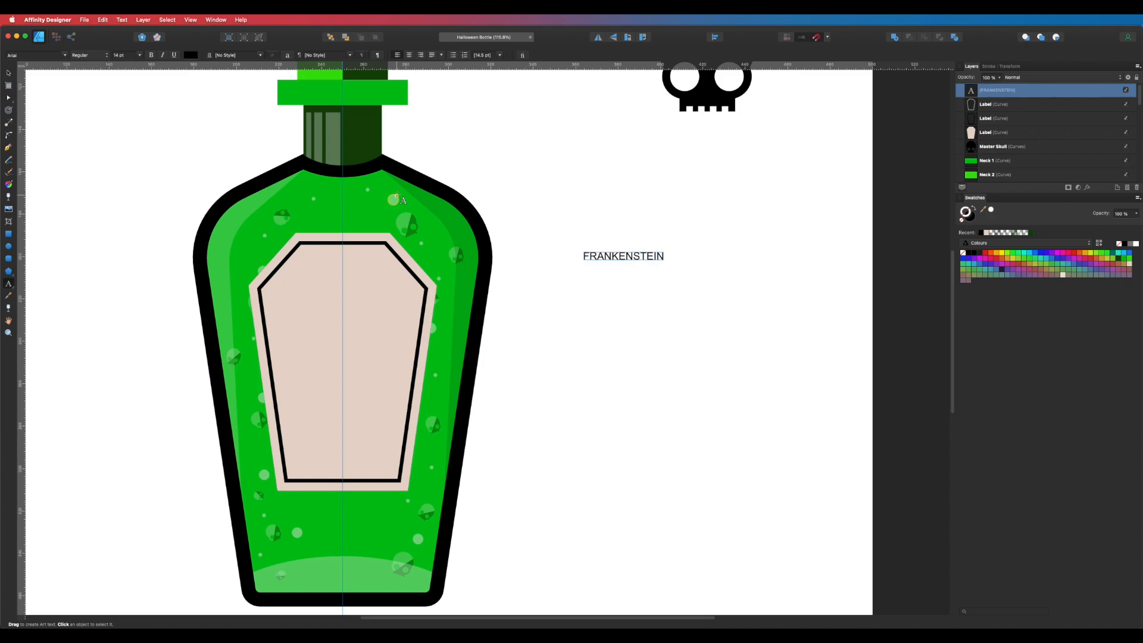
{"action": "type", "text": " BLOOD"}
{"action": "key", "text": "Escape"}
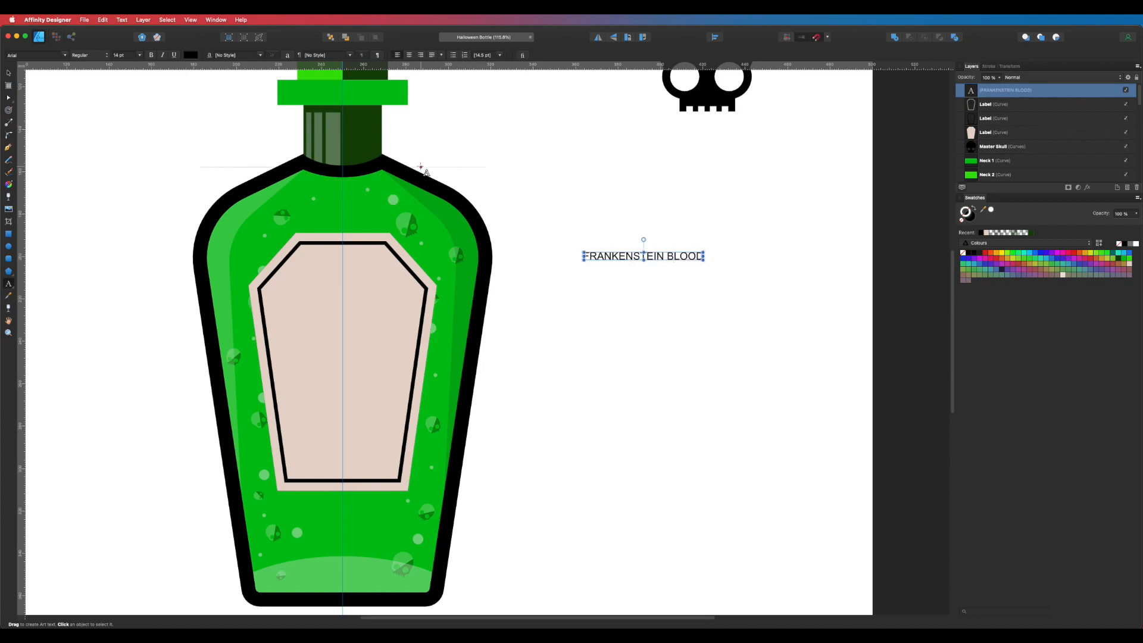
Place a copy of the FRANKENSTEIN BLOOD text just above the original and change its wording to PURE
{"action": "key", "text": "super+d"}
{"action": "key", "text": "v"}
{"action": "left_click", "coordinate": [661, 262]}
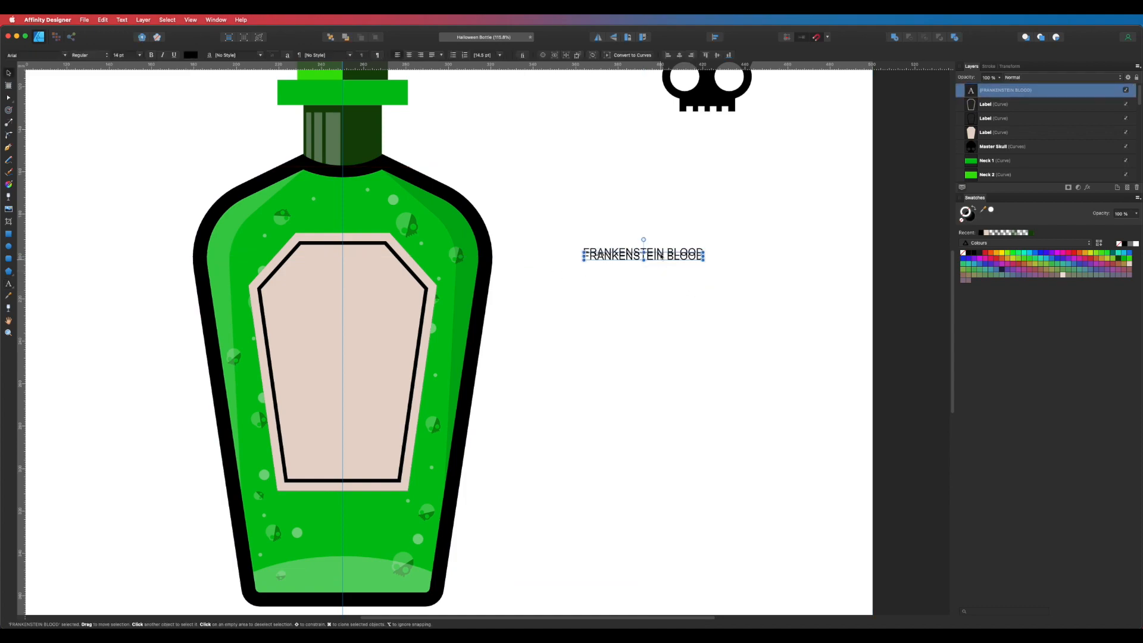
{"action": "left_click_drag", "start_coordinate": [661, 262], "coordinate": [663, 245]}
{"action": "key", "text": "t"}
{"action": "left_click", "coordinate": [662, 242]}
{"action": "key", "text": "super+a"}
{"action": "type", "text": "P"}
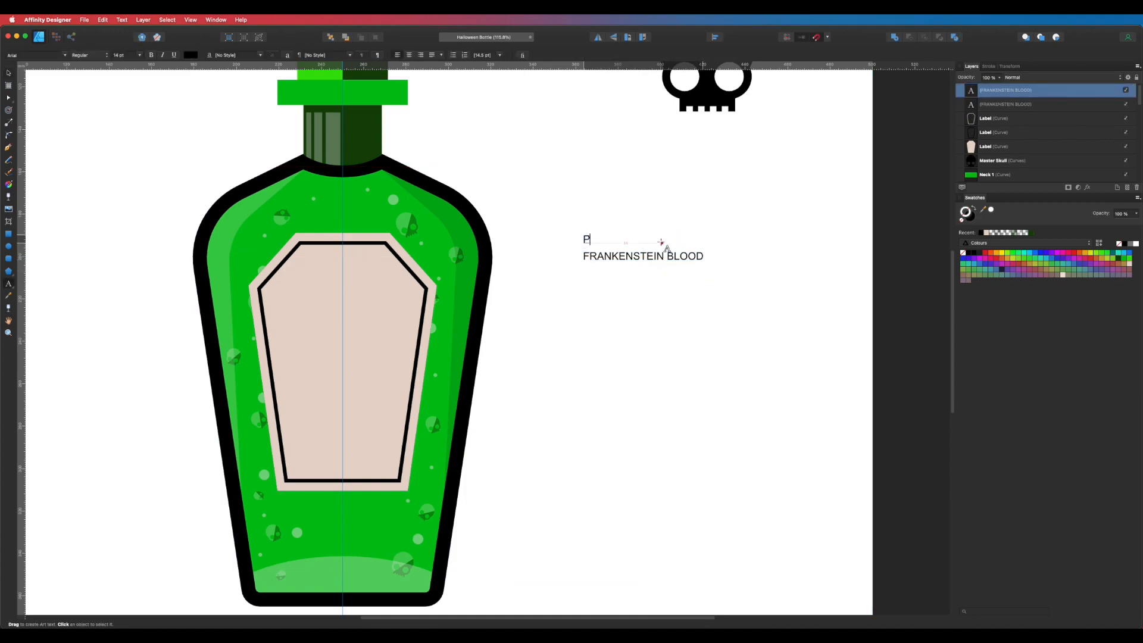
{"action": "type", "text": "URE"}
{"action": "key", "text": "Escape"}
Move the FRANKENSTEIN BLOOD text straight down to leave room for another line beneath PURE
{"action": "key", "text": "super+d"}
{"action": "key", "text": "v"}
{"action": "left_click_drag", "start_coordinate": [653, 258], "coordinate": [653, 276]}
{"action": "key", "text": "super+d"}
{"action": "key", "text": "t"}
{"action": "left_click", "coordinate": [607, 240]}
{"action": "key", "text": "super+d"}
{"action": "key", "text": "v"}
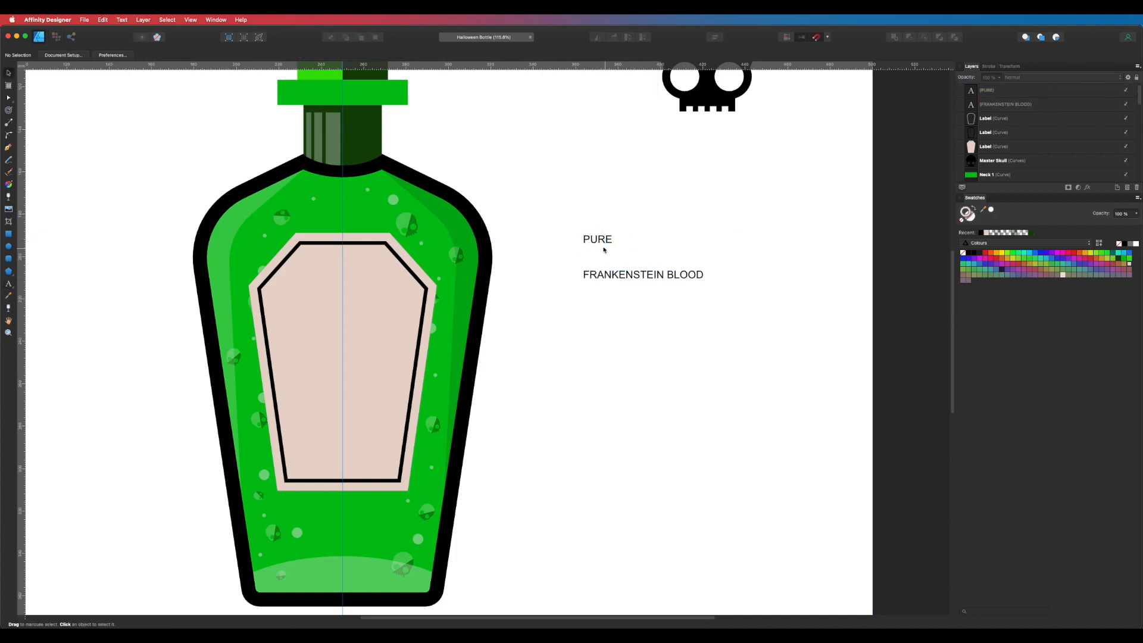
Place a copy of the PURE text directly beneath it and change its wording to EXTRACTION
{"action": "left_click", "coordinate": [598, 242]}
{"action": "left_click_drag", "start_coordinate": [598, 243], "coordinate": [599, 254]}
{"action": "double_click", "coordinate": [599, 254]}
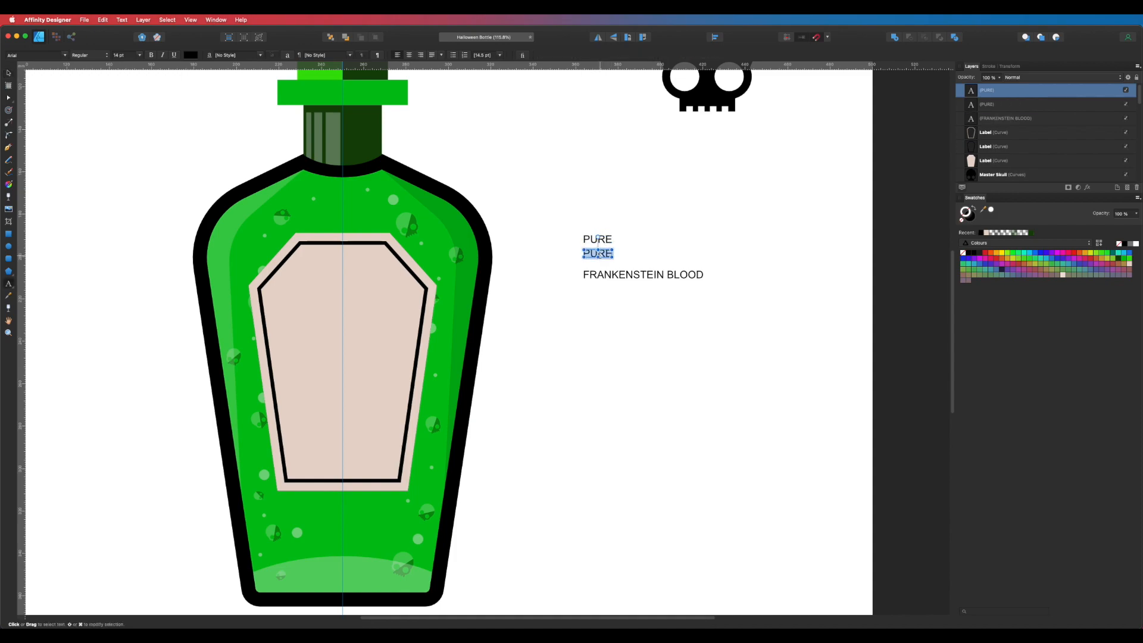
{"action": "type", "text": "EXTRAC"}
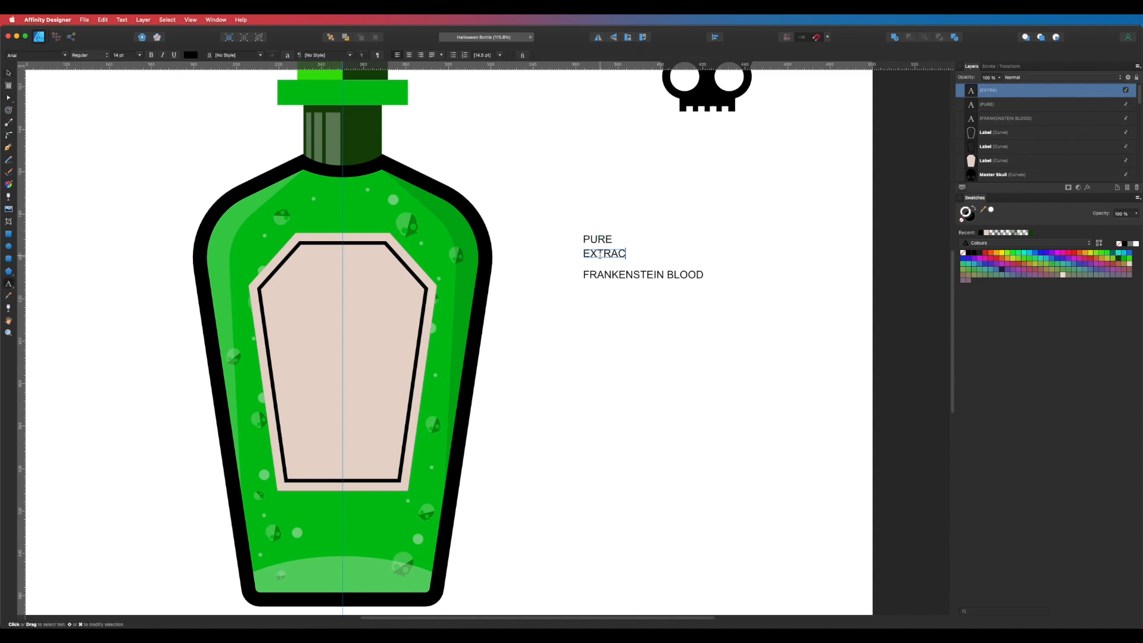
{"action": "type", "text": "TION"}
{"action": "key", "text": "Escape"}
Place a copy of the FRANKENSTEIN BLOOD text well below the original and change its wording to DANGER
{"action": "key", "text": "super+d"}
{"action": "key", "text": "v"}
{"action": "left_click_drag", "start_coordinate": [656, 275], "coordinate": [660, 313]}
{"action": "double_click", "coordinate": [660, 313]}
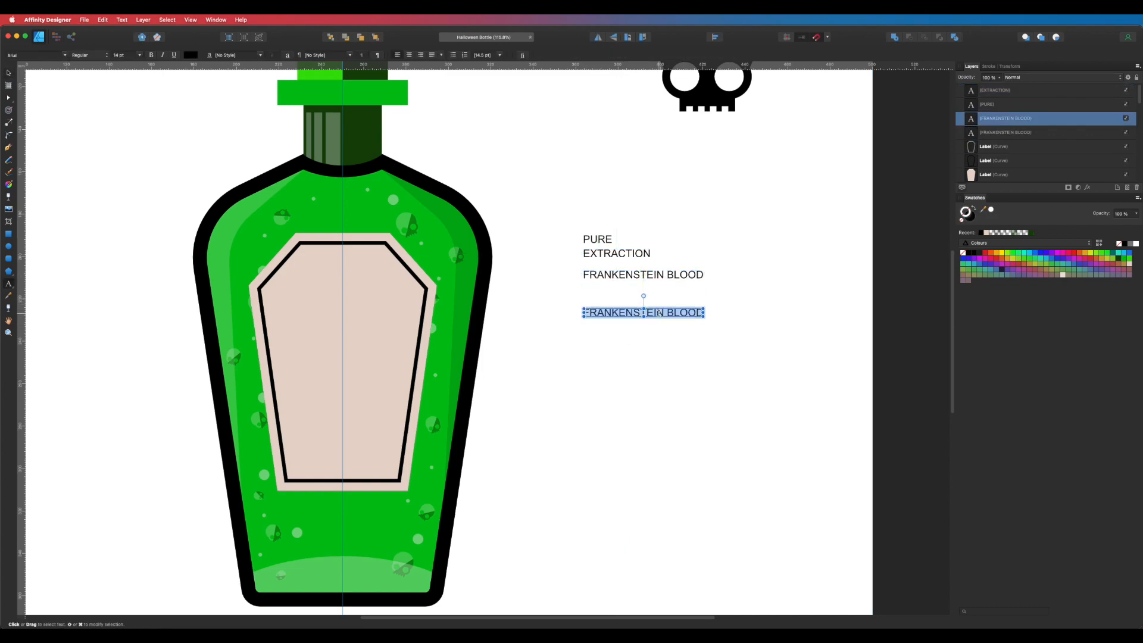
{"action": "type", "text": "DANGER"}
{"action": "key", "text": "Escape"}
Place a copy of the DANGER text below the original and change its wording to 4oz
{"action": "key", "text": "super+d"}
{"action": "key", "text": "v"}
{"action": "left_click_drag", "start_coordinate": [620, 316], "coordinate": [619, 356]}
{"action": "double_click", "coordinate": [618, 352]}
{"action": "type", "text": "4"}
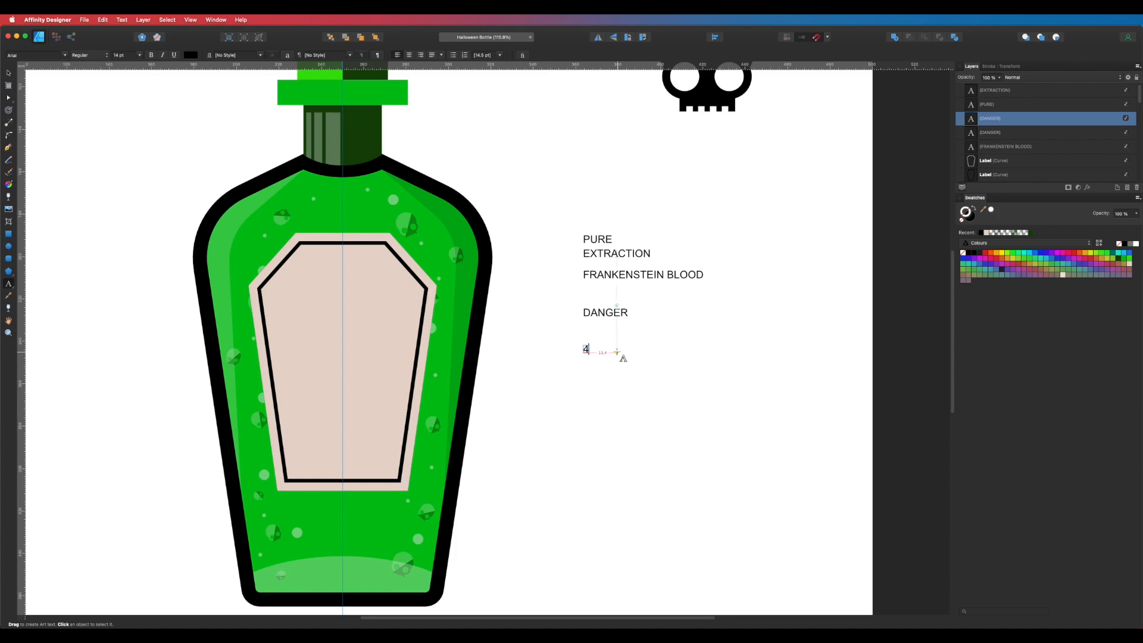
{"action": "type", "text": "oz"}
{"action": "key", "text": "Escape"}
{"action": "key", "text": "Escape"}
Place a copy of the FRANKENSTEIN BLOOD text directly beneath the original and change its wording to COLD PRESSED
{"action": "left_click_drag", "start_coordinate": [643, 345], "coordinate": [589, 337]}
{"action": "key", "text": "v"}
{"action": "left_click", "coordinate": [603, 297]}
{"action": "left_click_drag", "start_coordinate": [650, 293], "coordinate": [646, 310]}
{"action": "key", "text": "super+z"}
{"action": "triple_click", "coordinate": [647, 310]}
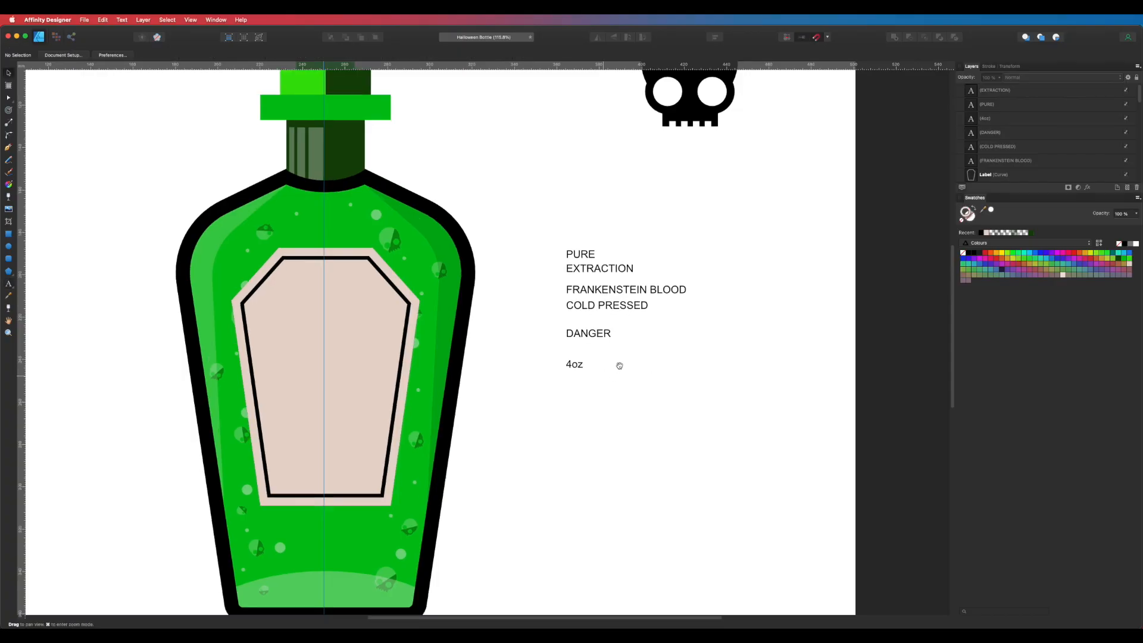
Move the PURE and EXTRACTION texts onto the upper part of the coffin label, one beneath the other and centred on the vertical guide
{"action": "scroll", "coordinate": [615, 365], "scroll_direction": "down", "scroll_amount": 1}
{"action": "key", "text": "Escape"}
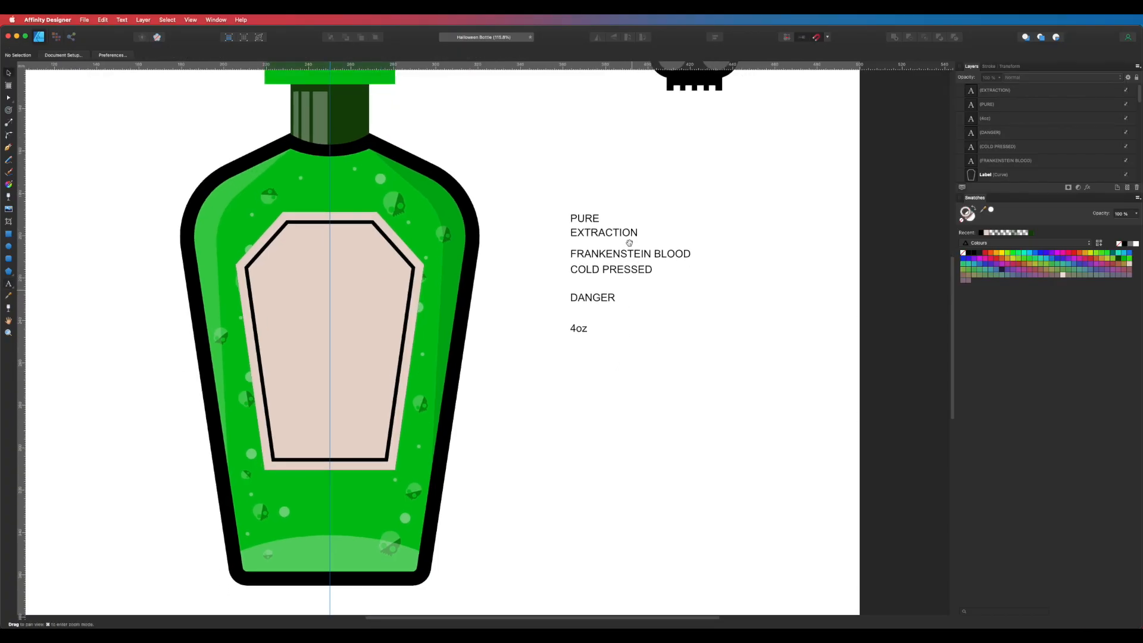
{"action": "scroll", "coordinate": [633, 258], "scroll_direction": "up", "scroll_amount": 3}
{"action": "left_click_drag", "start_coordinate": [551, 370], "coordinate": [550, 418]}
{"action": "left_click_drag", "start_coordinate": [566, 321], "coordinate": [561, 378]}
{"action": "left_click_drag", "start_coordinate": [604, 423], "coordinate": [819, 407]}
{"action": "scroll", "coordinate": [819, 408], "scroll_direction": "down", "scroll_amount": 2}
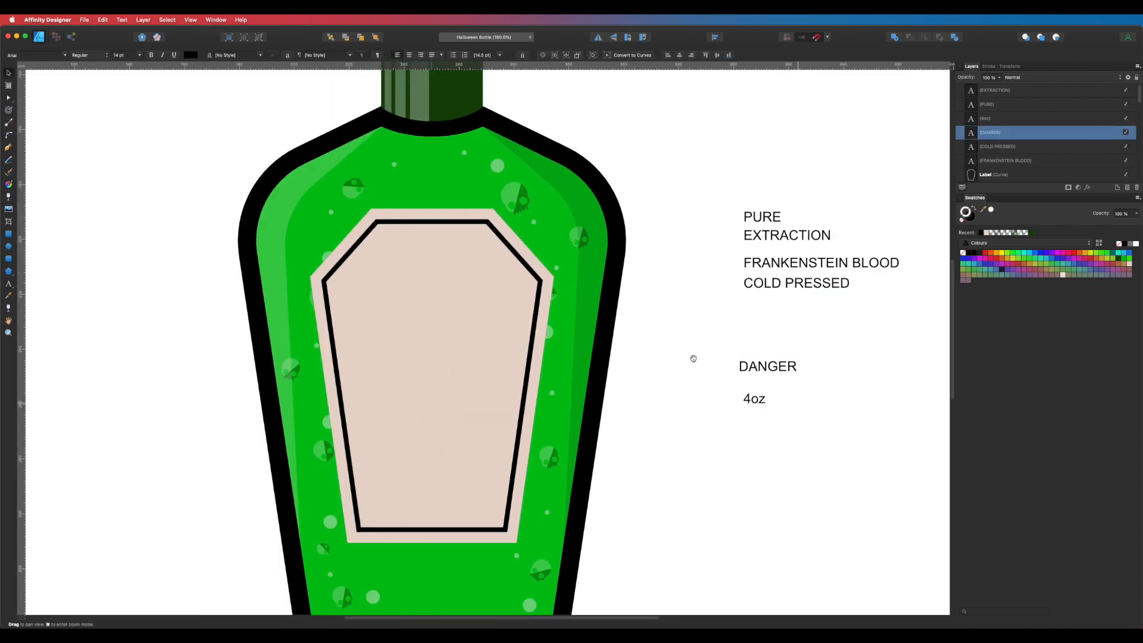
{"action": "left_click_drag", "start_coordinate": [774, 187], "coordinate": [441, 222]}
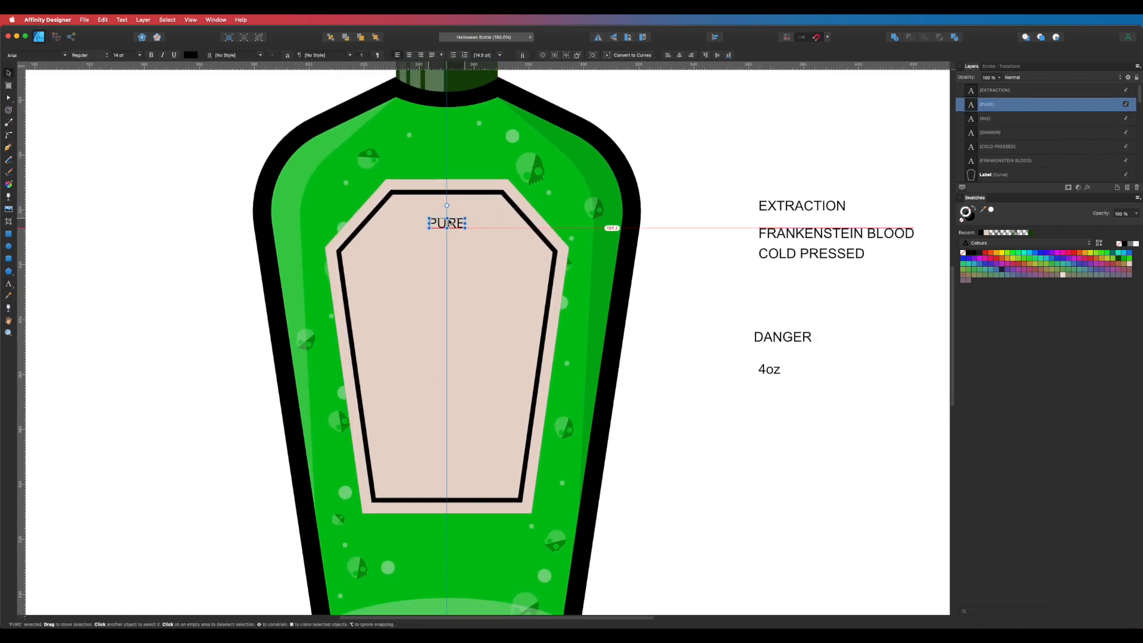
{"action": "left_click_drag", "start_coordinate": [805, 212], "coordinate": [450, 265]}
Move FRANKENSTEIN BLOOD, COLD PRESSED, DANGER and 4oz onto the label in a centred column beneath EXTRACTION
{"action": "left_click", "coordinate": [802, 236]}
{"action": "left_click", "coordinate": [776, 254], "text": "shift"}
{"action": "left_click_drag", "start_coordinate": [776, 254], "coordinate": [381, 316]}
{"action": "left_click", "coordinate": [694, 296]}
{"action": "left_click_drag", "start_coordinate": [451, 330], "coordinate": [477, 355]}
{"action": "left_click_drag", "start_coordinate": [775, 343], "coordinate": [441, 406]}
{"action": "left_click_drag", "start_coordinate": [768, 371], "coordinate": [447, 474]}
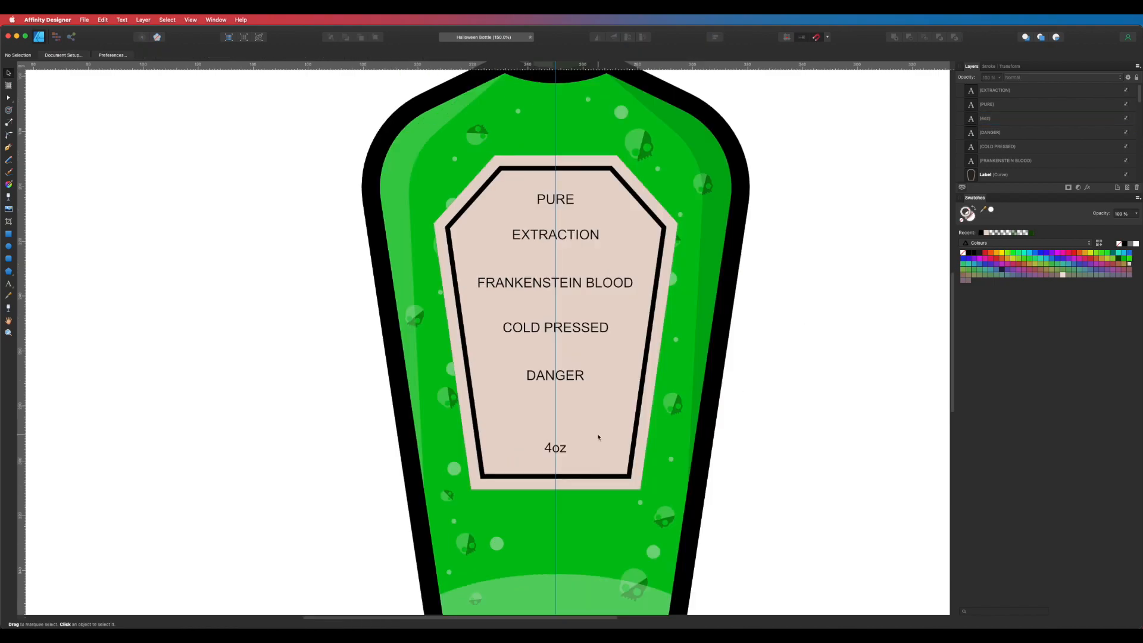
Set the font of the EXTRACTION and 4oz texts to Alisandra Script
{"action": "left_click", "coordinate": [559, 451]}
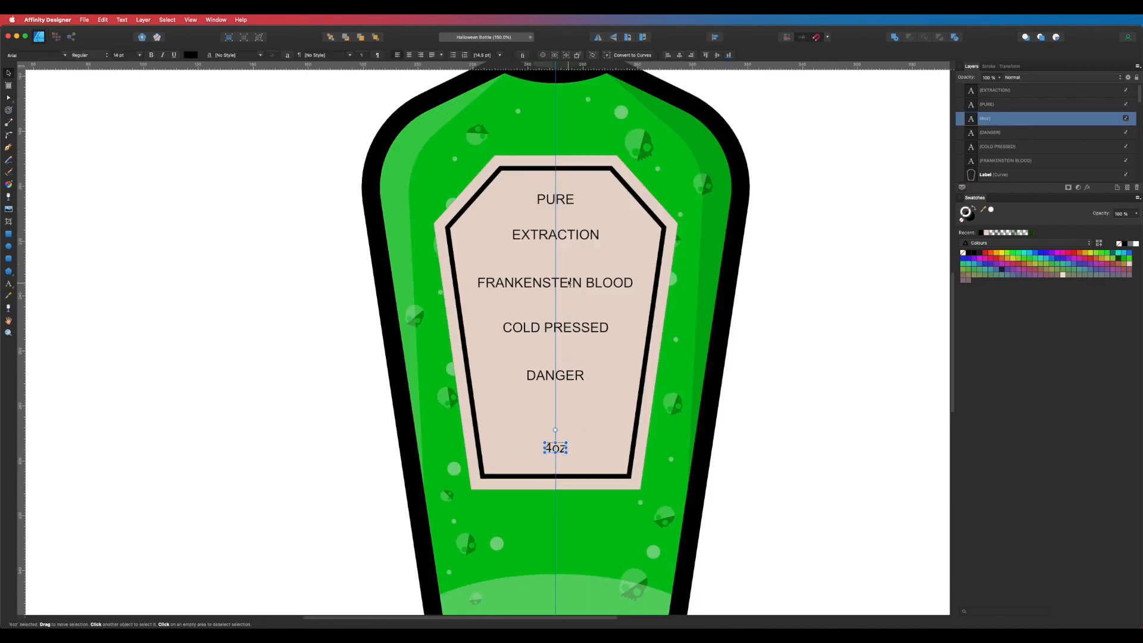
{"action": "left_click", "coordinate": [564, 237], "text": "shift"}
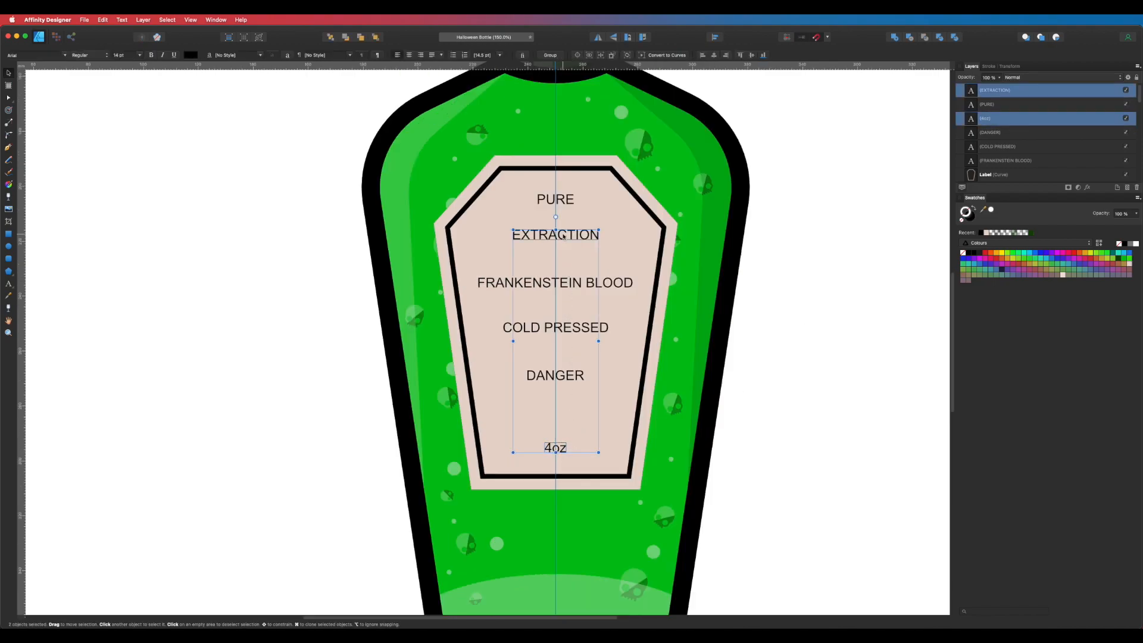
{"action": "left_click", "coordinate": [38, 55]}
{"action": "type", "text": "al"}
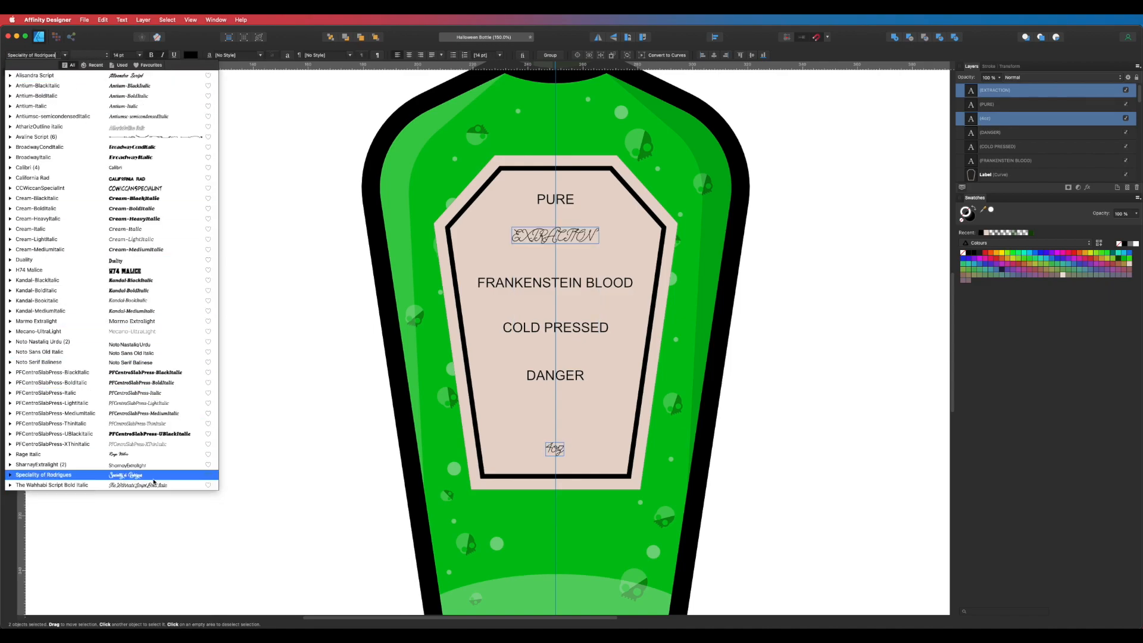
{"action": "left_click", "coordinate": [105, 76]}
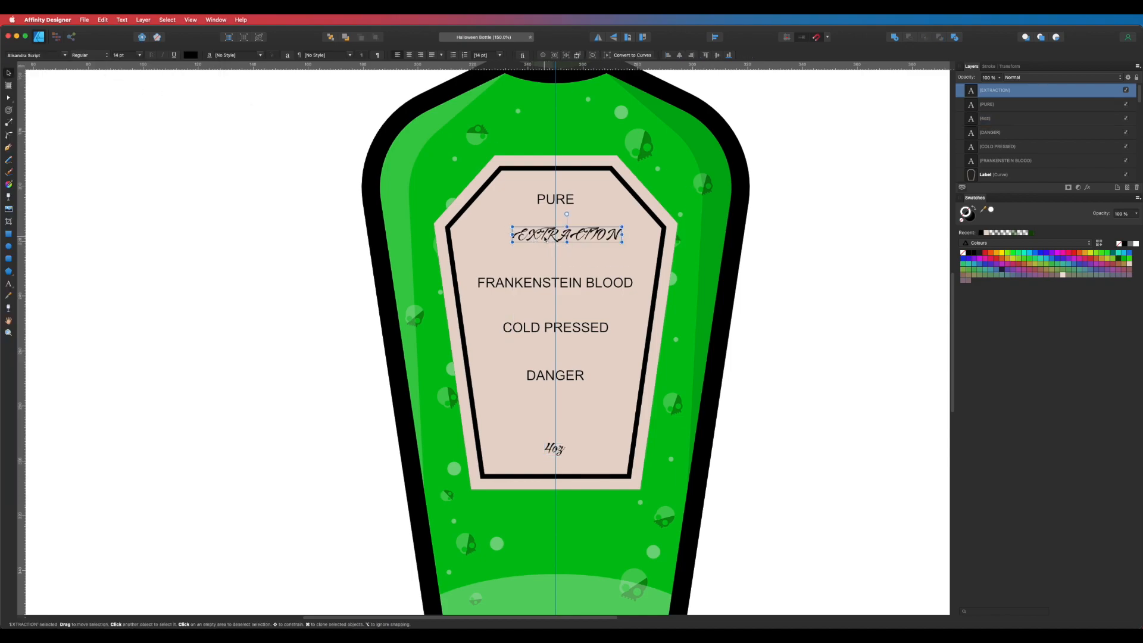
Rewrite EXTRACTION as Extraction, enlarge it to about 37 pt and centre it beneath PURE
{"action": "key", "text": "t"}
{"action": "left_click_drag", "start_coordinate": [526, 235], "coordinate": [710, 239]}
{"action": "type", "text": "xtraction"}
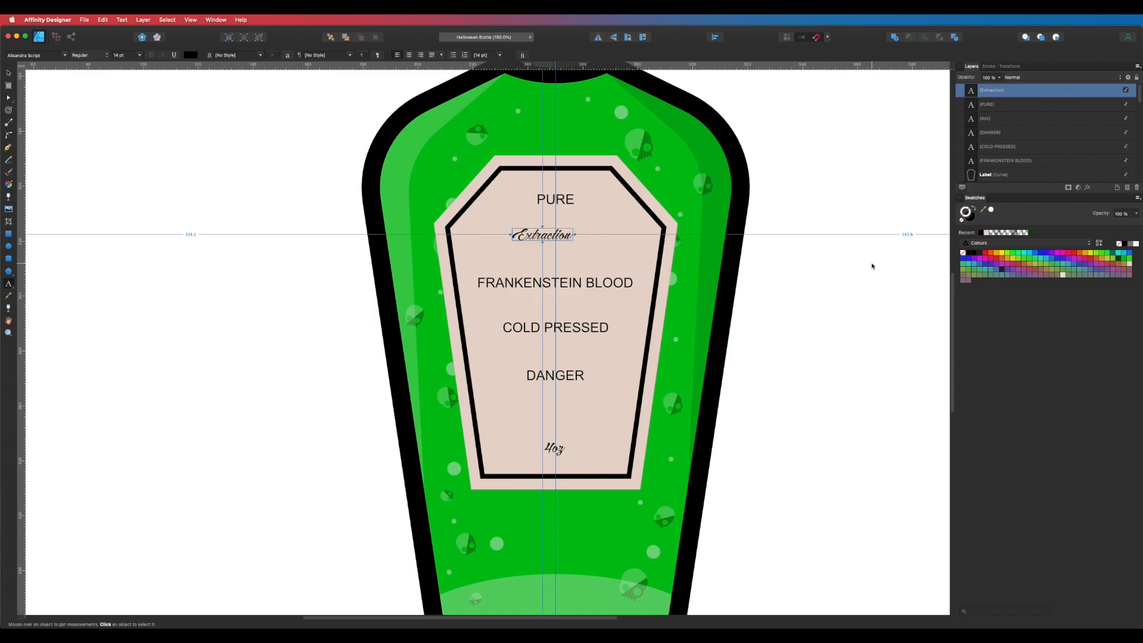
{"action": "key", "text": "Escape"}
{"action": "mouse_move", "coordinate": [575, 239]}
{"action": "left_mouse_down"}
{"action": "mouse_move", "coordinate": [669, 249]}
{"action": "mouse_move", "coordinate": [589, 247]}
{"action": "left_mouse_up"}
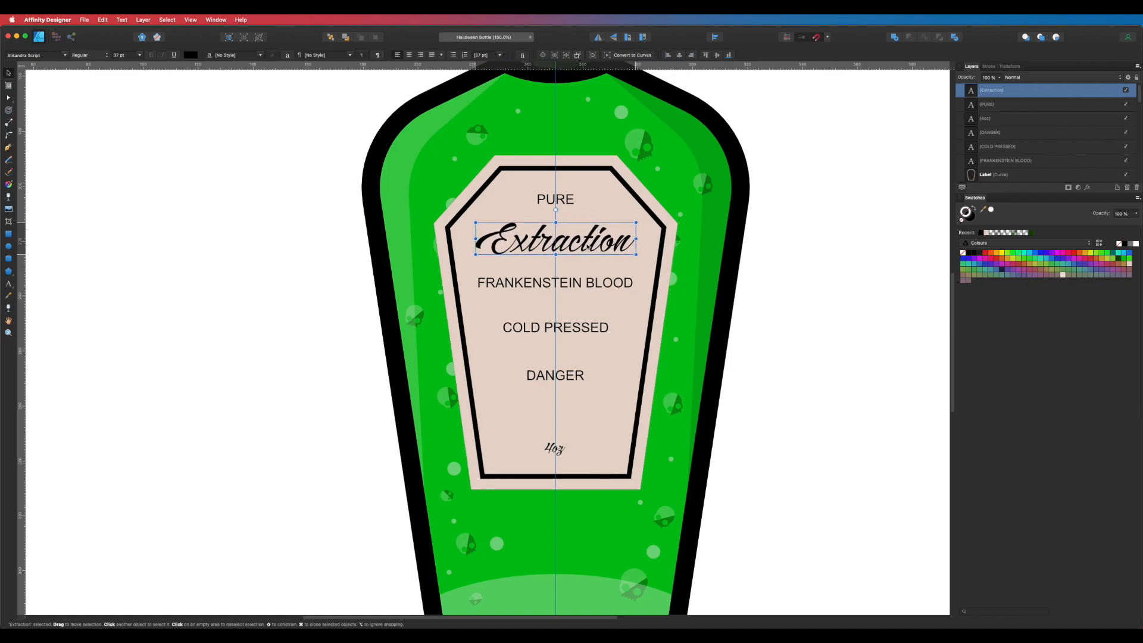
Enlarge the 4oz text to roughly twice its size, keeping it centred near the label's lower edge
{"action": "left_click", "coordinate": [562, 449]}
{"action": "mouse_move", "coordinate": [567, 443]}
{"action": "left_mouse_down"}
{"action": "mouse_move", "coordinate": [587, 424]}
{"action": "mouse_move", "coordinate": [581, 433]}
{"action": "left_mouse_up"}
{"action": "left_click", "coordinate": [753, 375]}
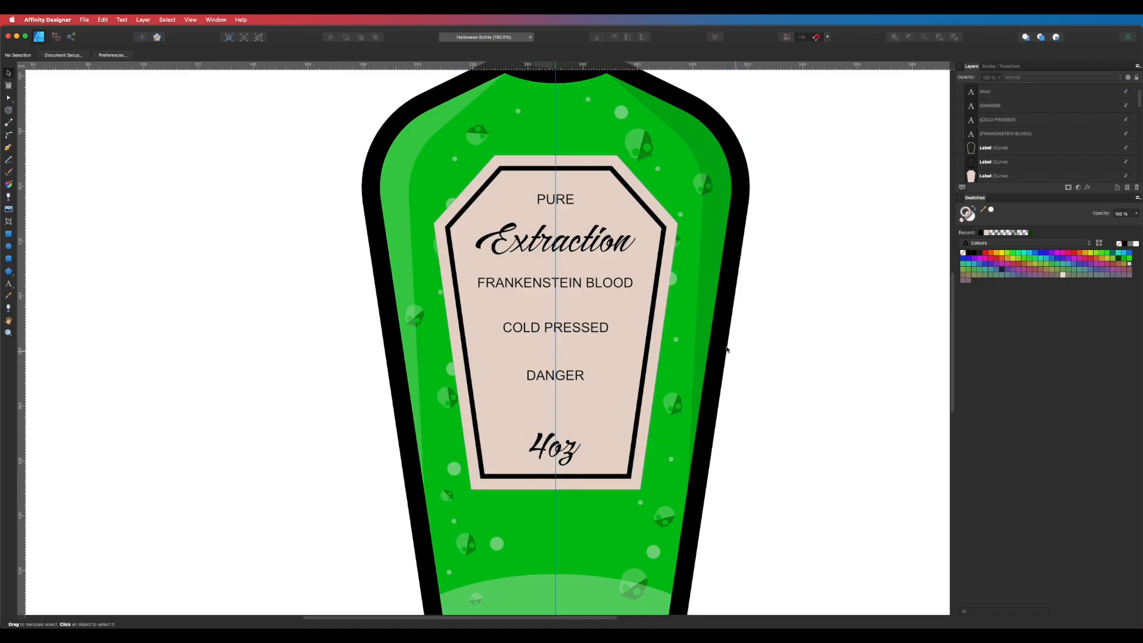
Set the font of PURE, FRANKENSTEIN BLOOD, COLD PRESSED and DANGER to Berg western Rough
{"action": "double_click", "coordinate": [590, 284]}
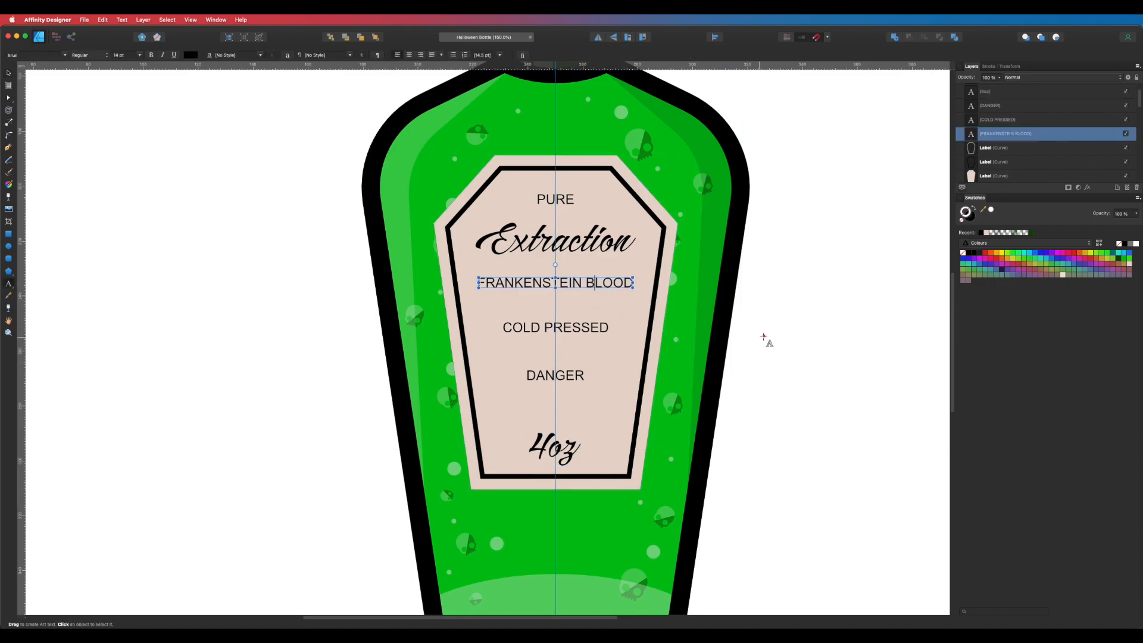
{"action": "key", "text": "Escape"}
{"action": "left_click", "coordinate": [554, 374]}
{"action": "left_click", "coordinate": [581, 331], "text": "shift"}
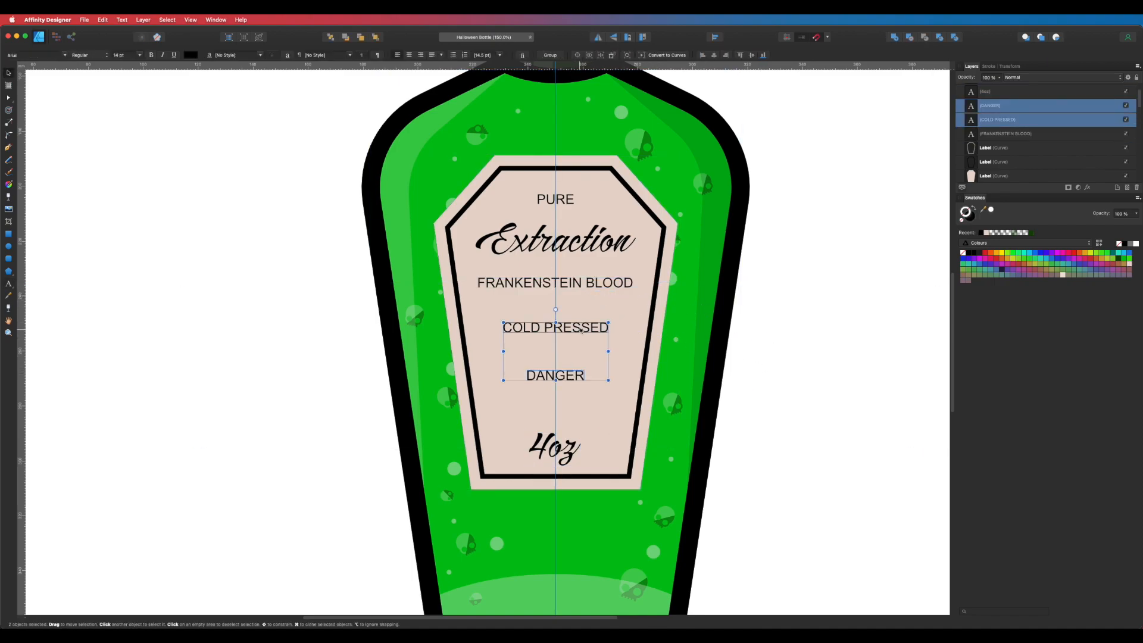
{"action": "left_click", "coordinate": [571, 284], "text": "shift"}
{"action": "left_click", "coordinate": [563, 202], "text": "shift"}
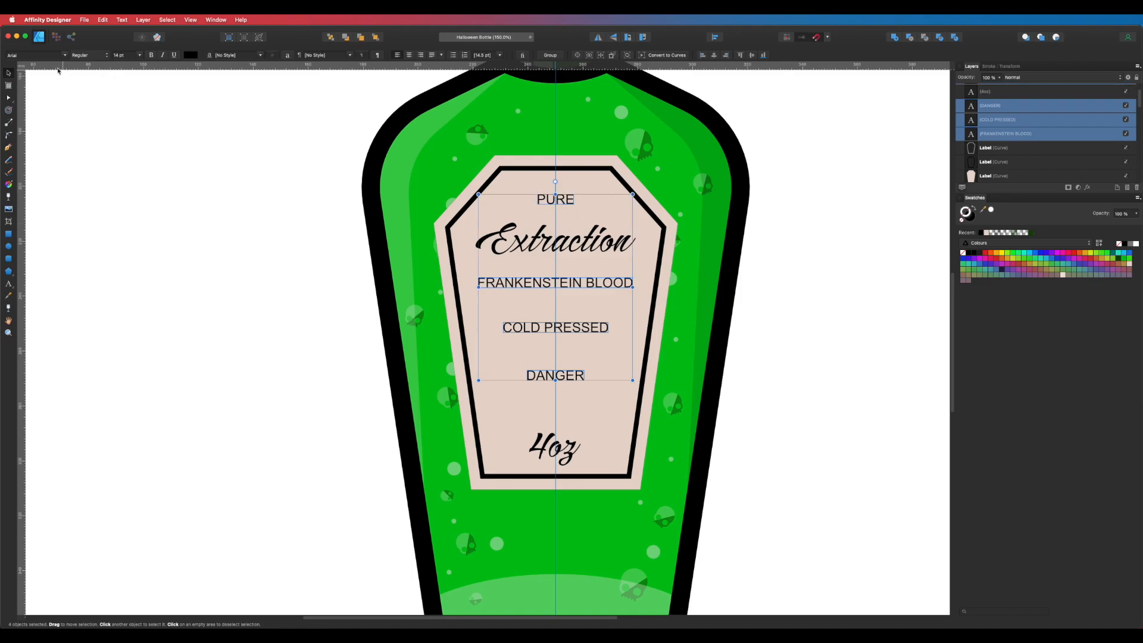
{"action": "left_click", "coordinate": [30, 55]}
{"action": "type", "text": "western Rough"}
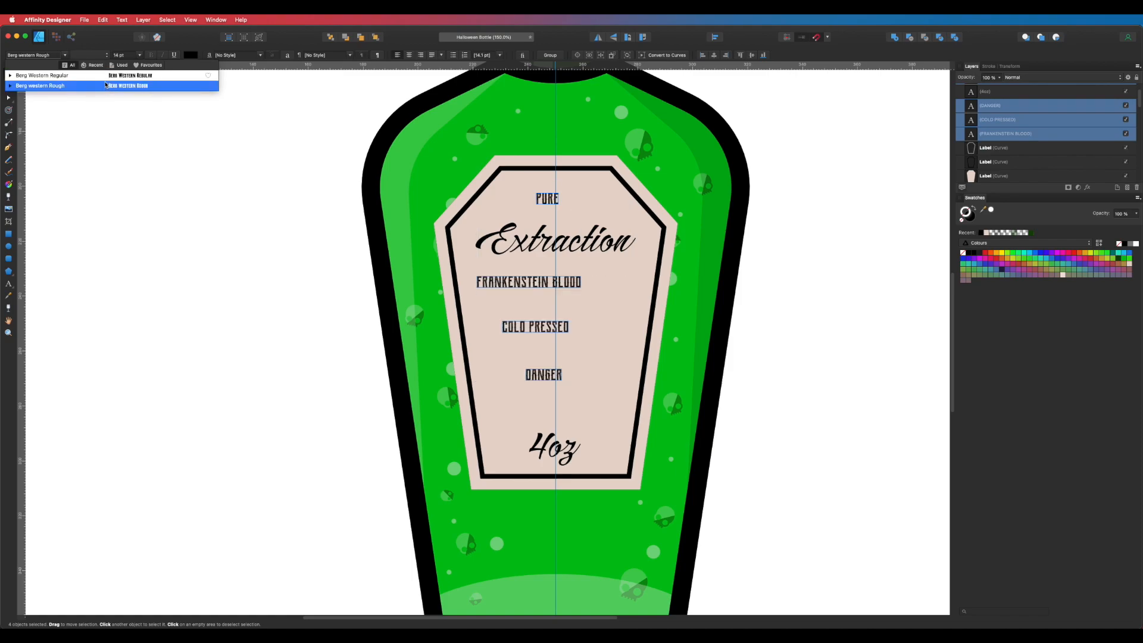
{"action": "left_click", "coordinate": [106, 85]}
Enlarge the PURE text and widen FRANKENSTEIN BLOOD to about the width of Extraction, centring both on the label
{"action": "left_click", "coordinate": [797, 195]}
{"action": "left_click", "coordinate": [551, 200]}
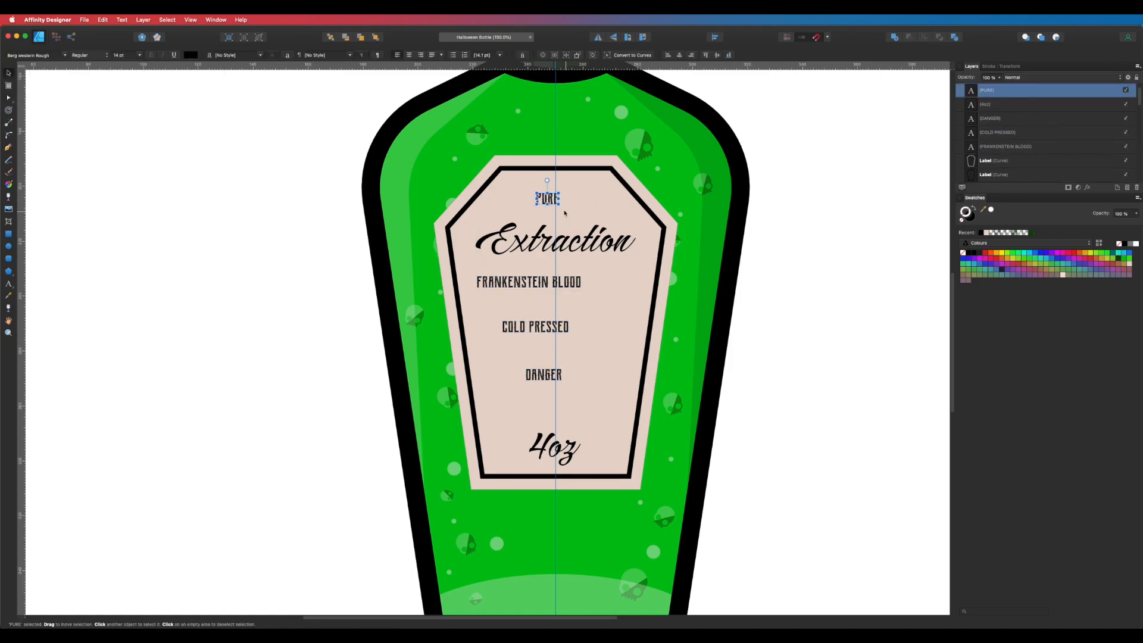
{"action": "left_click_drag", "start_coordinate": [559, 203], "coordinate": [556, 247]}
{"action": "left_click", "coordinate": [566, 285]}
{"action": "left_click_drag", "start_coordinate": [582, 288], "coordinate": [635, 296]}
Enlarge COLD PRESSED to about 27 pt and also enlarge DANGER, centring both lines on the vertical guide
{"action": "left_click", "coordinate": [536, 327]}
{"action": "left_click_drag", "start_coordinate": [570, 334], "coordinate": [628, 350]}
{"action": "left_click_drag", "start_coordinate": [587, 335], "coordinate": [573, 337]}
{"action": "left_click", "coordinate": [556, 375]}
{"action": "left_click_drag", "start_coordinate": [562, 381], "coordinate": [606, 394]}
{"action": "left_click_drag", "start_coordinate": [575, 384], "coordinate": [566, 394]}
{"action": "left_click", "coordinate": [576, 340]}
{"action": "left_click_drag", "start_coordinate": [576, 340], "coordinate": [579, 344]}
{"action": "left_click", "coordinate": [740, 301]}
Change the font of PURE, FRANKENSTEIN BLOOD, COLD PRESSED and DANGER to Berg Western Regular
{"action": "left_click_drag", "start_coordinate": [612, 287], "coordinate": [595, 415]}
{"action": "left_click", "coordinate": [539, 238]}
{"action": "left_click_drag", "start_coordinate": [618, 341], "coordinate": [539, 343]}
{"action": "left_click_drag", "start_coordinate": [601, 421], "coordinate": [544, 306]}
{"action": "left_click", "coordinate": [543, 275], "text": "shift"}
{"action": "left_click", "coordinate": [524, 337], "text": "shift"}
{"action": "left_click", "coordinate": [503, 406], "text": "shift"}
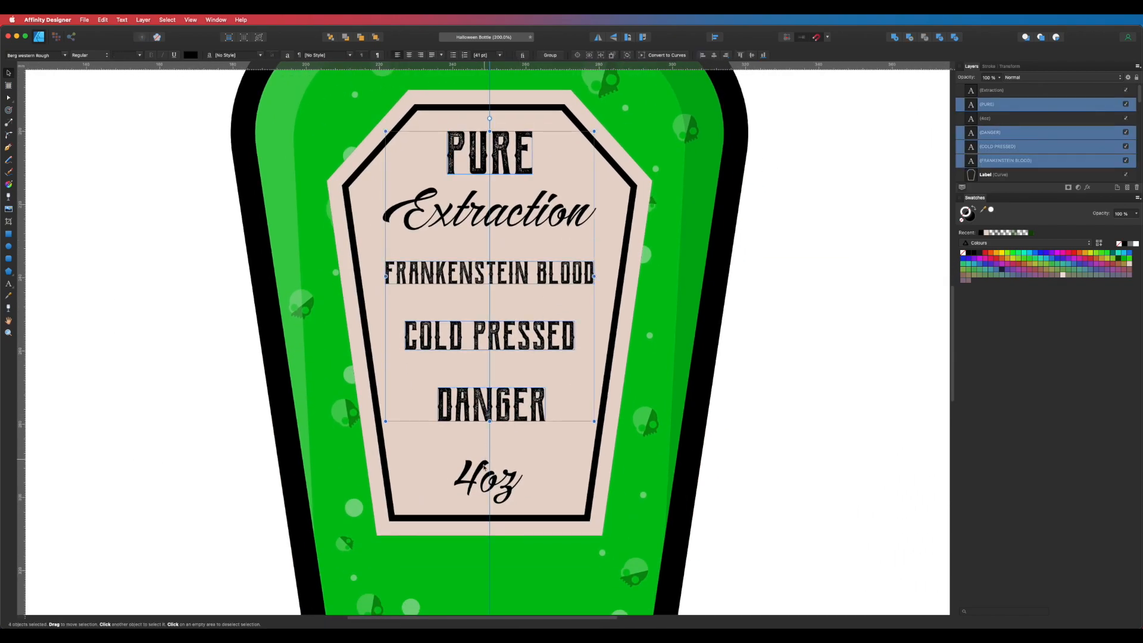
{"action": "left_click", "coordinate": [484, 468], "text": "shift"}
{"action": "left_click", "coordinate": [480, 477], "text": "shift"}
{"action": "left_click", "coordinate": [460, 158], "text": "shift"}
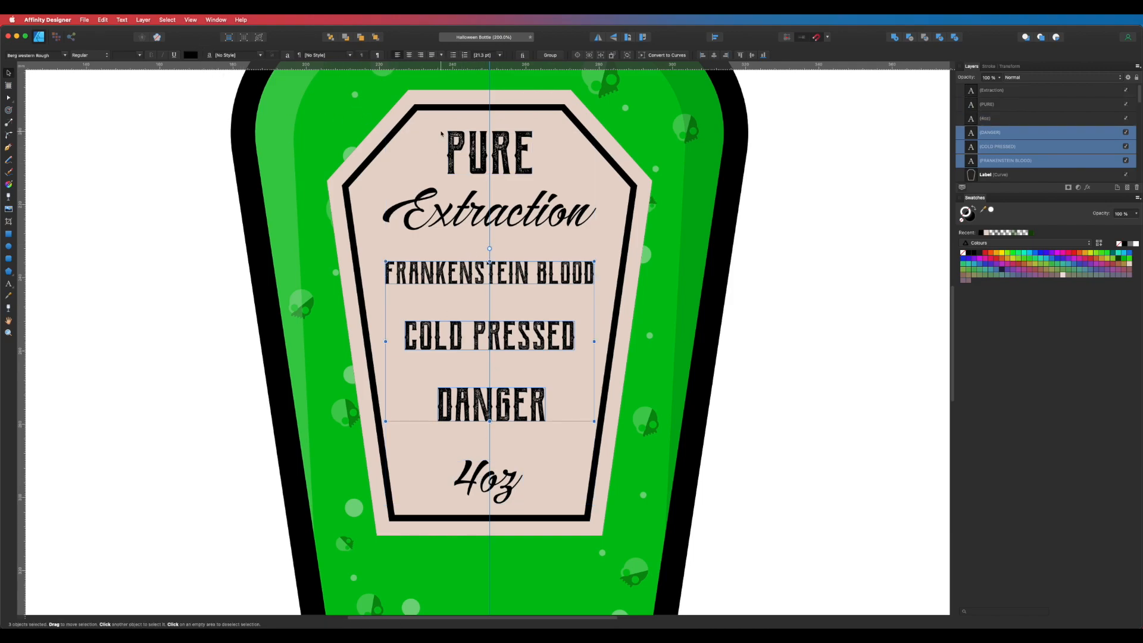
{"action": "left_click", "coordinate": [472, 143], "text": "shift"}
{"action": "left_click", "coordinate": [65, 56]}
{"action": "type", "text": "berg we"}
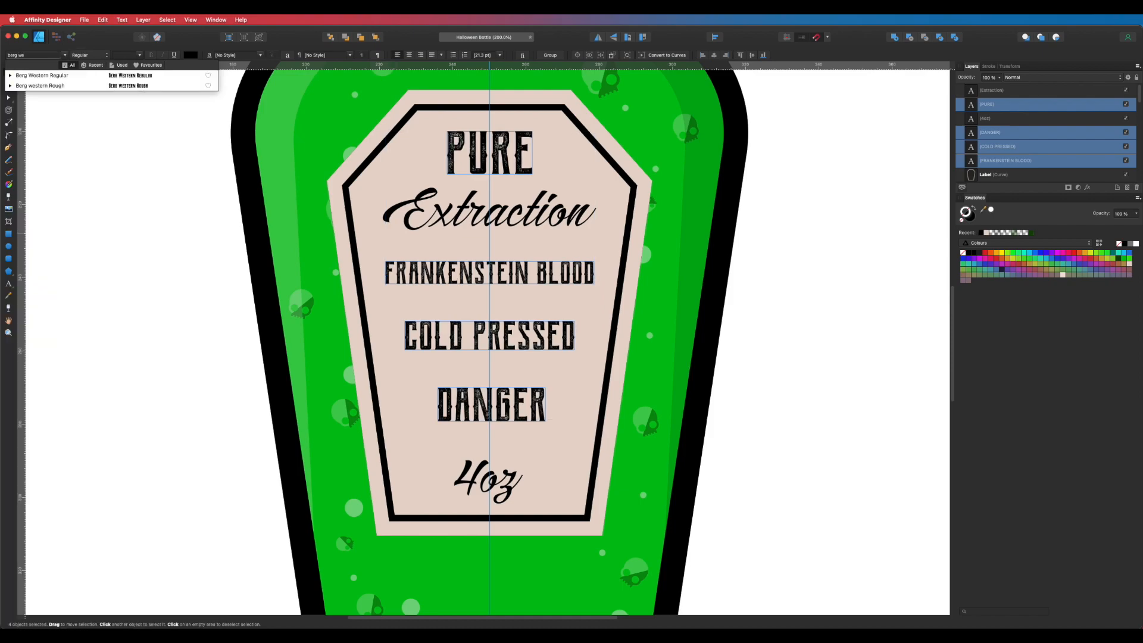
{"action": "left_click", "coordinate": [36, 75]}
{"action": "key", "text": "super+d"}
{"action": "left_click_drag", "start_coordinate": [584, 222], "coordinate": [581, 232]}
Move FRANKENSTEIN BLOOD up under Extraction, break it into two lines before BLOOD and centre-align its lines
{"action": "key", "text": "t"}
{"action": "key", "text": "v"}
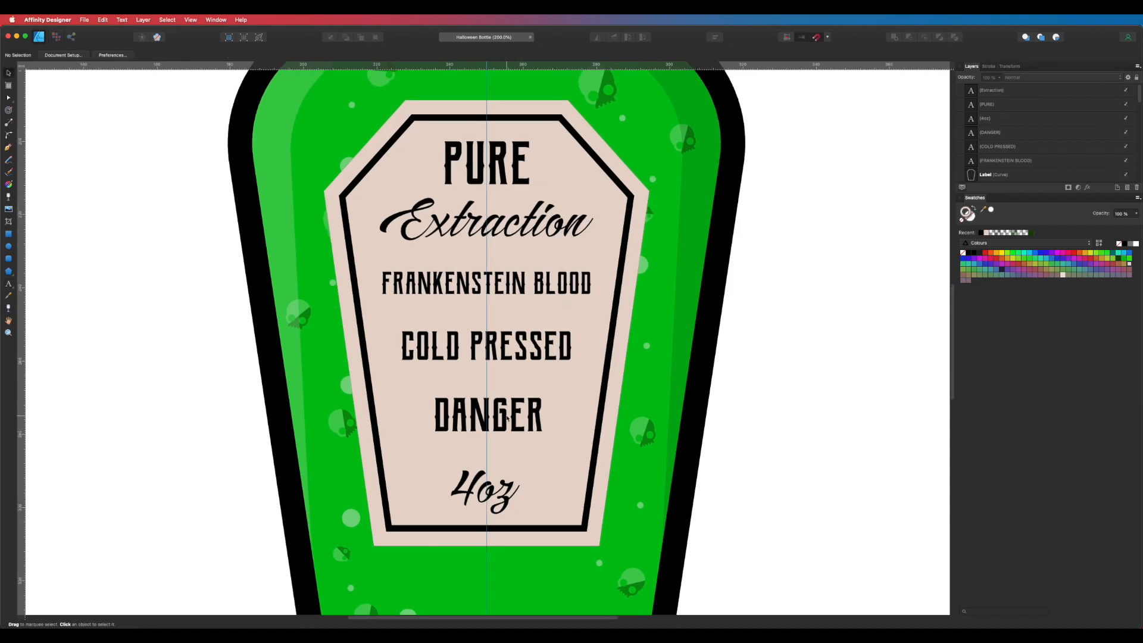
{"action": "left_click", "coordinate": [516, 346]}
{"action": "left_click_drag", "start_coordinate": [528, 279], "coordinate": [536, 257]}
{"action": "double_click", "coordinate": [536, 258]}
{"action": "key", "text": "BackSpace"}
{"action": "key", "text": "Return"}
{"action": "key", "text": "super+a"}
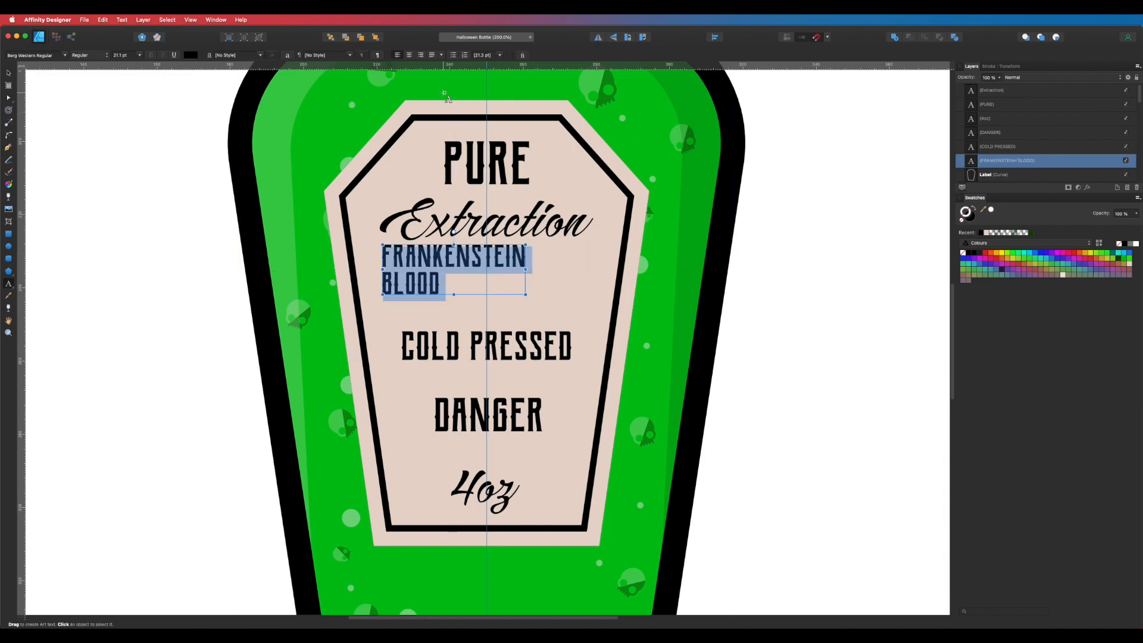
{"action": "left_click", "coordinate": [408, 55]}
{"action": "key", "text": "Escape"}
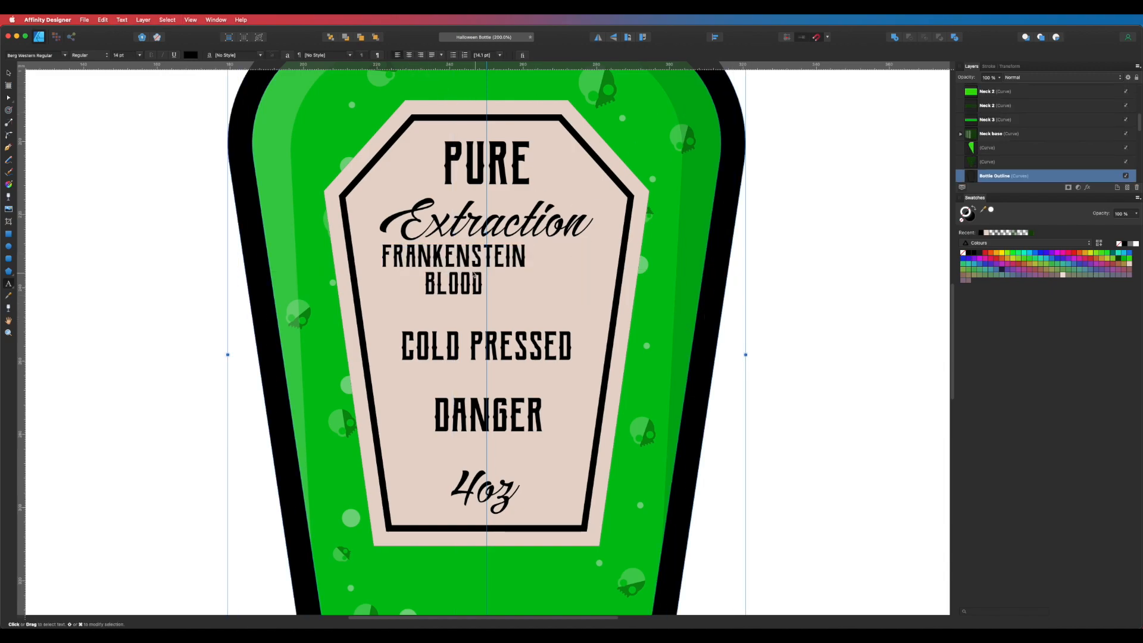
Enlarge the two-line FRANKENSTEIN BLOOD to about 34 pt, centre it beneath Extraction and move COLD PRESSED down to make room
{"action": "left_click_drag", "start_coordinate": [524, 294], "coordinate": [601, 325]}
{"action": "left_click_drag", "start_coordinate": [541, 350], "coordinate": [540, 374]}
{"action": "left_click", "coordinate": [524, 274]}
{"action": "left_click_drag", "start_coordinate": [524, 274], "coordinate": [524, 291]}
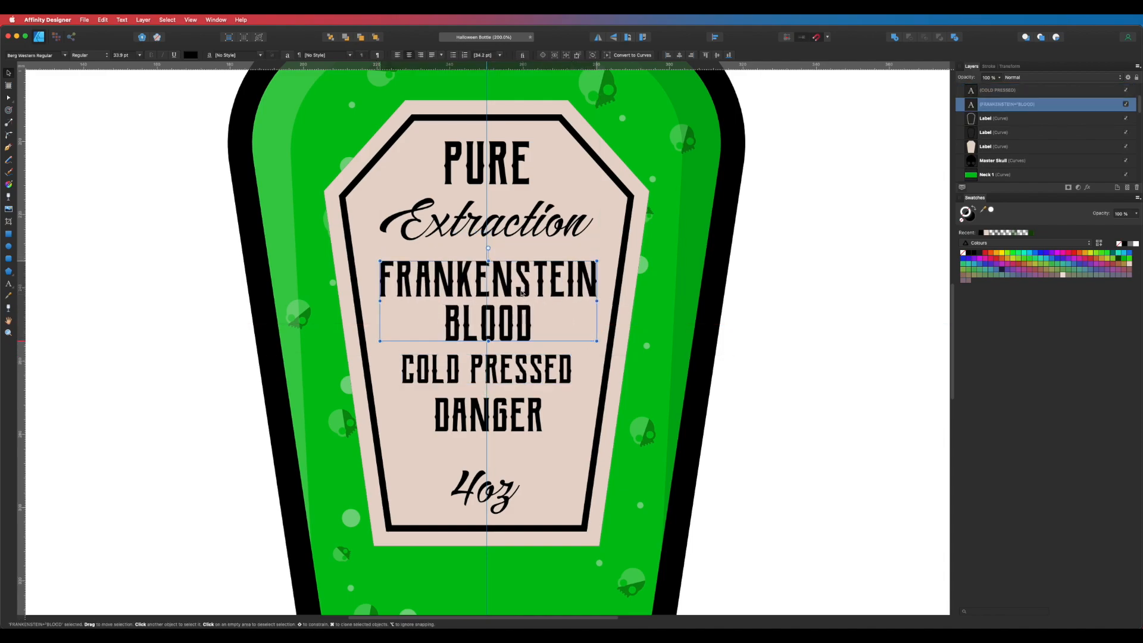
{"action": "left_click_drag", "start_coordinate": [597, 261], "coordinate": [540, 263]}
Nudge PURE, Extraction, FRANKENSTEIN BLOOD and COLD PRESSED slightly upward to even out the spacing between the lines
{"action": "left_click", "coordinate": [513, 221]}
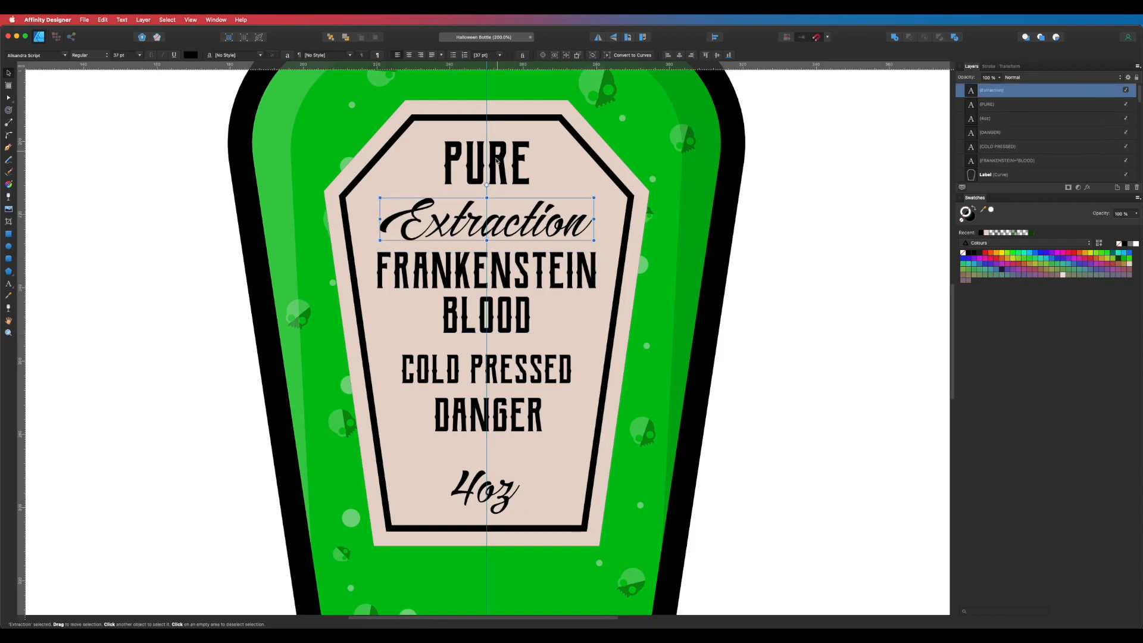
{"action": "left_click_drag", "start_coordinate": [498, 153], "coordinate": [498, 149]}
{"action": "left_click_drag", "start_coordinate": [516, 222], "coordinate": [516, 214]}
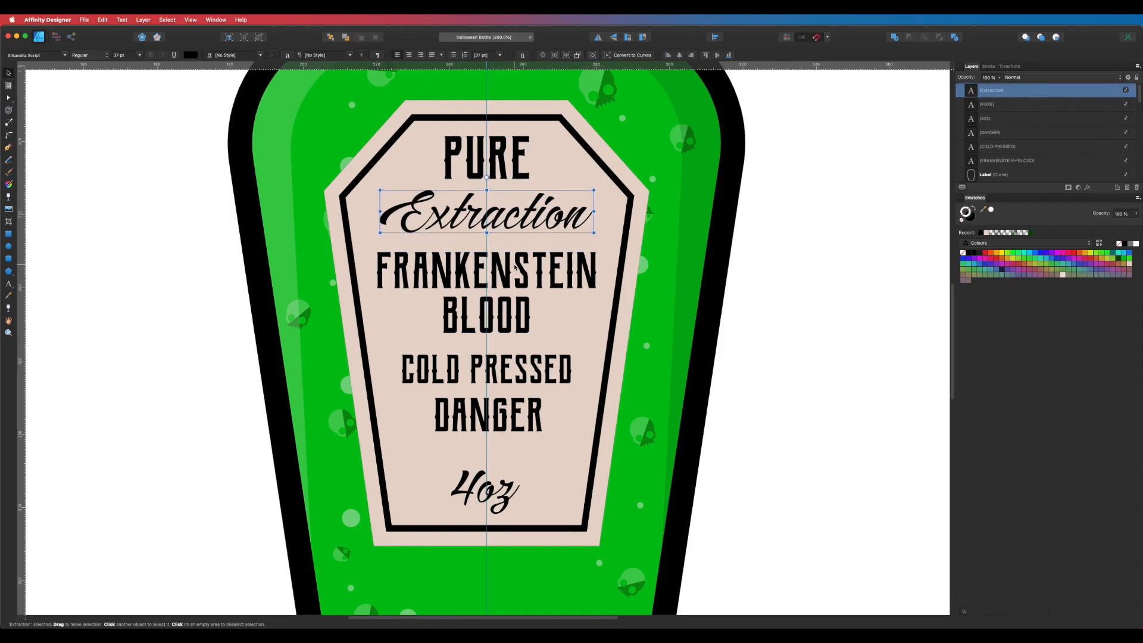
{"action": "left_click_drag", "start_coordinate": [515, 268], "coordinate": [515, 260]}
{"action": "left_click_drag", "start_coordinate": [504, 352], "coordinate": [503, 347]}
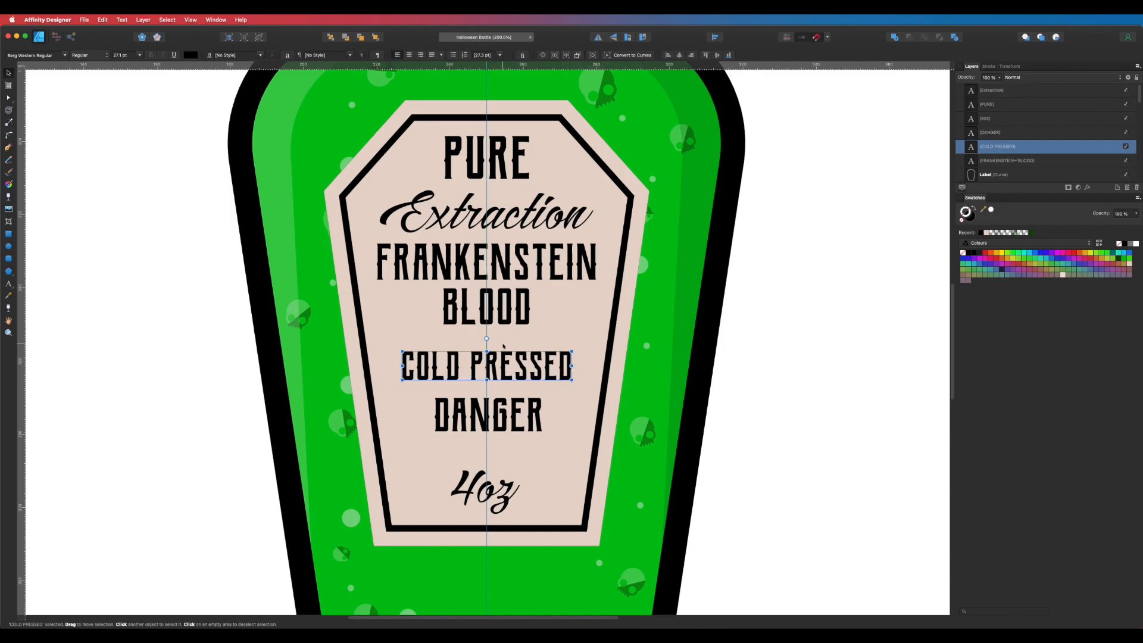
Draw a thin black rectangle as a divider between BLOOD and COLD PRESSED and centre it on the label
{"action": "key", "text": "m"}
{"action": "left_click_drag", "start_coordinate": [389, 335], "coordinate": [572, 337]}
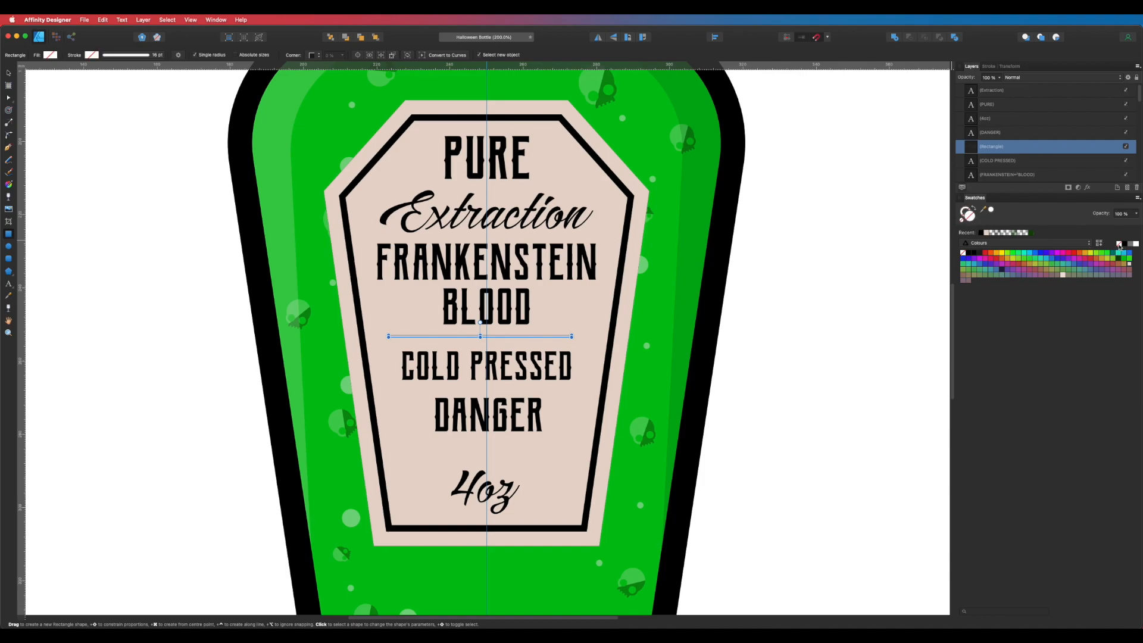
{"action": "left_click", "coordinate": [1124, 244]}
{"action": "left_click_drag", "start_coordinate": [475, 335], "coordinate": [505, 346]}
{"action": "left_click_drag", "start_coordinate": [589, 337], "coordinate": [589, 337]}
{"action": "key", "text": "super+2"}
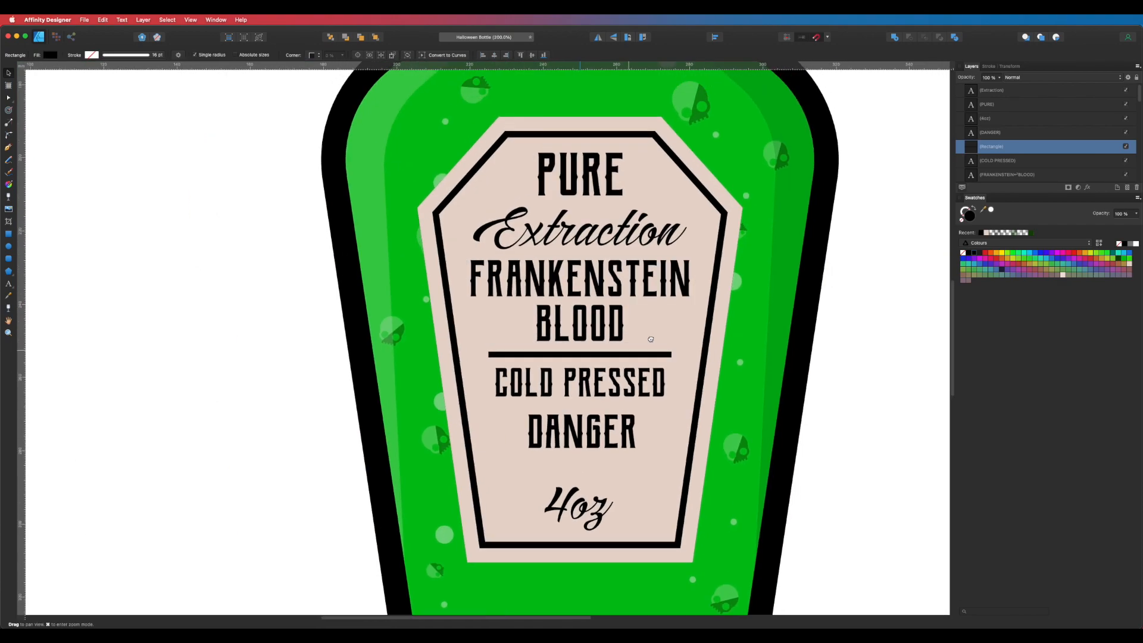
Place a copy of the divider bar at mid-height of PURE and shorten it to a small dash right of the word
{"action": "left_click_drag", "start_coordinate": [601, 383], "coordinate": [606, 201]}
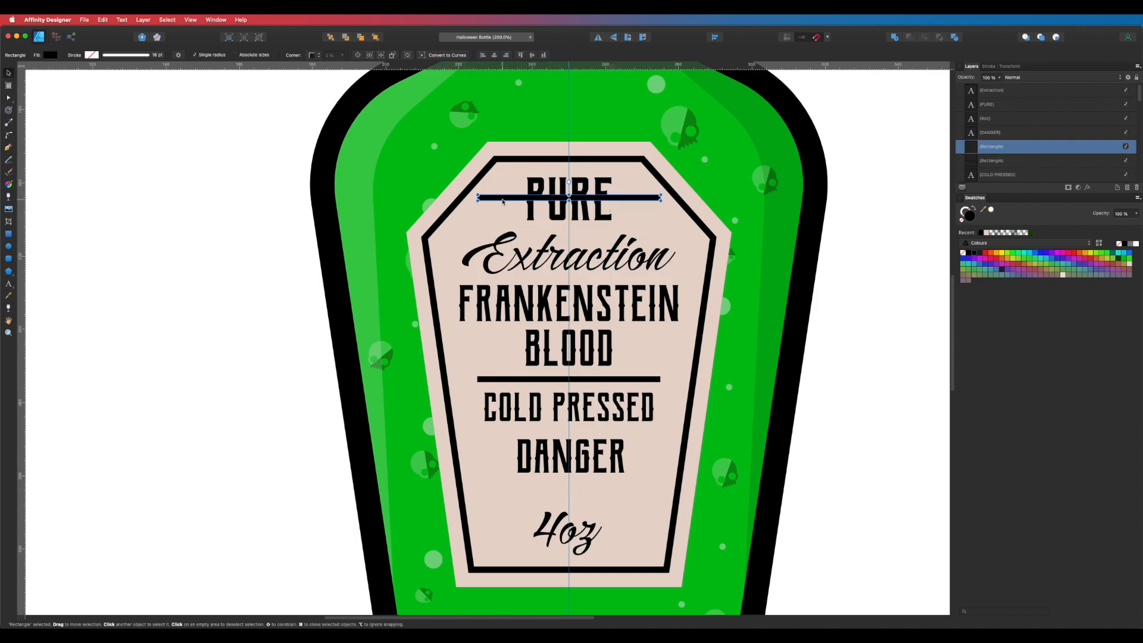
{"action": "scroll", "coordinate": [547, 193], "scroll_direction": "up", "scroll_amount": 5}
{"action": "left_click_drag", "start_coordinate": [358, 203], "coordinate": [761, 203]}
{"action": "left_click_drag", "start_coordinate": [857, 206], "coordinate": [847, 203]}
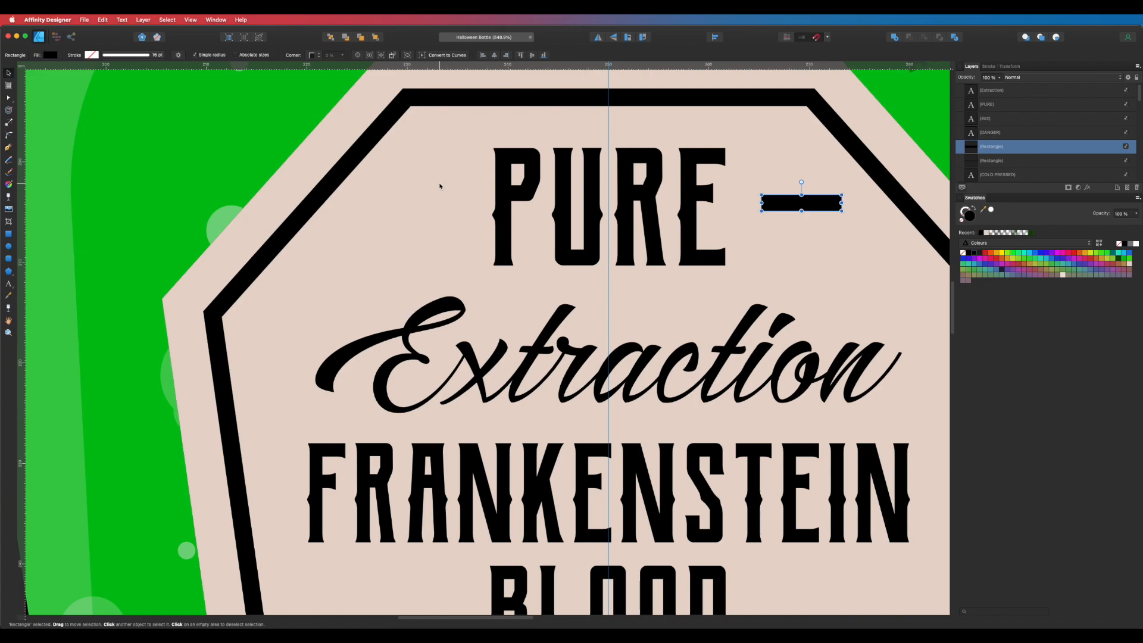
Convert the small dash to curves and round its two outer corners to a radius of about 0.8 mm
{"action": "key", "text": "super+Return"}
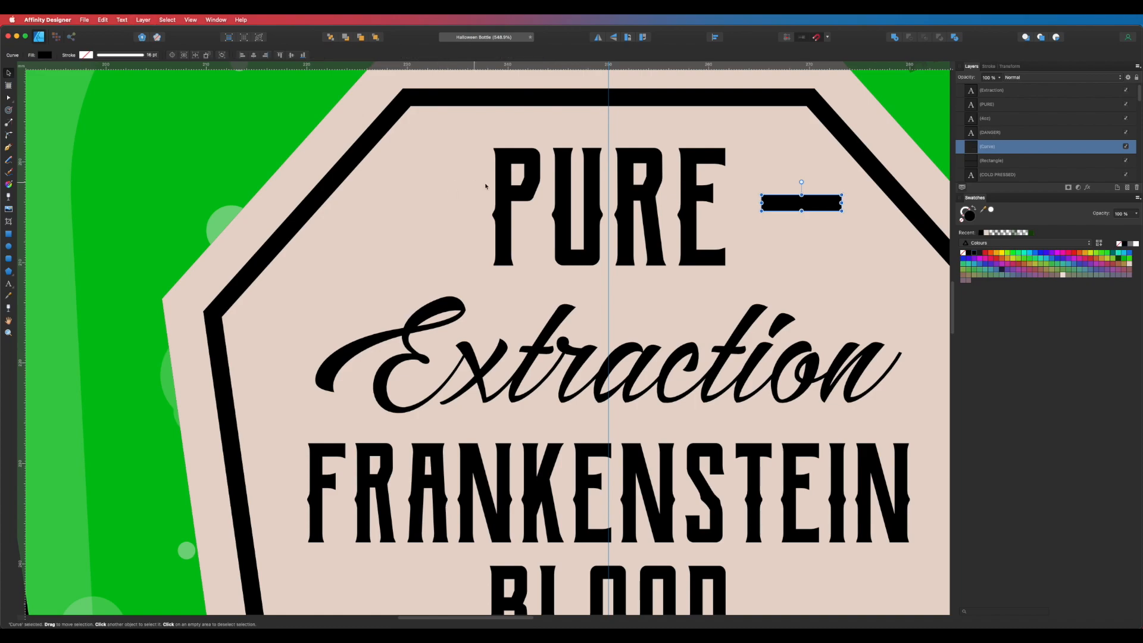
{"action": "key", "text": "a"}
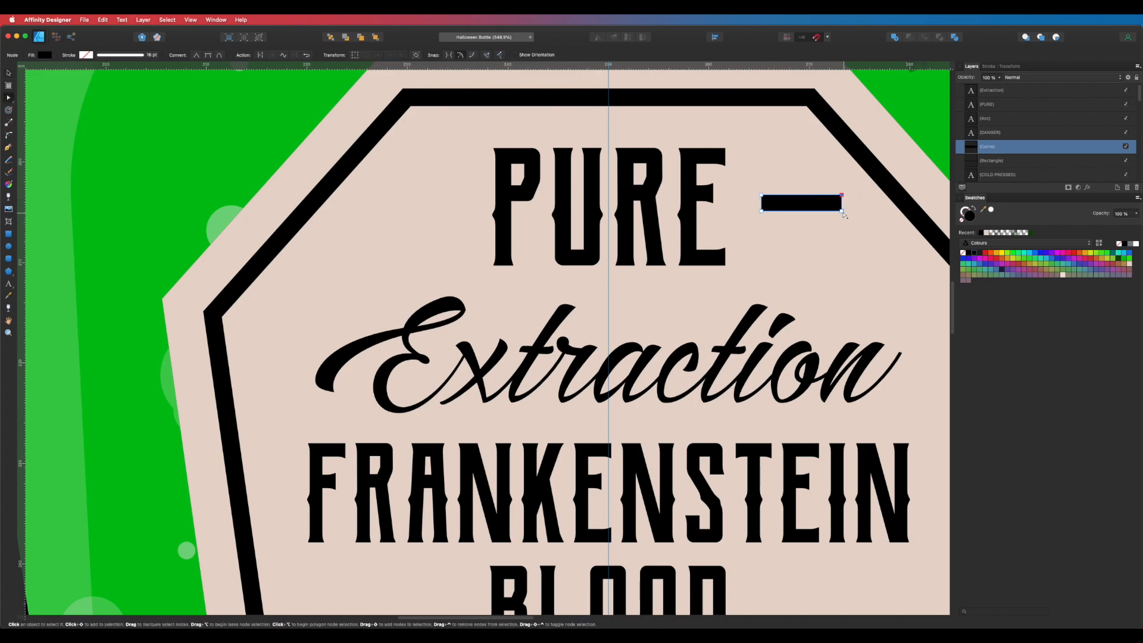
{"action": "left_click", "coordinate": [841, 211]}
{"action": "left_click", "coordinate": [10, 136]}
{"action": "left_click_drag", "start_coordinate": [843, 199], "coordinate": [819, 201]}
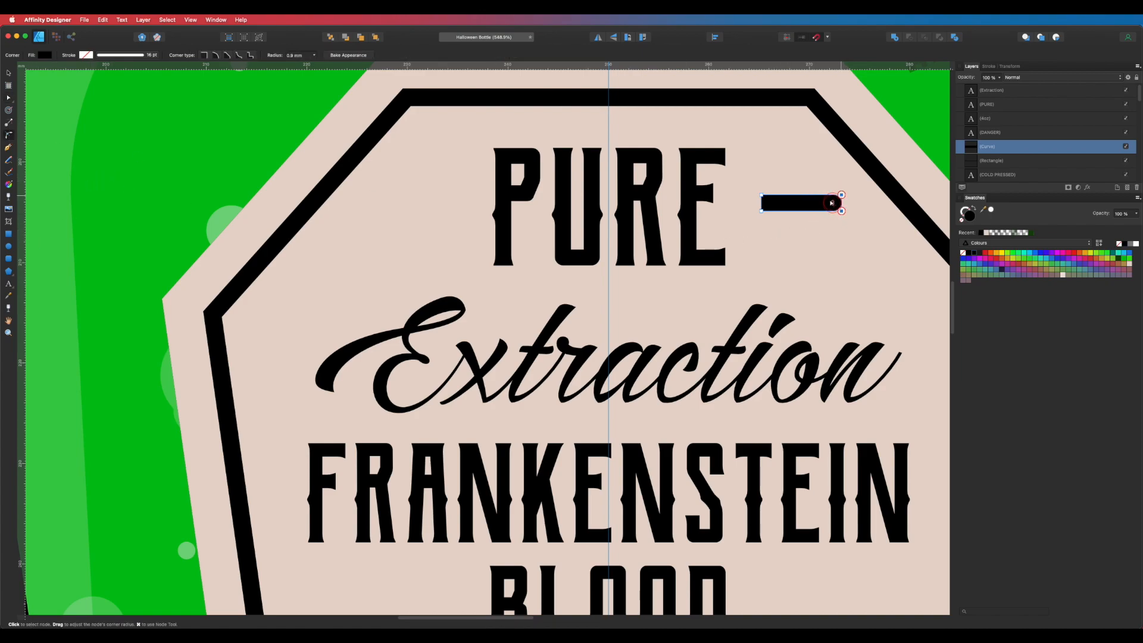
Place a copy of the rounded dash at the same height on the left side of PURE
{"action": "left_click", "coordinate": [898, 181]}
{"action": "left_click", "coordinate": [802, 203]}
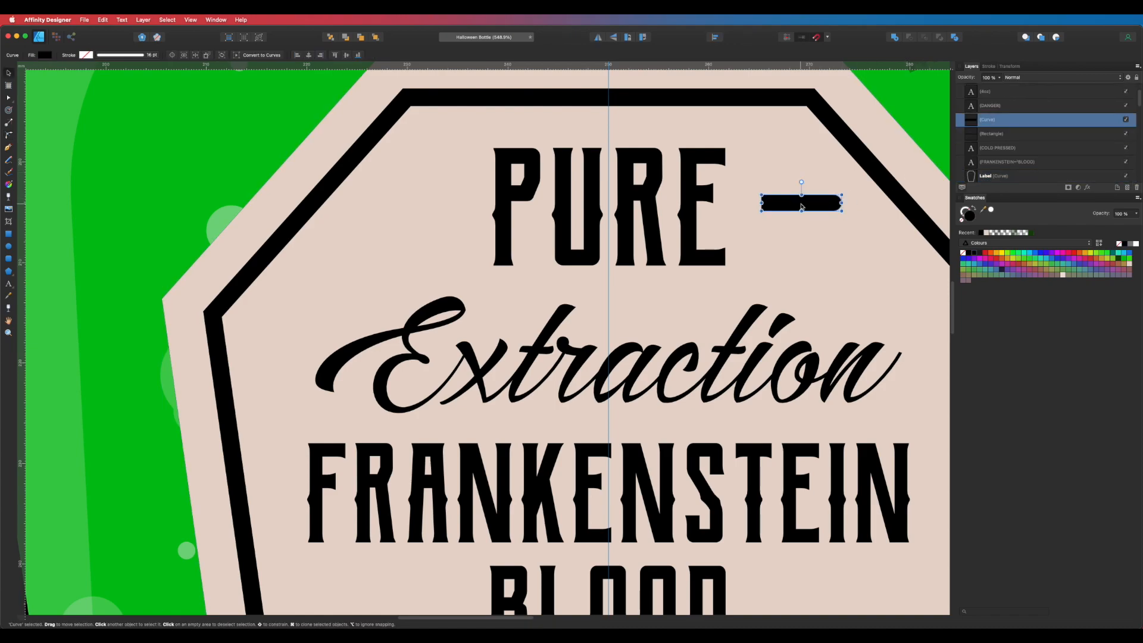
{"action": "key", "text": "v"}
{"action": "left_click_drag", "start_coordinate": [810, 211], "coordinate": [422, 211]}
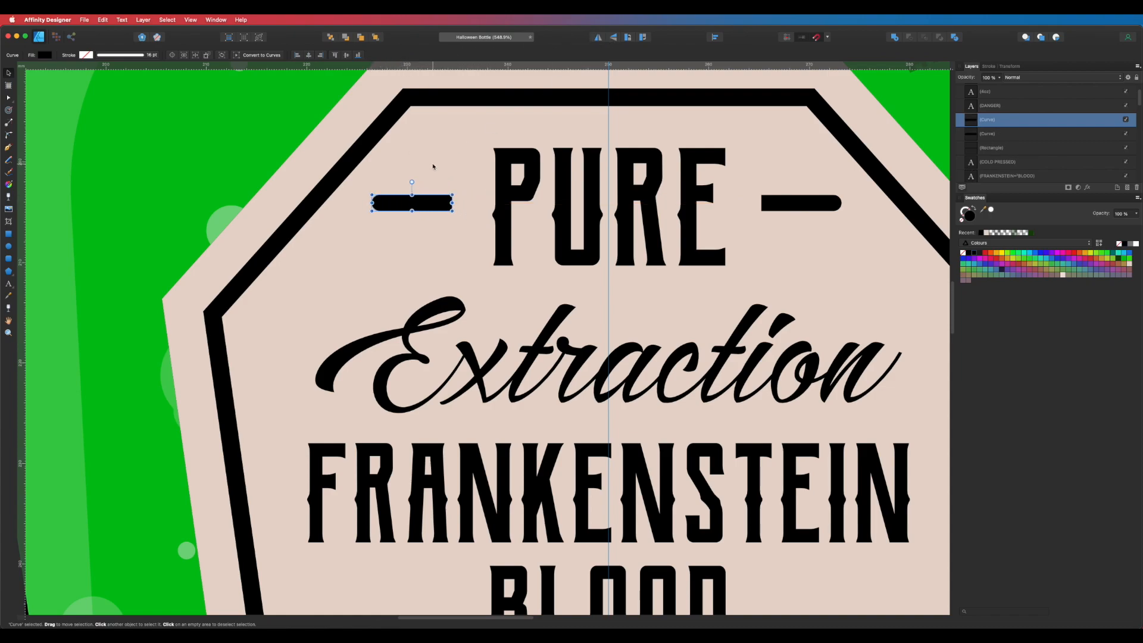
Nudge the left dash slightly toward PURE so it mirrors the right dash
{"action": "left_click_drag", "start_coordinate": [420, 208], "coordinate": [432, 207]}
{"action": "left_click", "coordinate": [733, 246], "text": "alt+super"}
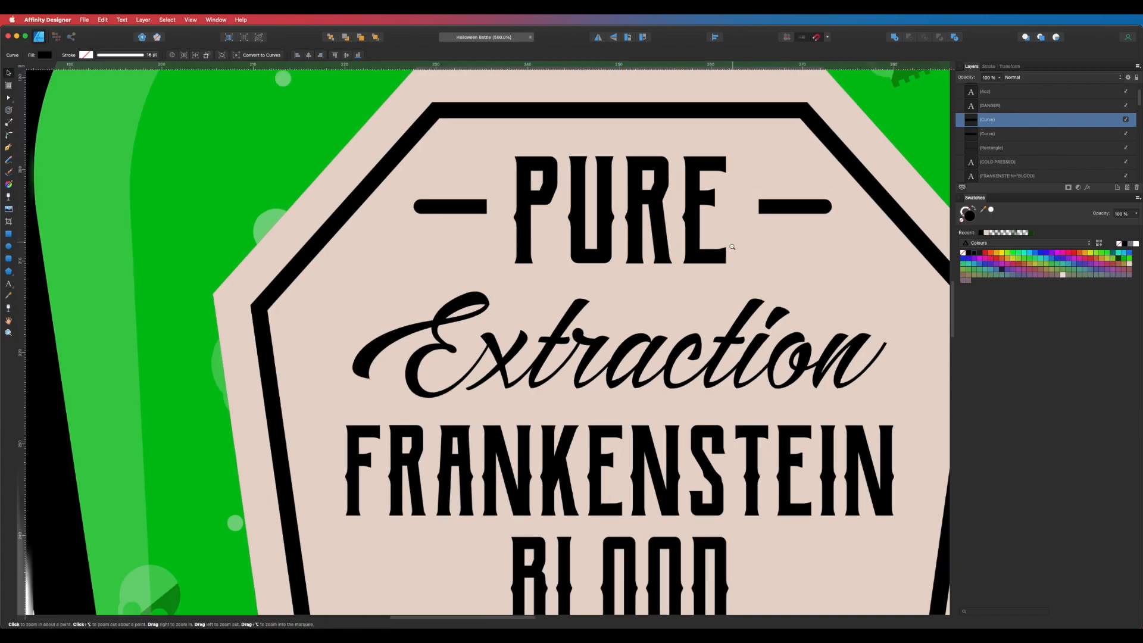
{"action": "left_click", "coordinate": [732, 247], "text": "alt+super"}
{"action": "left_click_drag", "start_coordinate": [732, 247], "coordinate": [660, 147]}
Convert the divider bar under BLOOD to curves and round the two corners of its right end
{"action": "left_click", "coordinate": [668, 315]}
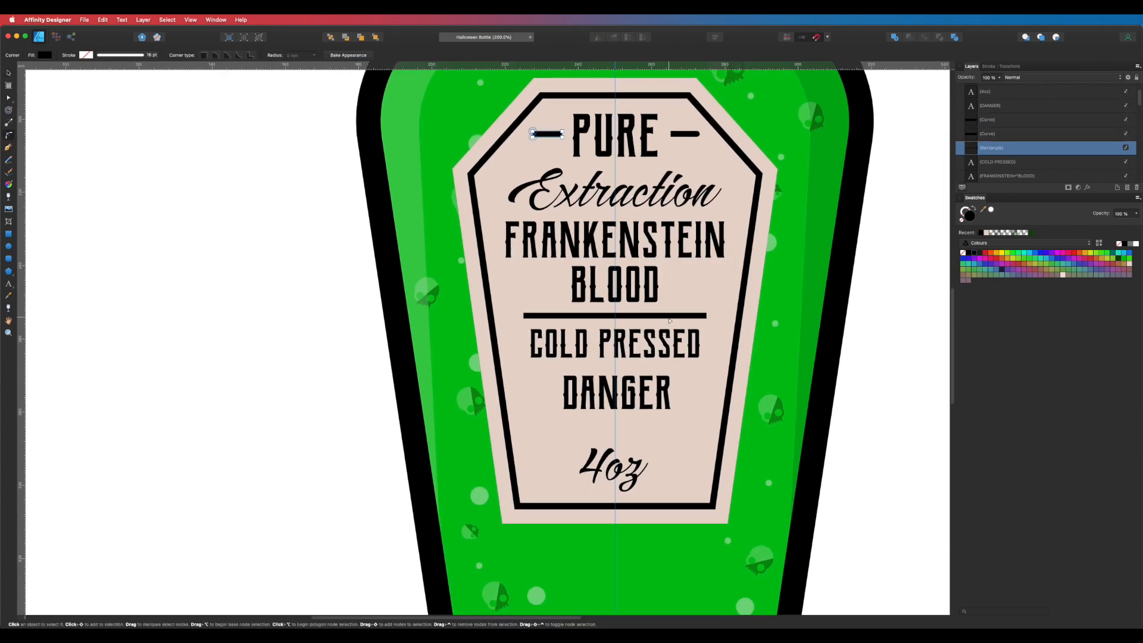
{"action": "left_click_drag", "start_coordinate": [658, 317], "coordinate": [766, 354]}
{"action": "key", "text": "c"}
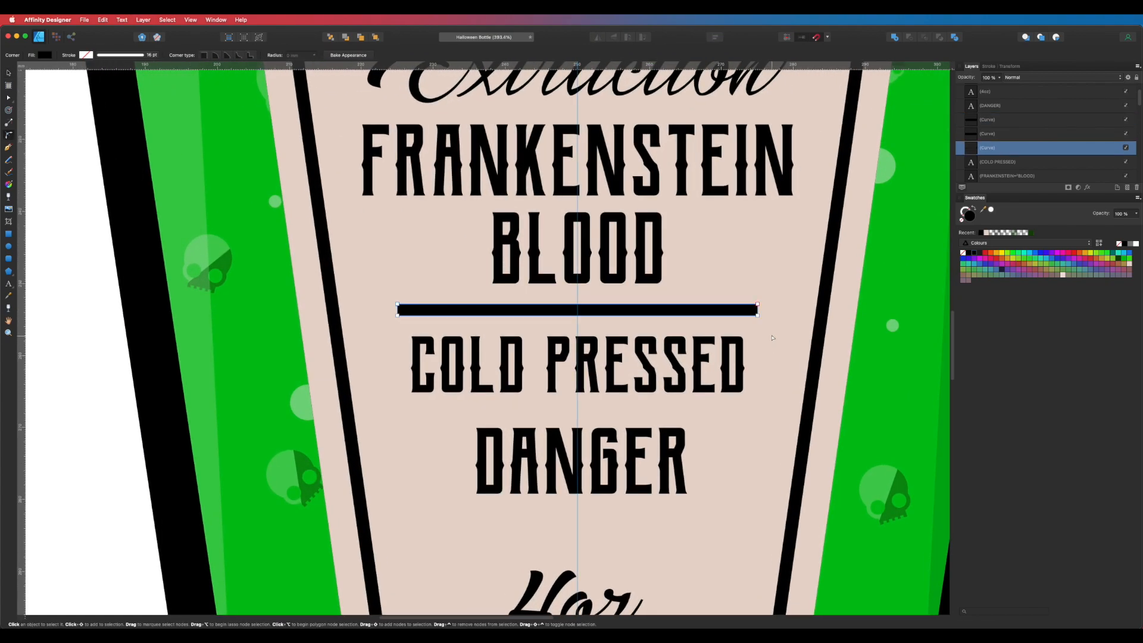
{"action": "left_click", "coordinate": [758, 304]}
{"action": "left_click", "coordinate": [758, 316], "text": "shift"}
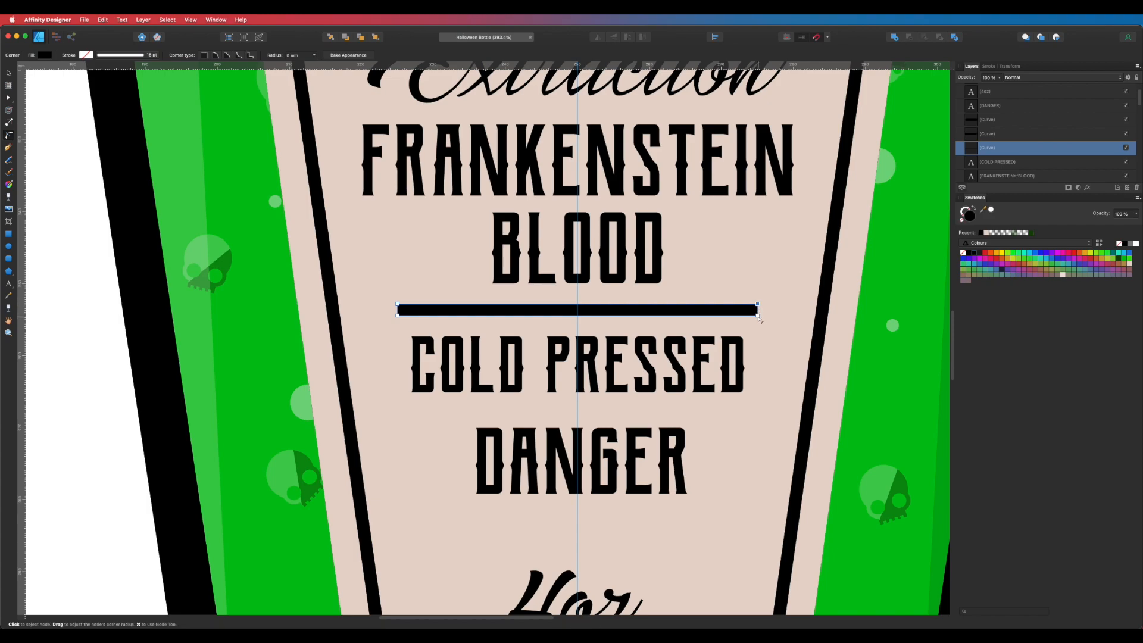
Round the two corners at the divider bar's left end to a radius of about 0.7 mm
{"action": "left_click", "coordinate": [399, 311]}
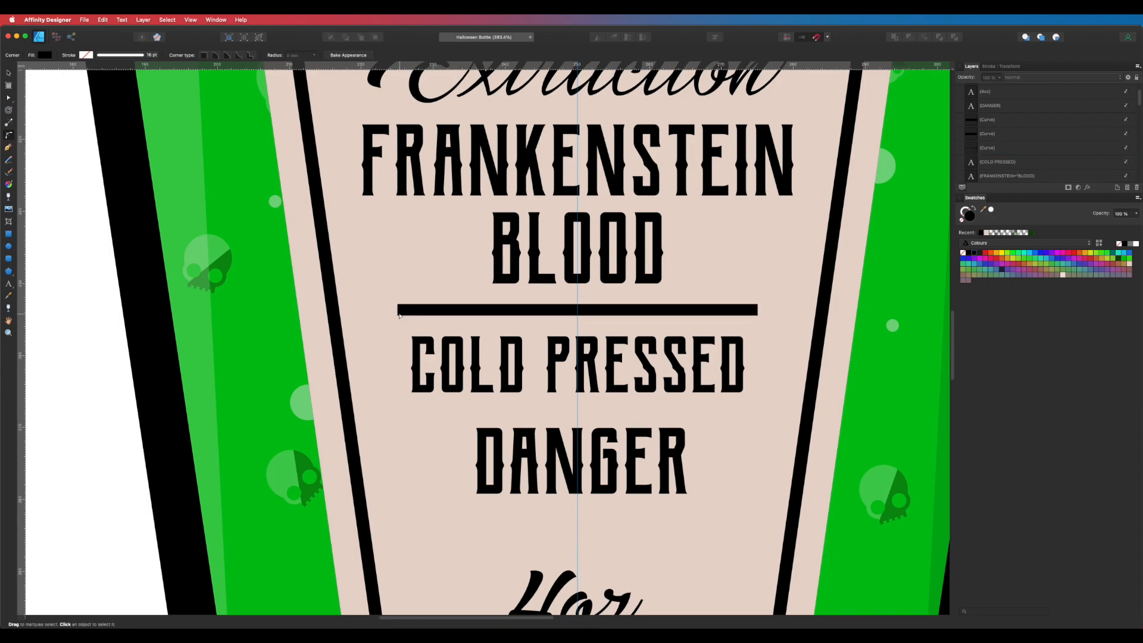
{"action": "left_click", "coordinate": [399, 313]}
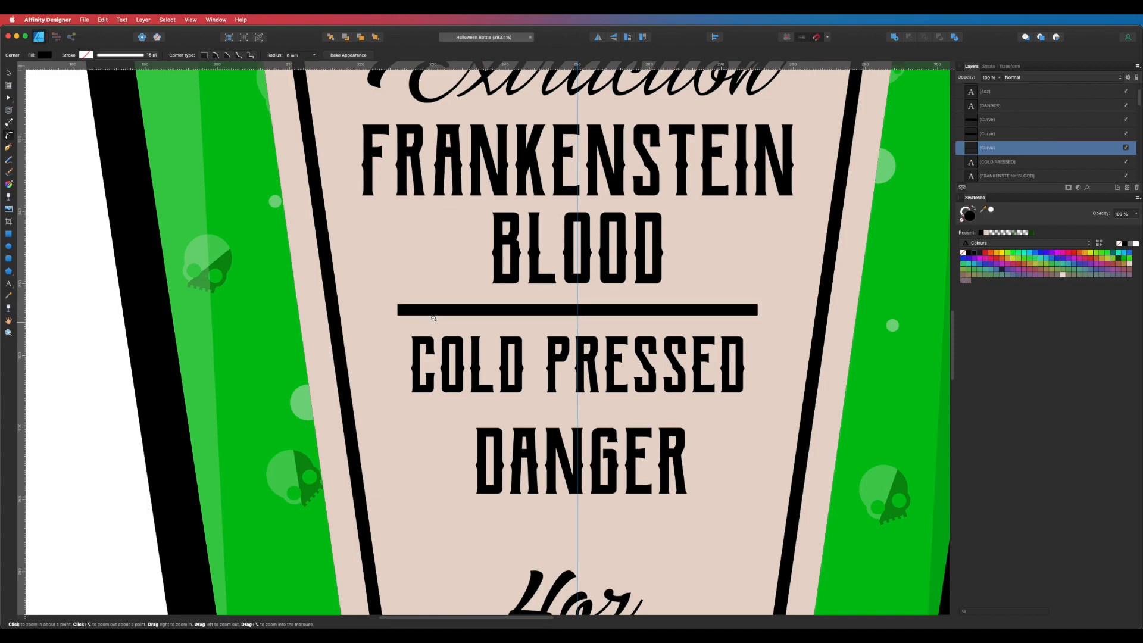
{"action": "scroll", "coordinate": [426, 316], "scroll_direction": "up", "scroll_amount": 5}
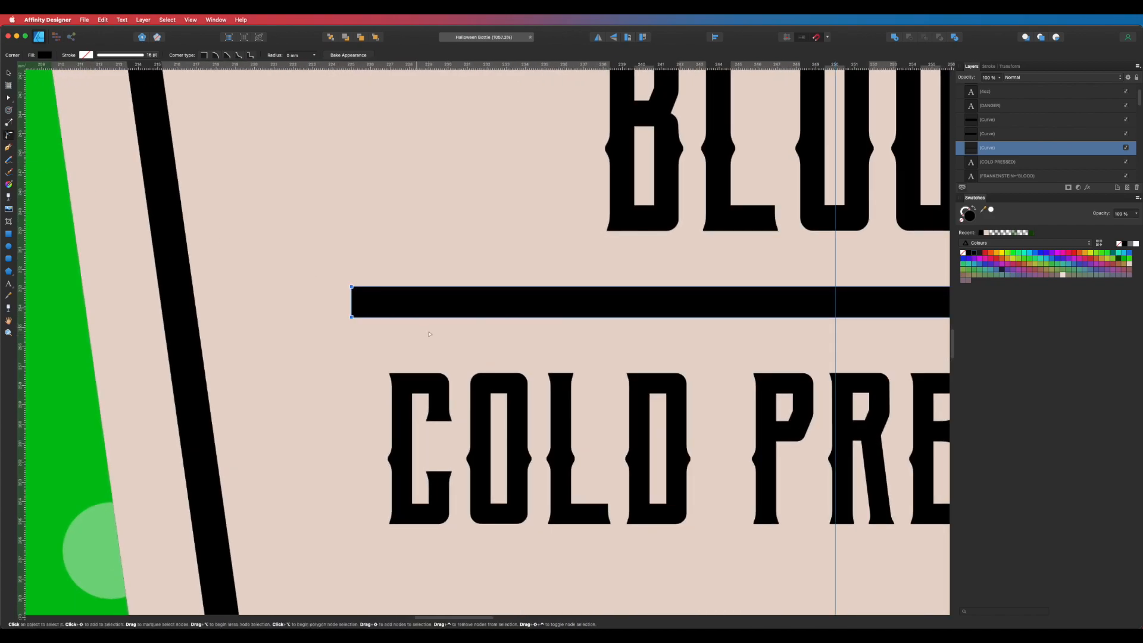
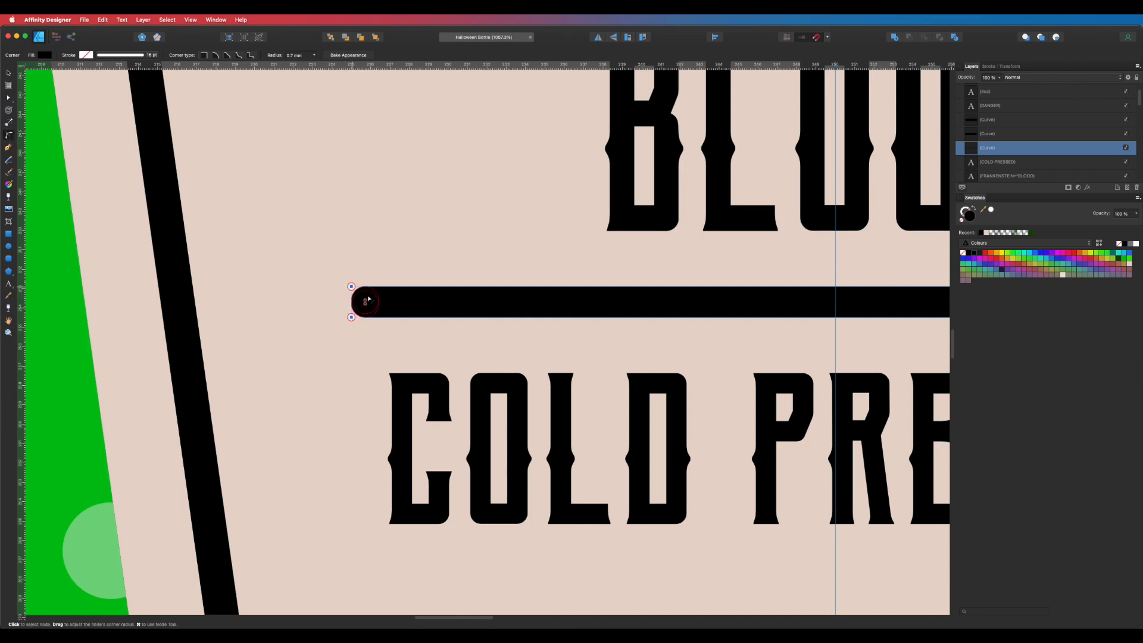
{"action": "key", "text": "v"}
{"action": "left_click", "coordinate": [770, 329]}
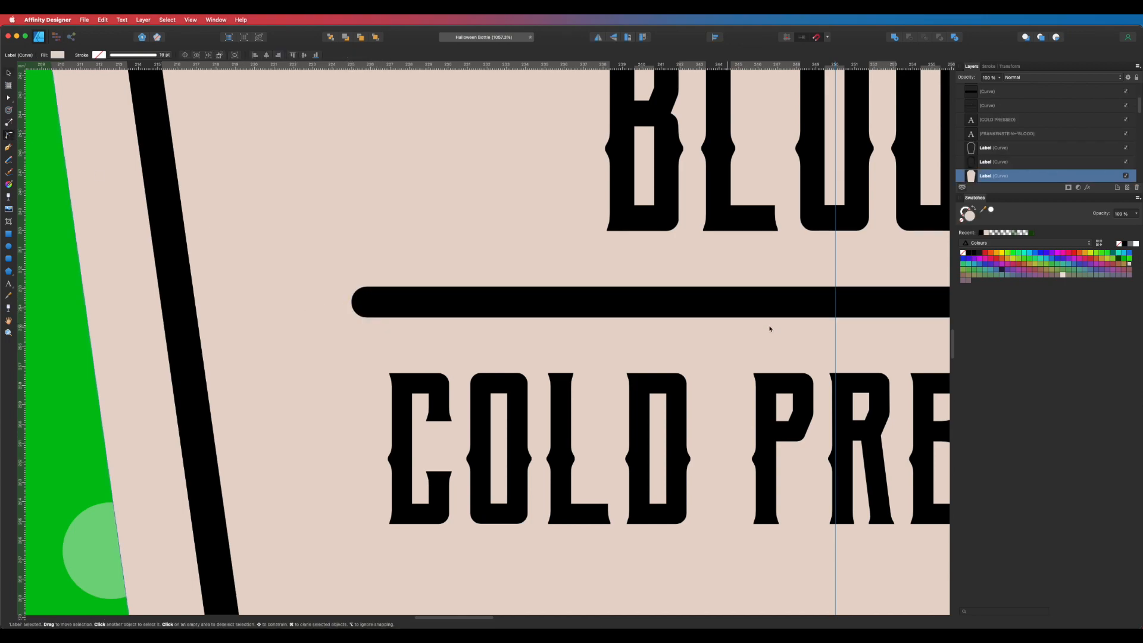
{"action": "scroll", "coordinate": [728, 304], "scroll_direction": "down", "scroll_amount": 3}
{"action": "scroll", "coordinate": [728, 303], "scroll_direction": "down", "scroll_amount": 10}
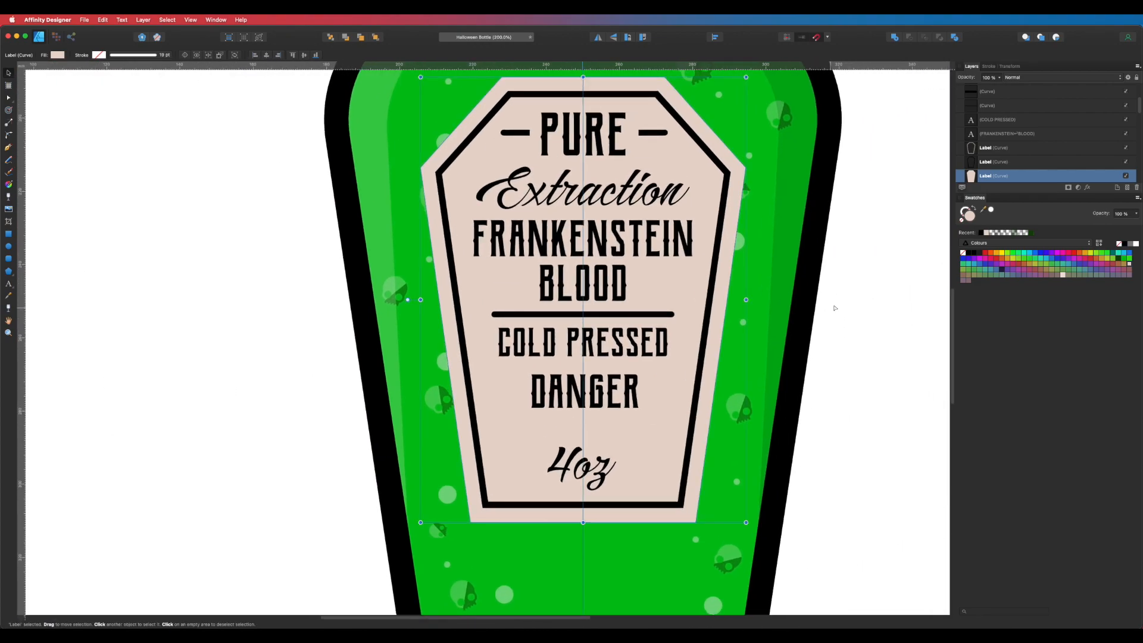
Move DANGER slightly down in the space between COLD PRESSED and 4oz
{"action": "key", "text": "a"}
{"action": "left_click", "coordinate": [847, 302]}
{"action": "left_click_drag", "start_coordinate": [744, 332], "coordinate": [622, 345]}
{"action": "left_click_drag", "start_coordinate": [691, 341], "coordinate": [750, 362]}
{"action": "key", "text": "v"}
{"action": "scroll", "coordinate": [601, 381], "scroll_direction": "up", "scroll_amount": 5}
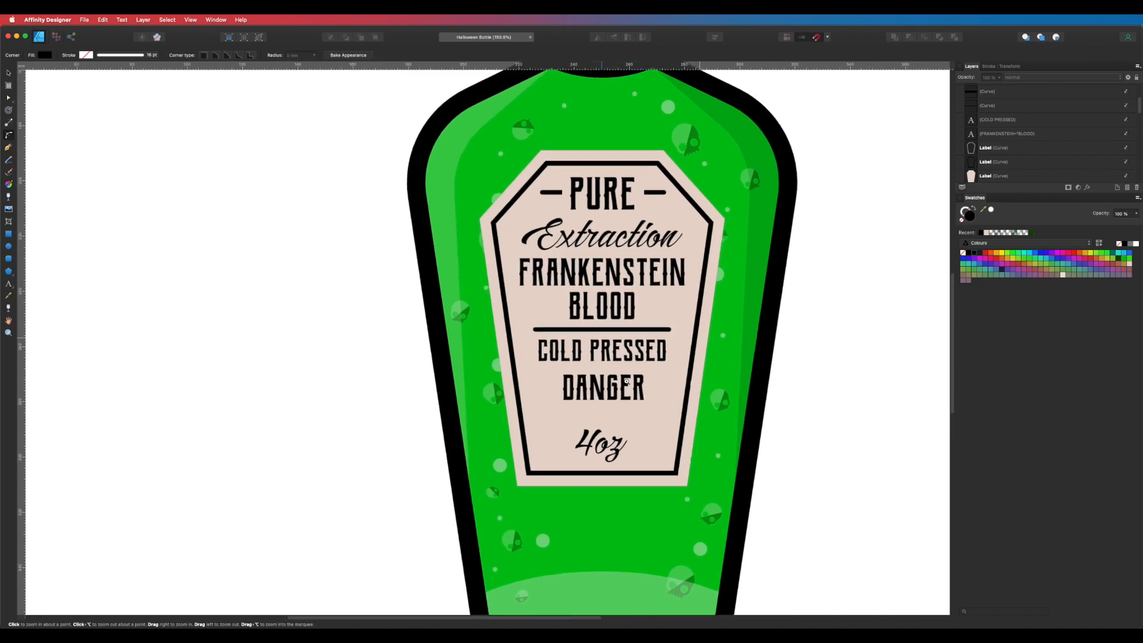
{"action": "left_click", "coordinate": [589, 396]}
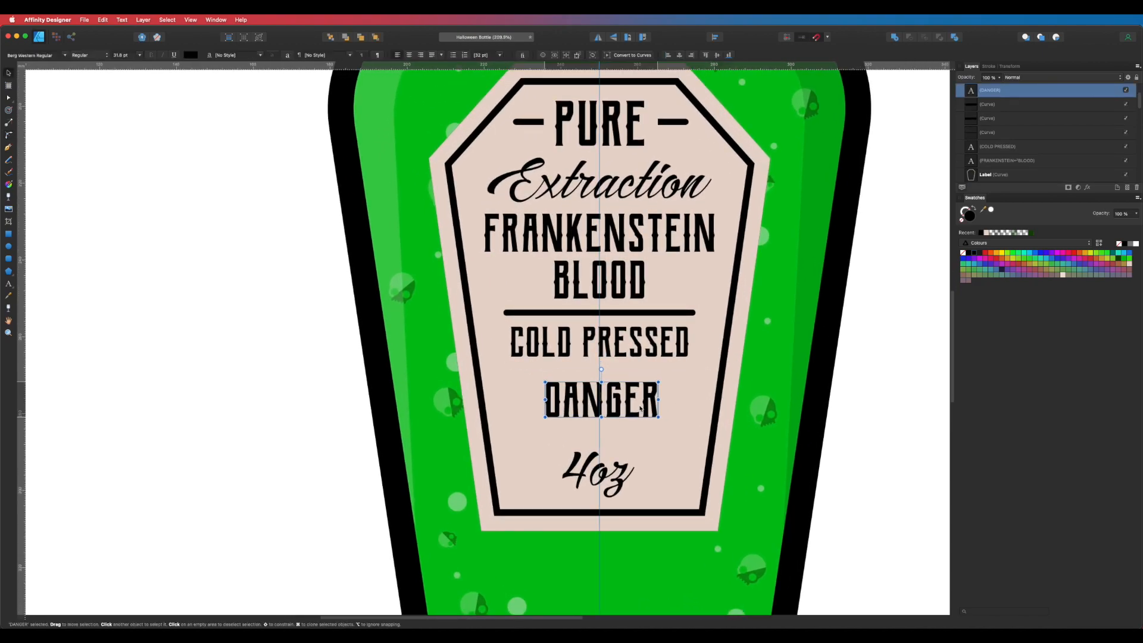
{"action": "scroll", "coordinate": [588, 396], "scroll_direction": "up", "scroll_amount": 5}
{"action": "scroll", "coordinate": [682, 419], "scroll_direction": "down", "scroll_amount": 5}
{"action": "key", "text": "a"}
{"action": "left_click", "coordinate": [644, 378]}
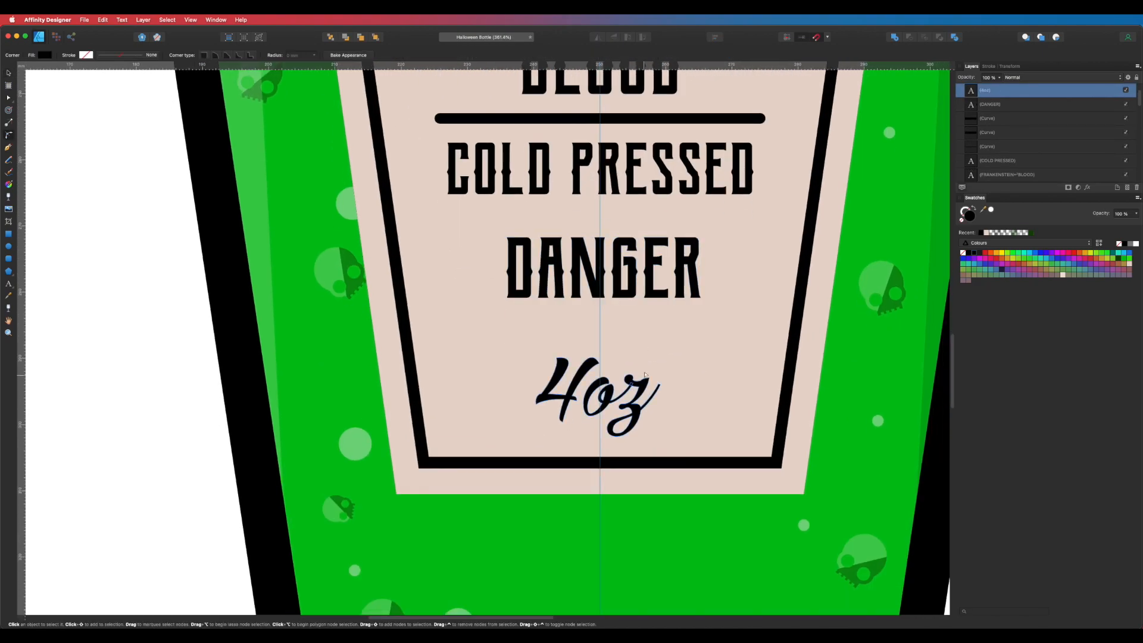
{"action": "key", "text": "v"}
{"action": "scroll", "coordinate": [645, 331], "scroll_direction": "down", "scroll_amount": 5}
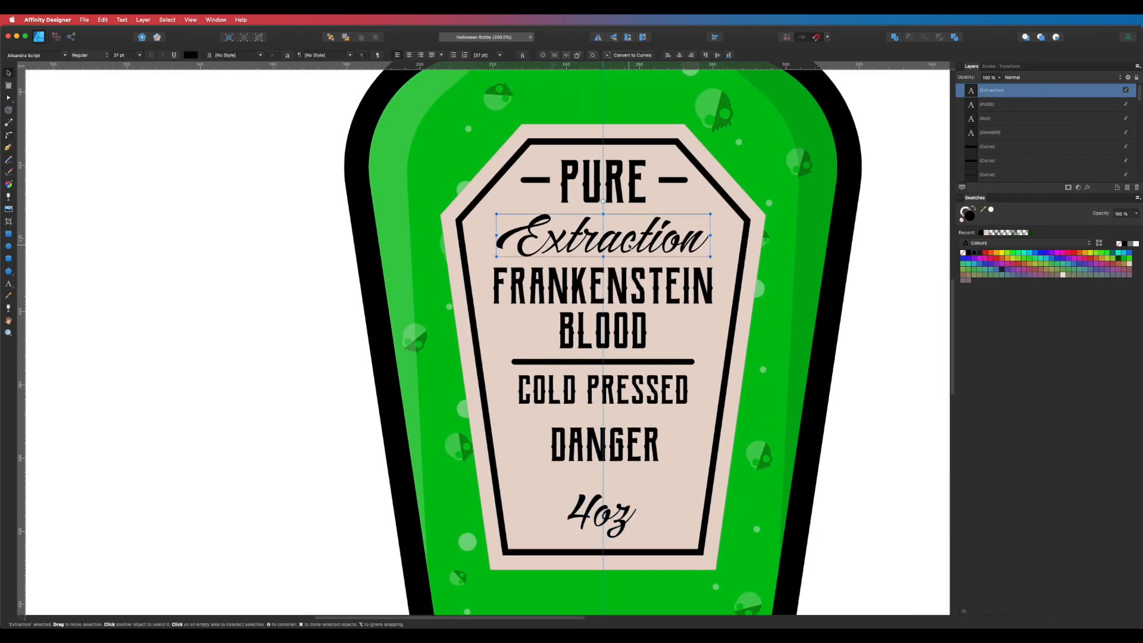
Move Extraction up close beneath PURE, and shift FRANKENSTEIN BLOOD and the divider bar slightly up
{"action": "left_click", "coordinate": [629, 240]}
{"action": "left_click", "coordinate": [868, 310]}
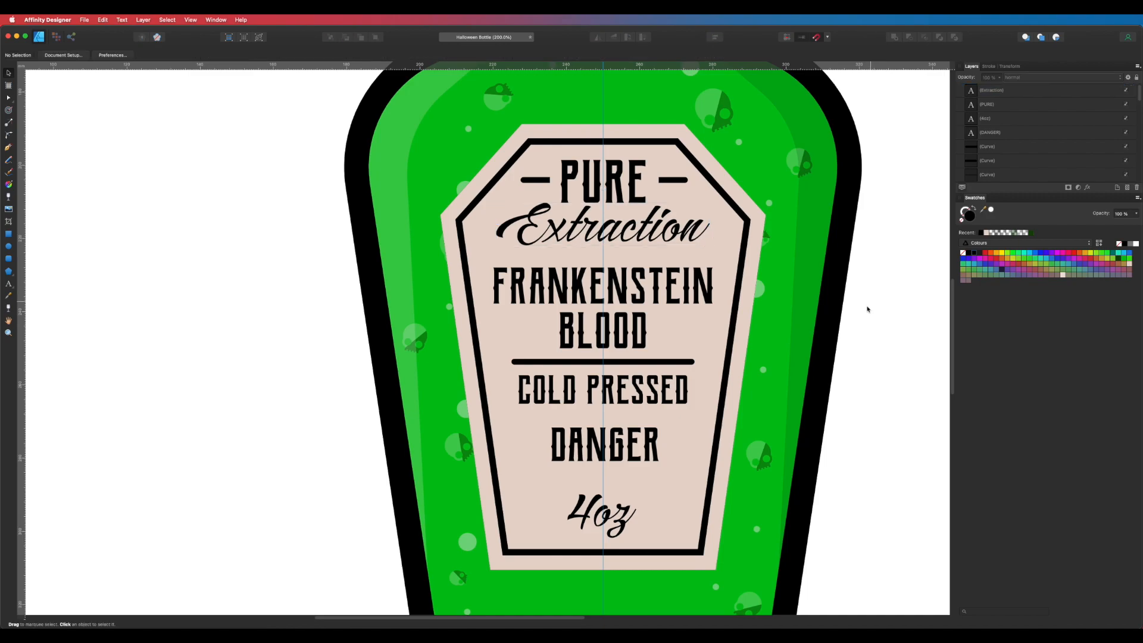
{"action": "left_click", "coordinate": [640, 306]}
{"action": "left_click_drag", "start_coordinate": [662, 294], "coordinate": [660, 287]}
{"action": "left_click_drag", "start_coordinate": [650, 362], "coordinate": [650, 356]}
Shrink COLD PRESSED and place it just under the divider, and shrink 4oz near the label's bottom border
{"action": "left_click", "coordinate": [639, 392]}
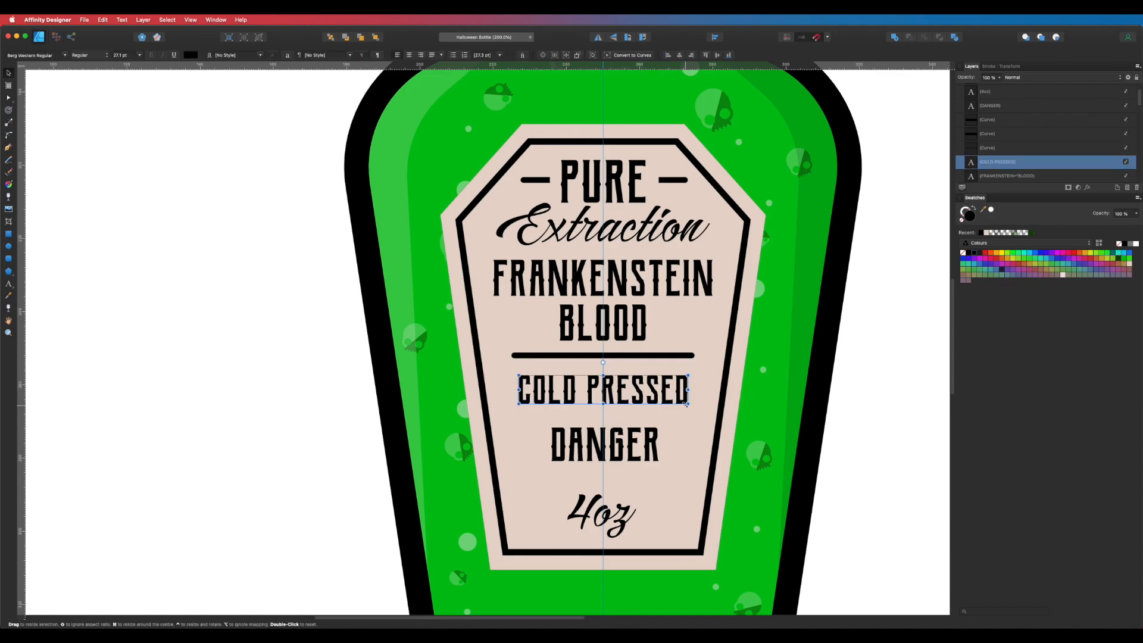
{"action": "left_click_drag", "start_coordinate": [688, 404], "coordinate": [630, 386]}
{"action": "left_click", "coordinate": [621, 449]}
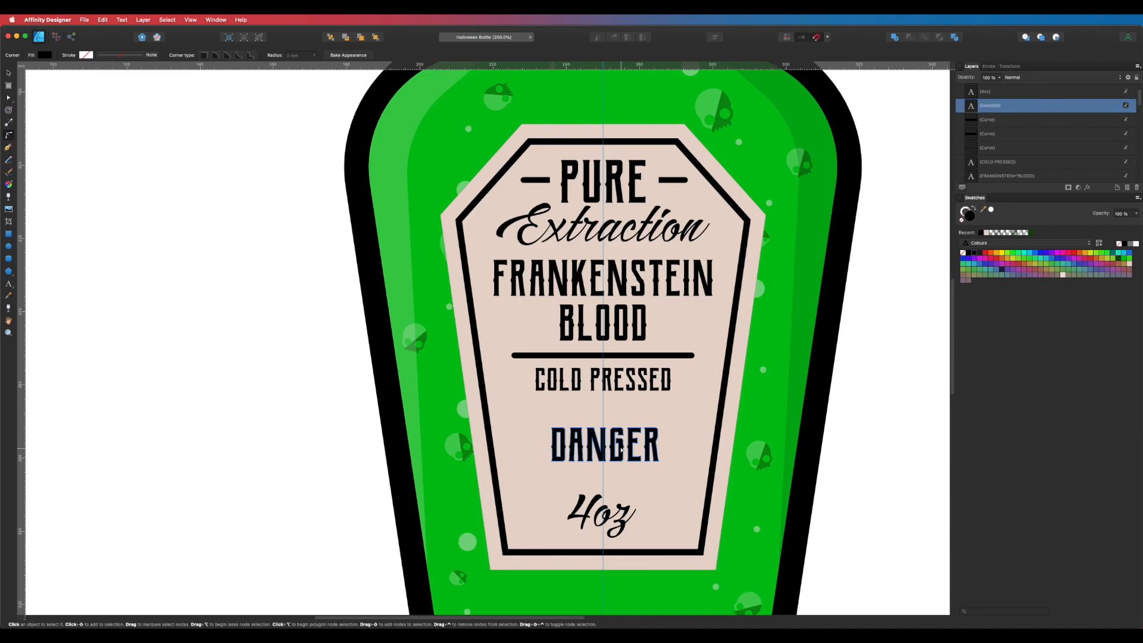
{"action": "left_click", "coordinate": [622, 523]}
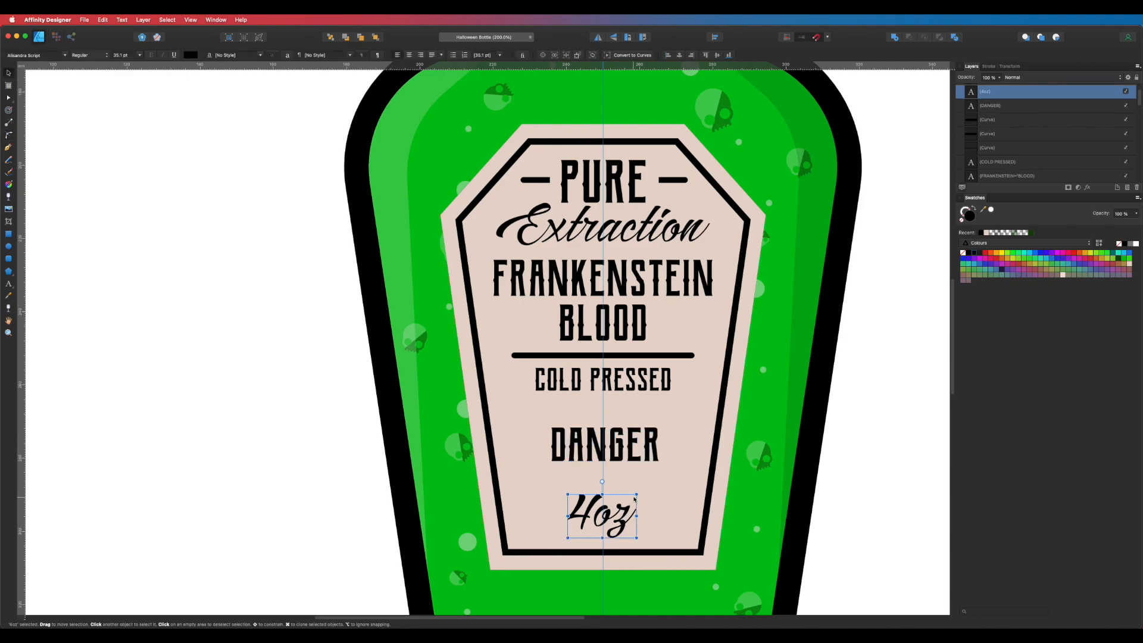
{"action": "left_click_drag", "start_coordinate": [634, 497], "coordinate": [616, 533]}
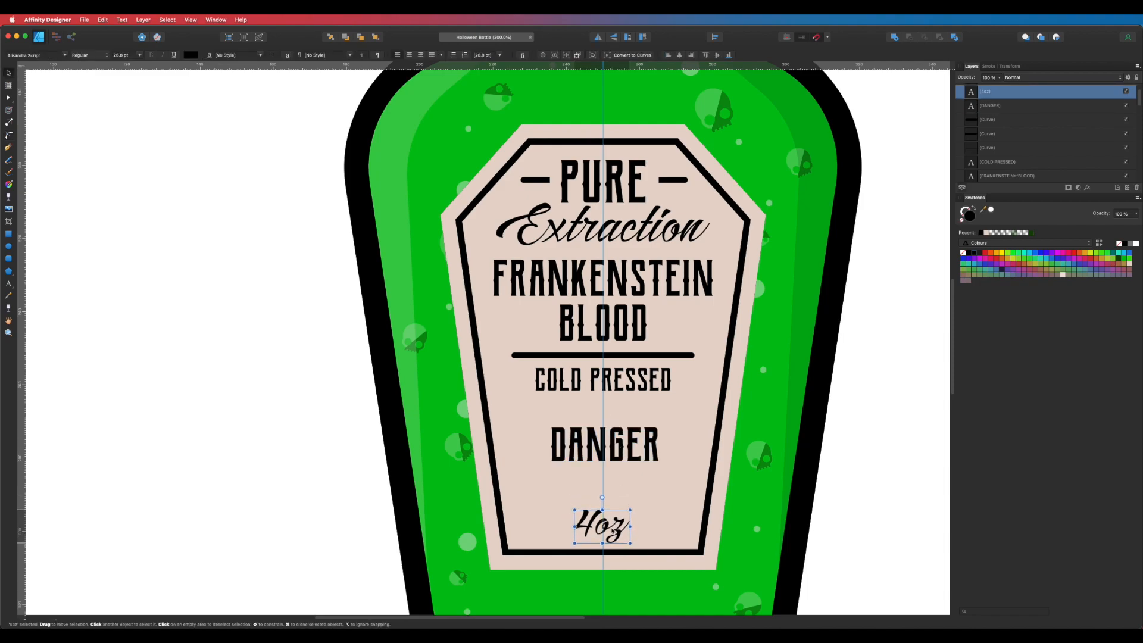
Move DANGER down closer to 4oz, keeping it centred on the label
{"action": "left_click", "coordinate": [621, 453]}
{"action": "key", "text": "a"}
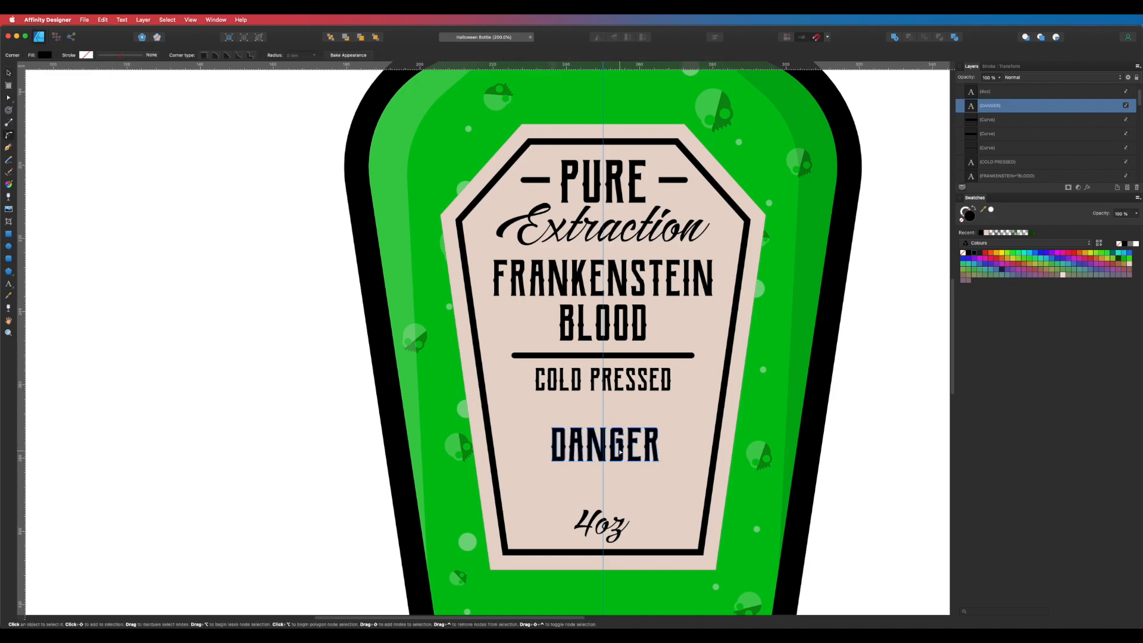
{"action": "key", "text": "v"}
{"action": "left_click_drag", "start_coordinate": [621, 453], "coordinate": [620, 470]}
Colour DANGER magenta and draw a black rectangle behind it, resized to be centred on the label
{"action": "scroll", "coordinate": [620, 470], "scroll_direction": "down", "scroll_amount": 4}
{"action": "scroll", "coordinate": [620, 470], "scroll_direction": "up", "scroll_amount": 5}
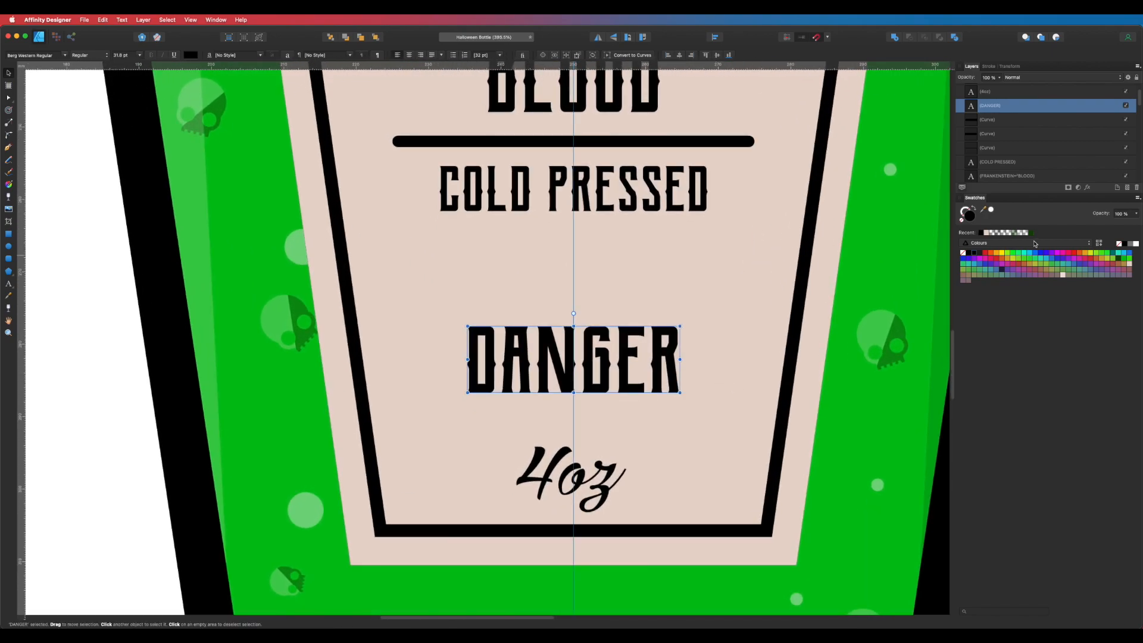
{"action": "left_click", "coordinate": [1063, 254]}
{"action": "left_click", "coordinate": [7, 234]}
{"action": "left_click_drag", "start_coordinate": [405, 316], "coordinate": [755, 405]}
{"action": "left_click_drag", "start_coordinate": [1001, 112], "coordinate": [998, 128]}
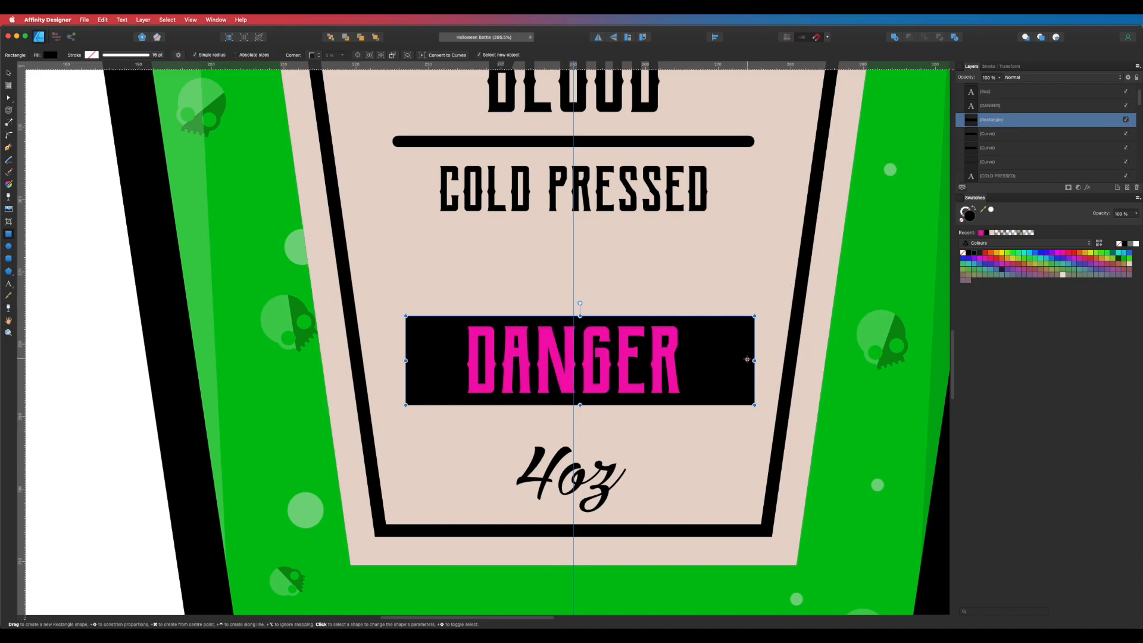
{"action": "left_click_drag", "start_coordinate": [754, 361], "coordinate": [741, 361]}
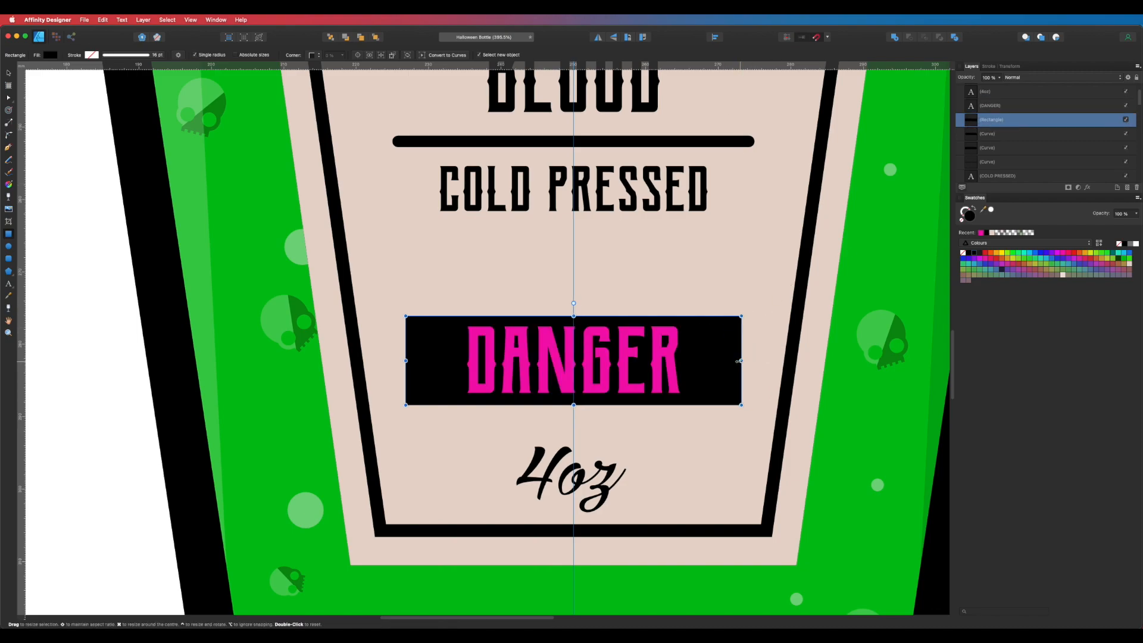
{"action": "scroll", "coordinate": [485, 306], "scroll_direction": "down", "scroll_amount": 2}
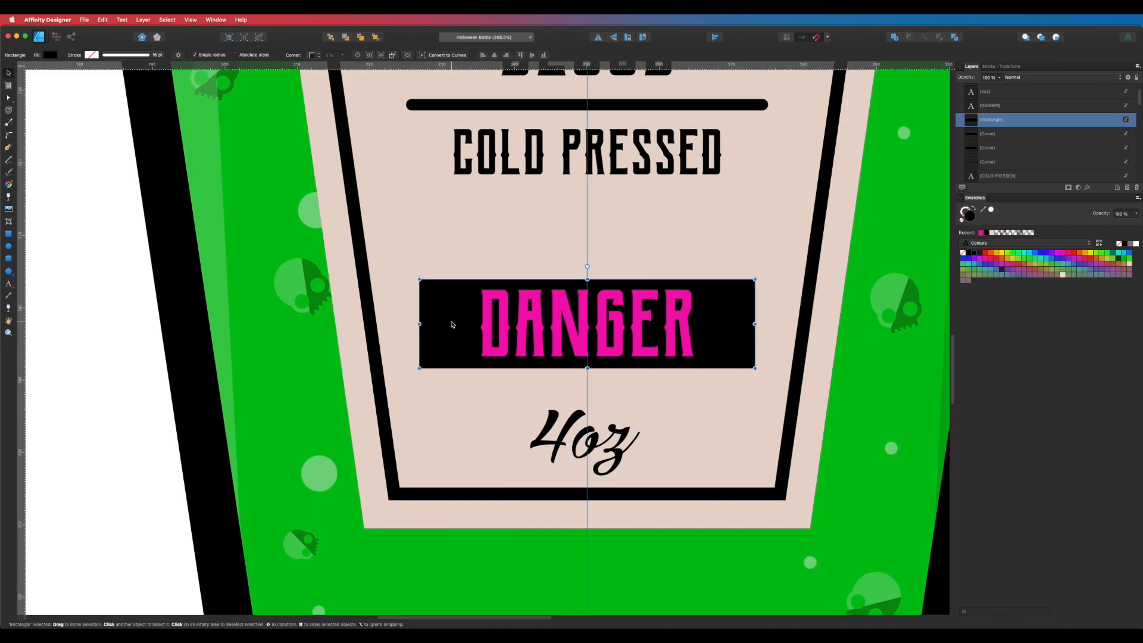
Draw a circle centred on the black rectangle's left edge, place a matching one on the right edge and merge both
{"action": "left_click", "coordinate": [9, 246]}
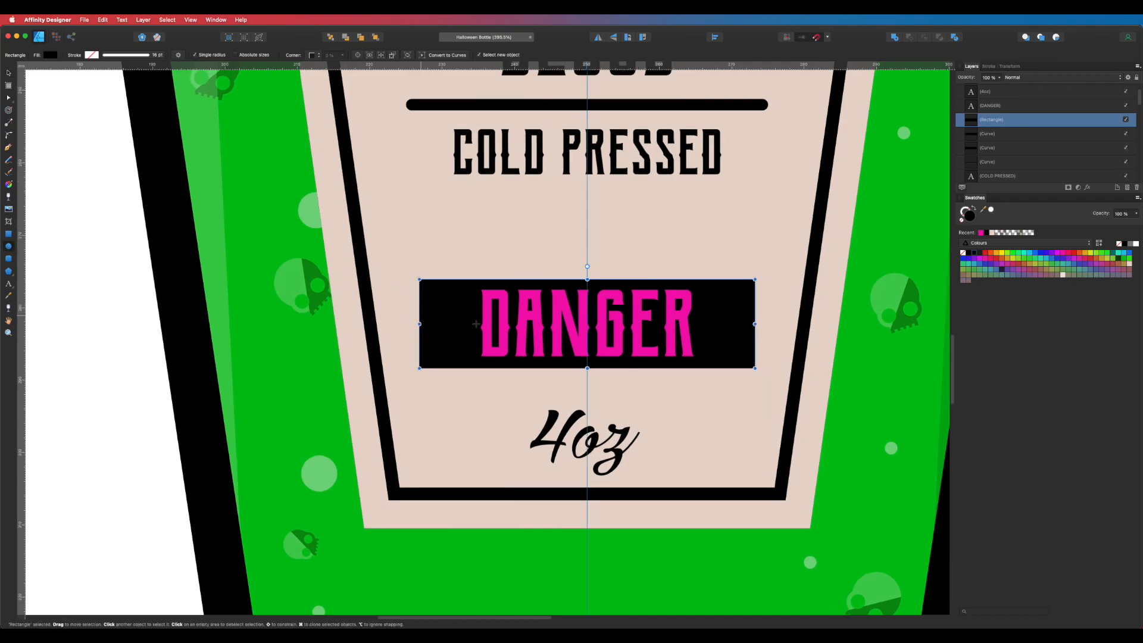
{"action": "left_click", "coordinate": [419, 322]}
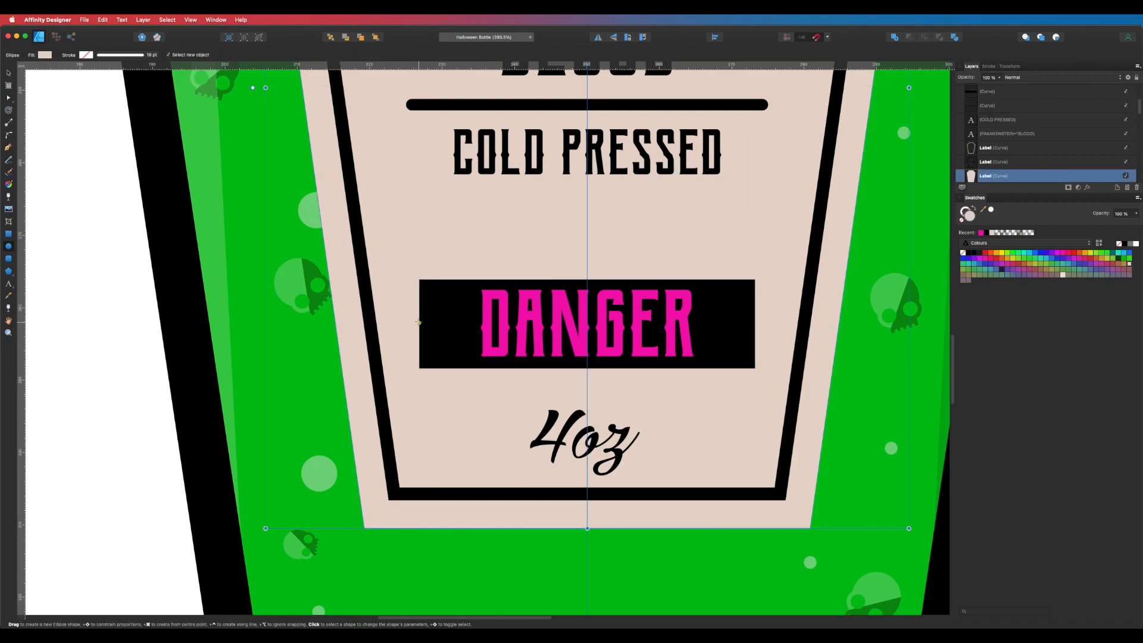
{"action": "mouse_move", "coordinate": [418, 324]}
{"action": "left_mouse_down"}
{"action": "mouse_move", "coordinate": [451, 355]}
{"action": "mouse_move", "coordinate": [453, 331]}
{"action": "mouse_move", "coordinate": [762, 332]}
{"action": "mouse_move", "coordinate": [759, 314]}
{"action": "left_mouse_up"}
{"action": "key", "text": "v"}
{"action": "key", "text": "m"}
{"action": "left_click", "coordinate": [406, 317], "text": "shift"}
{"action": "key", "text": "v"}
{"action": "left_click", "coordinate": [894, 38]}
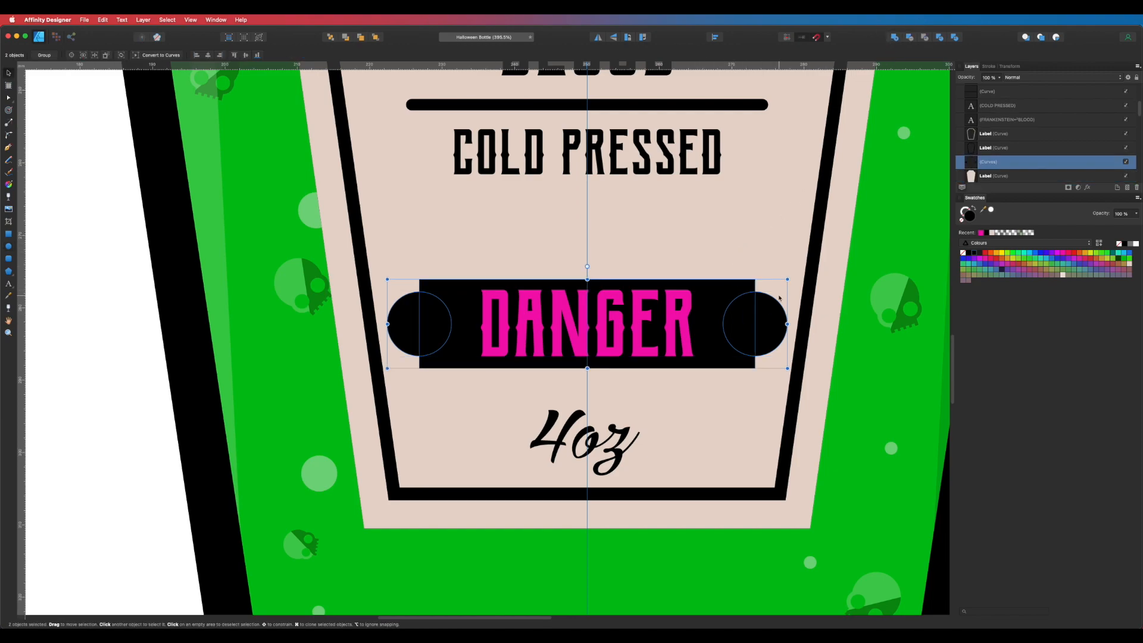
Bring the merged circles to the front of the layer stack and subtract them from the black rectangle
{"action": "left_click", "coordinate": [991, 166]}
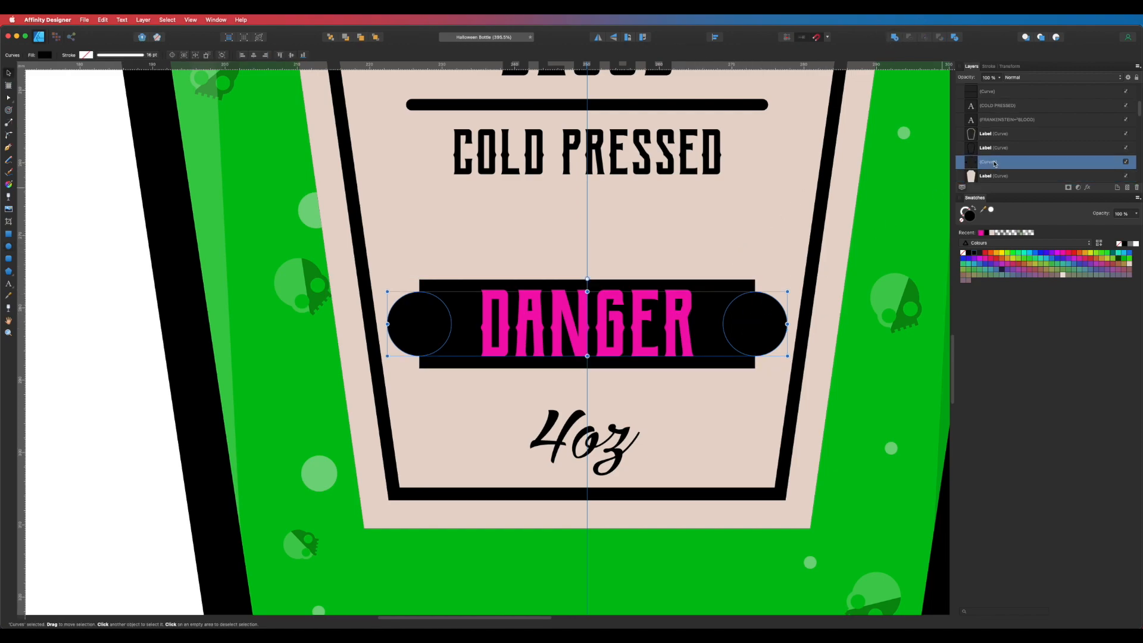
{"action": "left_click_drag", "start_coordinate": [995, 163], "coordinate": [986, 88]}
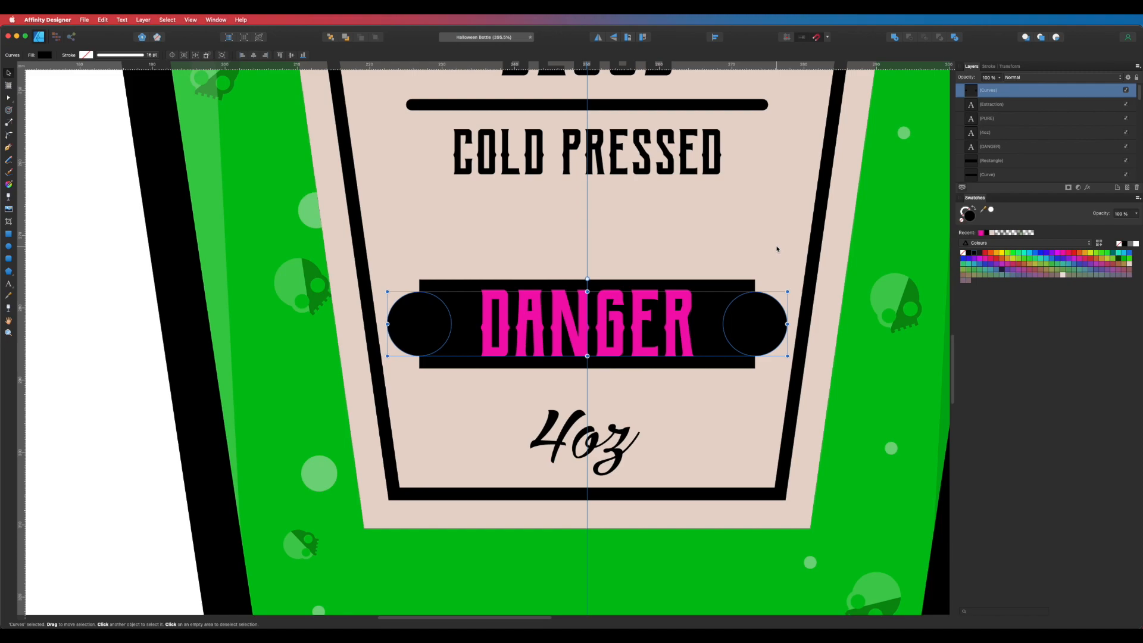
{"action": "left_click", "coordinate": [722, 285], "text": "shift"}
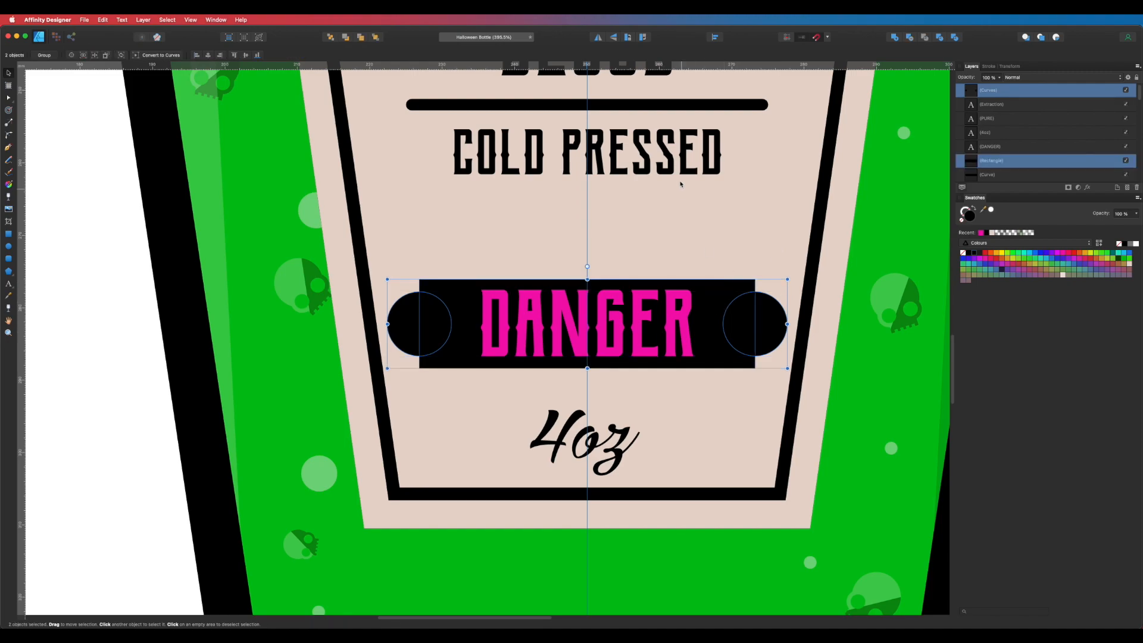
{"action": "left_click", "coordinate": [911, 37]}
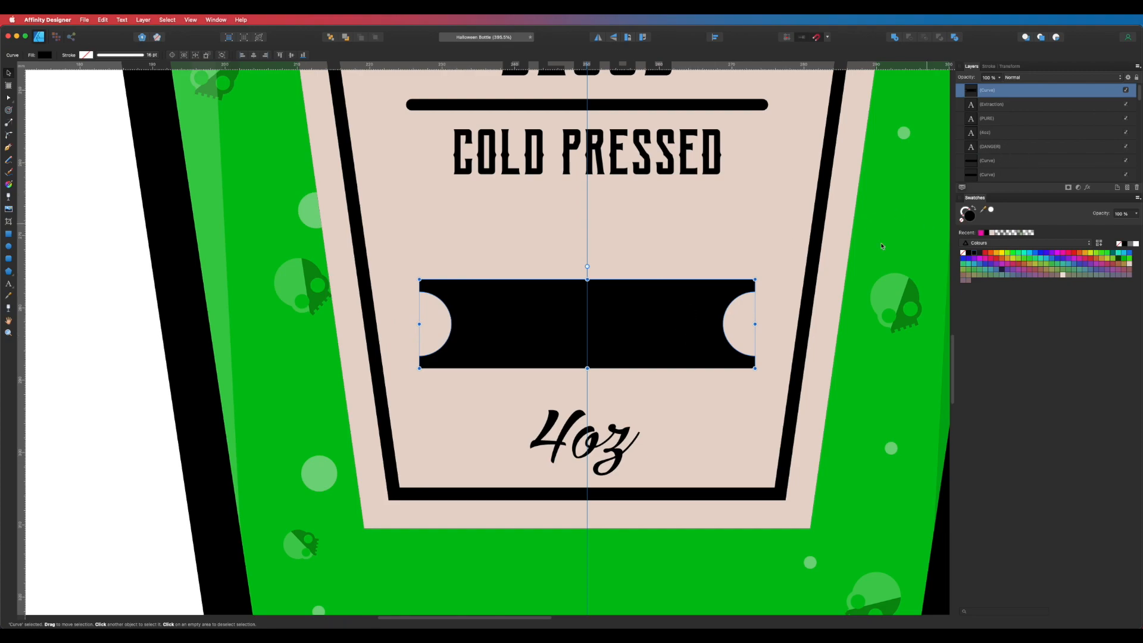
Place the notched black banner behind DANGER and recolour the word in the label's pale beige
{"action": "key", "text": "super+2"}
{"action": "left_click_drag", "start_coordinate": [1011, 98], "coordinate": [1008, 154]}
{"action": "left_click", "coordinate": [725, 298]}
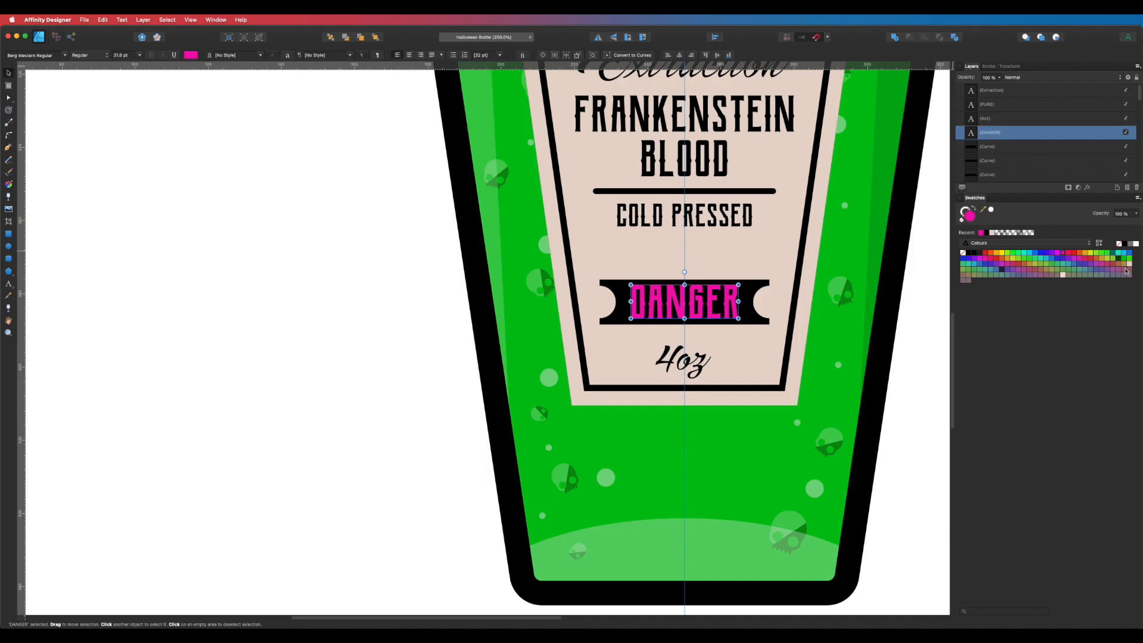
{"action": "left_click", "coordinate": [1129, 265]}
{"action": "left_click", "coordinate": [929, 391]}
{"action": "key", "text": "super+minus"}
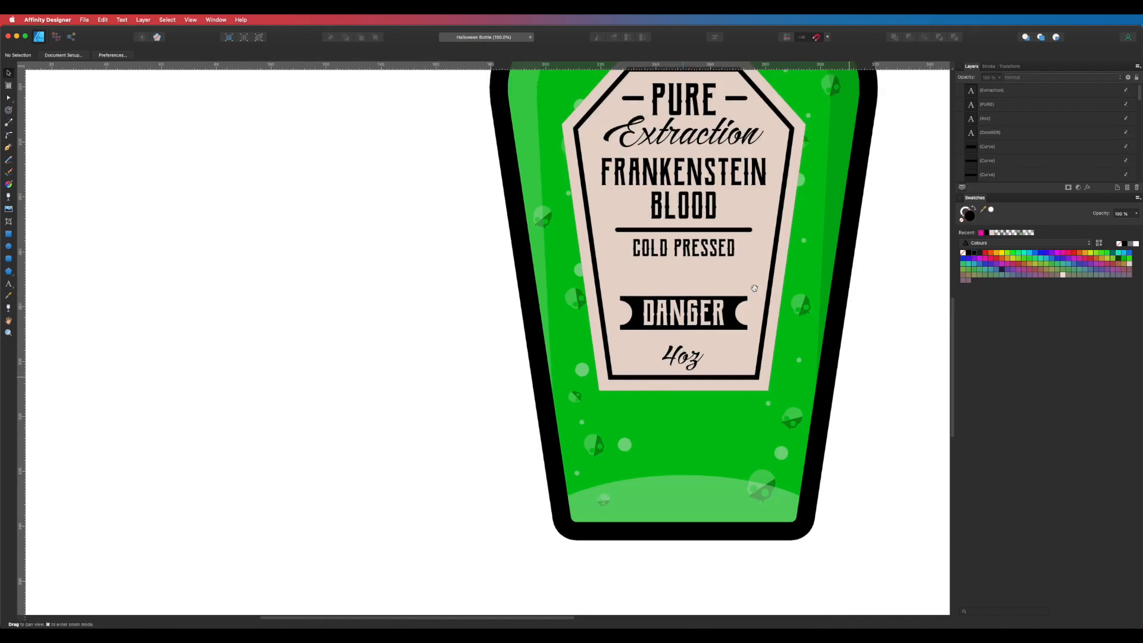
Move the black master skull down to the empty area right of the bottle's lower half
{"action": "left_click_drag", "start_coordinate": [752, 288], "coordinate": [701, 356]}
{"action": "key", "text": "m"}
{"action": "scroll", "coordinate": [802, 257], "scroll_direction": "down", "scroll_amount": 2}
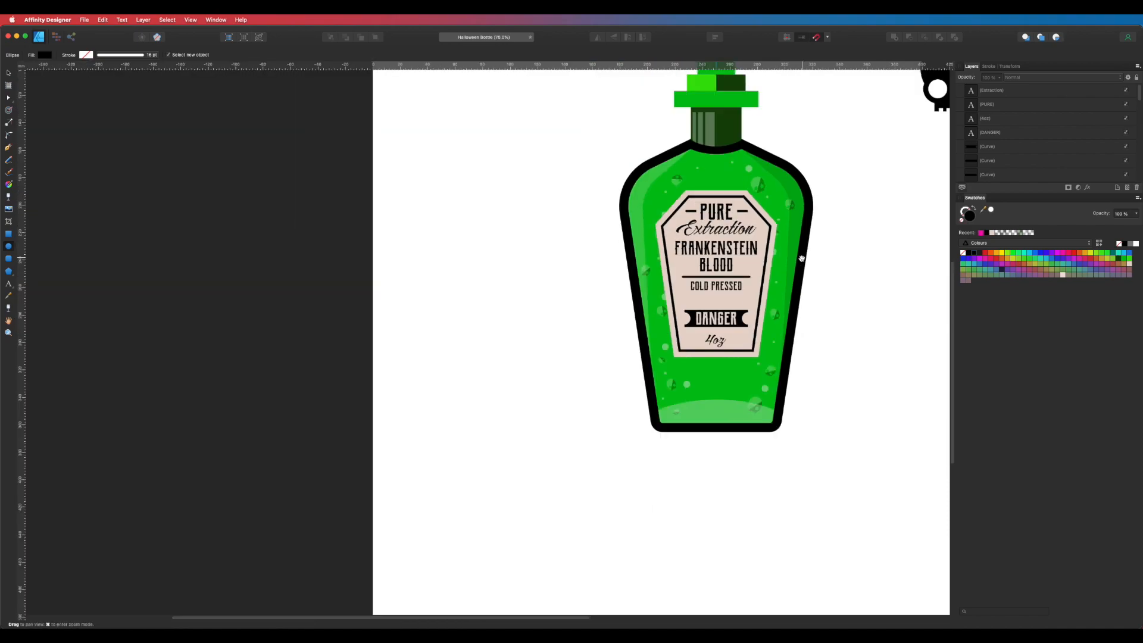
{"action": "left_click_drag", "start_coordinate": [802, 257], "coordinate": [635, 277]}
{"action": "key", "text": "v"}
{"action": "left_click", "coordinate": [786, 91]}
{"action": "left_click_drag", "start_coordinate": [786, 91], "coordinate": [788, 298]}
{"action": "left_click", "coordinate": [745, 387]}
{"action": "scroll", "coordinate": [792, 349], "scroll_direction": "up", "scroll_amount": 5}
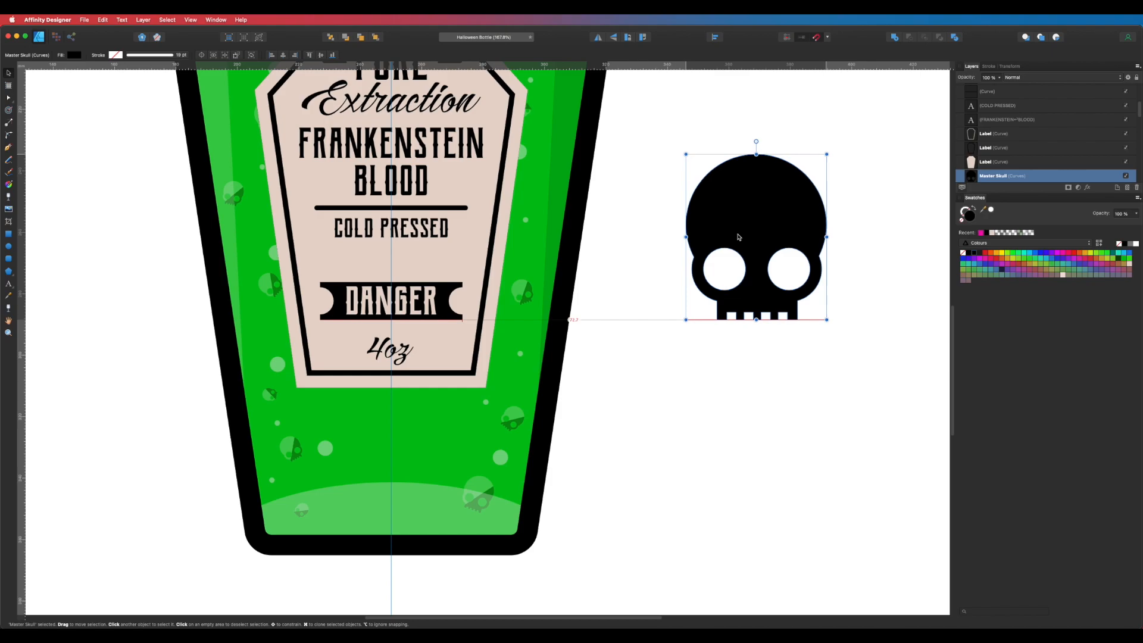
Scale down the black skull and draw a thin horizontal black bar beneath it
{"action": "scroll", "coordinate": [697, 292], "scroll_direction": "down", "scroll_amount": 3}
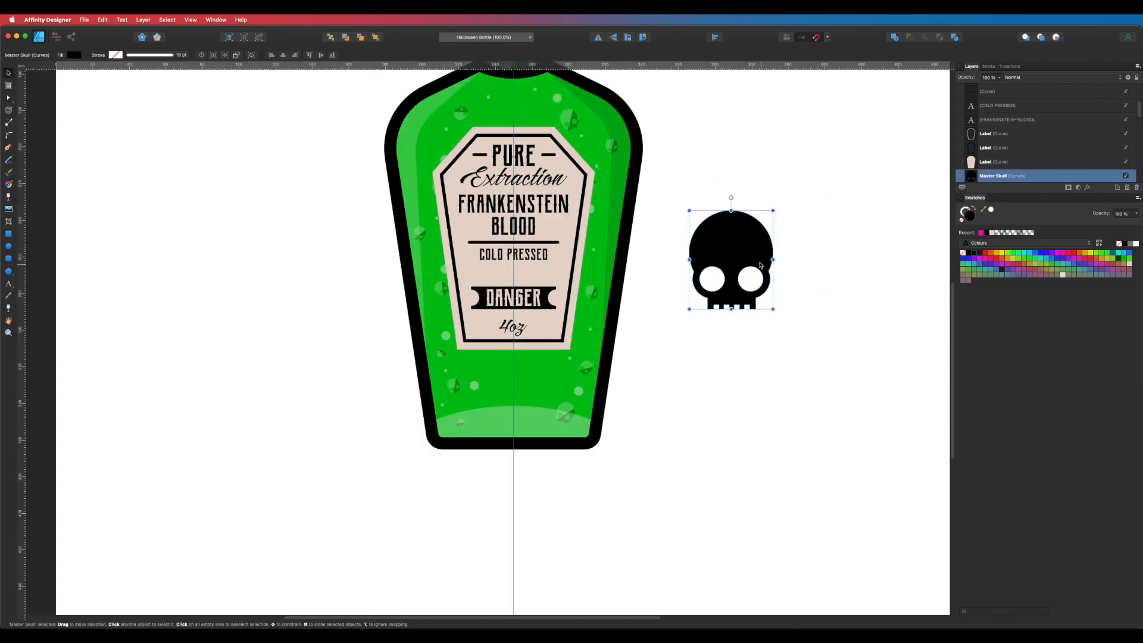
{"action": "left_click_drag", "start_coordinate": [774, 210], "coordinate": [886, 381]}
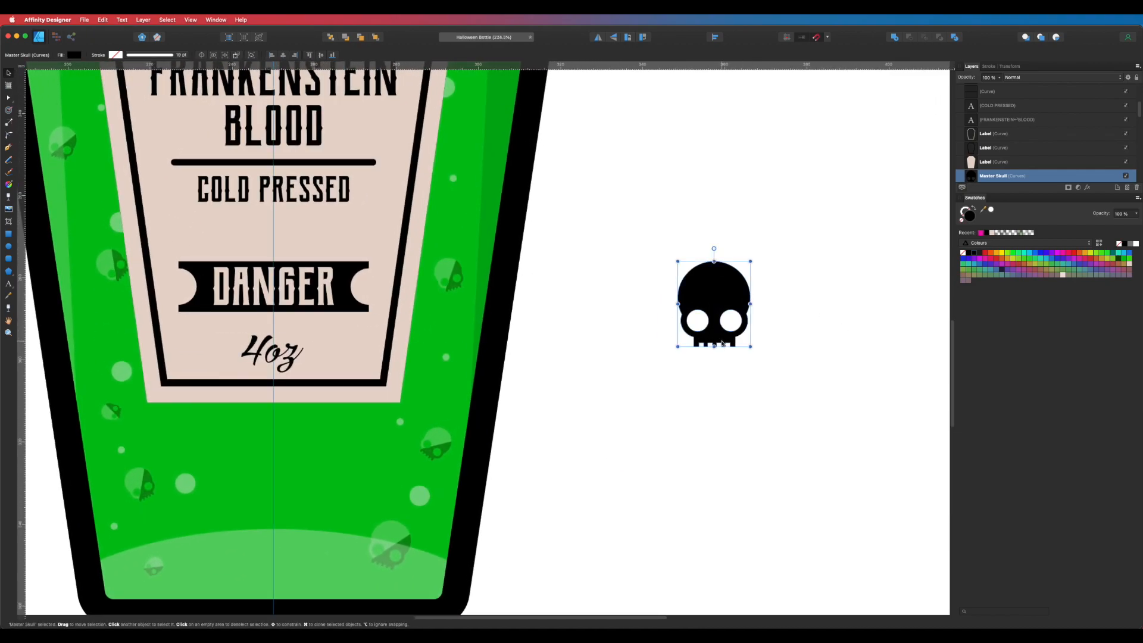
{"action": "left_click", "coordinate": [8, 234]}
{"action": "left_click_drag", "start_coordinate": [617, 399], "coordinate": [751, 382]}
{"action": "key", "text": "v"}
{"action": "left_click", "coordinate": [732, 427]}
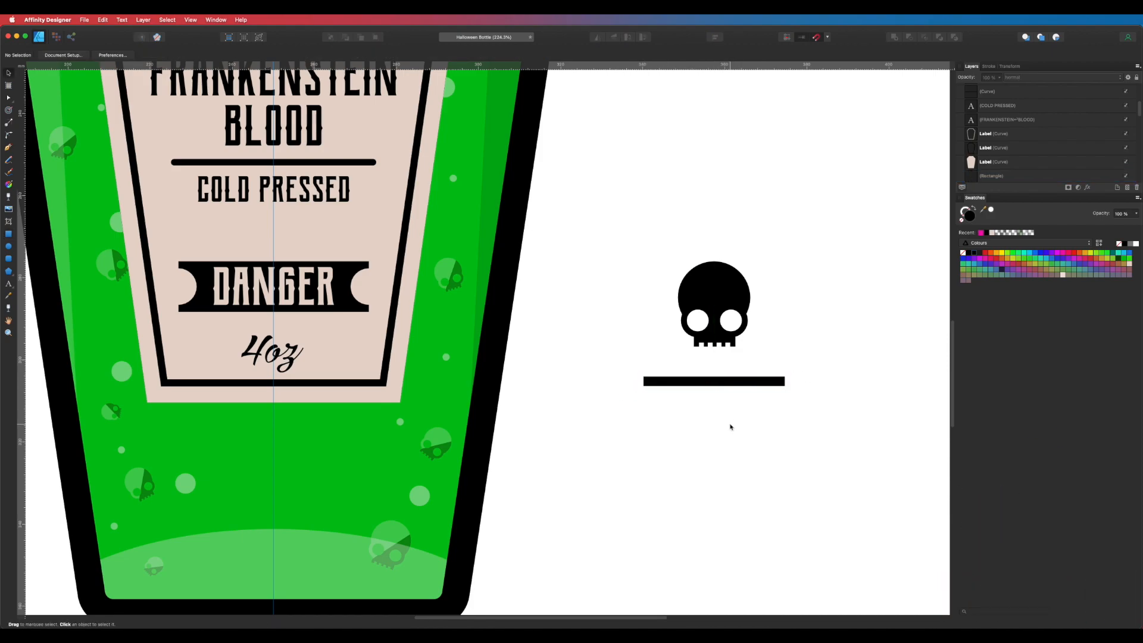
{"action": "left_click", "coordinate": [734, 384]}
{"action": "left_click_drag", "start_coordinate": [785, 387], "coordinate": [771, 393]}
Draw black circles on the bar's ends: one at the upper left and two overlapping at the right
{"action": "scroll", "coordinate": [786, 417], "scroll_direction": "up", "scroll_amount": 5}
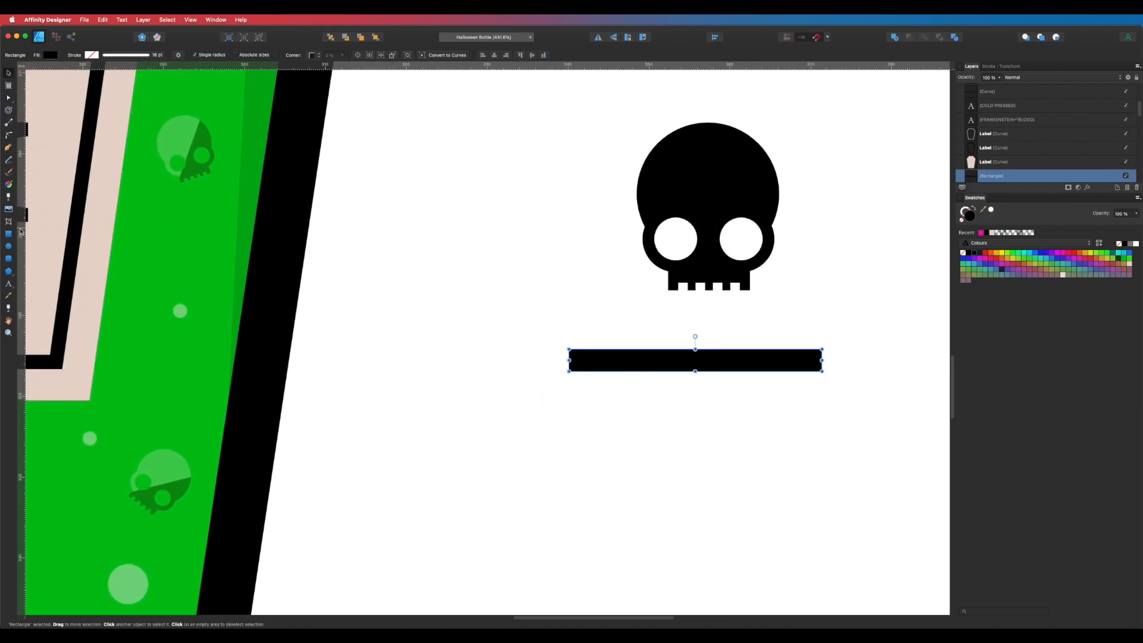
{"action": "left_click", "coordinate": [8, 247]}
{"action": "mouse_move", "coordinate": [553, 325]}
{"action": "left_mouse_down"}
{"action": "mouse_move", "coordinate": [613, 388]}
{"action": "mouse_move", "coordinate": [560, 338]}
{"action": "mouse_move", "coordinate": [873, 401]}
{"action": "mouse_move", "coordinate": [824, 391]}
{"action": "mouse_move", "coordinate": [838, 339]}
{"action": "left_mouse_up"}
{"action": "left_click_drag", "start_coordinate": [865, 300], "coordinate": [860, 310]}
{"action": "left_click", "coordinate": [889, 376]}
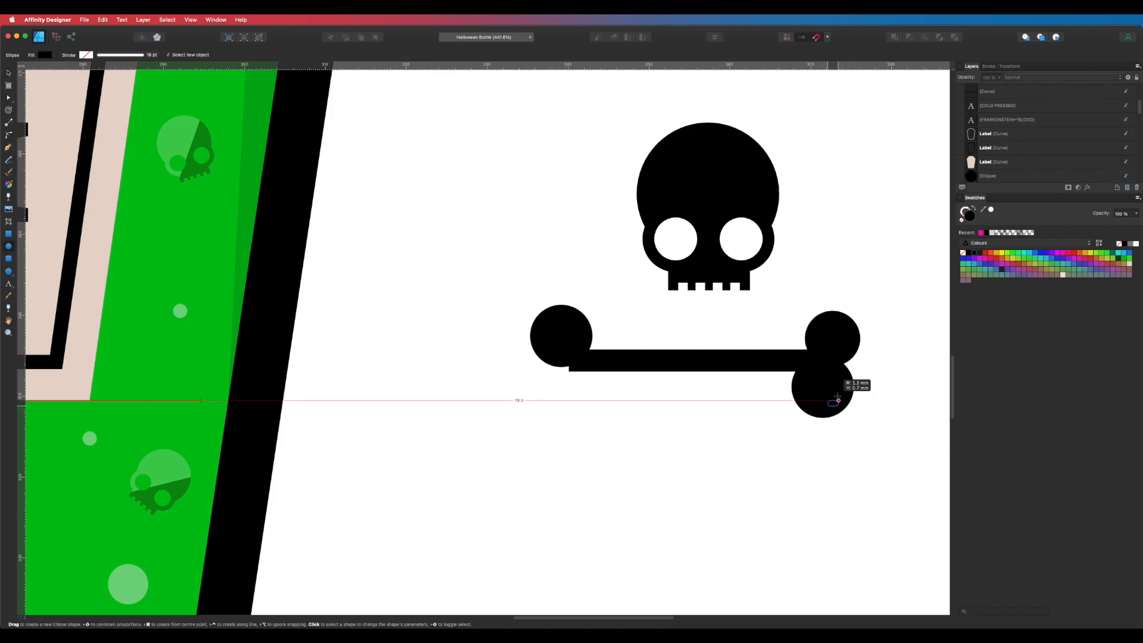
{"action": "left_click_drag", "start_coordinate": [829, 408], "coordinate": [836, 398]}
{"action": "left_click", "coordinate": [819, 437]}
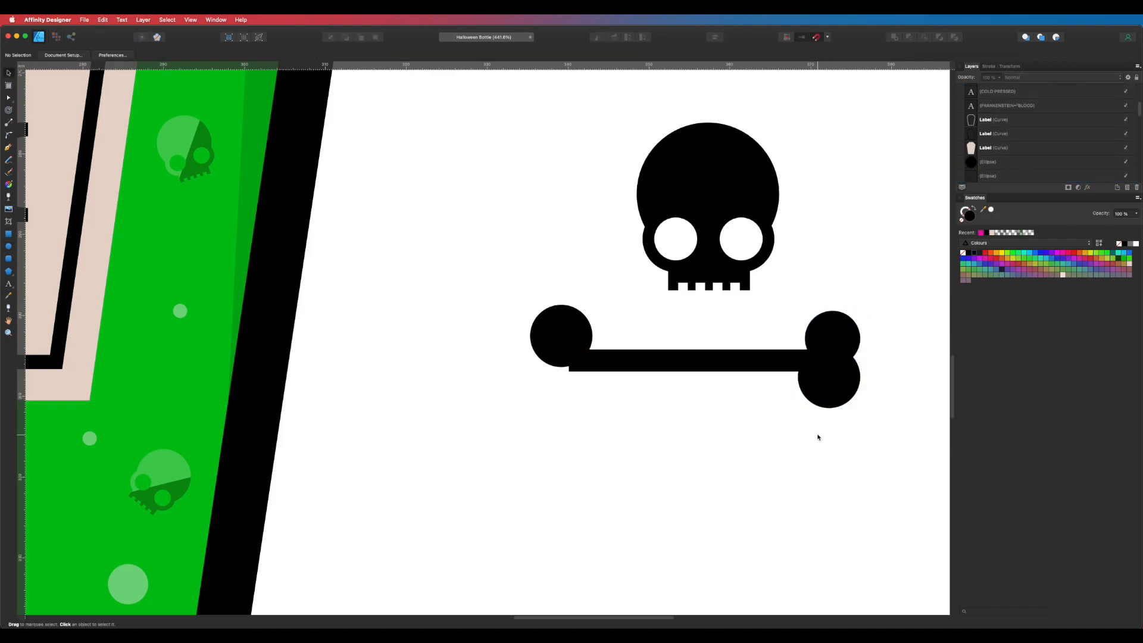
Adjust the two right-end circles into an uneven knob and copy the upper one to the bar's lower left end
{"action": "left_click_drag", "start_coordinate": [834, 334], "coordinate": [827, 336]}
{"action": "left_click", "coordinate": [755, 337]}
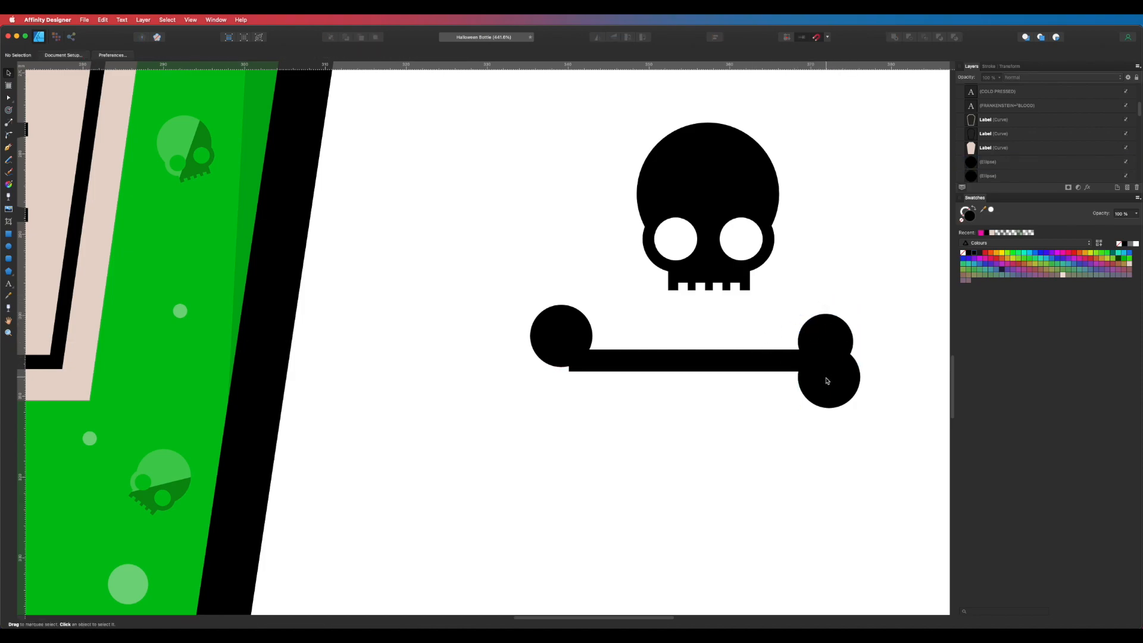
{"action": "left_click_drag", "start_coordinate": [827, 381], "coordinate": [822, 385]}
{"action": "left_click", "coordinate": [861, 438]}
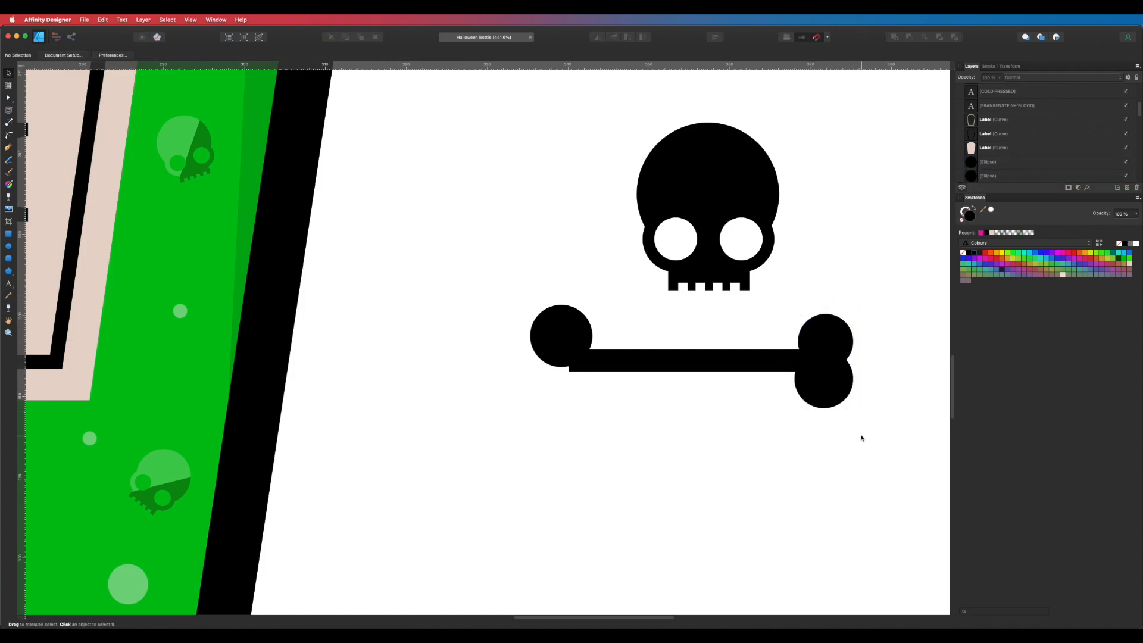
{"action": "left_click", "coordinate": [826, 386]}
{"action": "left_click_drag", "start_coordinate": [853, 409], "coordinate": [860, 415]}
{"action": "left_click_drag", "start_coordinate": [856, 433], "coordinate": [851, 427]}
{"action": "left_click_drag", "start_coordinate": [821, 388], "coordinate": [815, 388]}
{"action": "left_click_drag", "start_coordinate": [831, 341], "coordinate": [564, 374]}
Group the bar and its four circles as a bone and rotate it diagonally, rising to the right
{"action": "left_click", "coordinate": [563, 333], "text": "shift"}
{"action": "left_click", "coordinate": [721, 365], "text": "shift"}
{"action": "left_click", "coordinate": [836, 392], "text": "shift"}
{"action": "left_click", "coordinate": [842, 350], "text": "shift"}
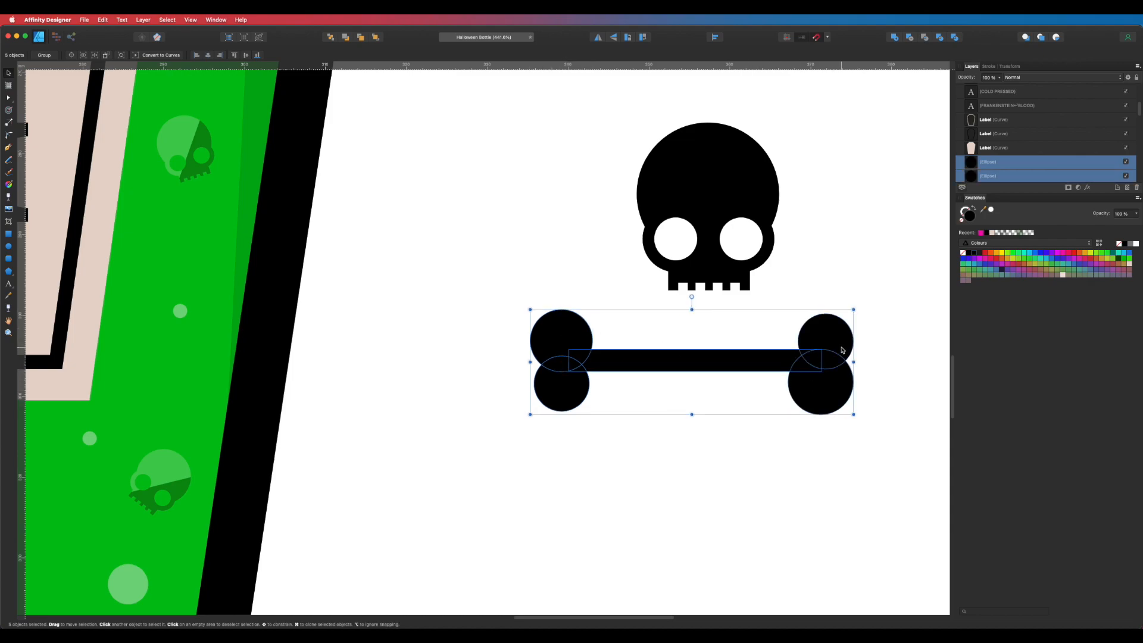
{"action": "key", "text": "super+g"}
{"action": "left_click_drag", "start_coordinate": [856, 417], "coordinate": [833, 290]}
{"action": "key", "text": "m"}
{"action": "key", "text": "v"}
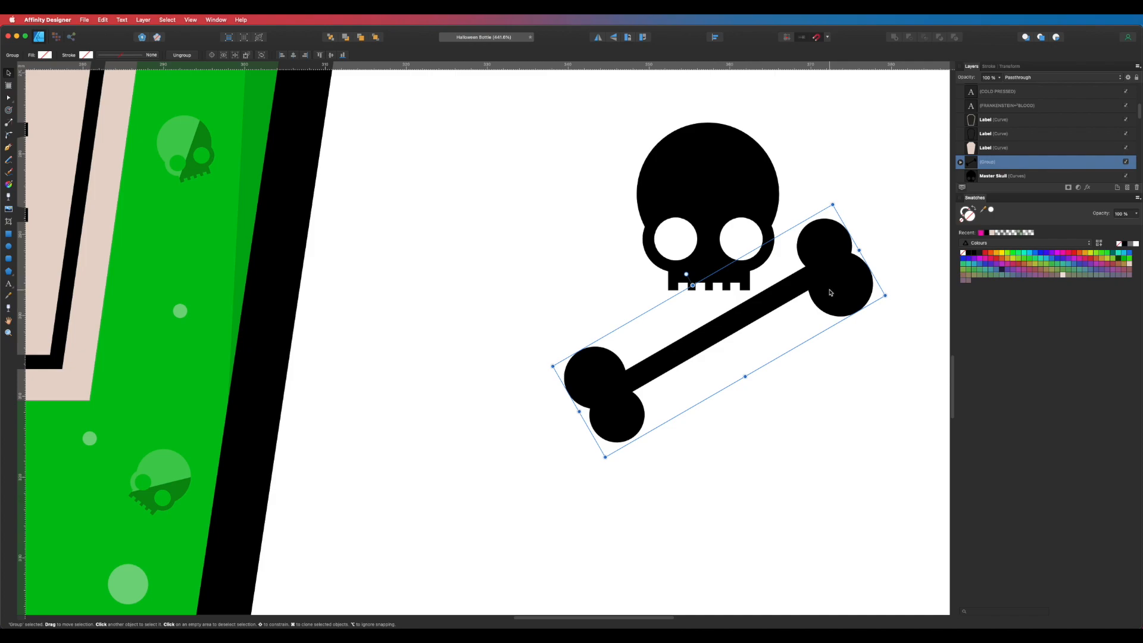
Add a horizontally mirrored copy of the bone to form crossbones and centre the skull above them
{"action": "left_click", "coordinate": [601, 38]}
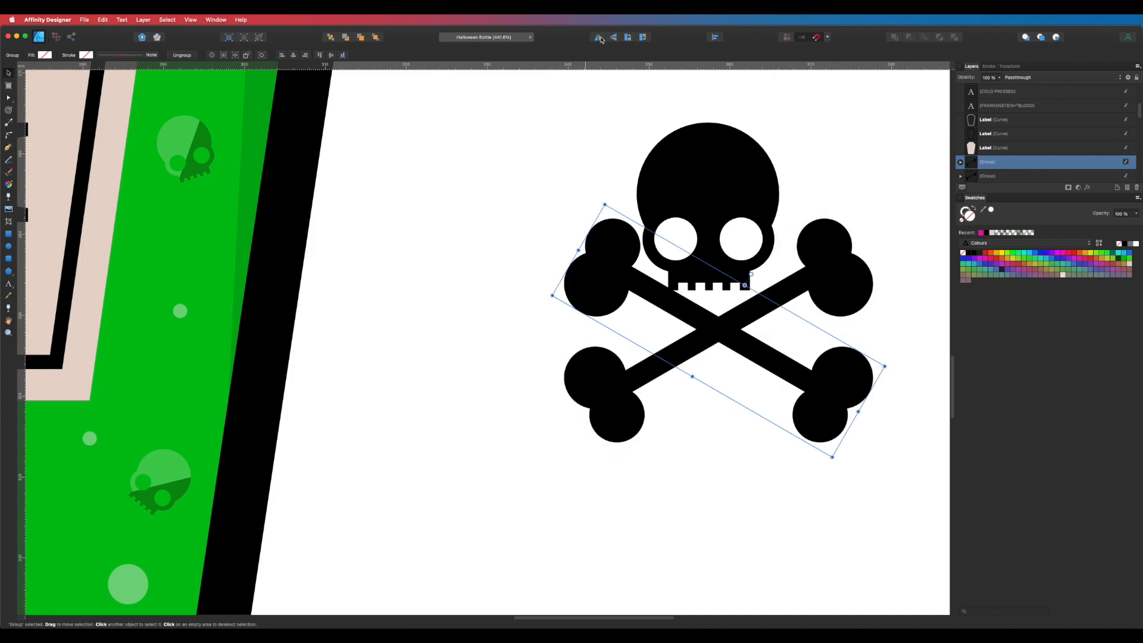
{"action": "left_click", "coordinate": [728, 184]}
{"action": "left_click_drag", "start_coordinate": [727, 188], "coordinate": [737, 162]}
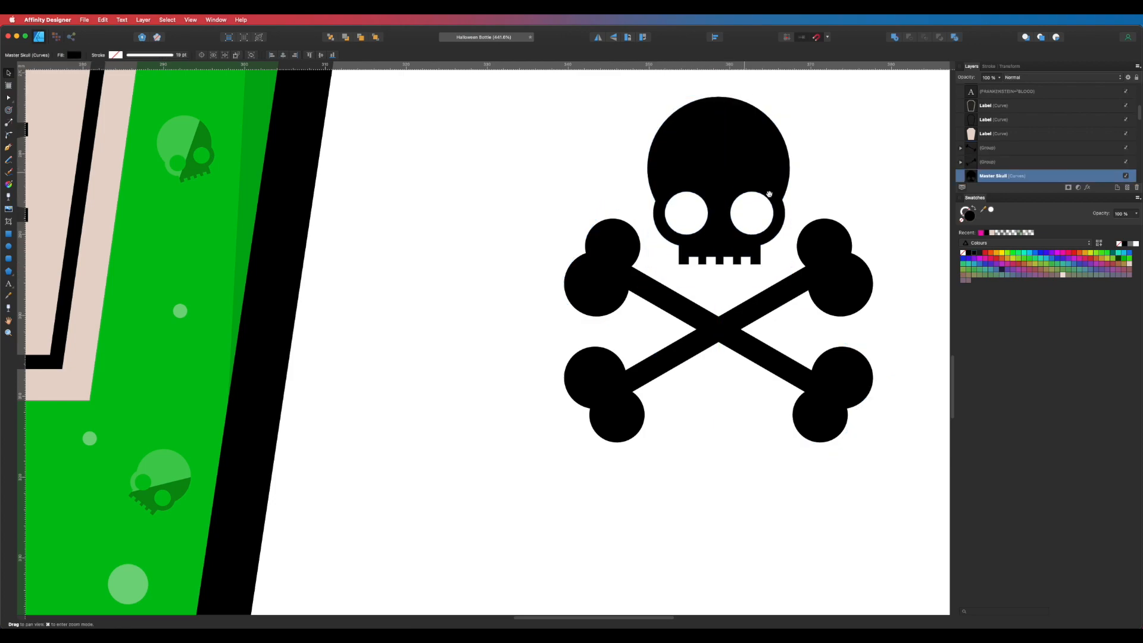
Enlarge the skull slightly above the crossbones and group the skull with both bones
{"action": "left_click", "coordinate": [783, 201], "text": "alt+super"}
{"action": "left_click", "coordinate": [786, 205], "text": "alt+super"}
{"action": "left_click_drag", "start_coordinate": [793, 222], "coordinate": [717, 355]}
{"action": "left_click_drag", "start_coordinate": [712, 264], "coordinate": [724, 249]}
{"action": "left_click_drag", "start_coordinate": [703, 293], "coordinate": [704, 266]}
{"action": "left_click", "coordinate": [766, 260]}
{"action": "key", "text": "m"}
{"action": "left_click", "coordinate": [785, 362], "text": "alt+super"}
{"action": "left_click", "coordinate": [784, 361], "text": "alt"}
{"action": "key", "text": "v"}
{"action": "left_click_drag", "start_coordinate": [831, 471], "coordinate": [663, 258]}
{"action": "key", "text": "super+g"}
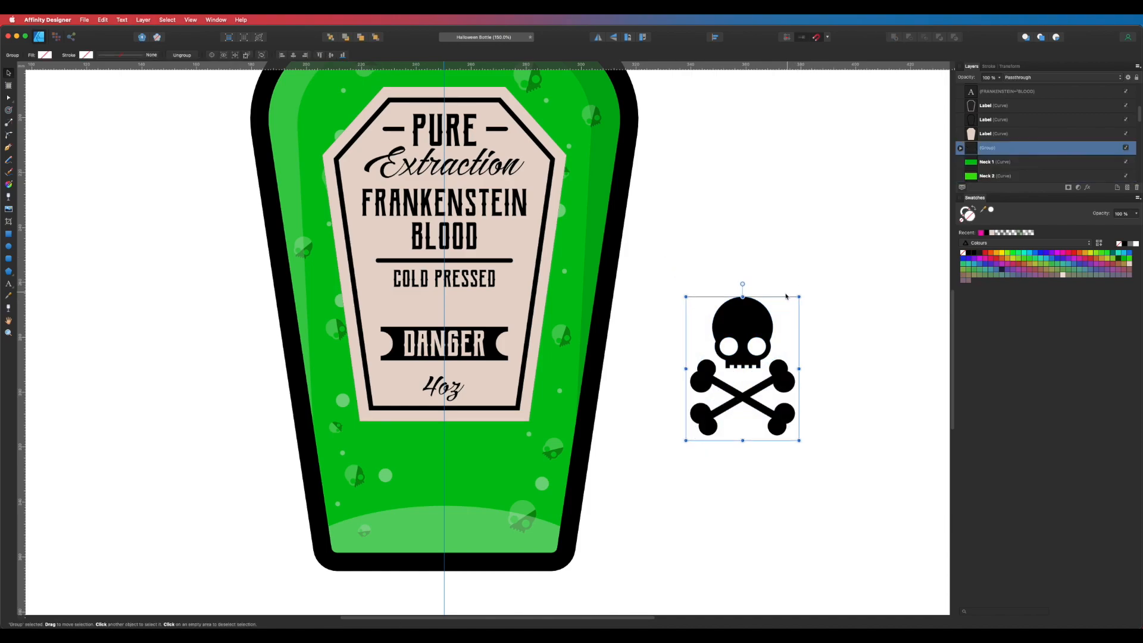
Shrink the skull-and-crossbones group, centre it on the label below COLD PRESSED and bring it to the front
{"action": "left_click_drag", "start_coordinate": [795, 300], "coordinate": [447, 311]}
{"action": "key", "text": "m"}
{"action": "key", "text": "super+z"}
{"action": "key", "text": "v"}
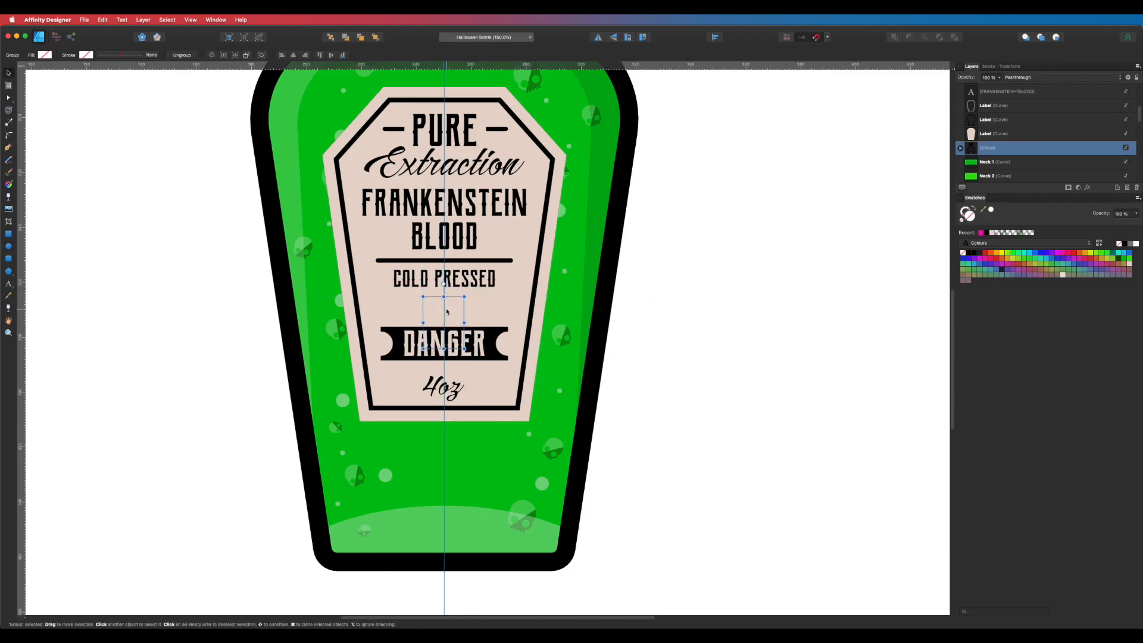
{"action": "key", "text": "super+shift+bracketright"}
Move DANGER and its banner down towards 4oz, and shrink the skull-and-crossbones to fit between COLD PRESSED and the banner
{"action": "scroll", "coordinate": [447, 311], "scroll_direction": "up", "scroll_amount": 5}
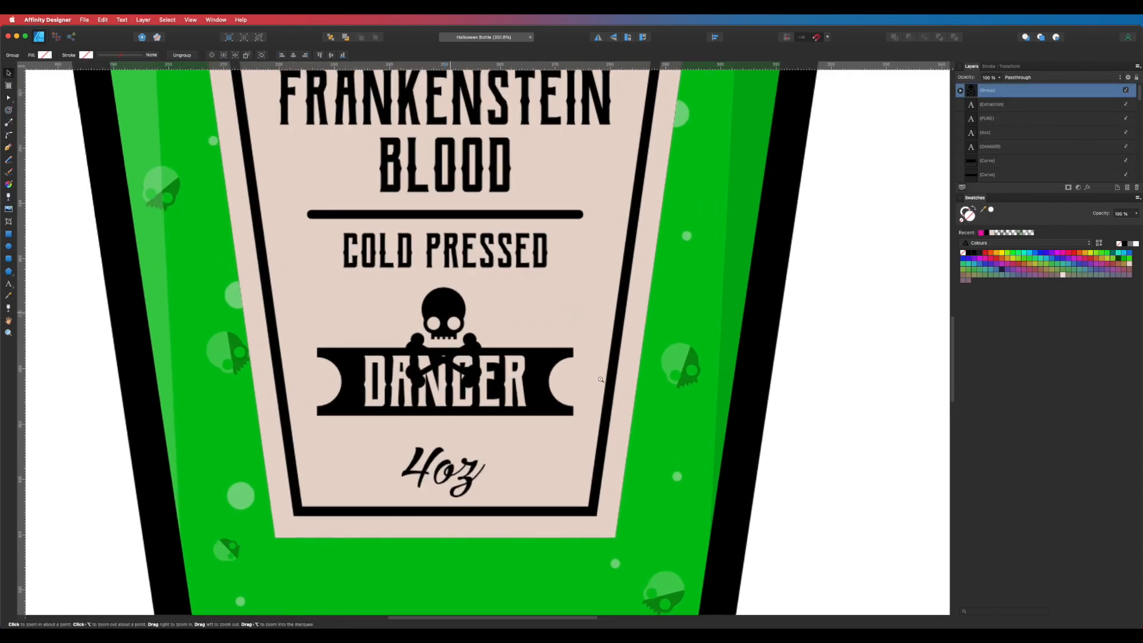
{"action": "left_click", "coordinate": [519, 368]}
{"action": "left_click", "coordinate": [543, 368], "text": "shift"}
{"action": "left_click_drag", "start_coordinate": [548, 368], "coordinate": [548, 386]}
{"action": "left_click", "coordinate": [470, 346]}
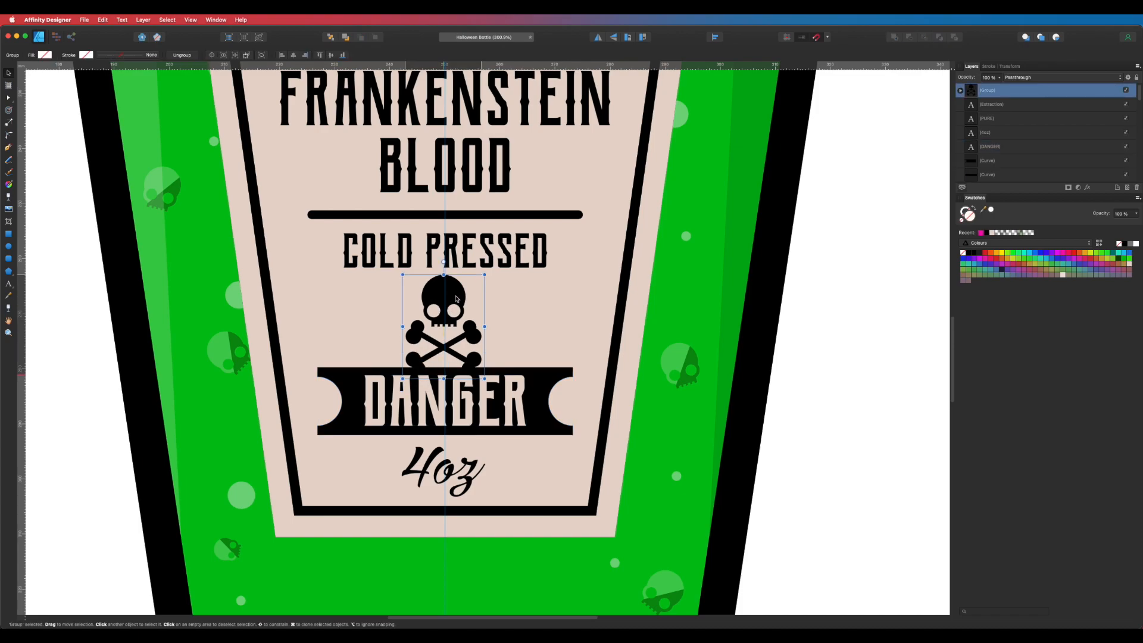
{"action": "left_click_drag", "start_coordinate": [484, 276], "coordinate": [474, 291]}
{"action": "key", "text": "m"}
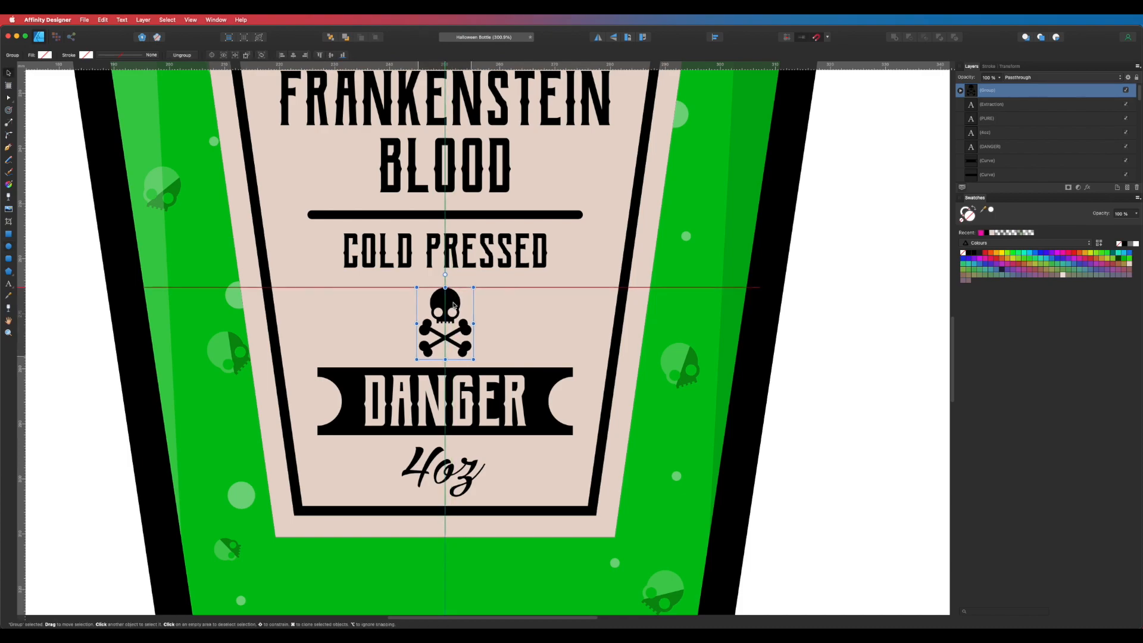
Examine the whole bottle with its completed label
{"action": "left_click", "coordinate": [632, 271]}
{"action": "left_click", "coordinate": [633, 265], "text": "alt+super"}
{"action": "left_click", "coordinate": [633, 256], "text": "alt+super"}
{"action": "left_click", "coordinate": [633, 256], "text": "alt+super"}
{"action": "left_click", "coordinate": [640, 256], "text": "alt+super"}
{"action": "left_click_drag", "start_coordinate": [676, 229], "coordinate": [676, 371]}
{"action": "left_click", "coordinate": [679, 306], "text": "alt+super"}
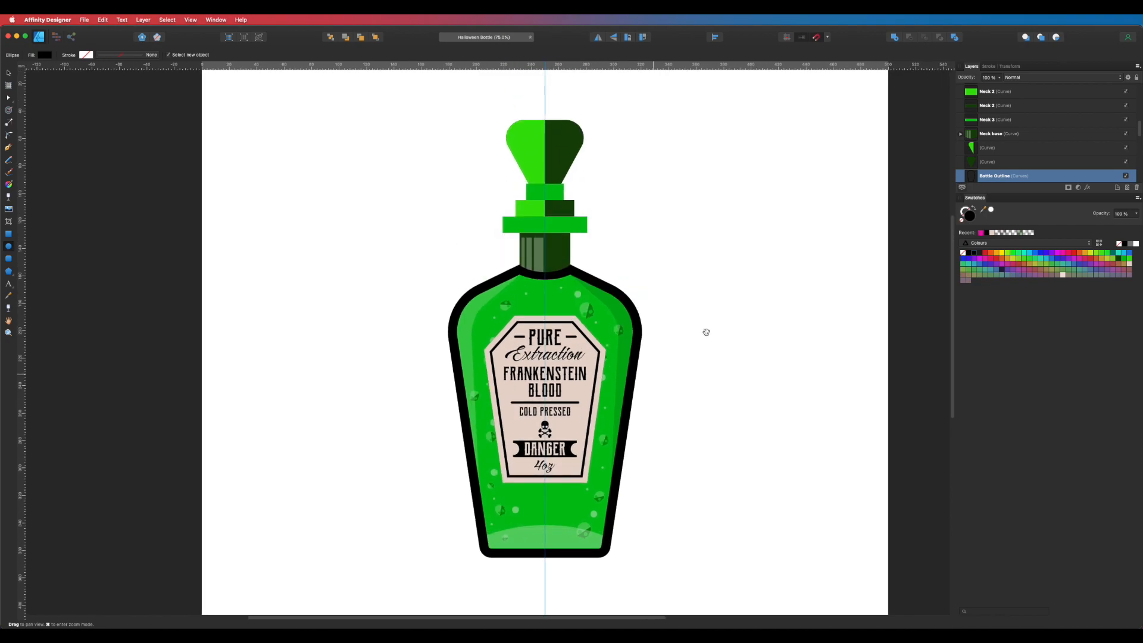
{"action": "left_click_drag", "start_coordinate": [707, 332], "coordinate": [716, 301]}
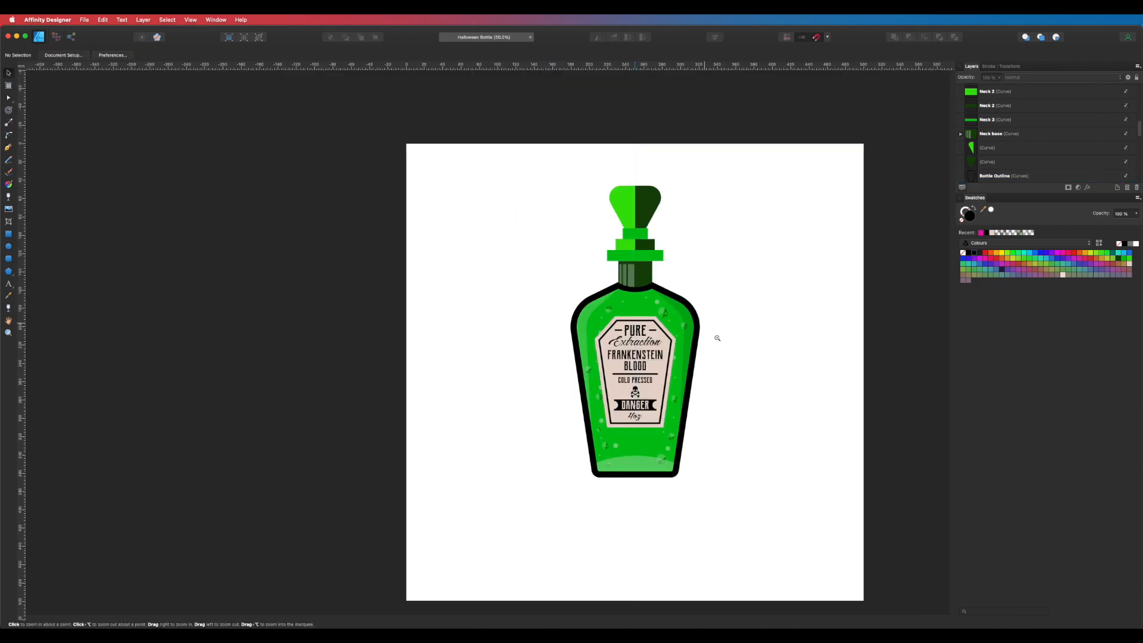
{"action": "left_click_drag", "start_coordinate": [718, 337], "coordinate": [766, 375]}
{"action": "key", "text": "m"}
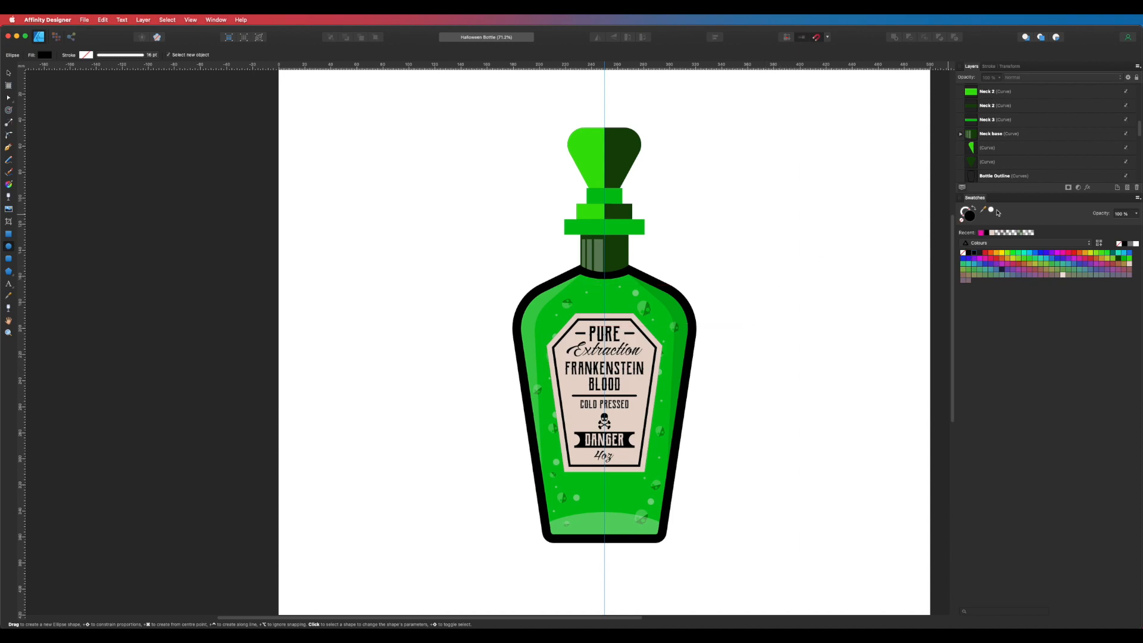
Locate the Skull Bubbles and Bubbles groups in the layer stack and duplicate both
{"action": "left_click_drag", "start_coordinate": [1140, 129], "coordinate": [1134, 177]}
{"action": "left_click", "coordinate": [1006, 148]}
{"action": "scroll", "coordinate": [1006, 142], "scroll_direction": "up", "scroll_amount": 2}
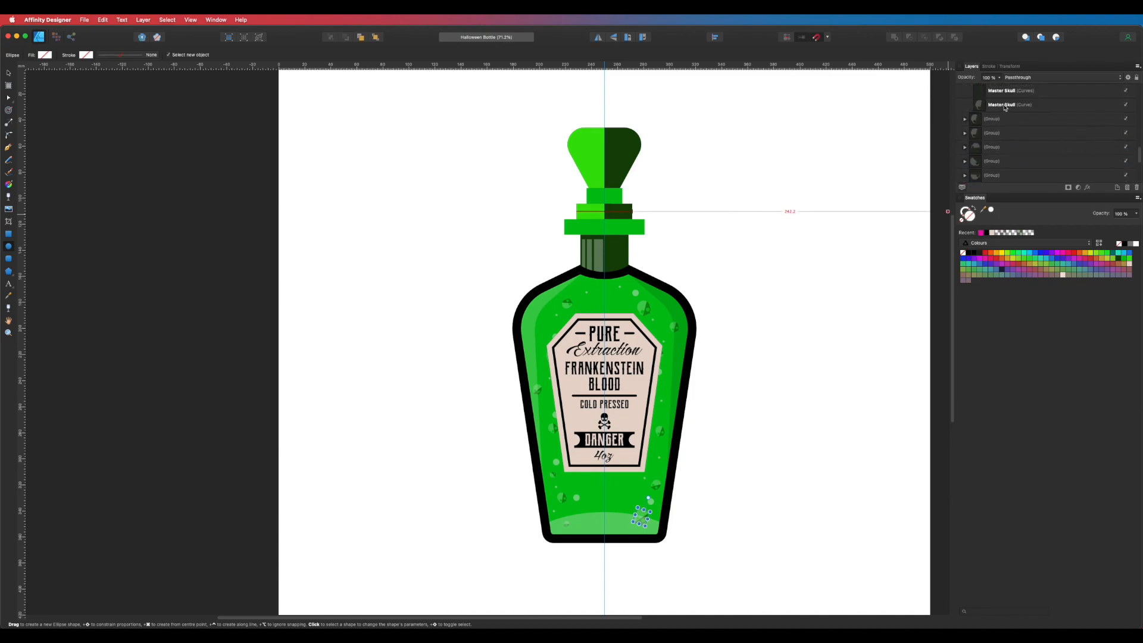
{"action": "scroll", "coordinate": [1007, 124], "scroll_direction": "up", "scroll_amount": 2}
{"action": "left_click", "coordinate": [960, 144]}
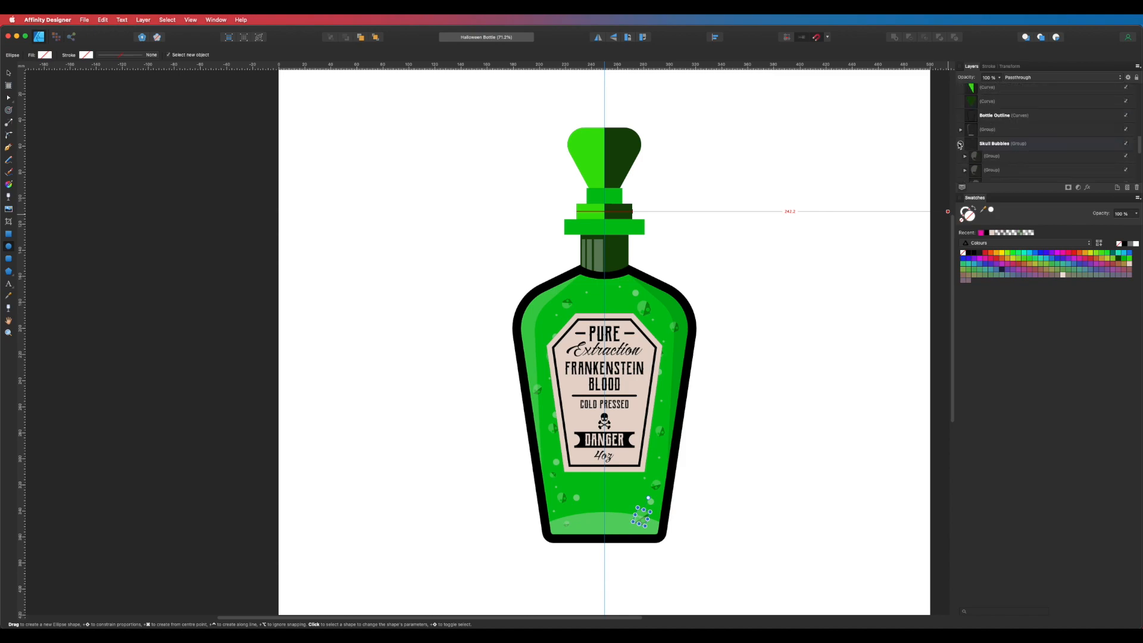
{"action": "left_click", "coordinate": [988, 162]}
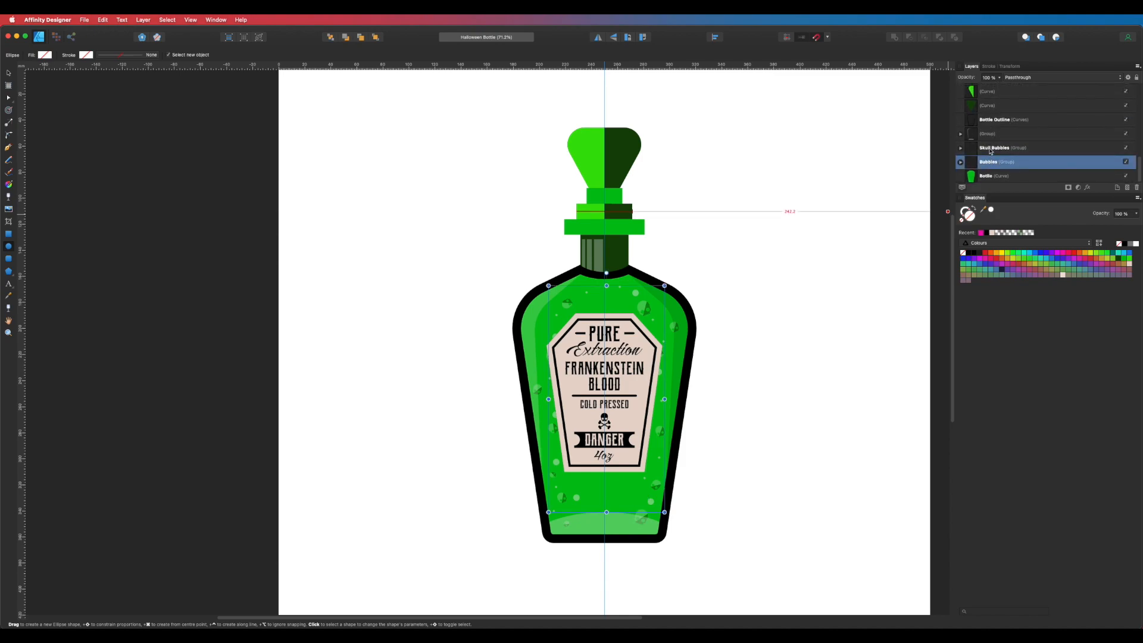
{"action": "left_click", "coordinate": [991, 147], "text": "shift"}
{"action": "left_click", "coordinate": [990, 149]}
{"action": "left_click", "coordinate": [990, 161]}
{"action": "left_click", "coordinate": [992, 149], "text": "shift"}
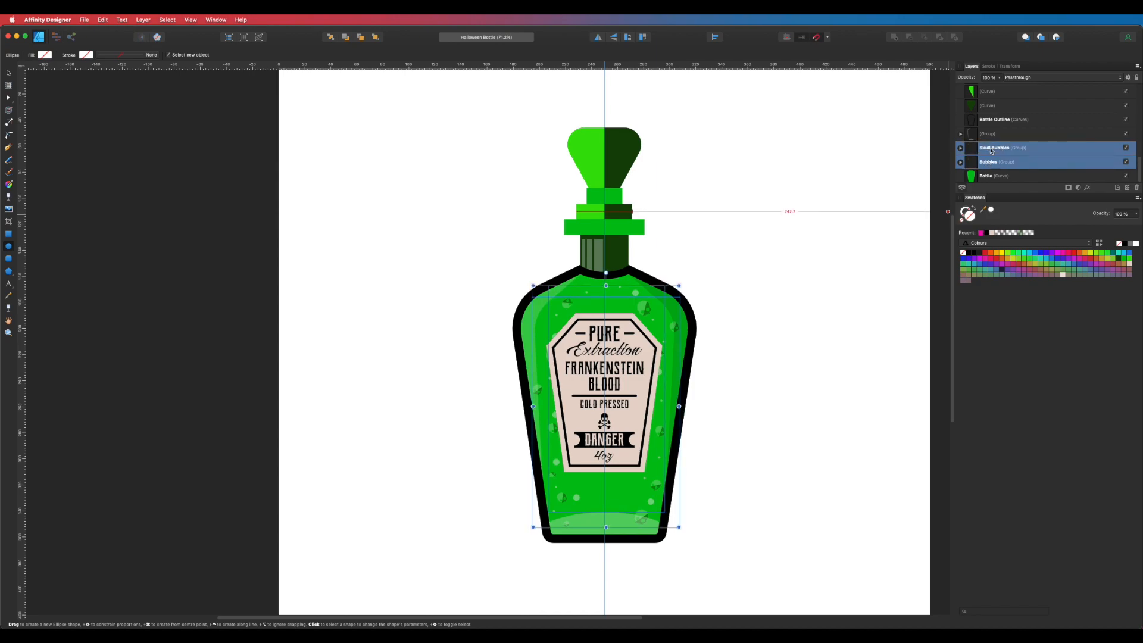
{"action": "key", "text": "super+j"}
Move one set of the Skull Bubbles and Bubbles groups below the Bottle layer
{"action": "left_click", "coordinate": [998, 174]}
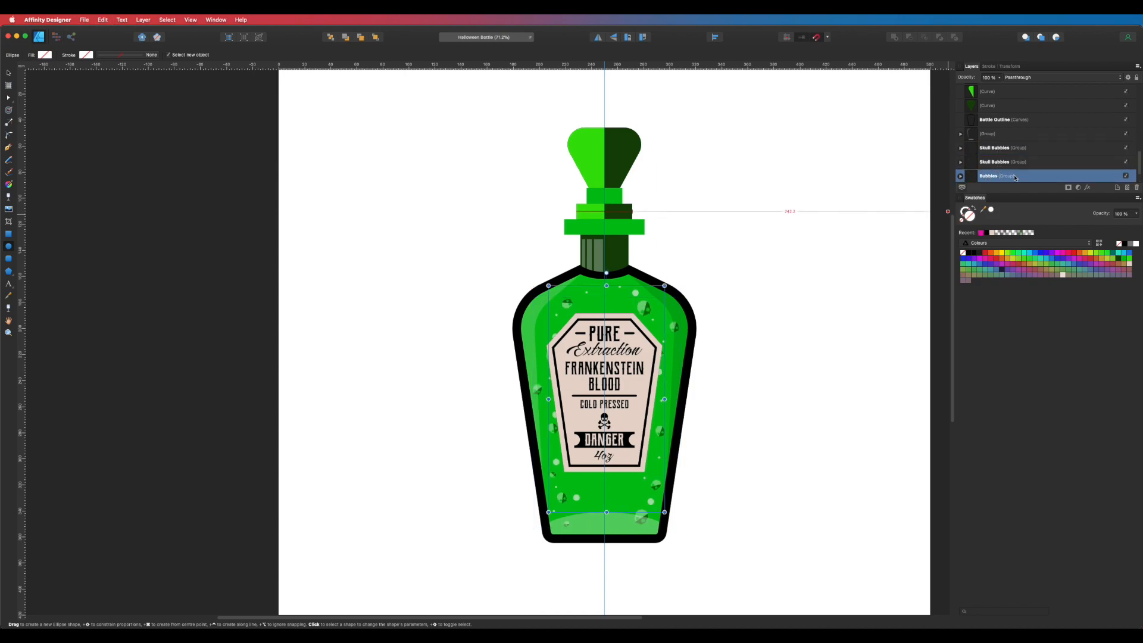
{"action": "left_click_drag", "start_coordinate": [1016, 175], "coordinate": [1009, 156]}
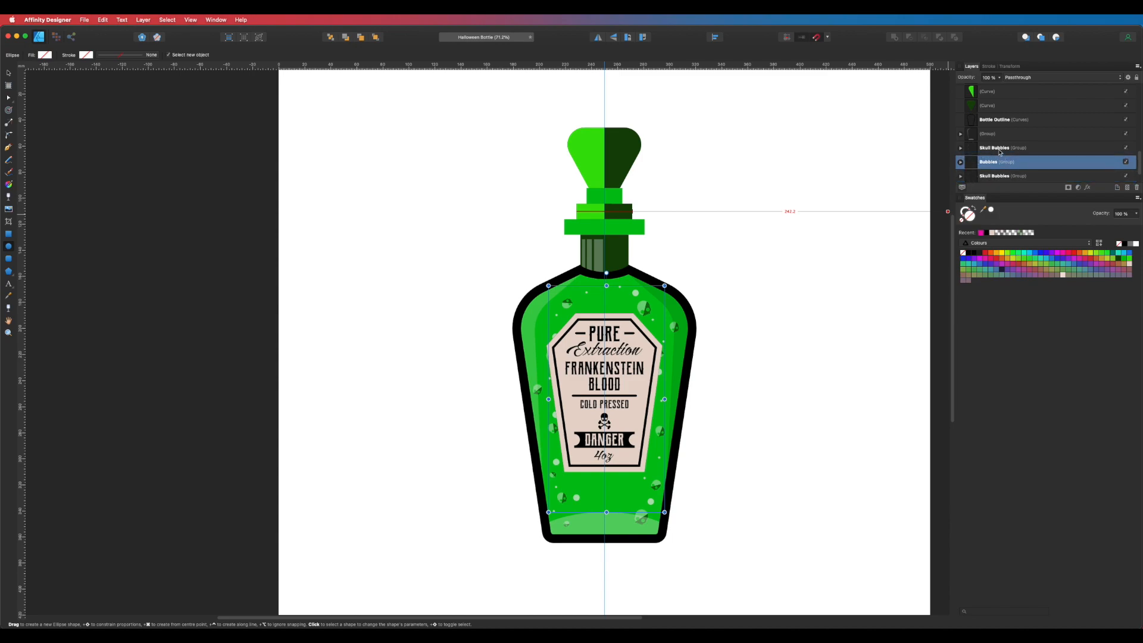
{"action": "left_click", "coordinate": [1000, 149], "text": "shift"}
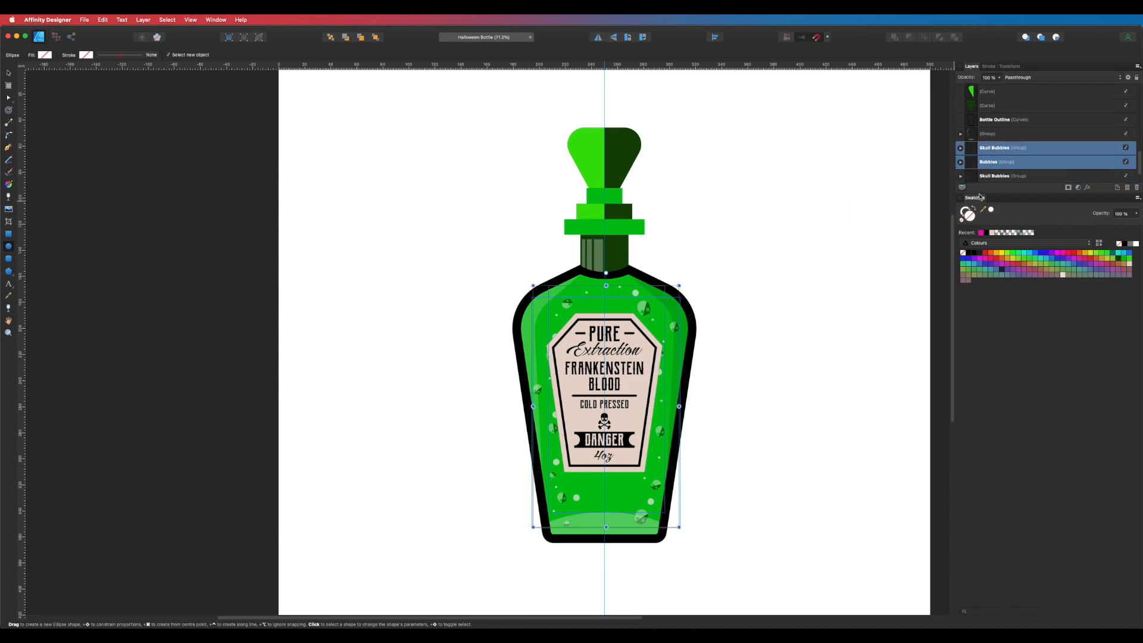
{"action": "key", "text": "v"}
{"action": "left_click_drag", "start_coordinate": [1008, 150], "coordinate": [984, 183]}
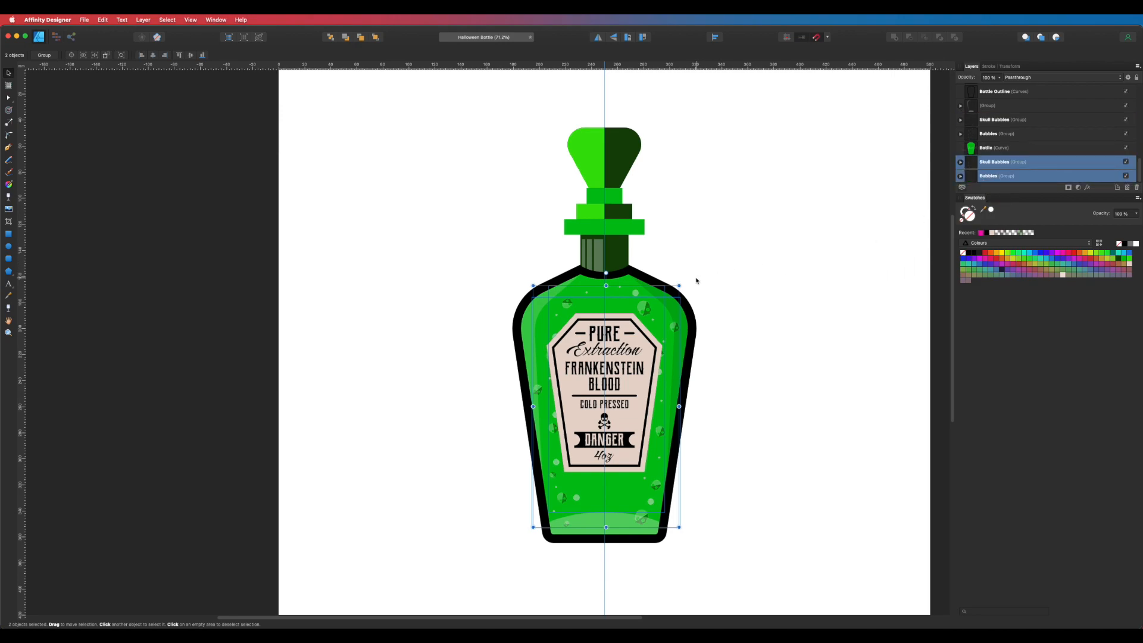
Enlarge the bubble groups behind the bottle and shift them upward so they spread around its body and stopper
{"action": "left_click_drag", "start_coordinate": [679, 285], "coordinate": [745, 204]}
{"action": "left_click_drag", "start_coordinate": [703, 315], "coordinate": [705, 241]}
{"action": "scroll", "coordinate": [799, 278], "scroll_direction": "down", "scroll_amount": 10}
{"action": "key", "text": "m"}
{"action": "key", "text": "v"}
{"action": "left_click", "coordinate": [819, 370]}
{"action": "left_click_drag", "start_coordinate": [811, 398], "coordinate": [652, 205]}
{"action": "left_click_drag", "start_coordinate": [735, 314], "coordinate": [735, 324]}
{"action": "scroll", "coordinate": [789, 324], "scroll_direction": "up", "scroll_amount": 8}
Fill the Skull Bubbles and Bubbles groups behind the bottle with black and group them together
{"action": "left_click", "coordinate": [1015, 162]}
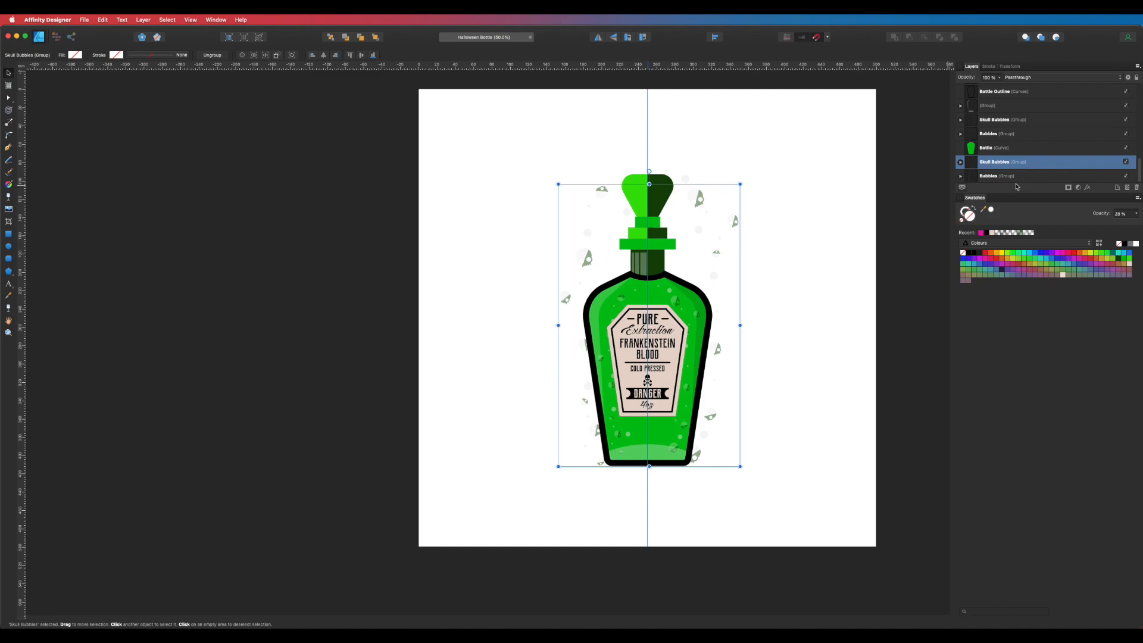
{"action": "left_click", "coordinate": [1001, 176], "text": "shift"}
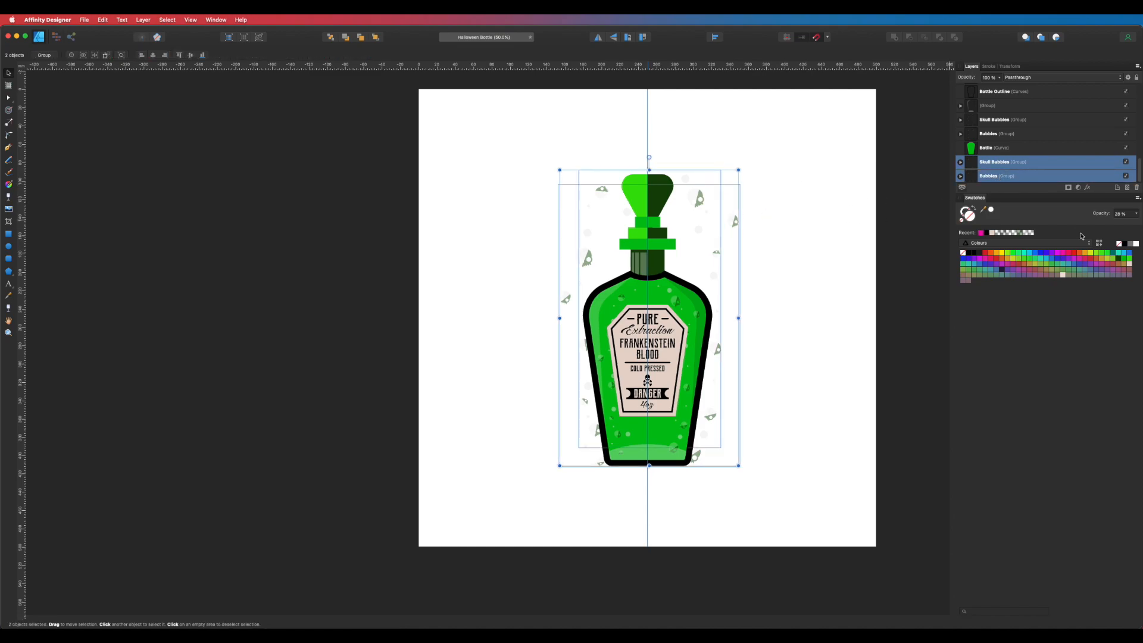
{"action": "left_click", "coordinate": [969, 255]}
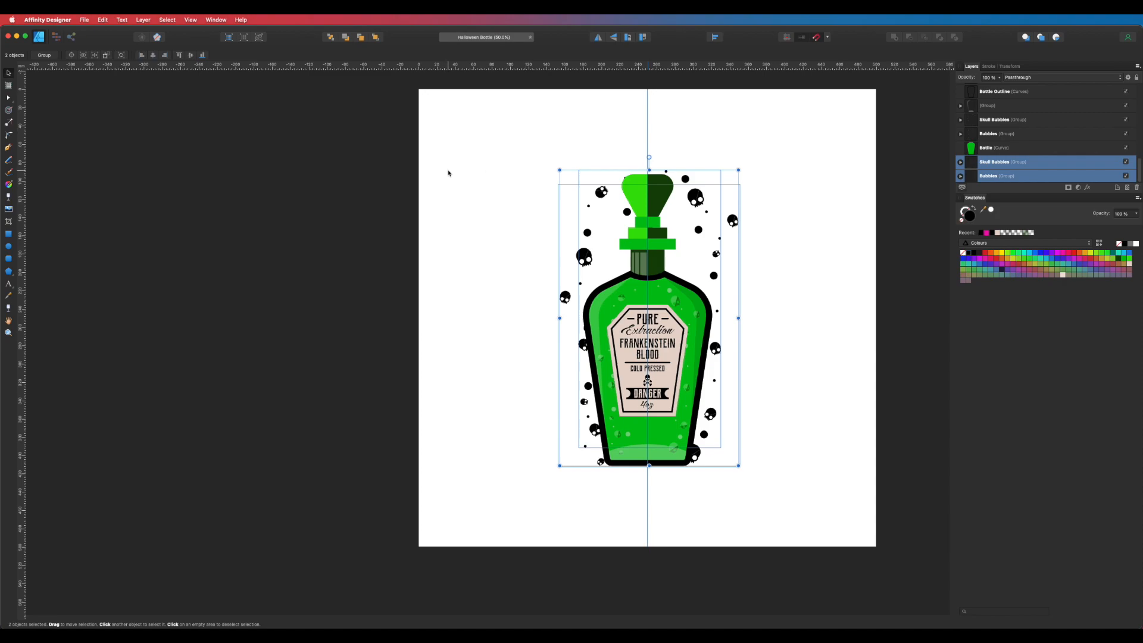
{"action": "key", "text": "super+g"}
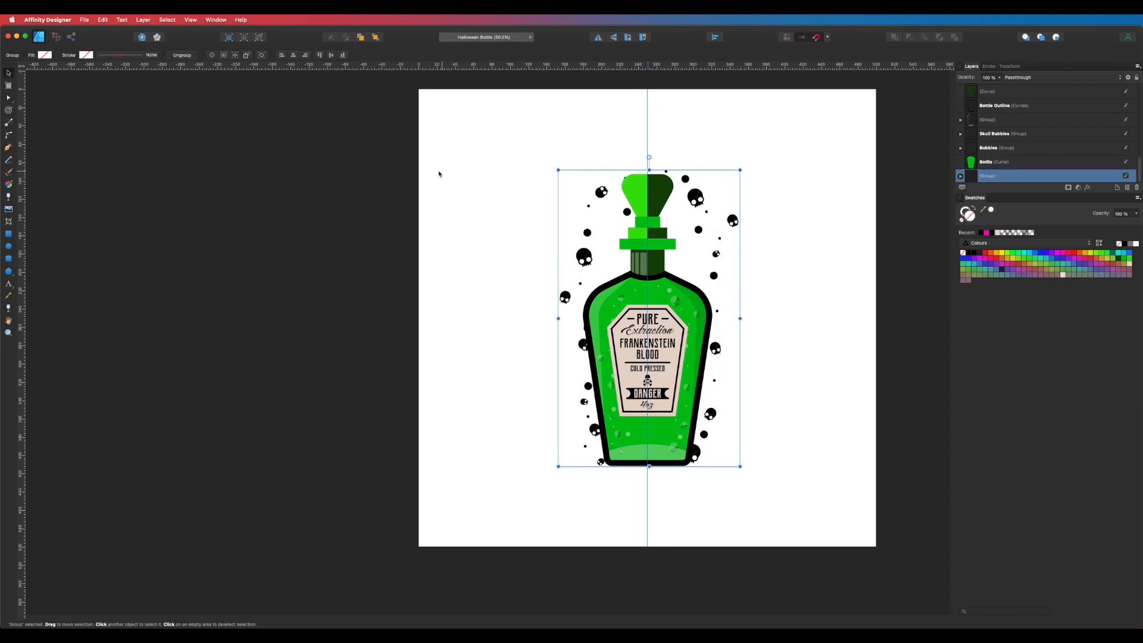
Reduce the fill opacity of the combined background bubbles group to about 25%
{"action": "left_click", "coordinate": [49, 57]}
{"action": "left_click_drag", "start_coordinate": [149, 161], "coordinate": [87, 163]}
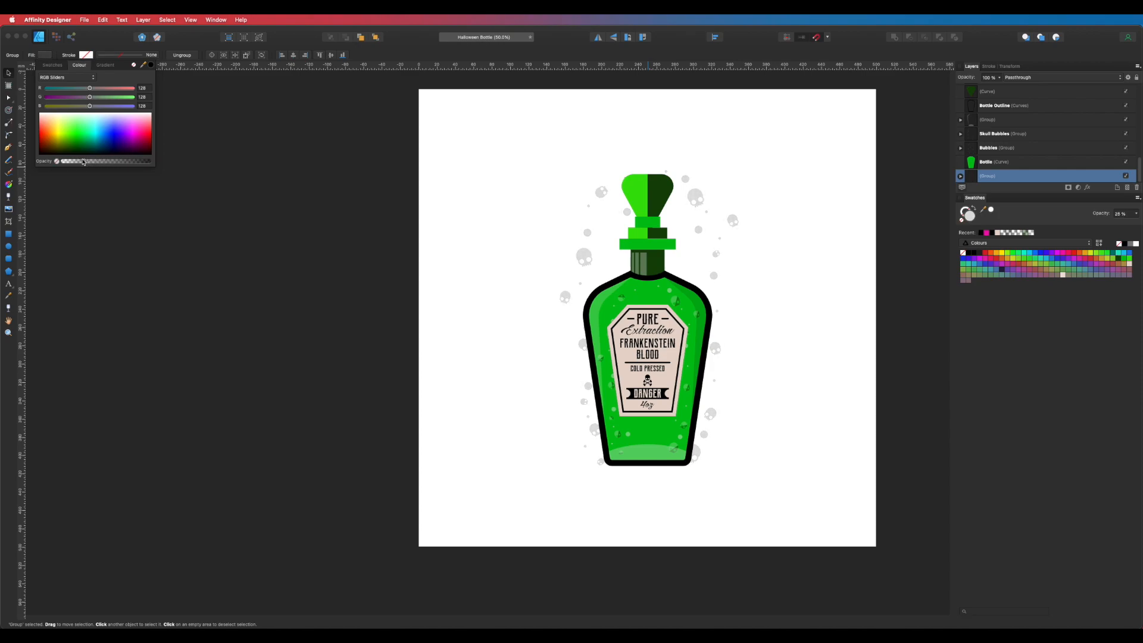
{"action": "left_click", "coordinate": [348, 217]}
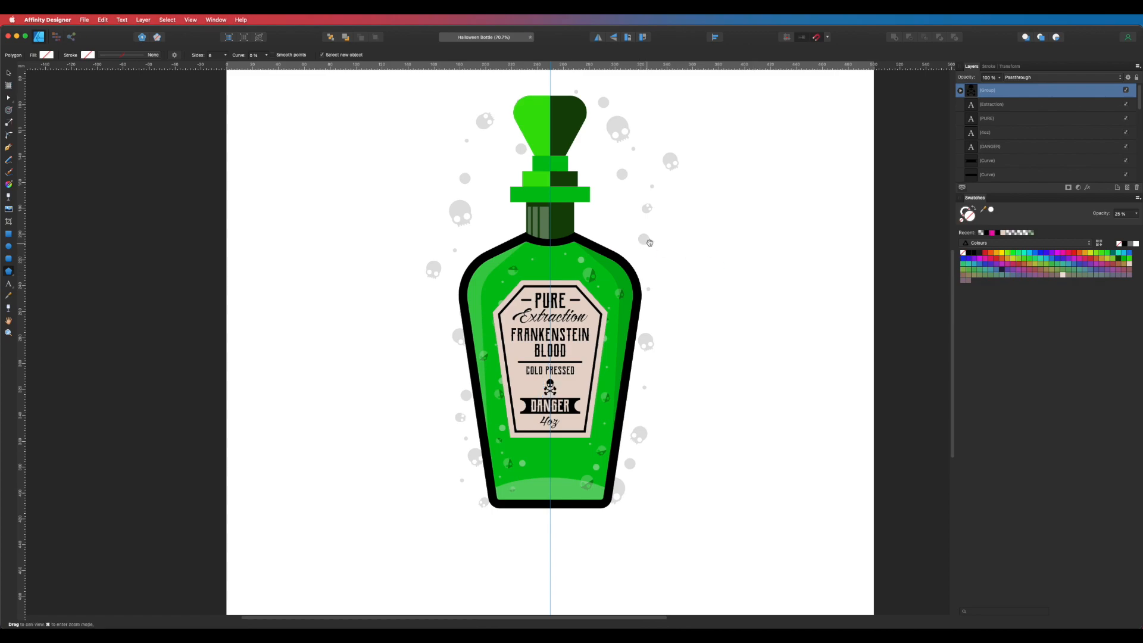
{"action": "left_click_drag", "start_coordinate": [638, 243], "coordinate": [628, 258]}
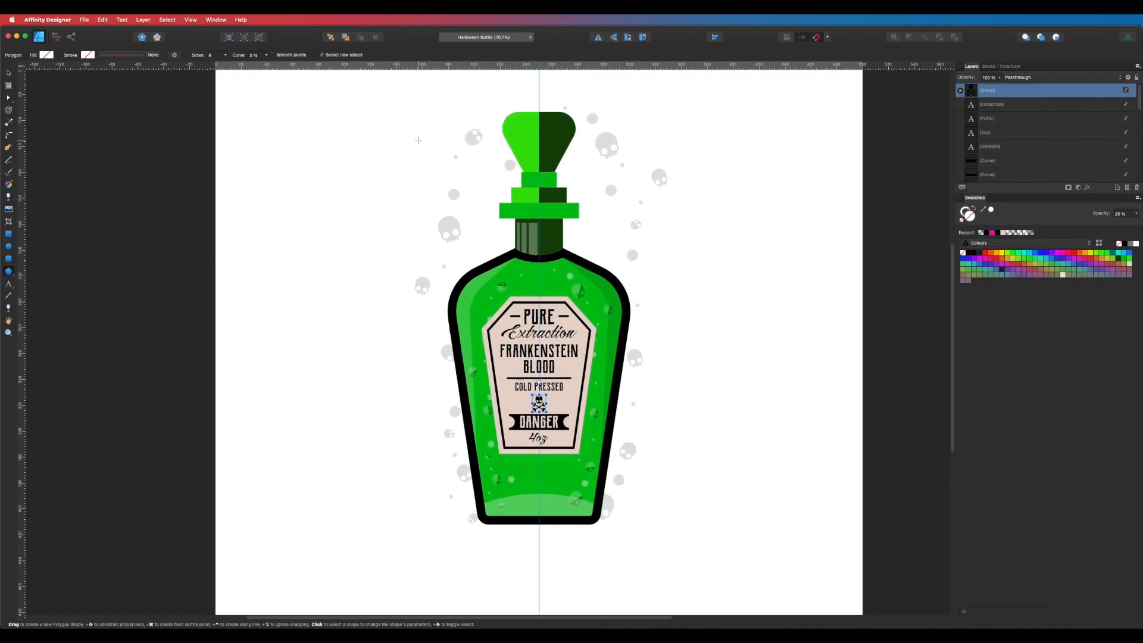
Draw a 24-point star in the empty space beside the bottle's neck and set its inner radius to 12%
{"action": "left_click", "coordinate": [9, 272]}
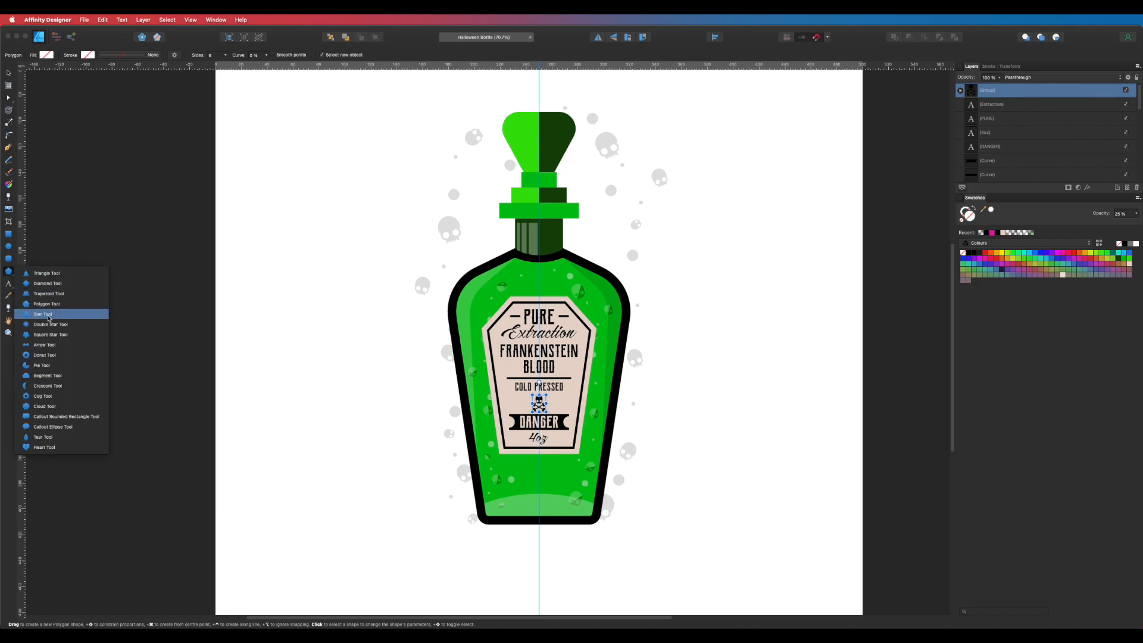
{"action": "left_click", "coordinate": [43, 314]}
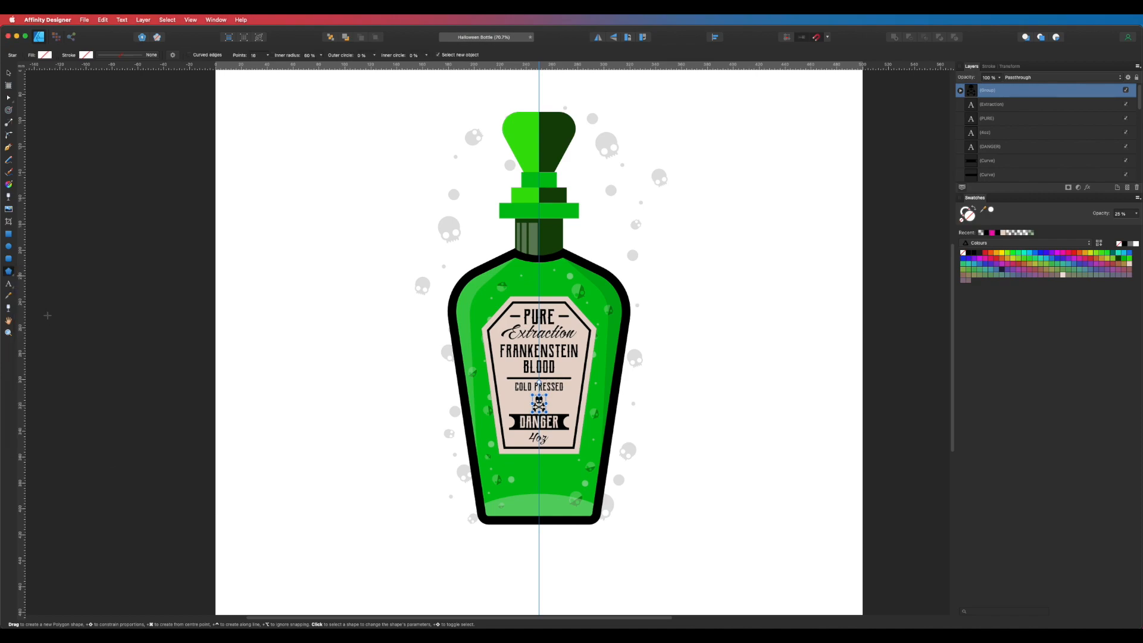
{"action": "left_click", "coordinate": [267, 55]}
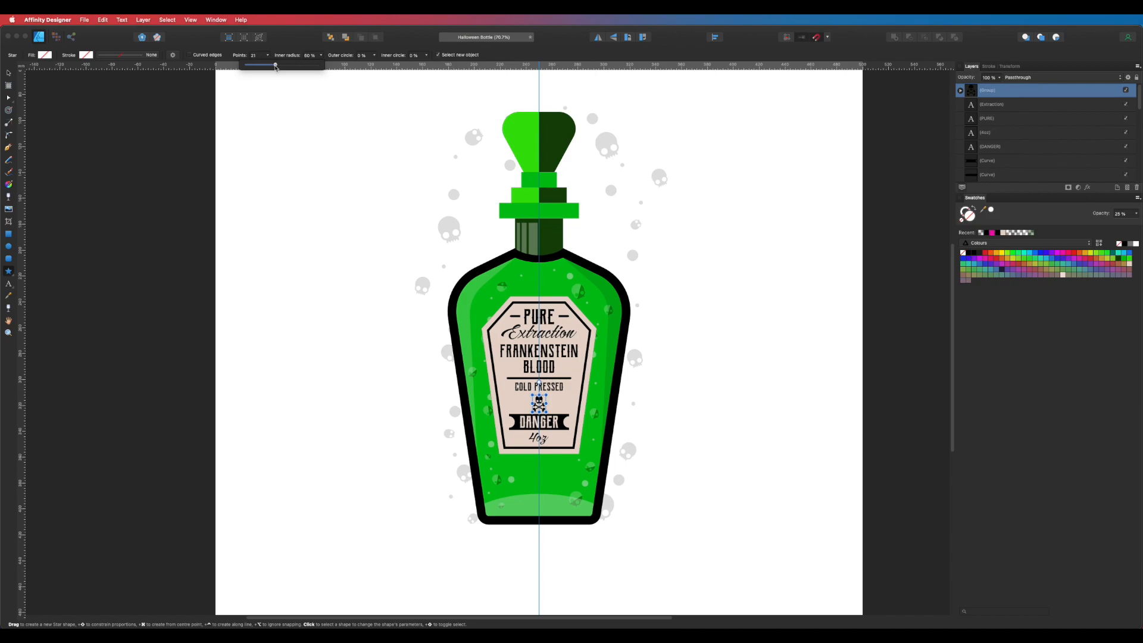
{"action": "left_click_drag", "start_coordinate": [318, 218], "coordinate": [405, 305]}
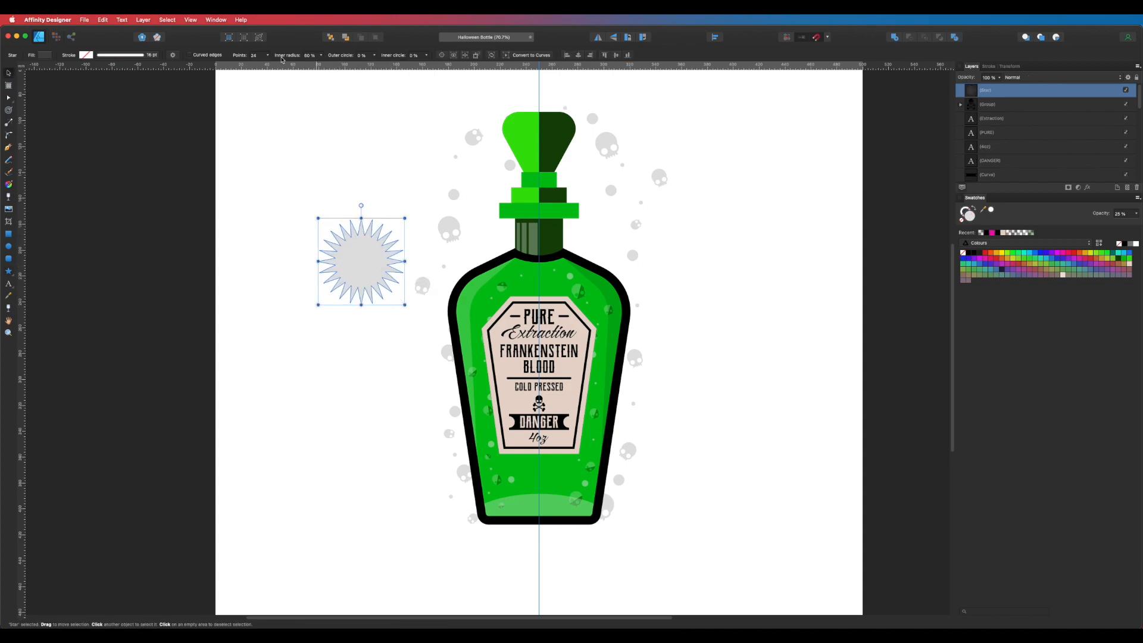
{"action": "left_click", "coordinate": [322, 55]}
{"action": "left_click_drag", "start_coordinate": [322, 64], "coordinate": [286, 70]}
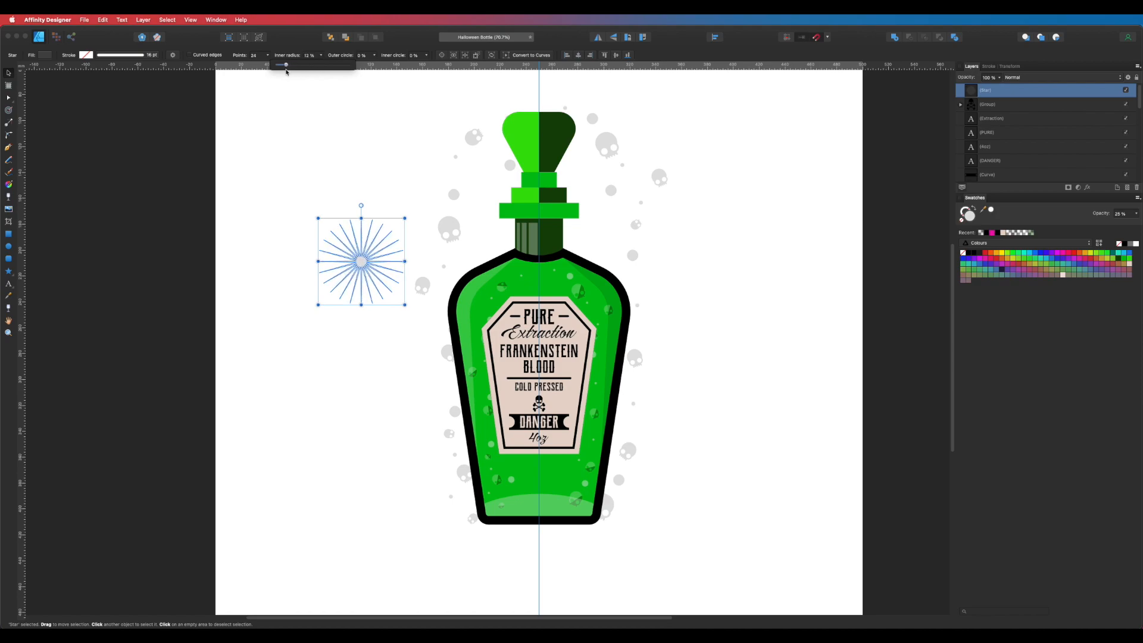
{"action": "left_click", "coordinate": [373, 370]}
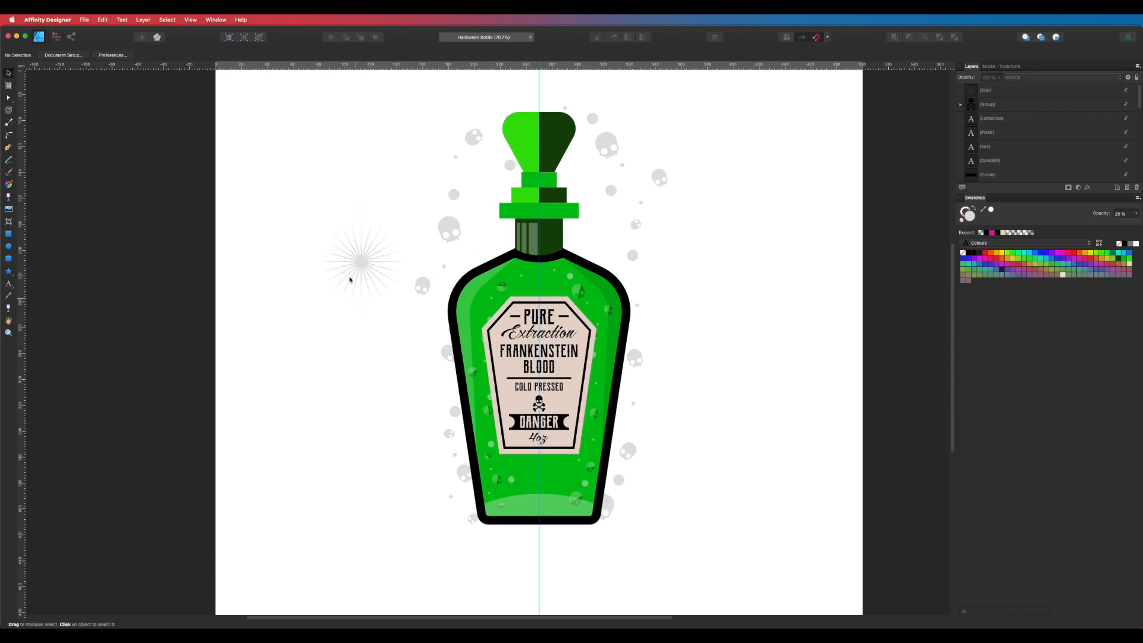
Fill the new star with the bright green swatch
{"action": "left_click_drag", "start_coordinate": [359, 253], "coordinate": [391, 273]}
{"action": "left_click", "coordinate": [364, 270]}
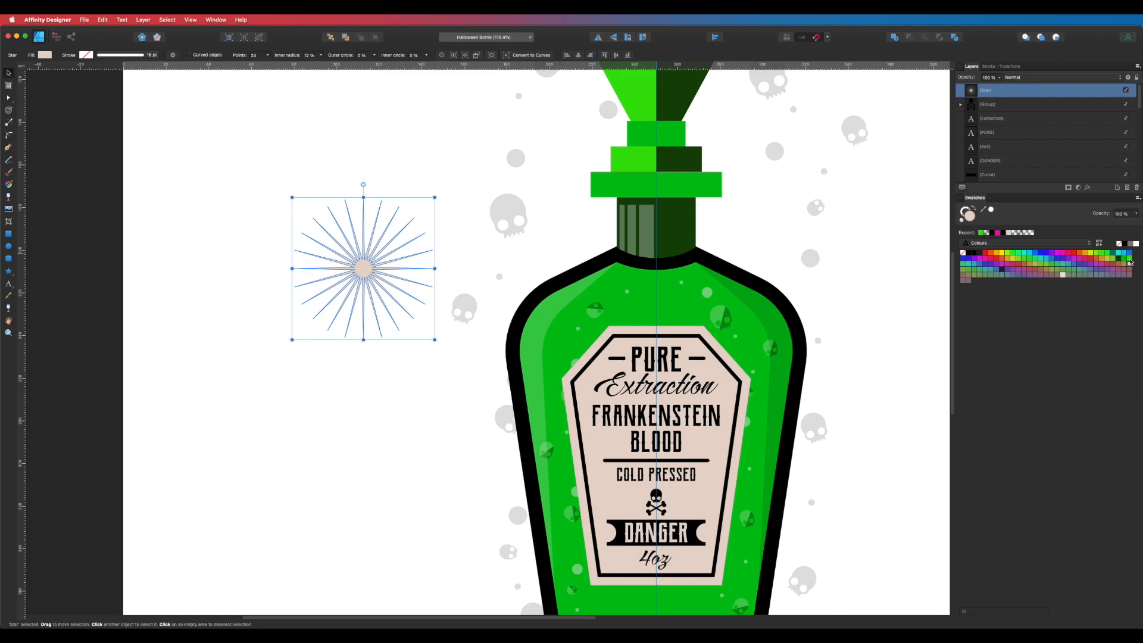
{"action": "left_click", "coordinate": [1125, 268]}
{"action": "left_click", "coordinate": [384, 390]}
{"action": "key", "text": "m"}
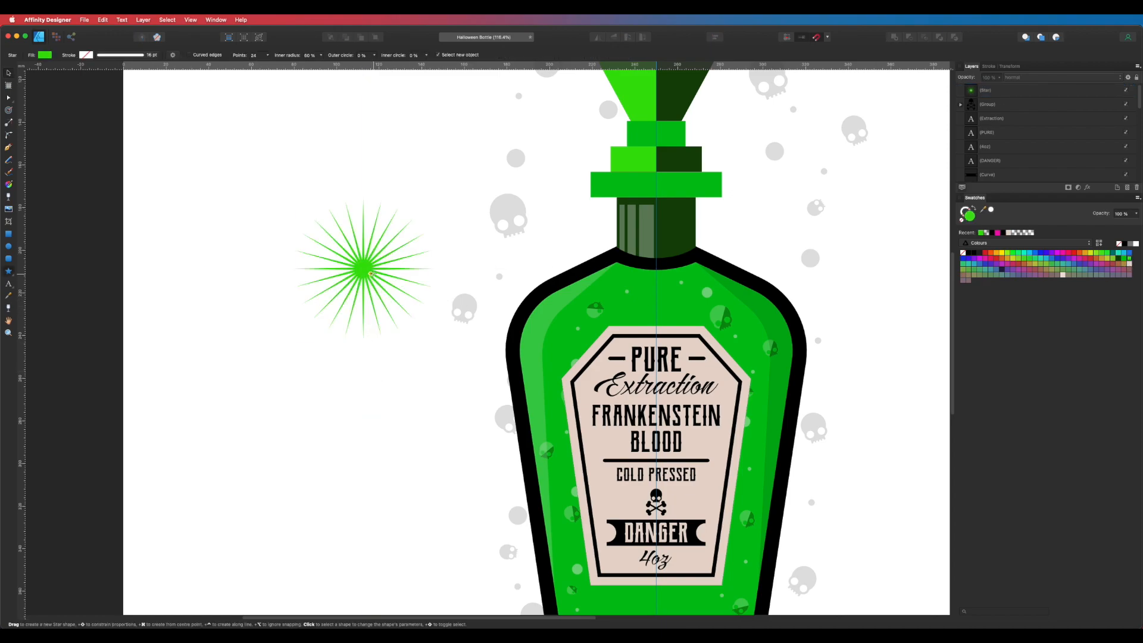
Duplicate the star, rotate the copy so its rays fall between the original's, and fill the copy with dark green
{"action": "left_click", "coordinate": [368, 272]}
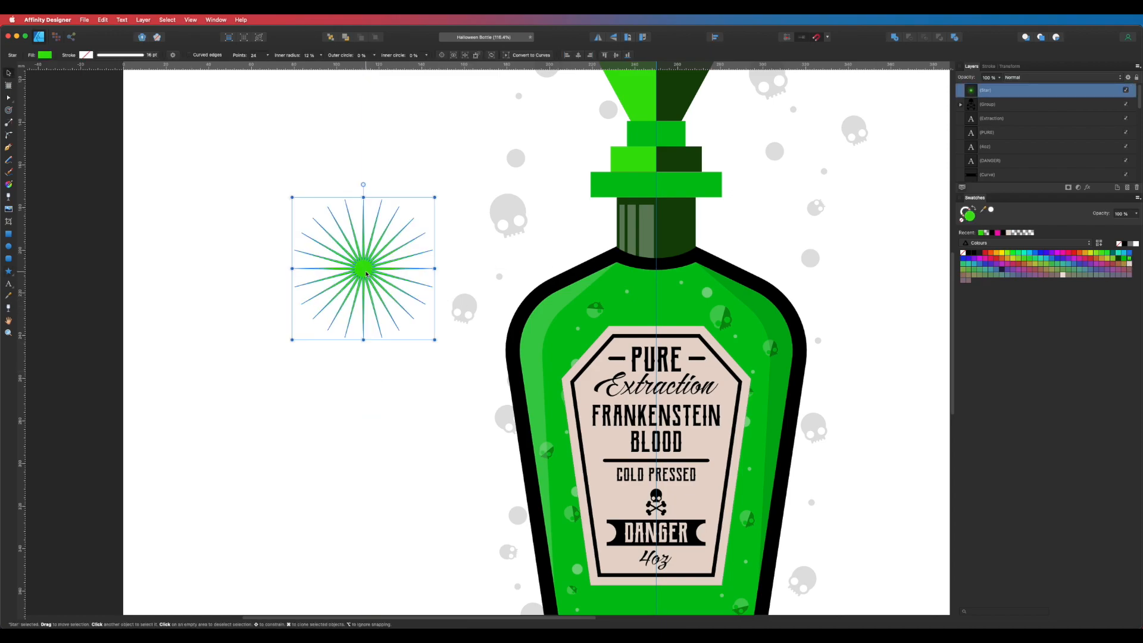
{"action": "key", "text": "super+j"}
{"action": "scroll", "coordinate": [403, 204], "scroll_direction": "up", "scroll_amount": 5}
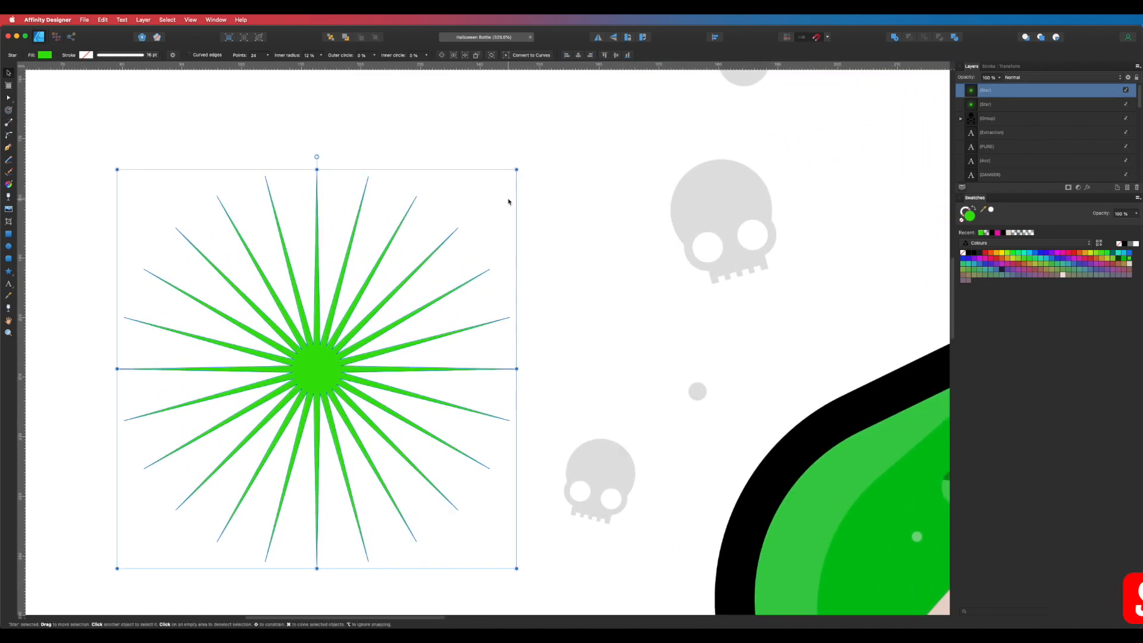
{"action": "left_click_drag", "start_coordinate": [527, 168], "coordinate": [552, 196]}
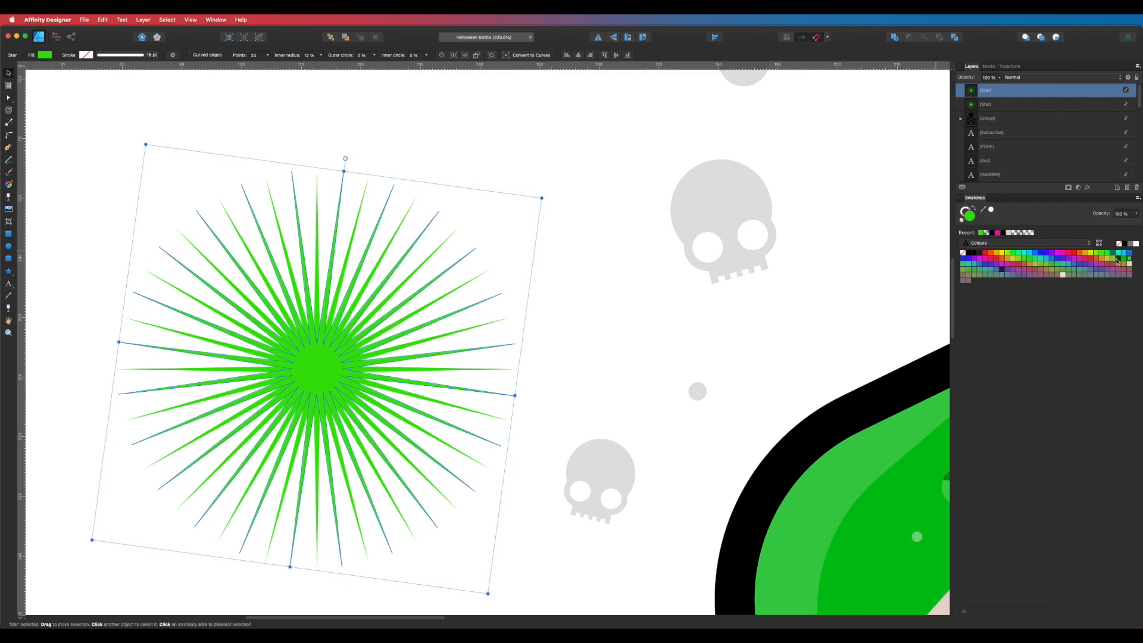
{"action": "left_click", "coordinate": [1118, 261]}
{"action": "key", "text": "super+d"}
Group the bright green and dark green stars into one starburst
{"action": "left_click", "coordinate": [518, 327], "text": "alt+super"}
{"action": "left_click", "coordinate": [517, 327], "text": "alt+super"}
{"action": "left_click", "coordinate": [518, 328], "text": "alt+super"}
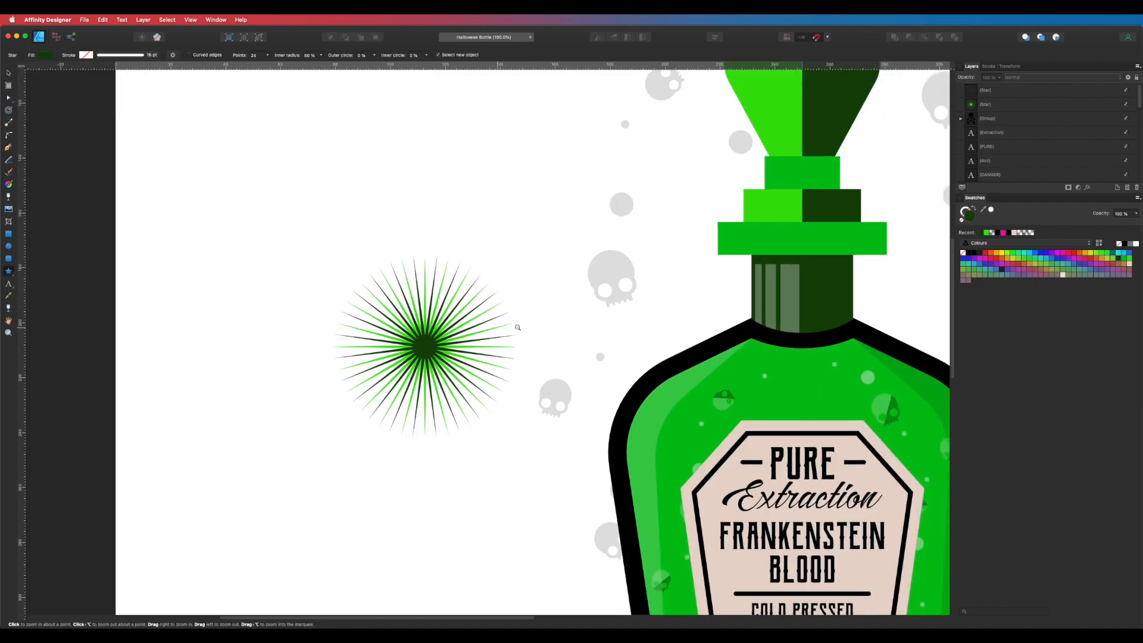
{"action": "left_click", "coordinate": [518, 327], "text": "alt+super"}
{"action": "key", "text": "v"}
{"action": "left_click_drag", "start_coordinate": [425, 291], "coordinate": [529, 403]}
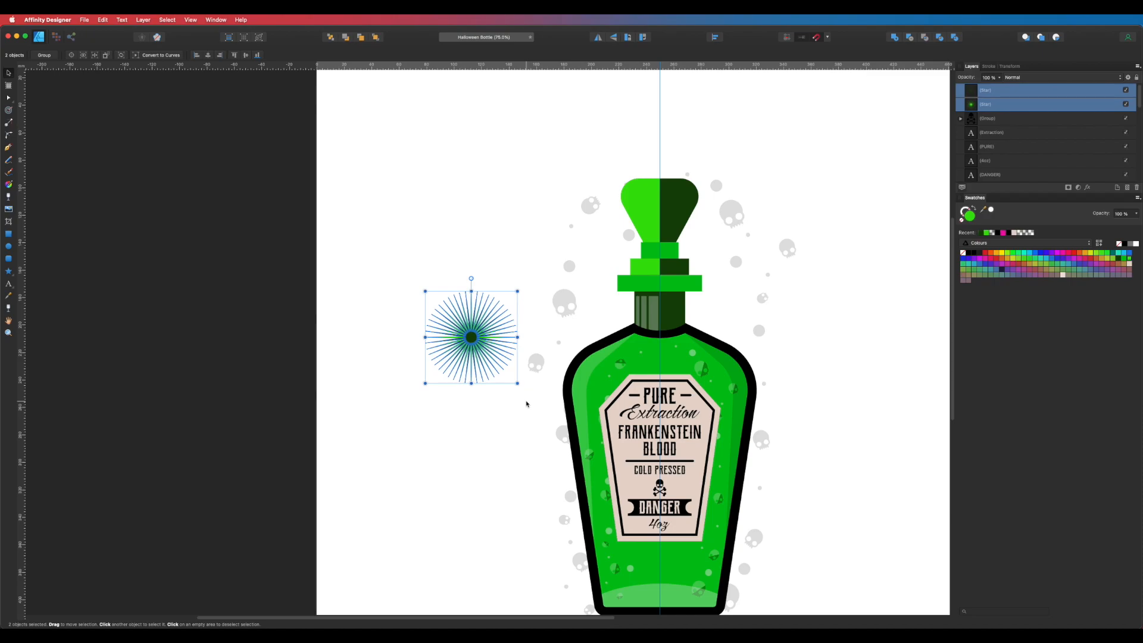
{"action": "key", "text": "super+g"}
Resize the starburst group and place four copies around the bottle, two on each side
{"action": "mouse_move", "coordinate": [517, 291]}
{"action": "left_mouse_down"}
{"action": "mouse_move", "coordinate": [463, 345]}
{"action": "mouse_move", "coordinate": [545, 260]}
{"action": "mouse_move", "coordinate": [527, 260]}
{"action": "mouse_move", "coordinate": [798, 380]}
{"action": "mouse_move", "coordinate": [799, 402]}
{"action": "mouse_move", "coordinate": [740, 307]}
{"action": "mouse_move", "coordinate": [768, 270]}
{"action": "left_mouse_up"}
{"action": "key", "text": "super+d"}
{"action": "left_click", "coordinate": [797, 400]}
{"action": "mouse_move", "coordinate": [797, 401]}
{"action": "left_mouse_down"}
{"action": "mouse_move", "coordinate": [825, 279]}
{"action": "mouse_move", "coordinate": [593, 470]}
{"action": "mouse_move", "coordinate": [577, 445]}
{"action": "mouse_move", "coordinate": [558, 459]}
{"action": "left_mouse_up"}
{"action": "left_click", "coordinate": [540, 481]}
Shift the two starbursts on the bottle's left side slightly upward to balance the arrangement
{"action": "scroll", "coordinate": [677, 425], "scroll_direction": "down", "scroll_amount": 5}
{"action": "left_click", "coordinate": [8, 271]}
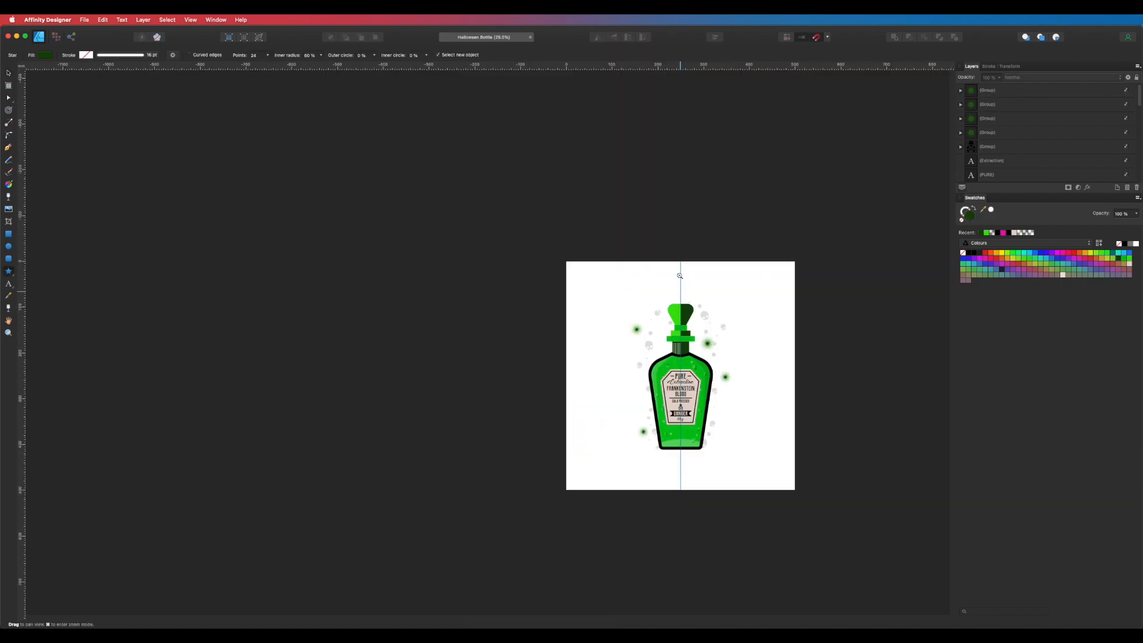
{"action": "scroll", "coordinate": [682, 289], "scroll_direction": "up", "scroll_amount": 3}
{"action": "left_click_drag", "start_coordinate": [606, 352], "coordinate": [615, 338]}
{"action": "left_click", "coordinate": [599, 411]}
{"action": "left_click_drag", "start_coordinate": [619, 526], "coordinate": [607, 494]}
{"action": "left_click", "coordinate": [616, 484]}
{"action": "scroll", "coordinate": [745, 399], "scroll_direction": "up", "scroll_amount": 3}
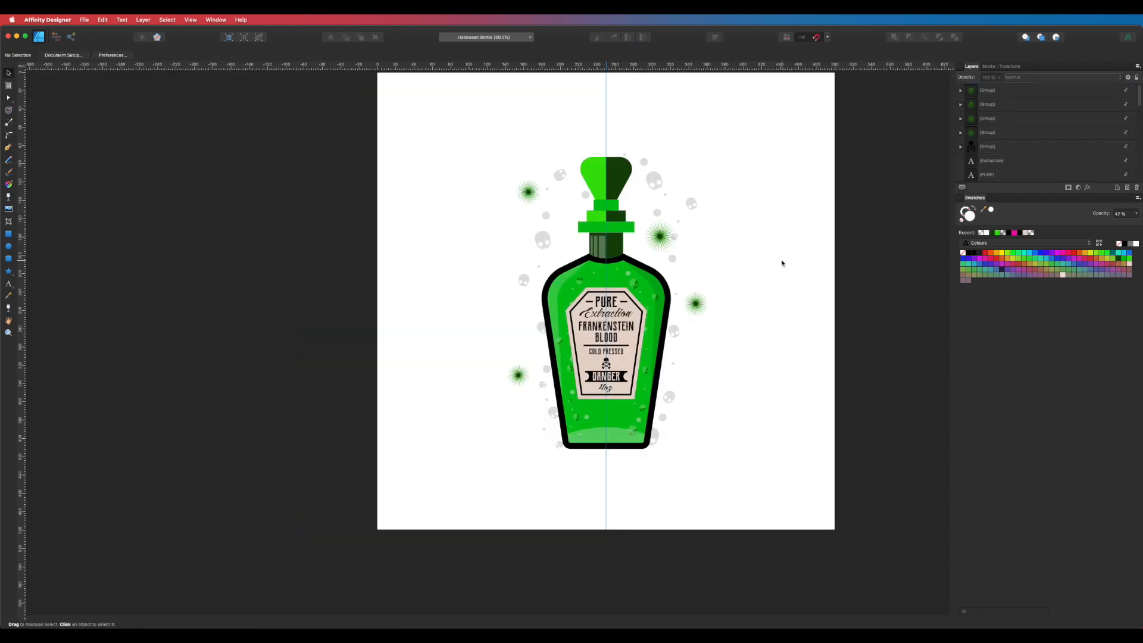
Paste the scratched distress texture, then move and scale it down to cover the bottle and its surrounding bubbles
{"action": "key", "text": "super+v"}
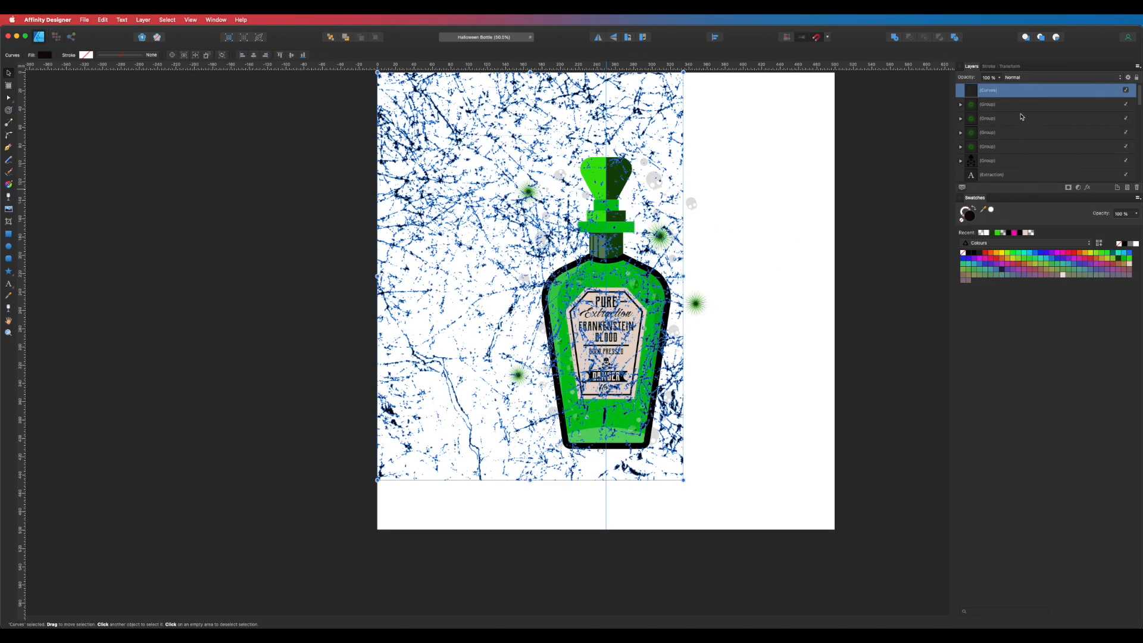
{"action": "left_click_drag", "start_coordinate": [748, 182], "coordinate": [804, 240]}
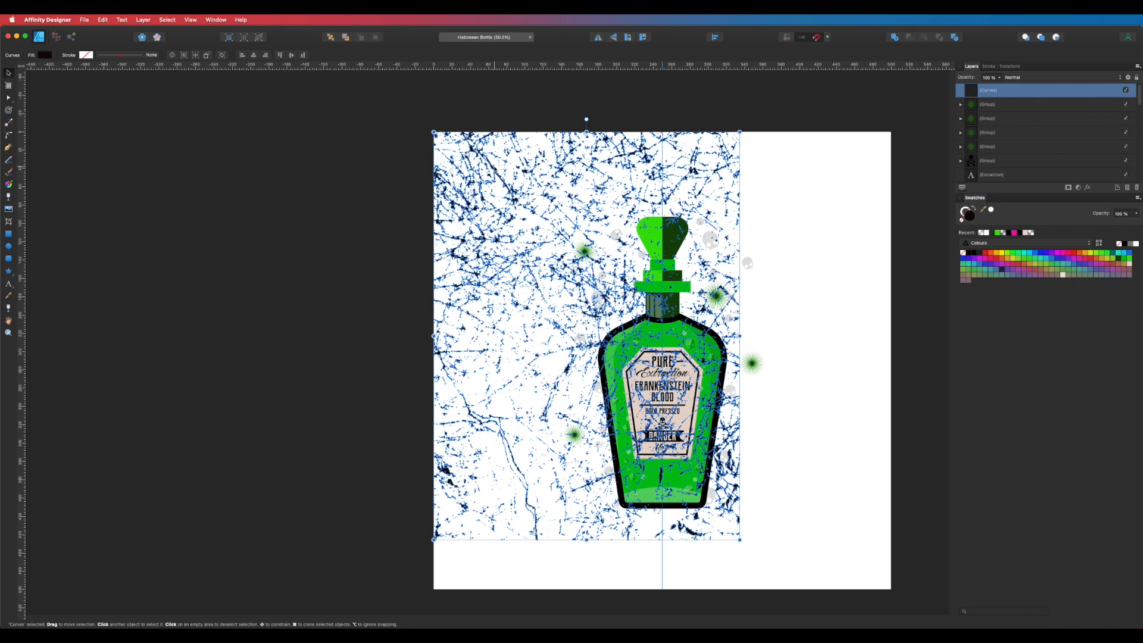
{"action": "left_click_drag", "start_coordinate": [538, 188], "coordinate": [623, 212]}
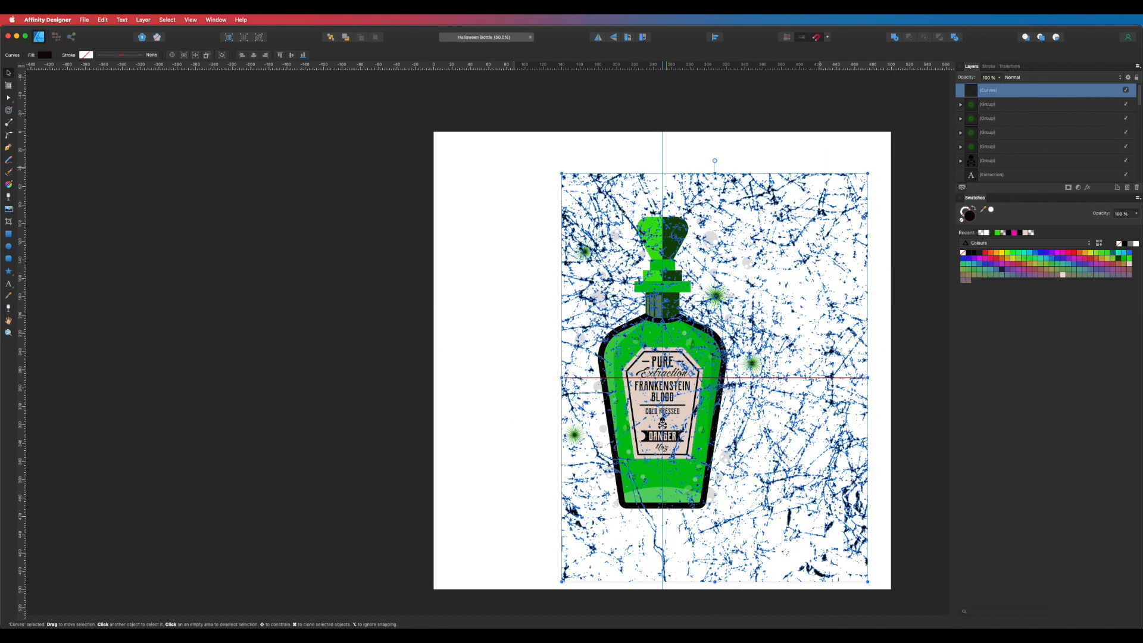
{"action": "left_click_drag", "start_coordinate": [867, 581], "coordinate": [776, 522]}
{"action": "left_click_drag", "start_coordinate": [775, 173], "coordinate": [773, 194]}
Fill the distress texture with white and deselect it
{"action": "left_click", "coordinate": [1138, 245]}
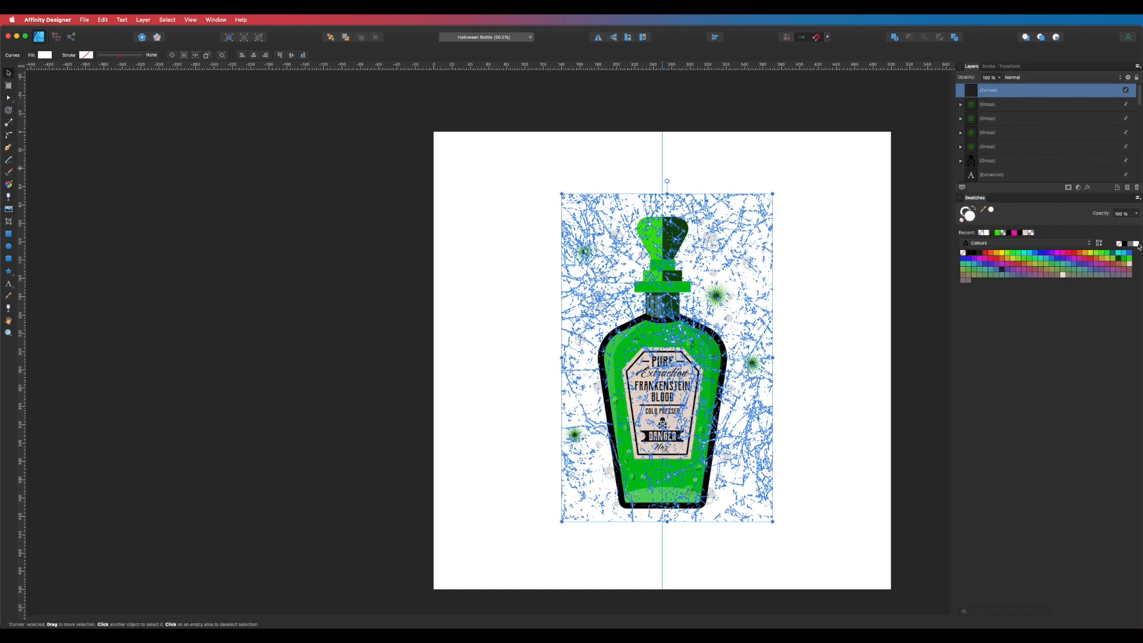
{"action": "left_click", "coordinate": [832, 238]}
{"action": "key", "text": "m"}
{"action": "key", "text": "c"}
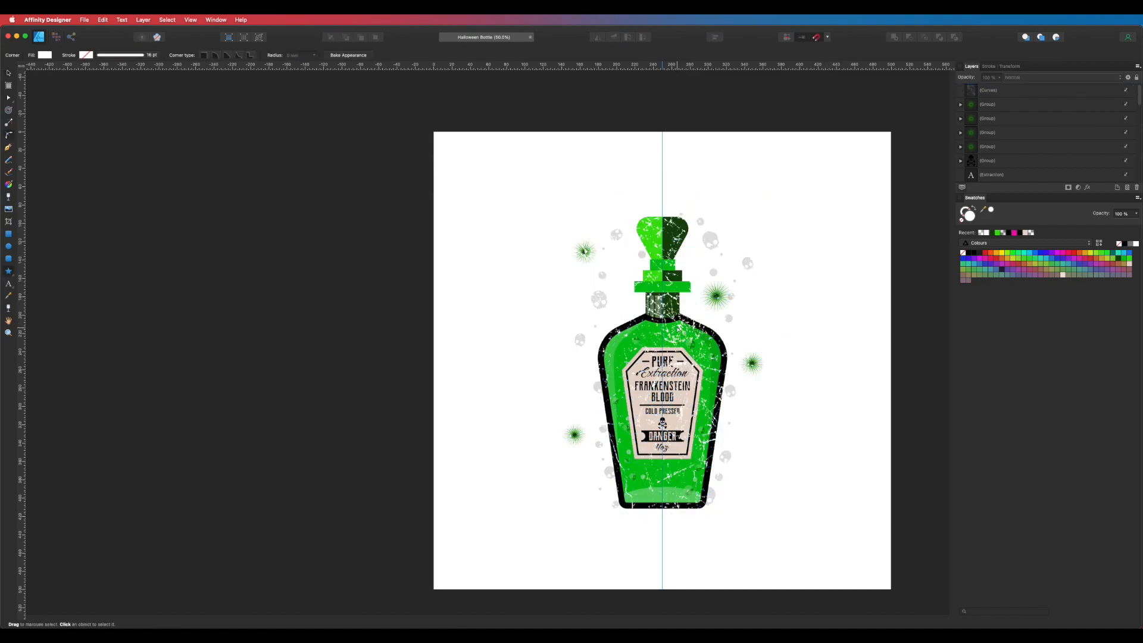
{"action": "left_click", "coordinate": [679, 327]}
{"action": "key", "text": "v"}
{"action": "left_click", "coordinate": [880, 250]}
Rename the texture's curves layer as "Distres Layer"
{"action": "left_click", "coordinate": [750, 224]}
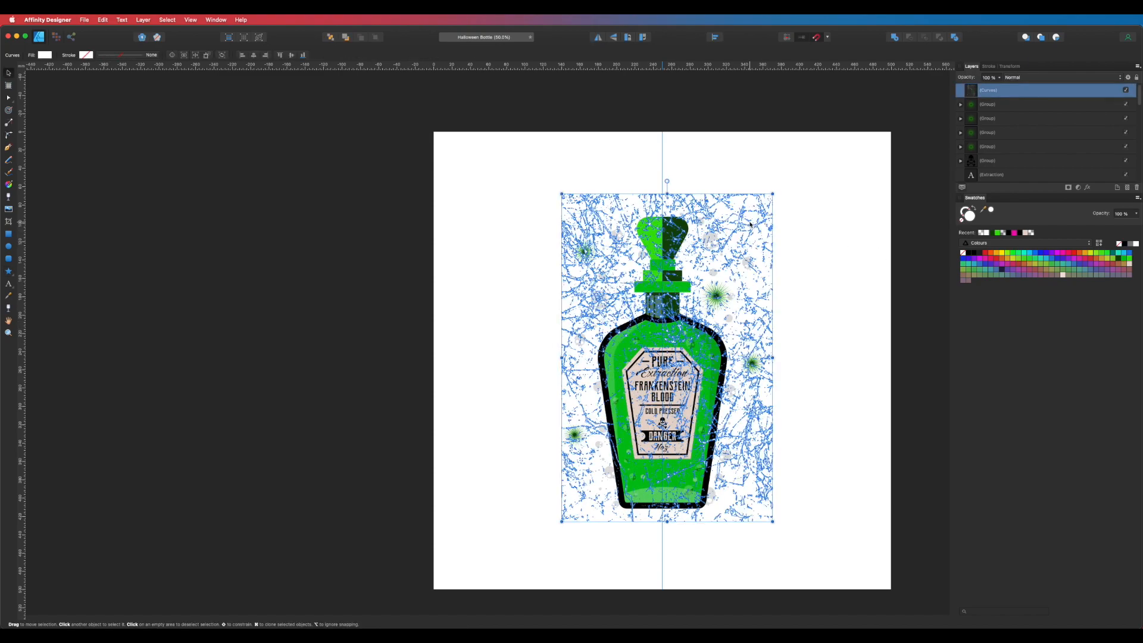
{"action": "double_click", "coordinate": [985, 91]}
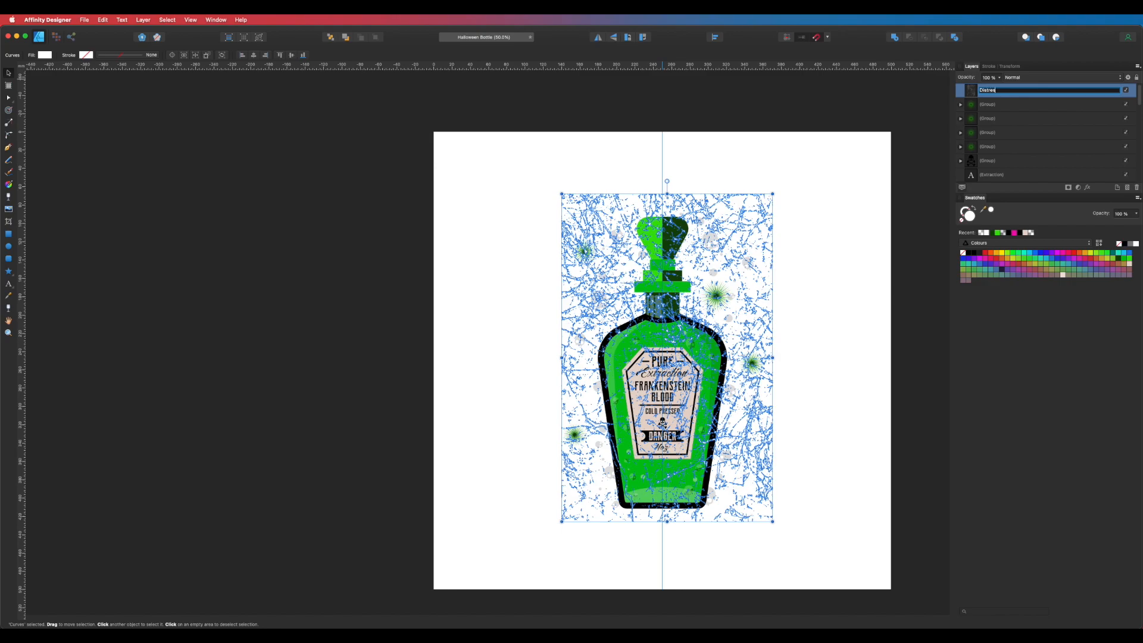
{"action": "key", "text": "Return"}
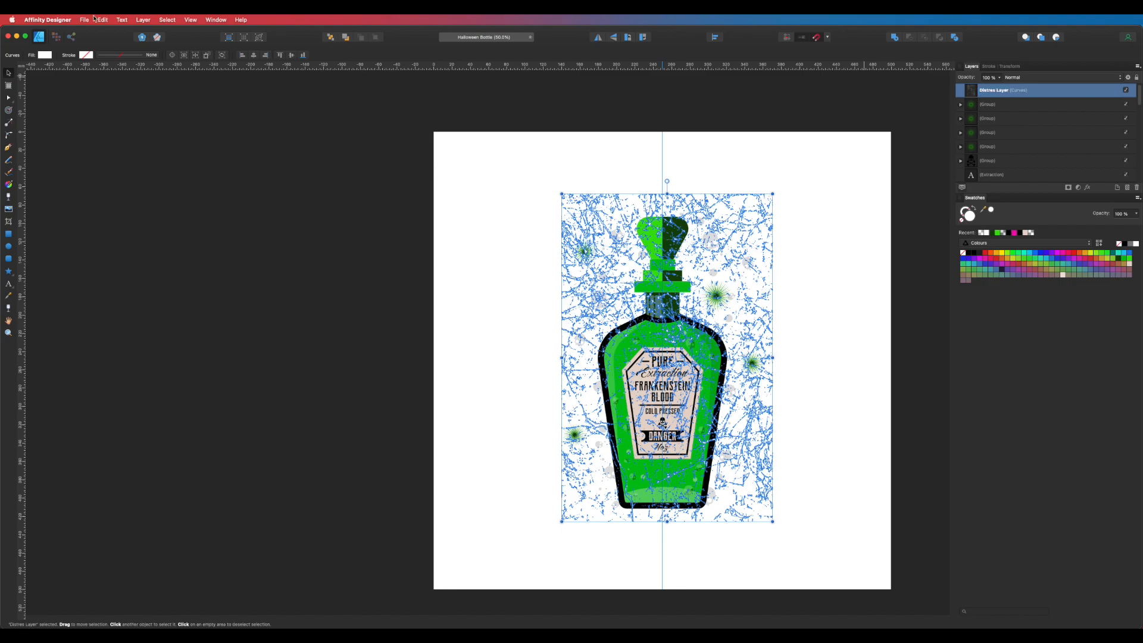
Reduce the fill opacity of the distress texture to about 43% and deselect it
{"action": "left_click", "coordinate": [40, 54]}
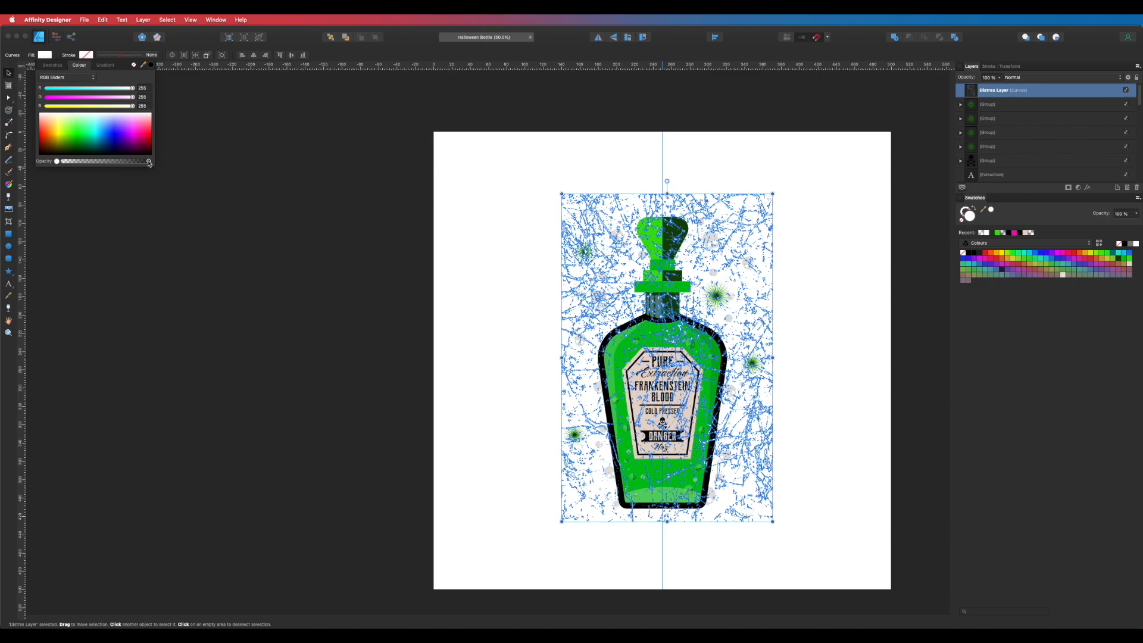
{"action": "left_click_drag", "start_coordinate": [149, 162], "coordinate": [132, 162]}
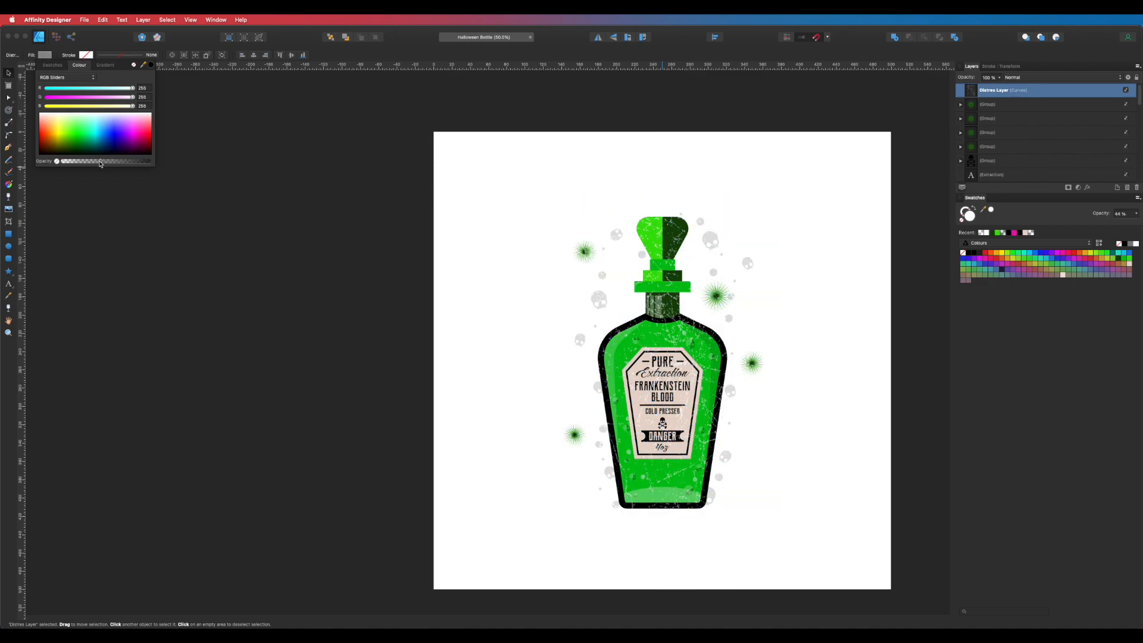
{"action": "left_click", "coordinate": [730, 131]}
{"action": "left_click", "coordinate": [730, 131]}
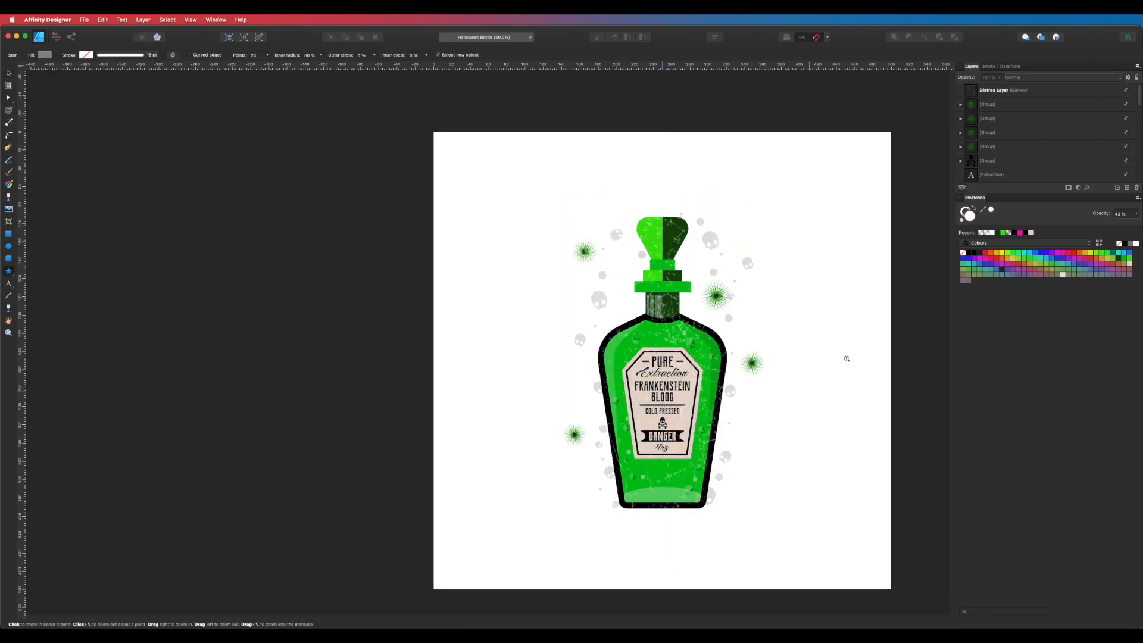
{"action": "scroll", "coordinate": [845, 357], "scroll_direction": "up", "scroll_amount": 5}
{"action": "left_click_drag", "start_coordinate": [786, 380], "coordinate": [810, 356]}
{"action": "key", "text": "v"}
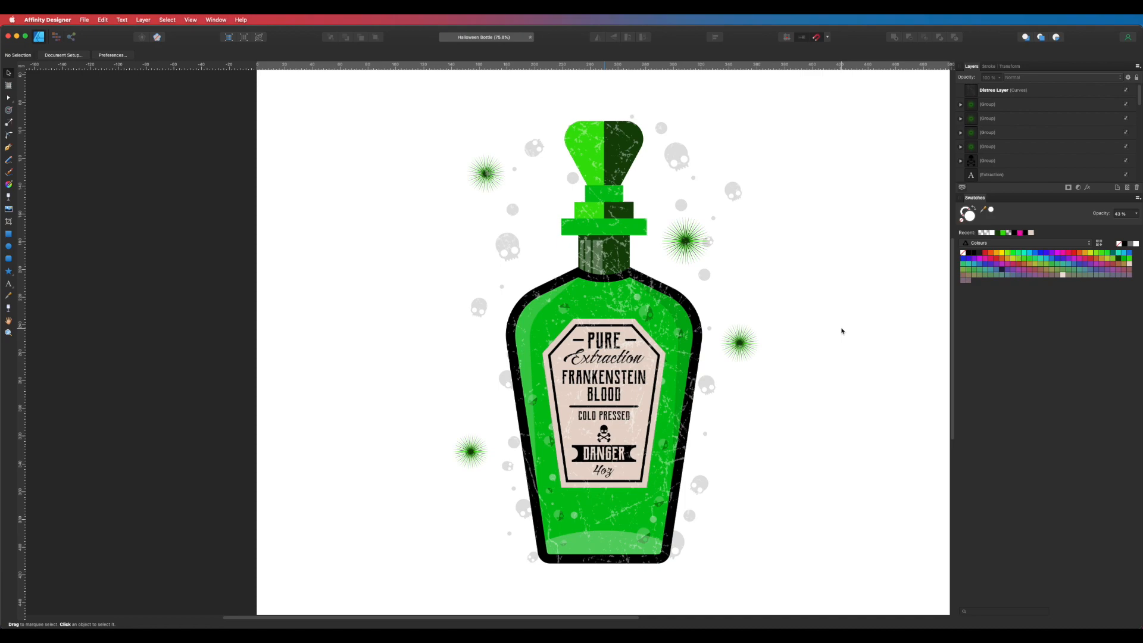